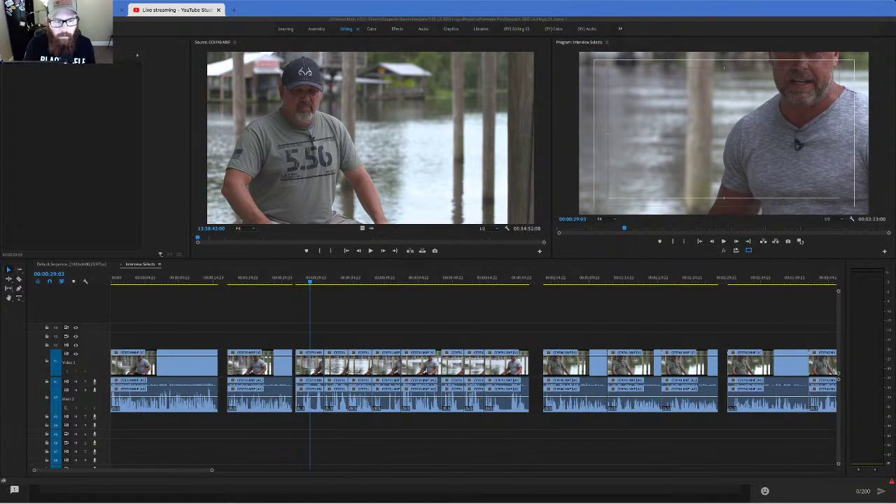
Return the Interview Selects playhead to the sequence start and bring up the project's media bins
key(super+Tab)
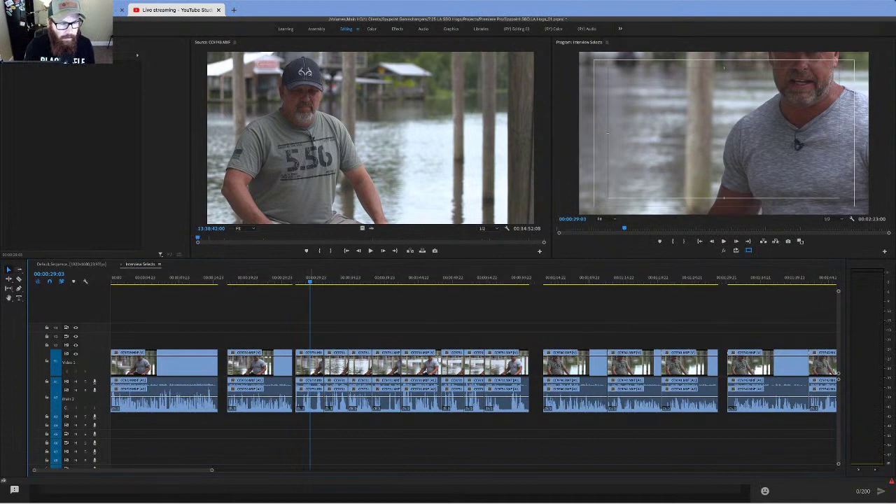
key(space)
key(Home)
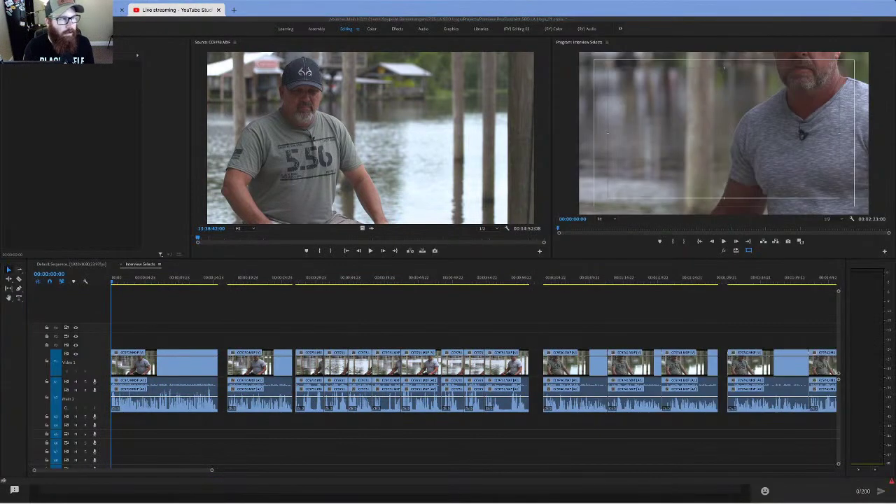
click(84, 42)
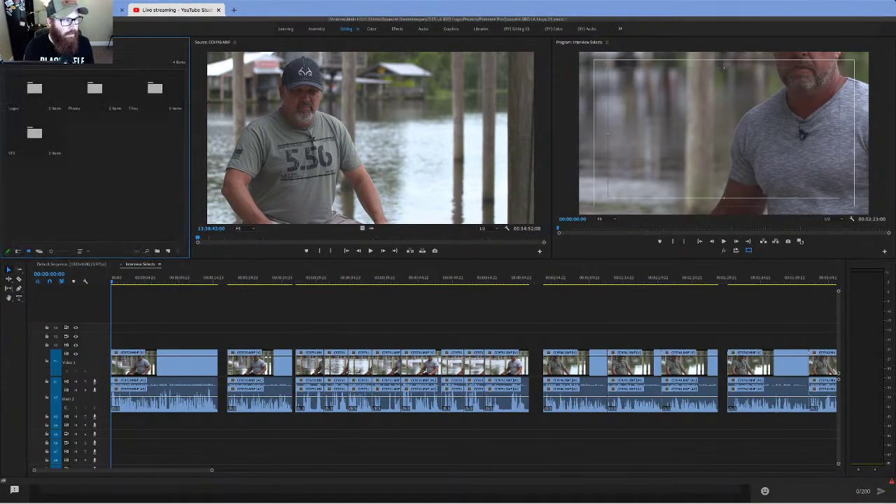
click(42, 42)
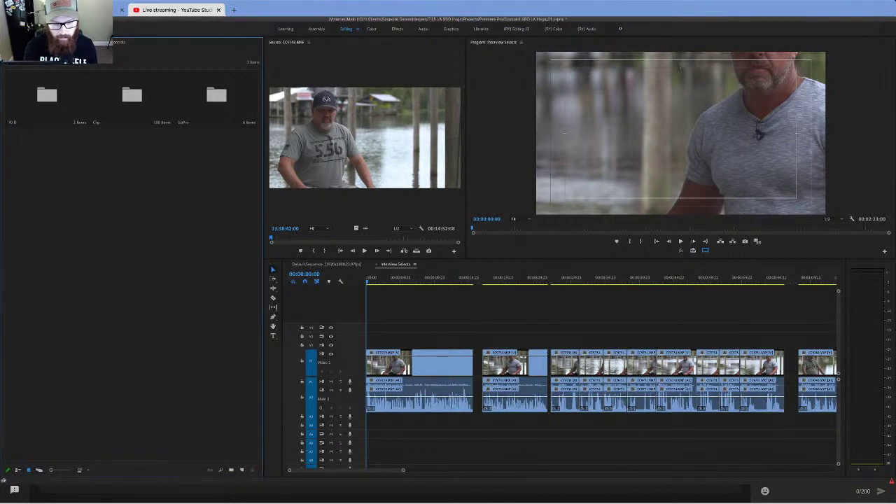
Play the opening of the first interview clip to check its framing, with the whole sequence in view
key(space)
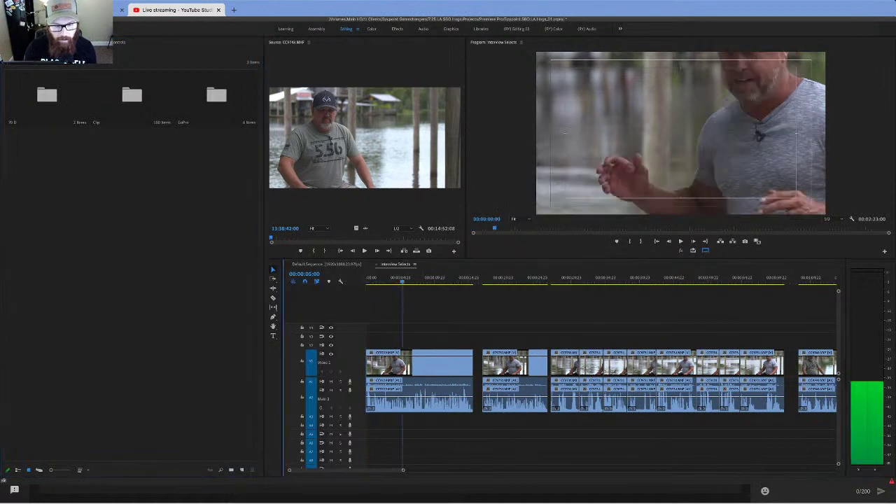
key(space)
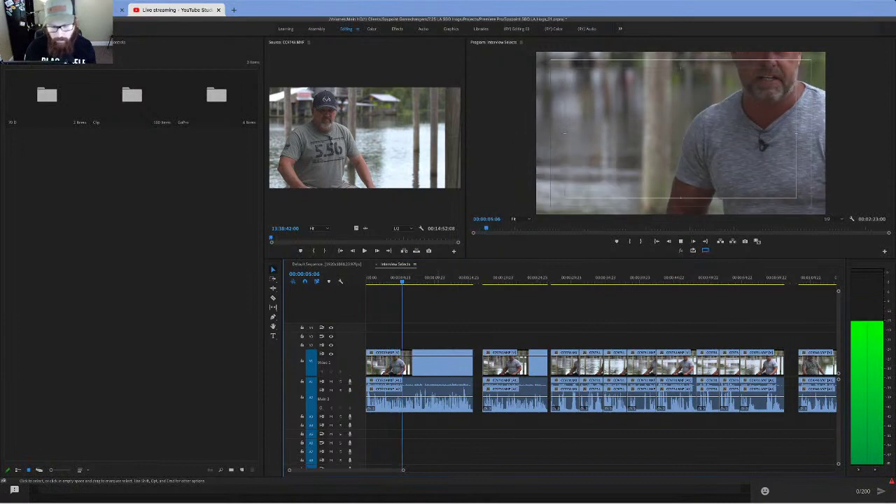
key(space)
key(minus)
key(minus)
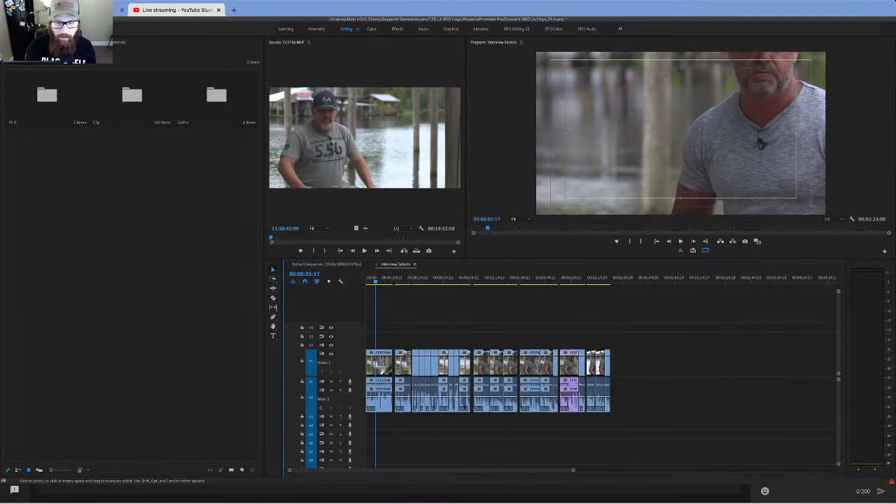
Reduce the Scale of the first interview clip so the man's head and the dock background fit in the frame
drag(659, 336, 381, 369)
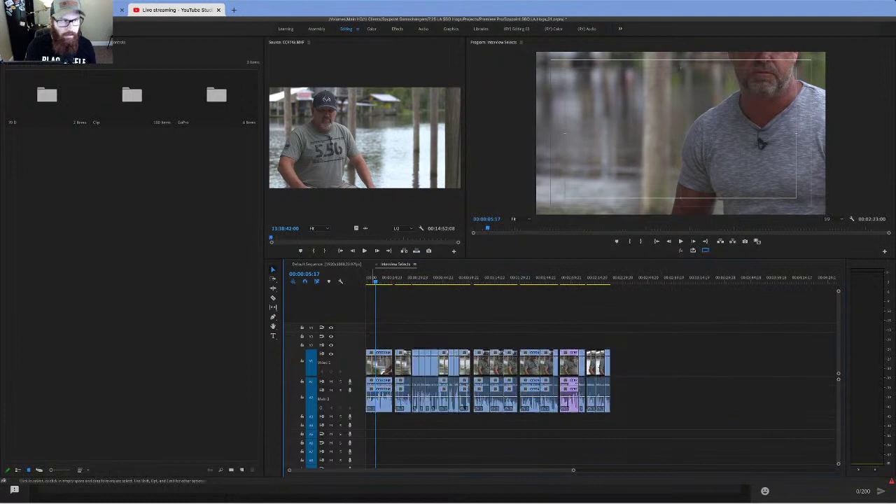
click(381, 370)
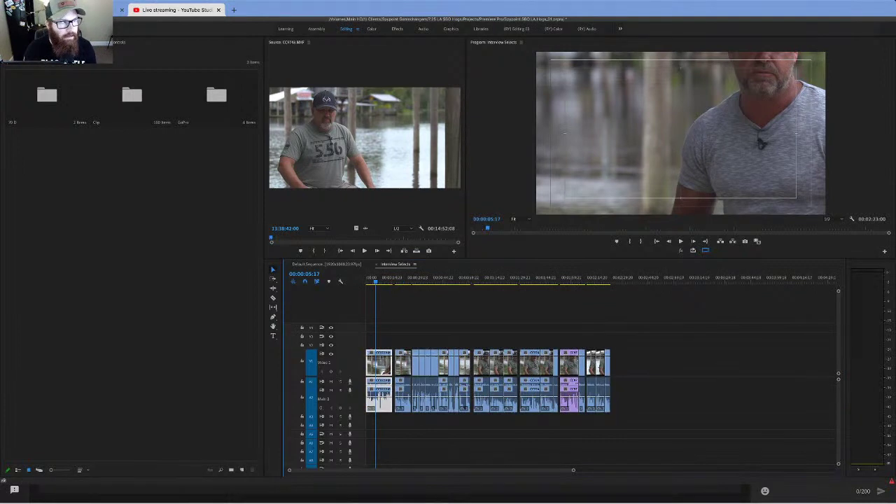
key(shift+5)
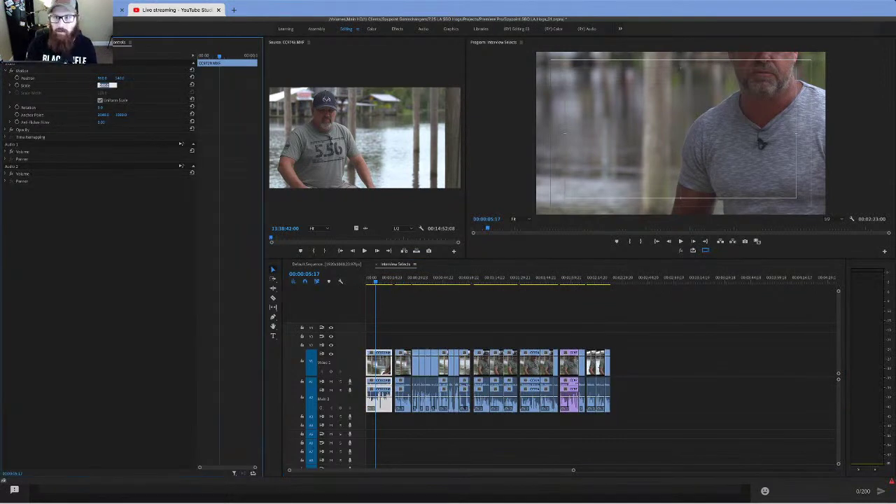
key(Return)
click(382, 315)
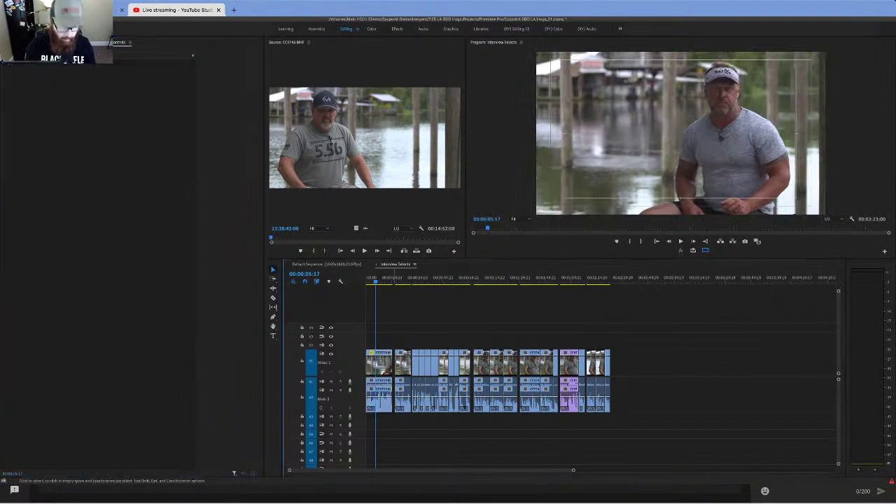
Copy the first clip's motion attributes and paste them onto all the remaining clips in the Interview Selects sequence
click(382, 368)
key(super+c)
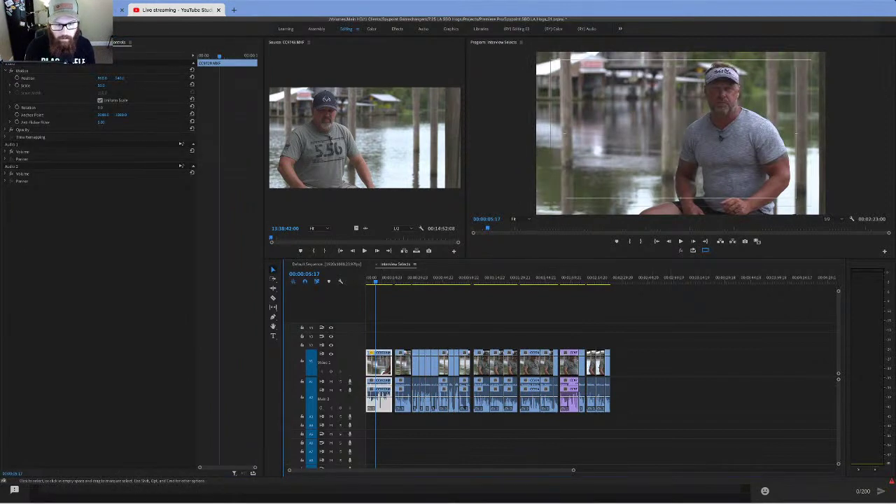
click(382, 367)
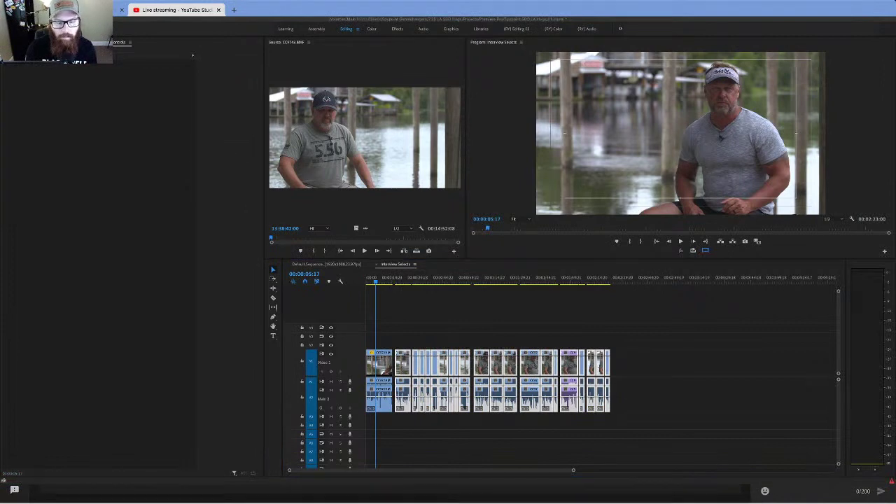
click(448, 277)
click(401, 277)
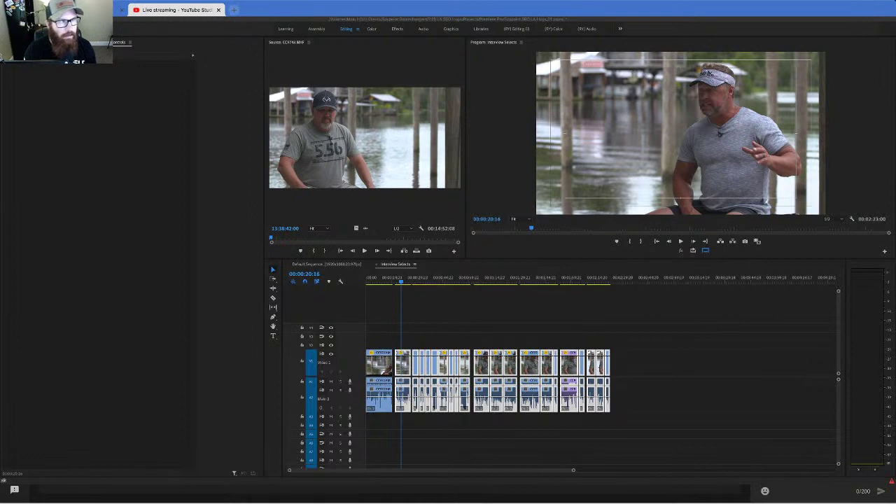
Close the live streaming browser tab, deselect the clips and play the second and third interview sections to check the rescaled framing
click(218, 9)
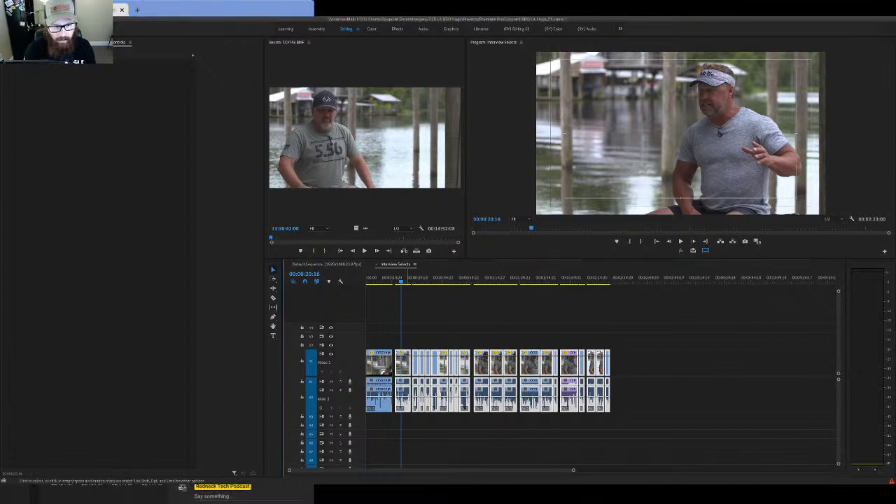
key(space)
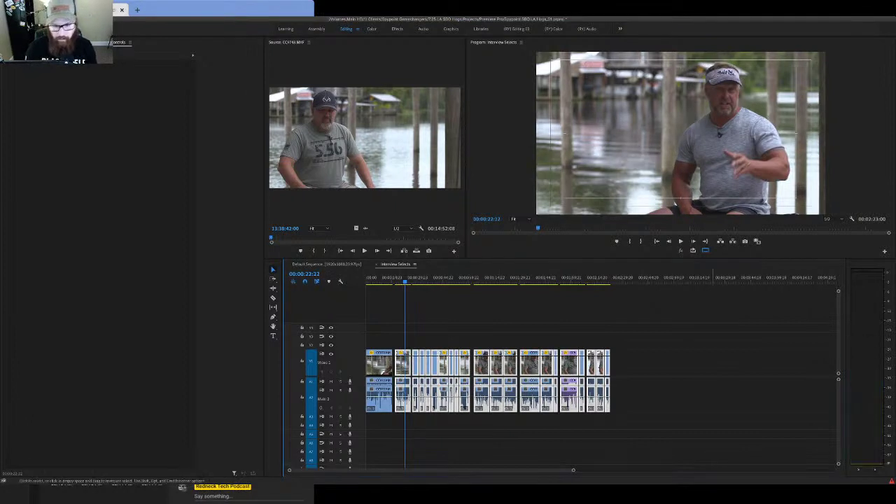
key(ctrl+a)
key(equal)
key(equal)
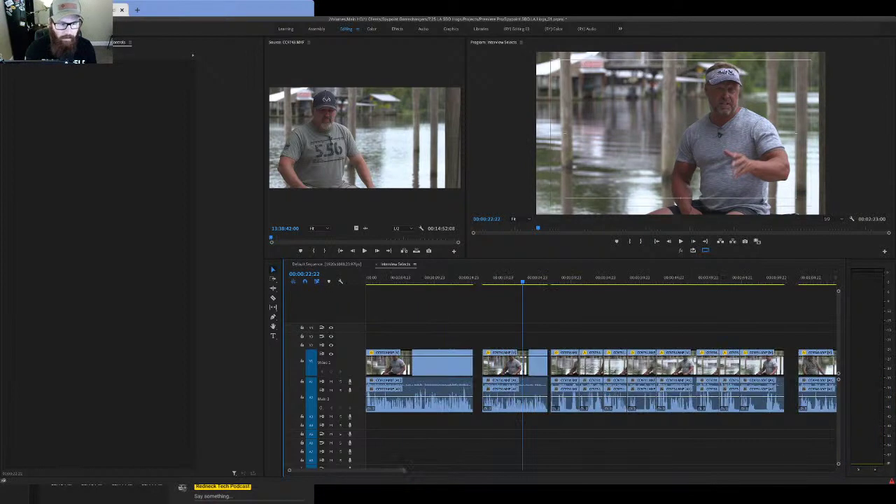
scroll(602, 374, right, 10)
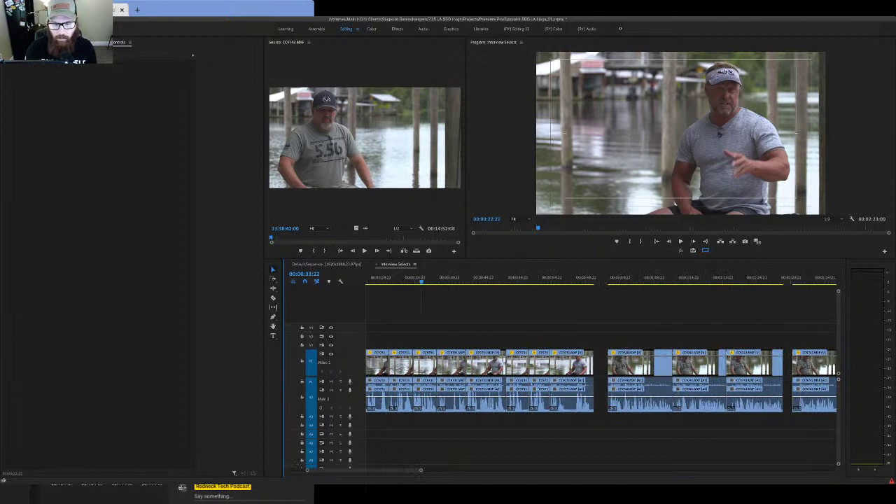
key(l)
key(l)
key(k)
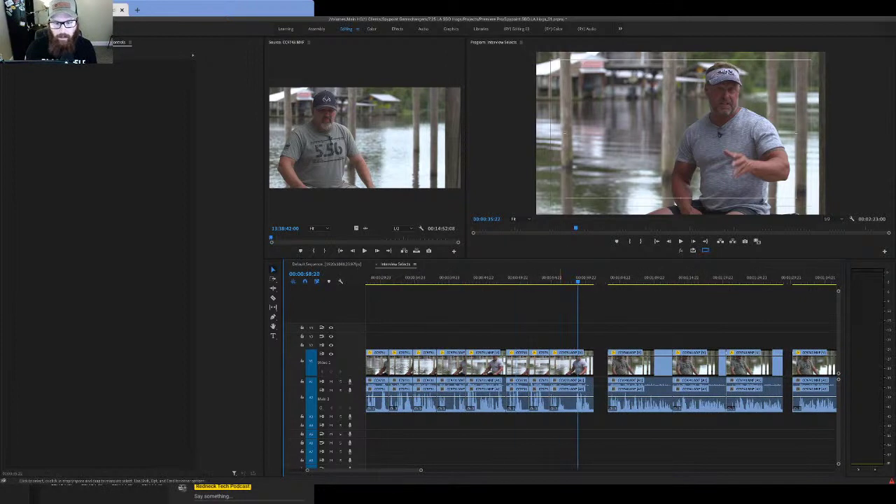
Skim through the interview clips in the second half of the sequence to check their framing
scroll(602, 375, right, 5)
drag(464, 278, 492, 279)
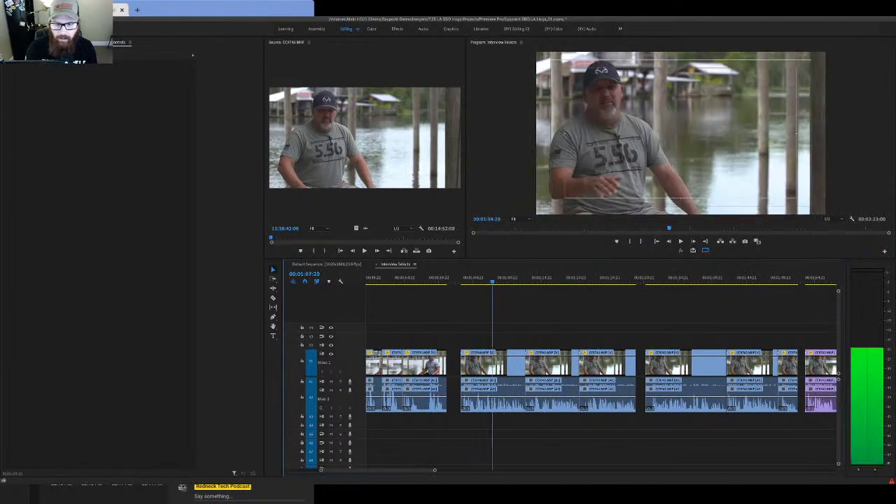
scroll(602, 375, right, 5)
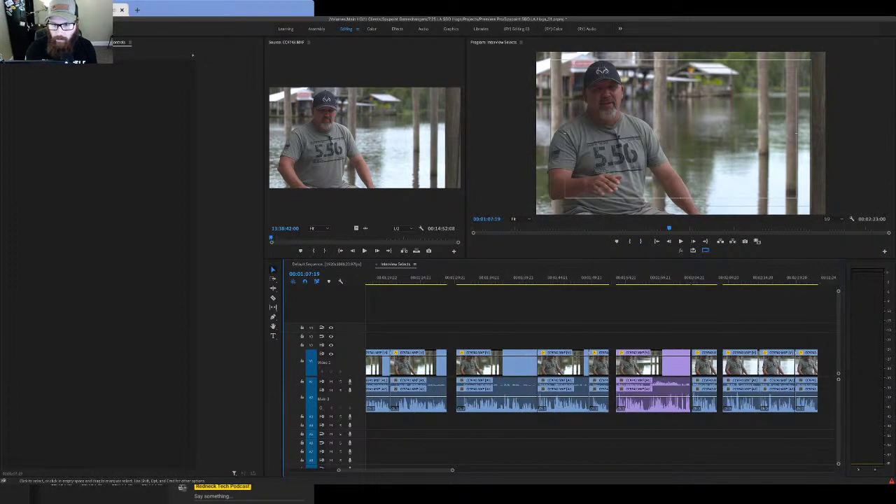
key(l)
key(l)
key(l)
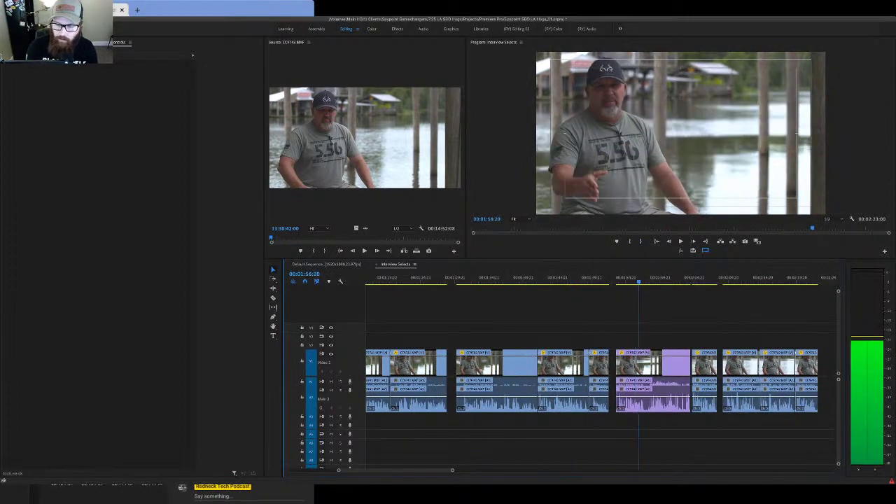
Save the project with the closing clips of the Interview Selects sequence in view
key(minus)
key(minus)
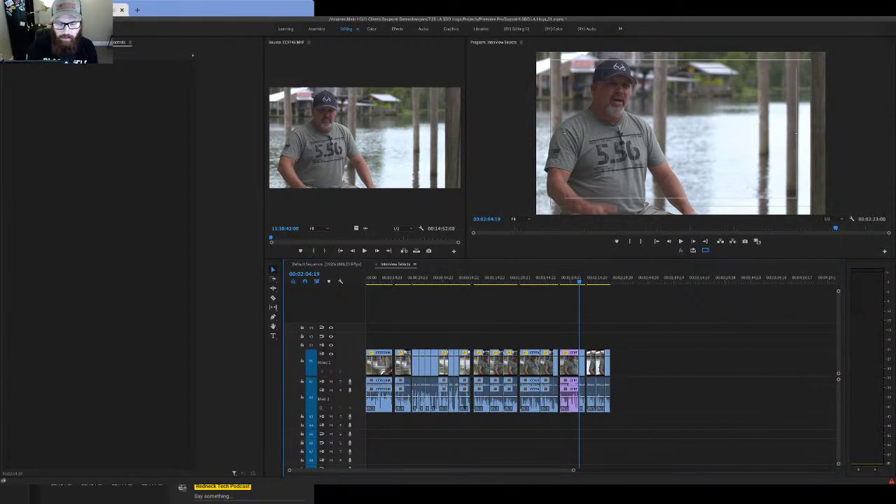
key(minus)
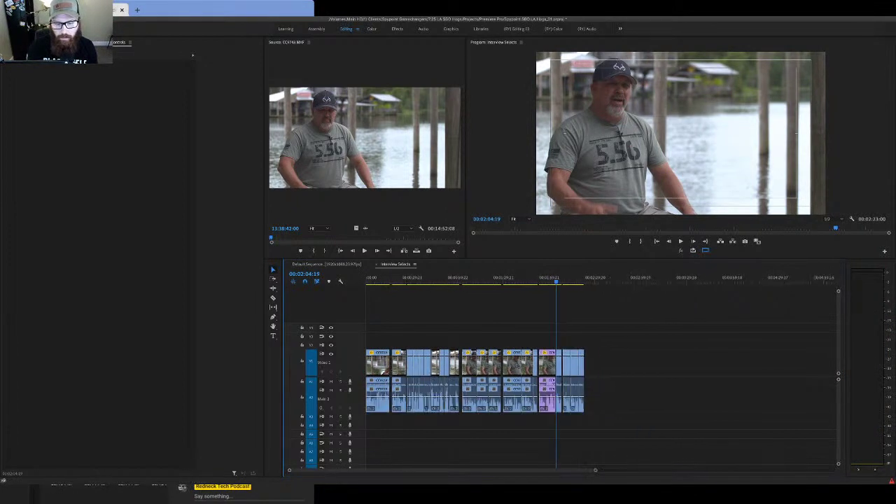
key(equal)
key(equal)
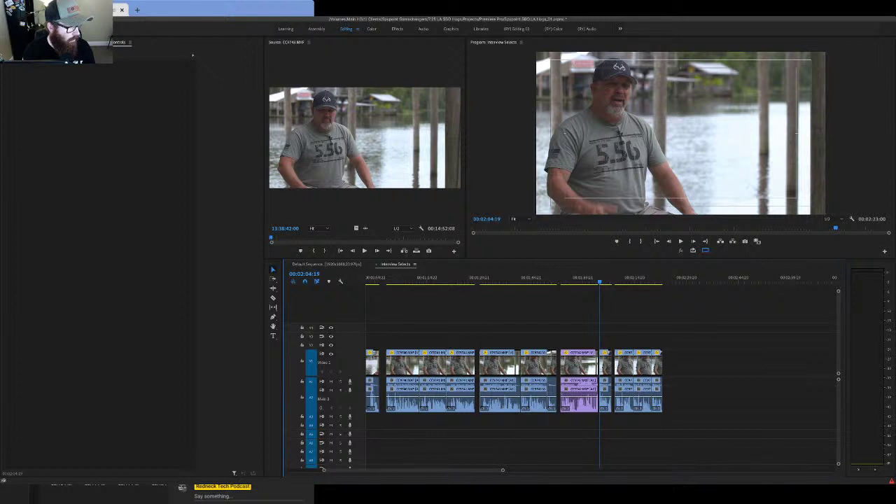
key(ctrl+s)
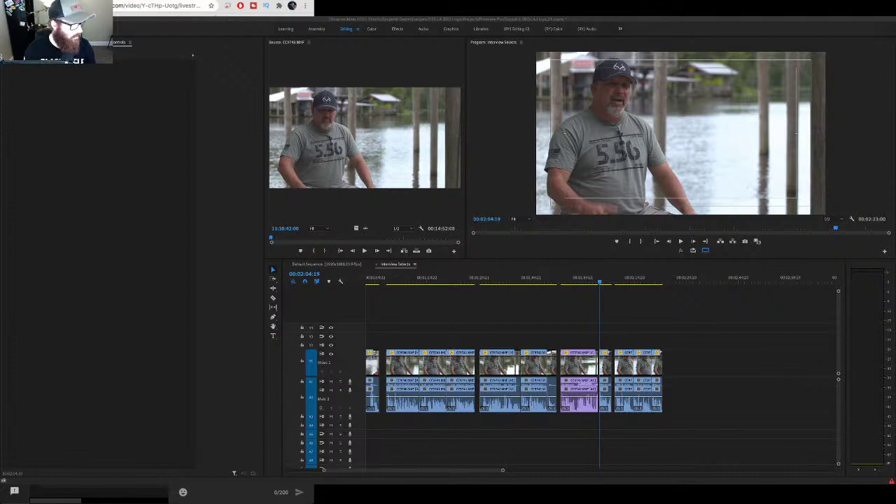
Switch to Chrome and check the live stream's dashboard and chat
click(3, 480)
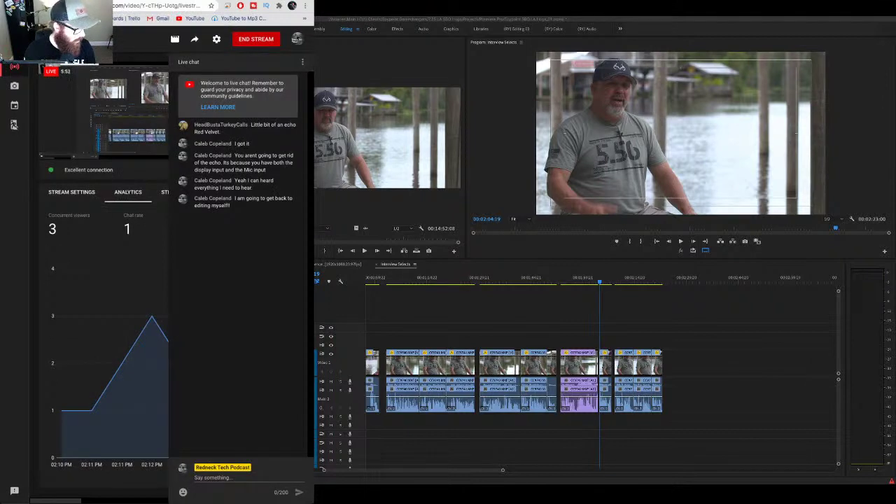
click(3, 480)
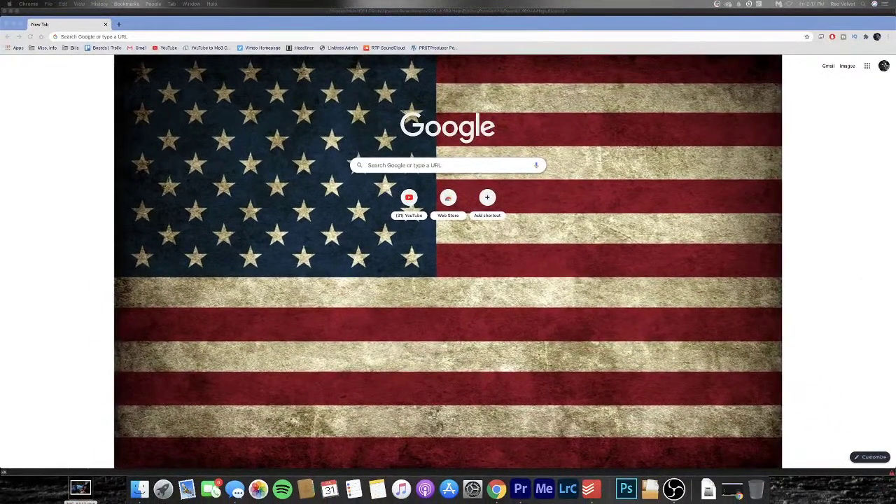
click(137, 28)
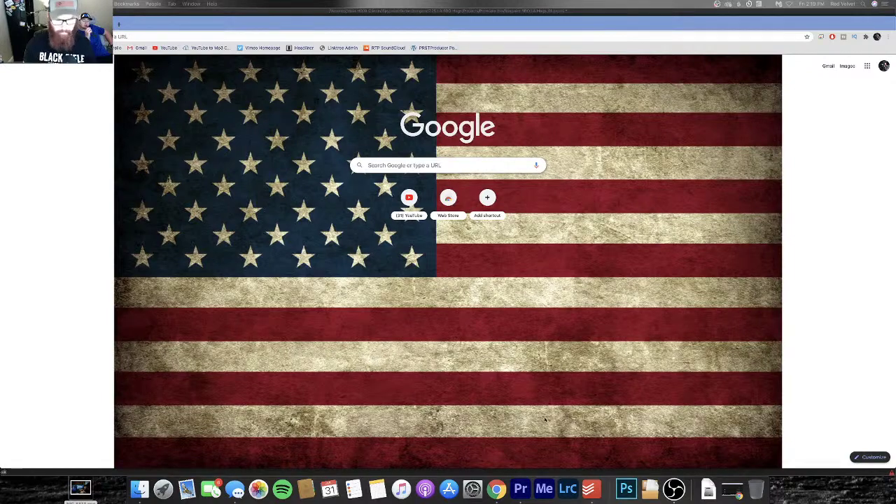
Switch back to Premiere Pro, open the Clip bin inside Day 01 and look through its footage thumbnails
click(521, 488)
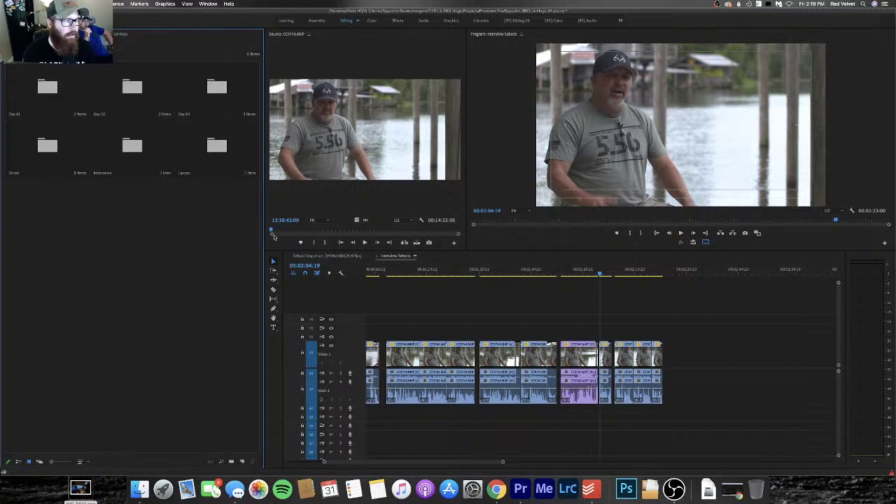
double_click(59, 90)
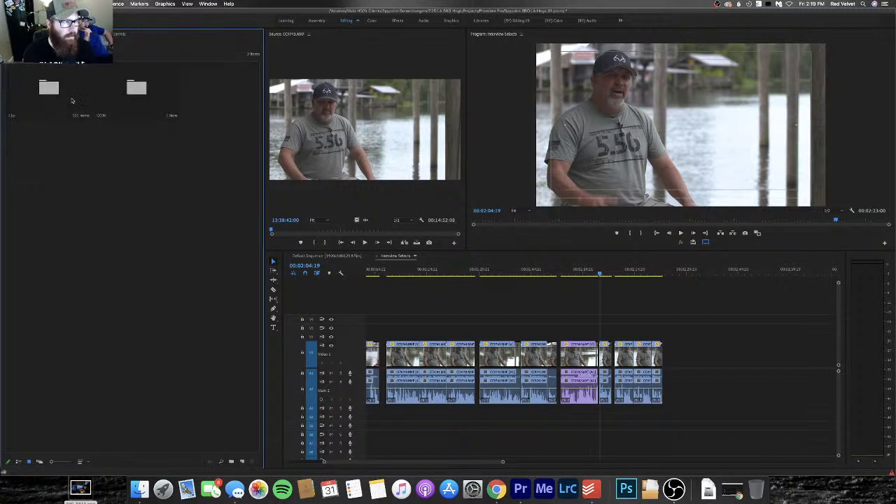
double_click(55, 95)
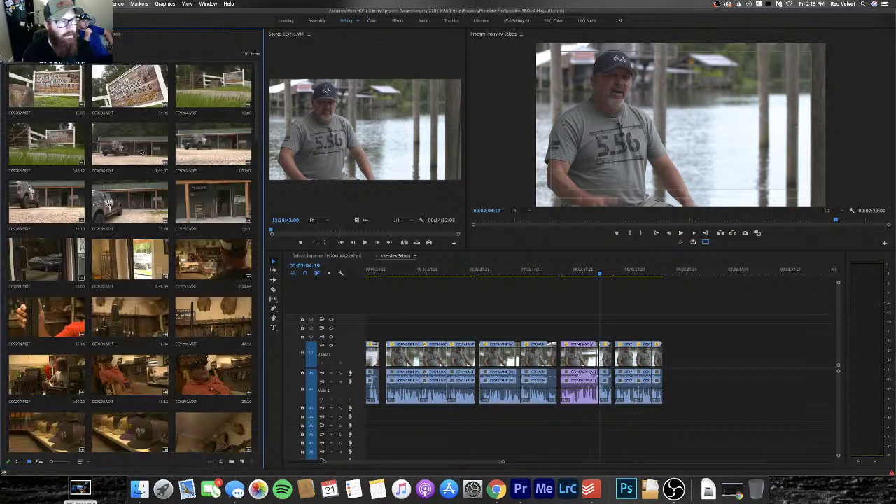
scroll(142, 151, down, 10)
scroll(142, 151, down, 10)
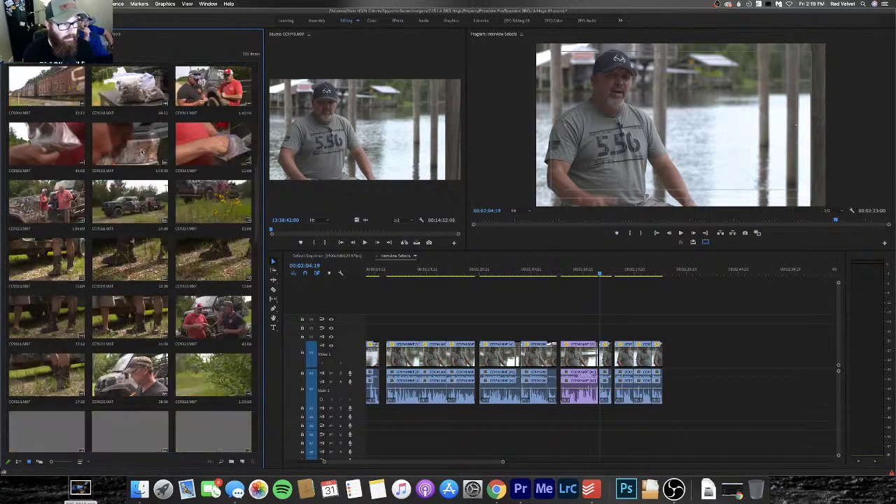
scroll(142, 151, down, 10)
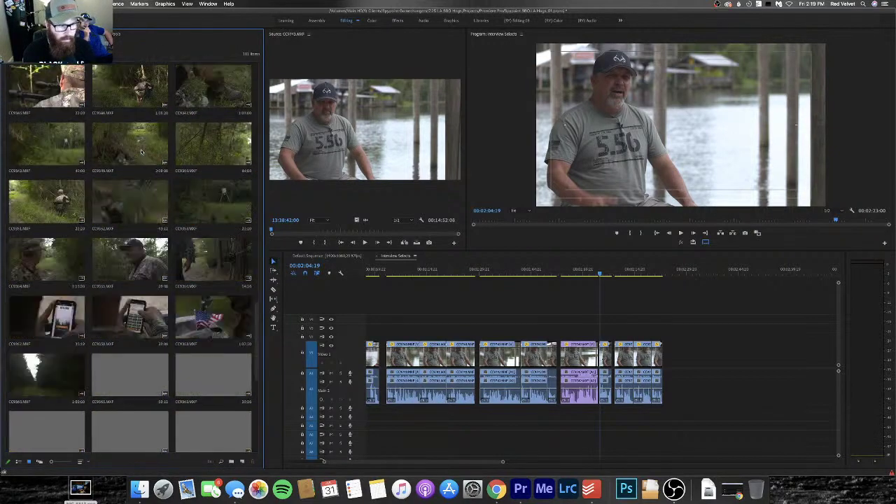
scroll(142, 152, up, 15)
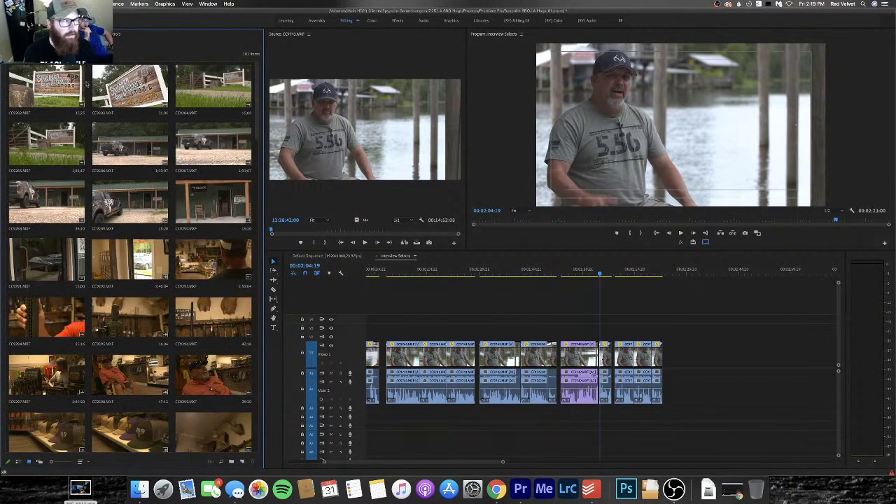
Look through the Day 01 Clip bin's footage thumbnails down to the last clips and return to the first ones
scroll(136, 287, down, 4)
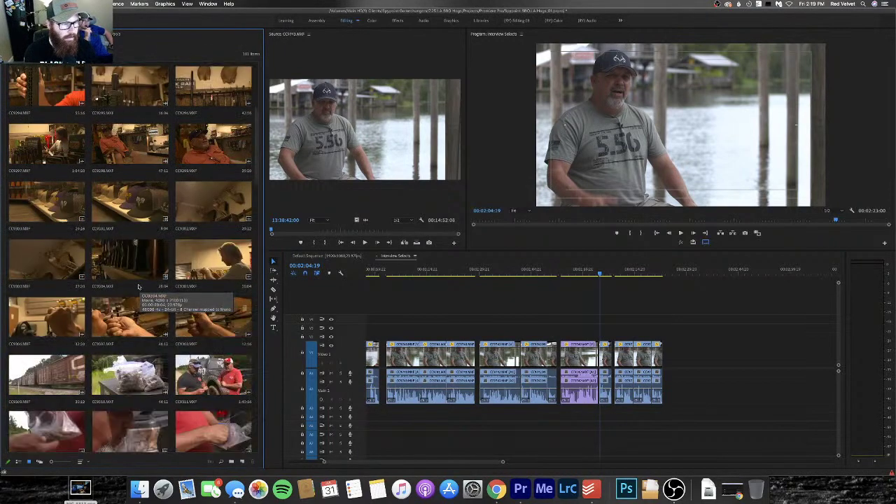
scroll(122, 352, down, 4)
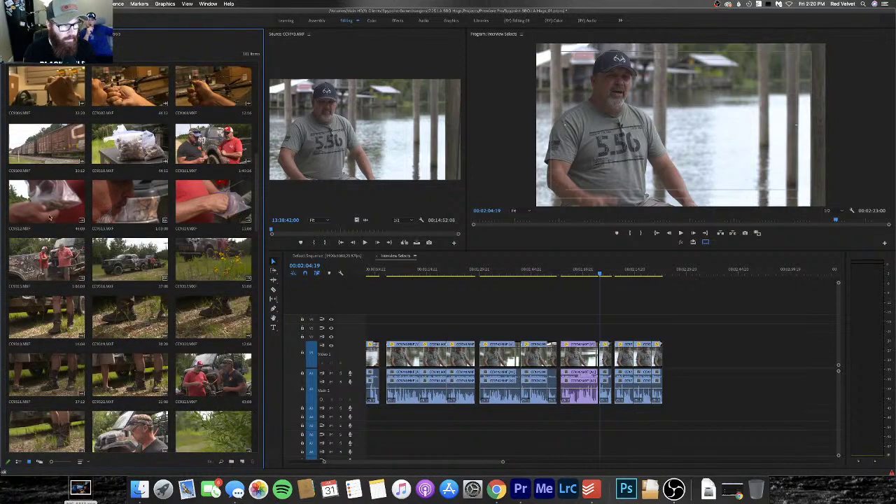
scroll(143, 283, down, 4)
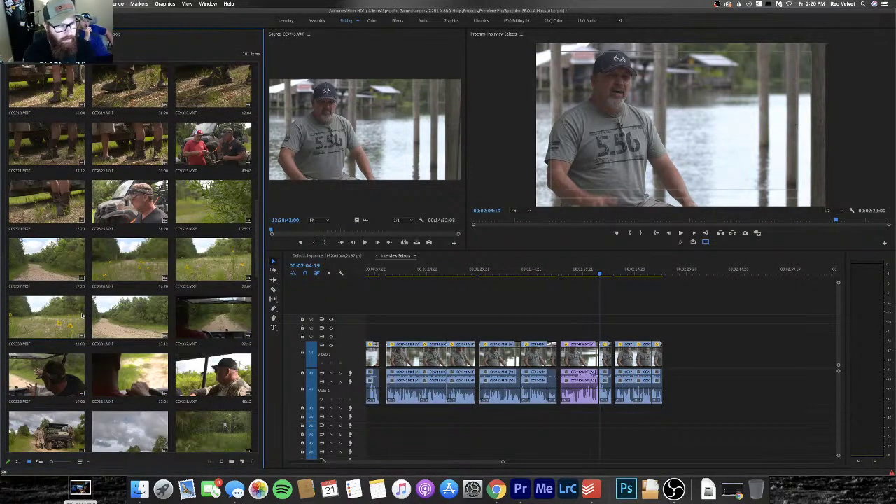
scroll(112, 280, down, 5)
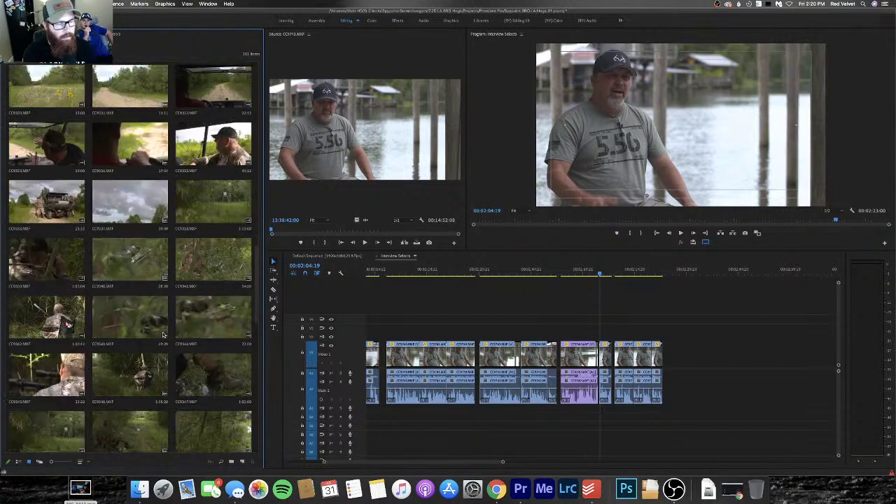
scroll(140, 323, down, 4)
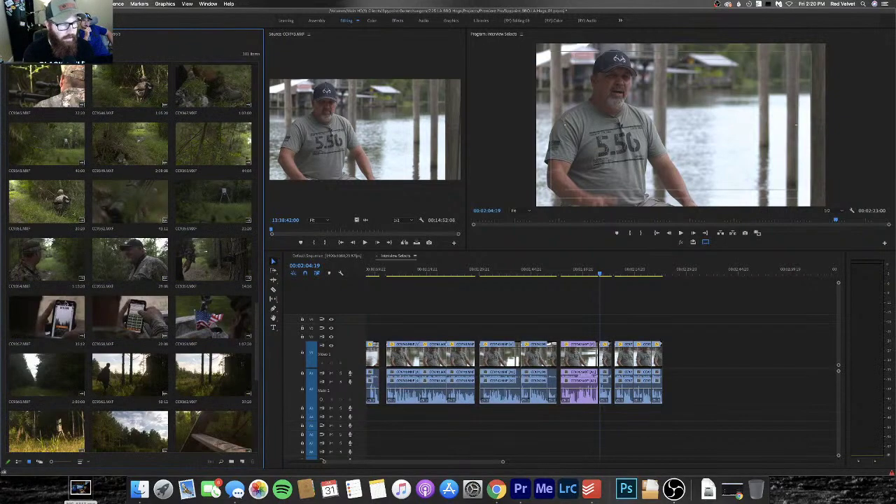
scroll(133, 364, down, 6)
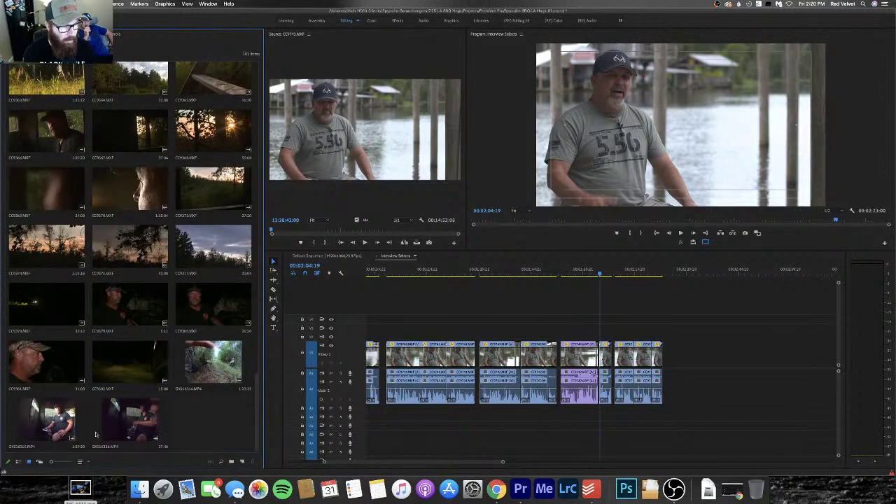
scroll(161, 360, up, 15)
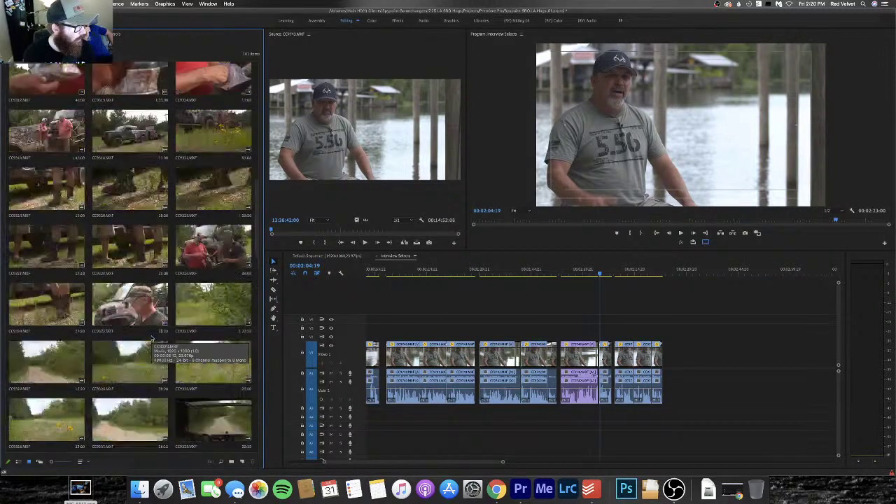
scroll(151, 339, up, 2)
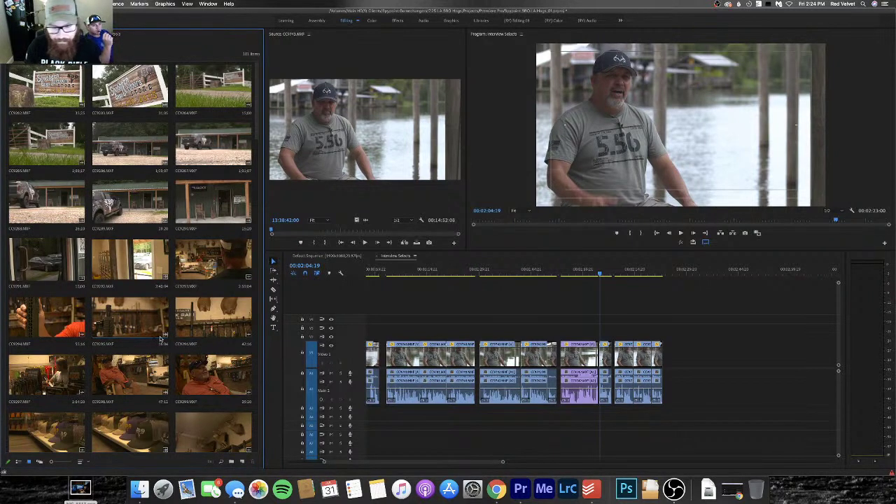
Switch to Chrome, open the Soundstripe website and sign in with the saved account credentials, dismissing the sales tax notice
click(496, 488)
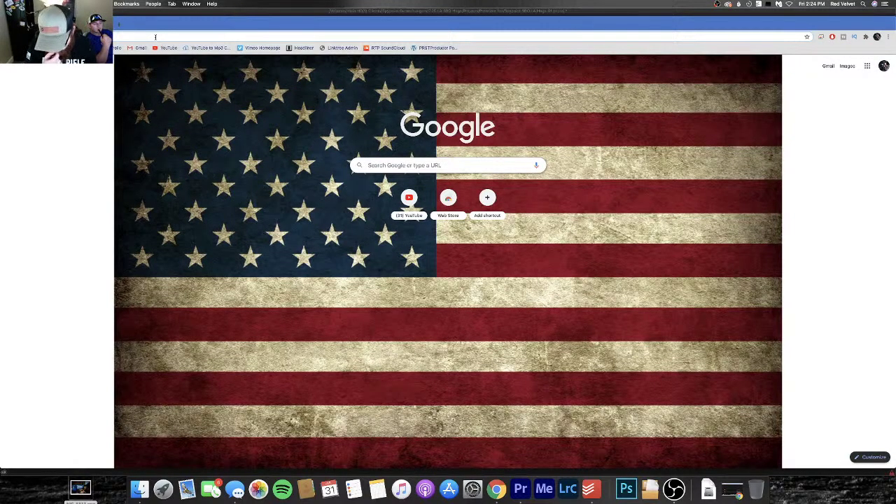
click(156, 36)
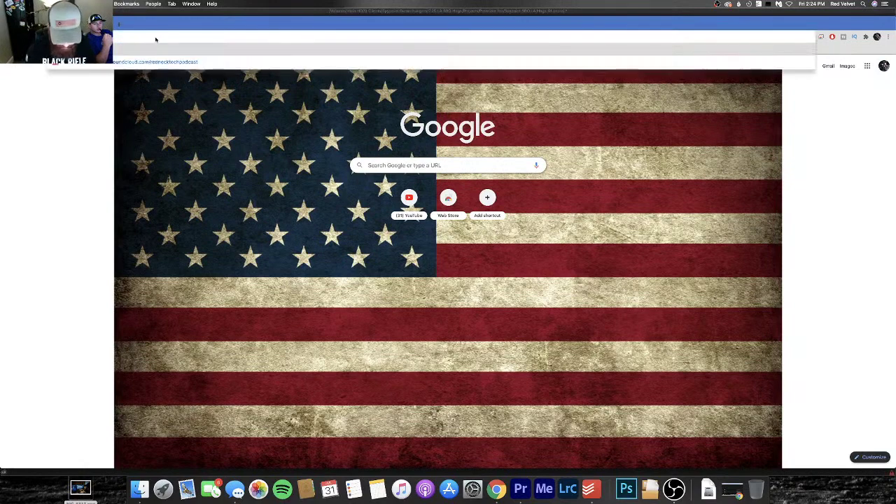
key(super+v)
key(Return)
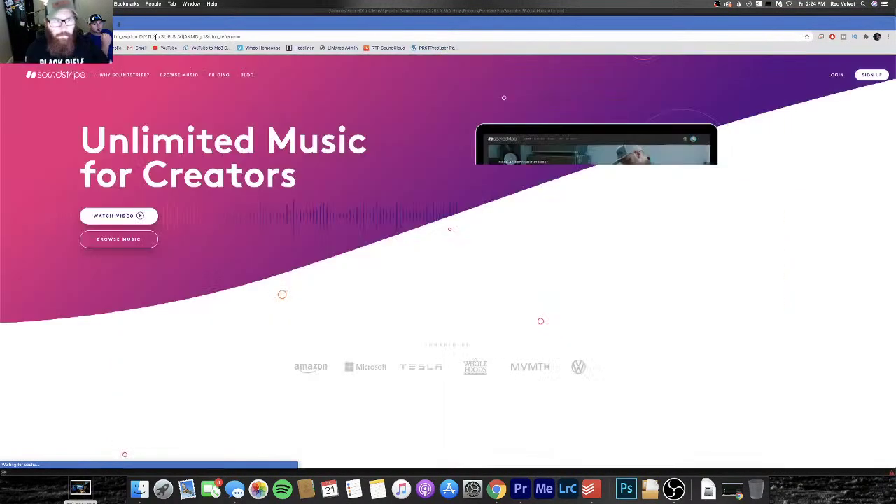
click(837, 76)
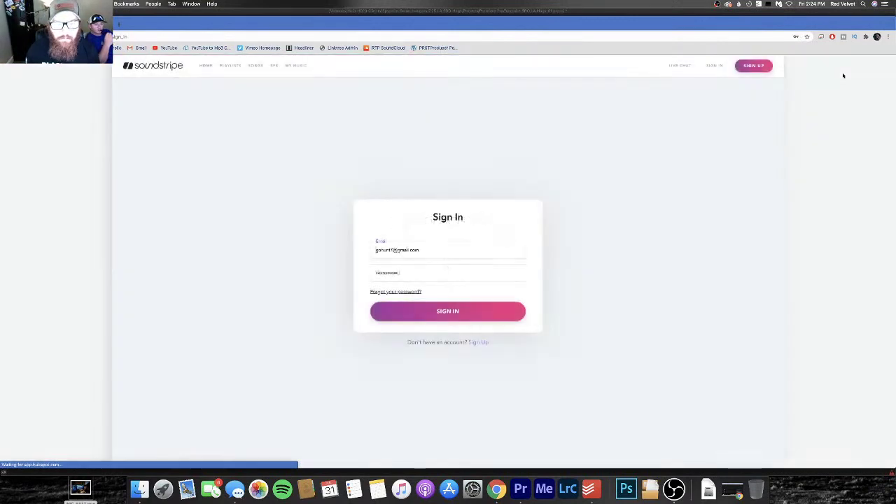
click(473, 312)
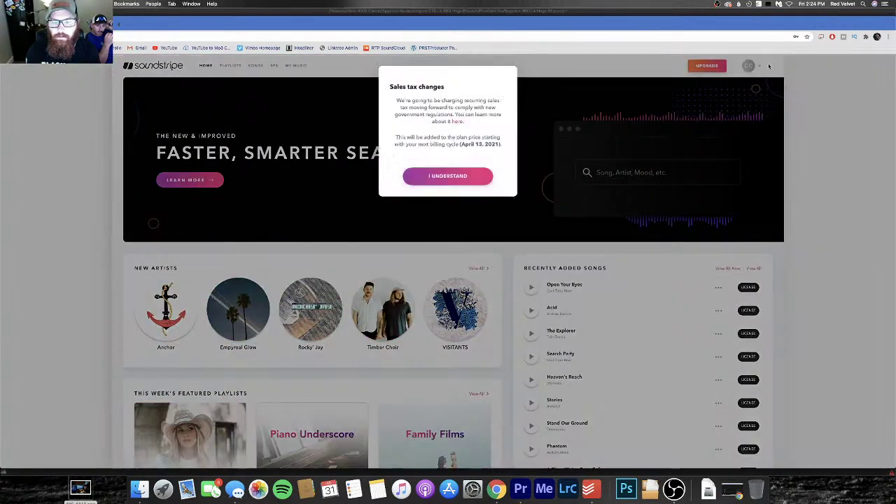
click(448, 176)
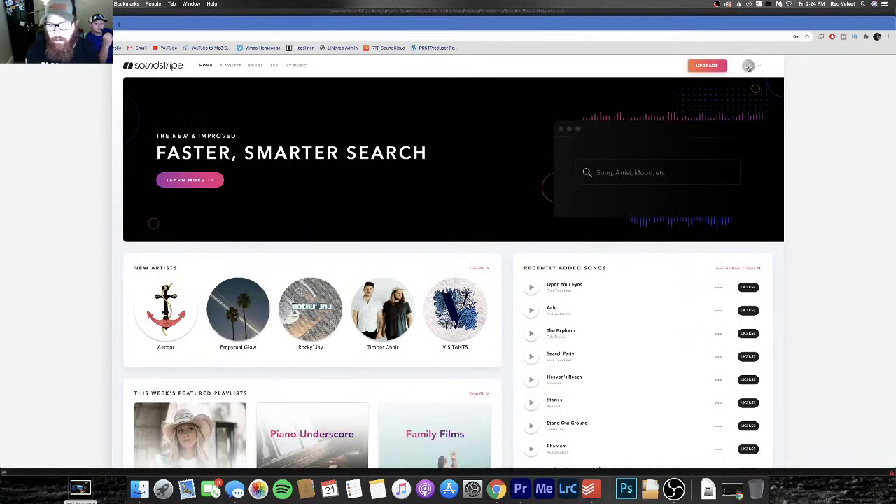
key(XF86AudioRaiseVolume)
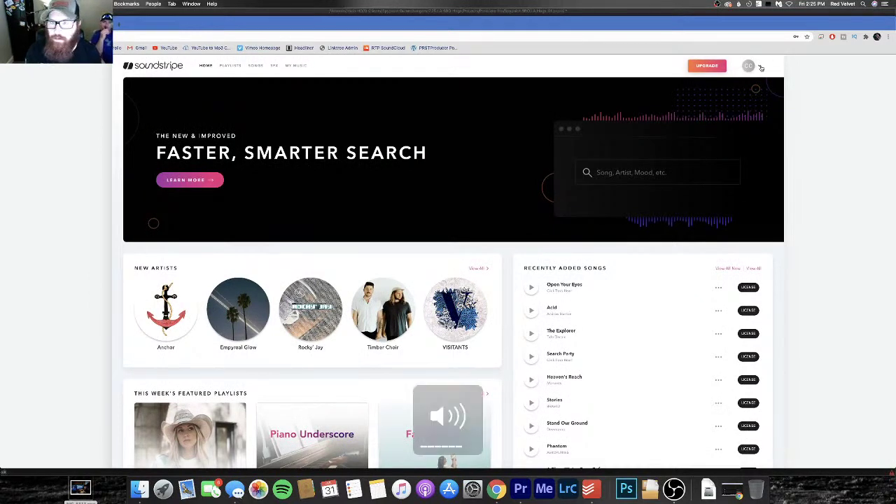
Create a private Soundstripe playlist named "LA SBO Hogs" among your own playlists
click(302, 68)
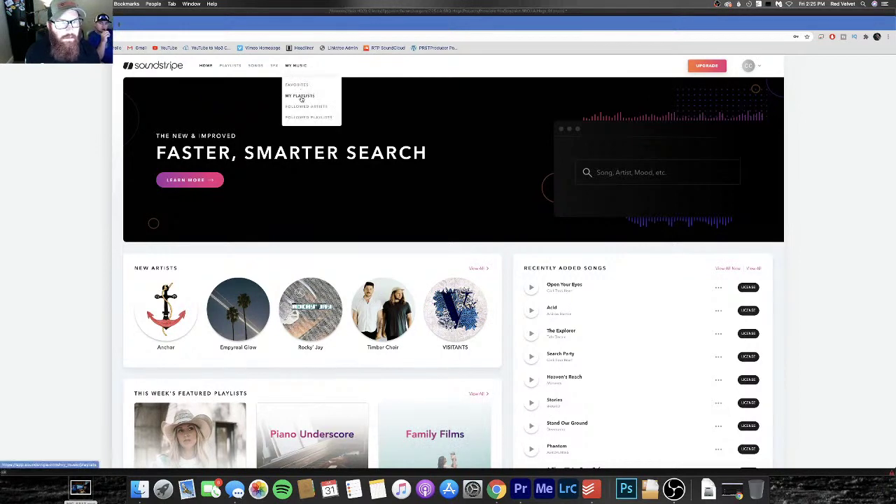
click(299, 95)
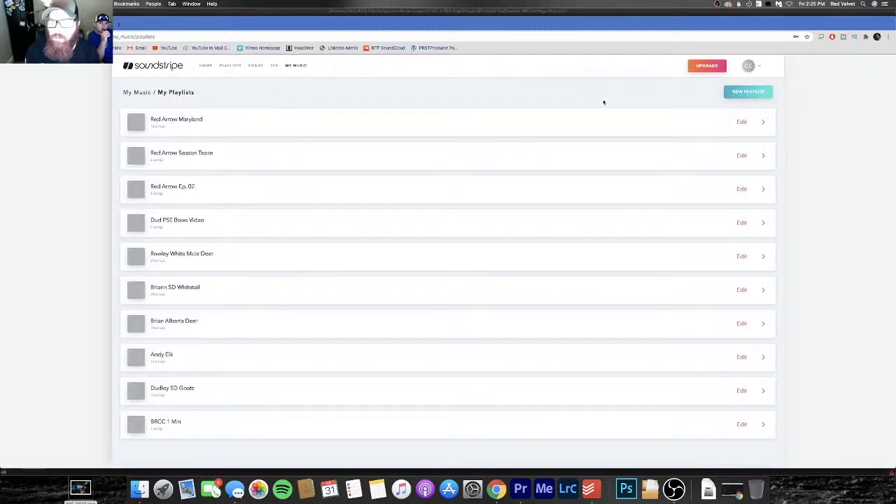
click(747, 93)
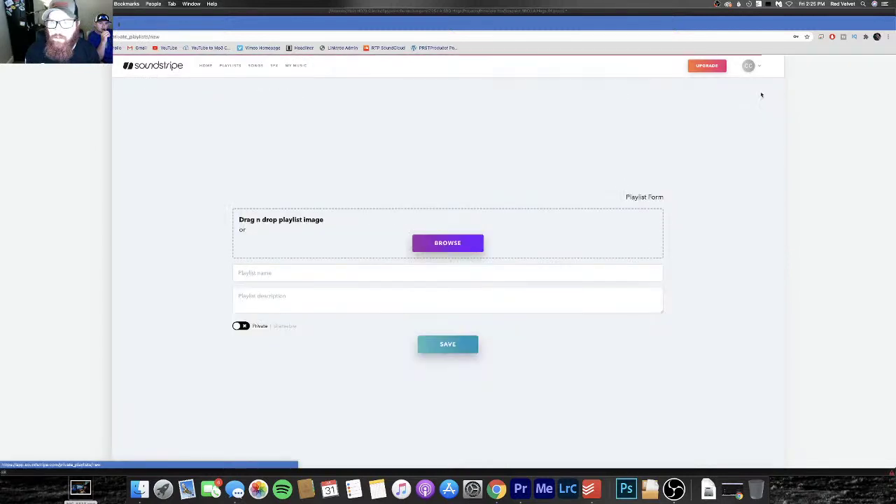
click(336, 273)
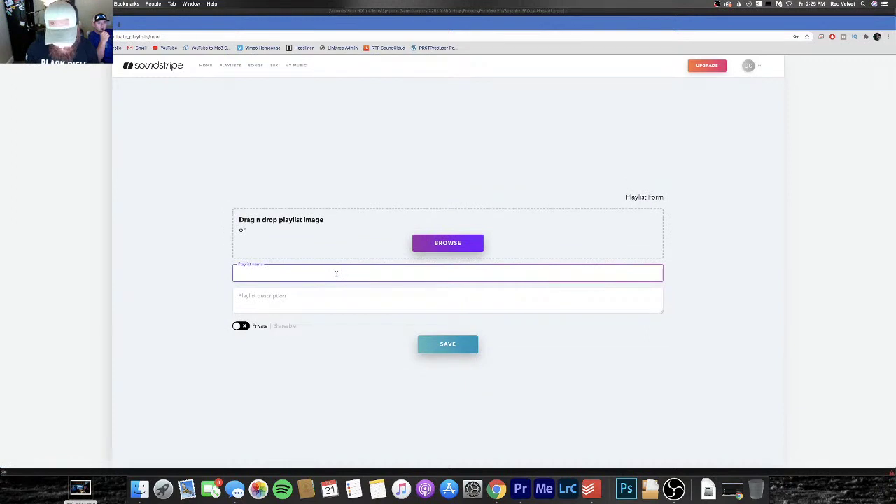
text(LA SBO HJogs)
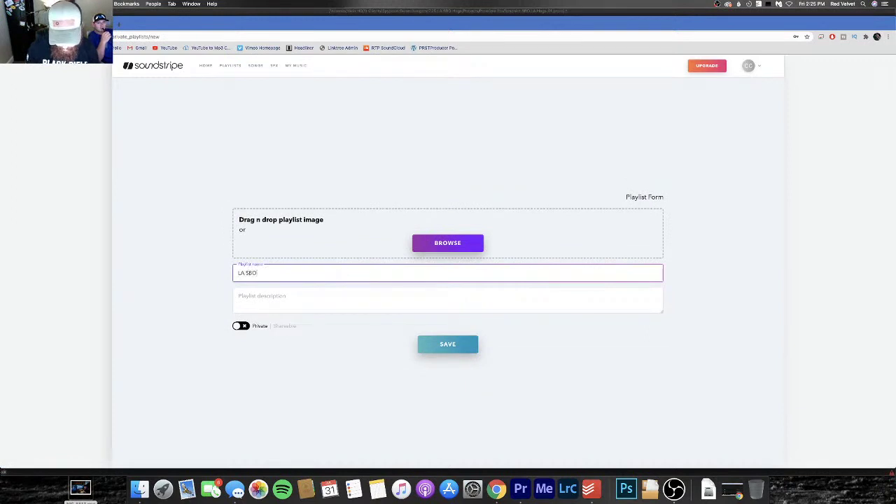
key(BackSpace)
key(BackSpace)
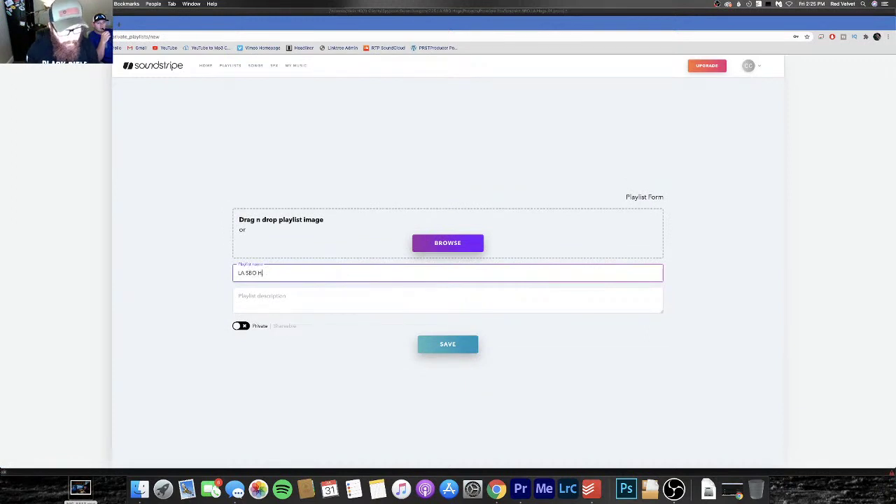
text(ogs)
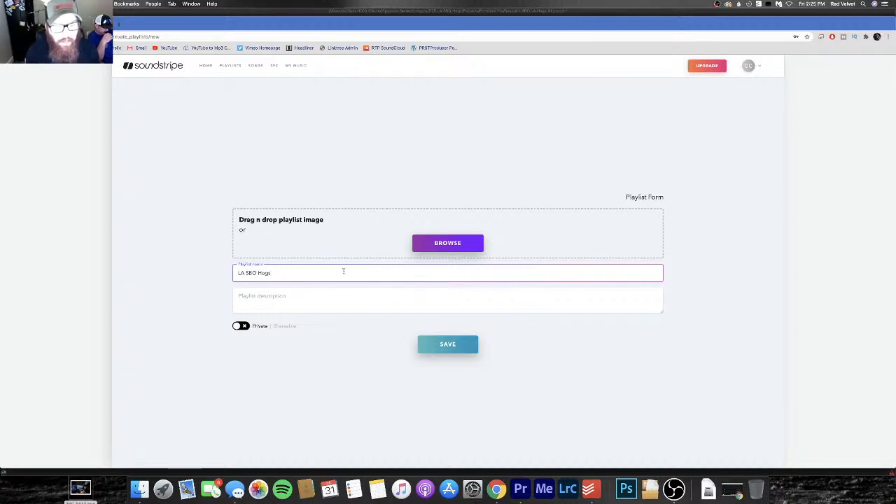
click(448, 345)
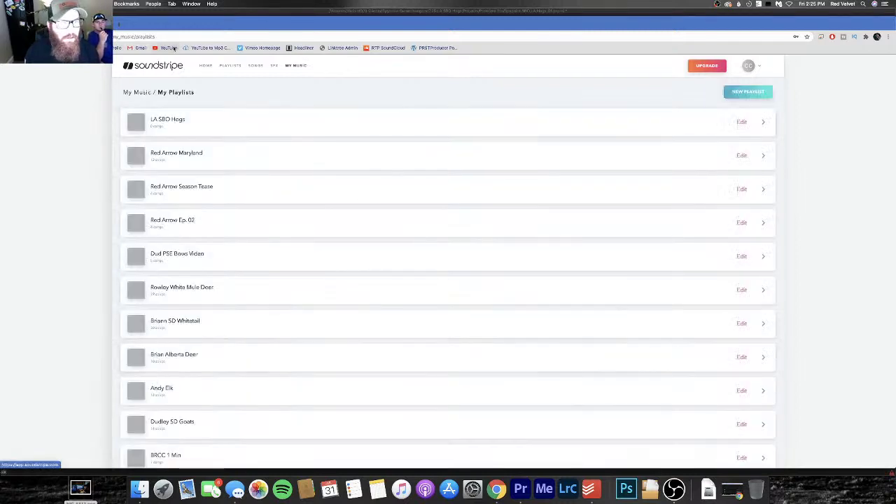
Open the Soundstripe song catalogue, dismiss the feedback survey and expand the Genre filter
click(229, 66)
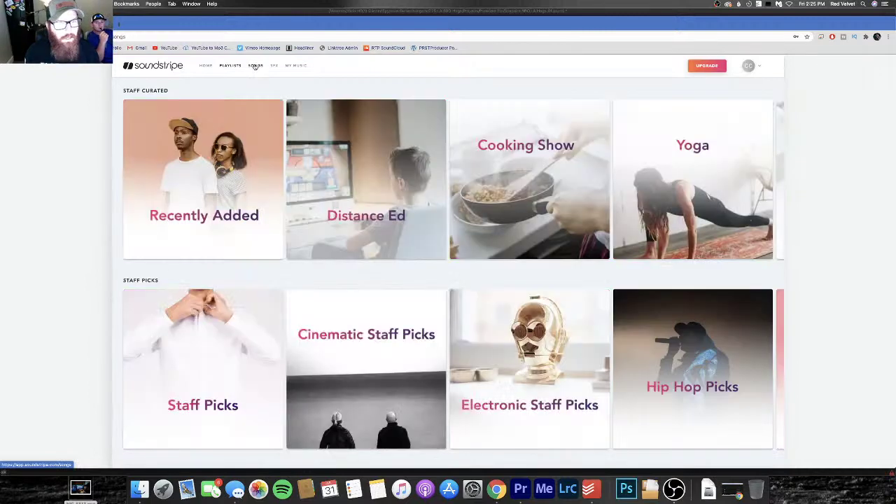
click(255, 66)
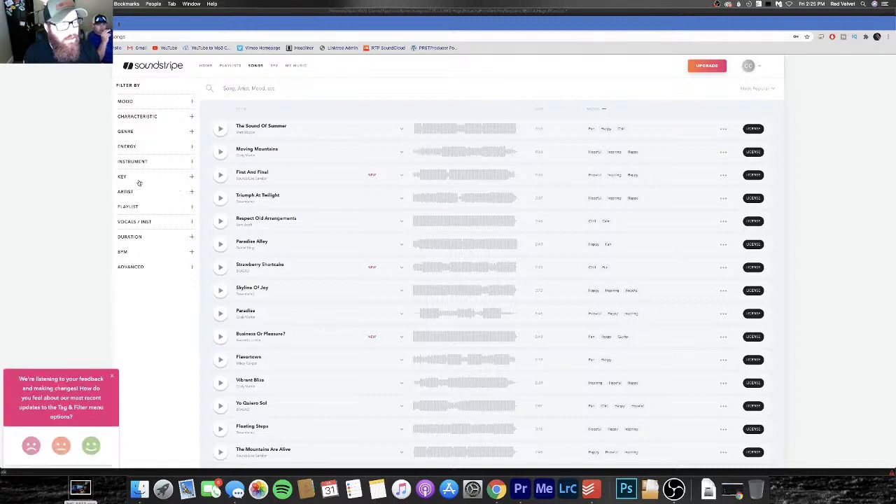
click(112, 376)
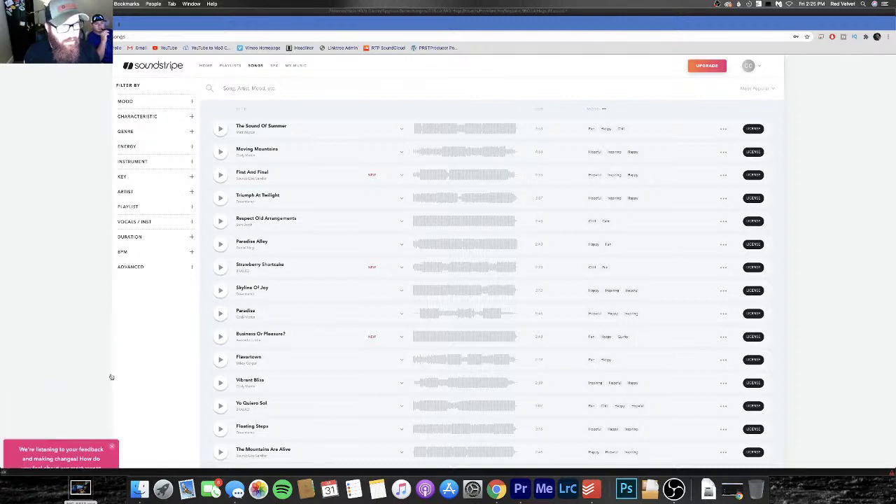
click(192, 132)
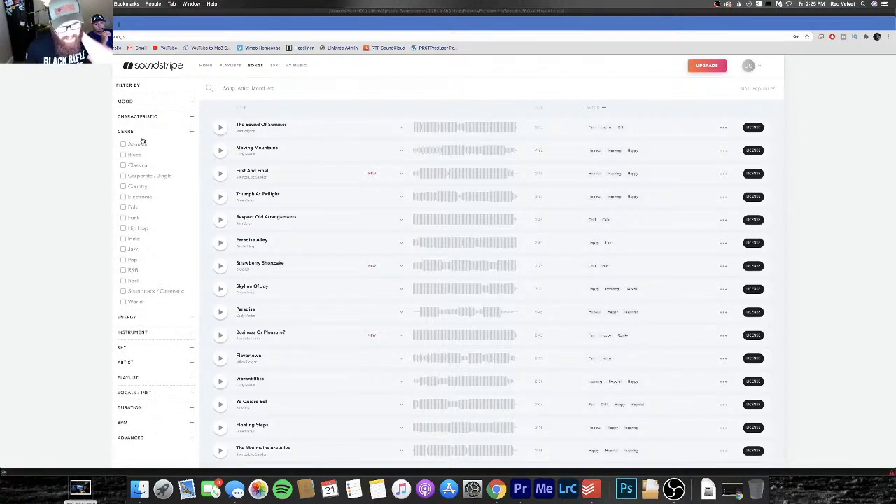
Lower the system volume and sample popular songs from The Sound Of Summer through Skyline Of Joy, plus Flavortown
click(219, 127)
key(XF86AudioLowerVolume)
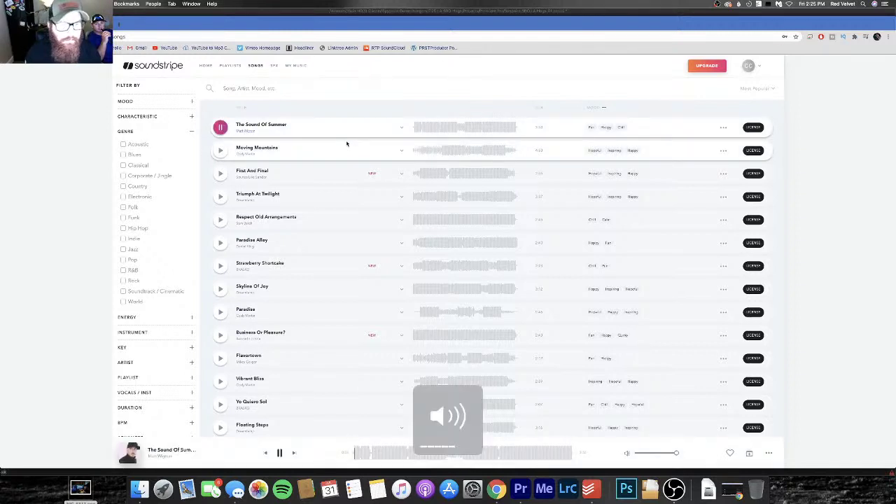
click(220, 150)
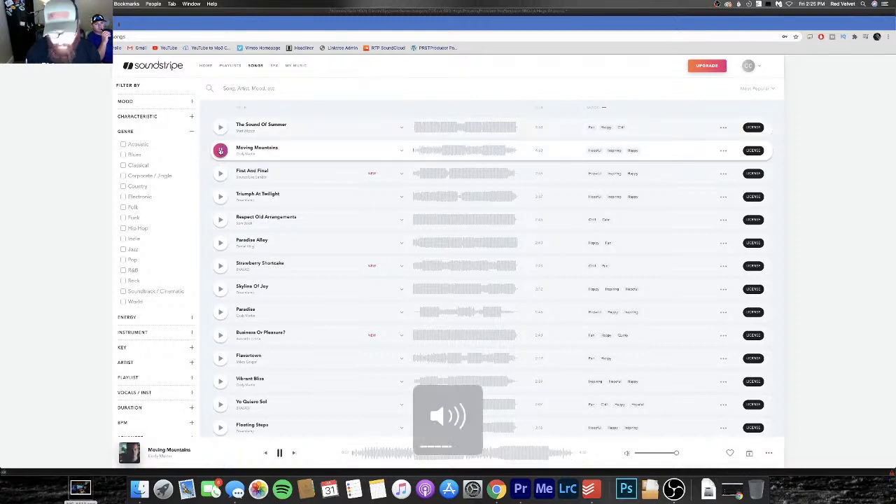
click(219, 172)
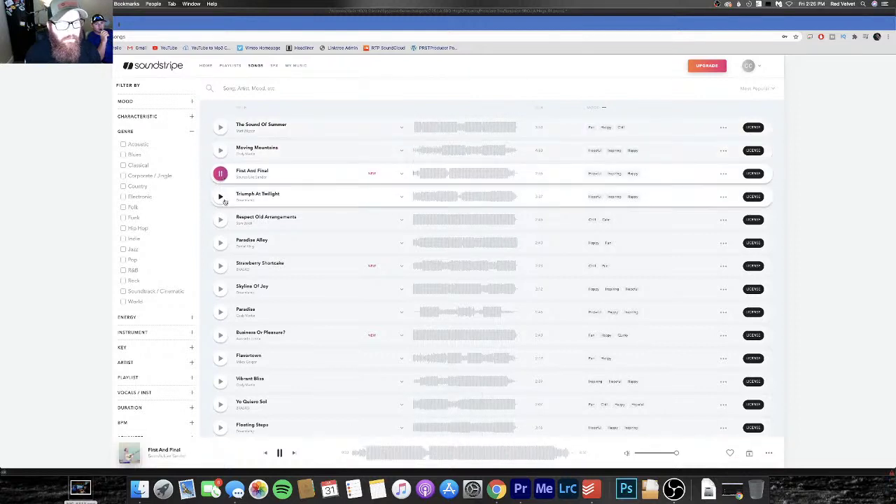
click(221, 196)
click(220, 219)
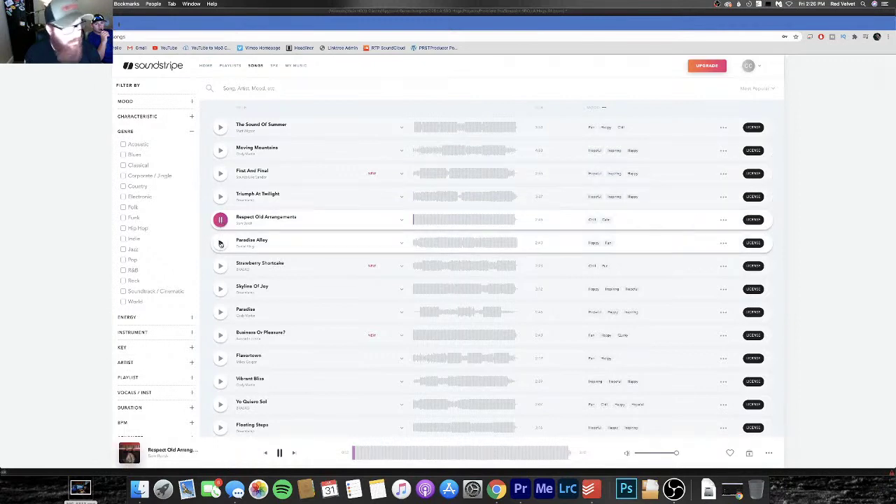
click(220, 243)
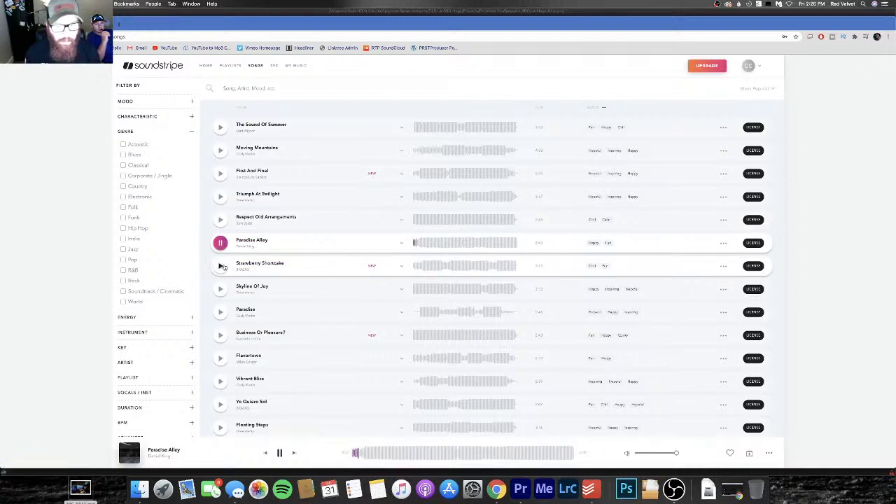
click(222, 267)
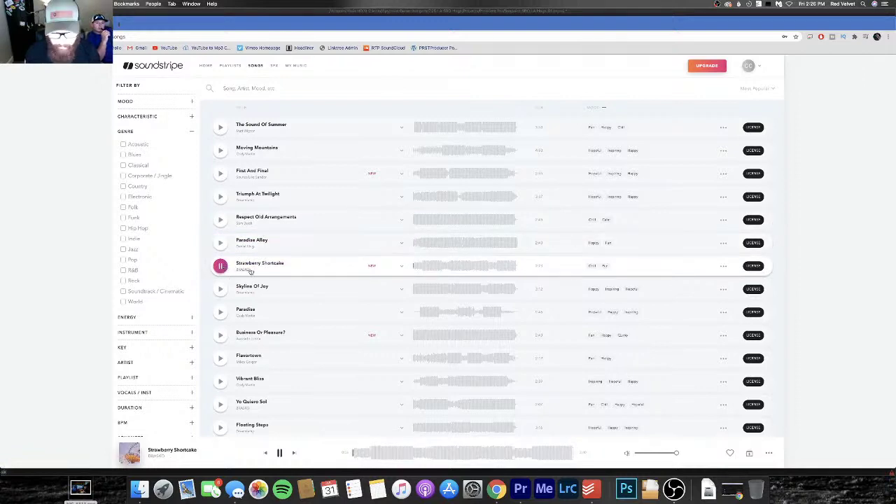
click(220, 289)
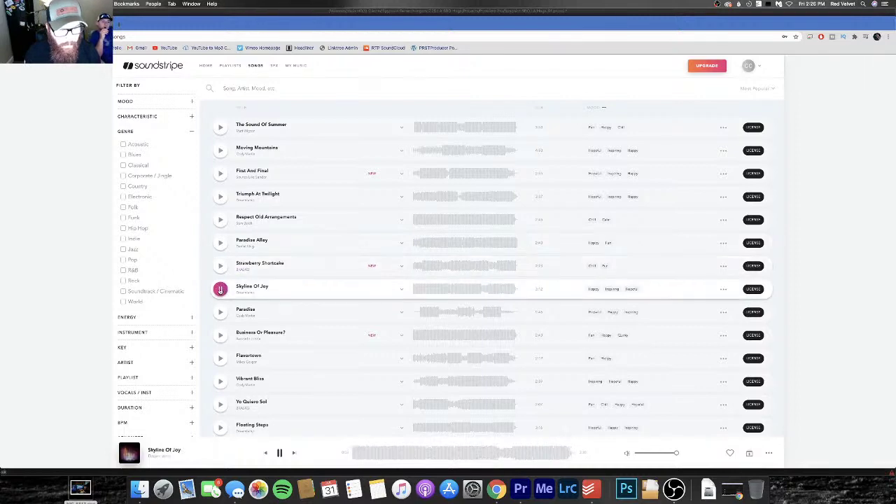
click(219, 358)
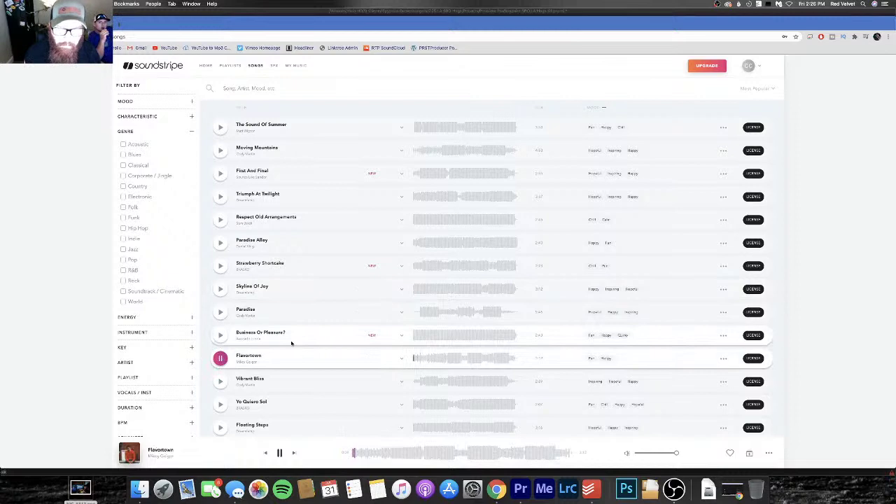
Sample more popular songs: Yo Quiero Sol, Floating Steps, The Clap And Bang, Eggshell Skyline and Fine Toothed Chrome
click(219, 406)
scroll(313, 371, down, 3)
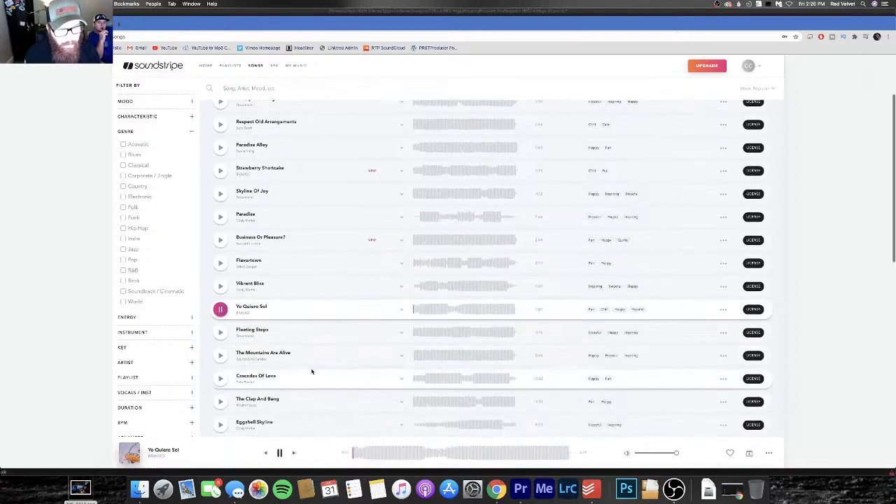
click(219, 310)
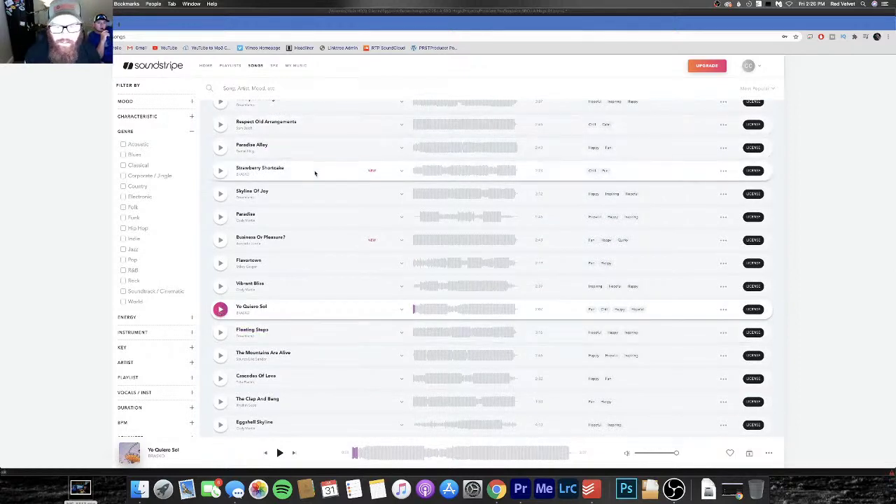
click(219, 332)
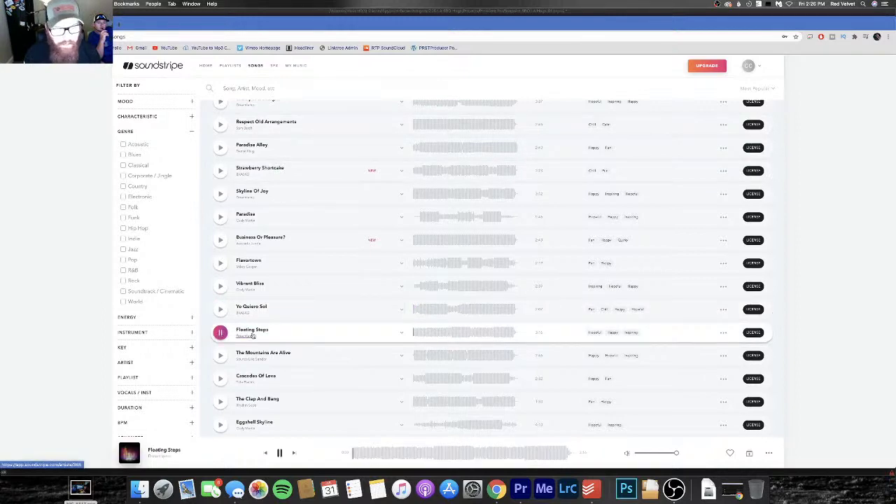
scroll(231, 353, down, 1)
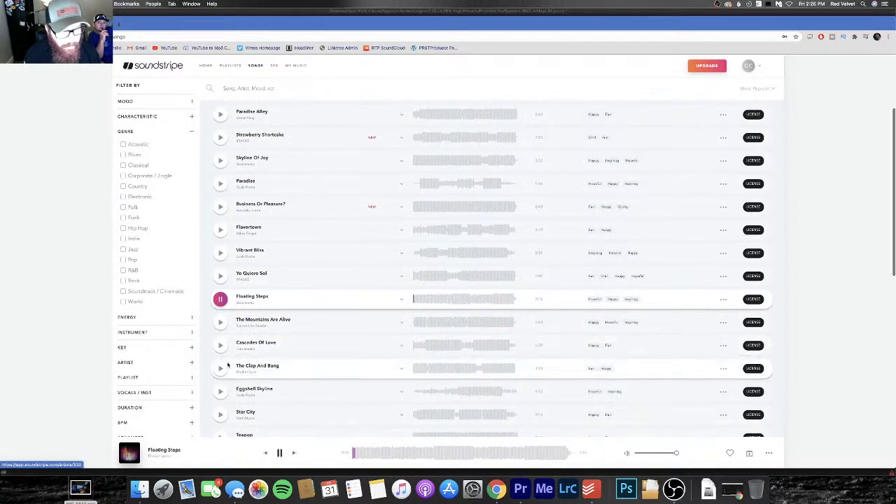
click(221, 369)
scroll(220, 368, down, 1)
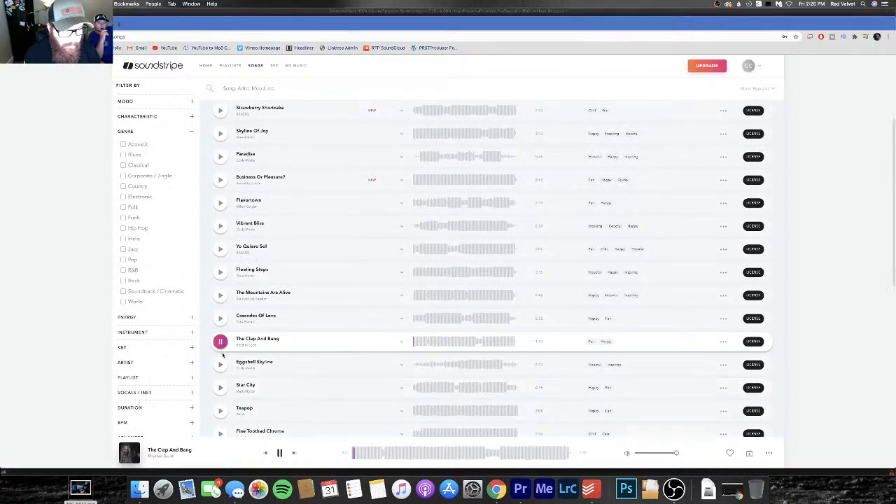
click(220, 365)
scroll(220, 374, down, 2)
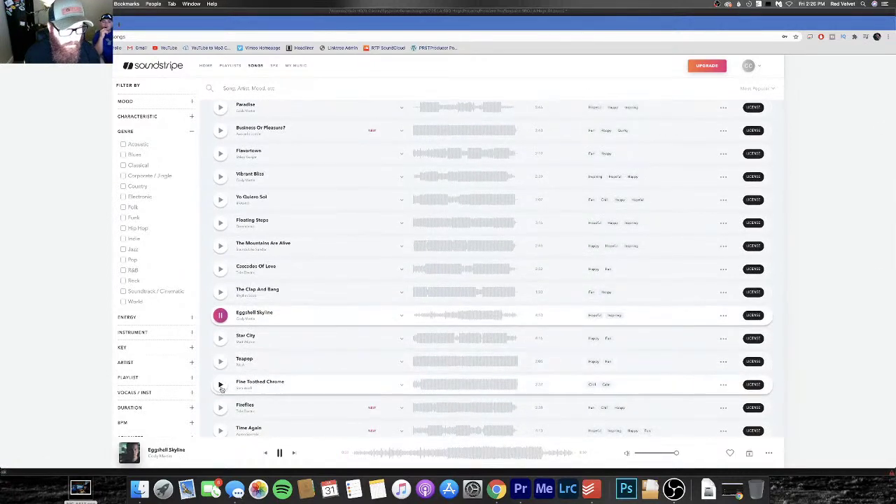
click(220, 384)
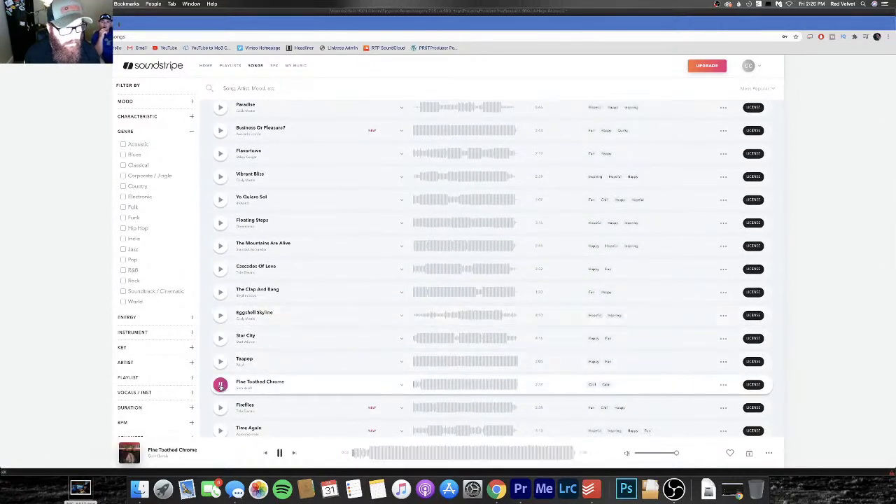
click(220, 385)
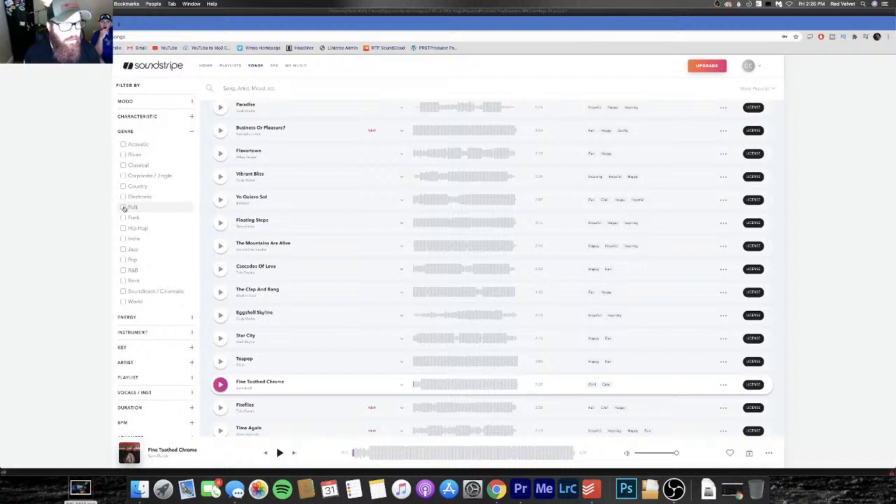
Filter the song catalogue to the Jazz genre, sample Lose Myself and narrow the filter to New Orleans / Dixieland
scroll(124, 221, down, 1)
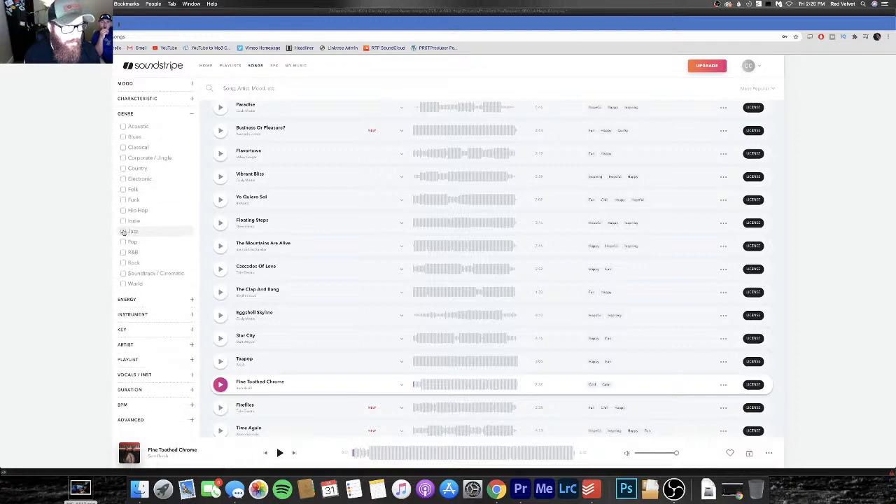
click(123, 230)
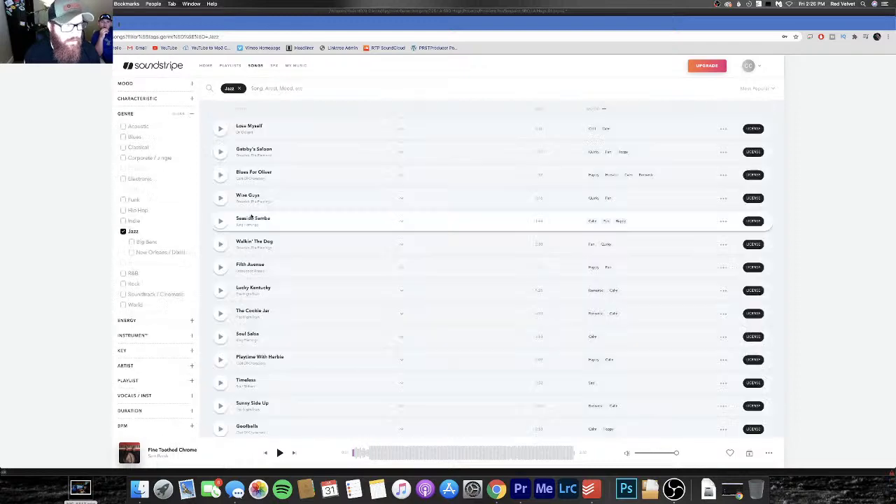
click(220, 129)
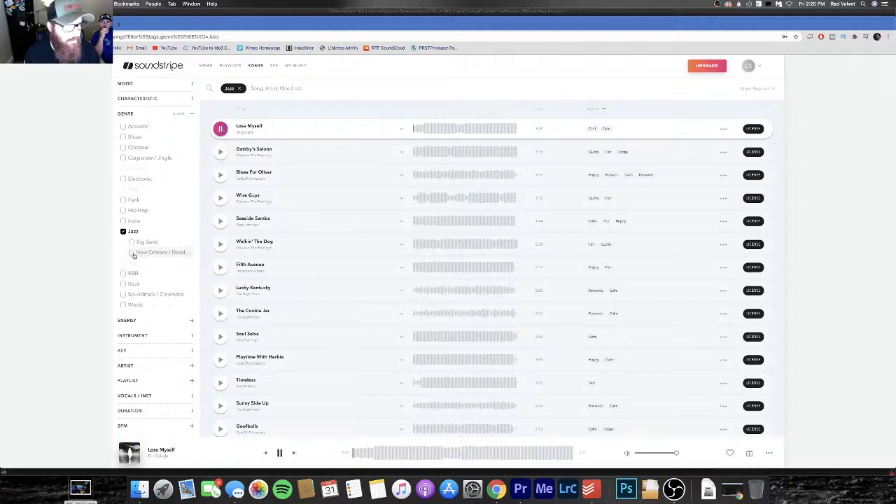
click(131, 253)
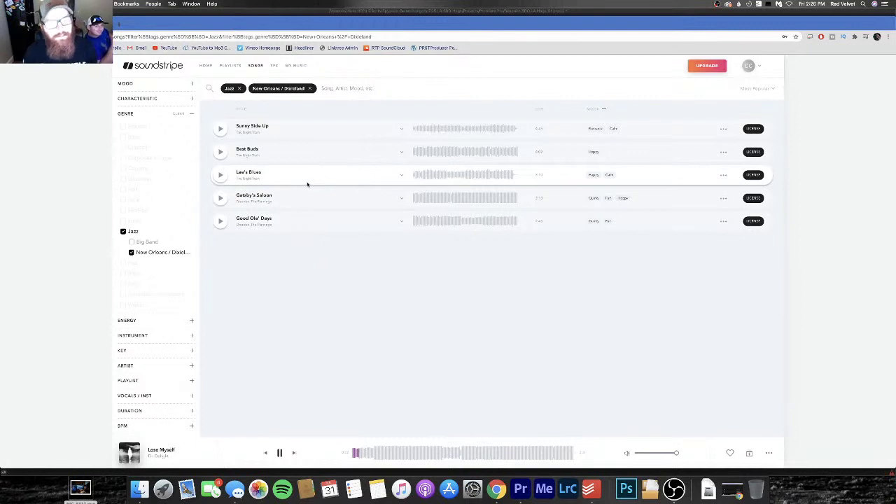
Sample the five New Orleans / Dixieland songs from Sunny Side Up to Good Ole' Days, lowering the system volume
click(220, 128)
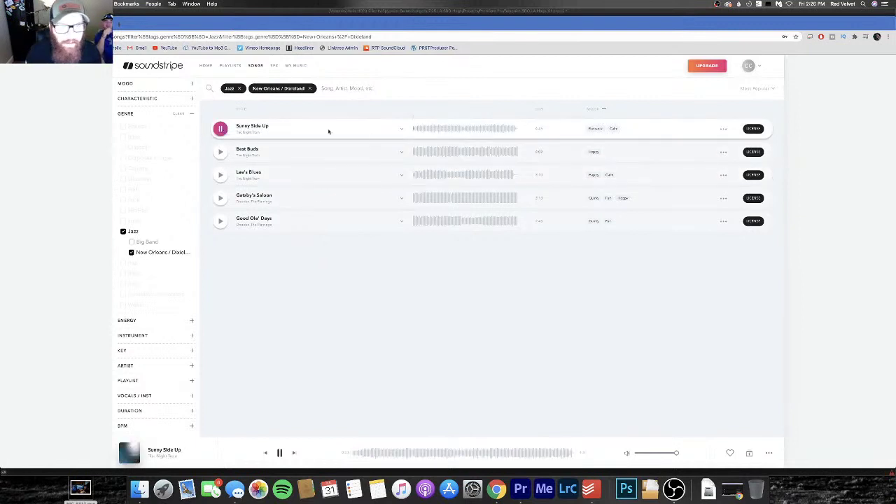
key(XF86AudioLowerVolume)
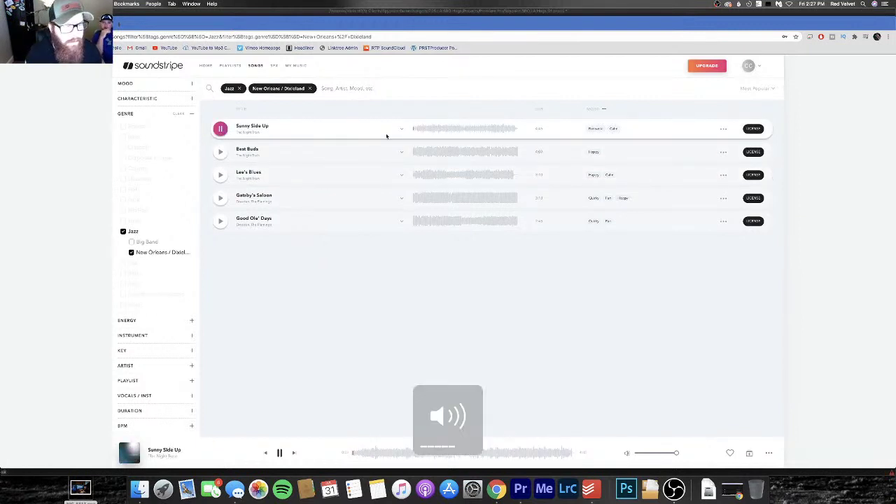
click(220, 153)
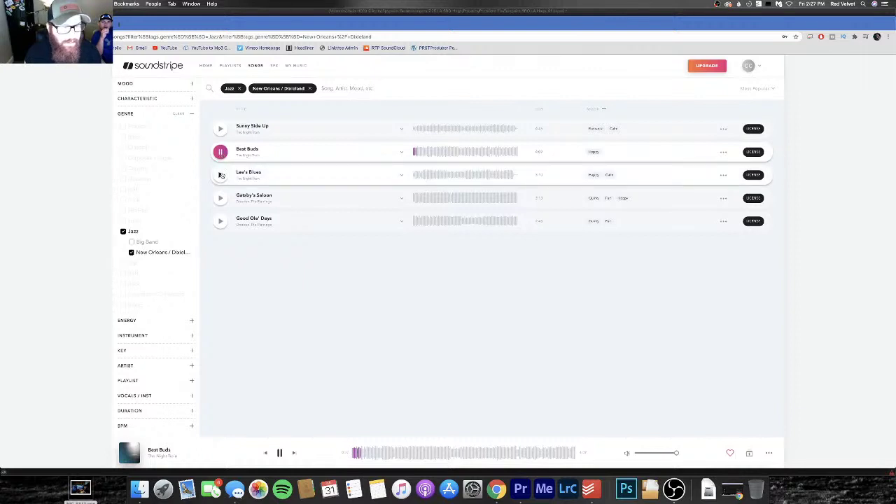
click(220, 175)
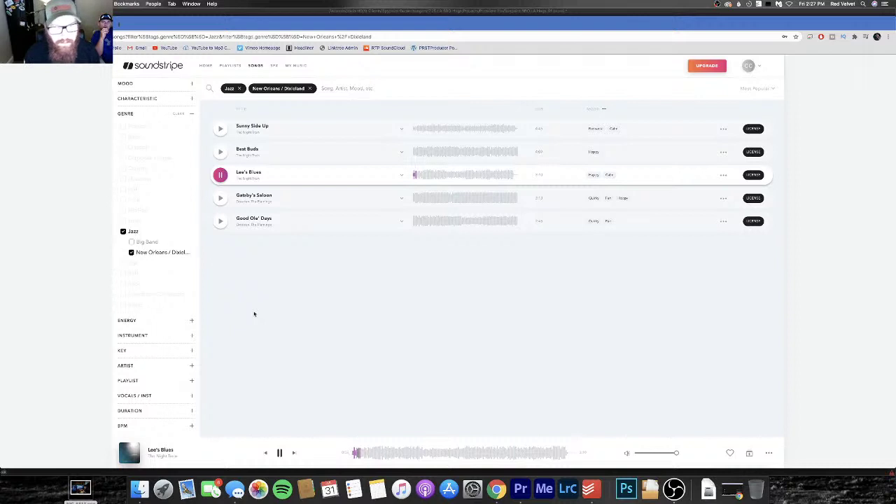
click(220, 199)
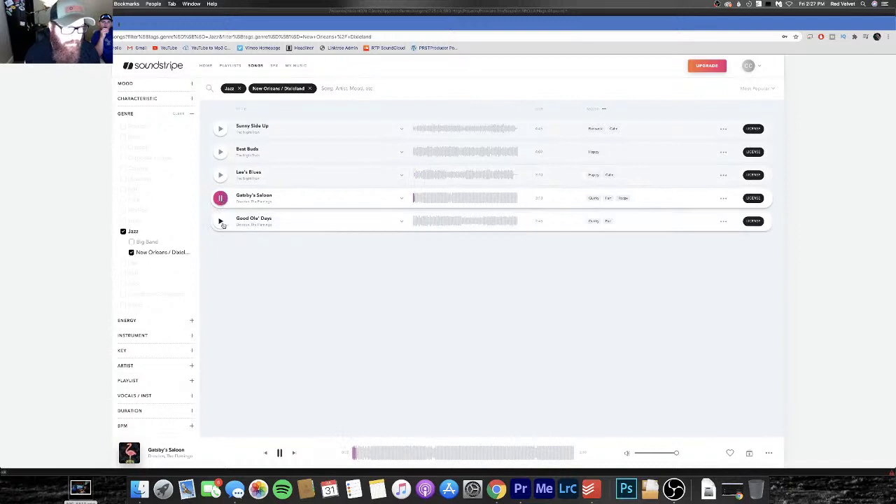
click(220, 222)
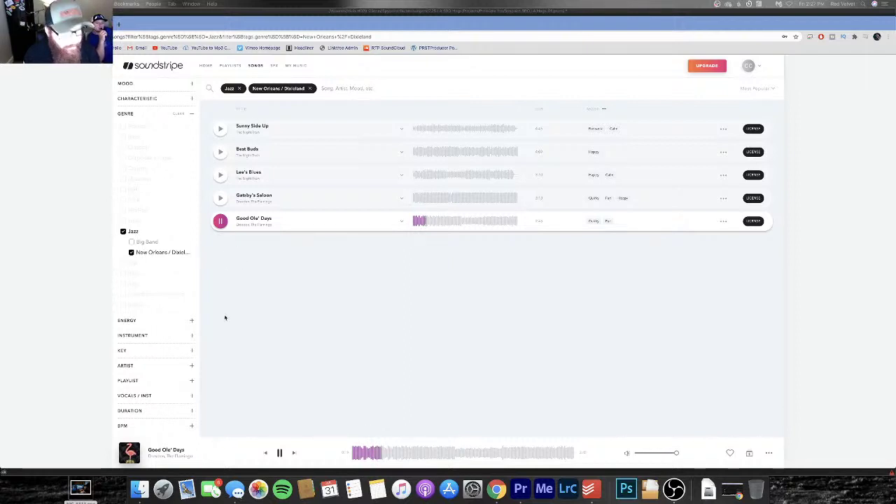
click(220, 223)
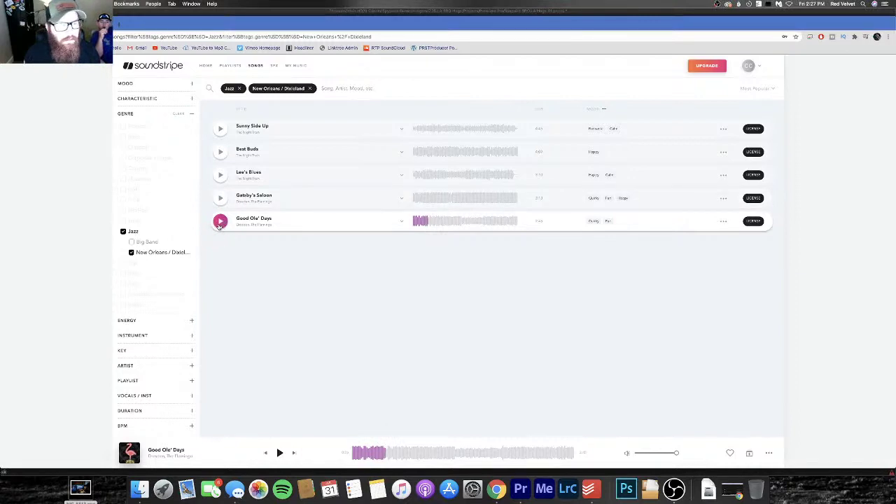
Add the song Good Ole' Days to the "LA SBO Hogs" playlist
click(723, 222)
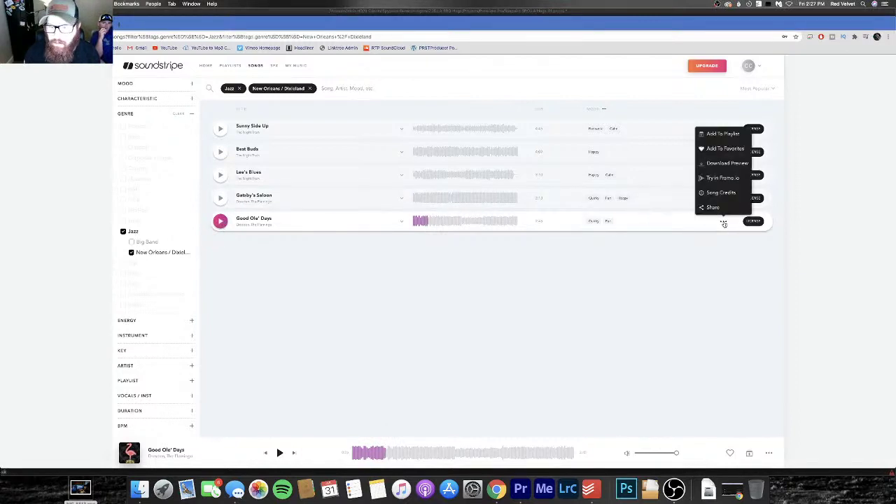
click(726, 134)
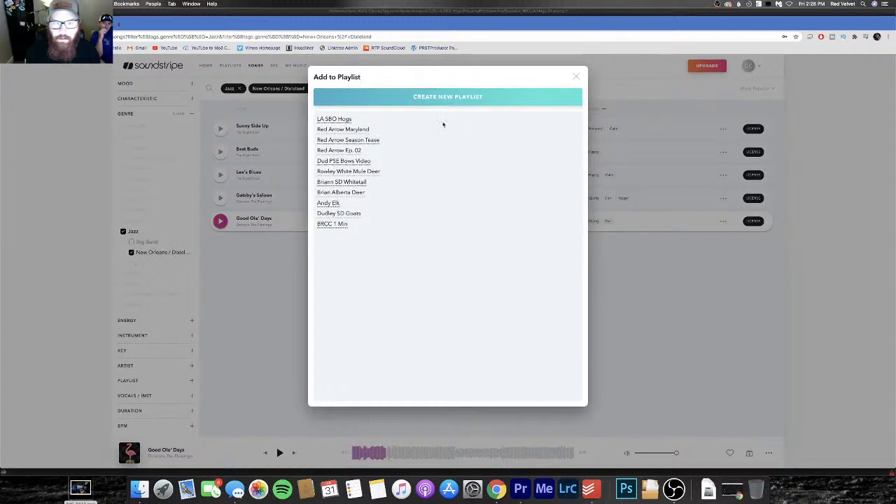
click(342, 120)
Replay Sunny Side Up and Best Buds, expand Best Buds' alternate versions and sample the first four instrumentals
click(495, 130)
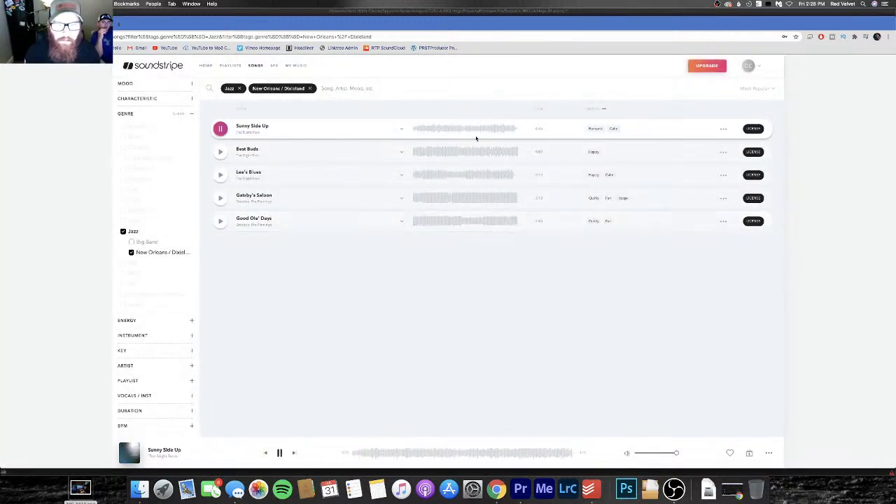
click(219, 151)
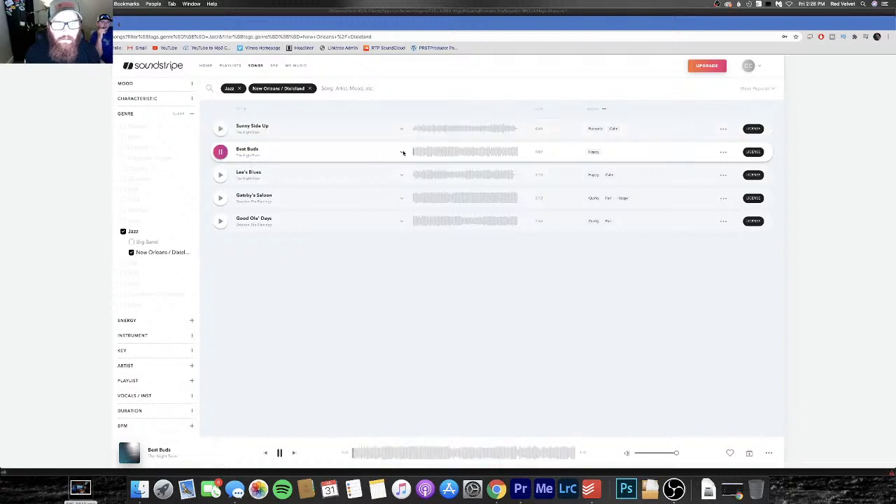
click(401, 152)
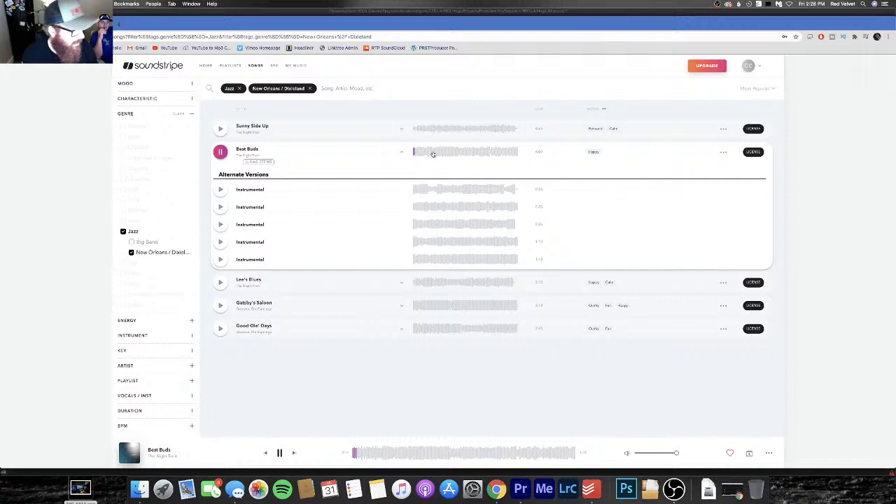
click(437, 189)
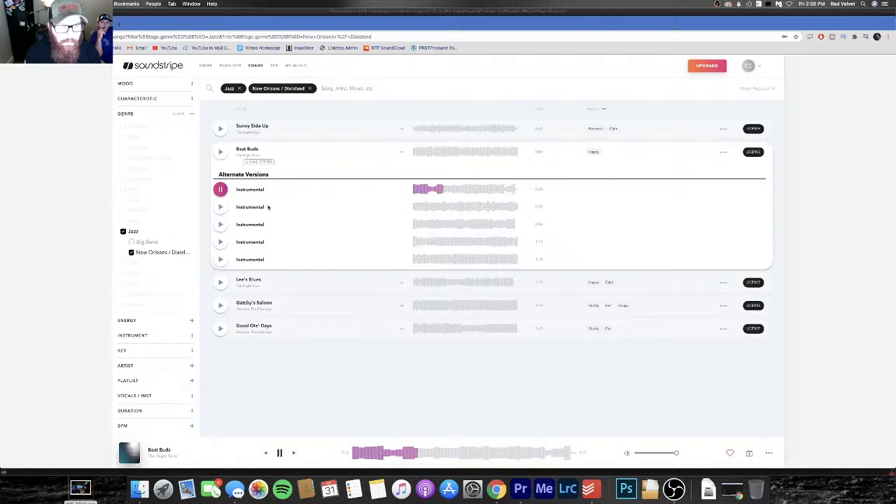
click(221, 207)
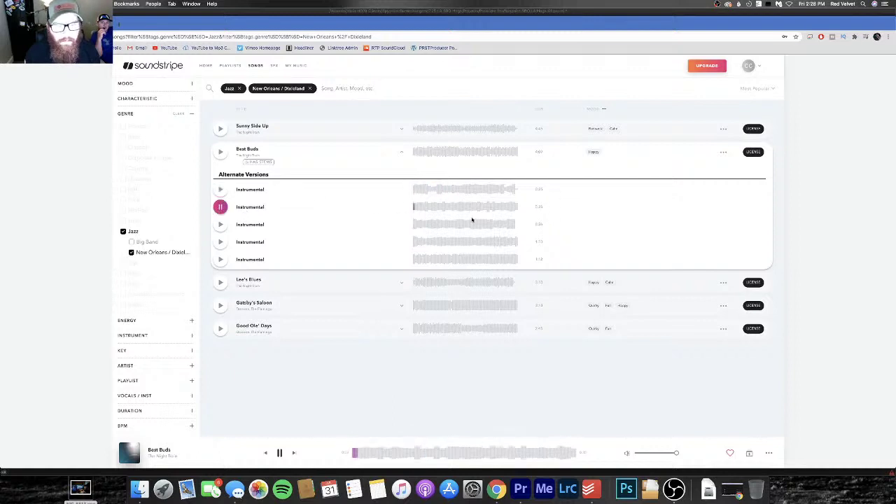
click(220, 224)
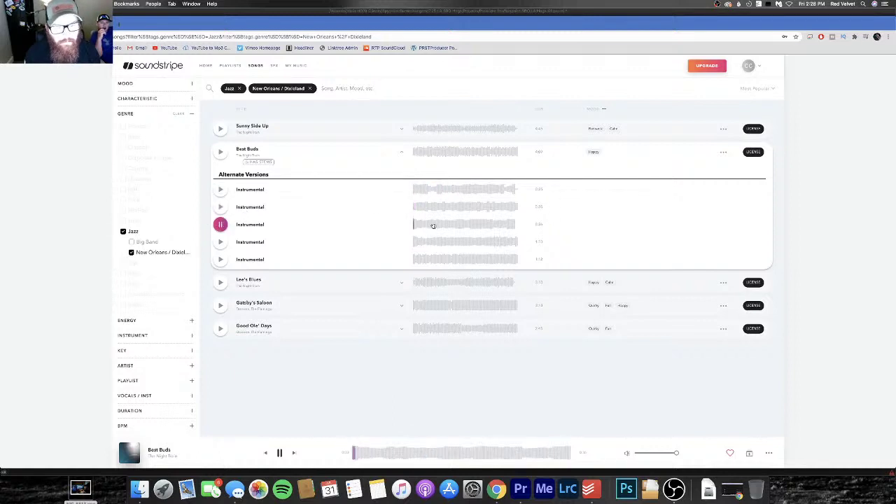
click(221, 241)
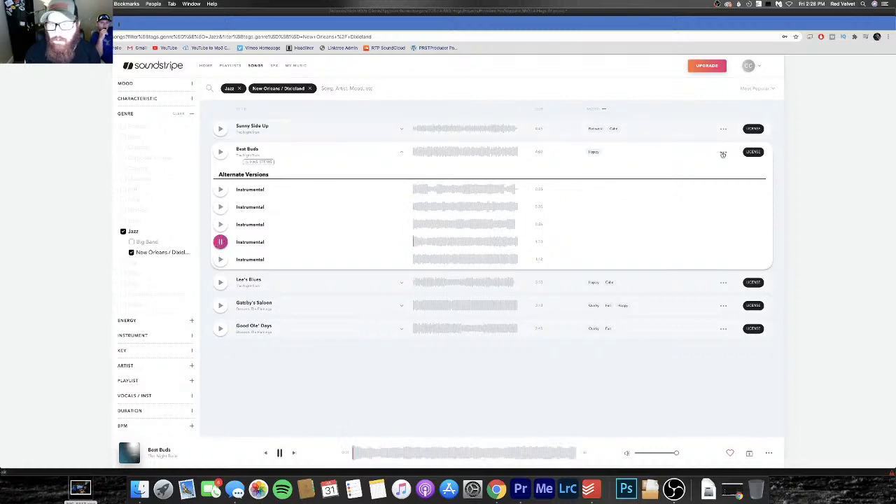
click(723, 152)
click(717, 64)
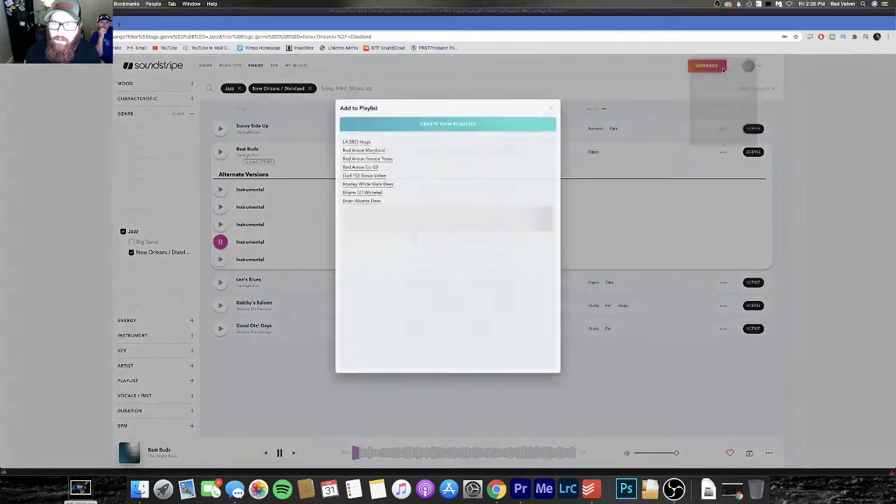
key(Escape)
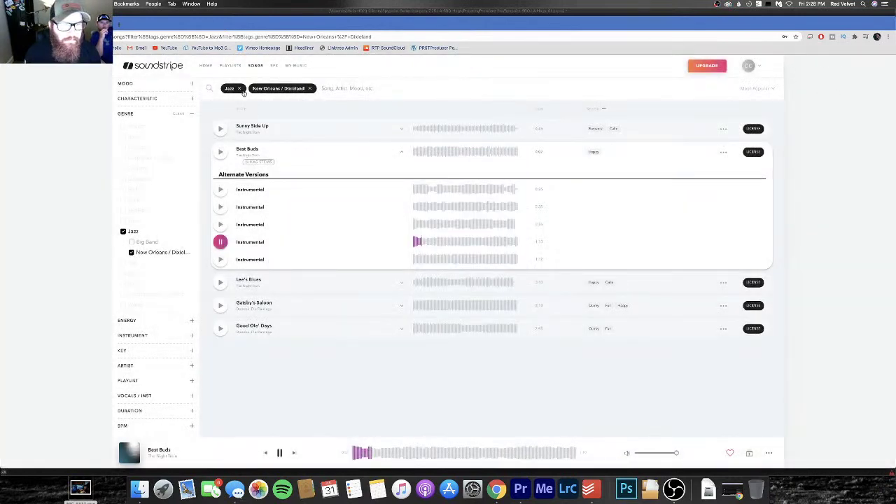
Remove the Jazz and New Orleans / Dixieland filters and search the song catalogue for "new orleans"
click(238, 89)
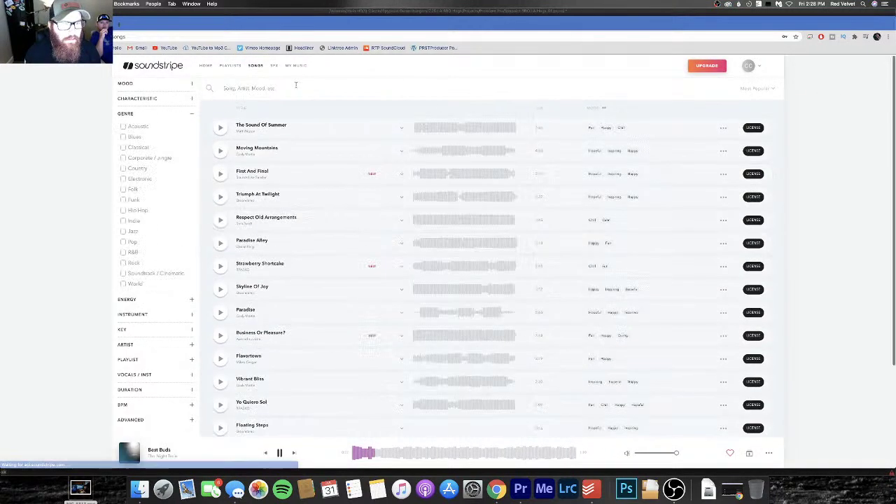
click(252, 88)
text(new orleans)
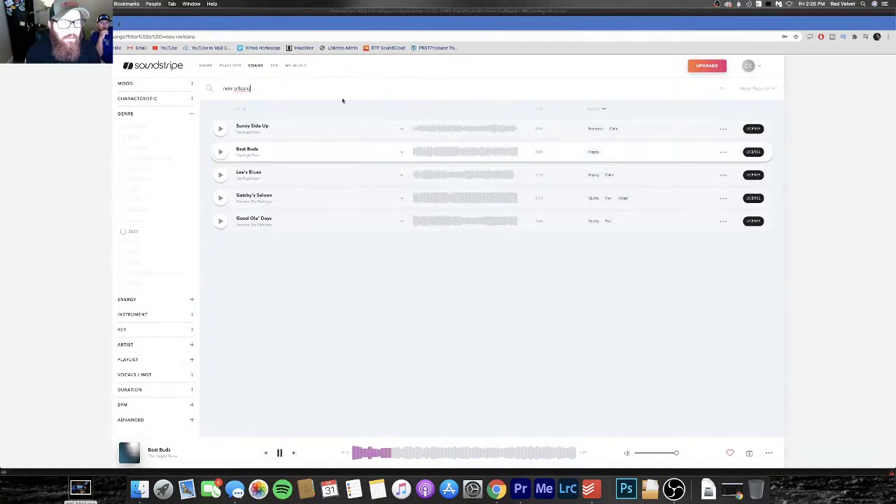
Clear the song search to return to the full catalogue and pause the playing Best Buds track
triple_click(280, 87)
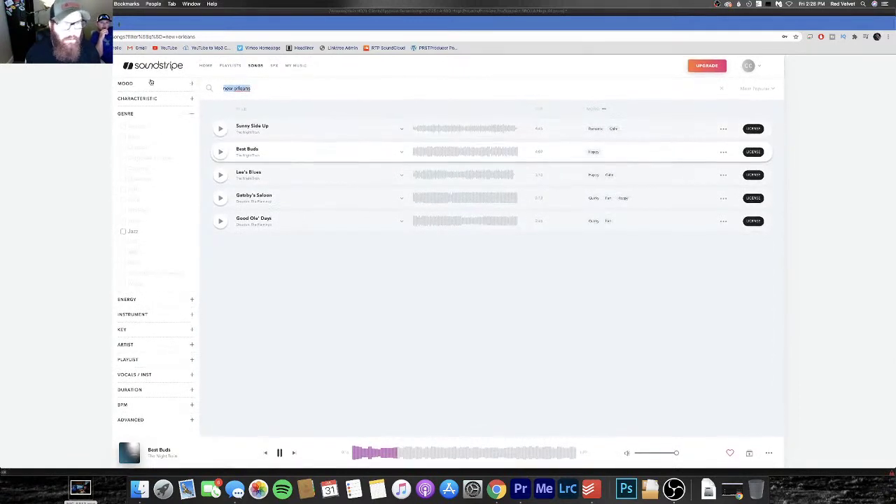
key(BackSpace)
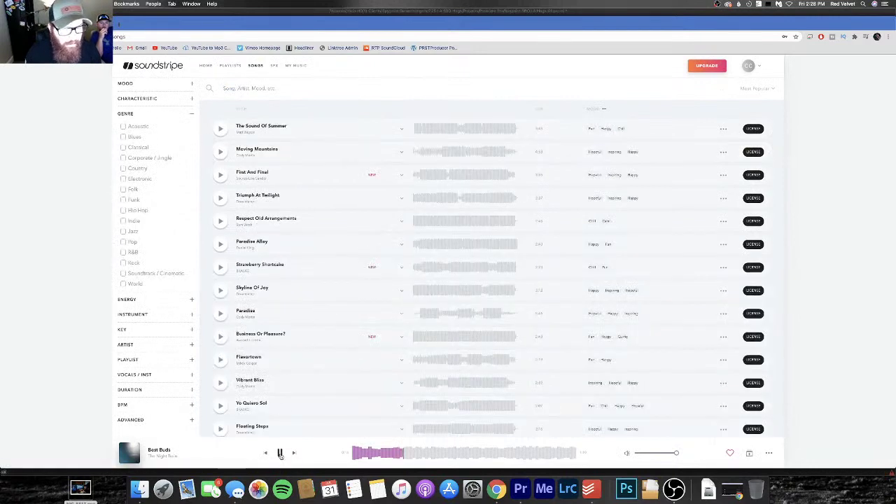
click(279, 452)
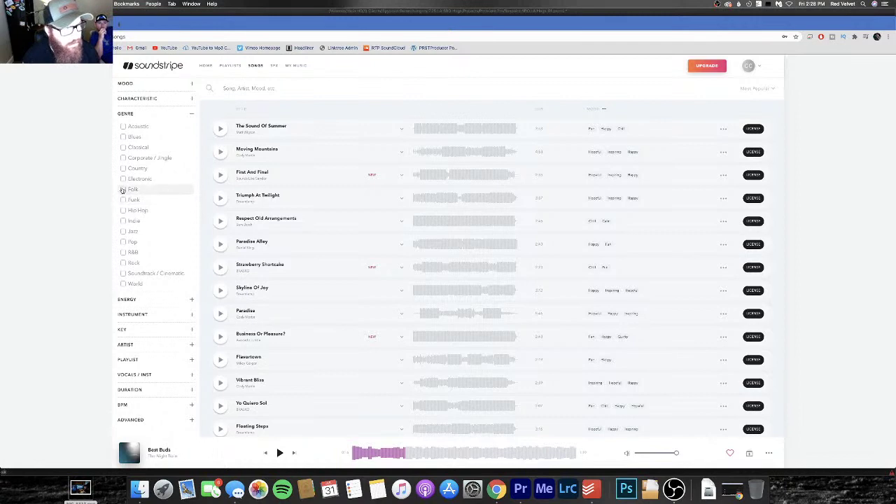
Filter the song catalogue by the Blues genre and preview the song Edison
scroll(132, 203, up, 1)
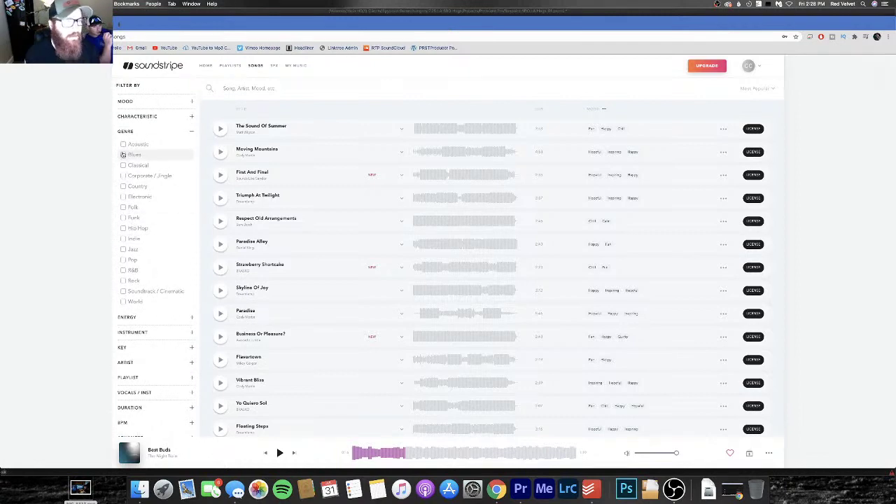
click(123, 154)
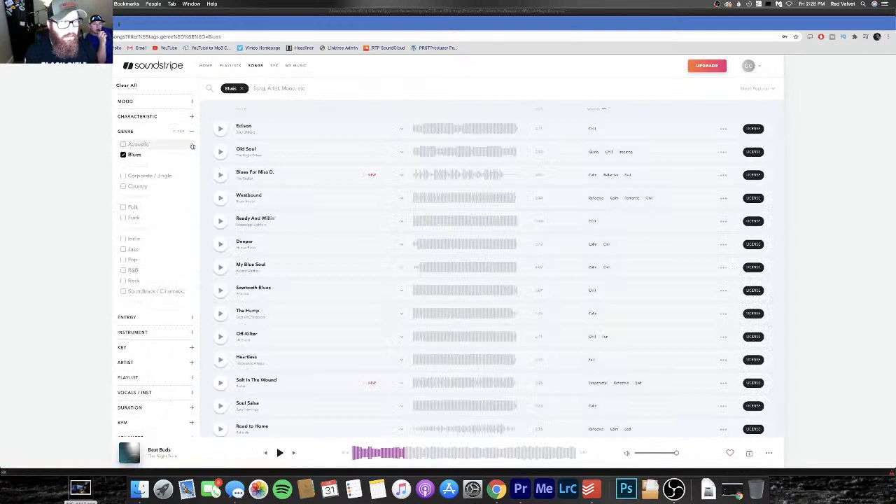
click(221, 129)
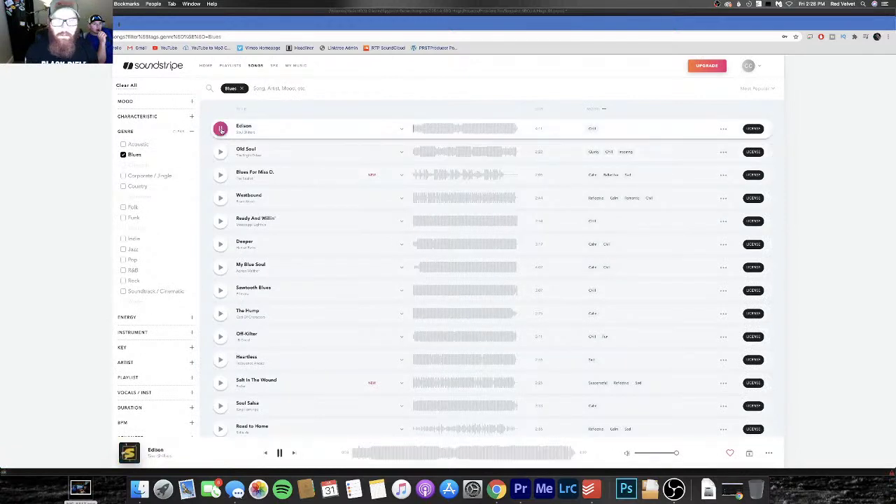
Preview the song Old Soul, pausing and resuming it, and add it to the "LA SBO Hogs" playlist
click(221, 153)
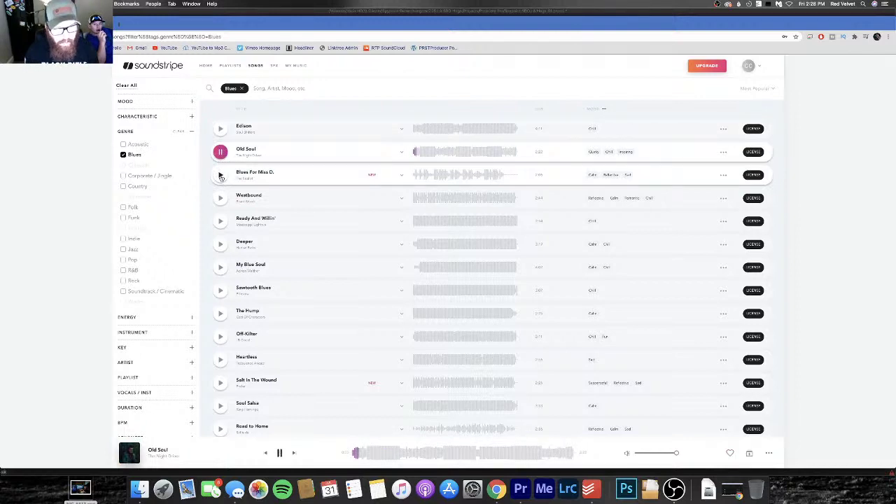
click(221, 152)
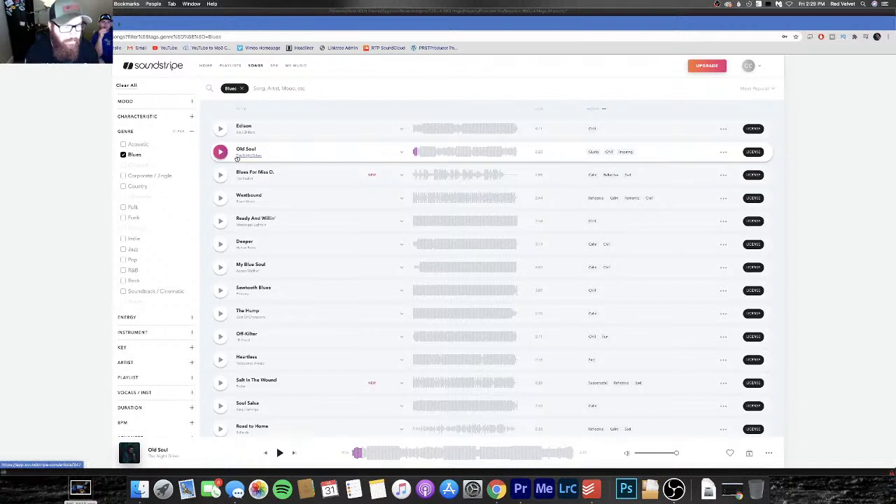
click(219, 153)
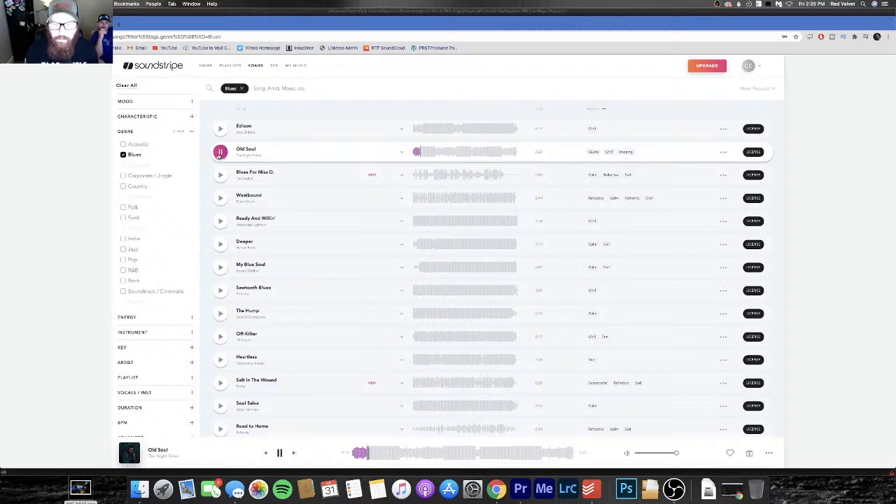
click(724, 154)
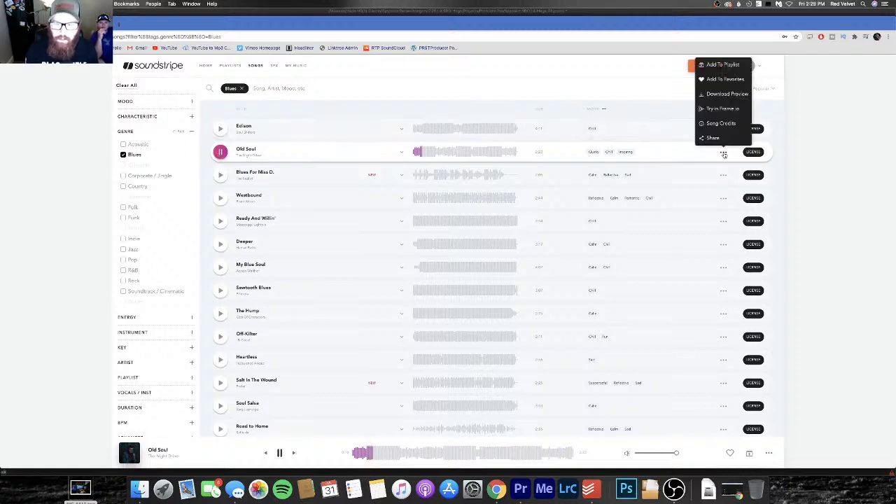
click(712, 63)
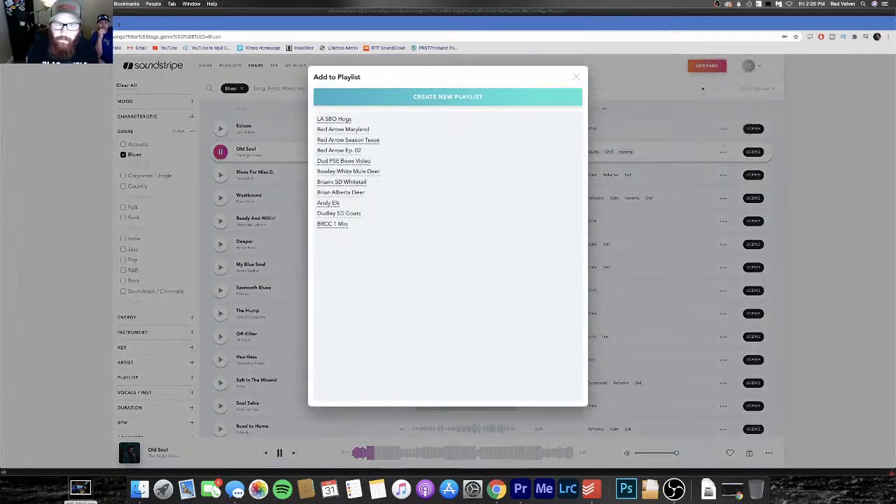
click(334, 119)
Preview Blues For Miss D. and add it to the "LA SBO Hogs" playlist
click(220, 176)
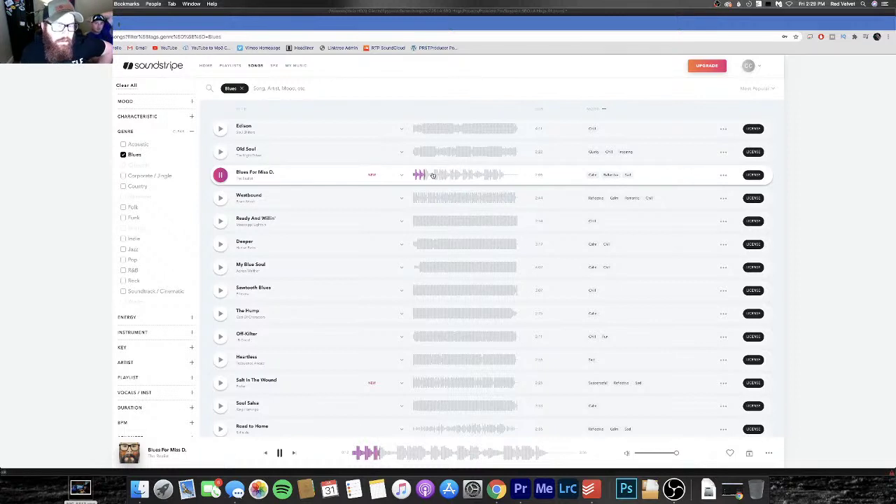
click(723, 175)
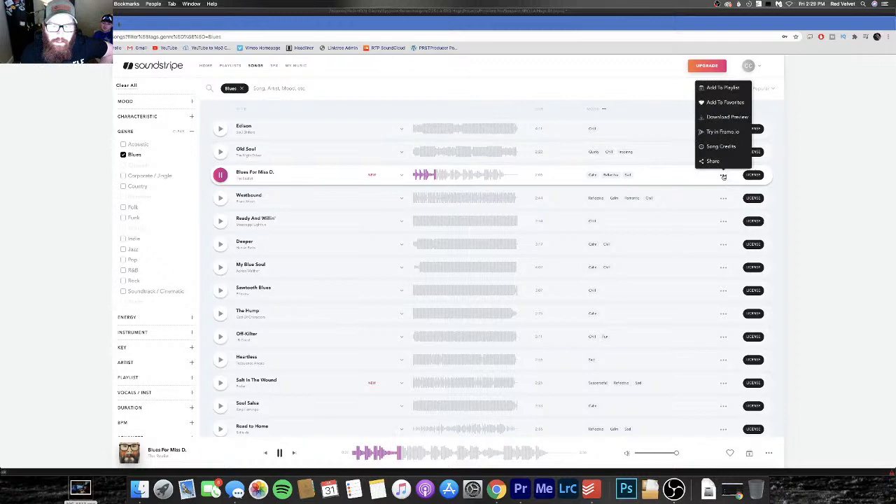
click(723, 88)
click(329, 120)
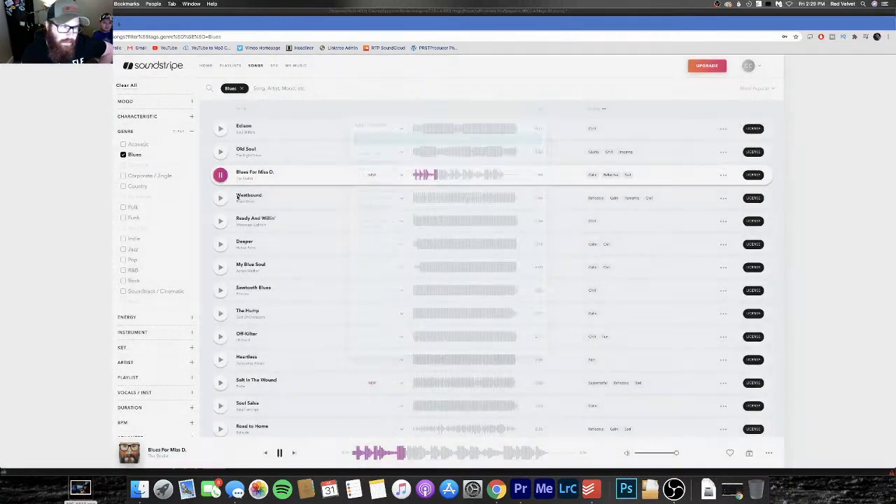
Preview Westbound and Ready And Willin', and add Ready And Willin' to the "LA SBO Hogs" playlist
click(220, 197)
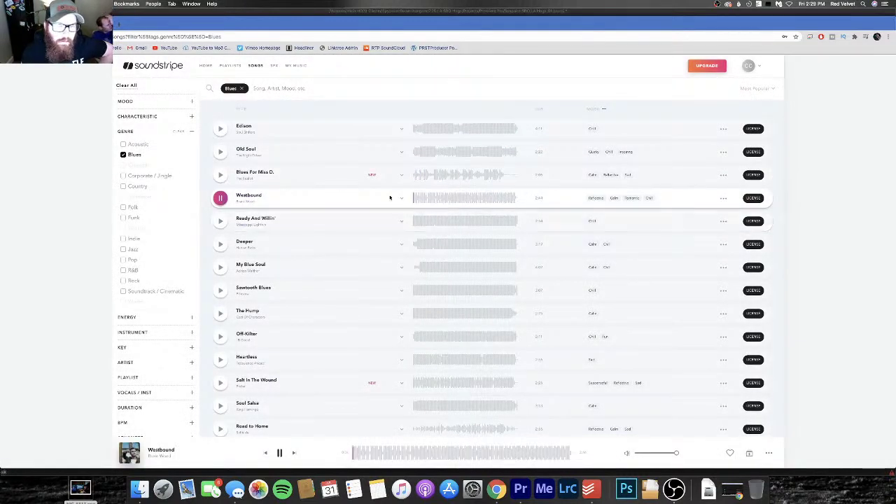
click(221, 221)
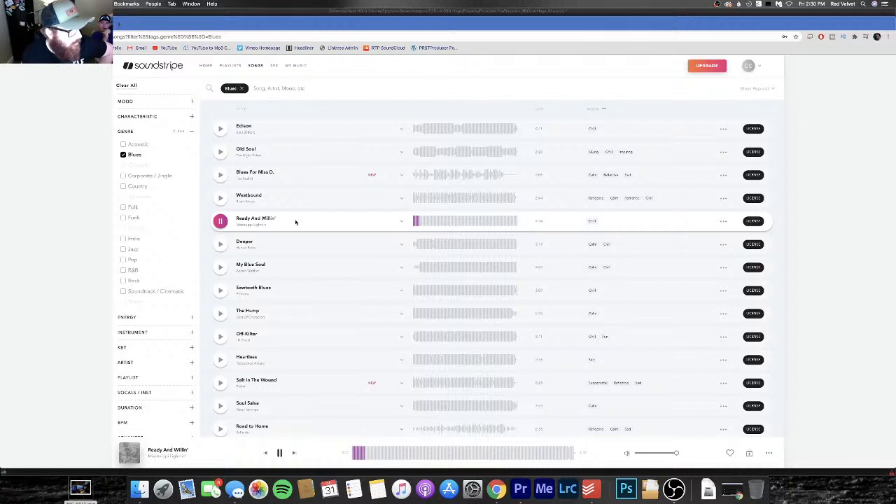
click(220, 221)
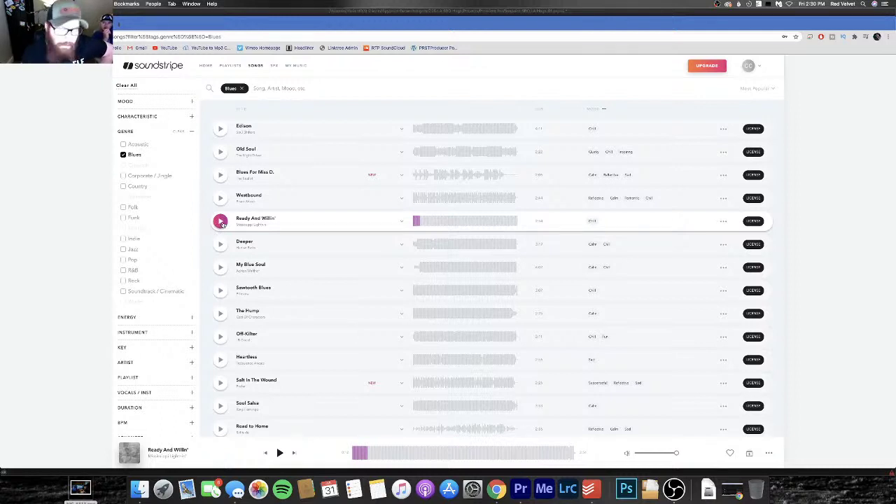
click(221, 222)
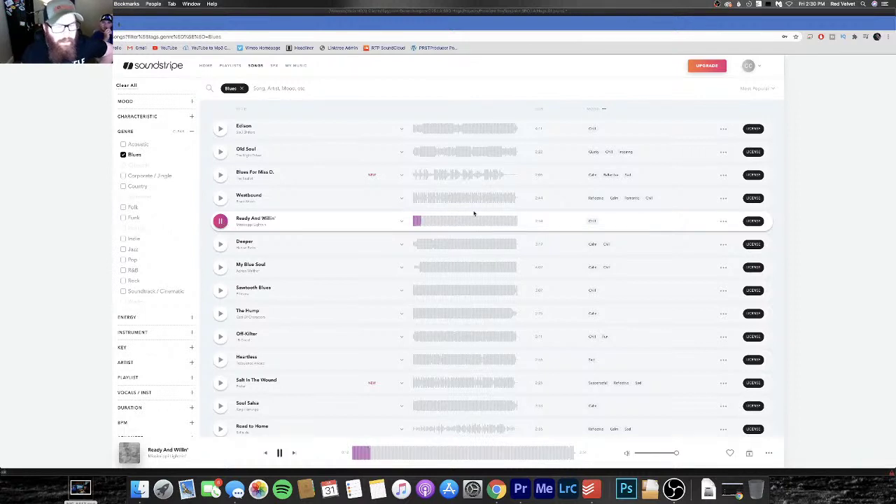
click(722, 221)
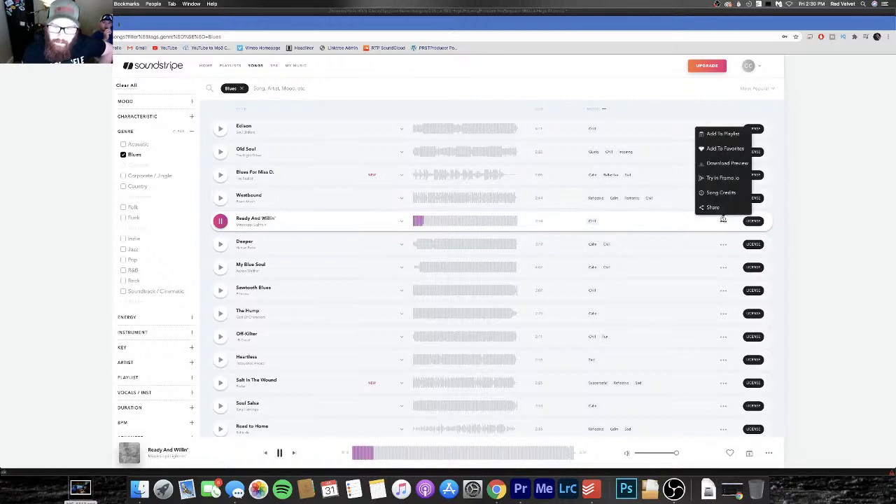
click(719, 134)
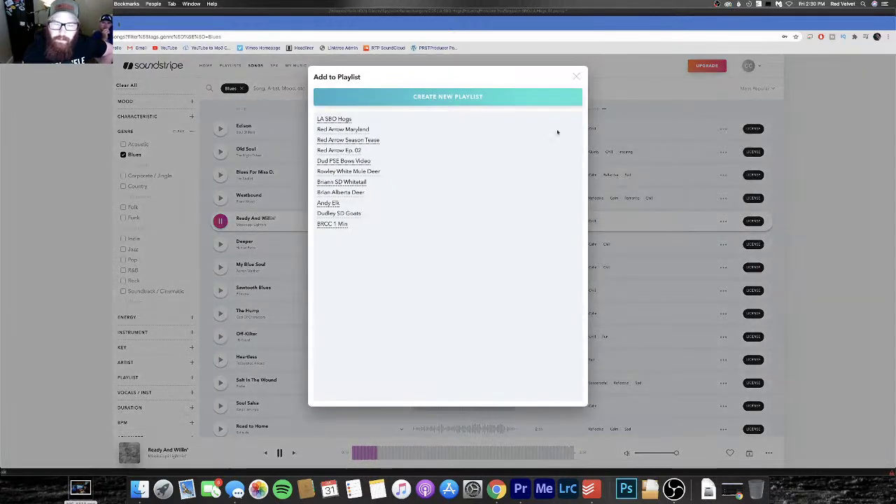
click(333, 120)
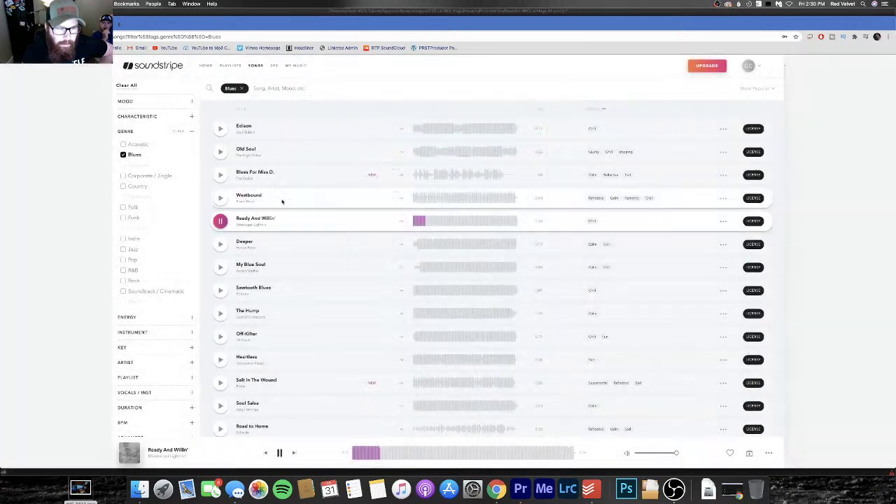
Sample Deeper, My Blue Soul, Sawtooth Blues, The Hump, Off-Kilter and Heartless, skipping ahead within The Hump
click(221, 245)
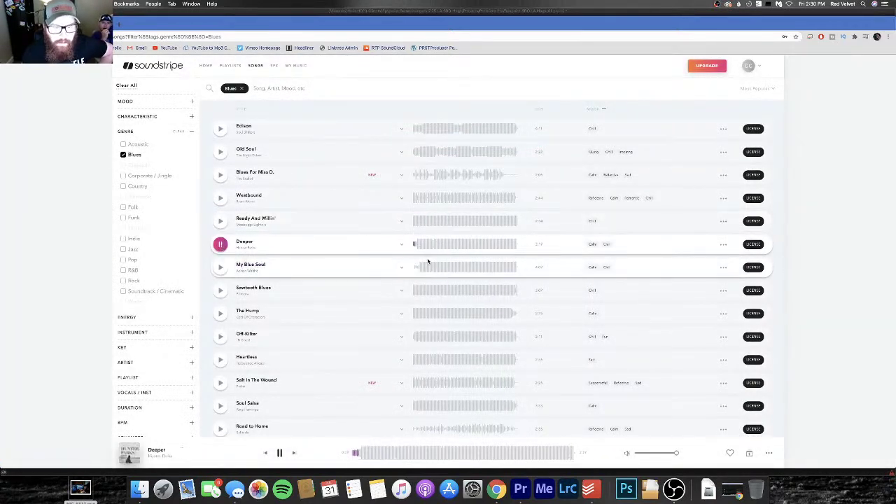
click(221, 266)
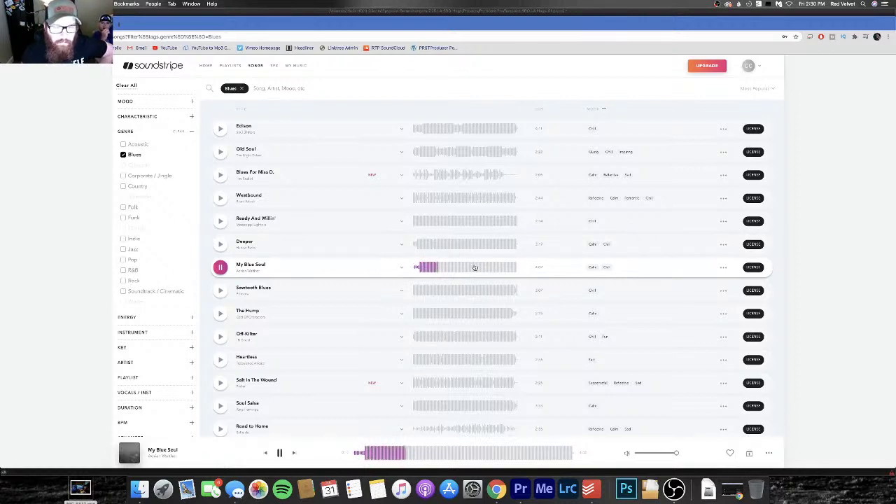
click(380, 290)
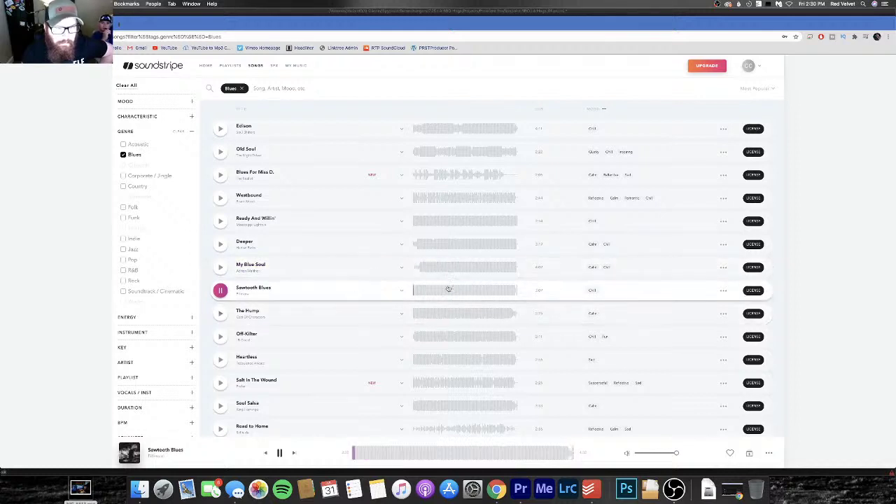
click(219, 313)
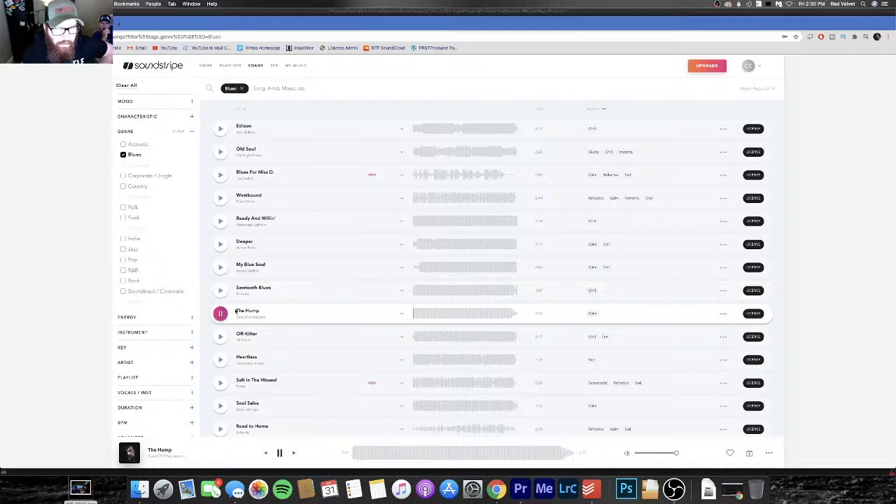
click(449, 315)
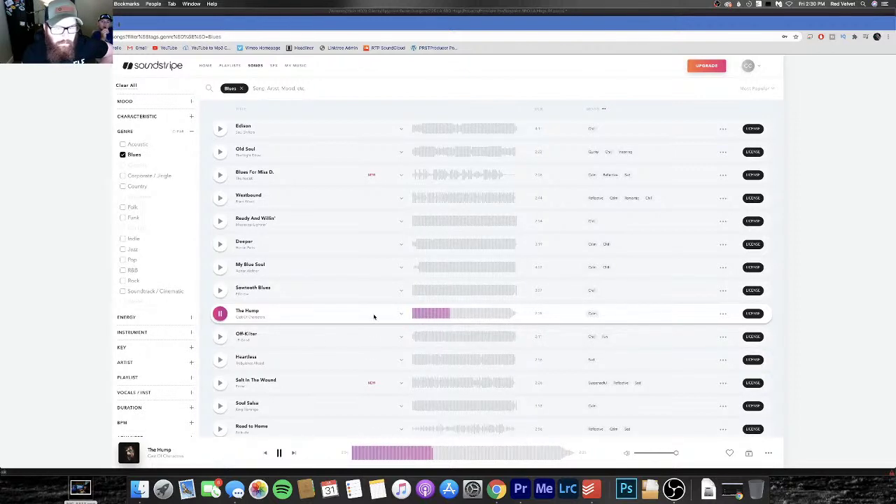
click(222, 337)
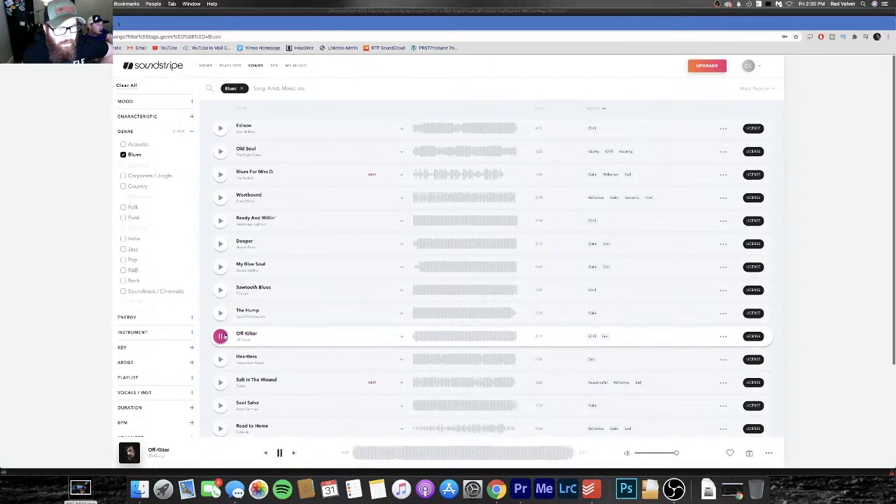
scroll(370, 341, down, 2)
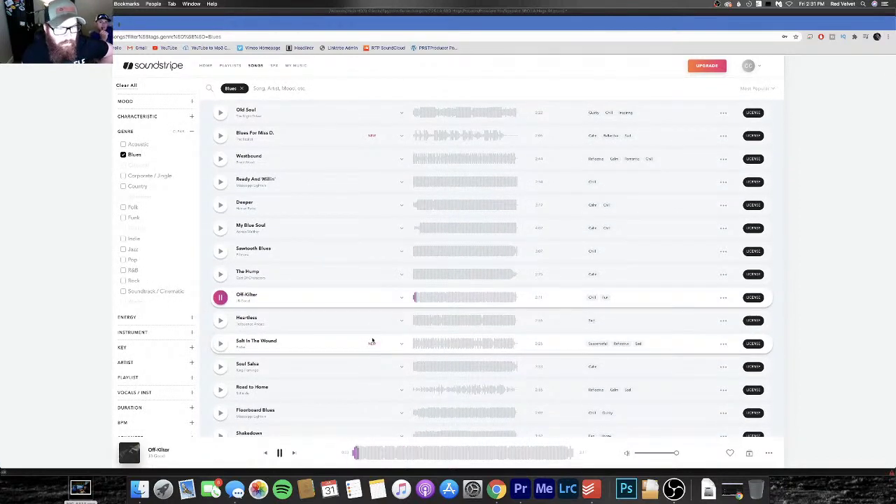
click(220, 320)
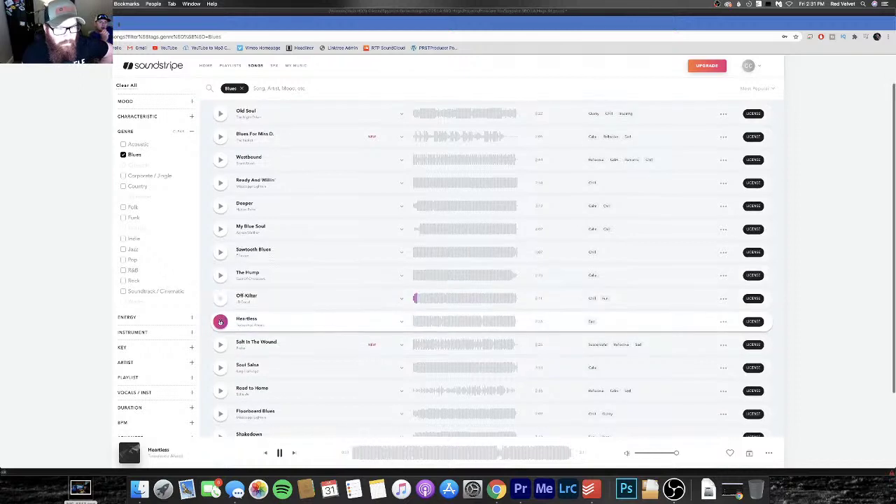
Preview Salt In The Wound, add it to the "LA SBO Hogs" playlist and pause its playback
click(219, 346)
scroll(220, 345, down, 1)
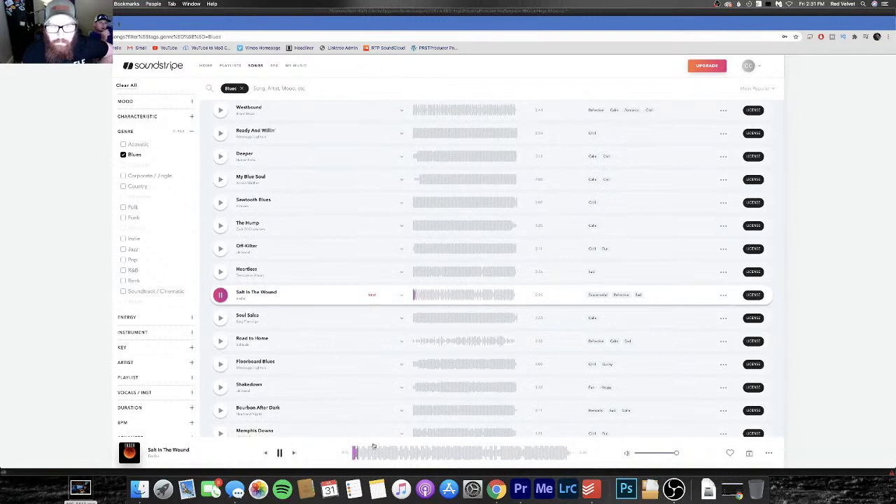
click(723, 295)
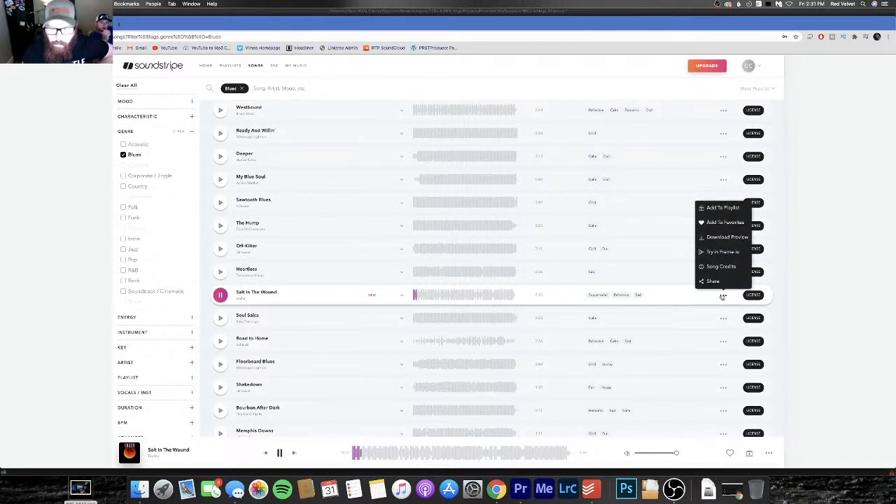
click(721, 208)
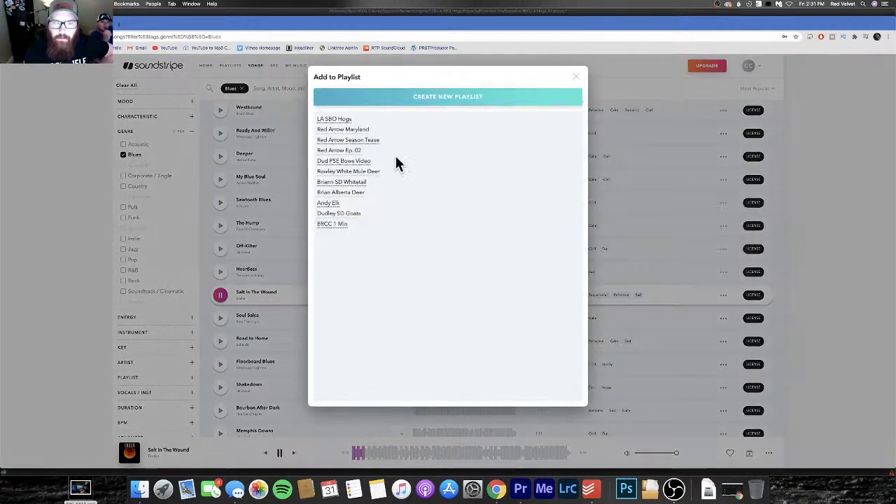
click(346, 121)
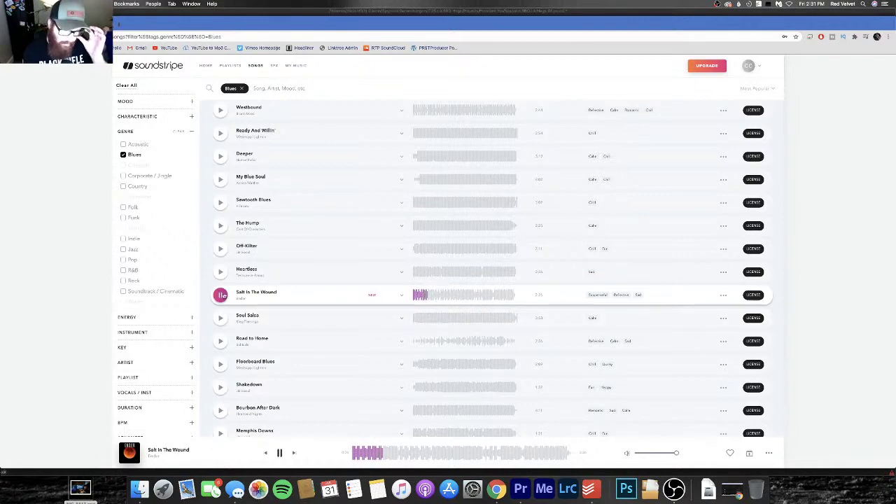
click(222, 295)
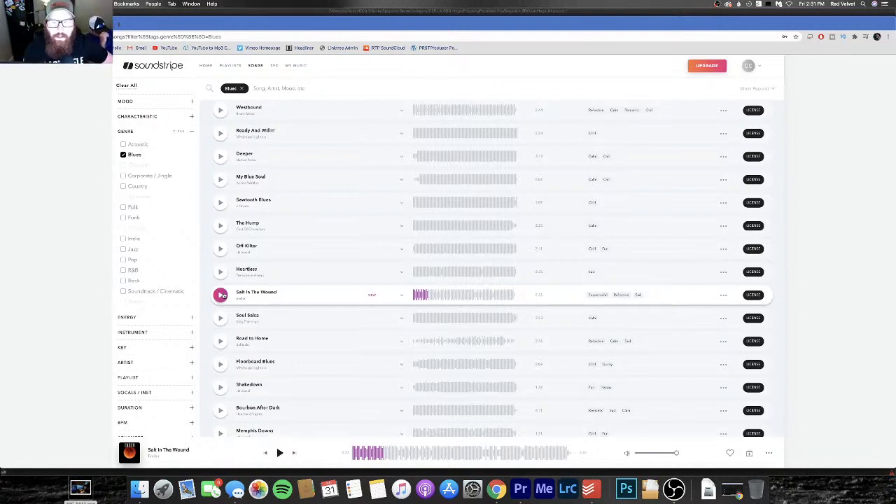
Sample Bourbon After Dark and Floorboard Blues, skipping ahead twice within Floorboard Blues
click(220, 411)
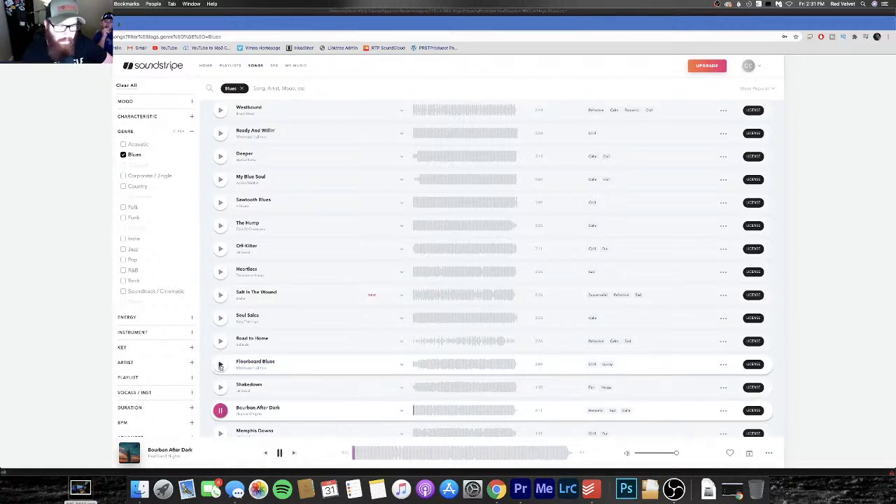
click(220, 364)
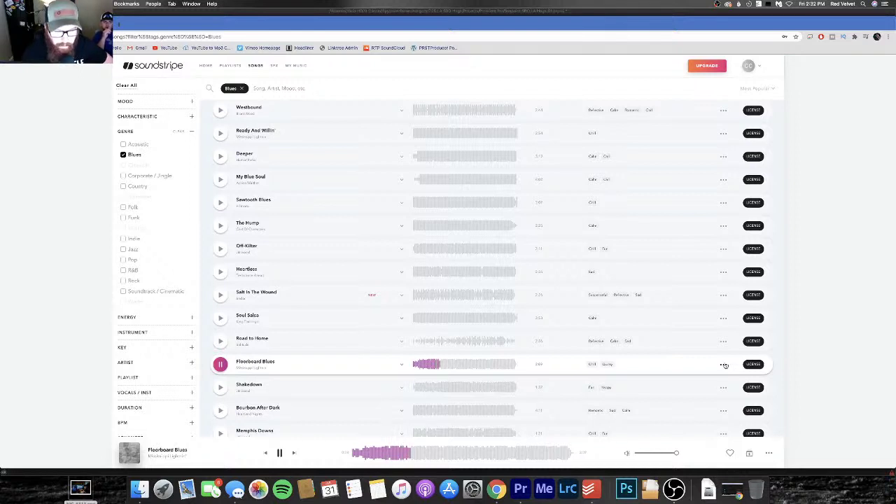
click(455, 364)
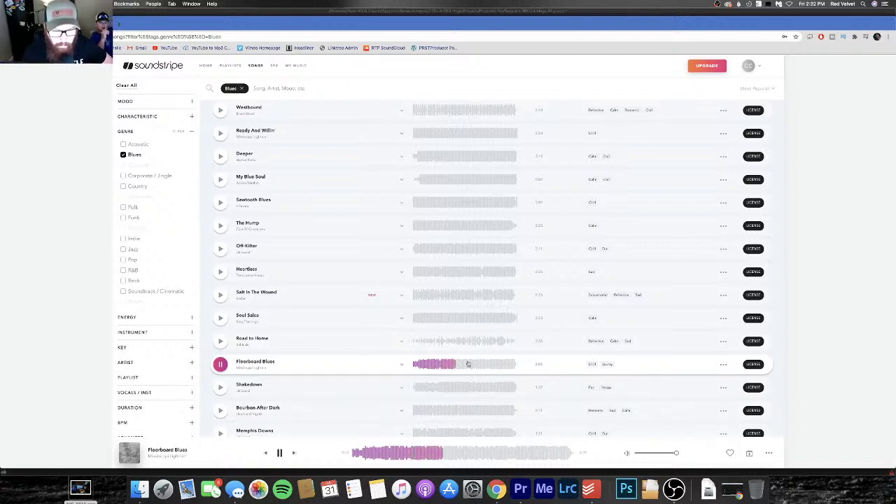
click(481, 364)
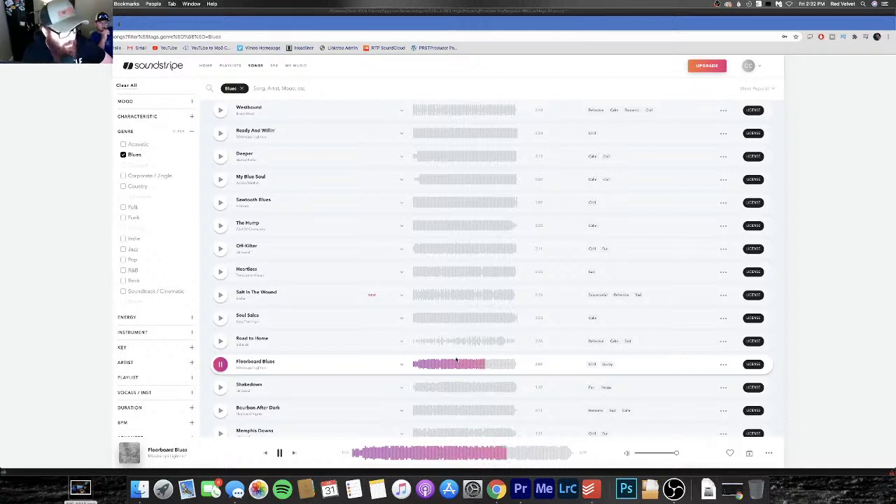
Pause Floorboard Blues and add it to the "LA SBO Hogs" playlist
click(220, 363)
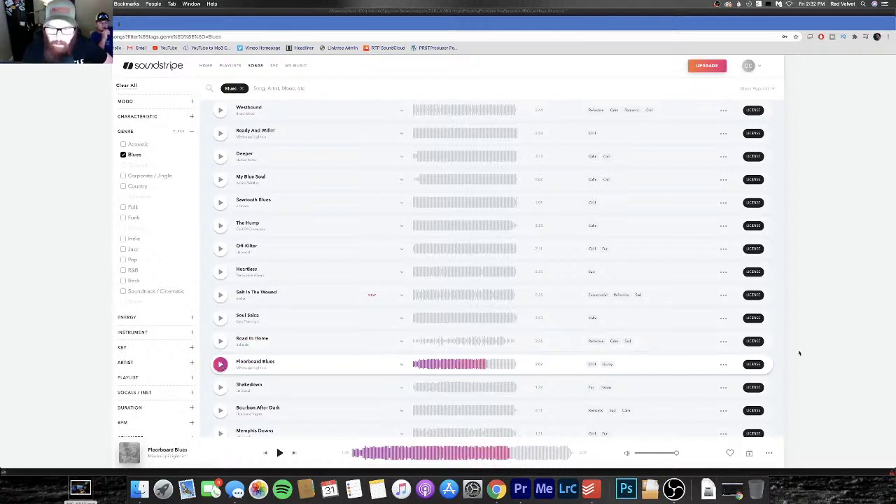
click(723, 364)
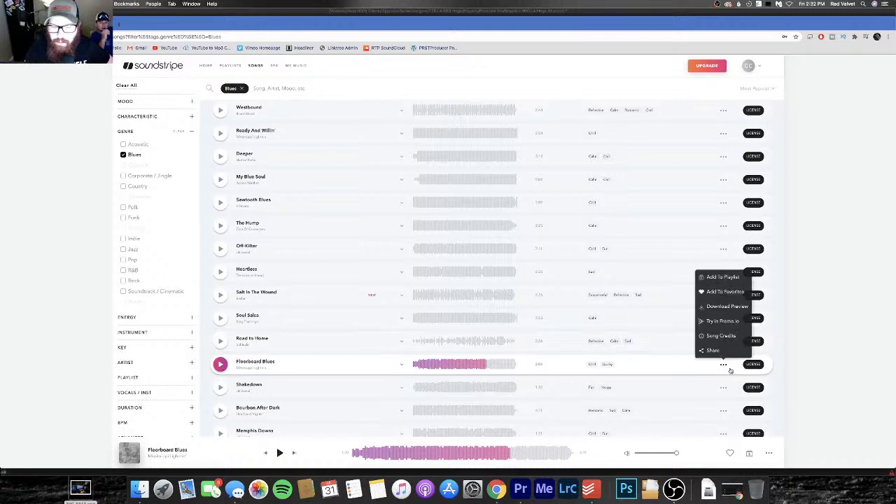
click(720, 278)
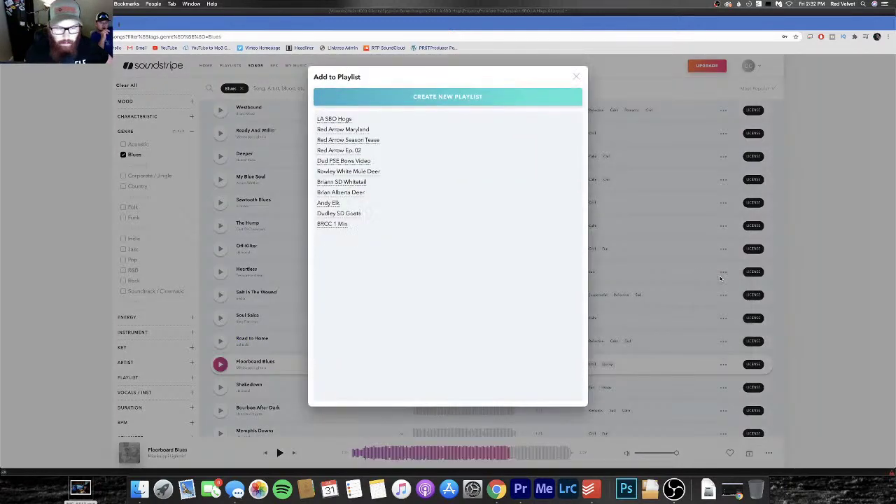
click(343, 129)
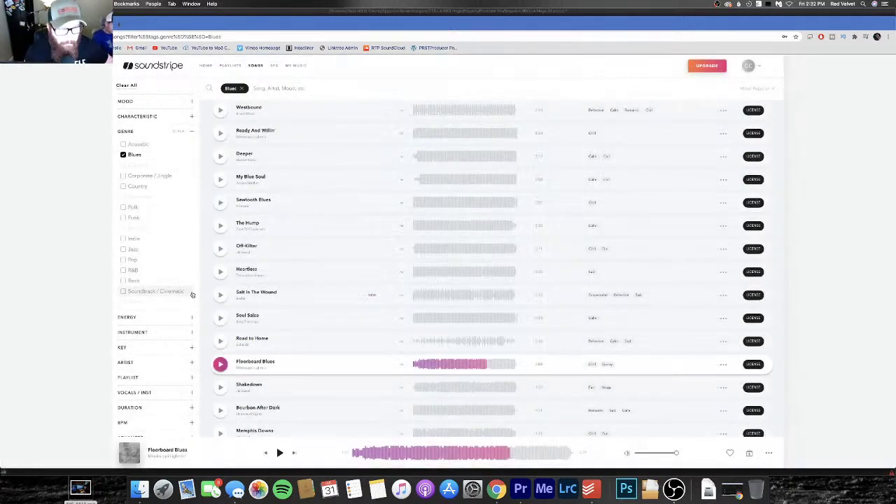
Sample Road to Home, Soul Salsa and Salt In The Wound from the Blues results, leaving playback paused
click(220, 341)
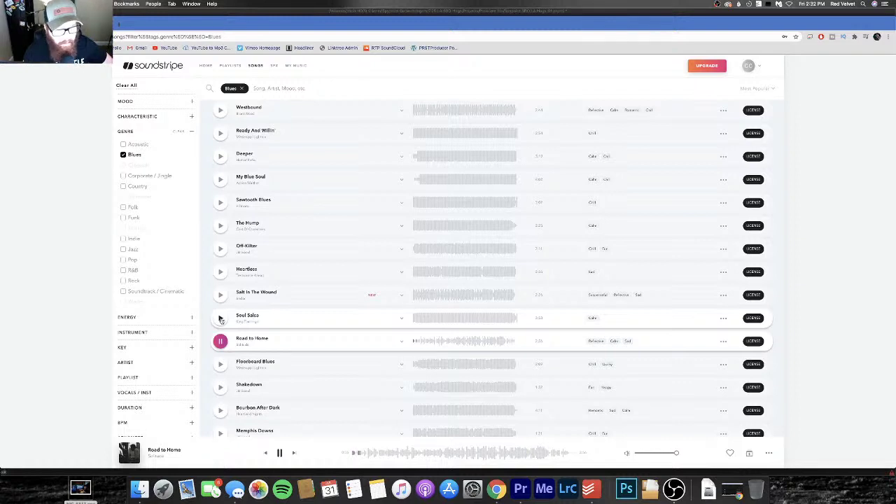
click(220, 319)
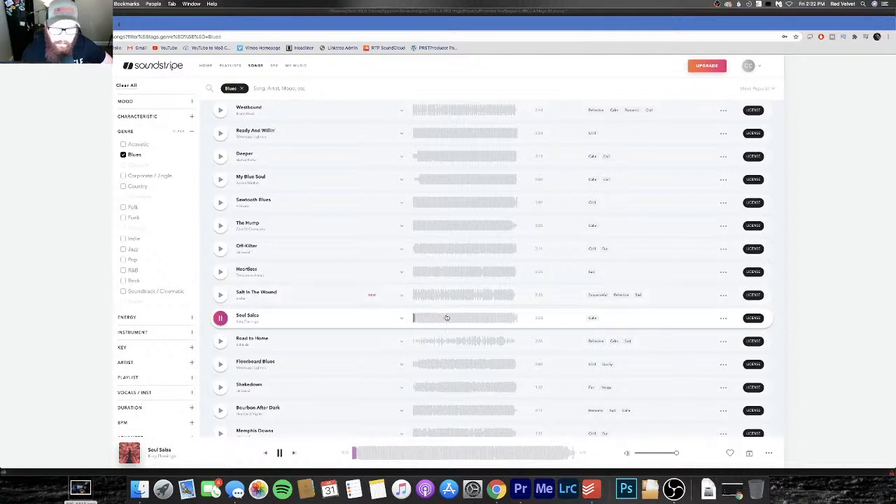
click(220, 318)
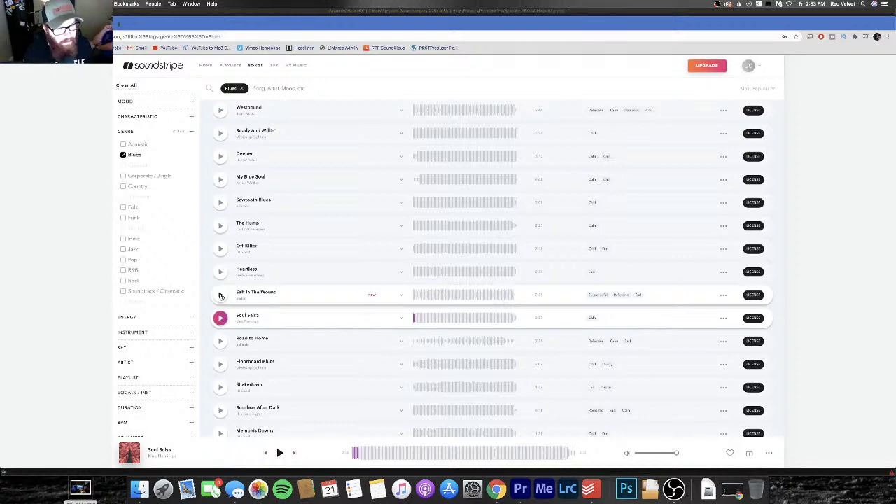
click(220, 295)
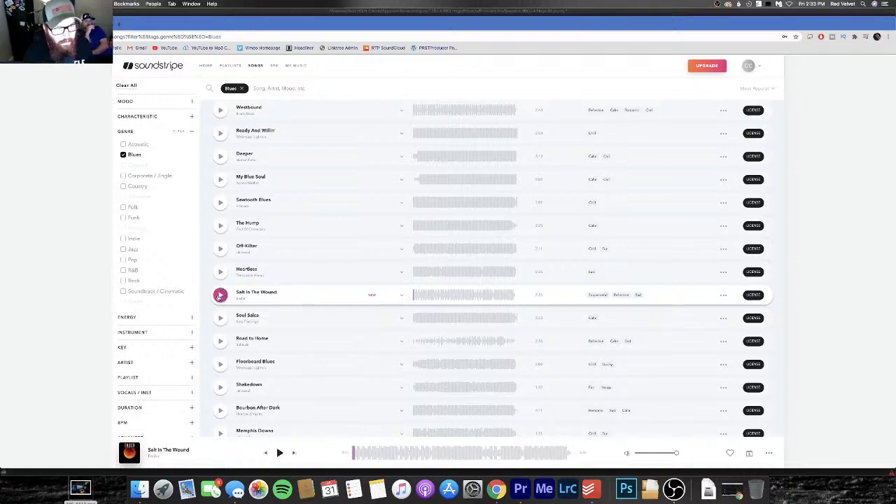
Open the saved "LA SBO Hogs" playlist and play Floorboard Blues
click(230, 65)
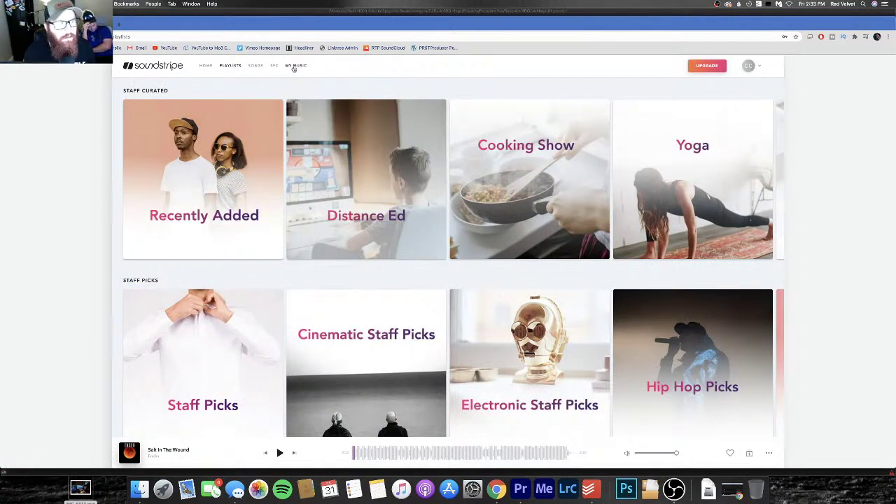
mouse_move(296, 66)
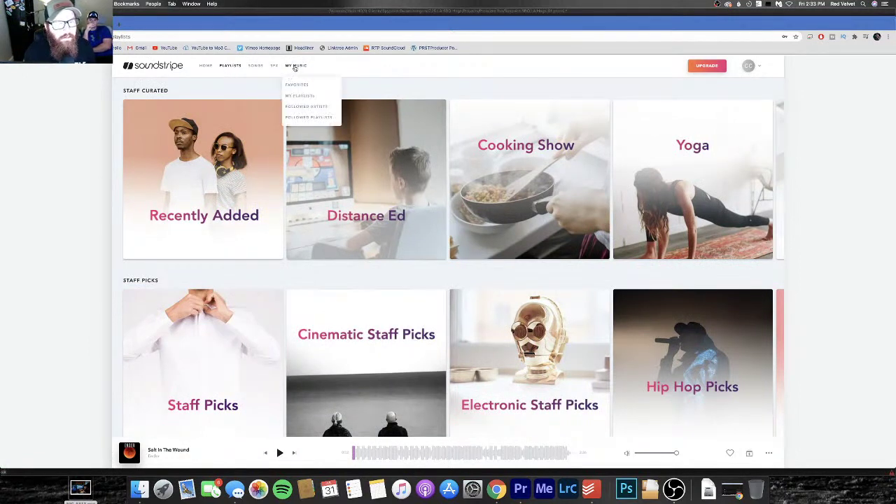
click(299, 96)
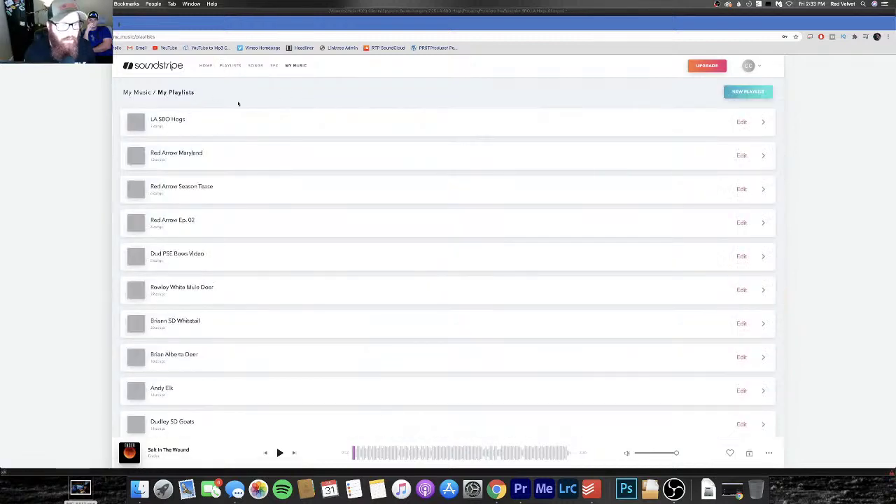
click(245, 120)
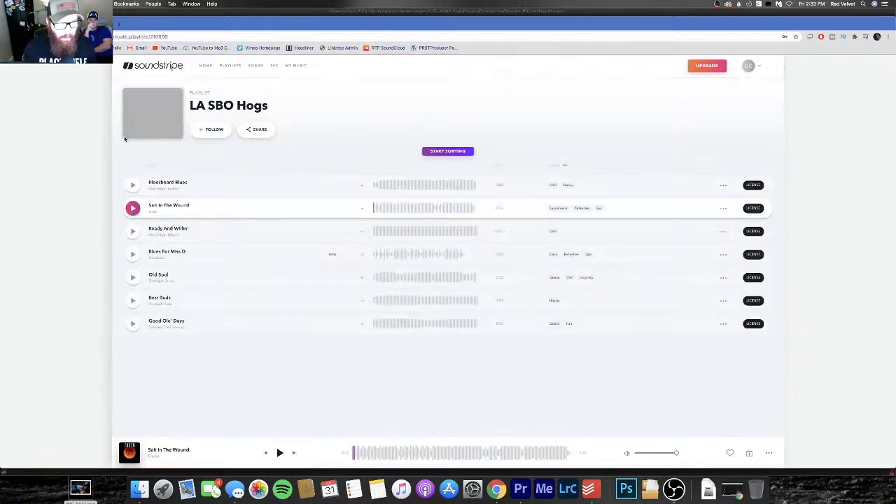
click(132, 185)
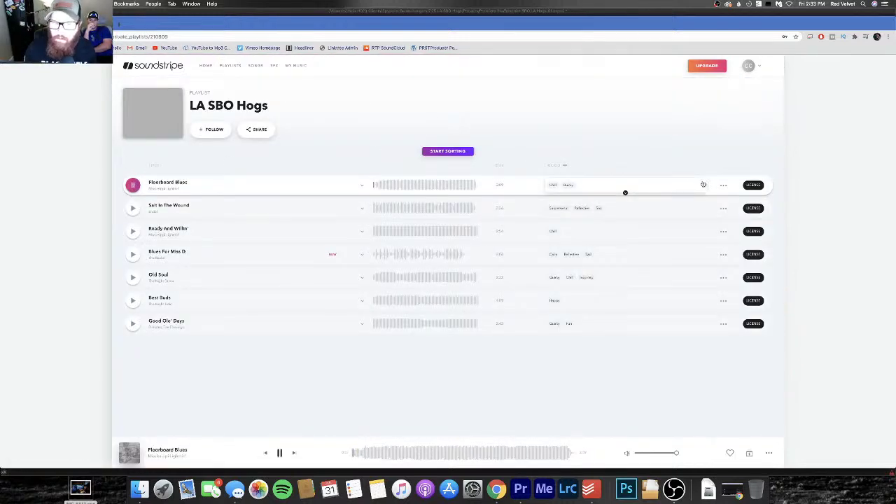
click(753, 186)
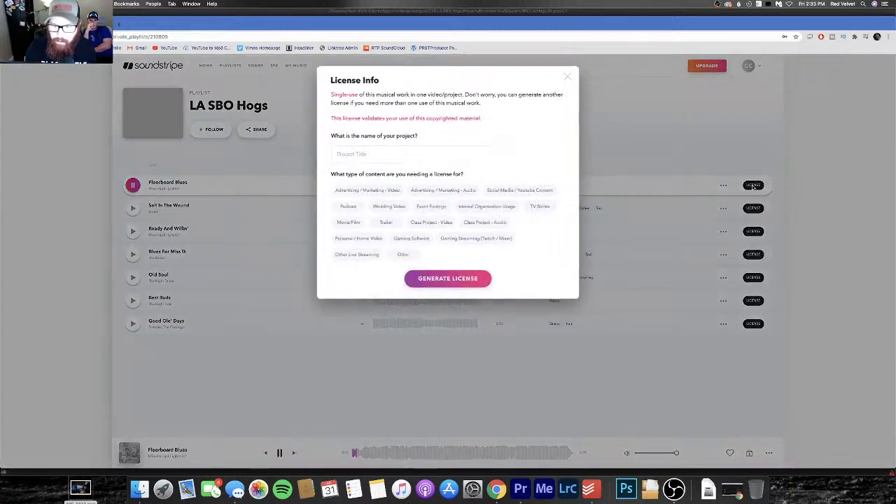
click(391, 154)
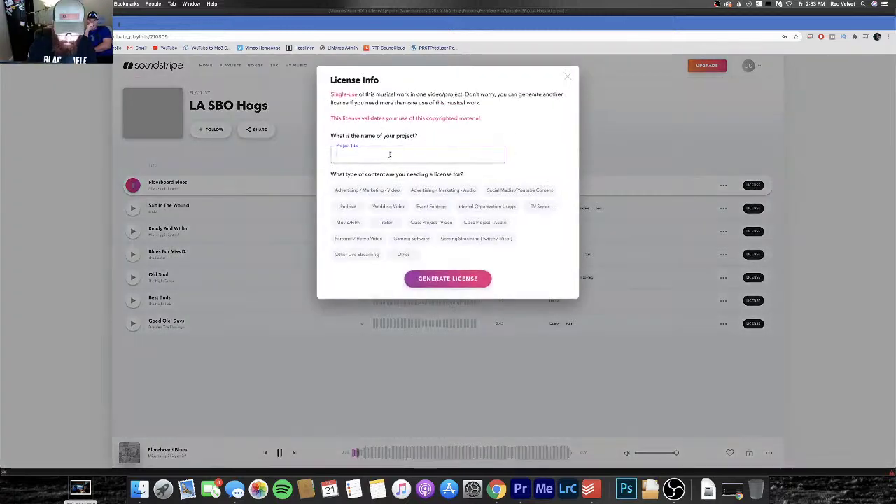
text(LA SBO Hogs)
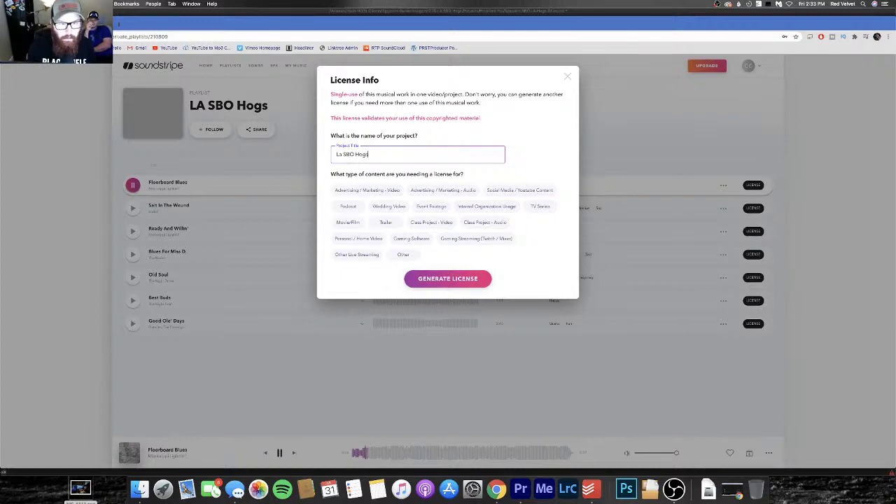
drag(406, 155, 271, 154)
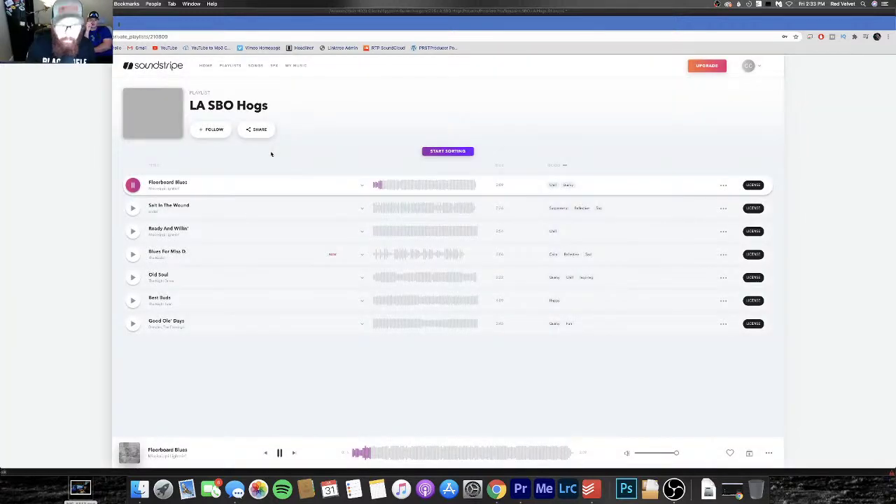
License Floorboard Blues for project "LA SBO Hogs" as Social Media / Youtube Content and download the primary 2:09 instrumental as WAV, with playback paused
click(280, 452)
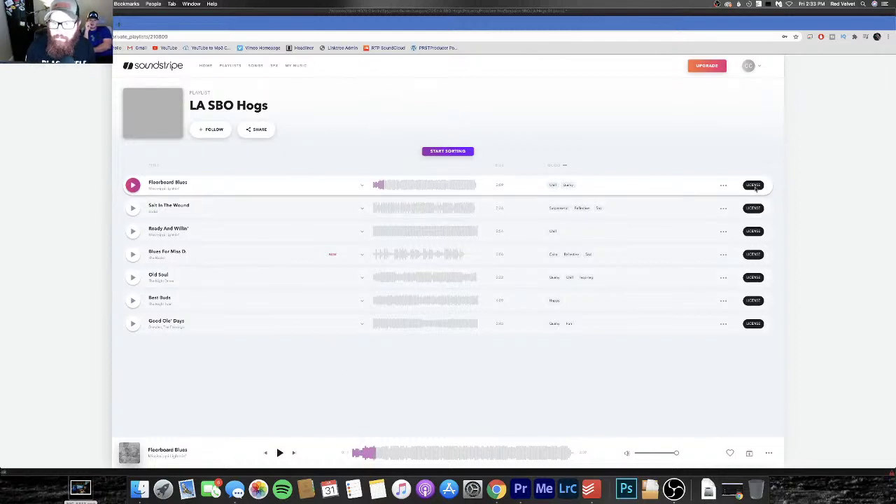
click(753, 185)
click(393, 156)
text(L)
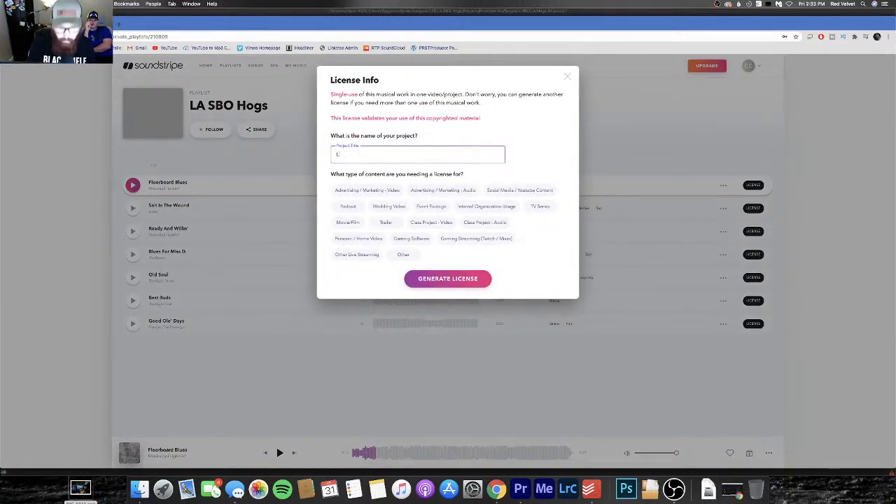
text(A SBO Hog)
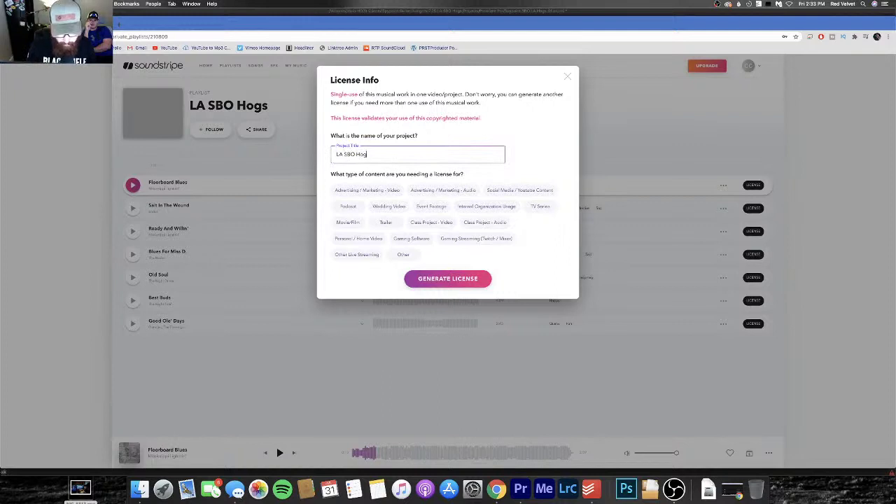
text(s)
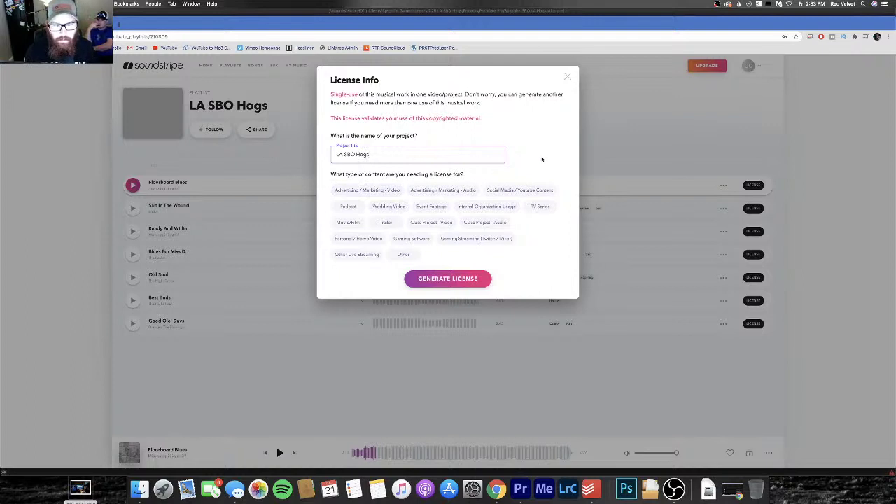
click(515, 192)
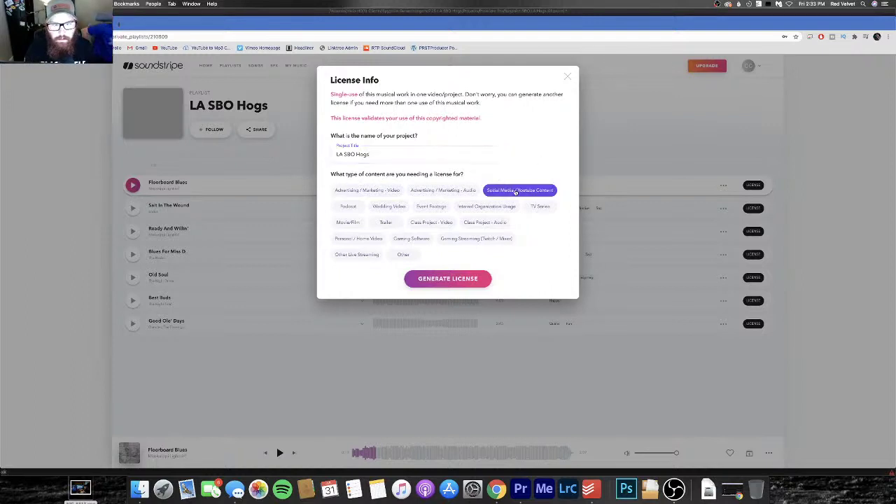
click(462, 279)
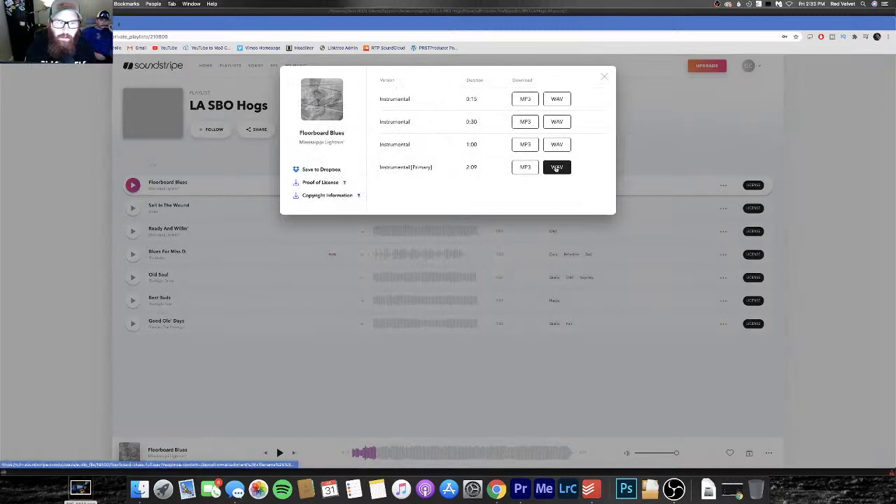
click(556, 168)
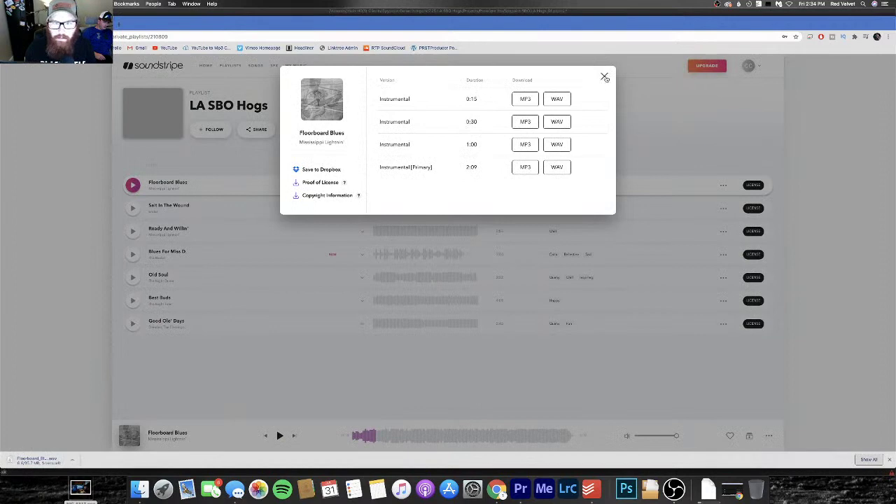
click(604, 77)
Sample Ready And Willin', Blues For Miss D., Old Soul, Best Buds and Good Ole' Days, returning to Old Soul
click(133, 231)
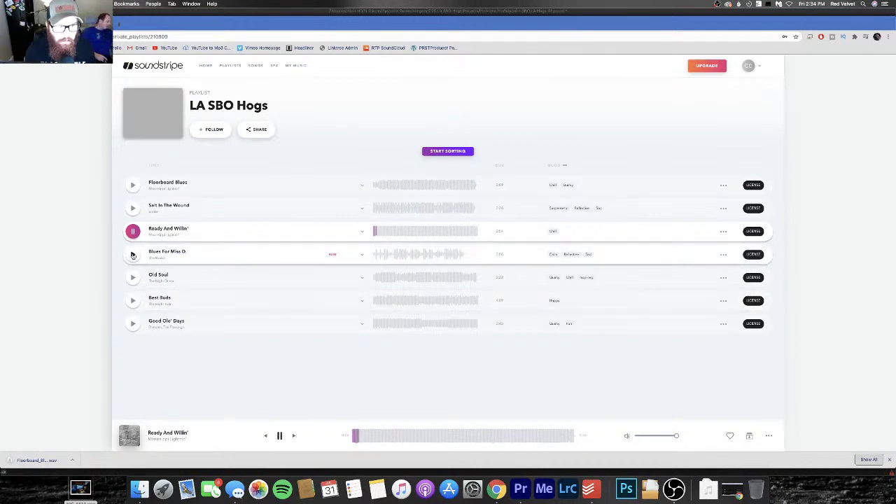
click(132, 254)
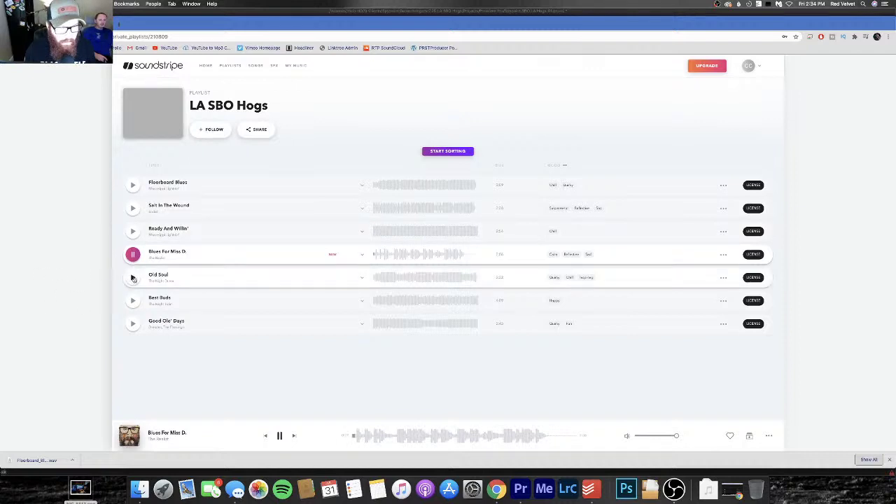
click(133, 277)
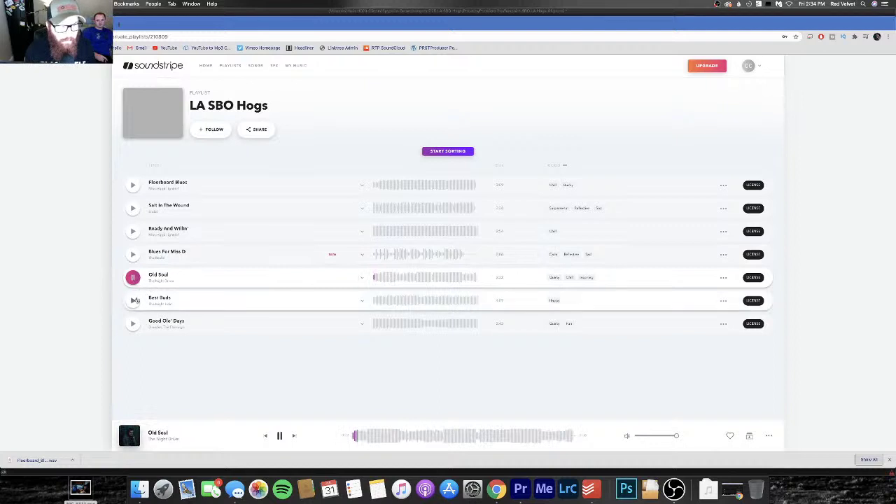
click(133, 300)
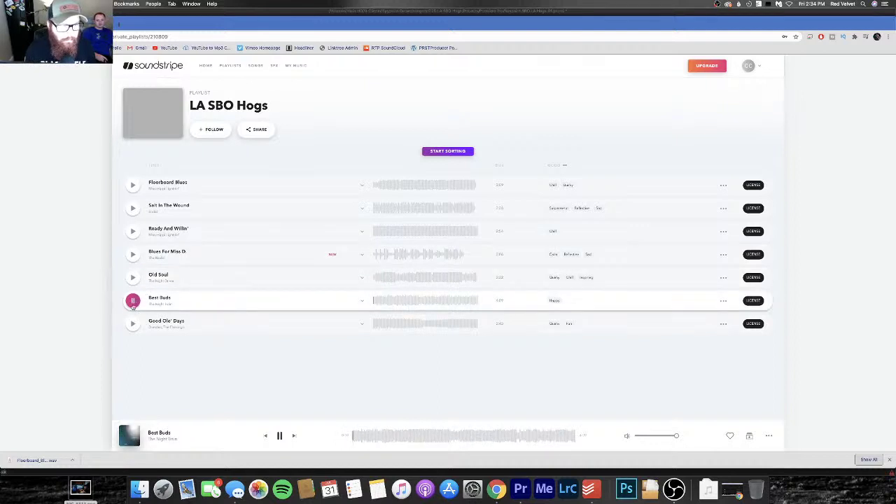
click(132, 323)
click(133, 277)
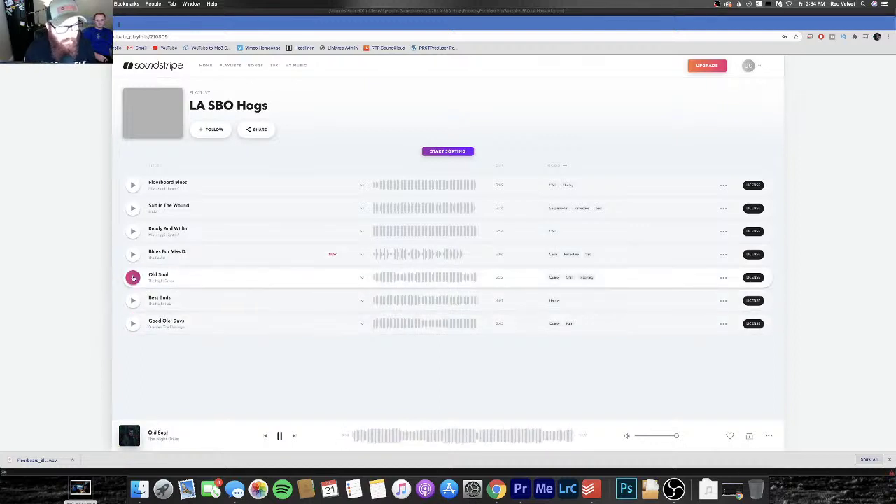
License Old Soul for the same project as Social Media / Youtube Content and download the primary 2:22 instrumental as WAV
click(753, 277)
click(419, 153)
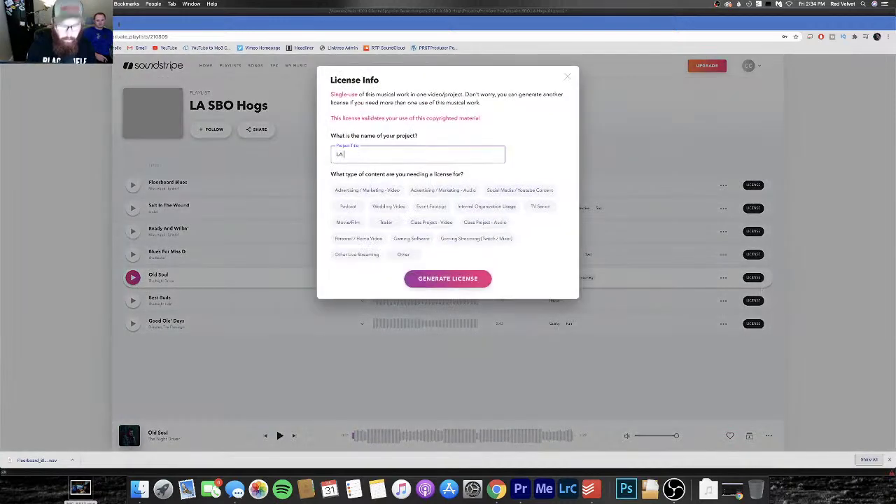
click(525, 190)
click(456, 278)
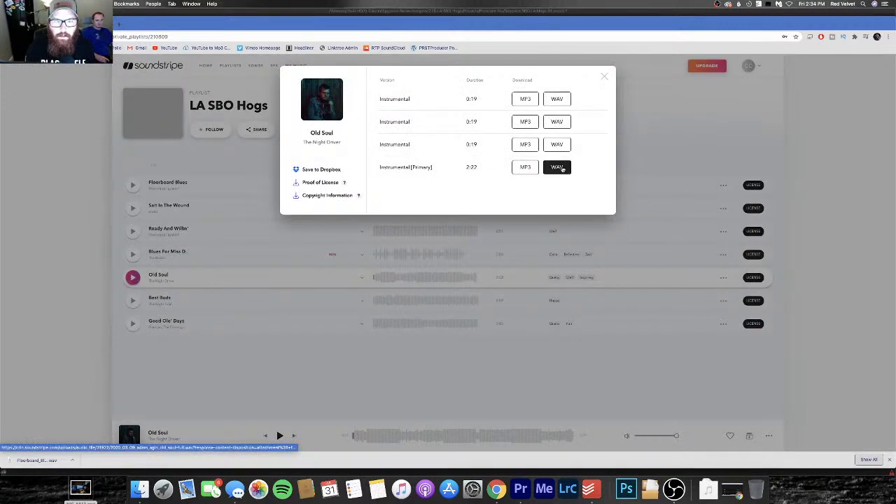
click(562, 169)
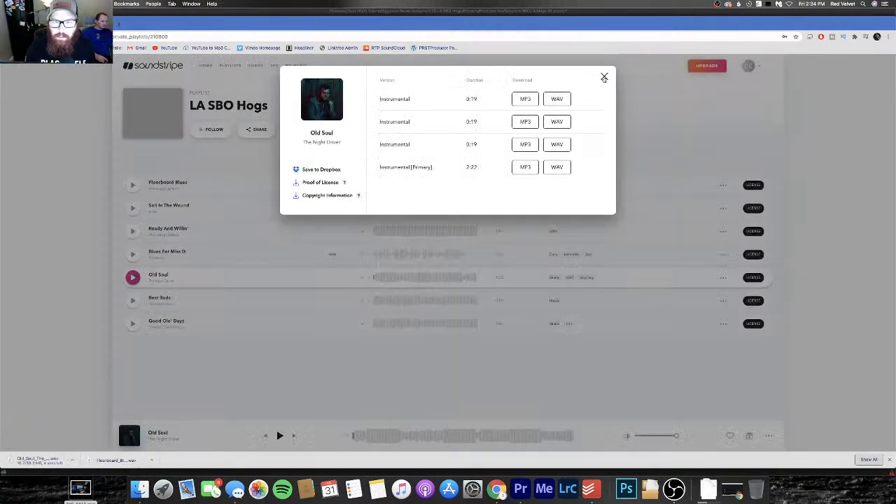
click(604, 78)
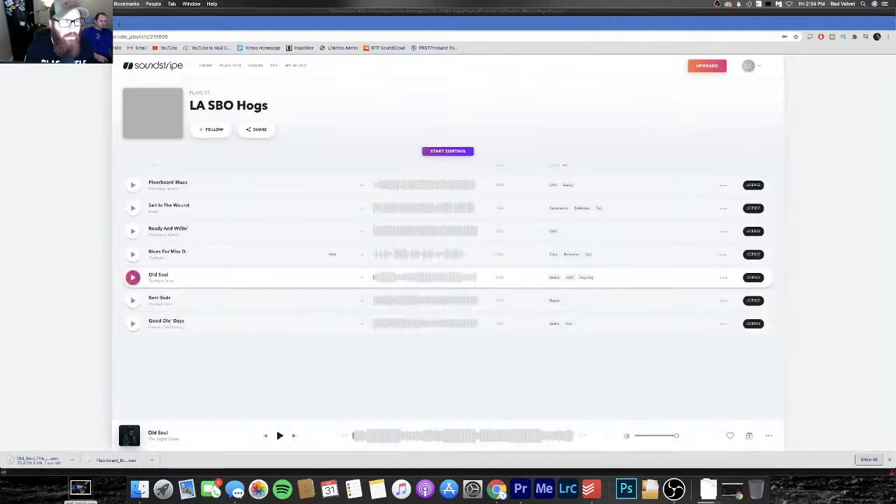
License Blues For Miss D. for project "LA SBO Hogs" as Social Media / Youtube Content and download the primary 2:06 instrumental as WAV
click(133, 254)
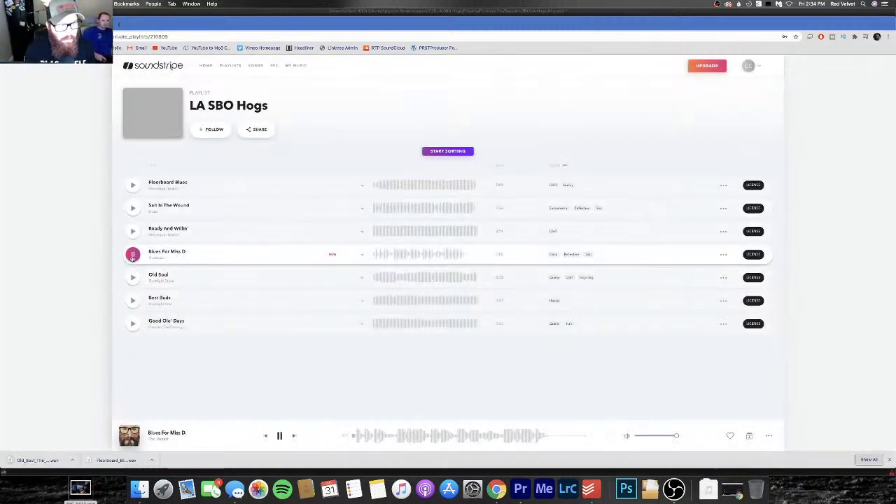
click(133, 254)
click(753, 254)
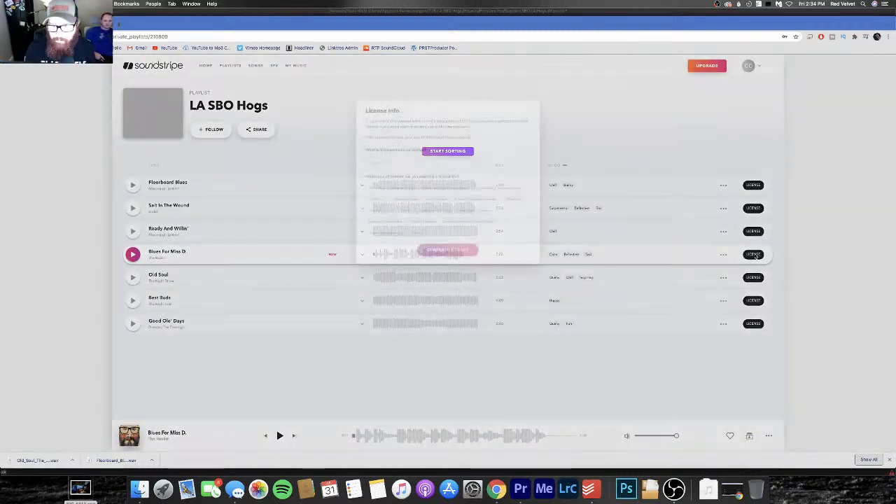
click(424, 156)
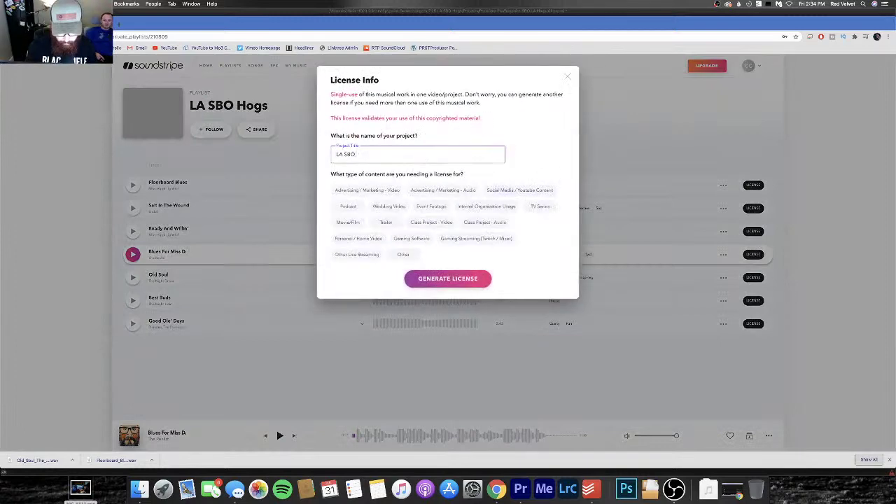
click(523, 190)
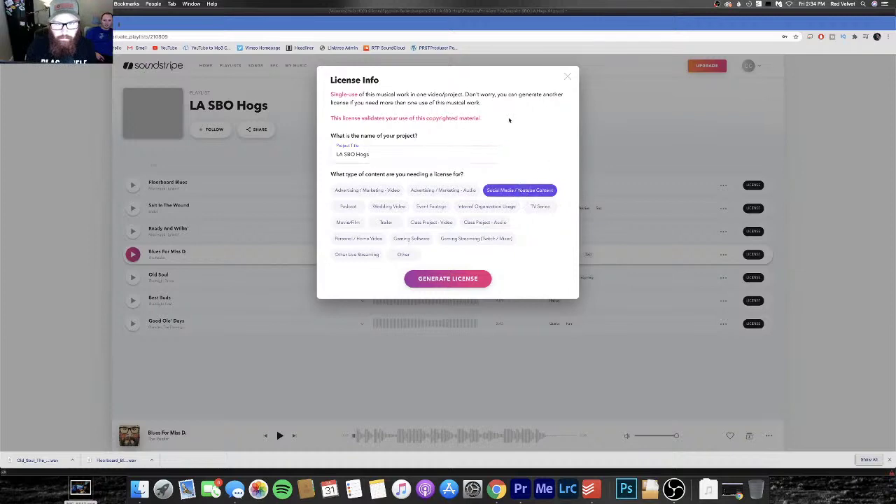
click(457, 280)
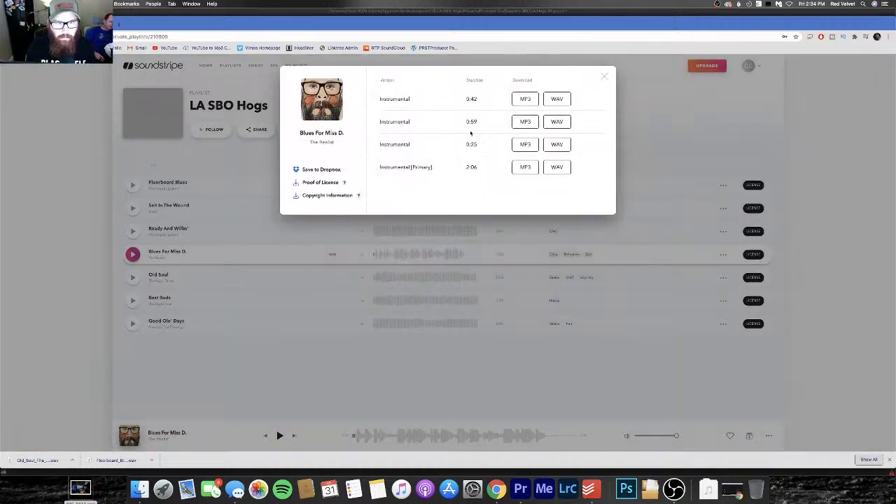
click(563, 168)
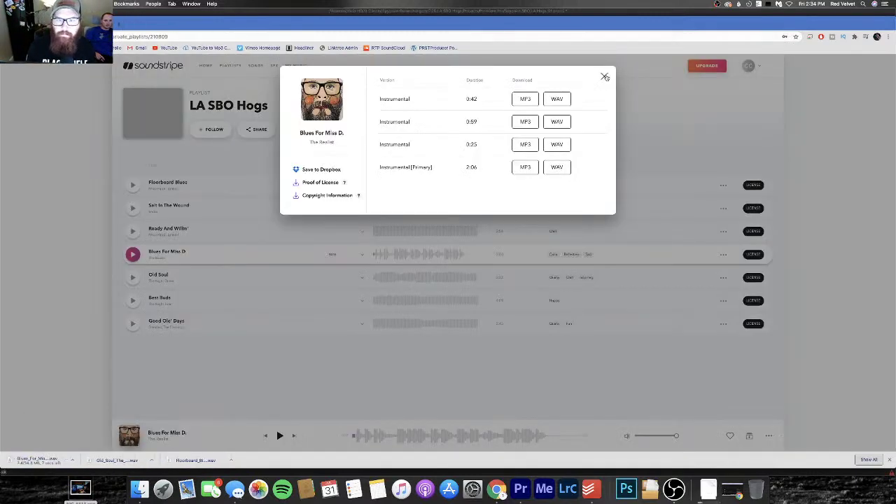
click(604, 76)
License Ready And Willin' for project "LA SBO Hogs" as Social Media / Youtube Content and download the primary 2:54 instrumental as WAV
click(132, 232)
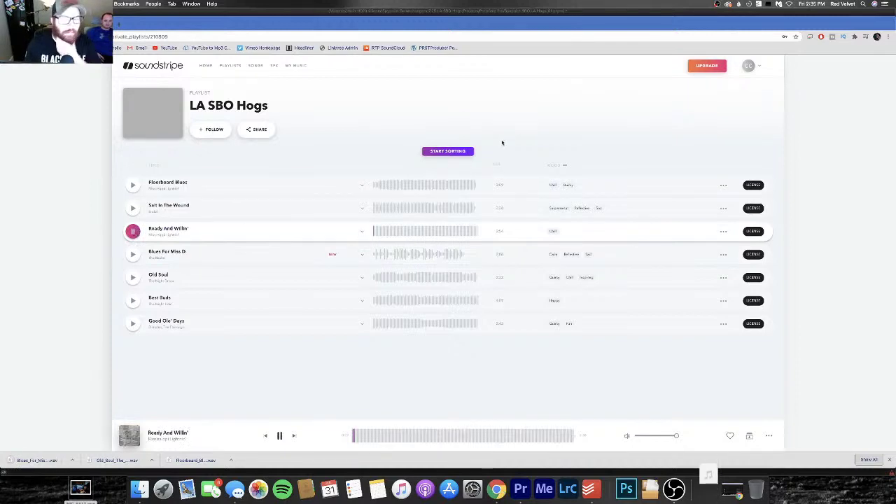
click(753, 232)
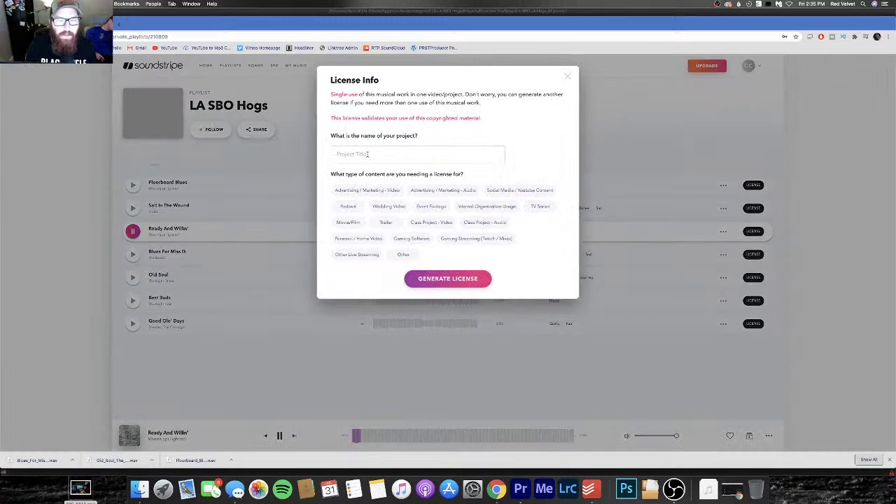
click(367, 154)
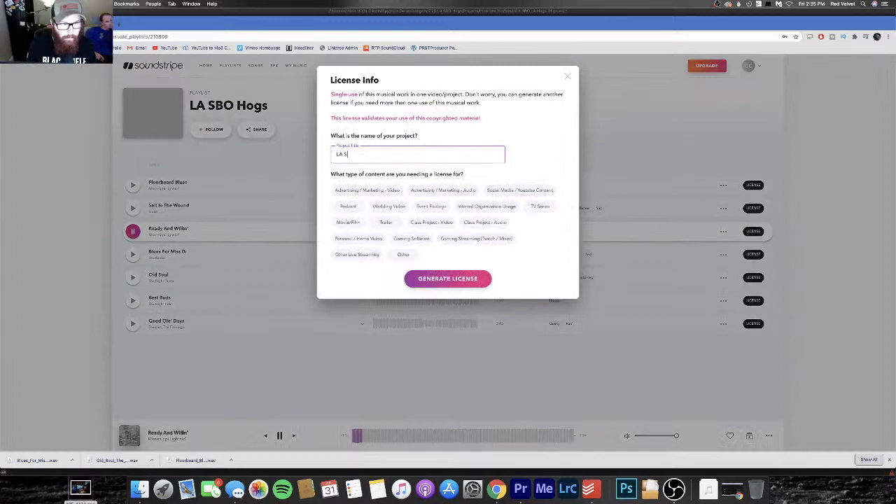
text(LA SBO Hogs)
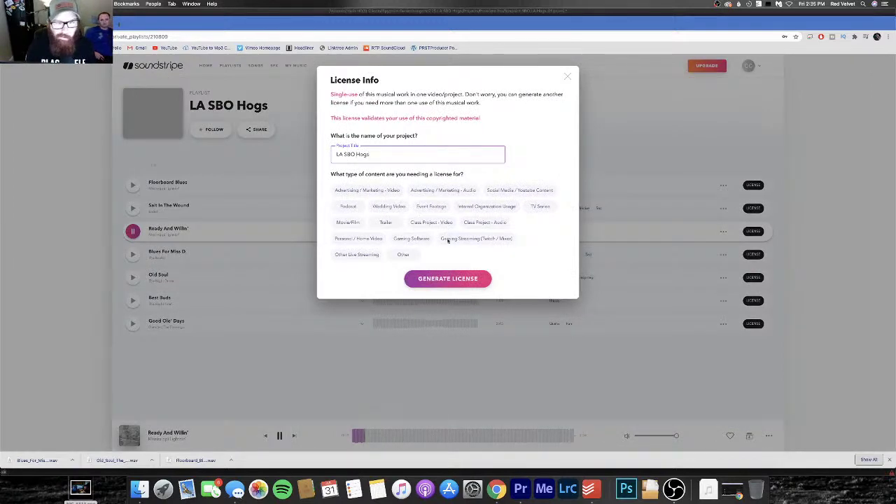
click(514, 189)
click(458, 279)
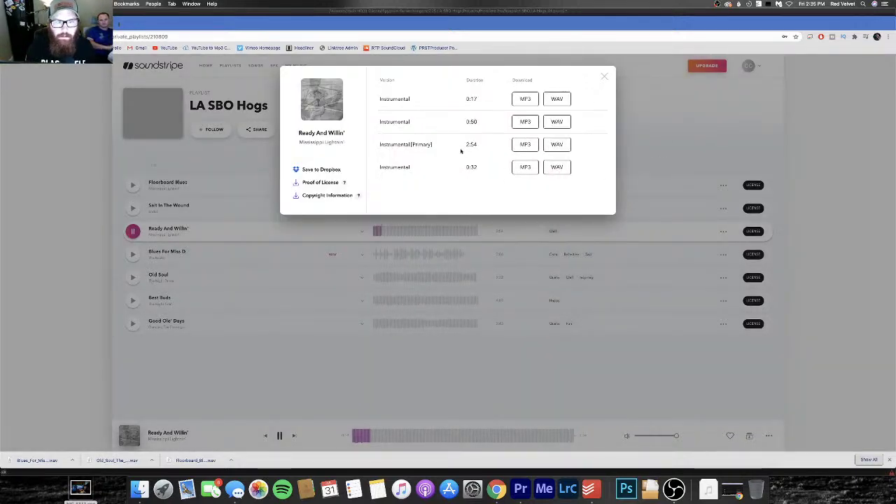
click(556, 144)
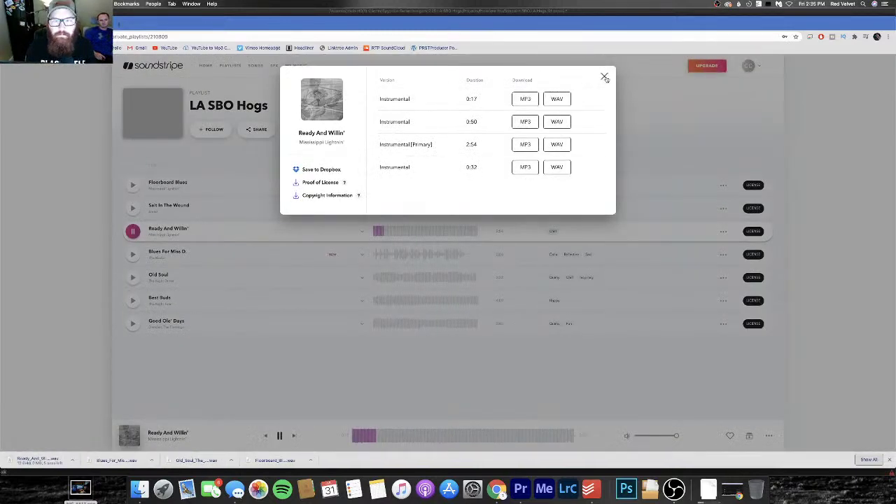
click(604, 76)
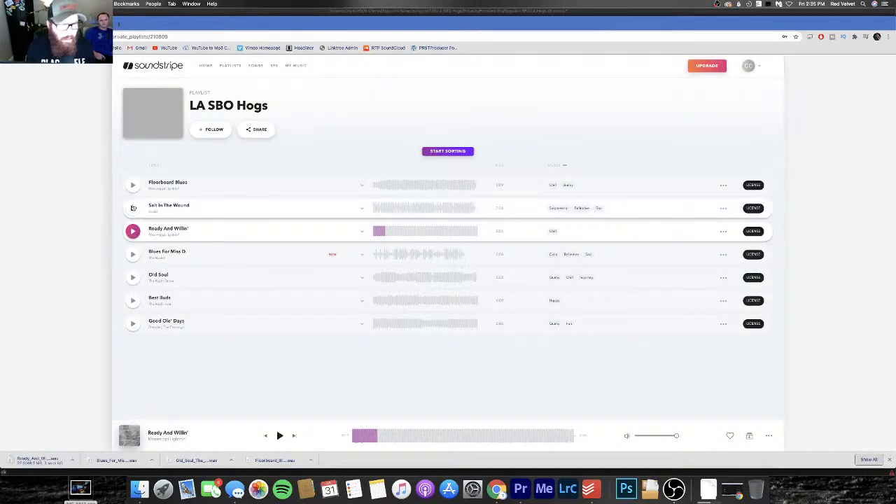
License Salt In The Wound for project "LA SBO Hogs" as Social Media / Youtube Content and download the primary 2:26 instrumental as WAV
click(132, 208)
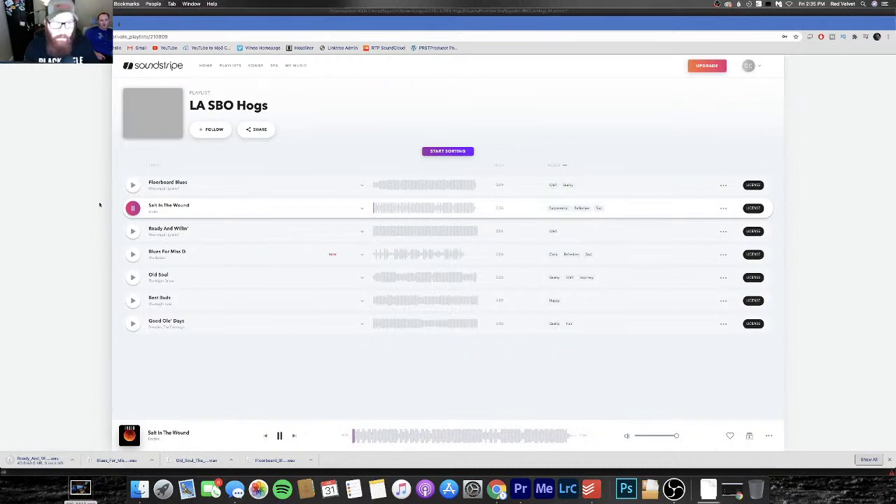
key(space)
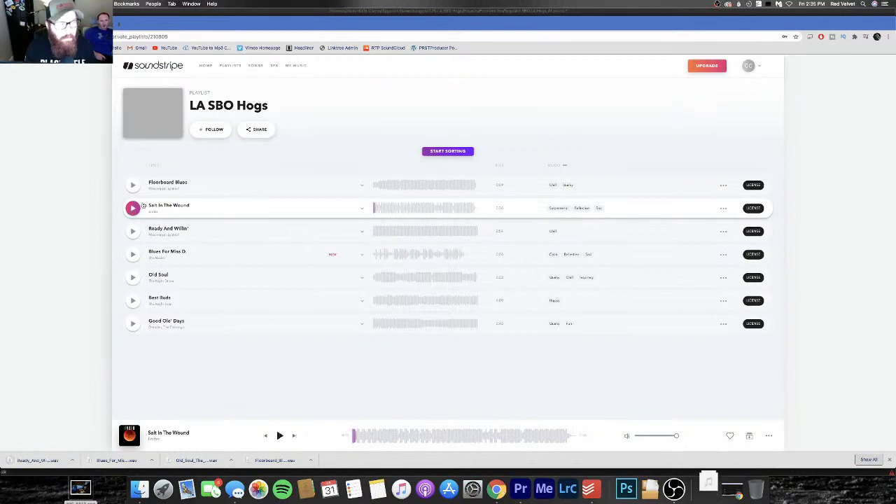
click(754, 208)
click(424, 152)
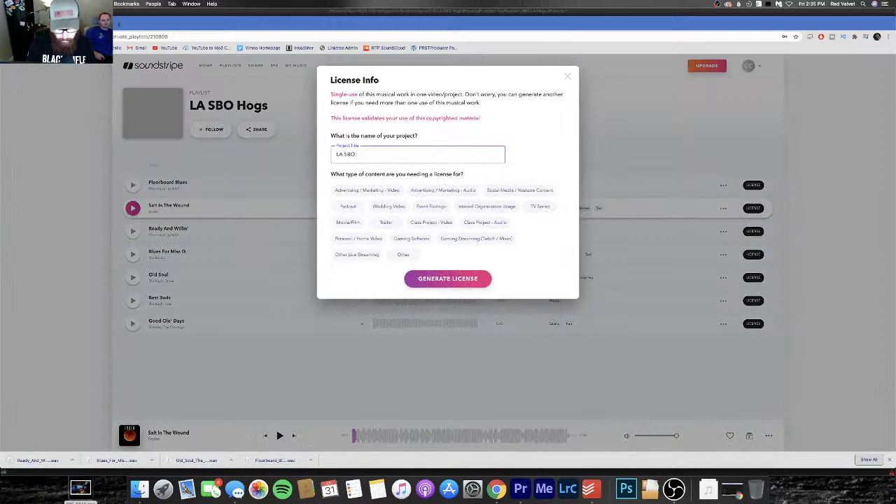
click(529, 191)
click(489, 280)
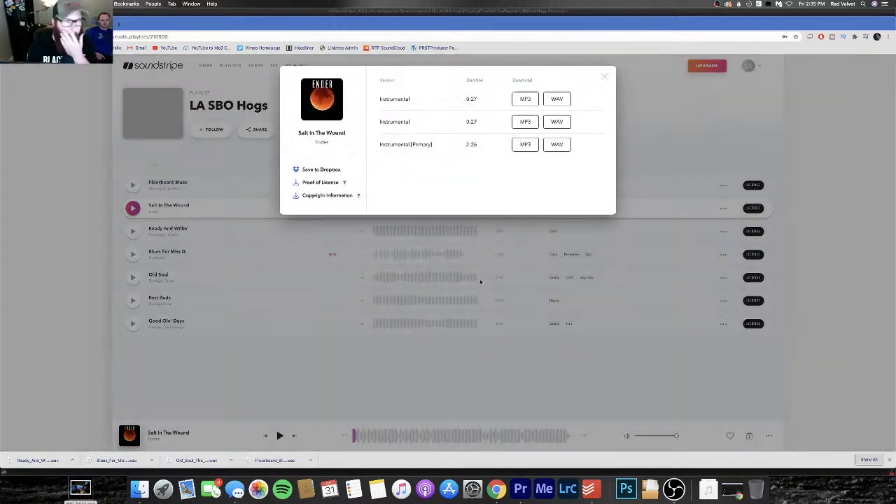
click(555, 144)
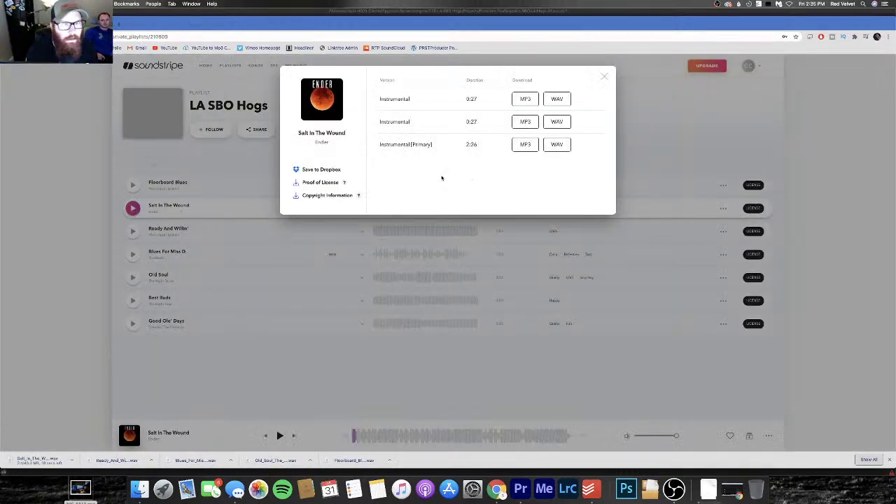
click(604, 78)
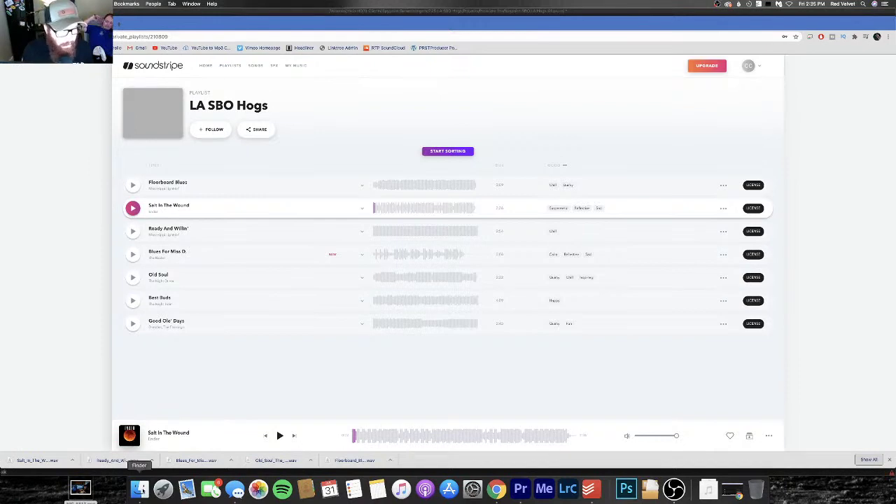
Switch to Finder and open Main HD > 1) Clients > Spypoint Gamechangers > 7.25 LA SBO Hogs > Audio > Music
click(141, 490)
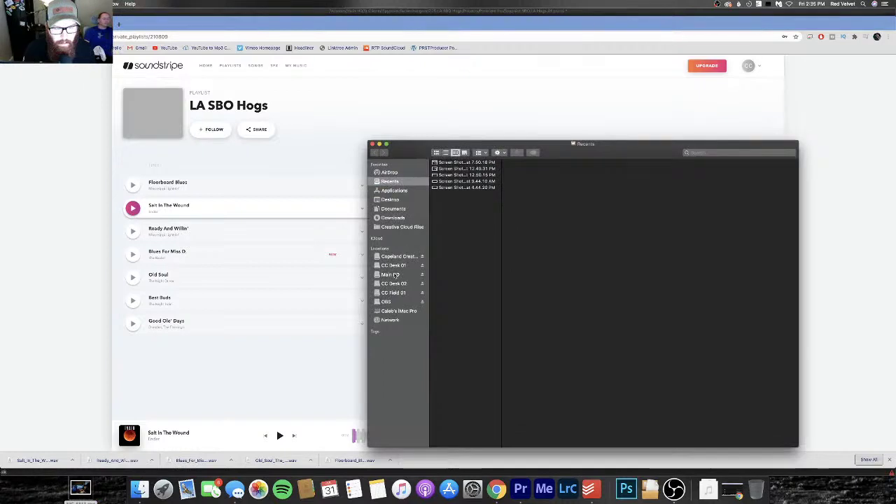
click(396, 274)
click(451, 162)
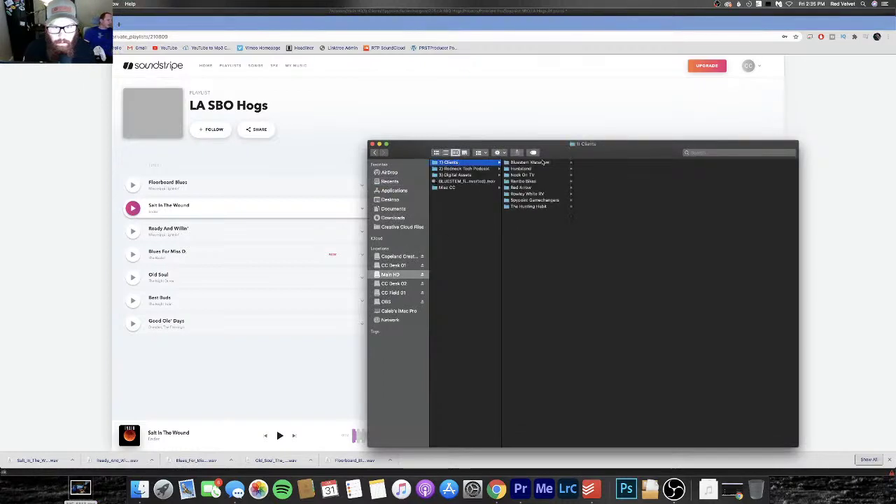
click(537, 200)
click(599, 163)
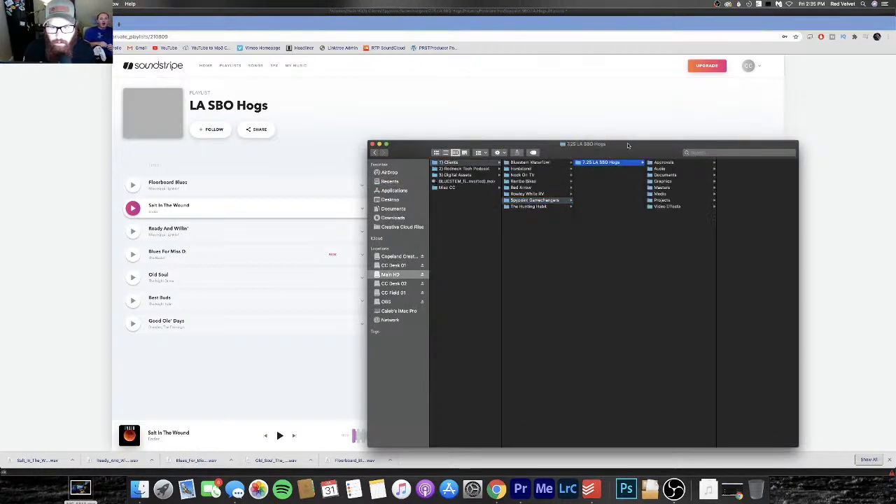
drag(633, 149, 308, 110)
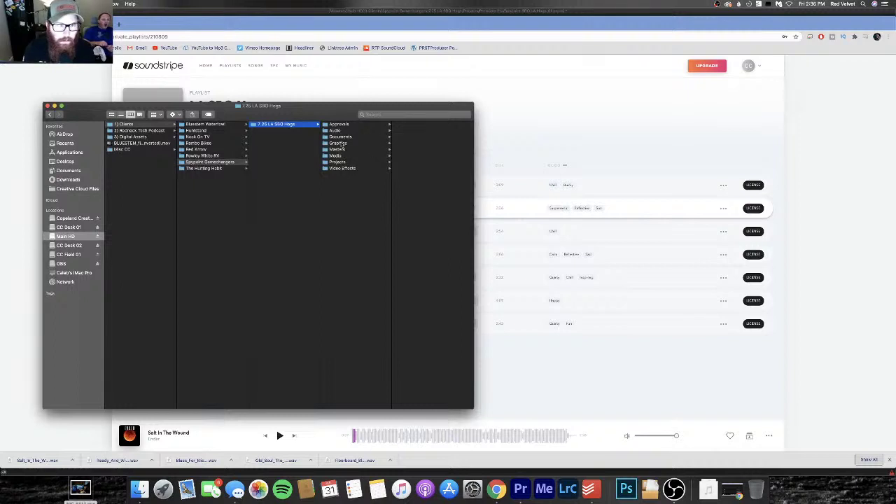
click(343, 131)
click(420, 131)
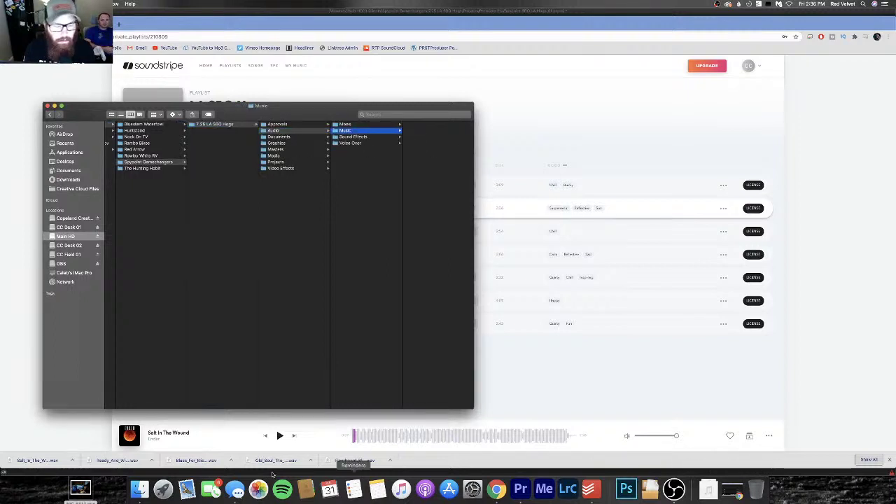
Open Downloads in a second Finder window beside the first and copy the five song WAV files into the project's Music folder
right_click(142, 492)
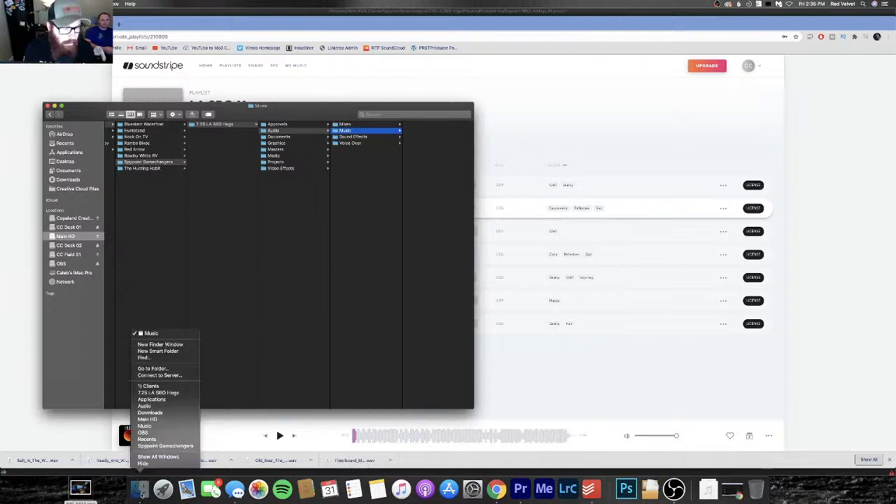
click(174, 345)
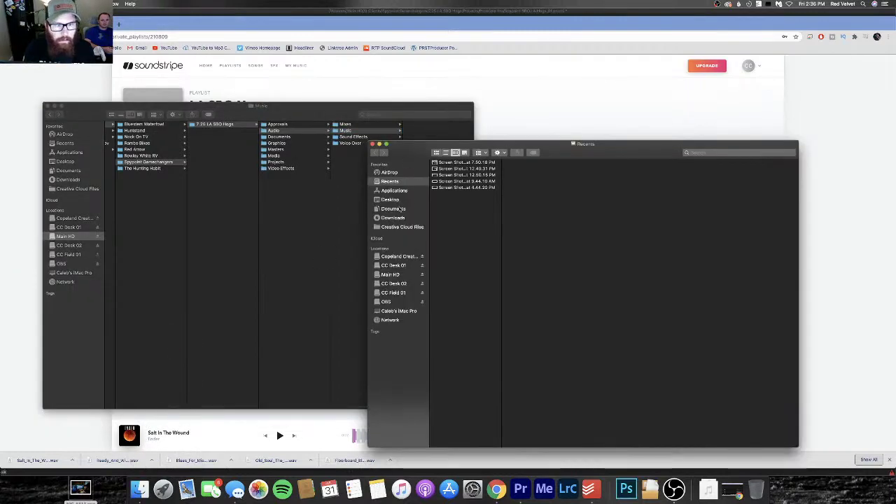
click(400, 218)
drag(415, 146, 526, 121)
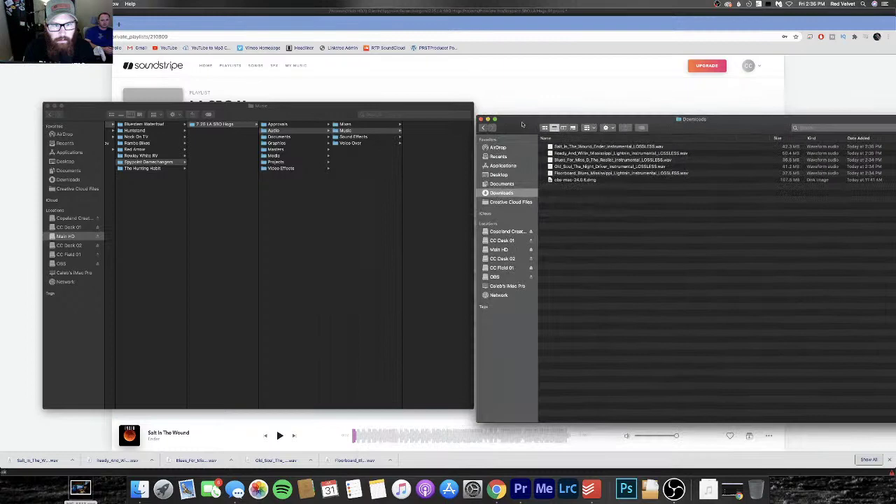
click(567, 174)
shift+click(574, 147)
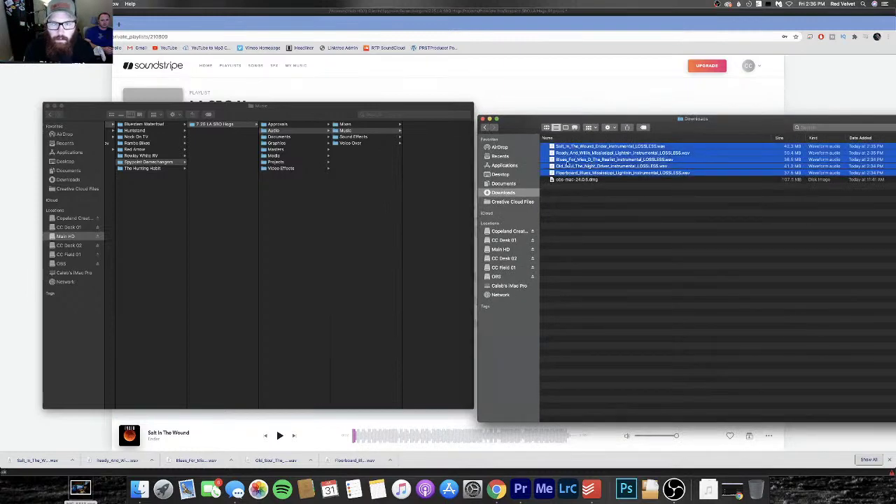
drag(566, 166, 448, 166)
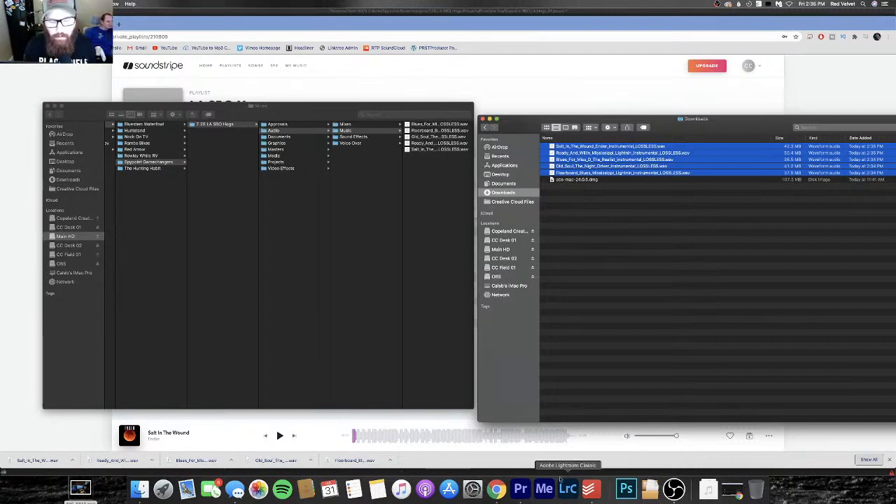
Switch to Premiere Pro and import the five WAV songs from the project's Music folder into the Sound bin
click(520, 488)
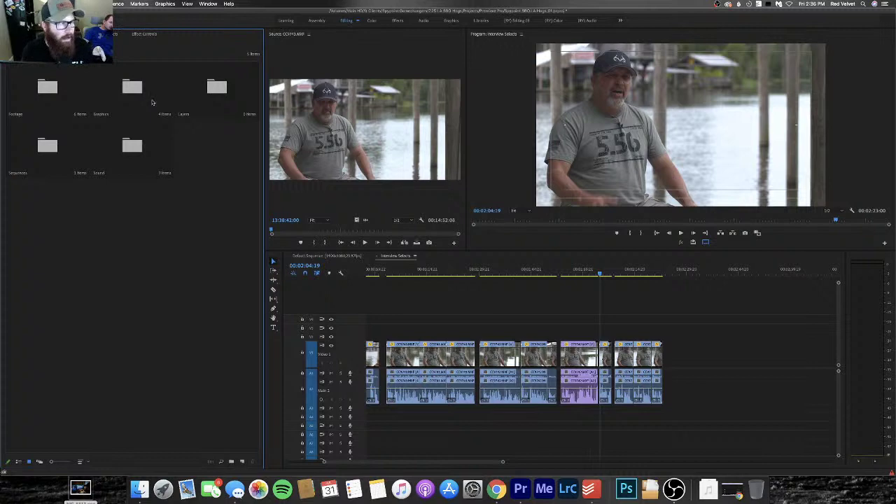
double_click(118, 171)
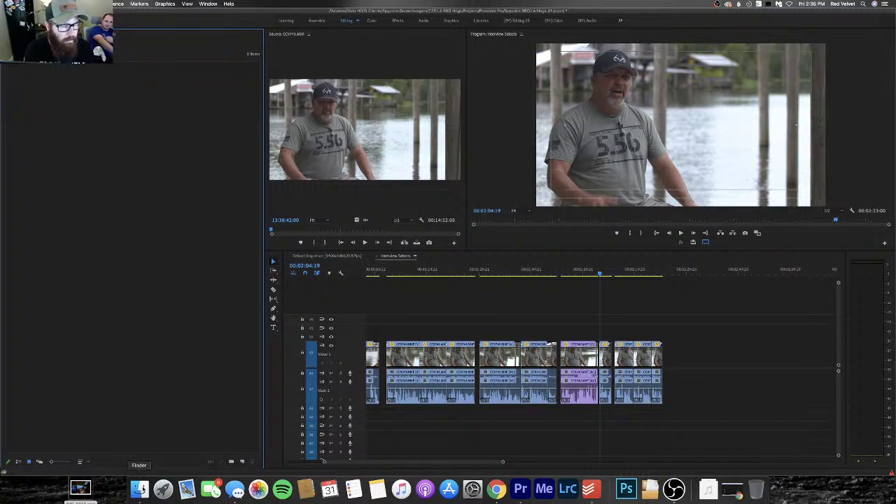
click(139, 488)
click(430, 187)
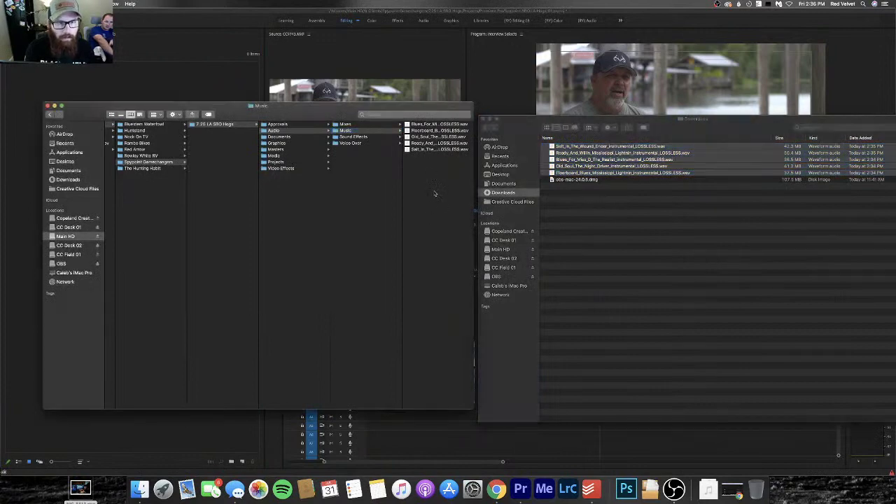
key(super+a)
drag(365, 137, 67, 87)
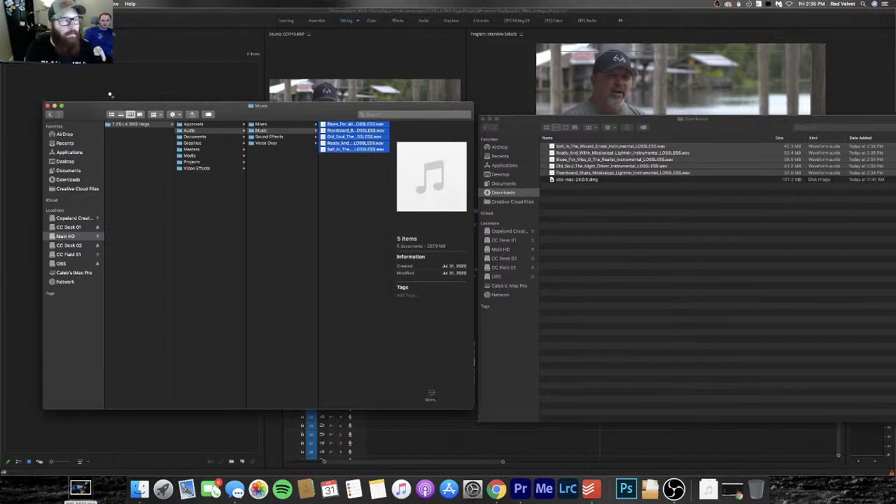
click(184, 55)
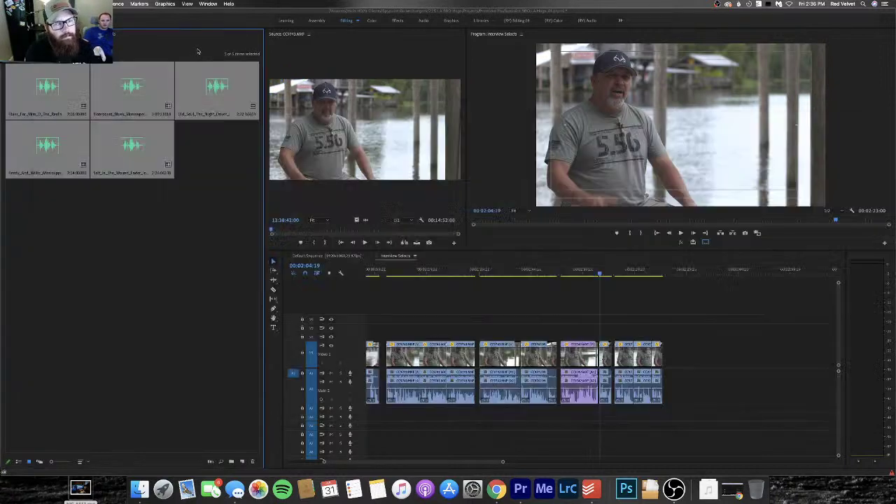
Duplicate the default sequence in the project, rename the copy "La SBO Hogs_V1.0" and open it in the timeline
click(338, 256)
right_click(344, 256)
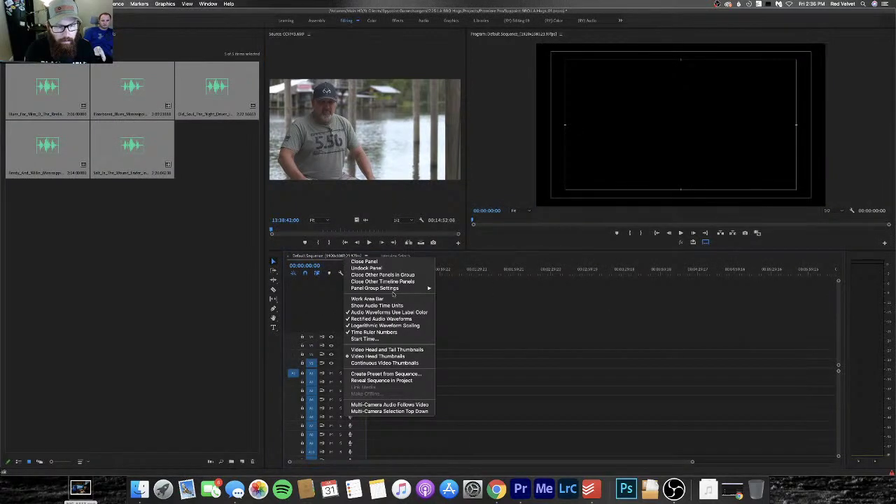
click(398, 385)
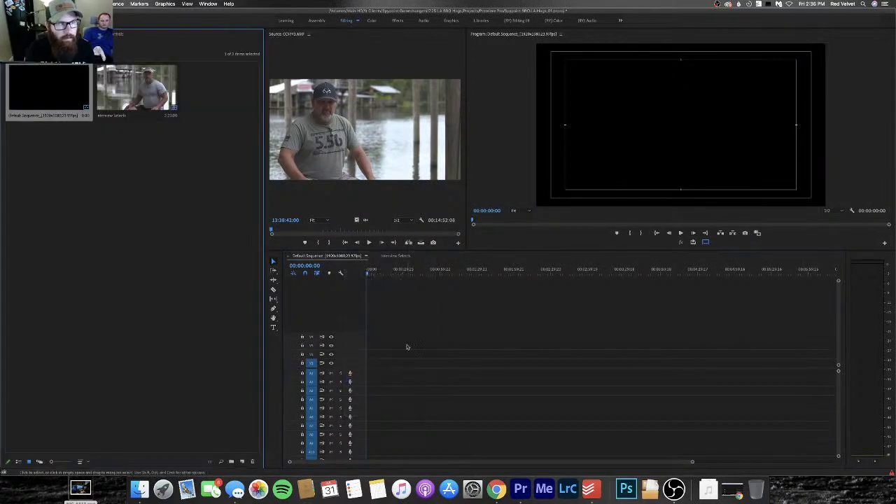
right_click(42, 85)
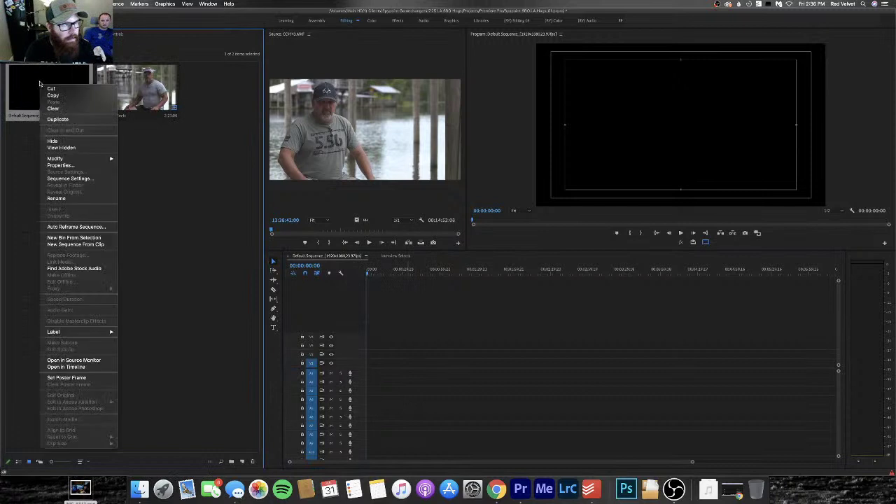
click(75, 119)
click(139, 115)
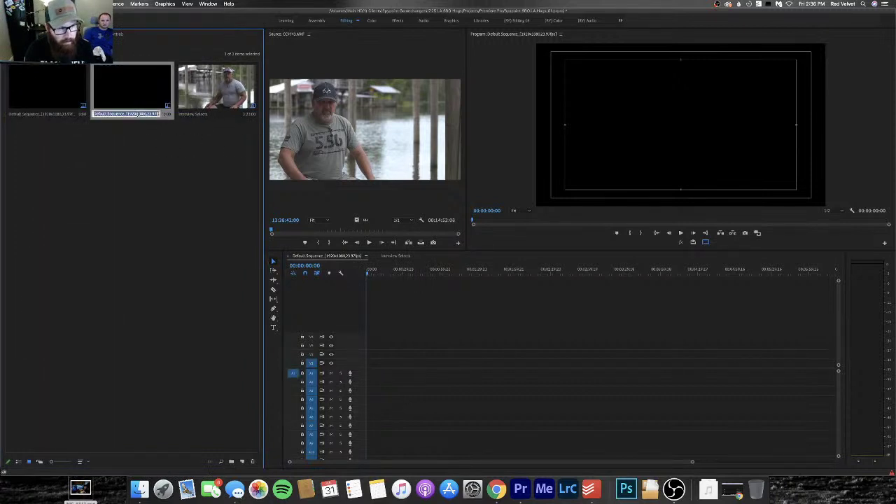
key(BackSpace)
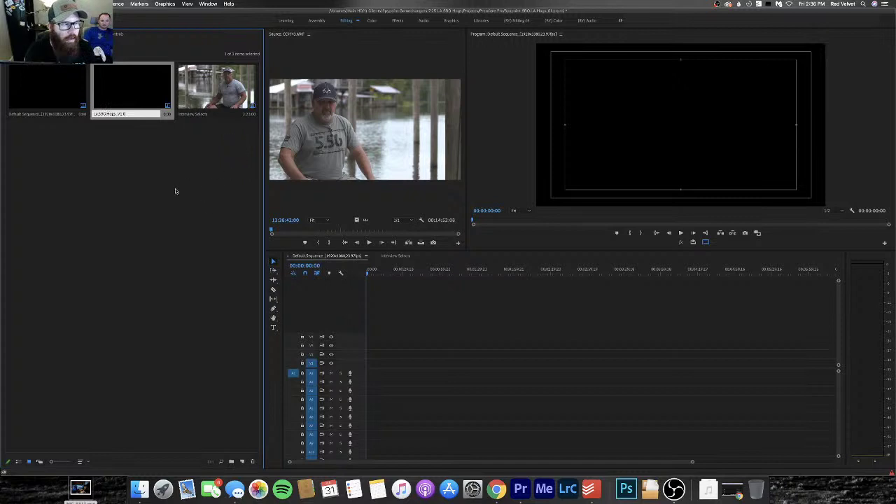
click(126, 126)
double_click(127, 89)
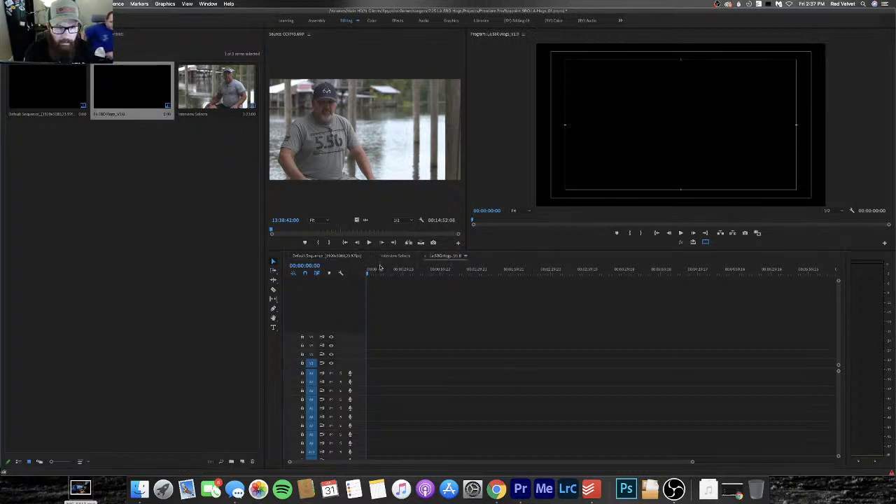
Set an in point at 00:00:05:25 in the Floorboard Blues song and place its audio on track A7 at the sequence start
click(242, 140)
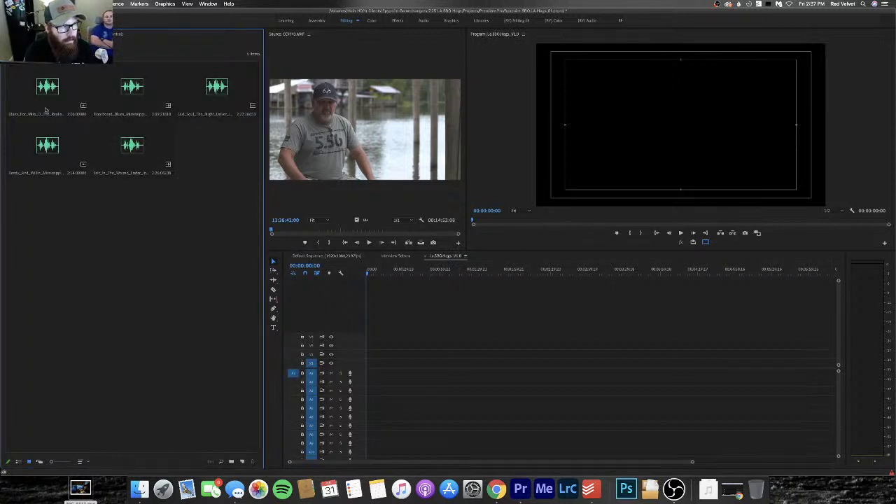
double_click(135, 92)
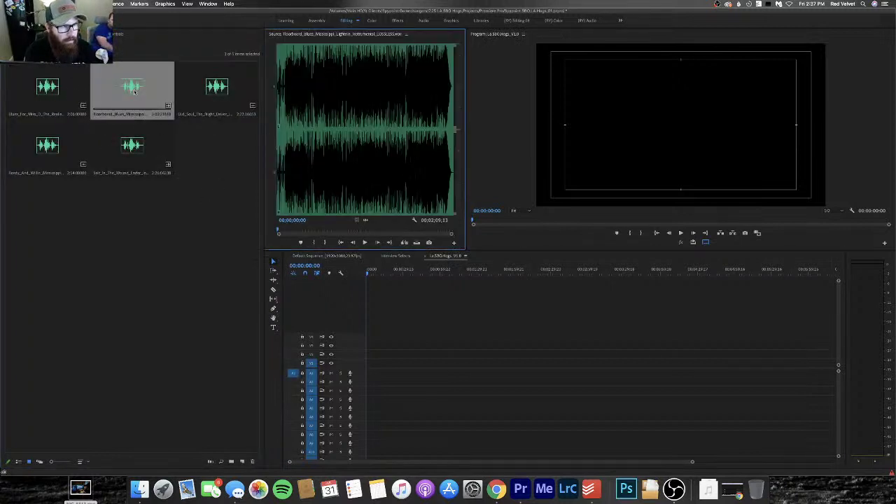
key(space)
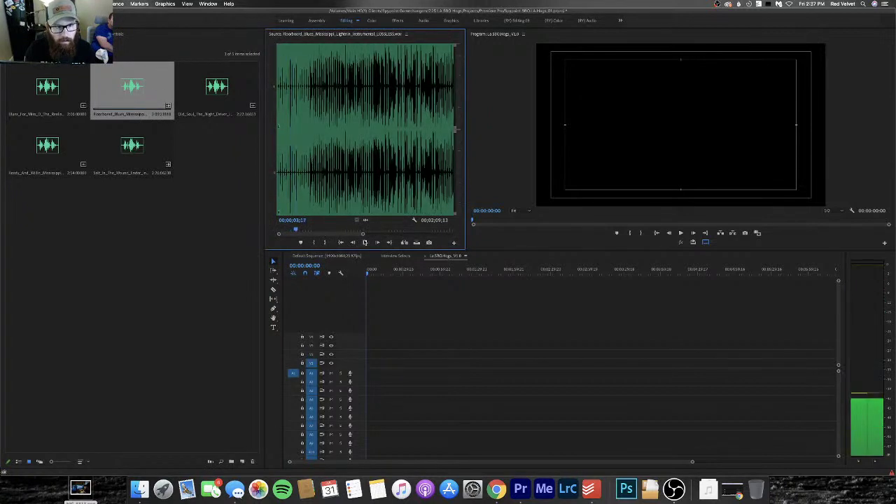
drag(363, 235, 366, 235)
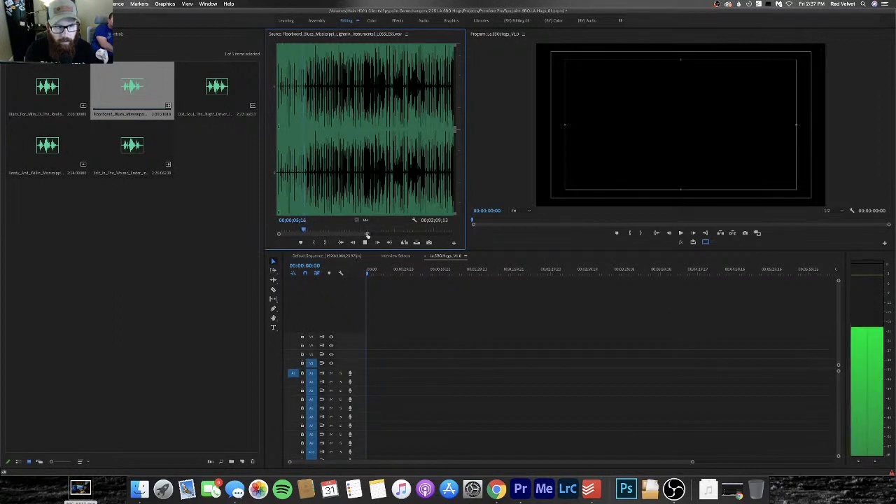
key(space)
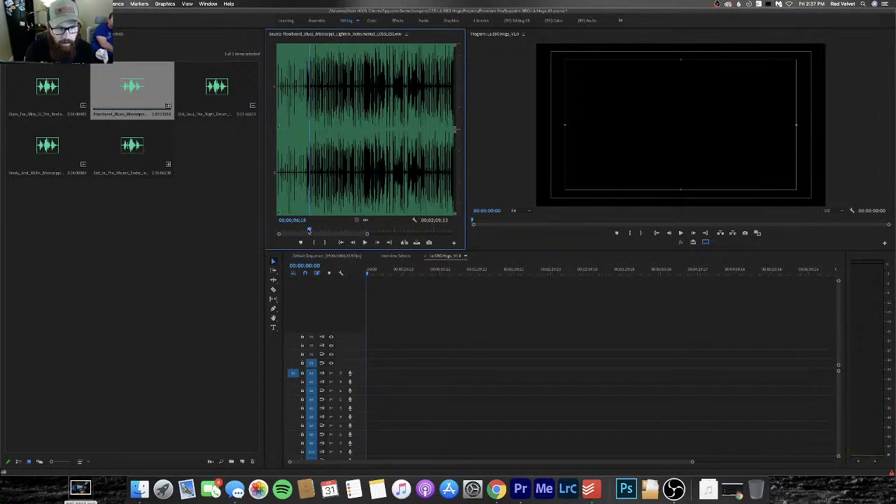
drag(309, 230, 306, 233)
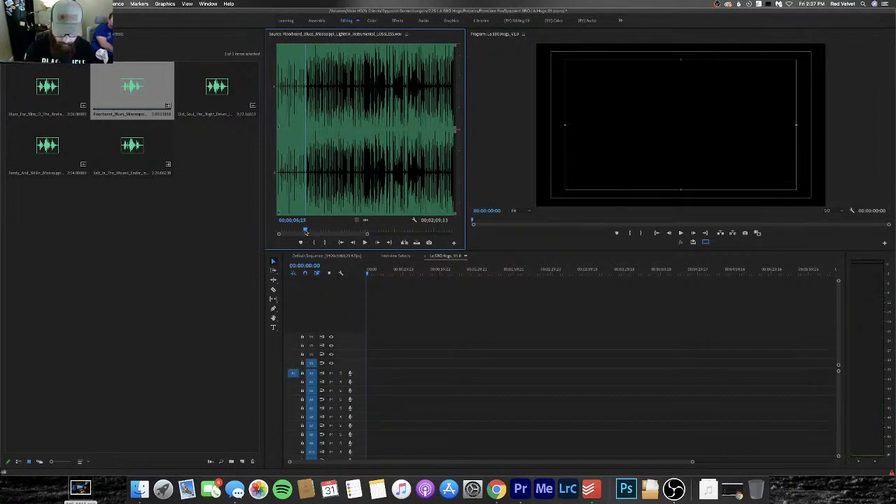
key(i)
drag(364, 220, 356, 425)
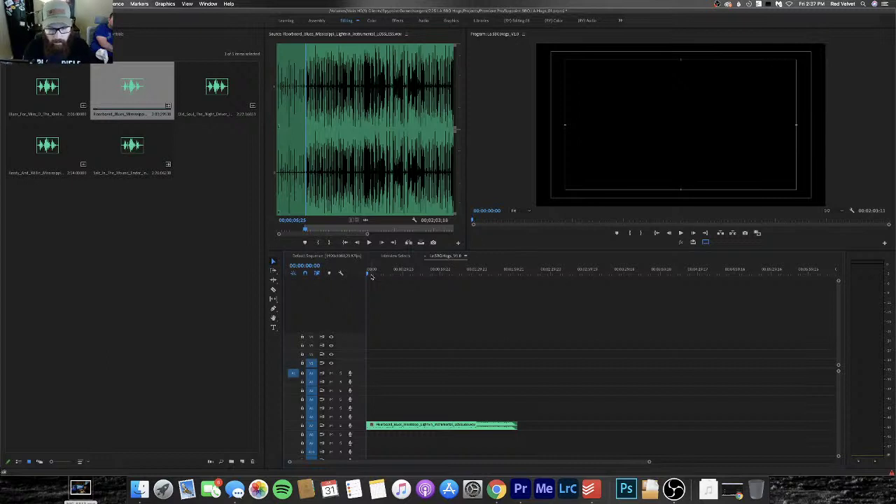
Enlarge the music track and adjust the Floorboard Blues clip's audio gain by -10 dB
key(backslash)
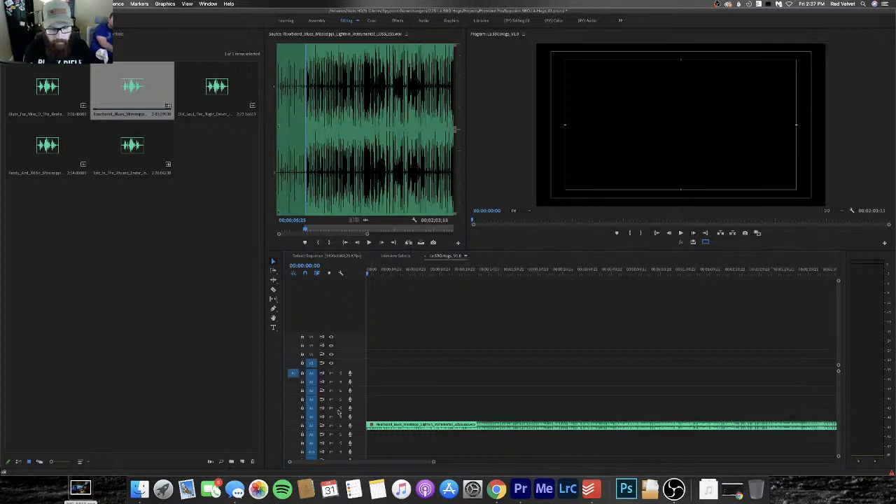
double_click(362, 426)
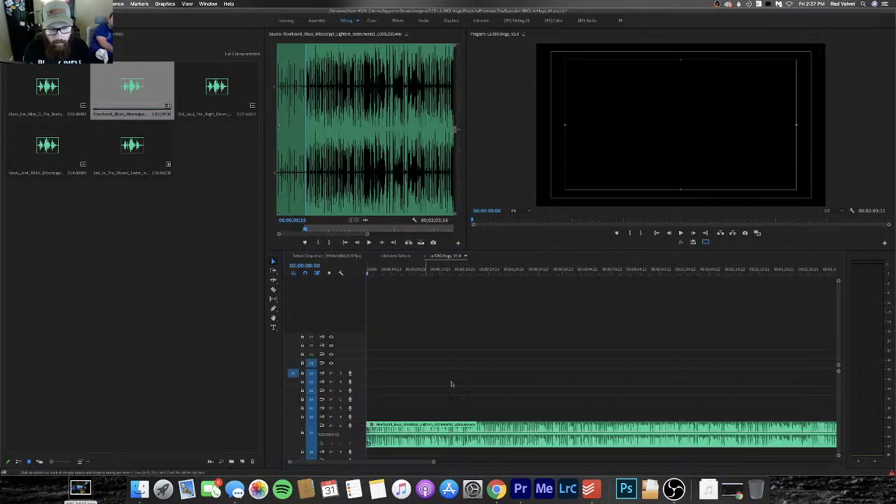
click(427, 446)
key(g)
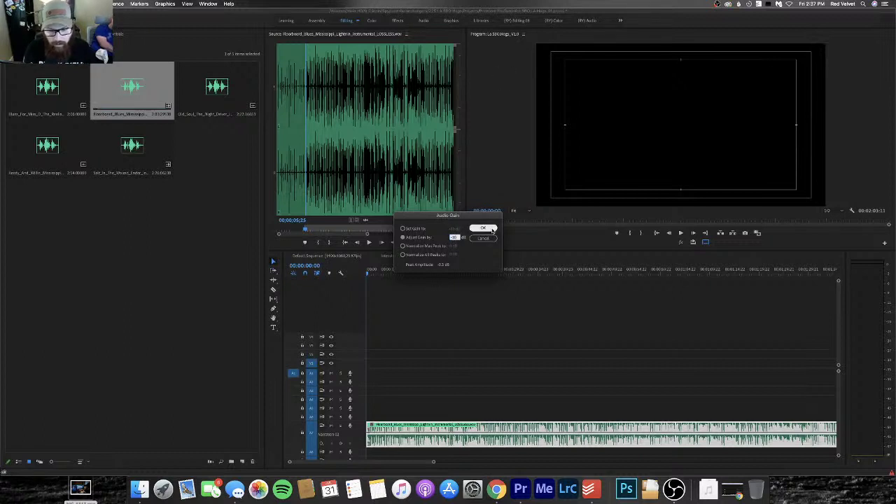
click(483, 228)
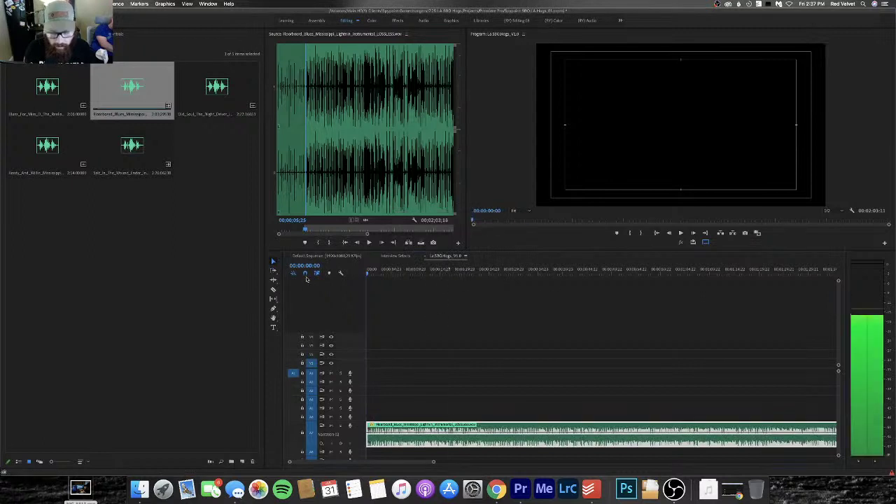
Play the sequence from the start to check how the Floorboard Blues music sounds at its reduced level
key(equal)
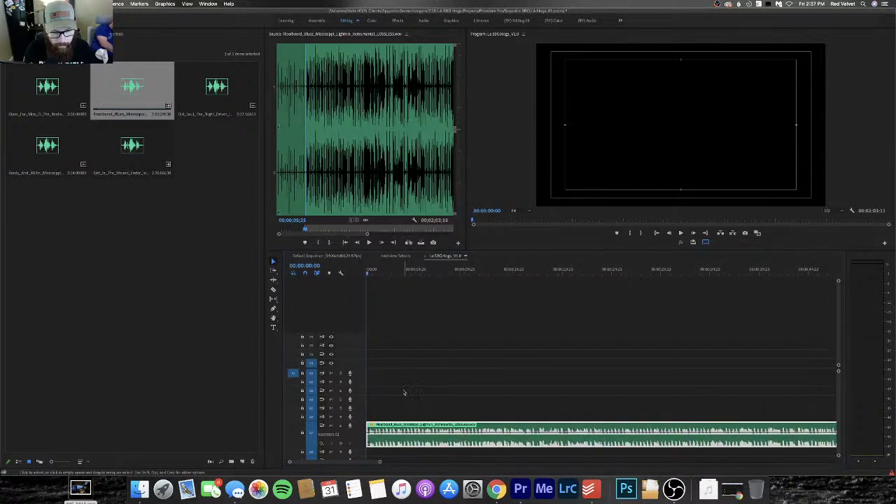
scroll(404, 393, down, 2)
scroll(404, 393, up, 2)
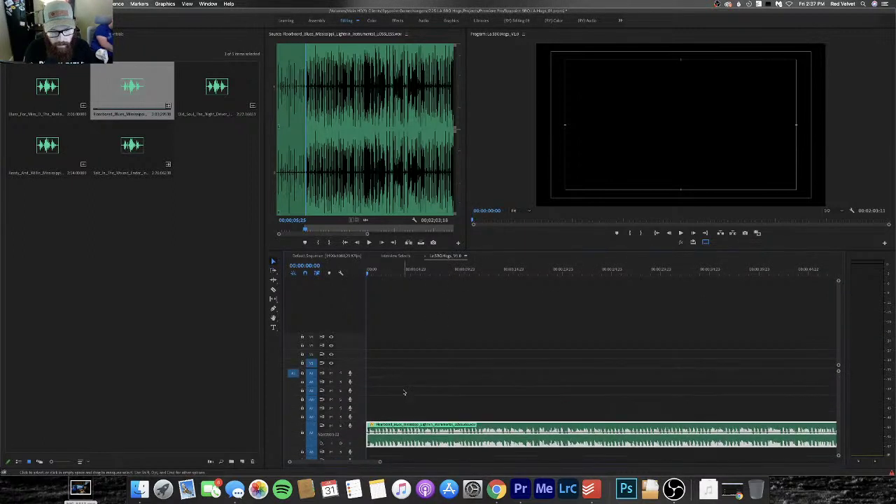
double_click(356, 434)
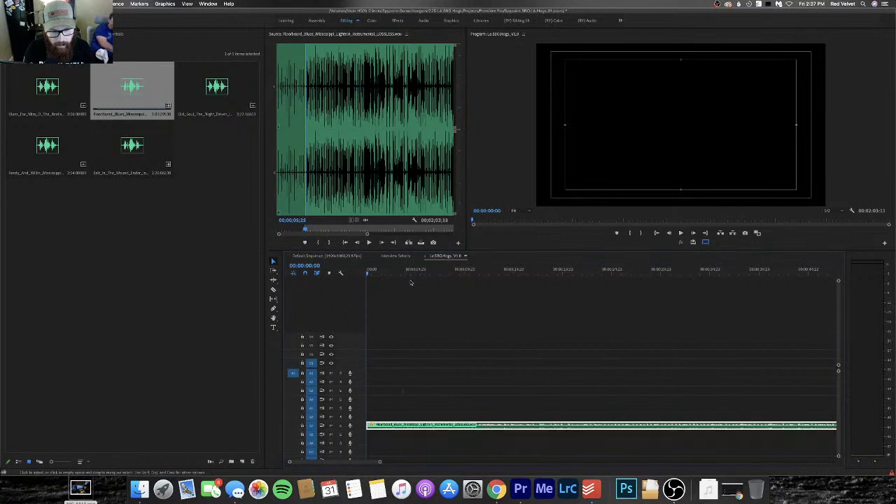
double_click(362, 426)
key(space)
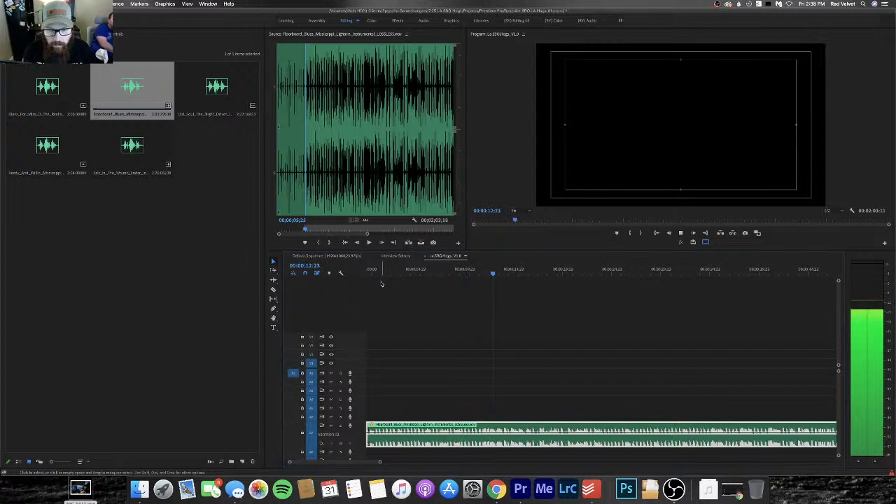
key(space)
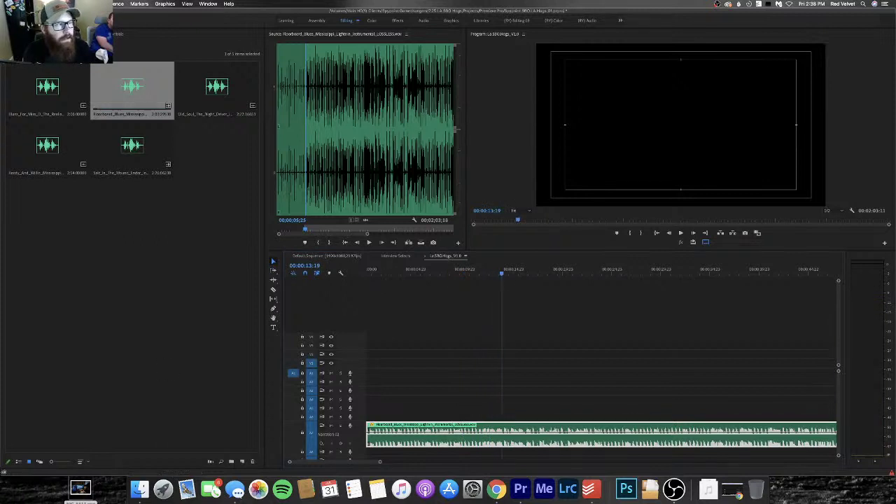
Open the Drone bin inside the Footage bin and load the DJI_0001.MOV clip of the riverside houses for previewing
click(70, 33)
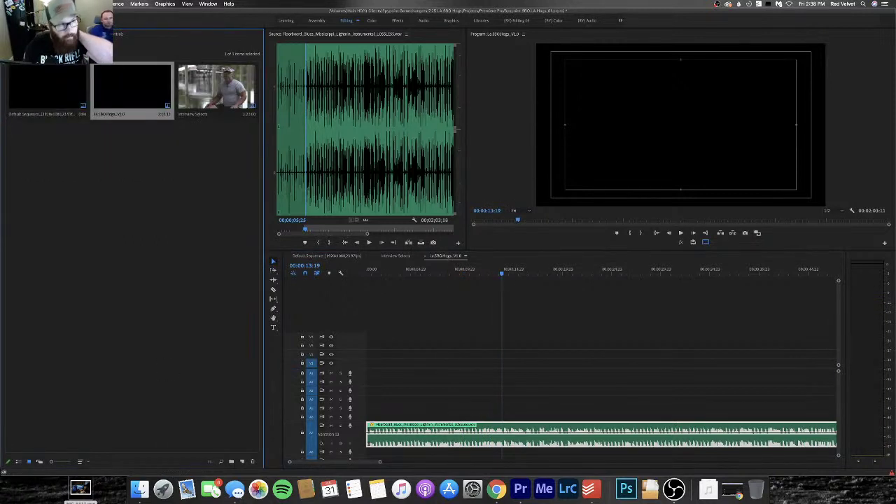
click(10, 44)
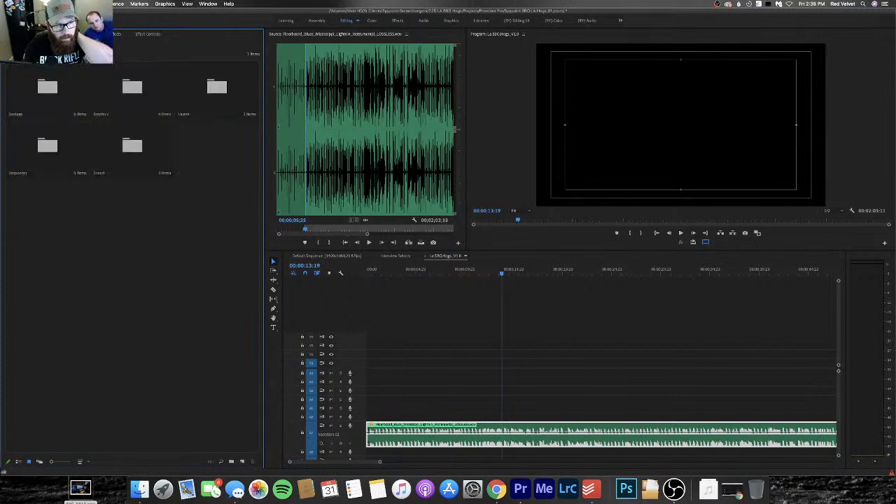
double_click(49, 92)
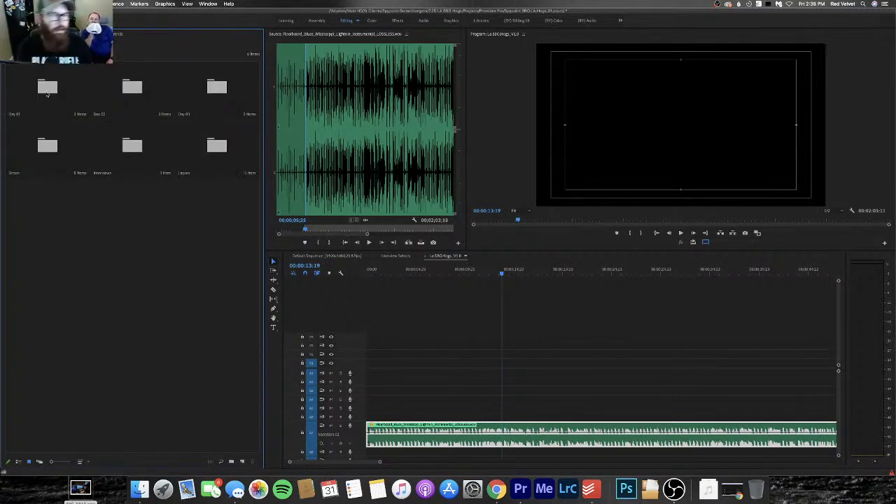
double_click(50, 159)
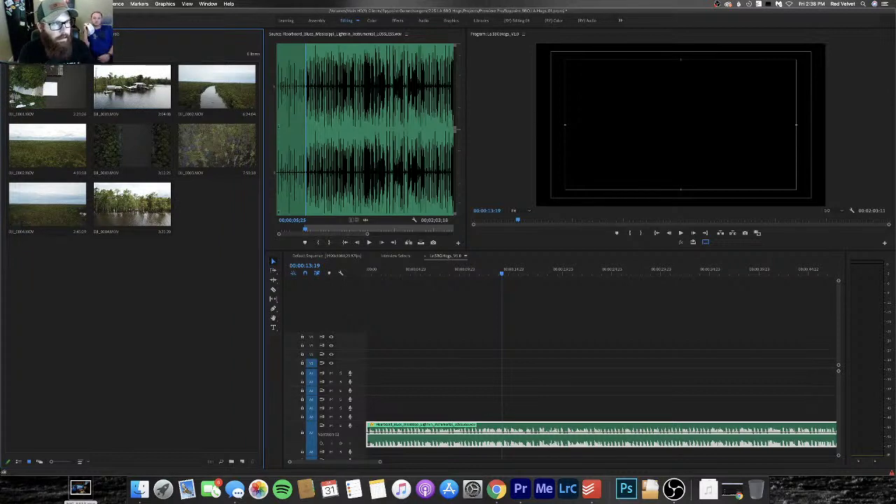
click(110, 95)
double_click(110, 95)
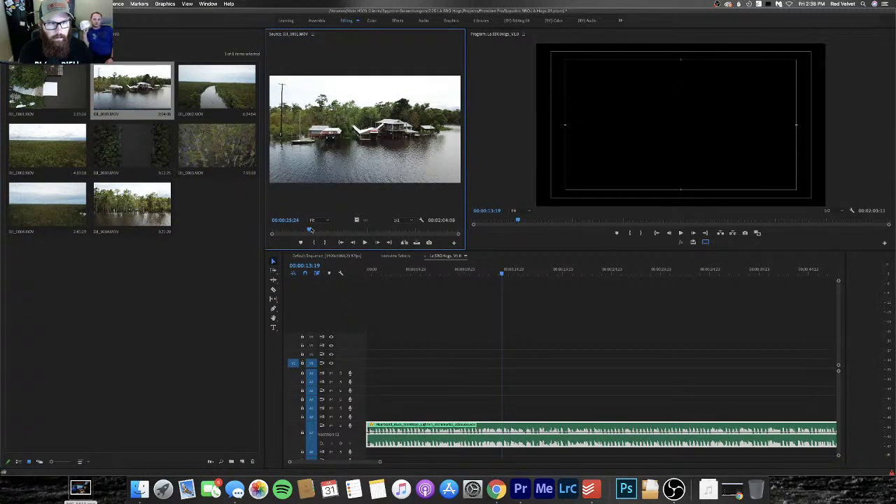
Mark a range of about 7 seconds from 00:00:38:13 in DJI_0001.MOV and place its video on V1 at the sequence start
mouse_move(322, 233)
mouse_down()
mouse_move(269, 231)
mouse_move(312, 229)
mouse_up()
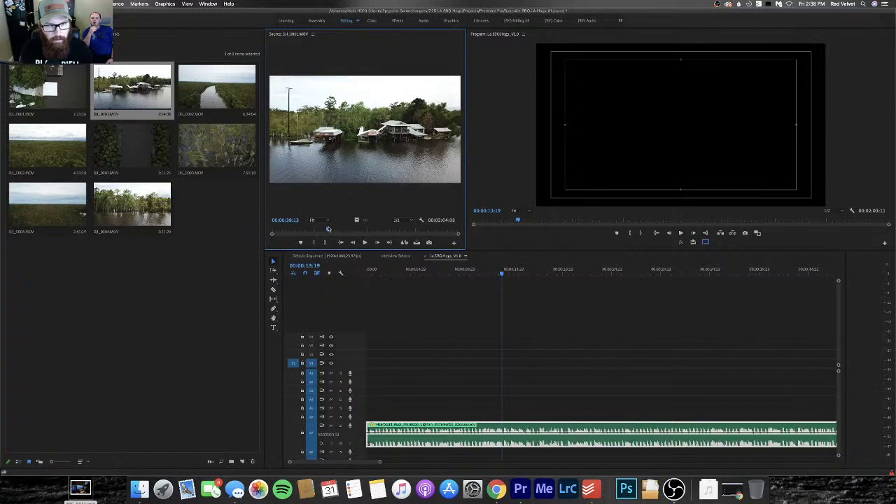
key(i)
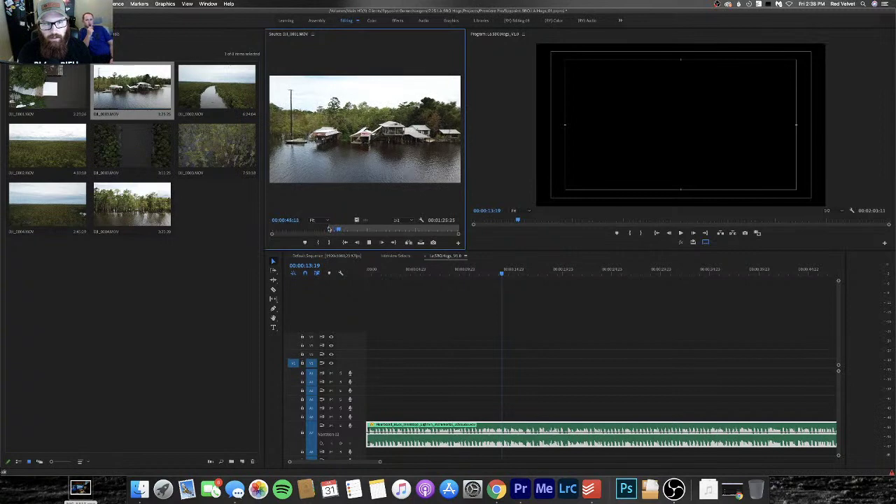
key(o)
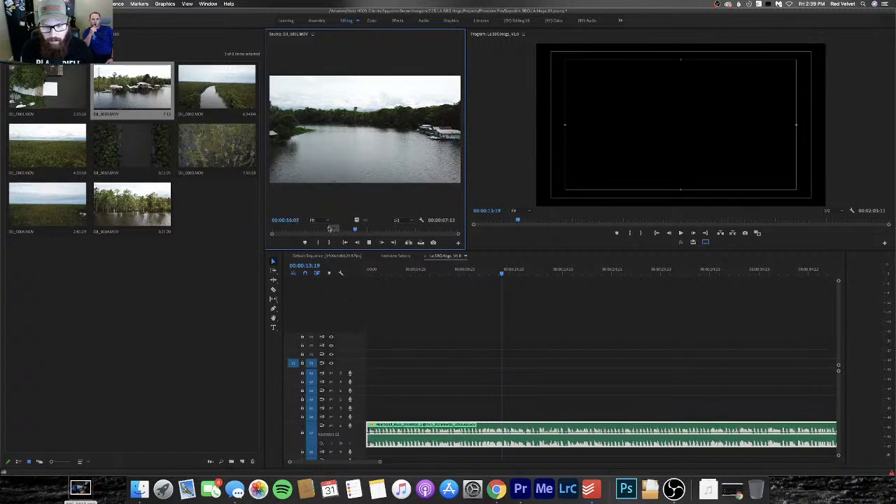
drag(357, 221, 370, 367)
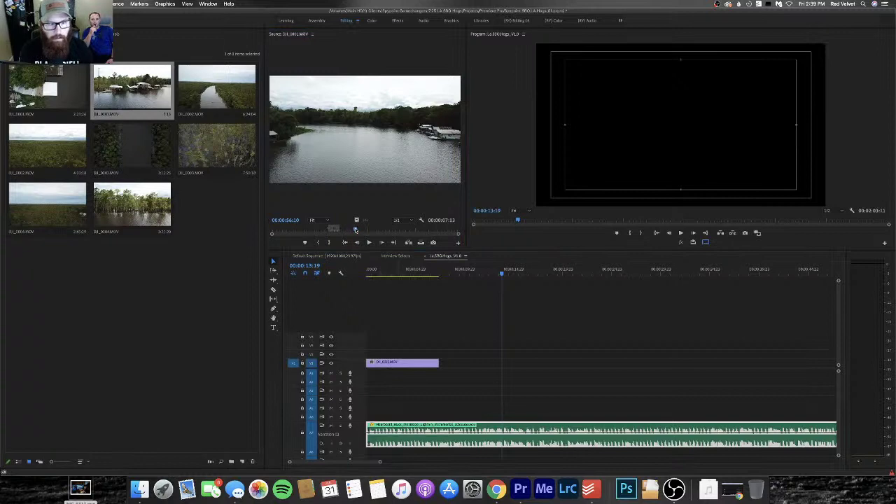
Mark a second range of about 13 seconds in DJI_0001.MOV, where the drone flies from the river over the trees
drag(355, 229, 407, 231)
key(o)
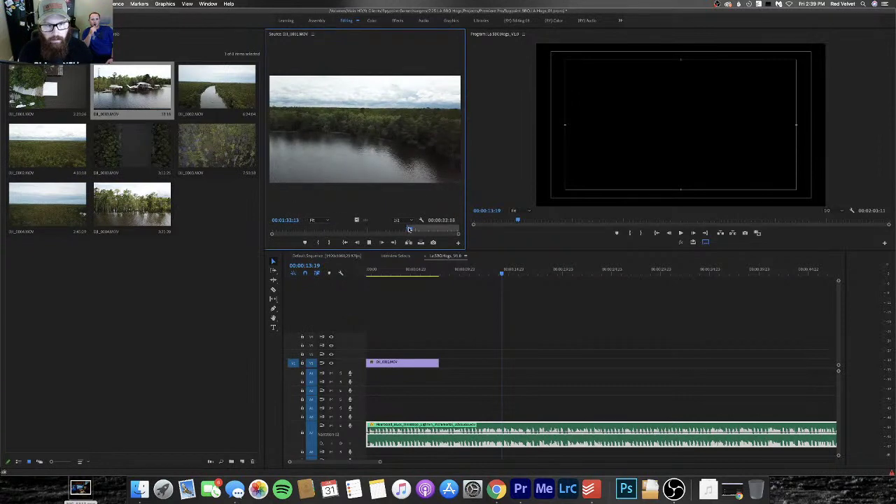
key(l)
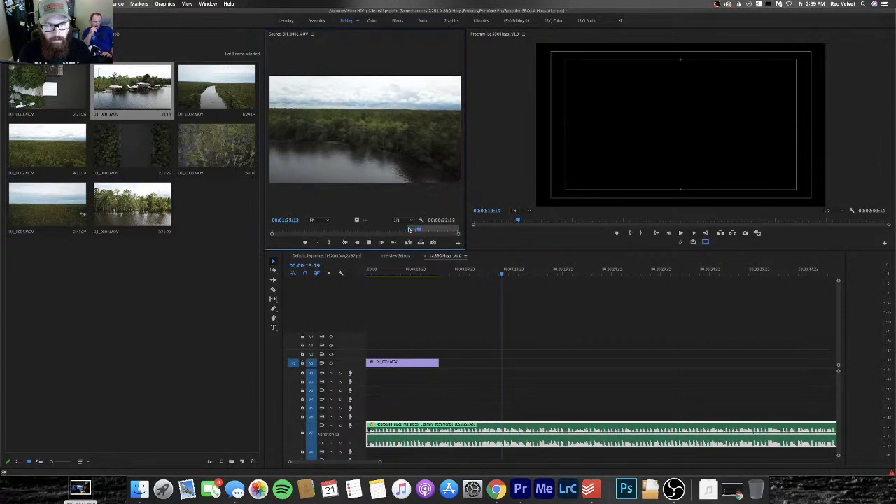
key(i)
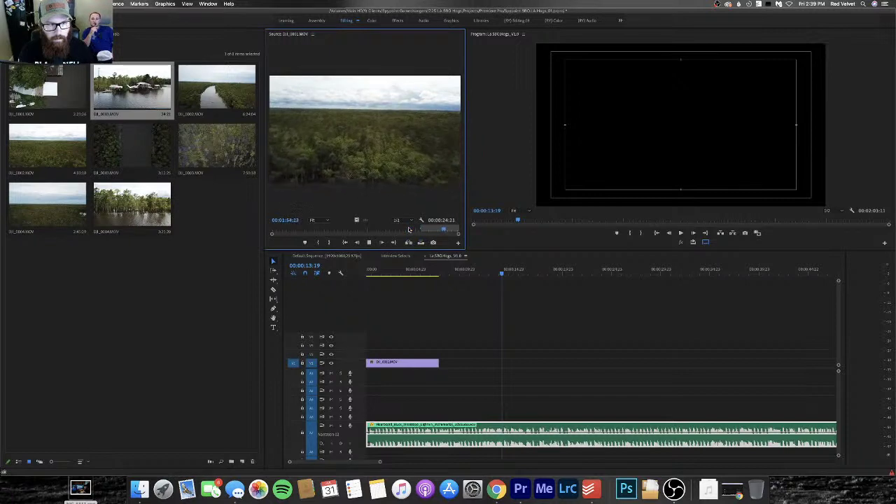
key(k)
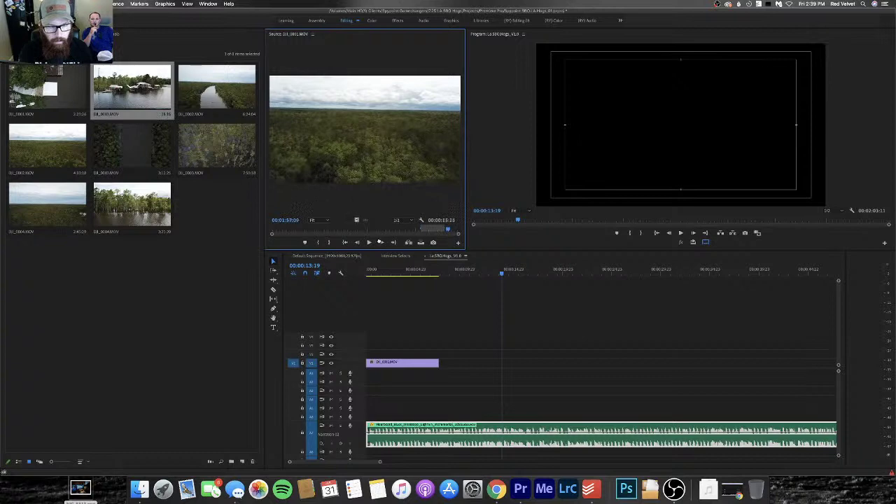
Place the marked DJI_0001.MOV range directly after the first clip on V1 and expand the track to show thumbnails
drag(364, 140, 445, 367)
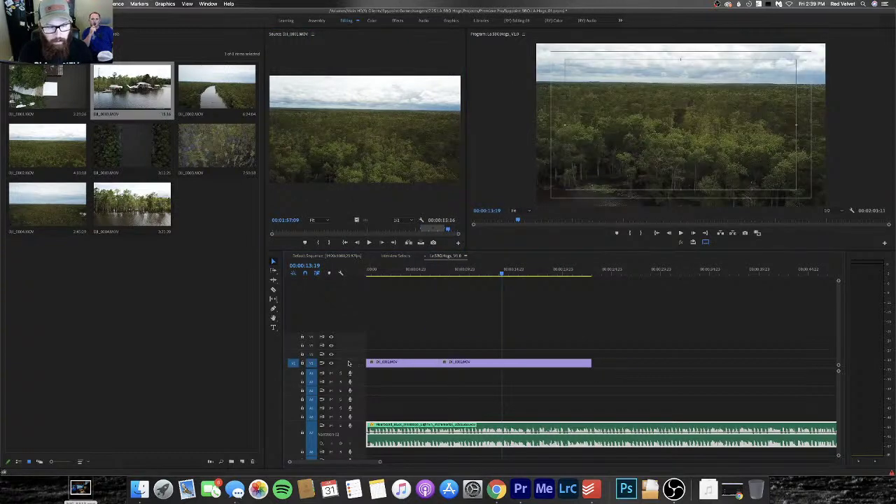
double_click(348, 363)
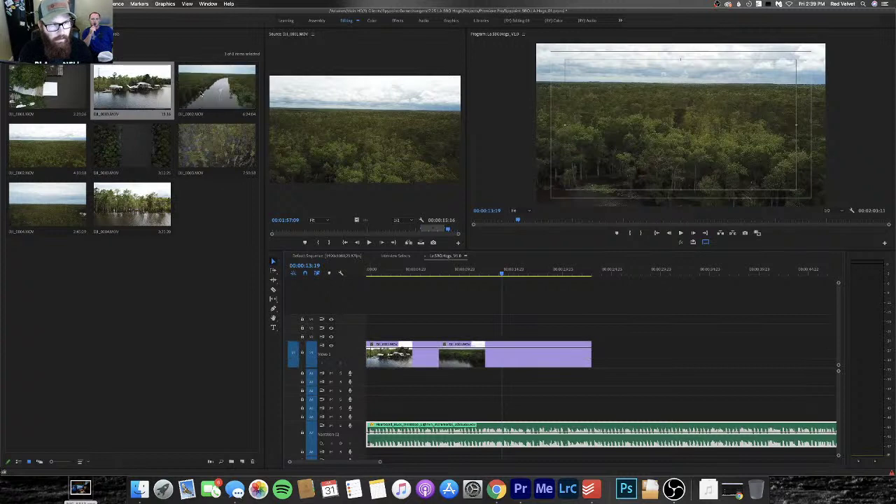
Skim the DJI_0002.MOV river clip in a widened Source monitor, followed by the overhead river clip DJI_0003.MOV
double_click(198, 94)
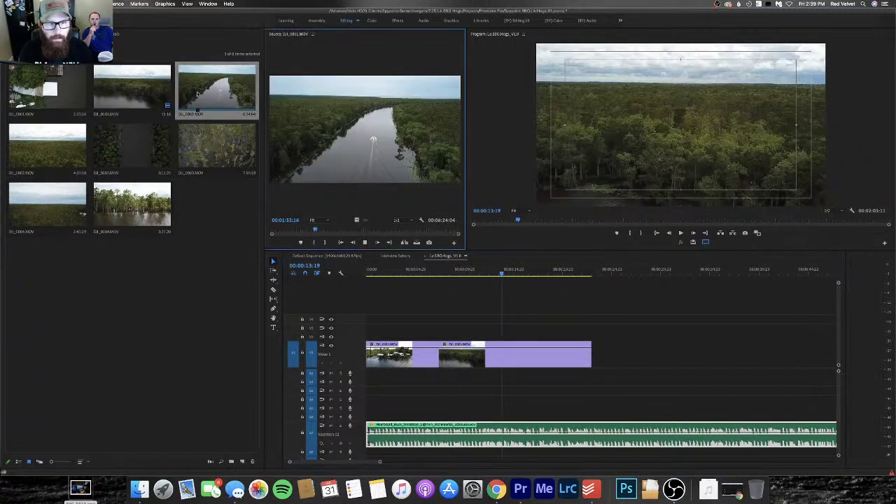
drag(466, 189, 493, 189)
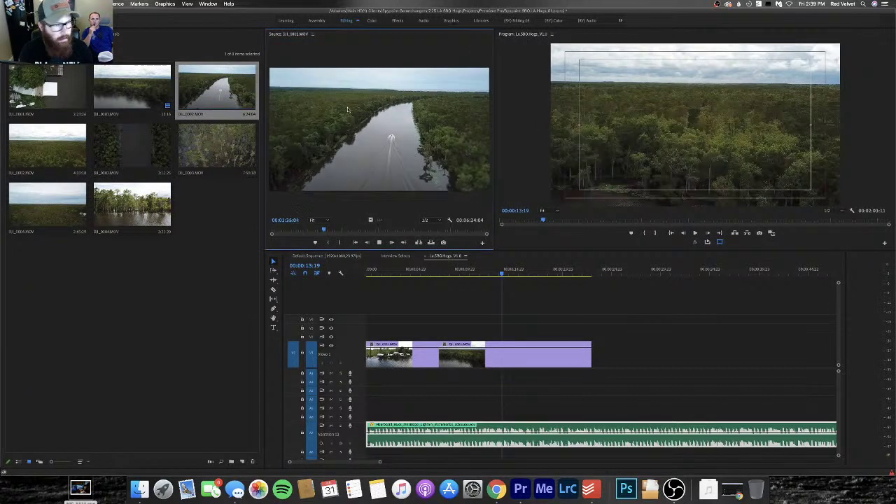
click(342, 230)
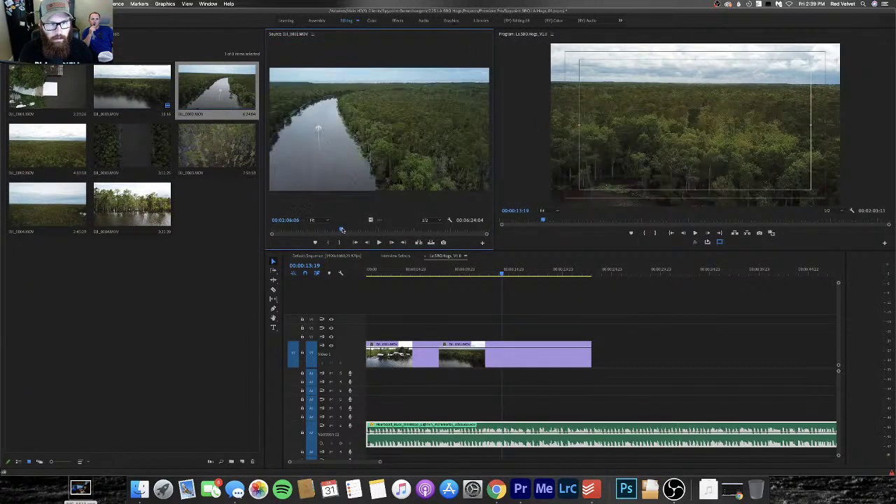
drag(342, 230, 393, 232)
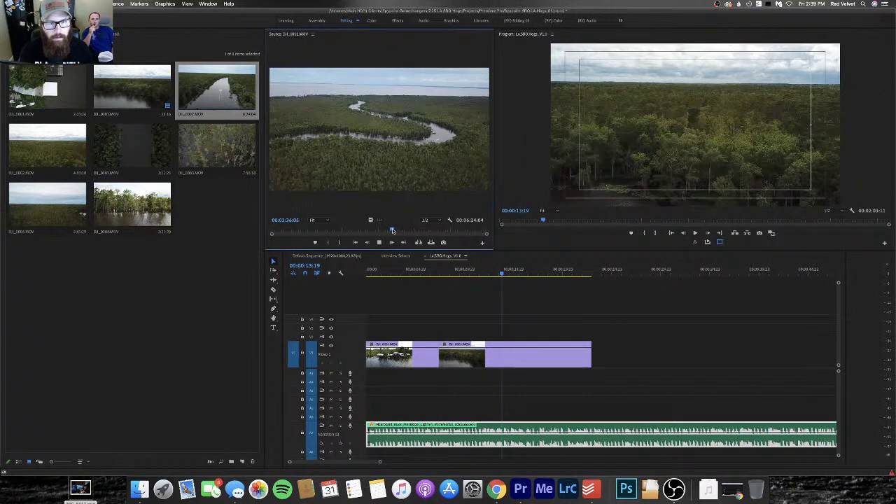
drag(394, 231, 487, 229)
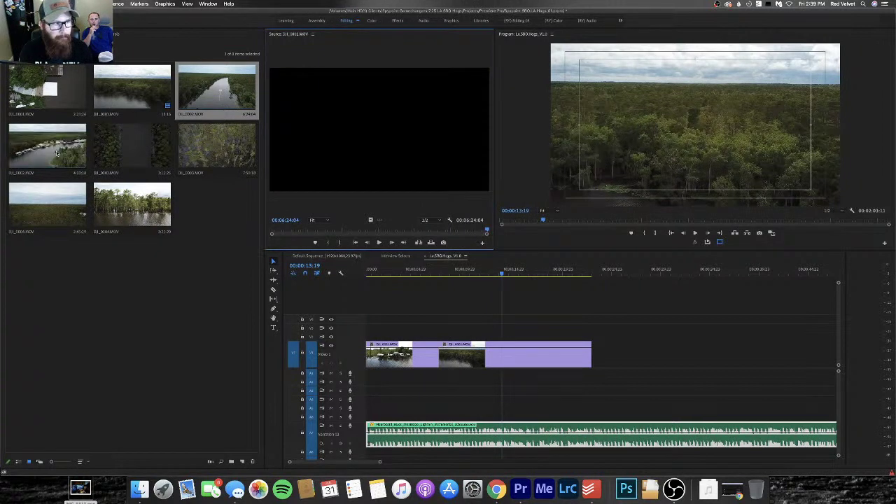
double_click(106, 156)
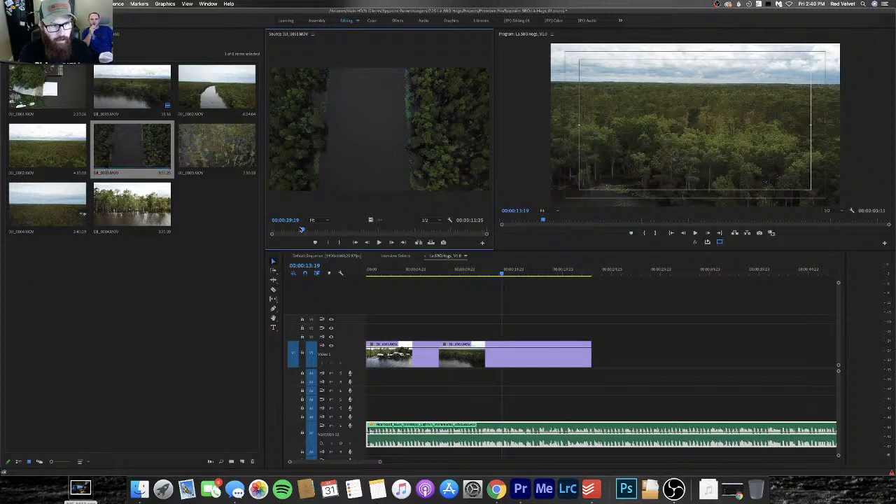
drag(302, 229, 471, 225)
Load the overhead treetop clip DJI_0003.MOV, mark a range of about 31 seconds, and append its video to the V1 clips
click(186, 149)
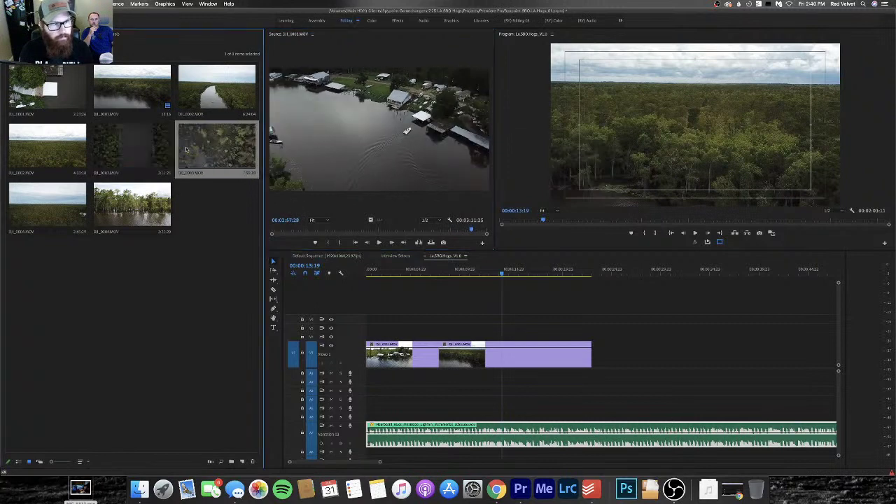
double_click(186, 149)
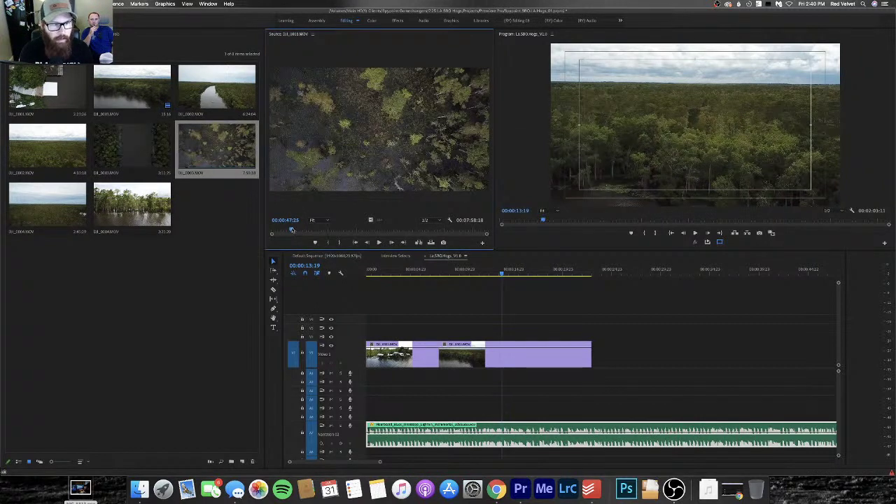
drag(274, 231, 287, 230)
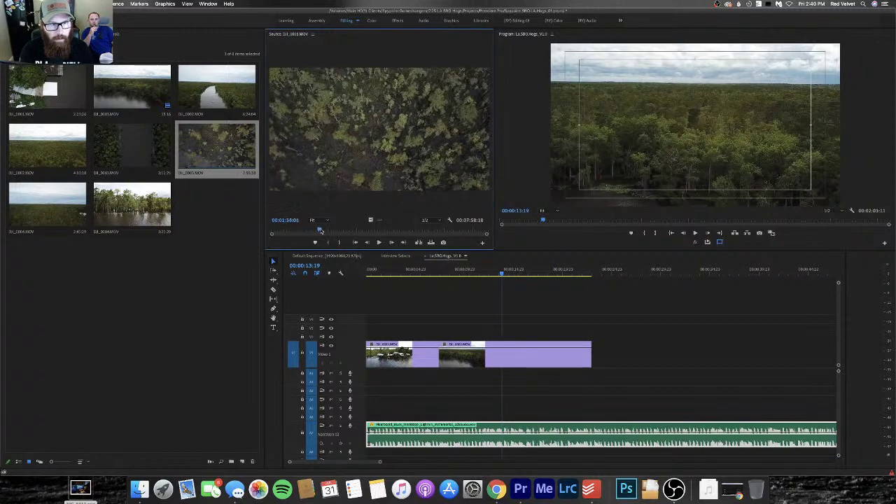
drag(337, 229, 375, 230)
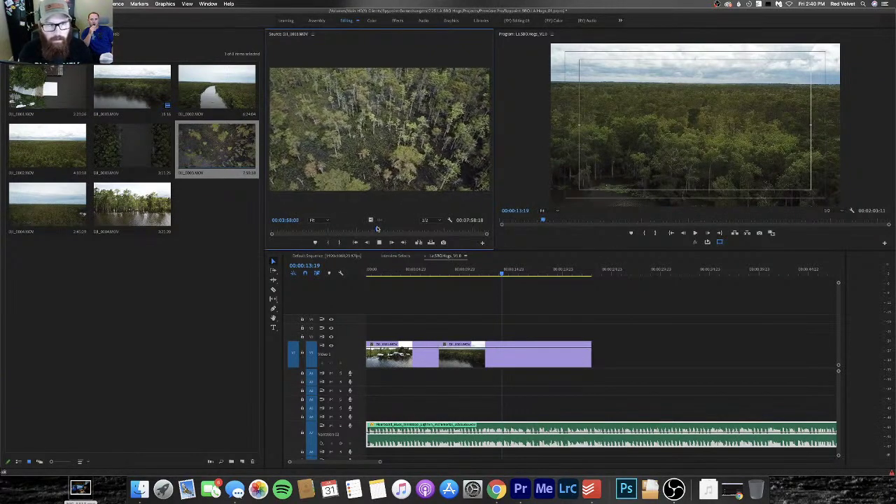
key(i)
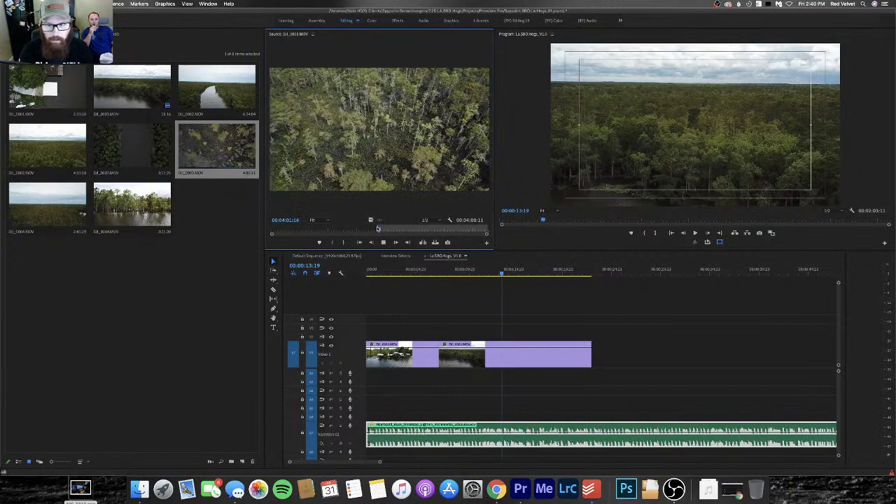
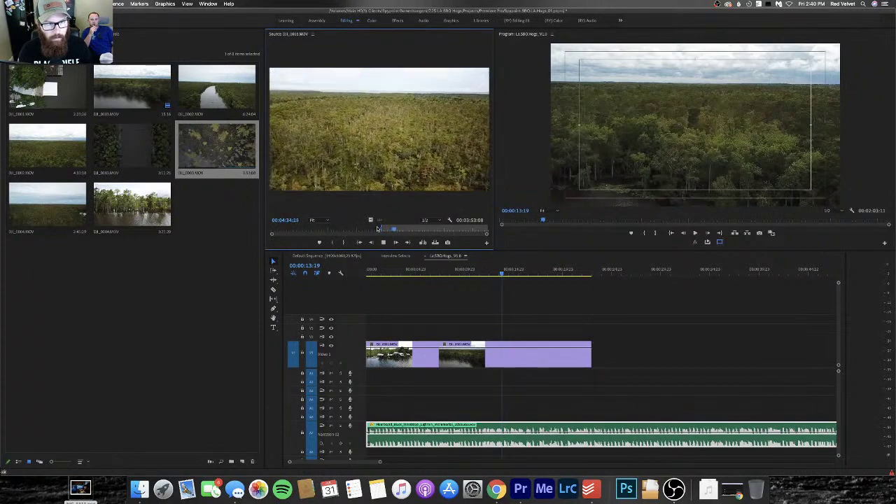
key(i)
drag(369, 219, 595, 353)
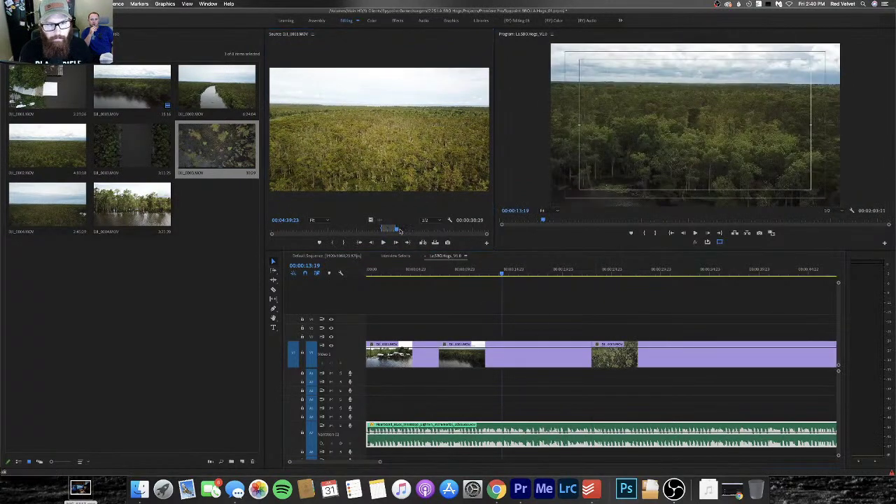
Mark a range of about 7.5 seconds in DJI_0003.MOV from about 00:05:16, showing the riverside house, and append its video on V1
click(410, 230)
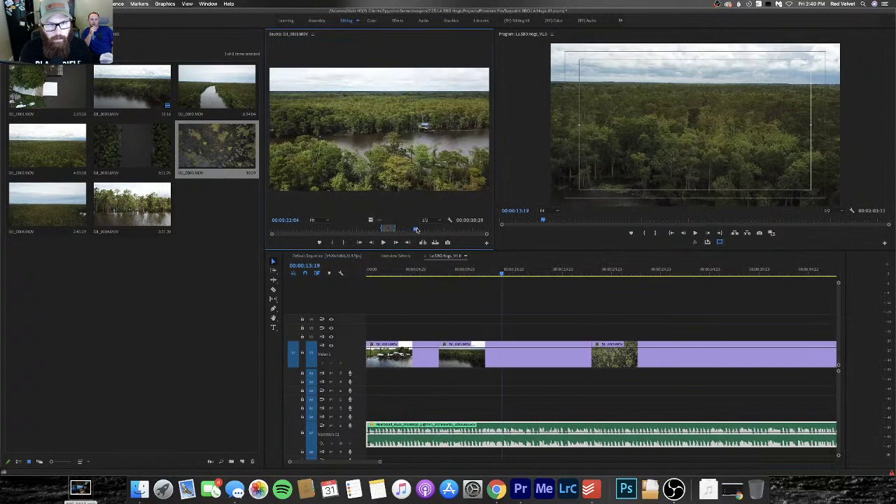
drag(416, 230, 413, 230)
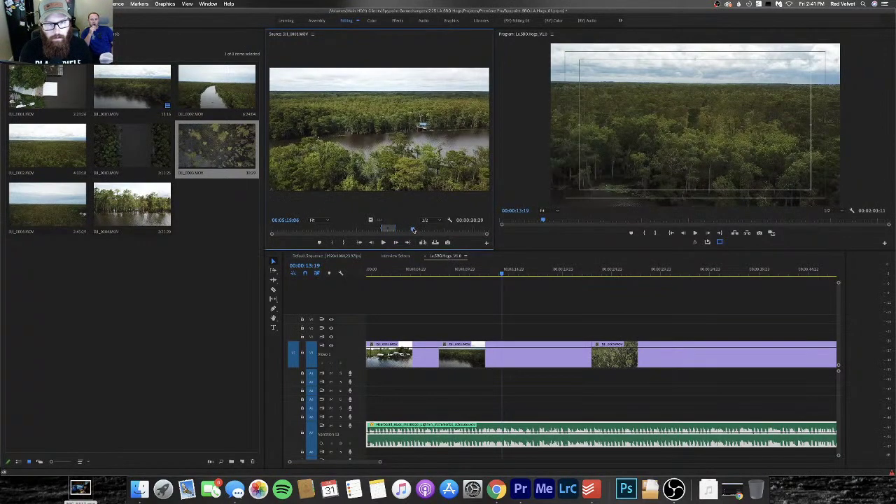
key(alt+x)
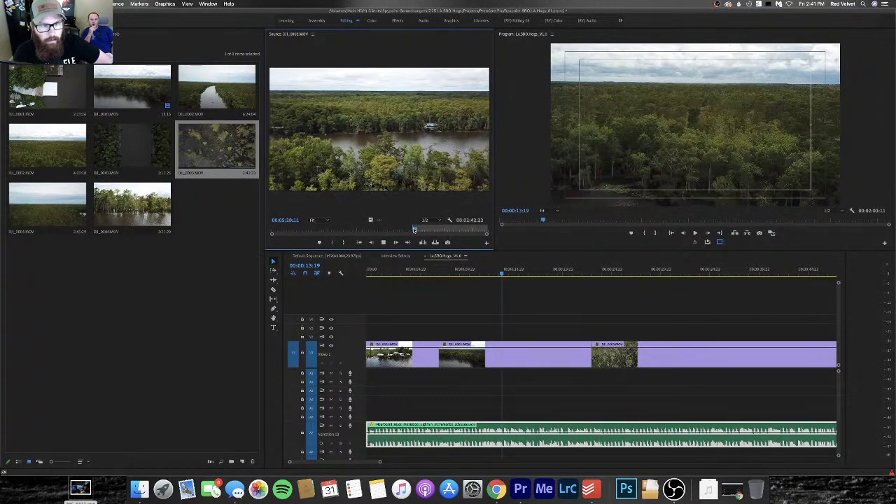
key(i)
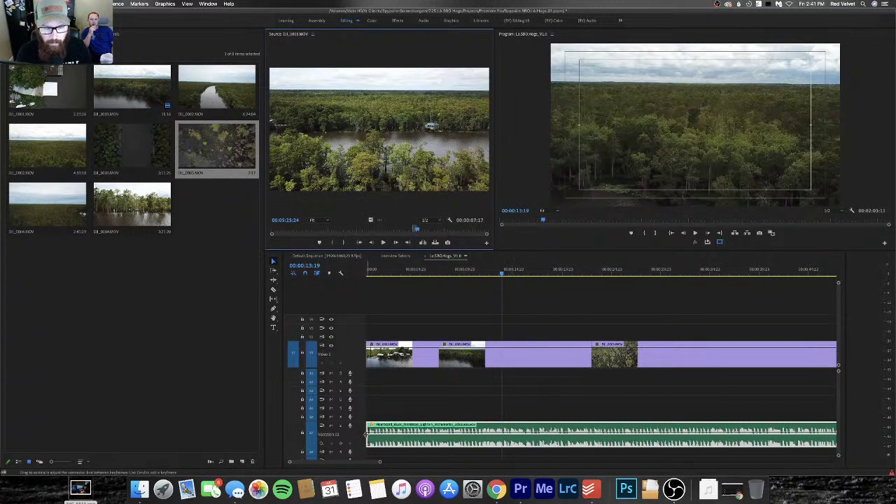
drag(365, 462, 398, 462)
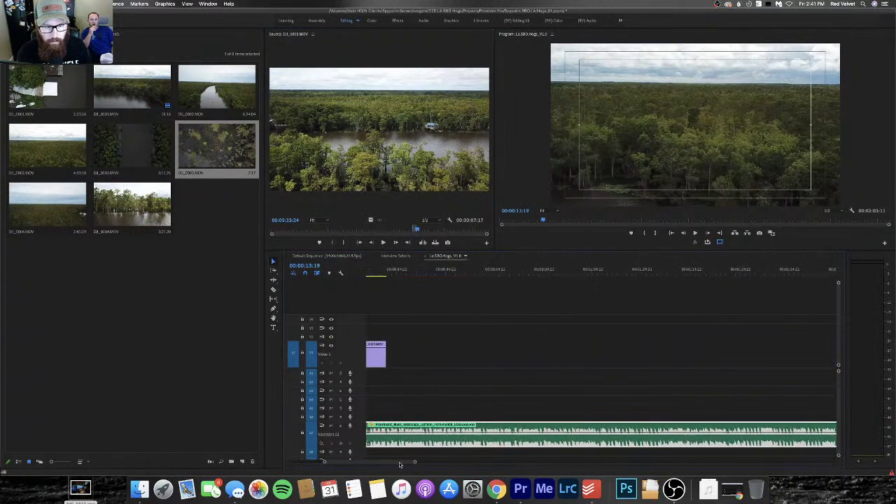
drag(371, 220, 404, 351)
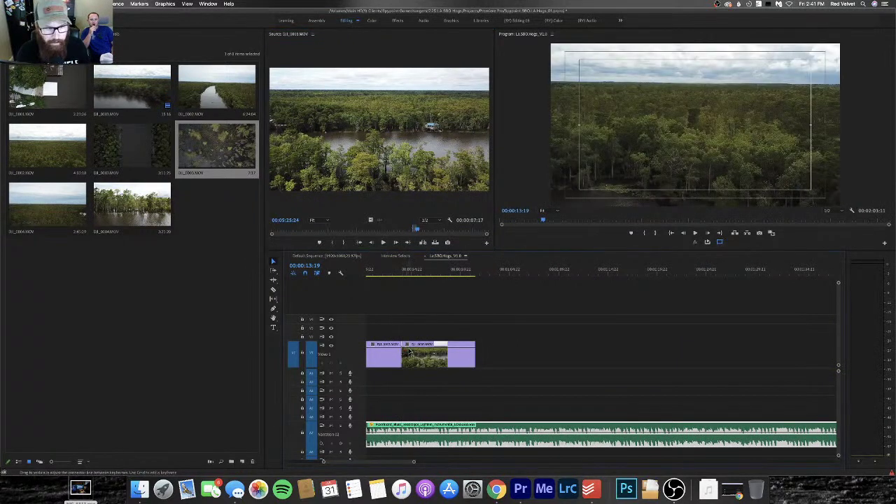
drag(418, 230, 477, 230)
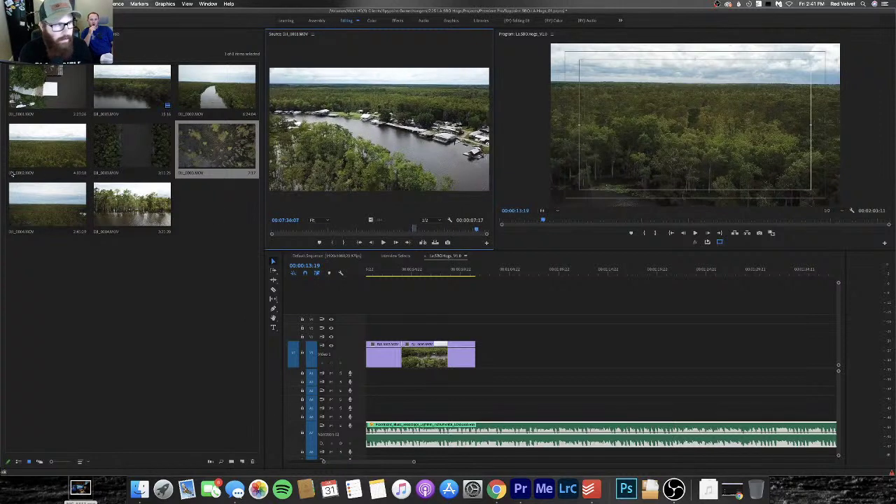
Load the DJI_0004.MOV clip of the winding river, mark a 7-second range from about 00:01:02, and append its video on V1
click(22, 214)
double_click(22, 214)
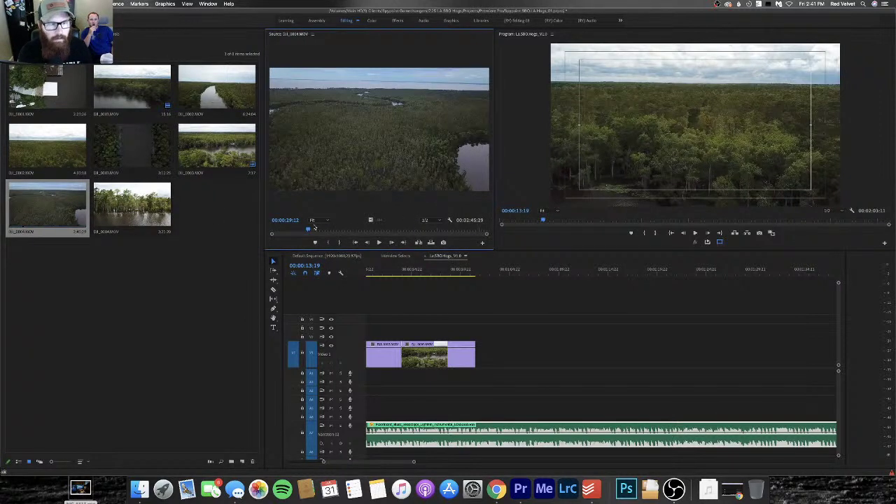
drag(270, 230, 347, 229)
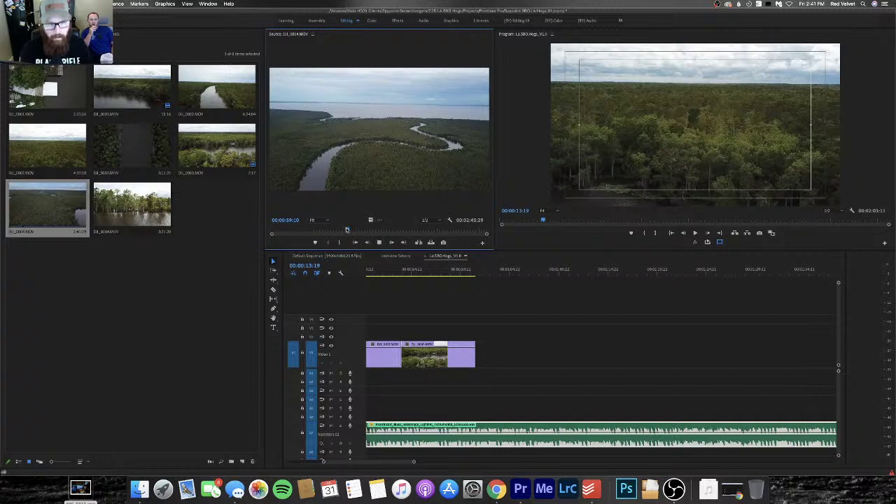
key(space)
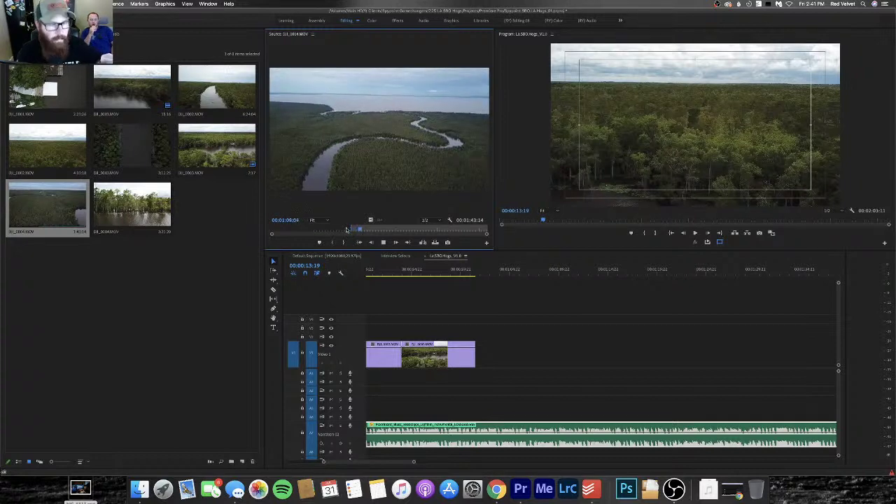
key(space)
key(o)
drag(367, 222, 483, 359)
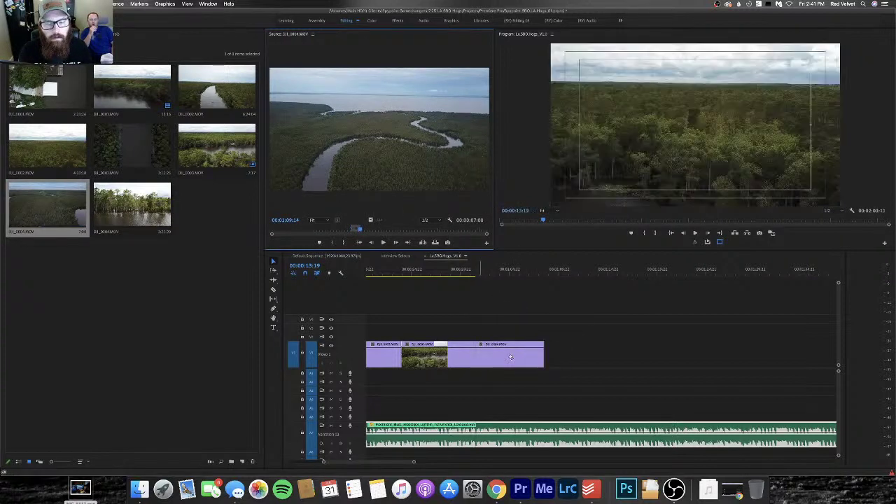
Mark a range of about 6 seconds from 00:00:29:17 in the DJI_0004.MOV clip of waterside trees and append its video on V1
drag(360, 230, 484, 231)
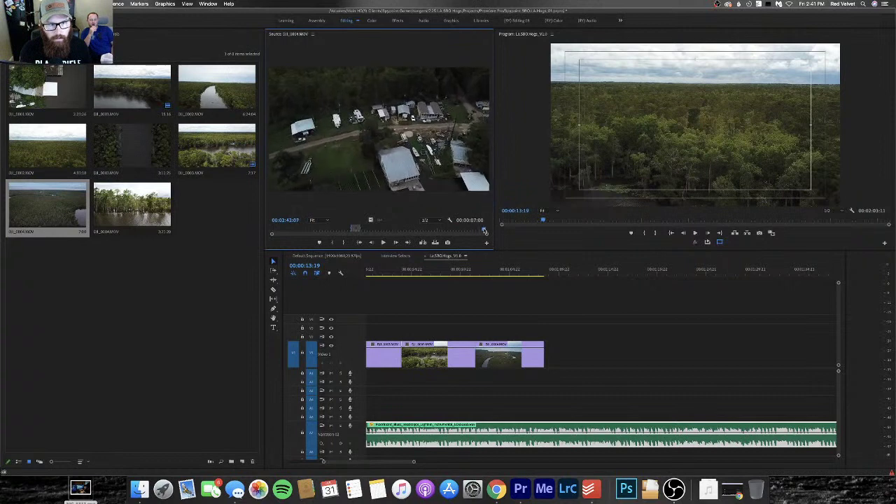
double_click(101, 205)
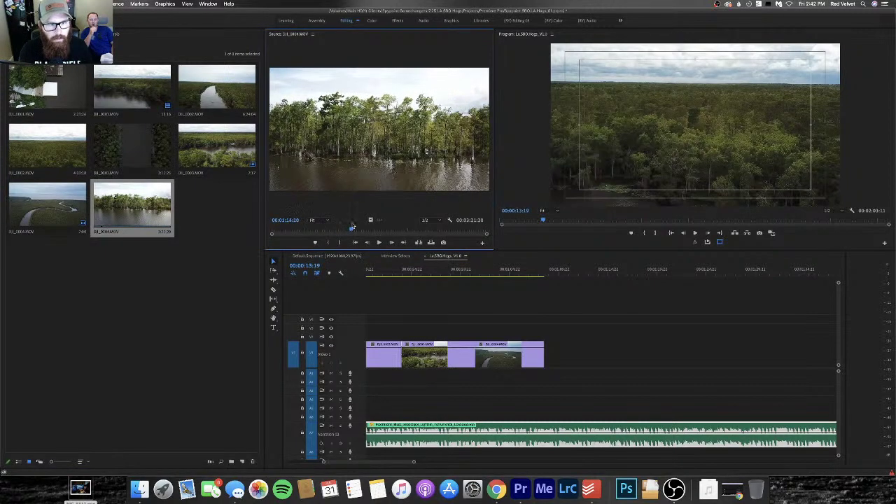
drag(357, 225, 375, 226)
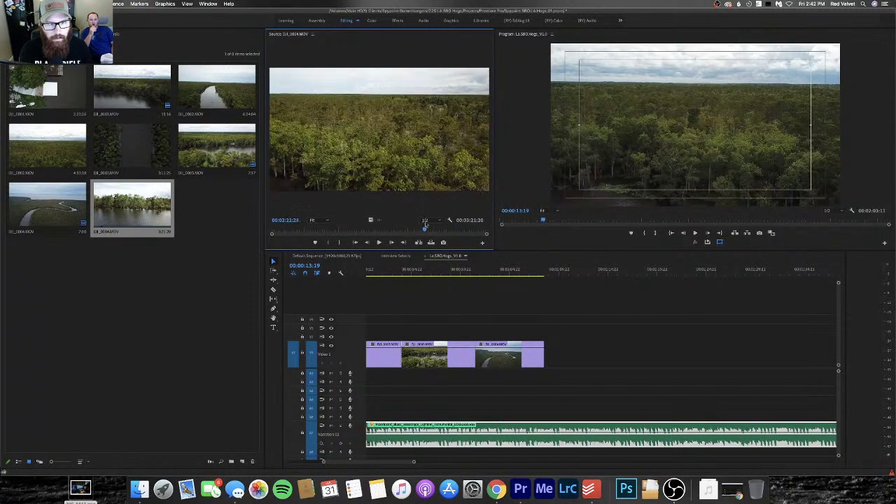
drag(431, 225, 389, 226)
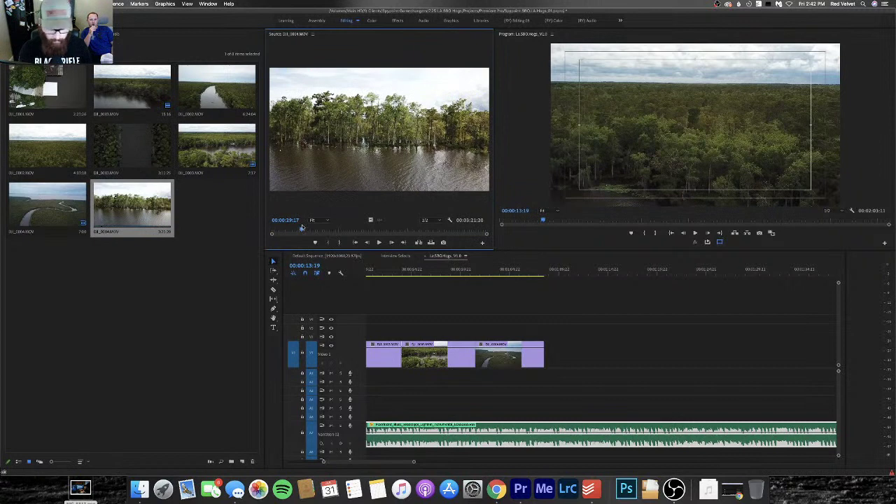
key(alt+i)
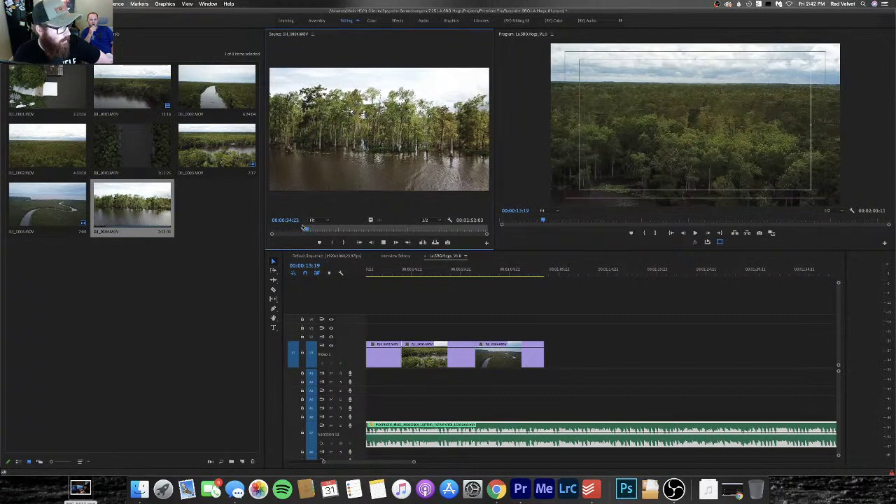
key(o)
key(space)
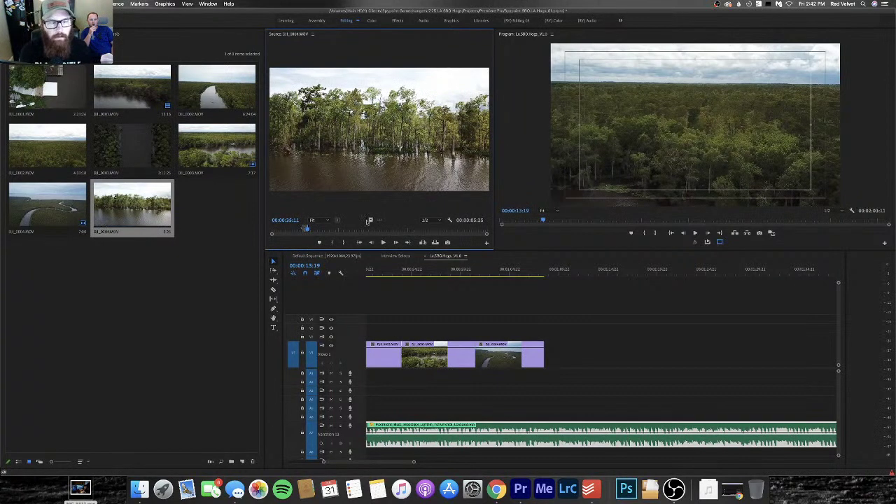
drag(379, 128, 546, 353)
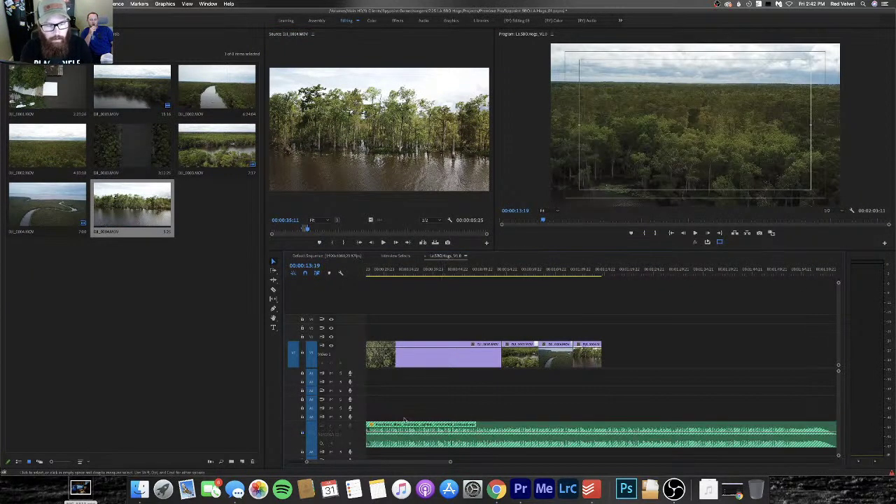
Fit all the placed drone clips in the timeline view and return the playhead to the sequence start
key(=)
key(=)
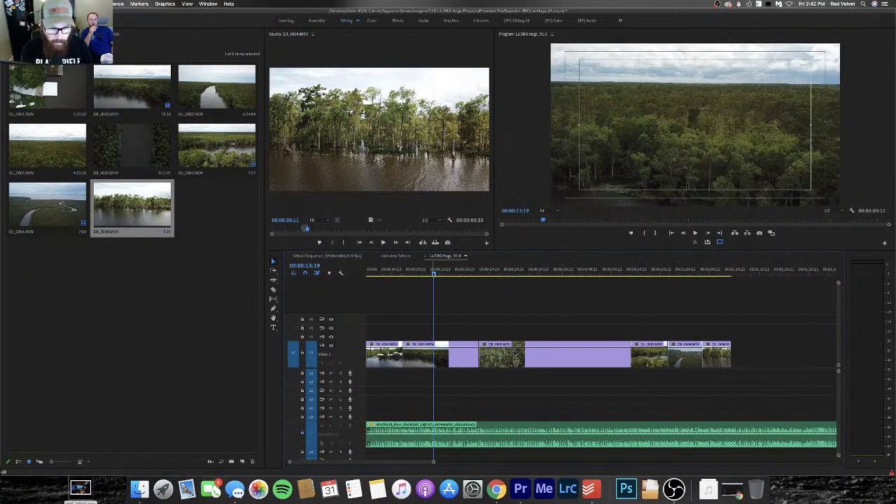
key(Home)
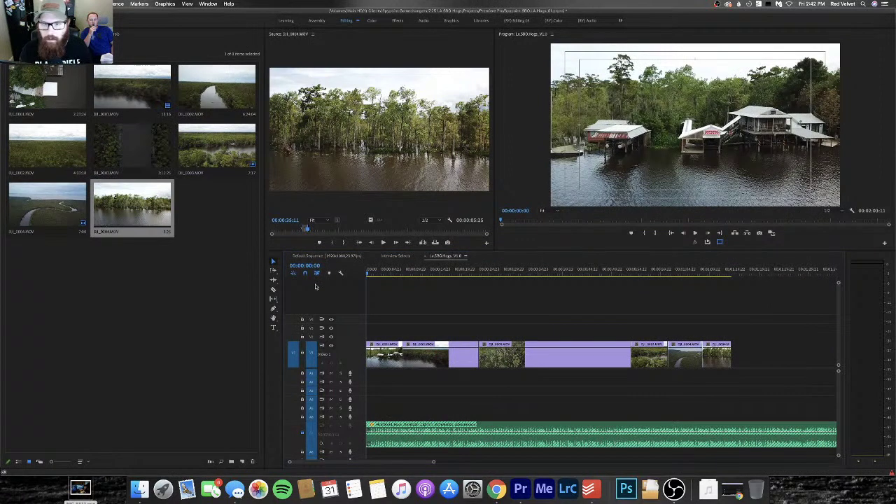
Move the opening riverside house clip and the DJI_0003.MOV distant-house clip to the end of the V1 edit
drag(386, 358, 777, 355)
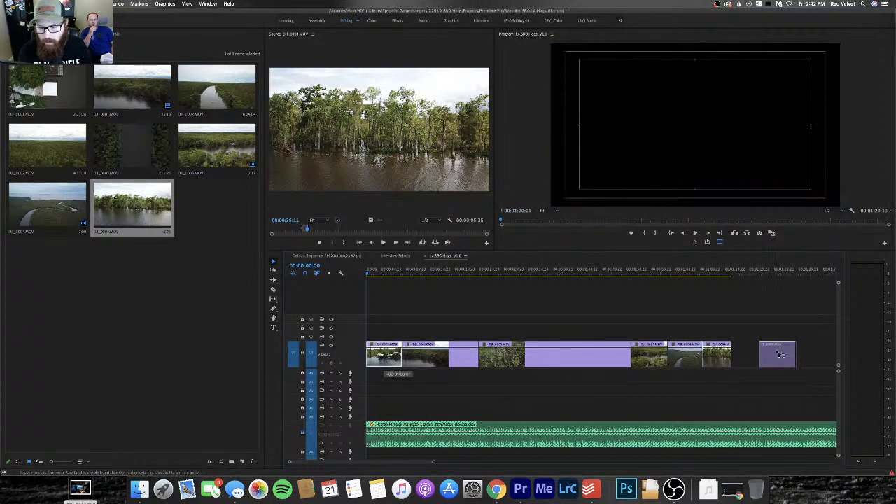
click(399, 272)
drag(399, 272, 651, 286)
drag(650, 358, 820, 356)
drag(664, 272, 481, 298)
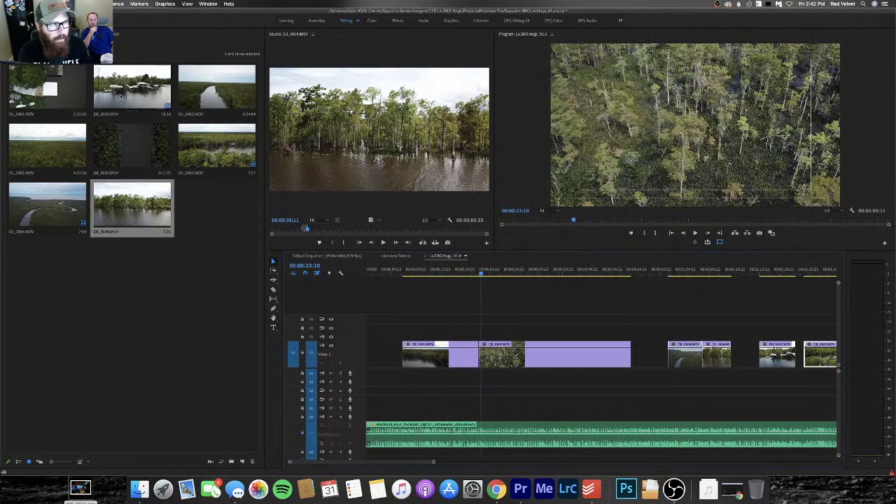
Mark about 5.5 seconds of the winding river in DJI_0002.MOV from about 00:03:17 and place its video at the sequence start on V1
double_click(217, 96)
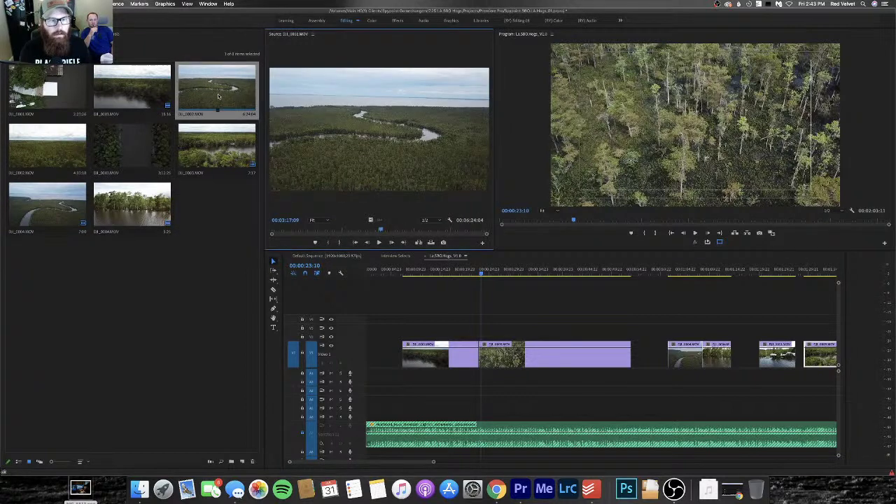
key(space)
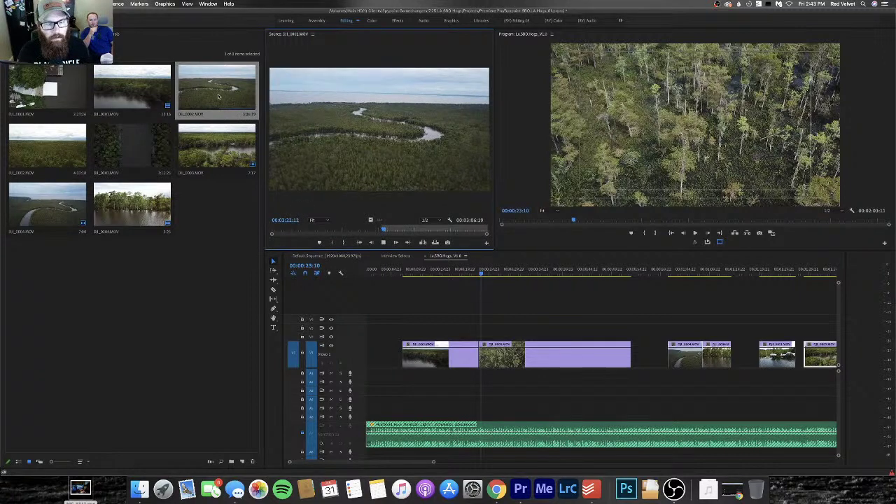
click(218, 96)
drag(455, 309, 580, 355)
drag(383, 228, 366, 355)
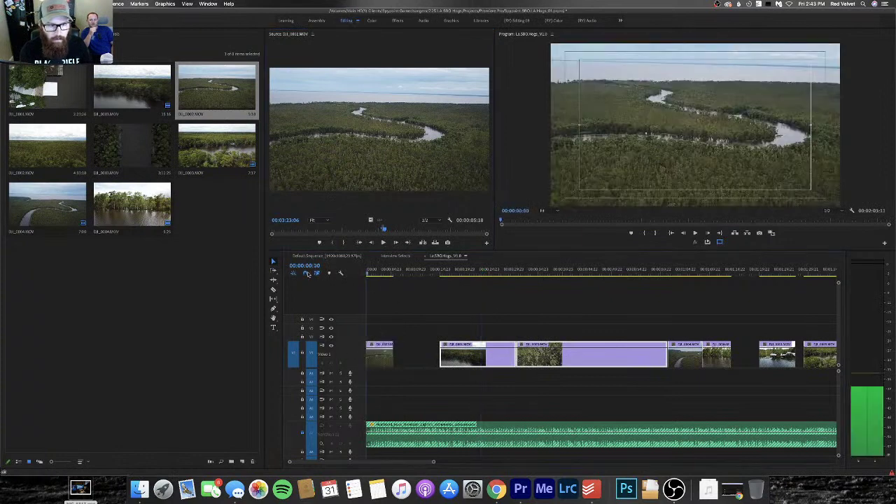
Play the opening against the music and trim the end of the first river clip to 00:00:03:06
key(Home)
key(XF86AudioRaiseVolume)
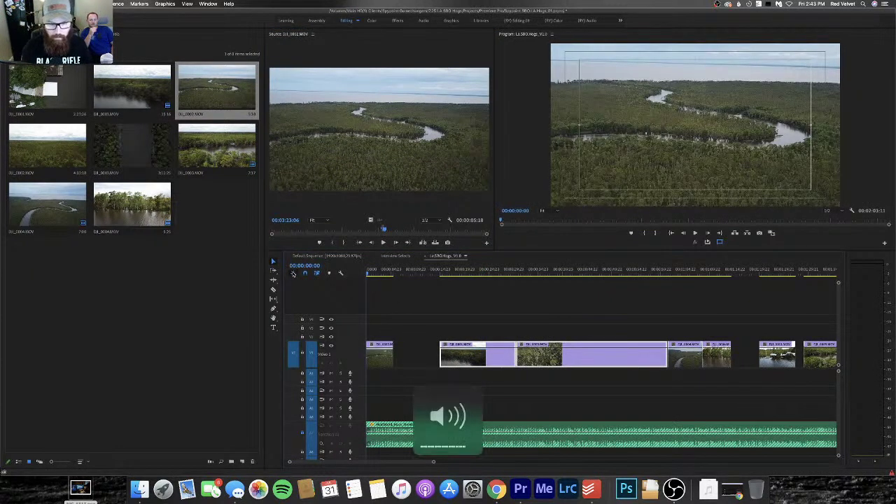
key(space)
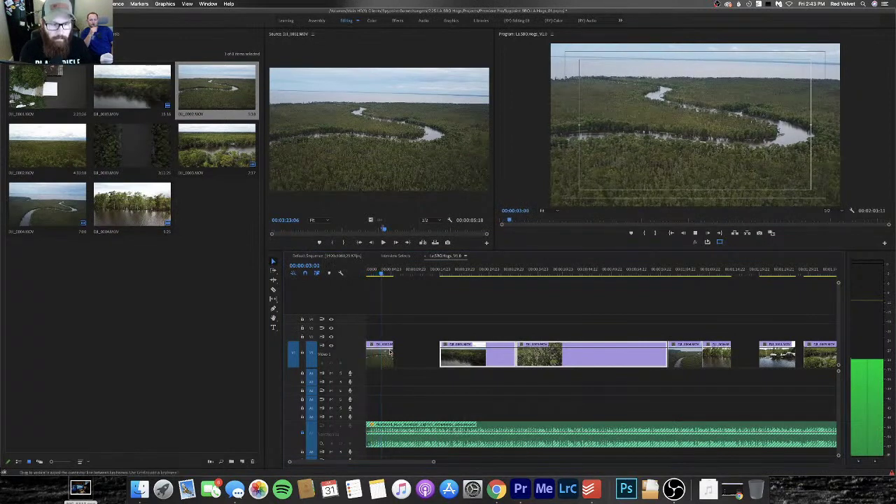
key(space)
drag(392, 355, 381, 354)
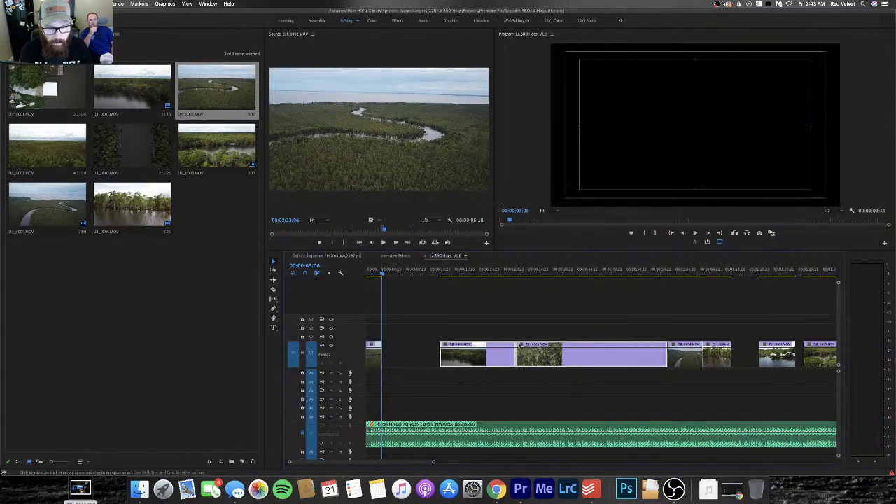
Delete the DJI_0004.MOV winding-river clip at about 00:01:05 from V1
click(450, 273)
drag(450, 273, 689, 279)
click(685, 357)
key(Delete)
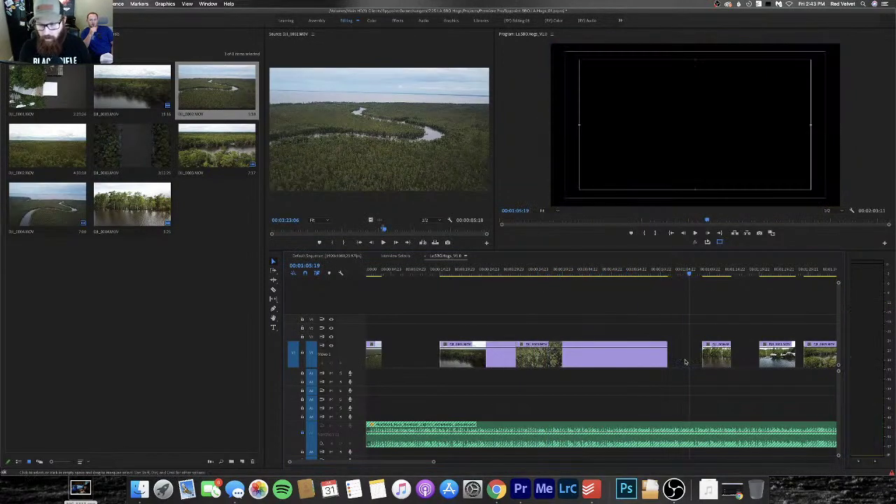
Delete the last V1 clip, the wide forest shot with a distant house across the river at about 00:01:33
key(minus)
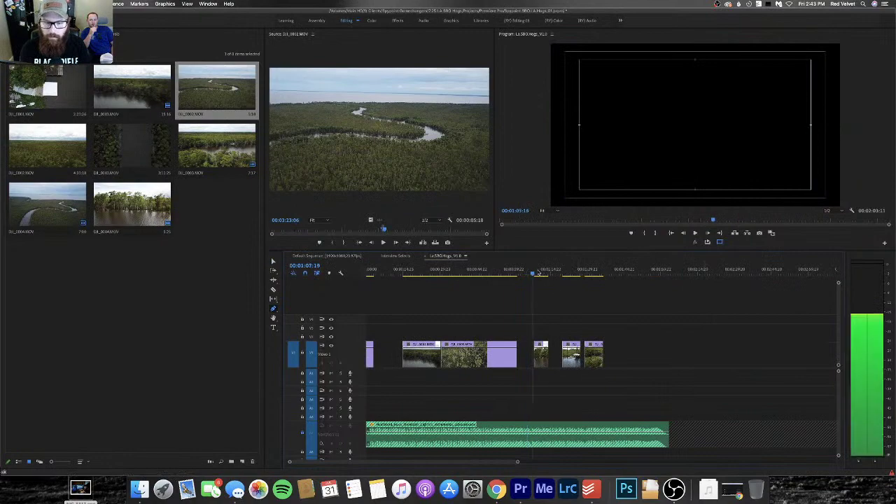
click(539, 273)
drag(539, 273, 596, 366)
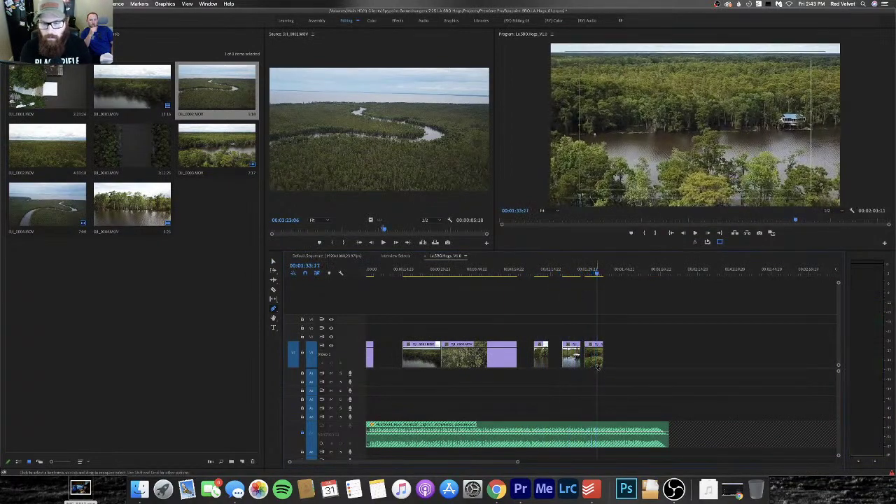
click(595, 357)
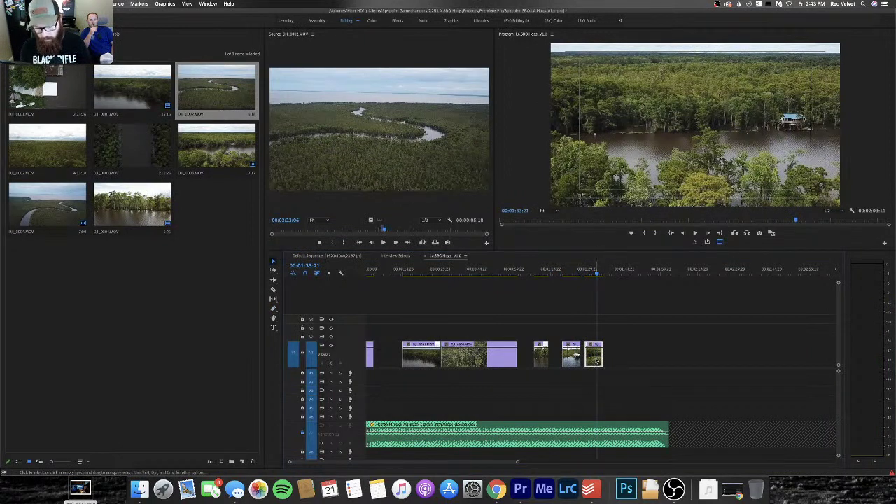
key(Delete)
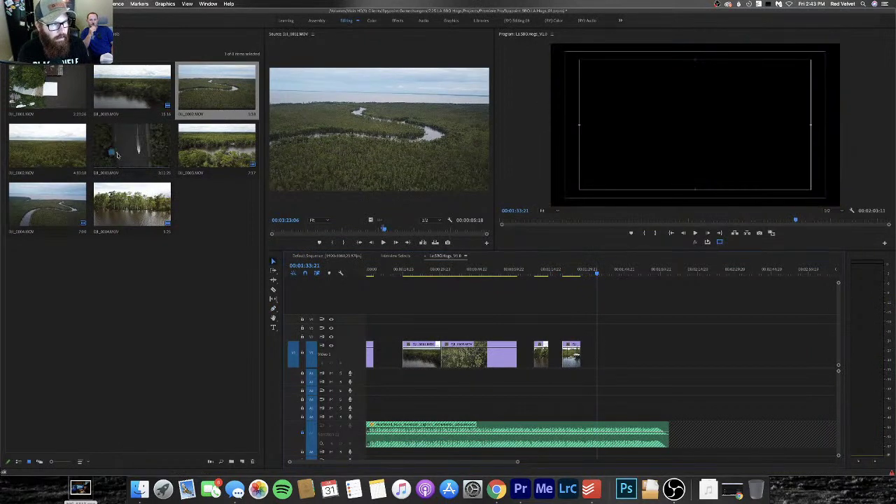
Replace the marked range in DJI_0003.MOV with about 5.5 seconds of overhead trees from about 00:00:48 and place it after the opening clip
double_click(194, 155)
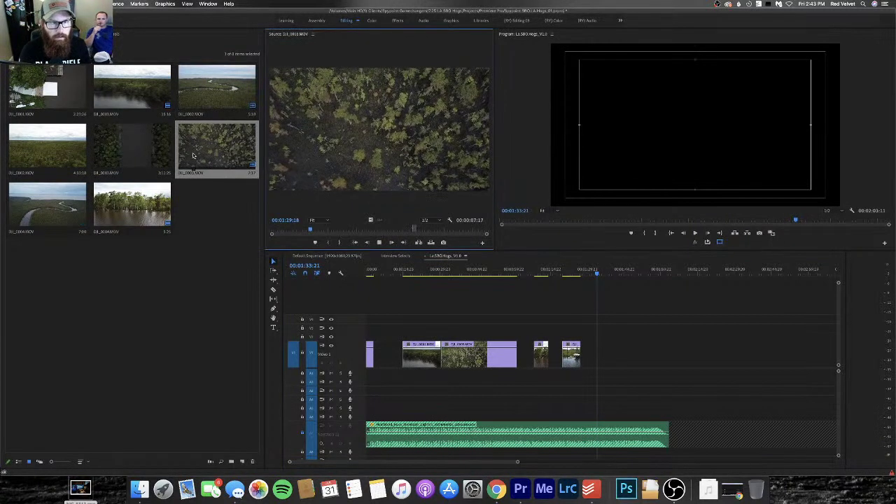
key(space)
key(j)
key(k)
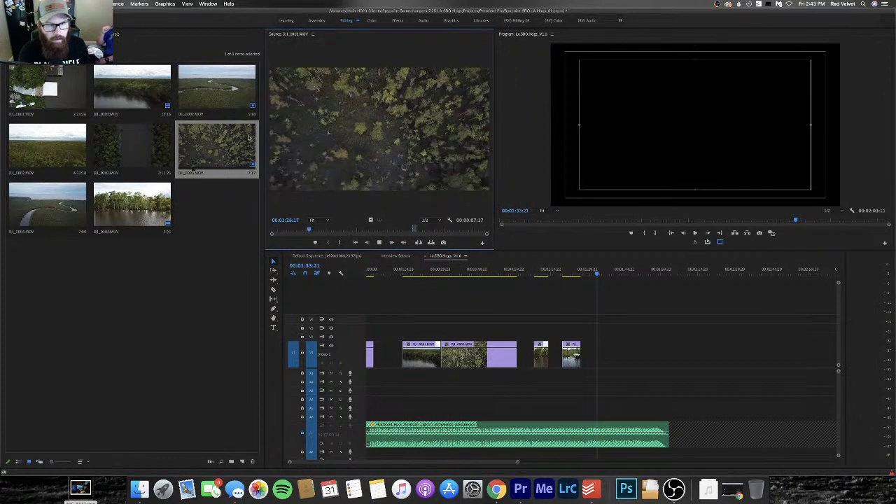
mouse_move(278, 231)
mouse_down()
mouse_move(271, 229)
mouse_move(284, 229)
mouse_up()
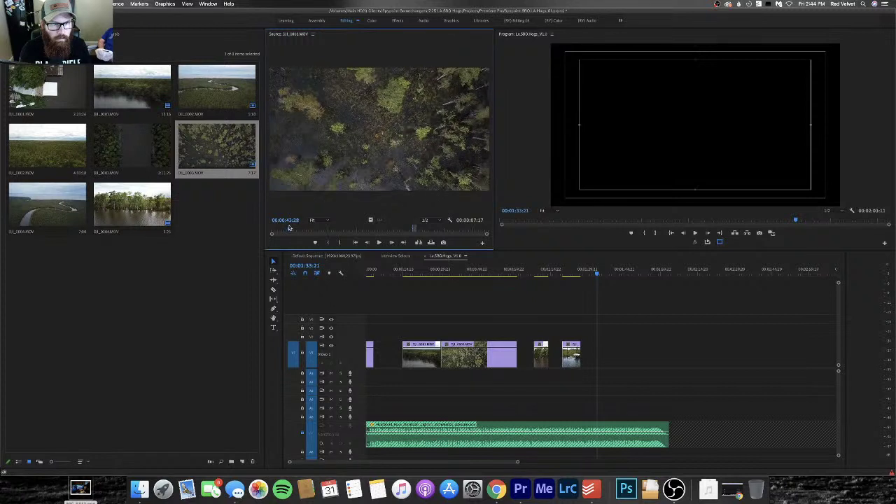
key(alt+x)
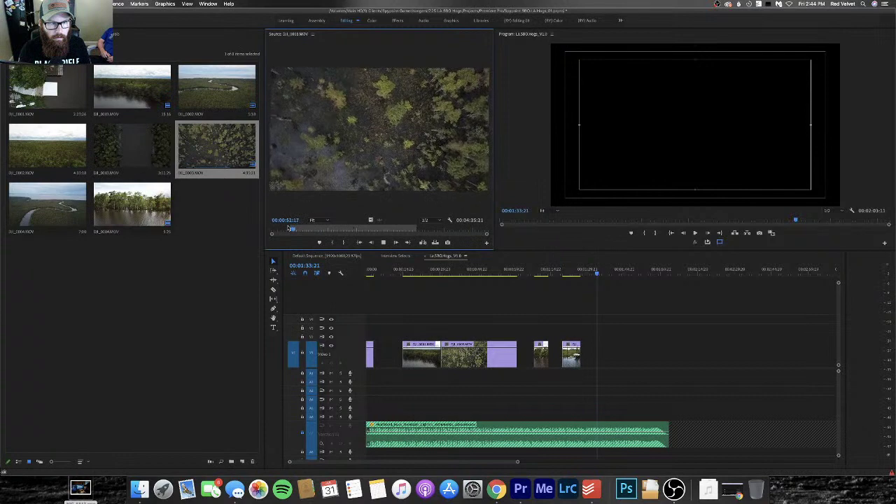
key(space)
drag(373, 353, 387, 353)
Play the cut into the overhead tree clip and set that clip's scale to 75
key(Home)
key(space)
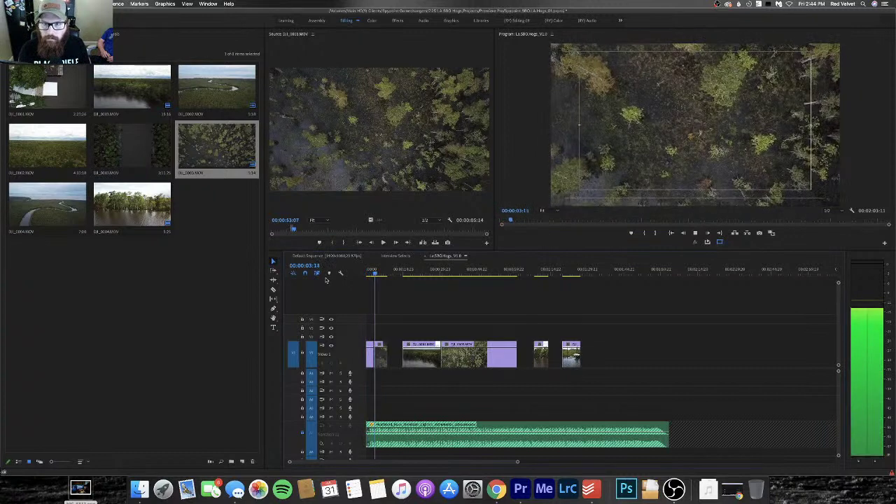
key(space)
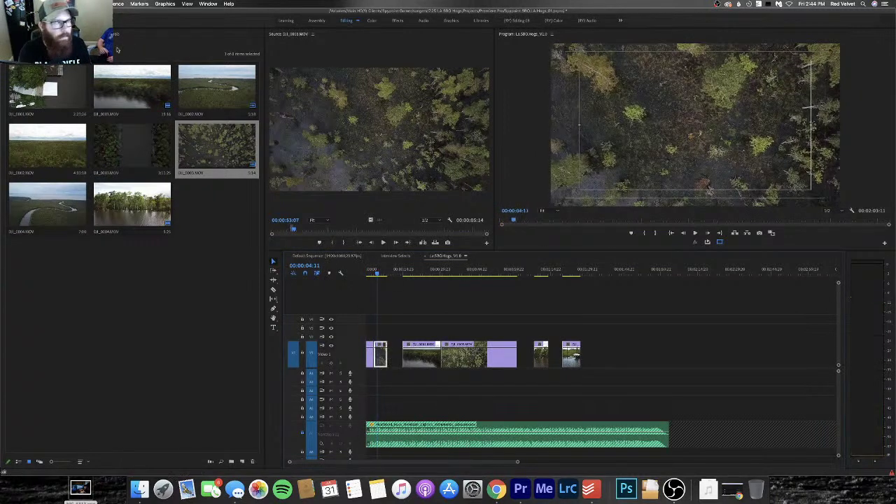
click(119, 33)
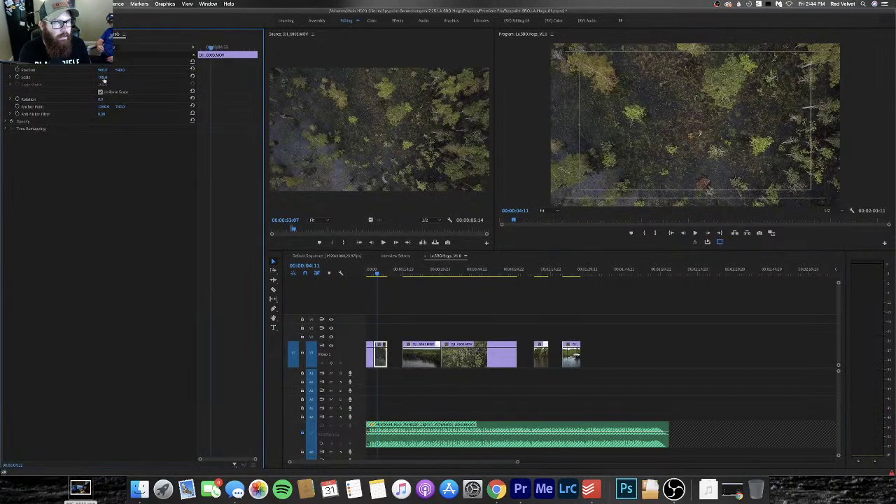
key(Return)
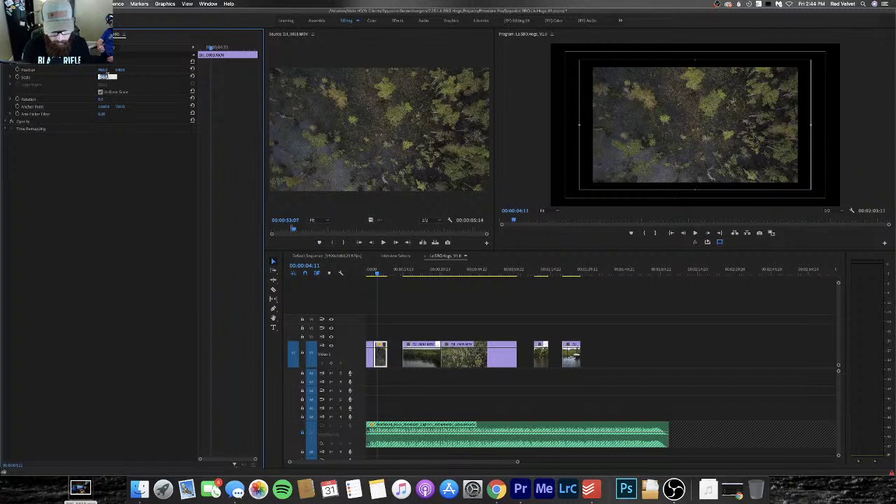
text(75)
key(Return)
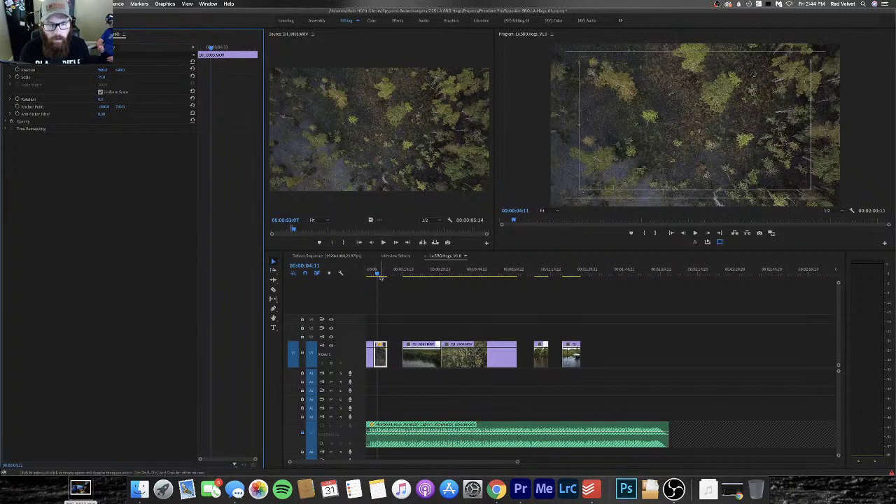
Set the scale of the opening winding-river clip to 75
click(371, 273)
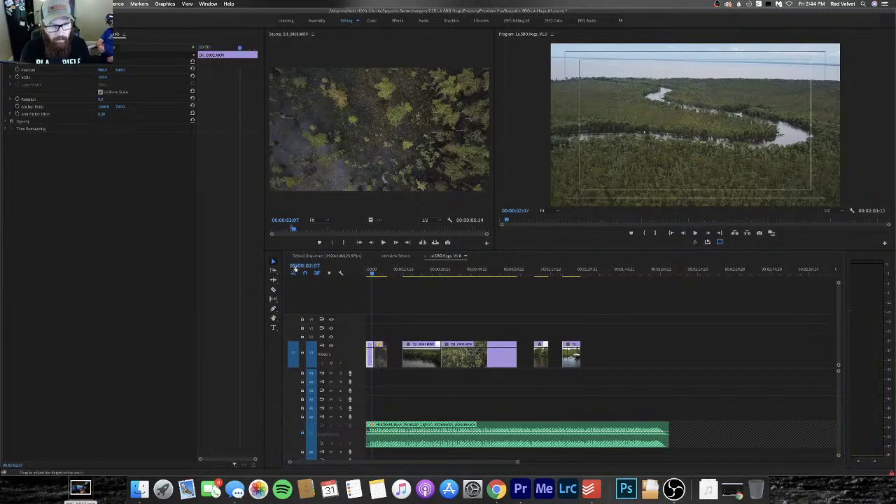
click(106, 77)
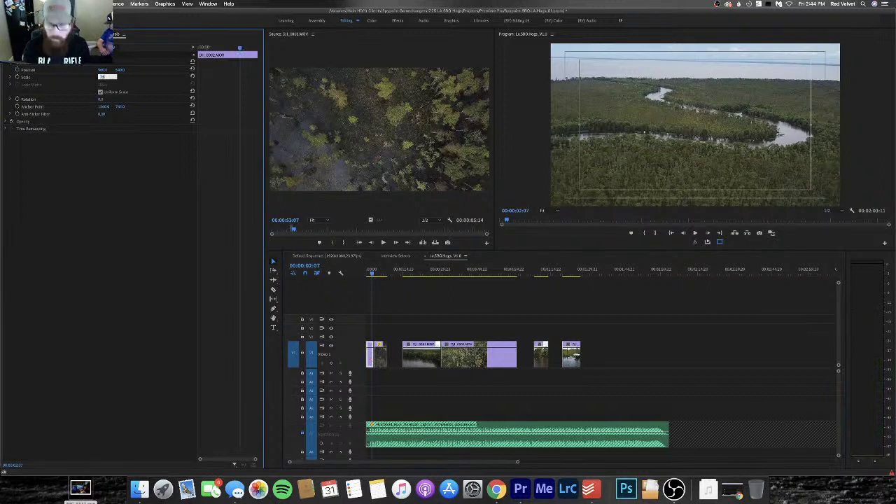
text(75)
key(Return)
Trim the overhead tree clip to end at 00:00:06:01 and place the riverside house clip directly after it, moving the longer clips further along
click(368, 271)
key(space)
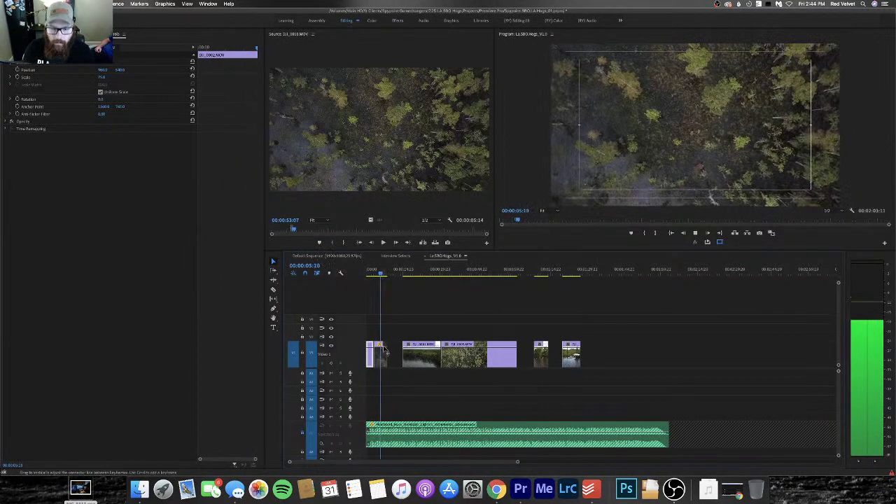
key(space)
drag(384, 353, 518, 365)
mouse_move(412, 353)
mouse_down()
mouse_move(619, 352)
mouse_move(398, 360)
mouse_up()
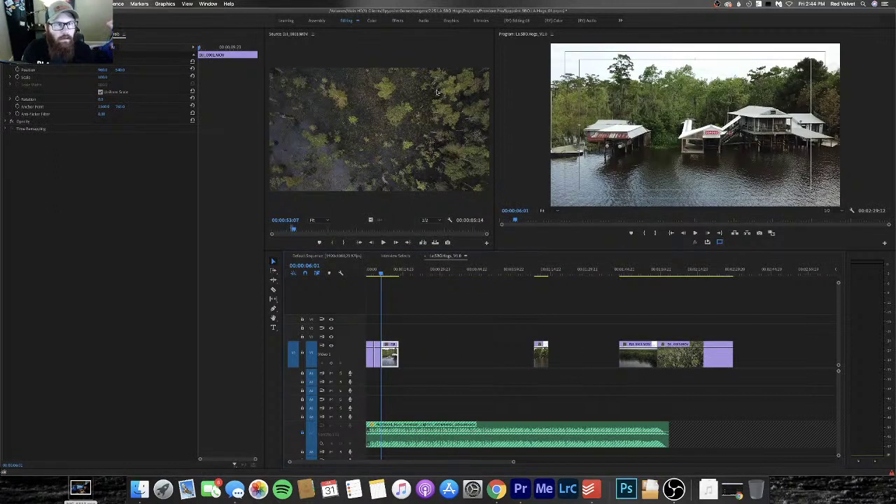
Set the riverside house clip's scale to 80 and shift its picture slightly left and down in the frame
click(105, 76)
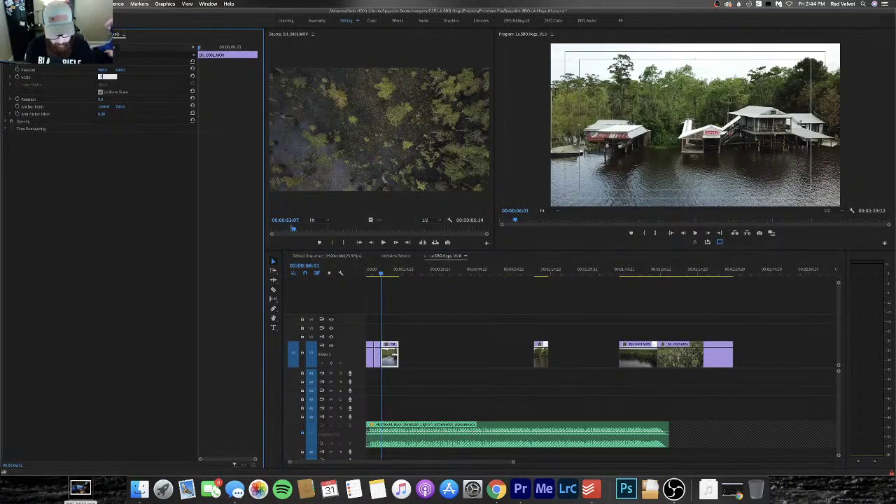
text(75)
key(Return)
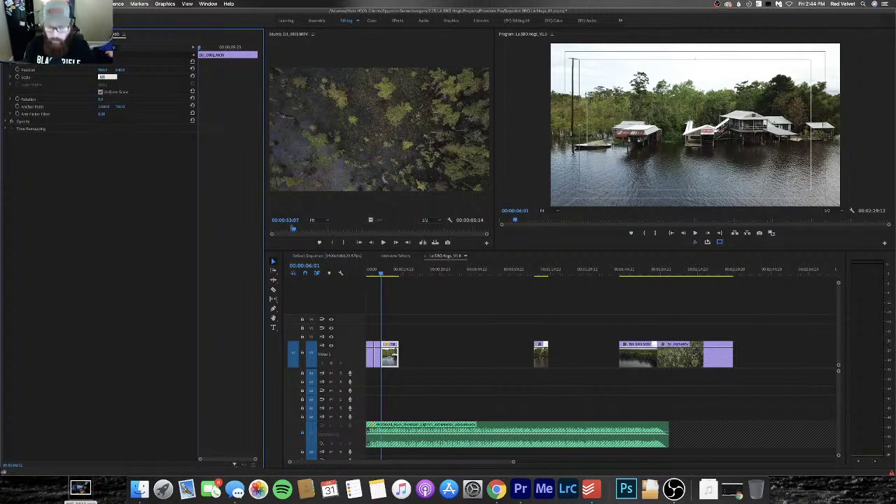
text(80)
key(Return)
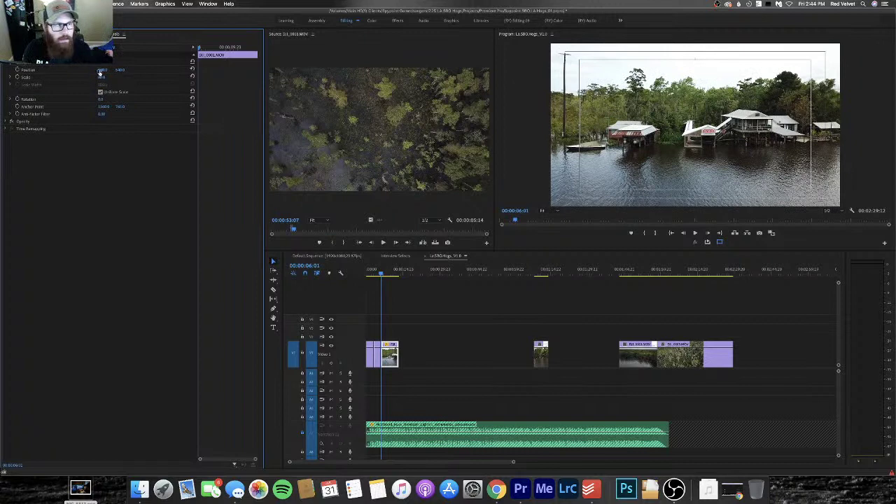
drag(101, 73, 63, 73)
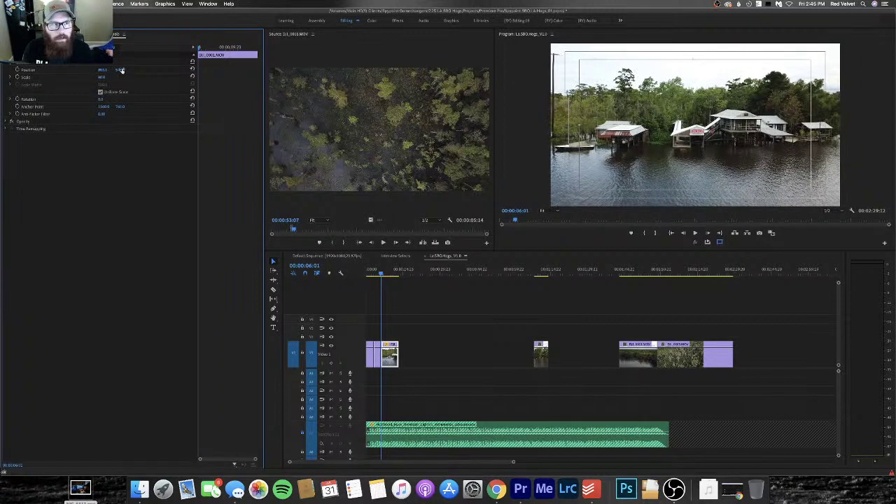
drag(120, 70, 136, 70)
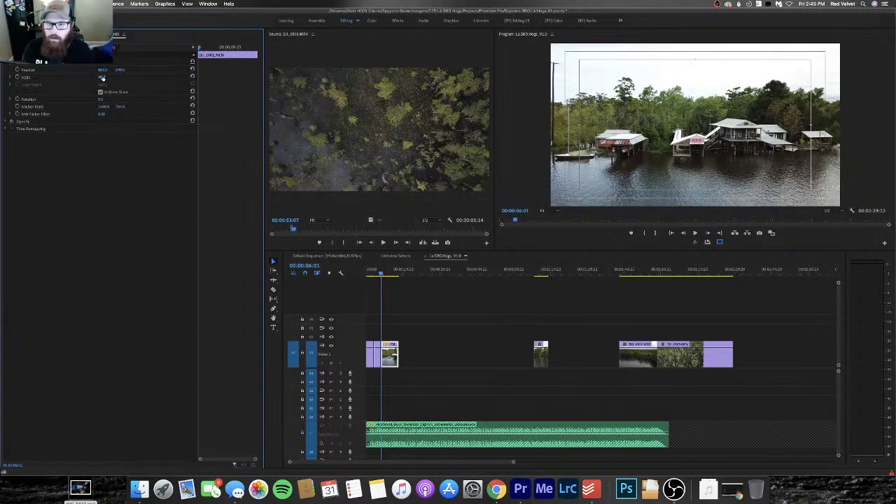
Play the sequence from the start to review how the first three shots cut against the music
key(Home)
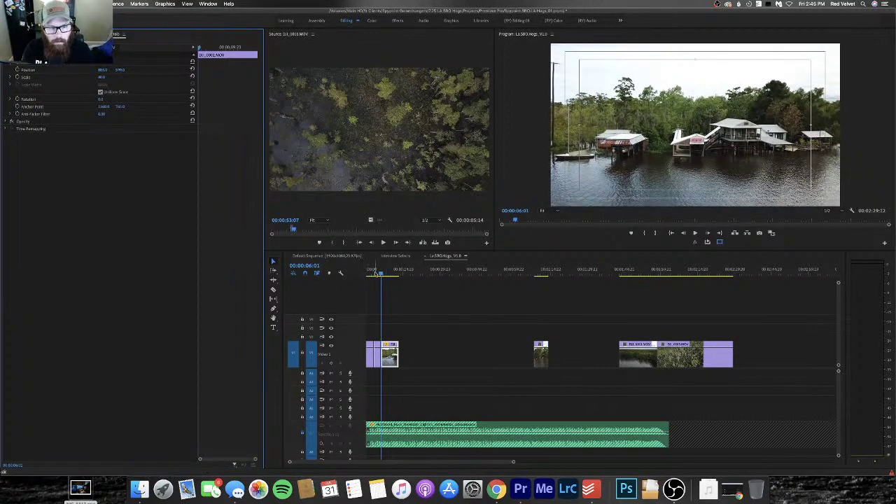
key(space)
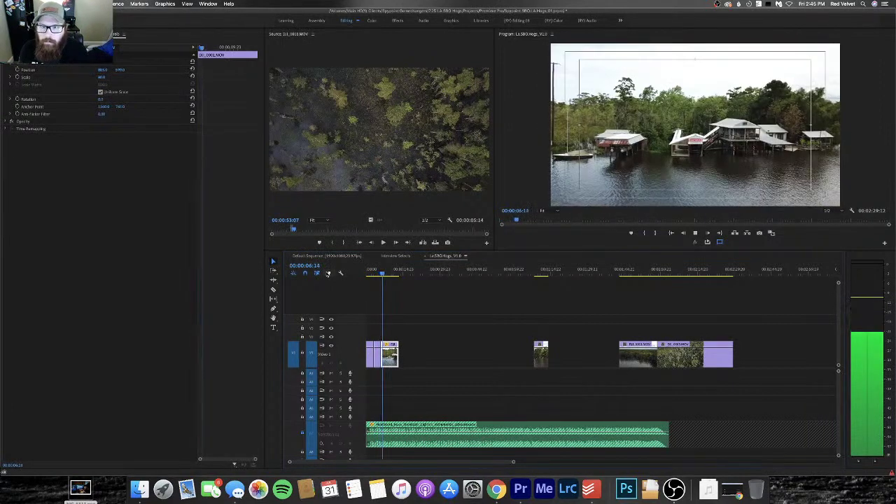
key(space)
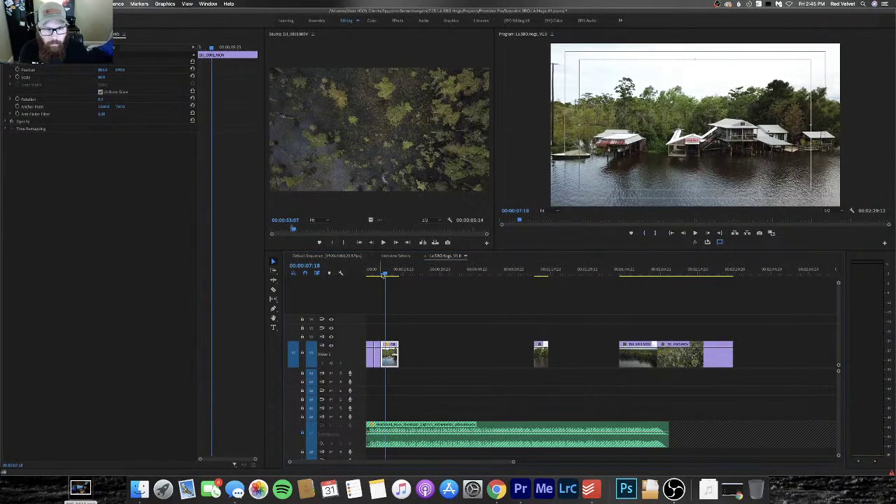
drag(383, 274, 350, 282)
key(space)
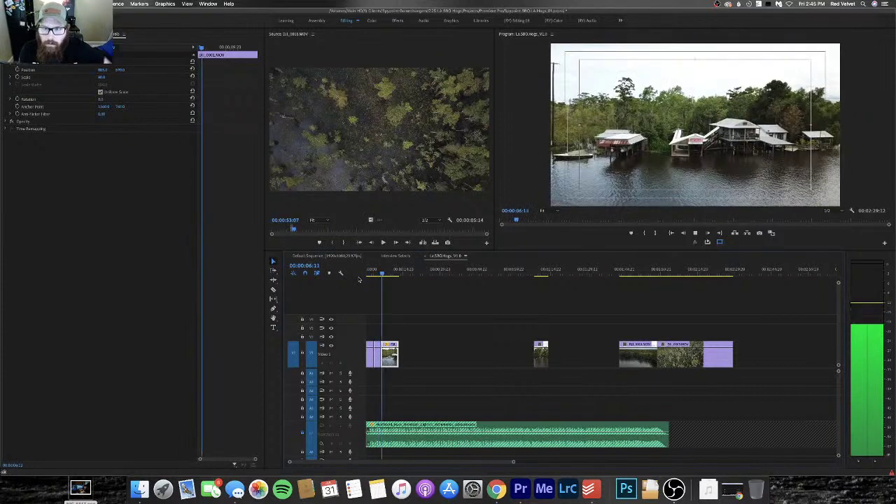
Shorten the riverside house clip on V1 to end at about 00:00:07:13 and check the clips further along the sequence
key(space)
drag(389, 354, 384, 353)
drag(620, 271, 672, 273)
Mark a 00:00:02:18 range of the overhead boat-on-river drone clip and place it on V1 directly after the riverside house clip
key(shift+1)
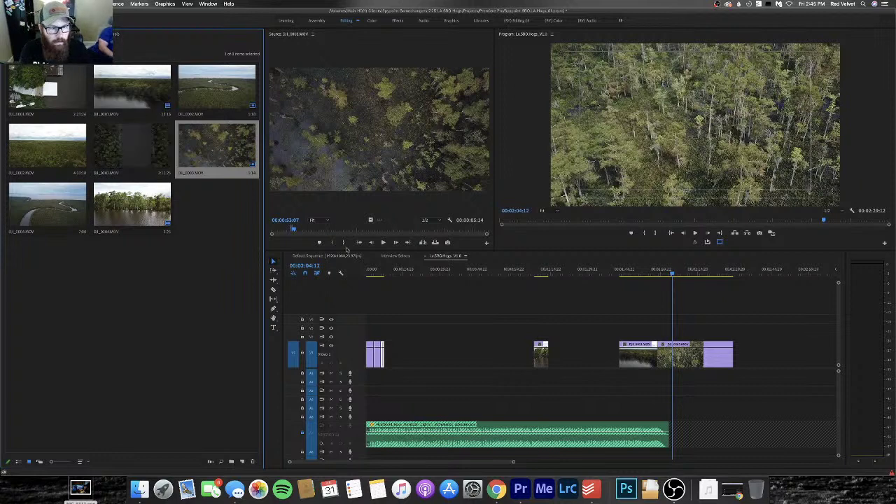
drag(378, 273, 384, 275)
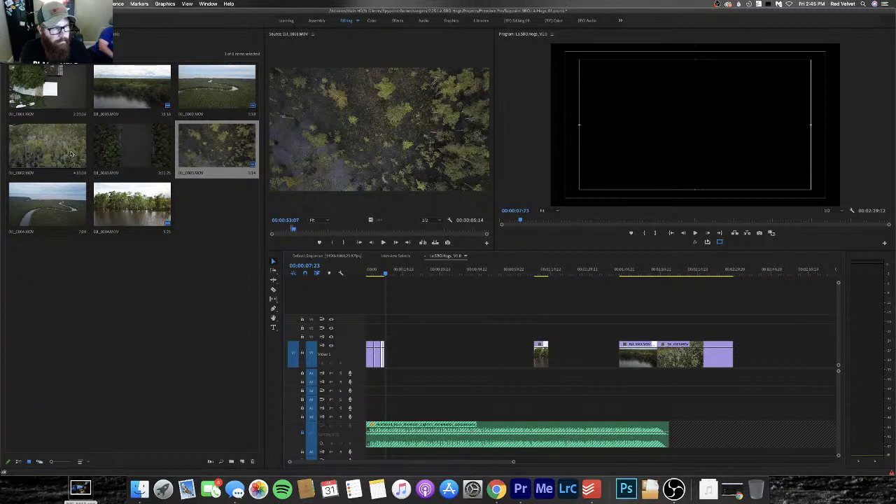
double_click(110, 152)
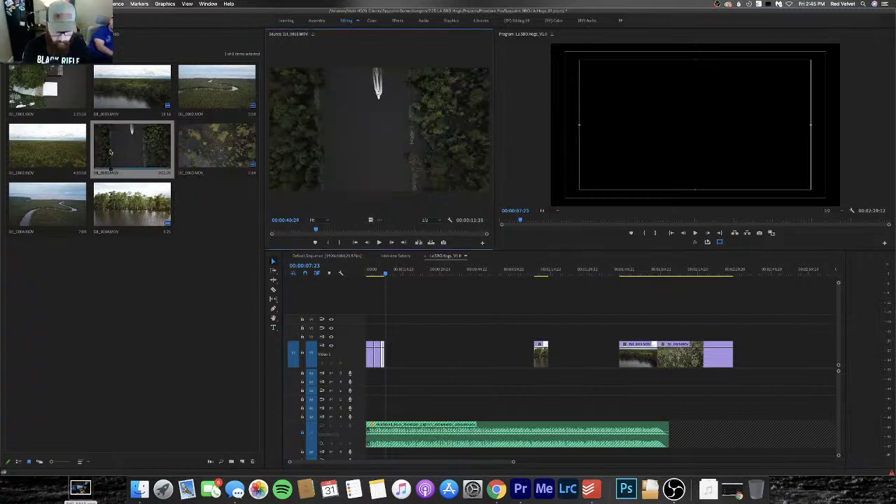
key(space)
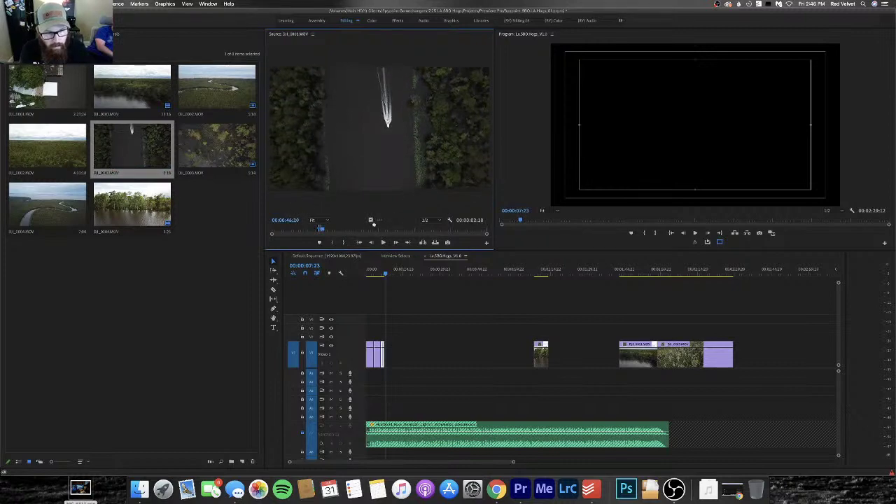
drag(384, 355, 388, 361)
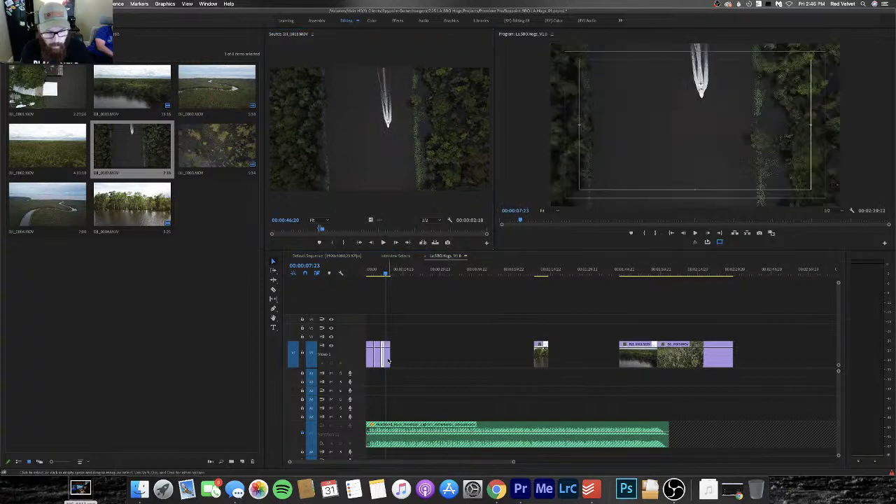
key(=)
key(=)
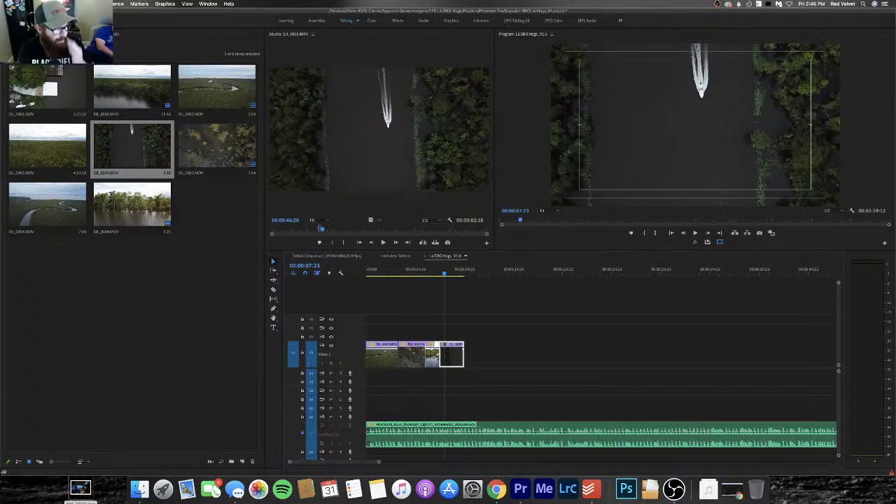
Apply the Vertical Flip effect to the overhead boat clip on V1
key(shift+7)
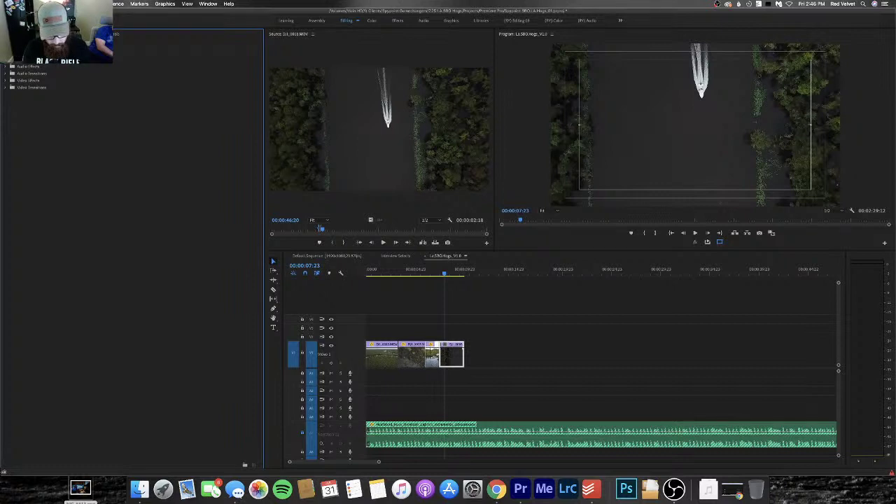
text(flip)
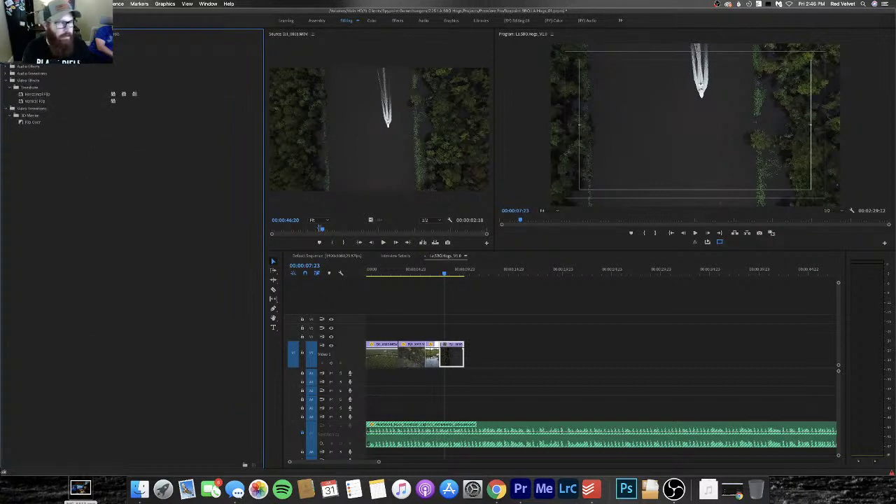
click(38, 102)
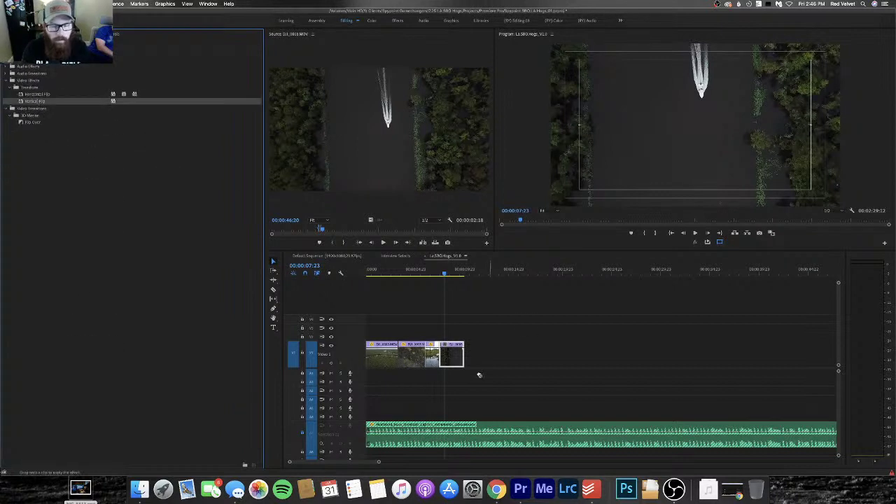
drag(452, 358, 454, 358)
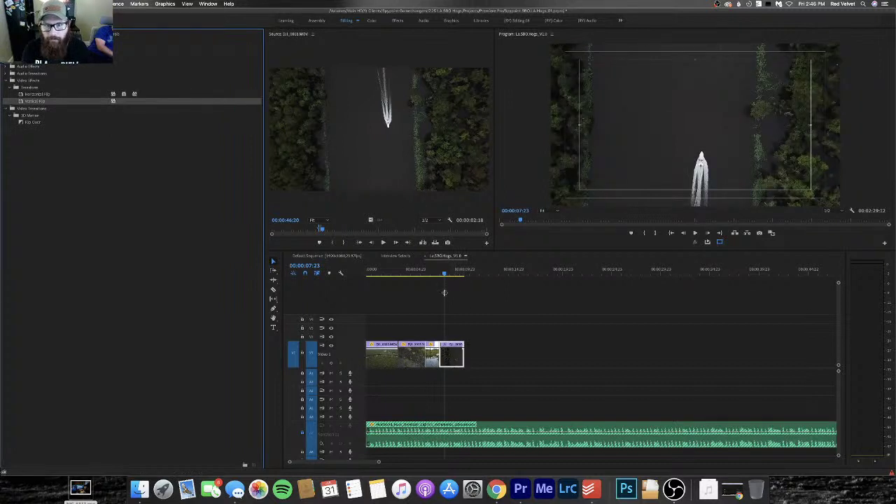
Play the opening from the start against the music and trim the boat clip to end at 00:00:08:23
key(Home)
key(space)
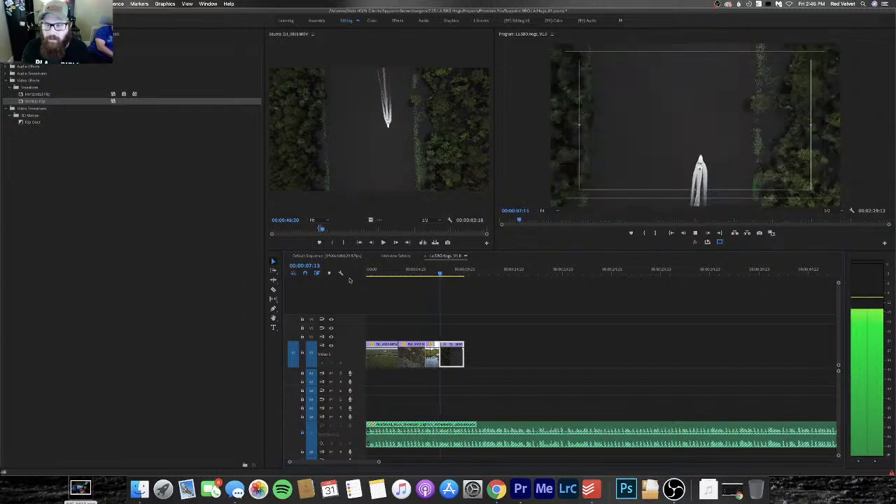
key(space)
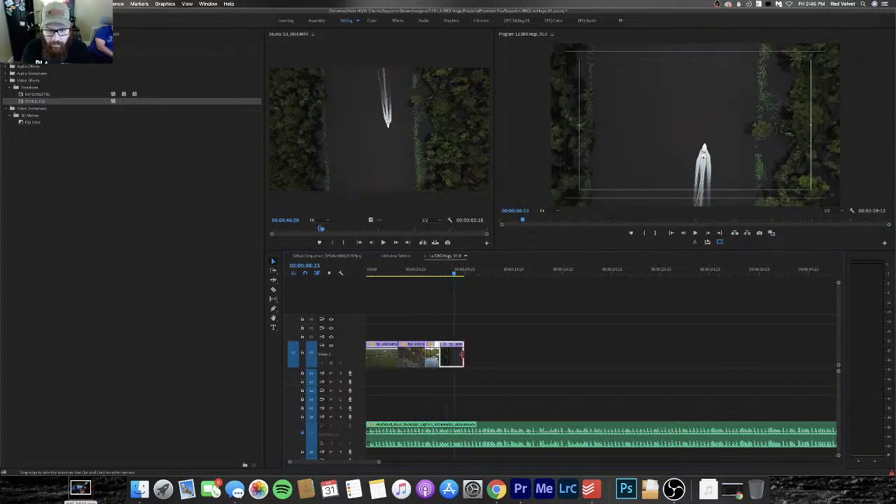
drag(461, 355, 453, 355)
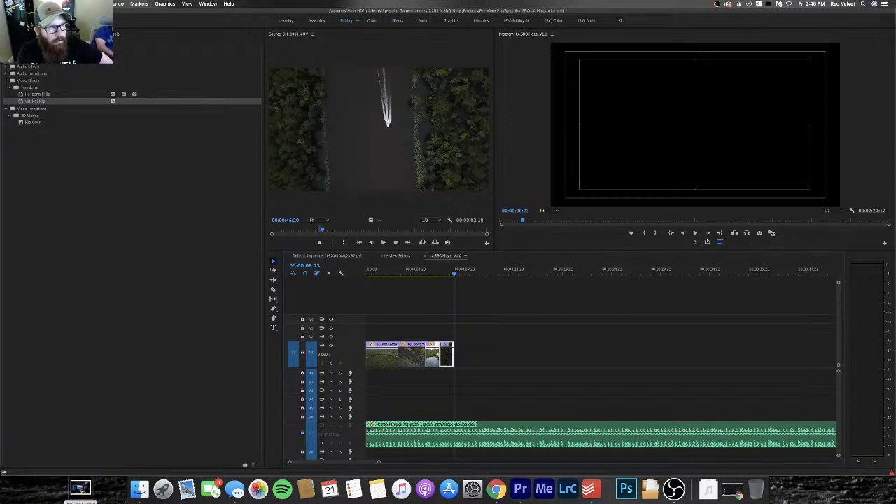
Browse to the Day 01 camera clips and load the low grass-level shot of the Southern Boys Outdoors Store sign as source
key(shift+1)
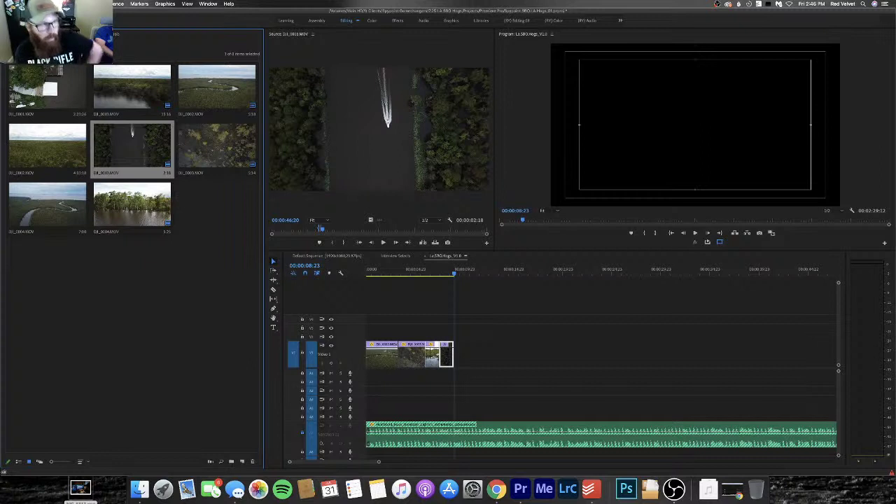
key(shift+1)
key(shift+1)
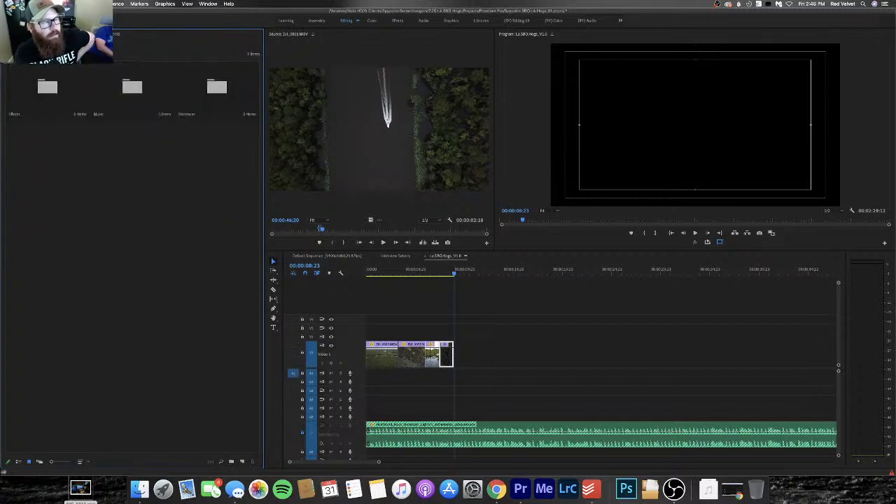
key(shift+1)
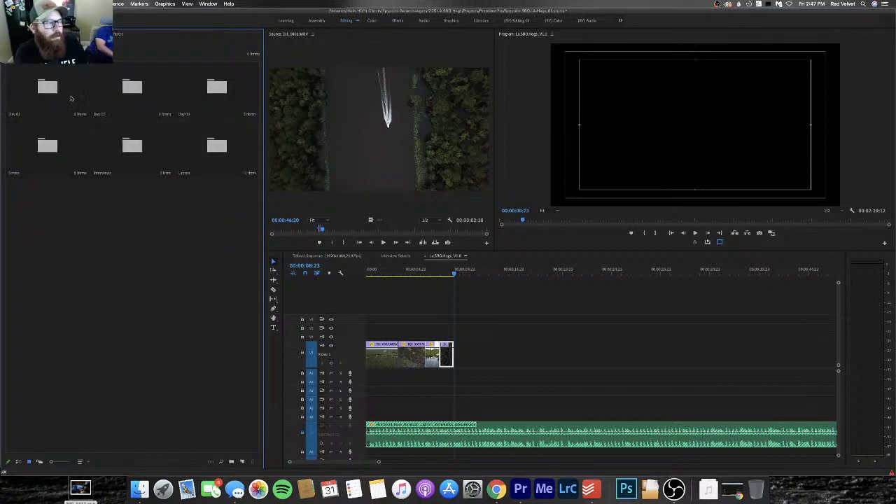
key(shift+1)
double_click(48, 88)
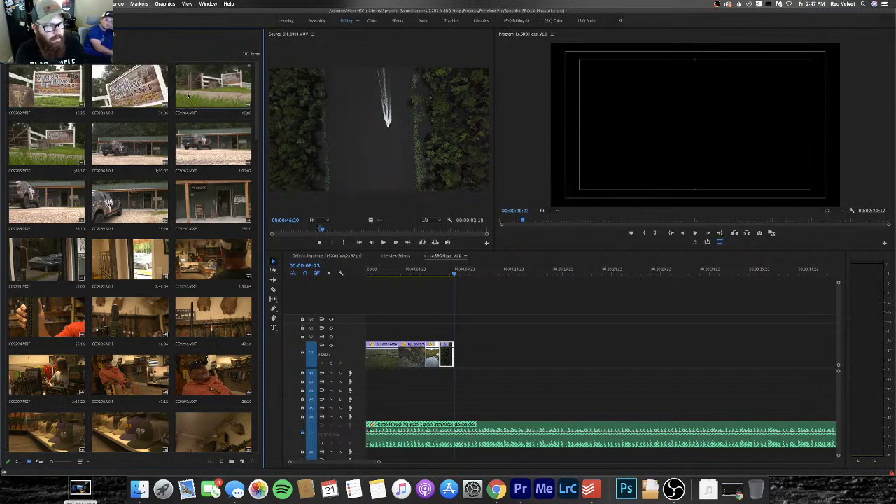
double_click(18, 152)
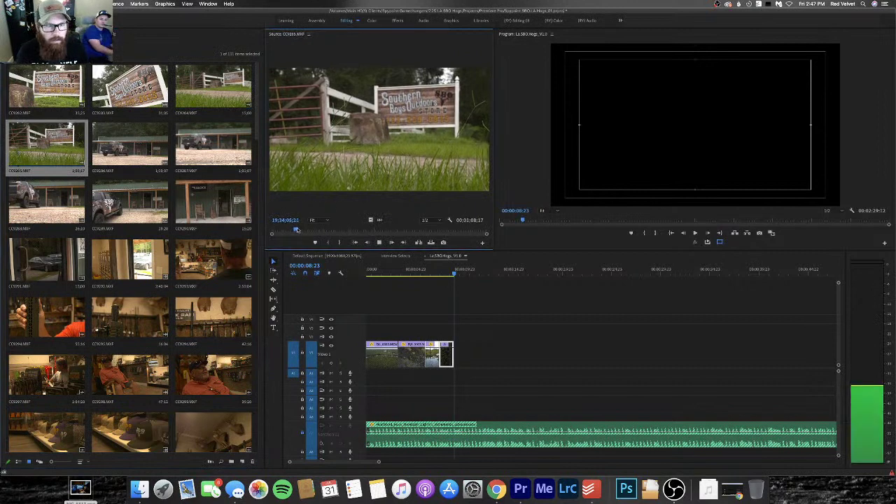
Mark a 00:00:04:19 range of the store sign clip ending at 19:34:26:01 and place it in the sequence at 00:00:08:23
key(l)
key(l)
key(l)
key(l)
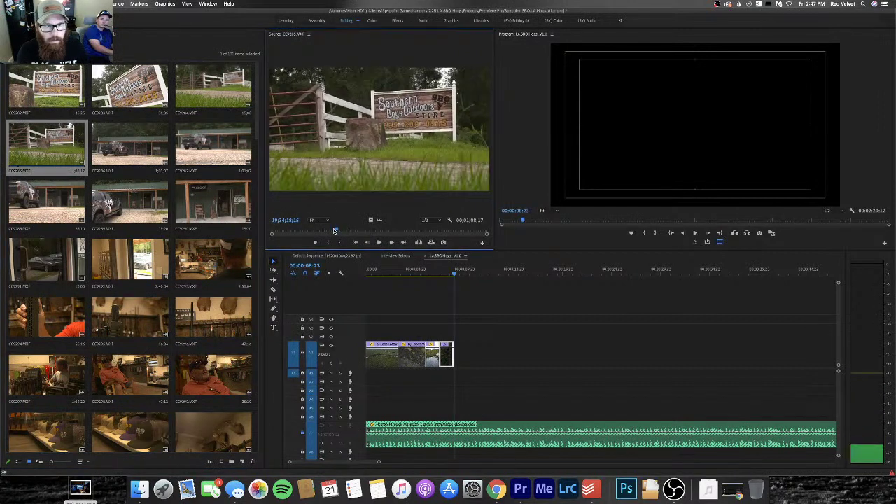
key(j)
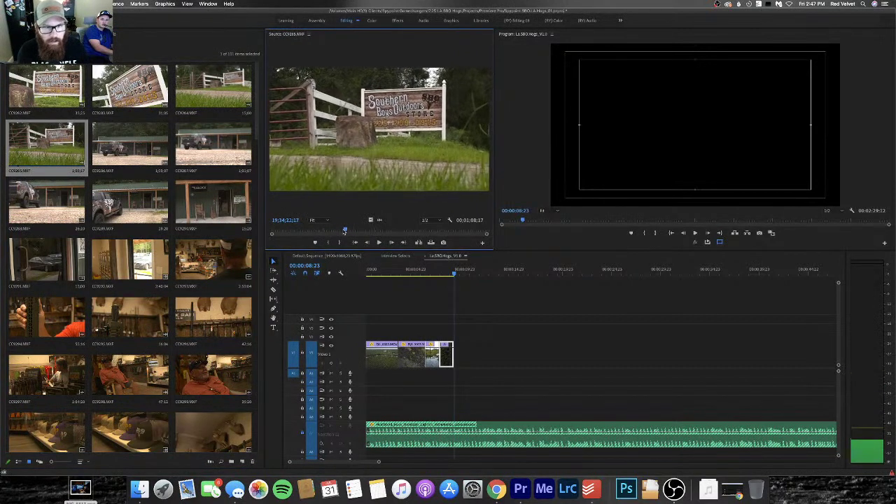
drag(339, 231, 338, 231)
key(i)
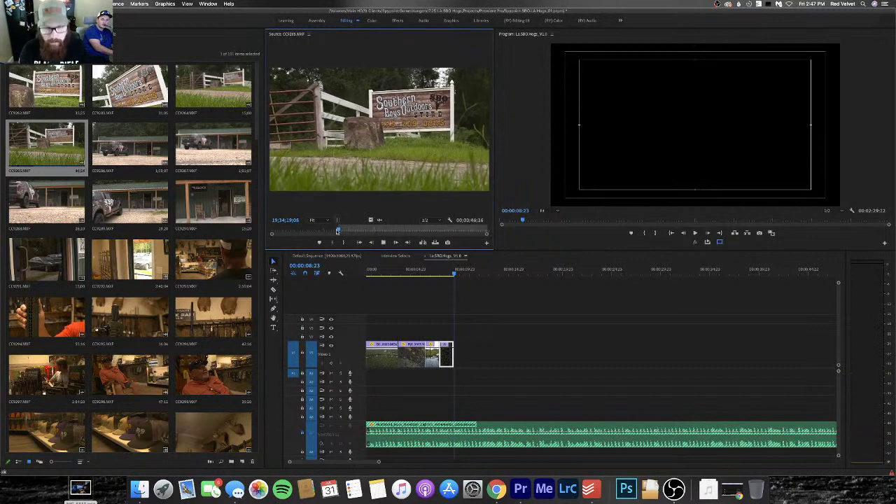
key(l)
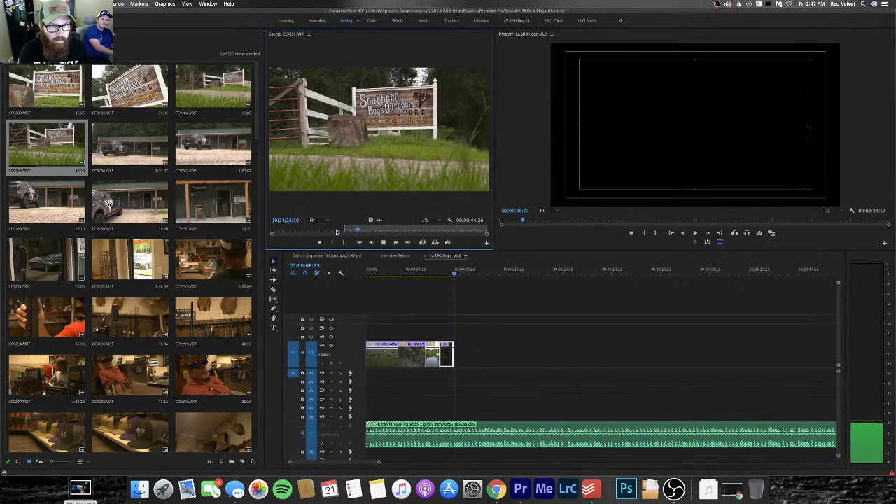
key(k)
key(o)
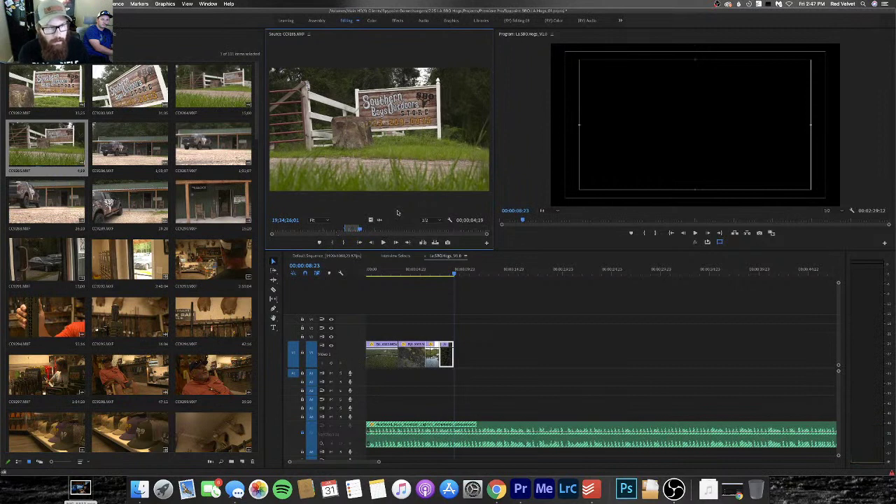
key(l)
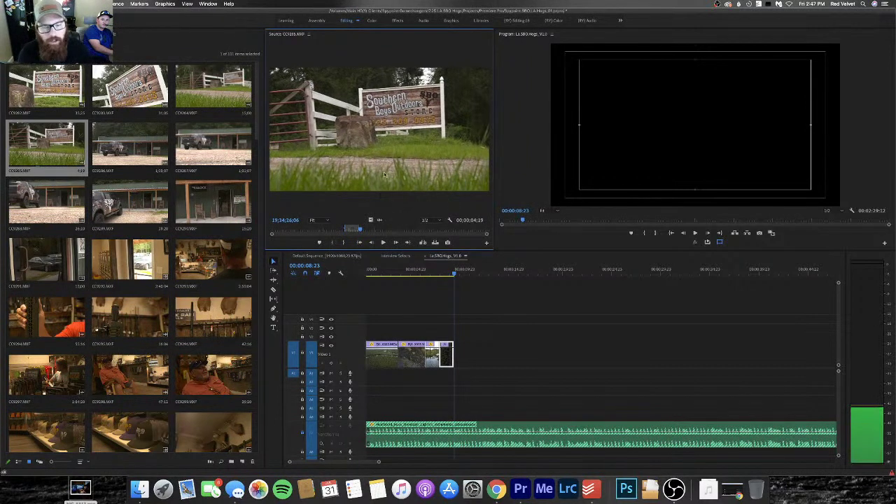
drag(387, 169, 458, 356)
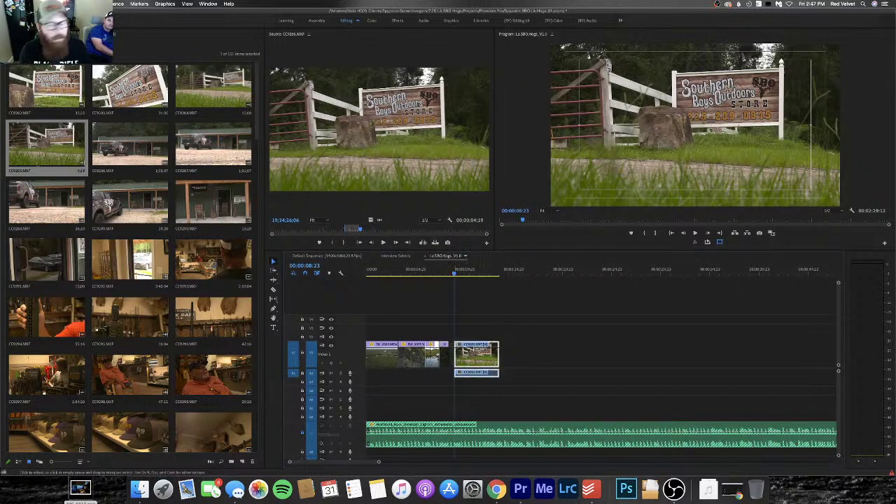
Apply the Warp Stabilizer effect to the store sign clip in the sequence
click(63, 34)
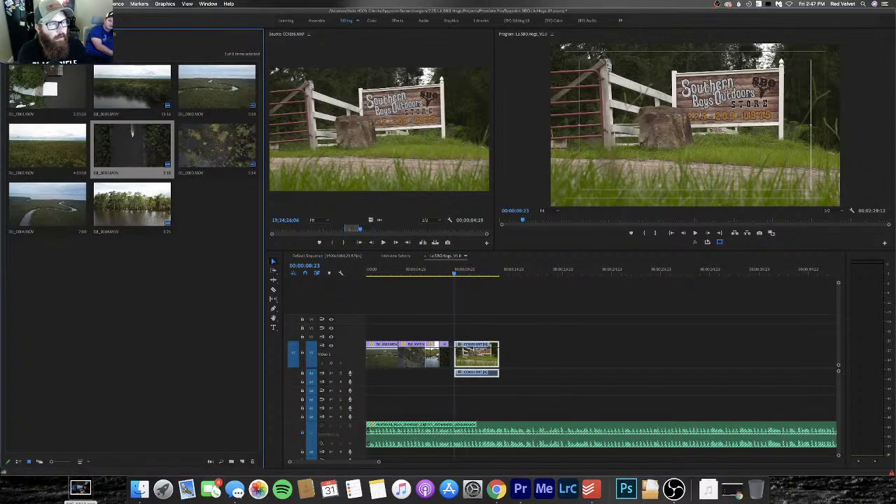
key(shift+7)
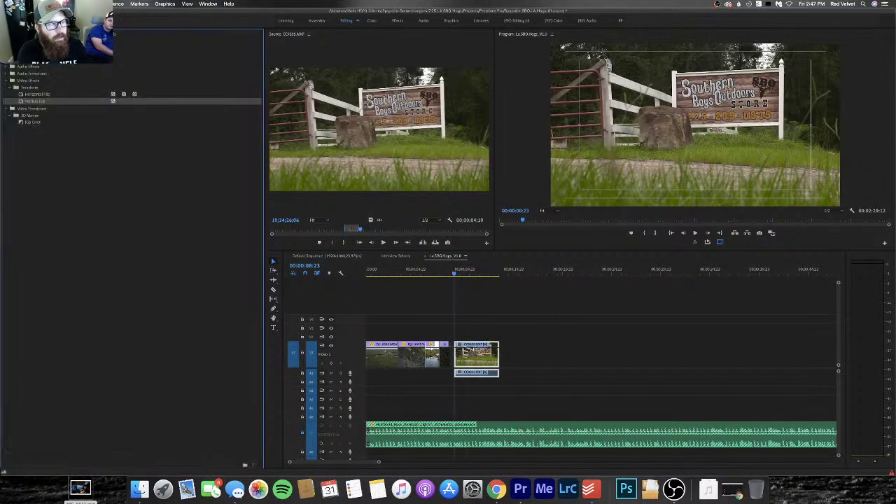
key(BackSpace)
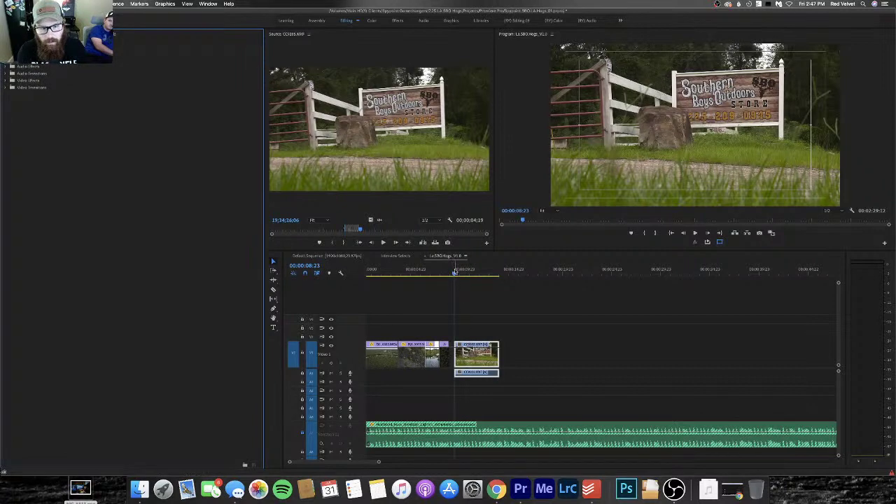
mouse_move(454, 272)
mouse_down()
mouse_move(370, 277)
mouse_move(458, 283)
mouse_up()
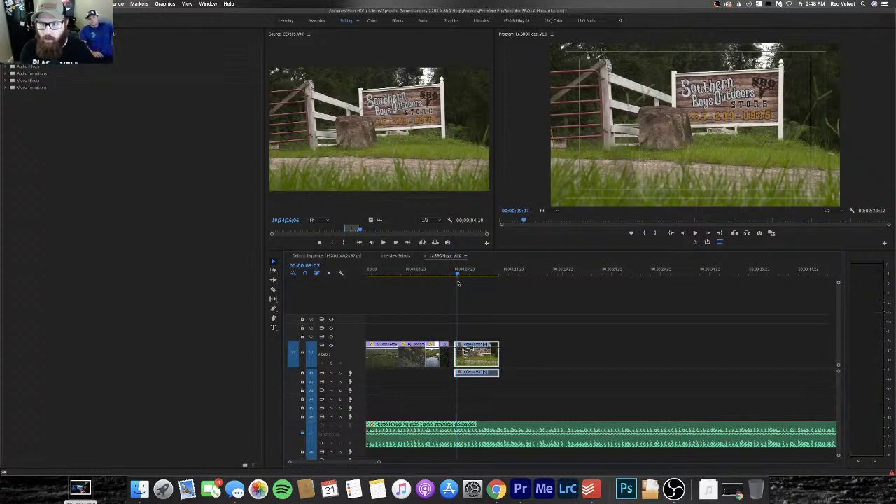
drag(456, 271, 459, 273)
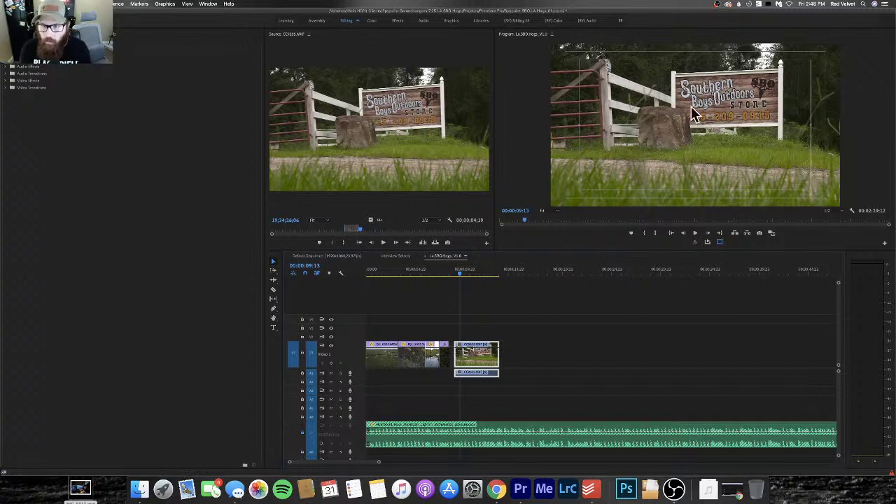
click(42, 42)
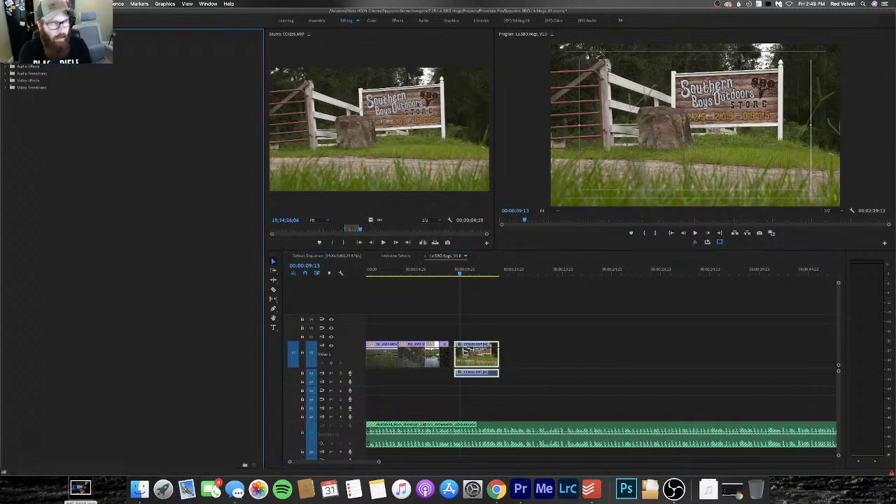
text(war)
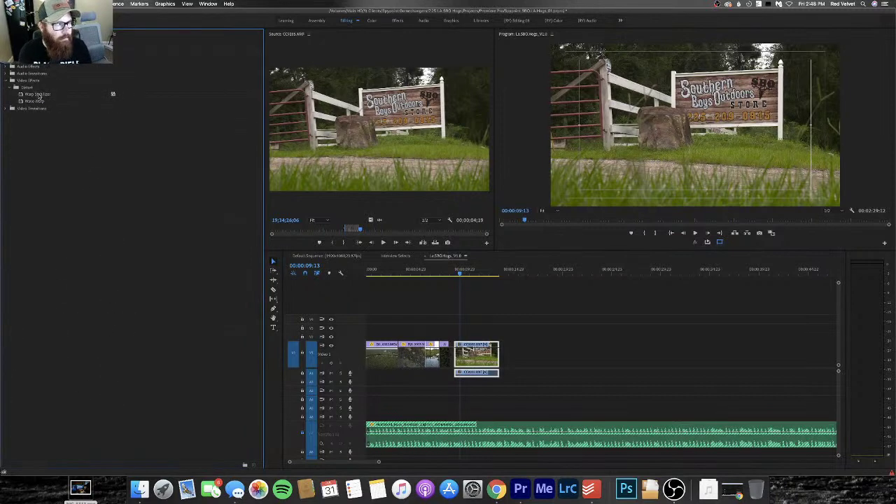
drag(40, 96, 547, 362)
drag(475, 360, 478, 356)
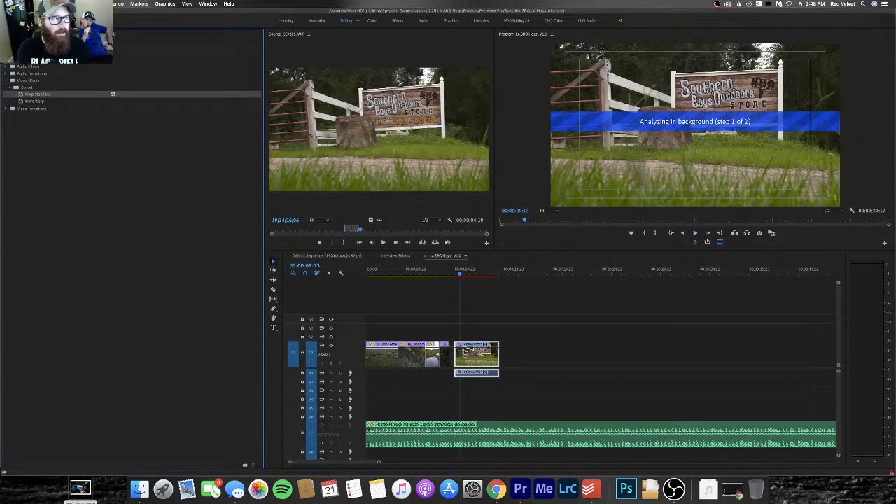
Browse to the Day 02 camera clips and load the shot of the moss-covered tree branches as source
key(shift+1)
key(shift+1)
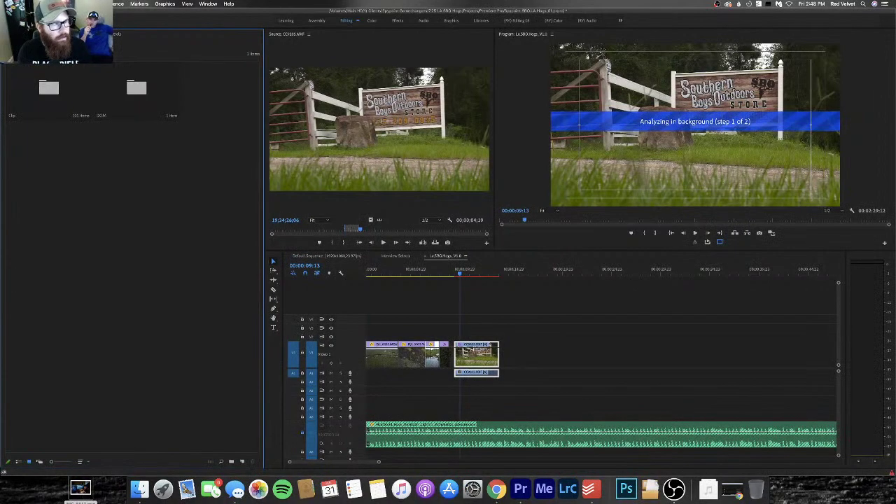
click(10, 54)
double_click(126, 92)
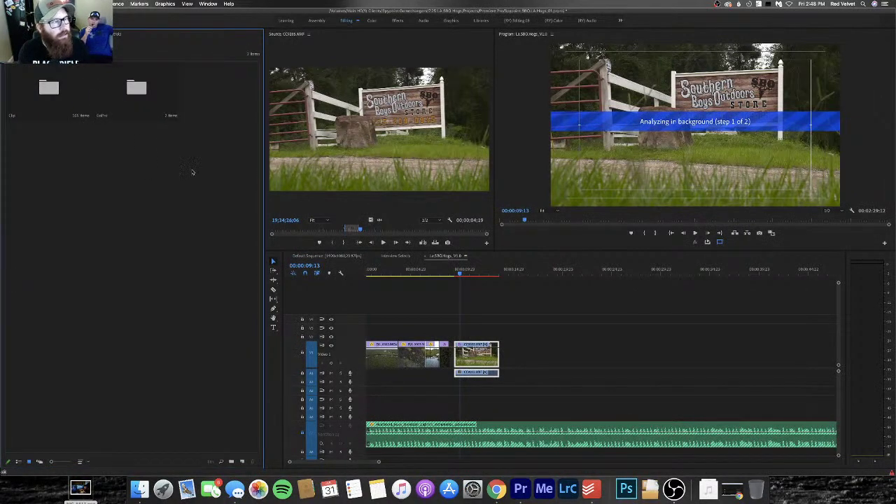
double_click(48, 88)
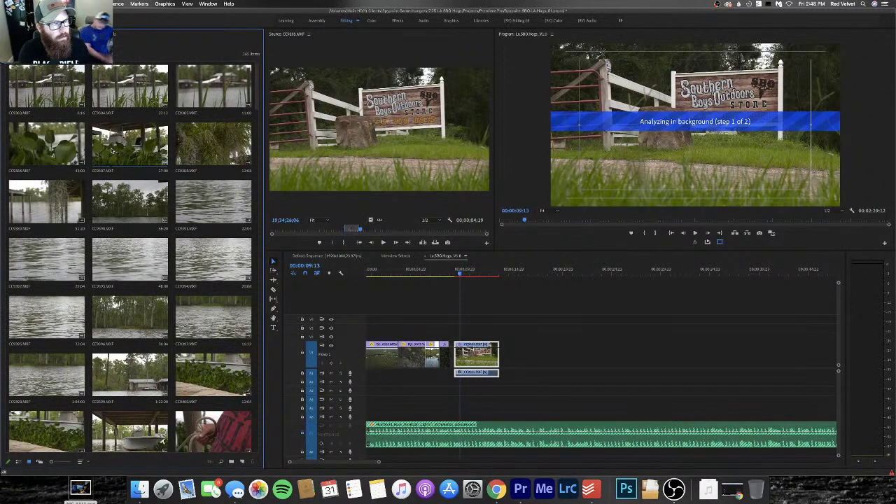
double_click(194, 154)
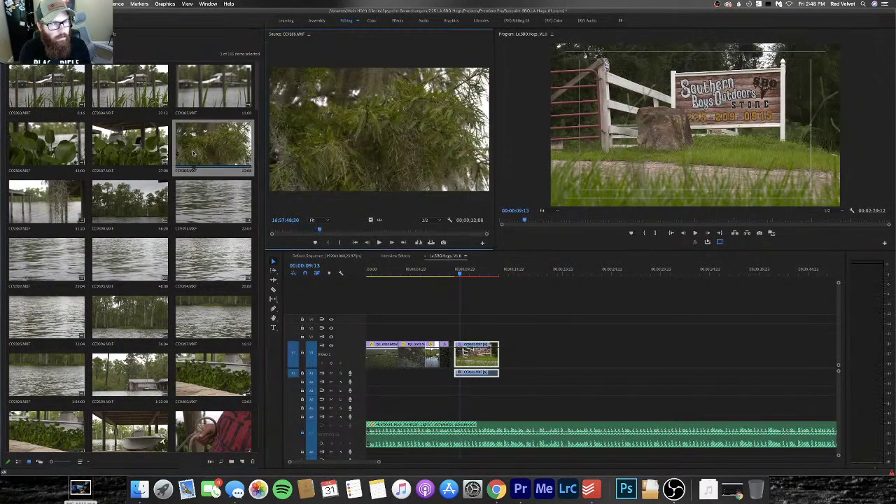
Mark a 00:00:03:21 range of the mossy branches clip ending at 16:57:53:04
key(space)
key(i)
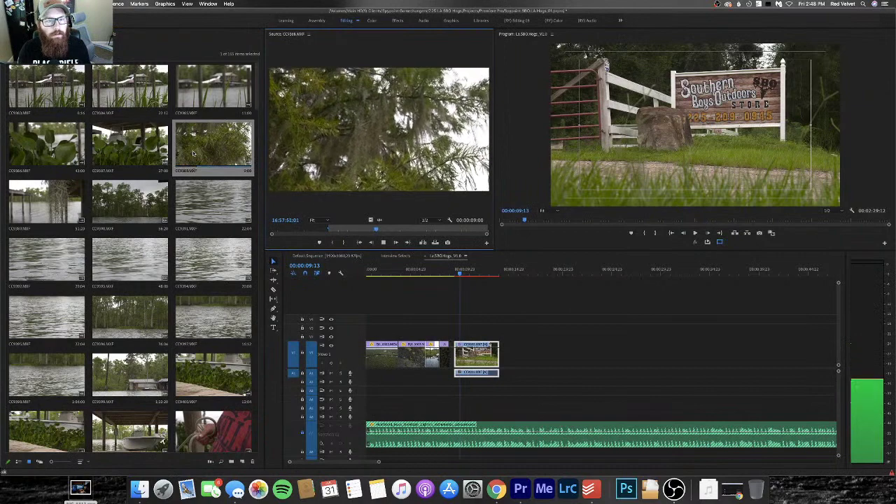
key(space)
key(o)
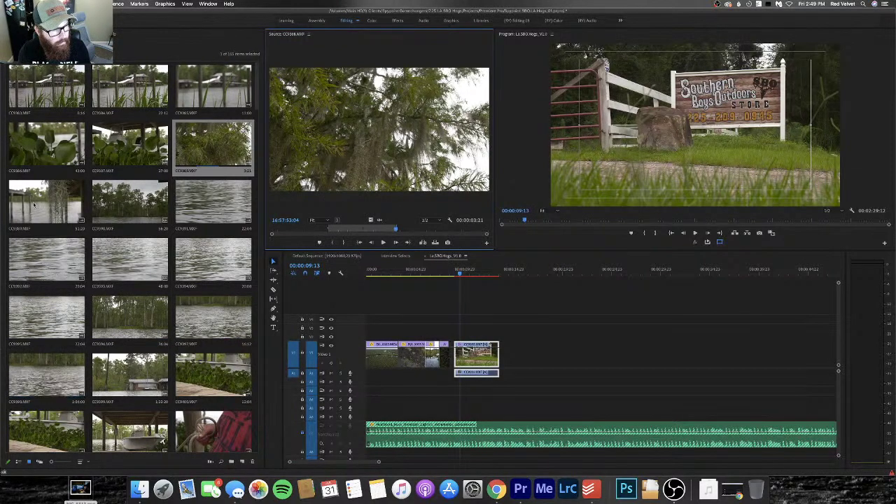
Mark a 00:00:02:08 range of the broad-leaved water plants clip ending at 16:56:01:09 and place it in the sequence at 00:00:08:23
double_click(22, 142)
key(space)
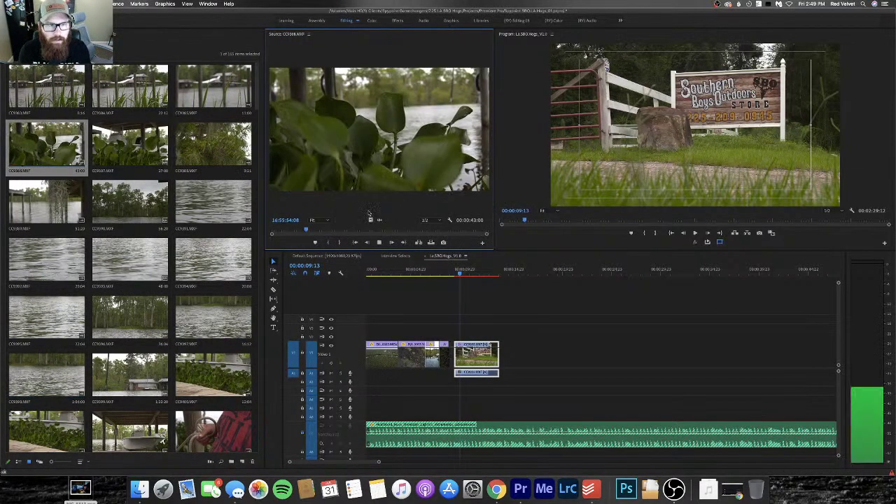
mouse_move(315, 235)
mouse_down()
mouse_move(328, 232)
mouse_move(309, 230)
mouse_up()
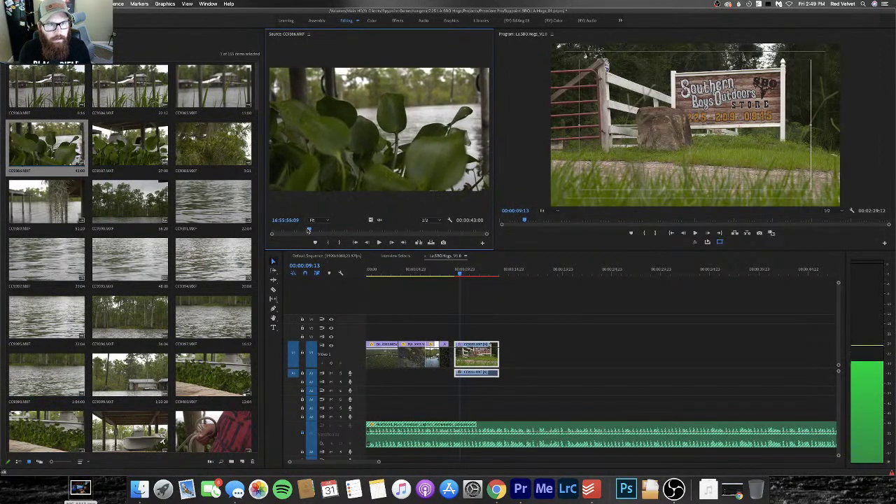
key(space)
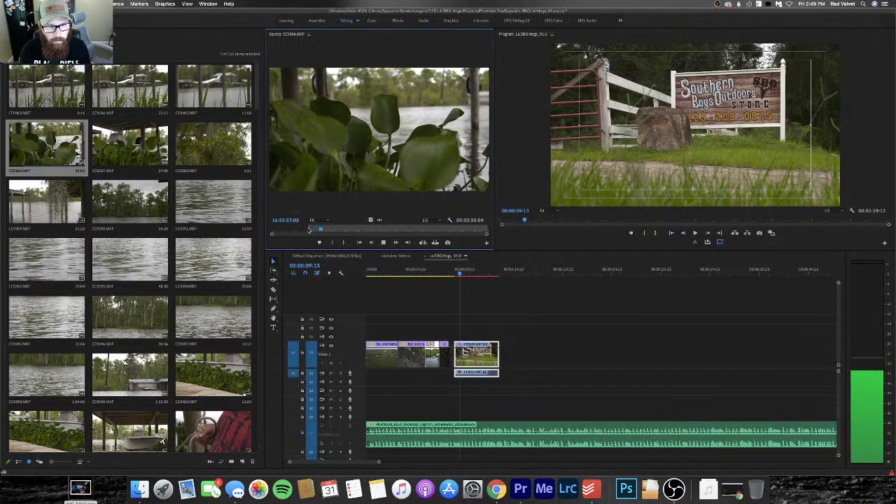
key(space)
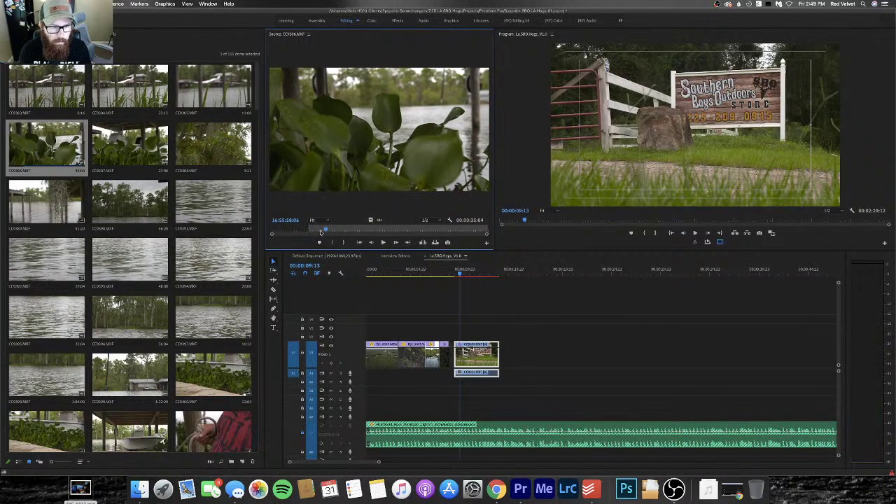
drag(326, 230, 506, 343)
key(o)
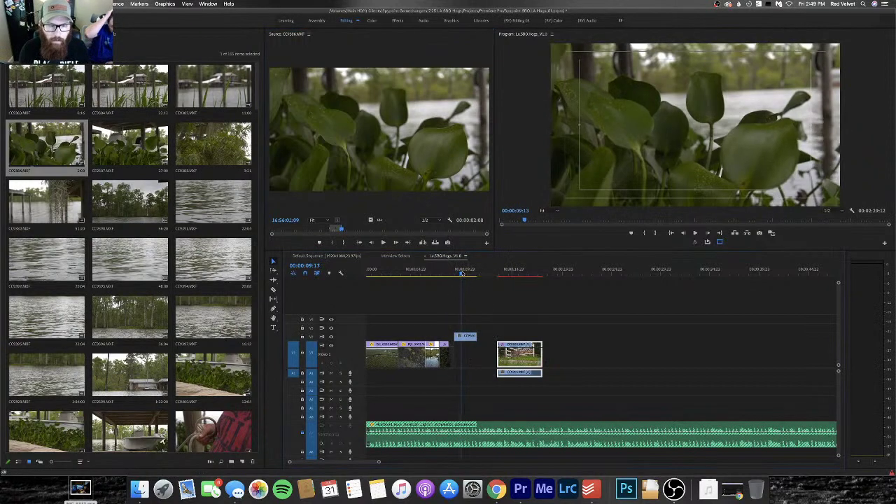
Play the opening with the water plants shot and move the store sign clip to start at 00:00:10:23
key(Home)
key(space)
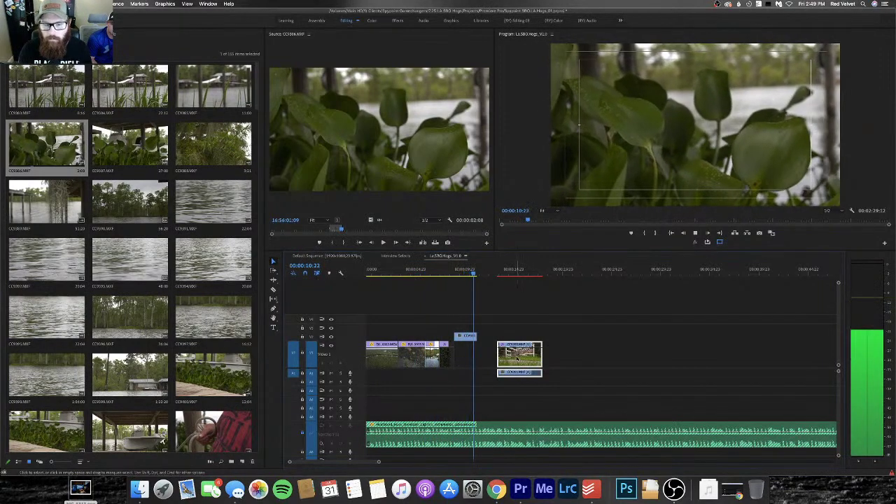
drag(523, 364, 498, 364)
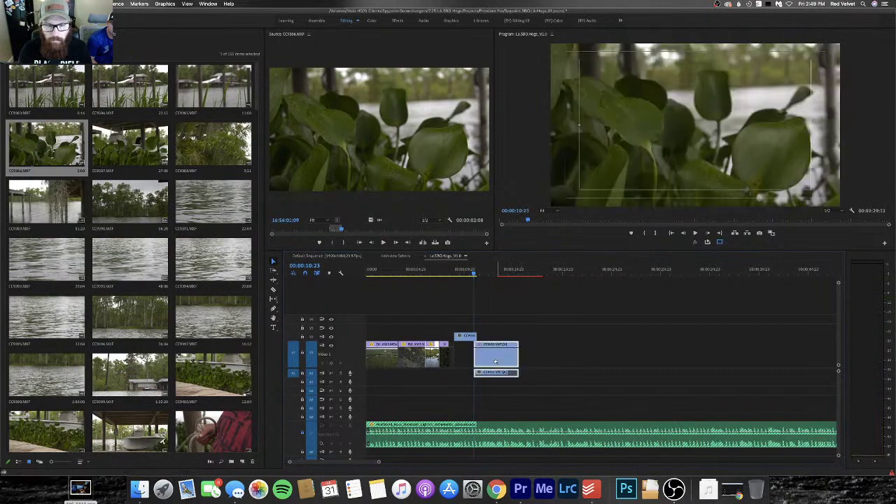
key(space)
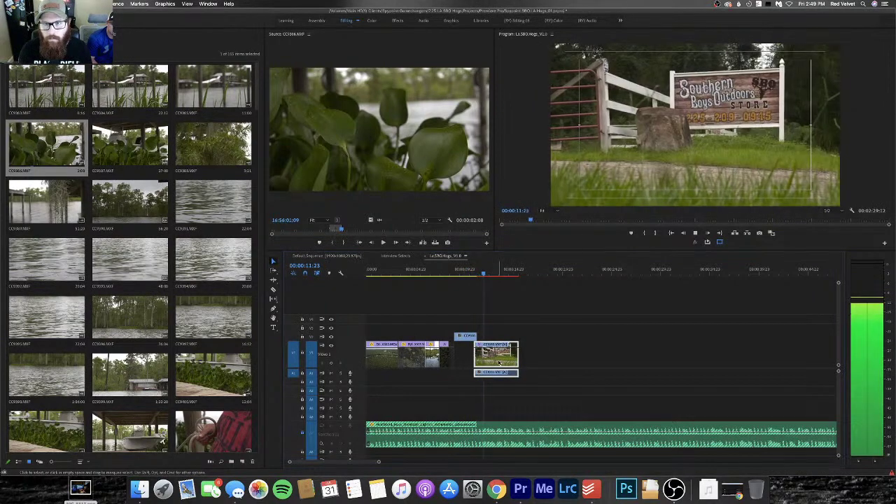
Remove the water plants clip from the sequence and move the store sign clip back to 00:00:08:23
key(Home)
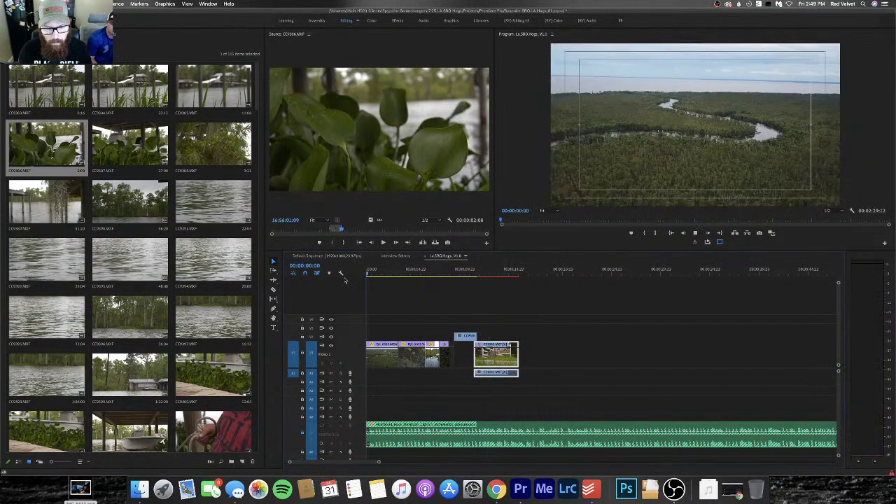
key(space)
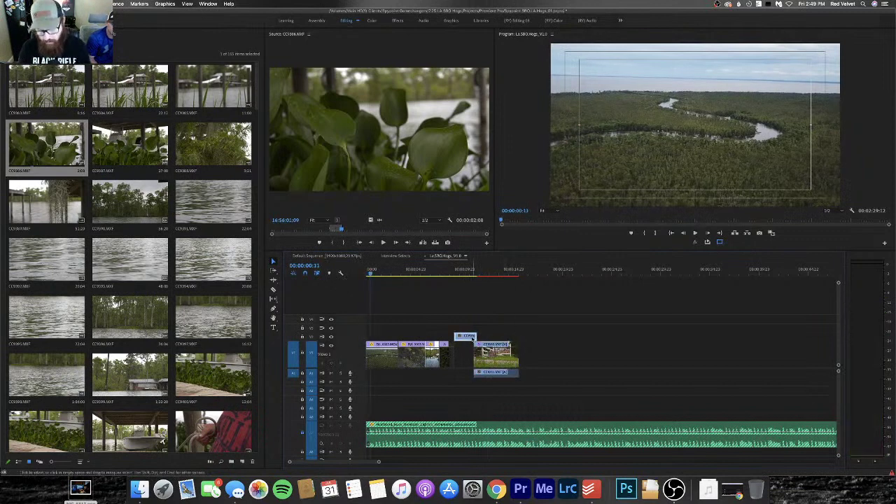
drag(498, 359, 480, 362)
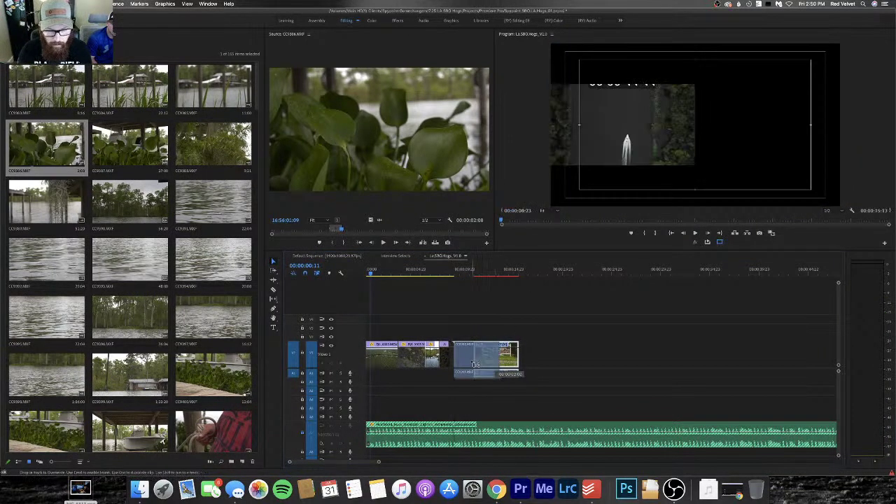
drag(474, 364, 473, 363)
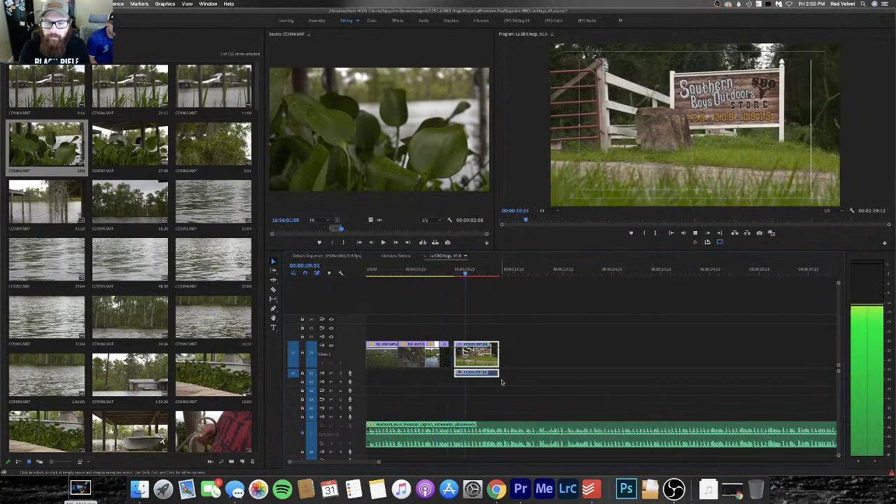
Trim the store sign clip to end at 00:00:10:06
key(space)
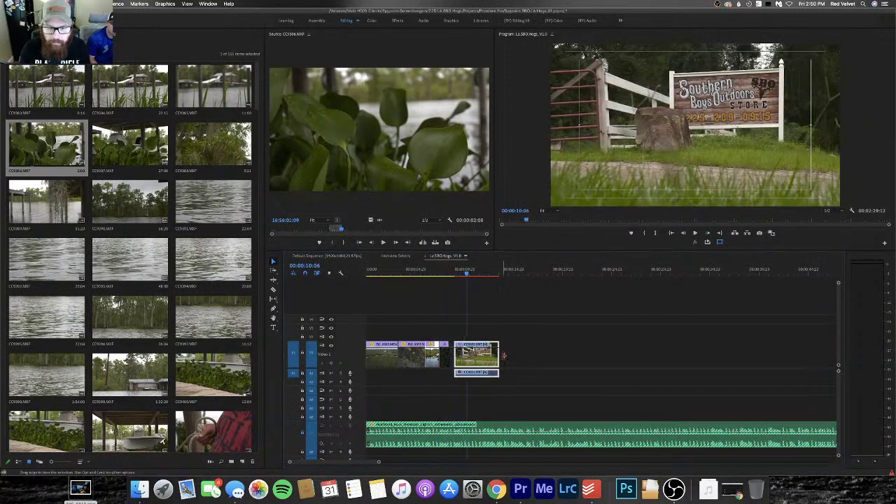
drag(497, 354, 465, 354)
Browse to the Day 01 camera clips and load the low shot of the truck parked beside the store as source
key(shift+1)
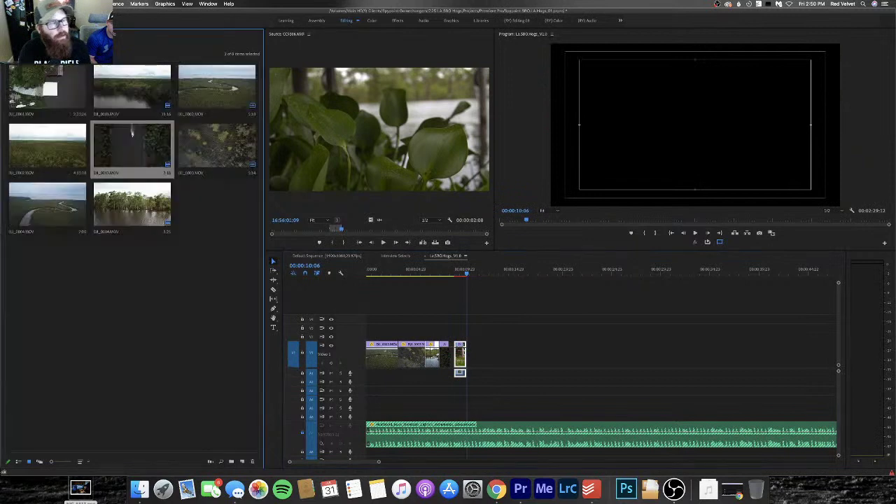
key(shift+1)
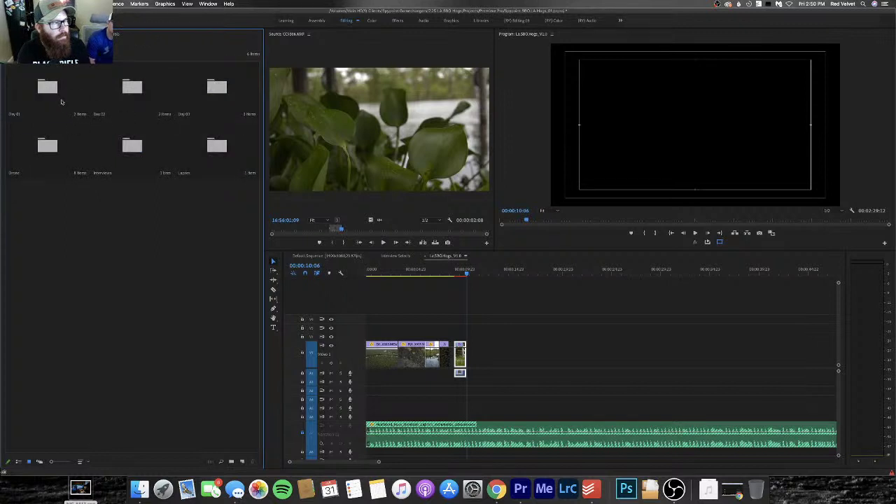
double_click(59, 97)
double_click(44, 90)
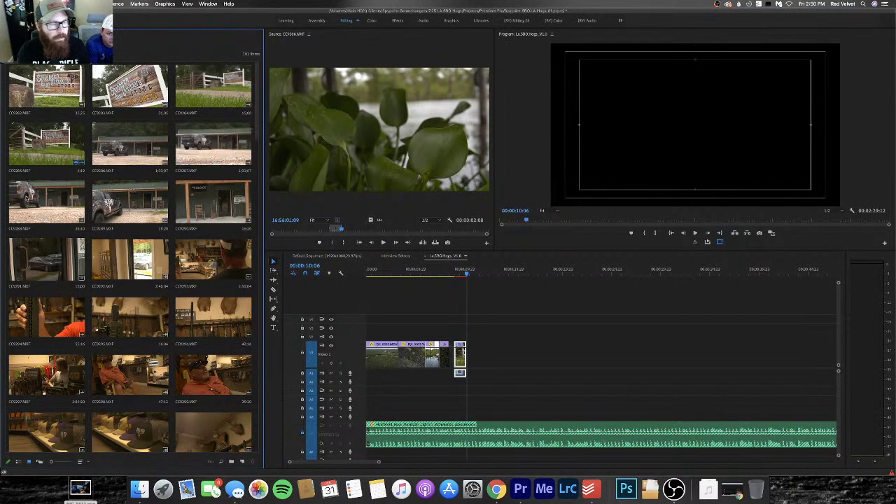
double_click(28, 207)
Mark a 00:00:05:16 range of the truck and store clip and place it in the sequence at 00:00:10:06
mouse_move(337, 230)
mouse_down()
mouse_move(369, 232)
mouse_move(337, 231)
mouse_up()
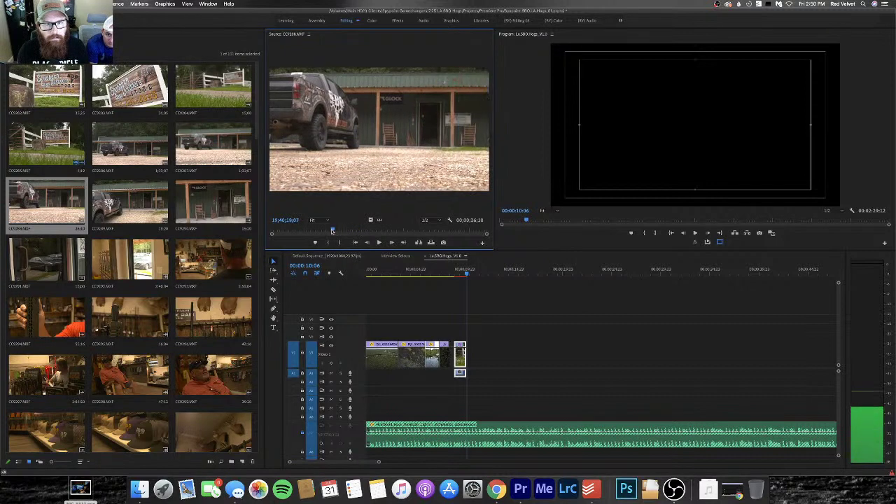
key(i)
key(space)
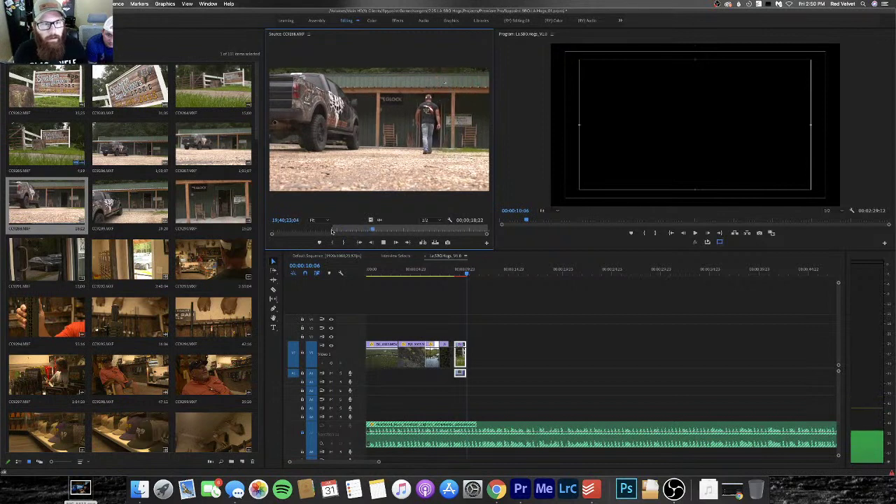
drag(359, 137, 473, 367)
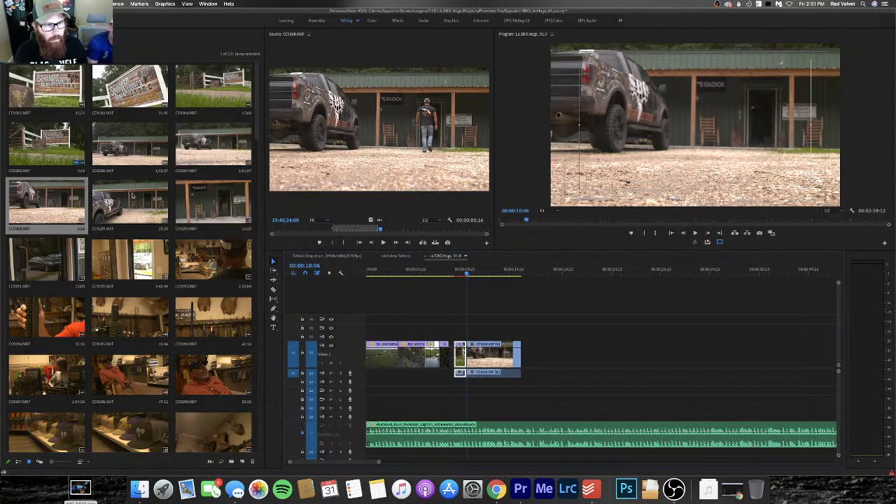
drag(366, 230, 489, 228)
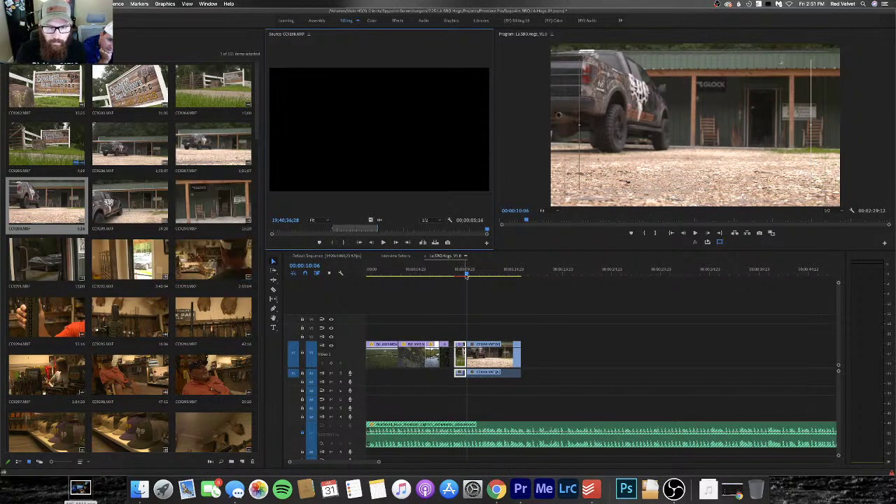
Play the cut into the truck clip and ripple-trim its start to the walking man's frame at 00:00:13:08
drag(465, 274, 446, 274)
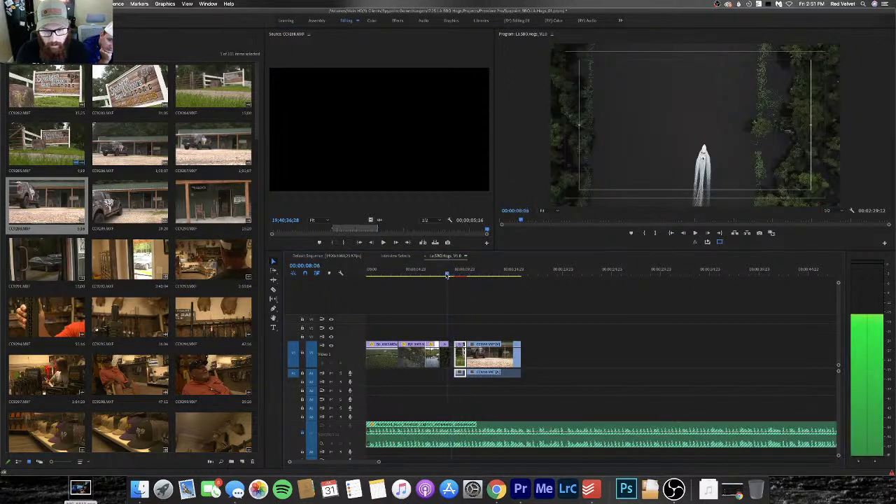
key(=)
key(=)
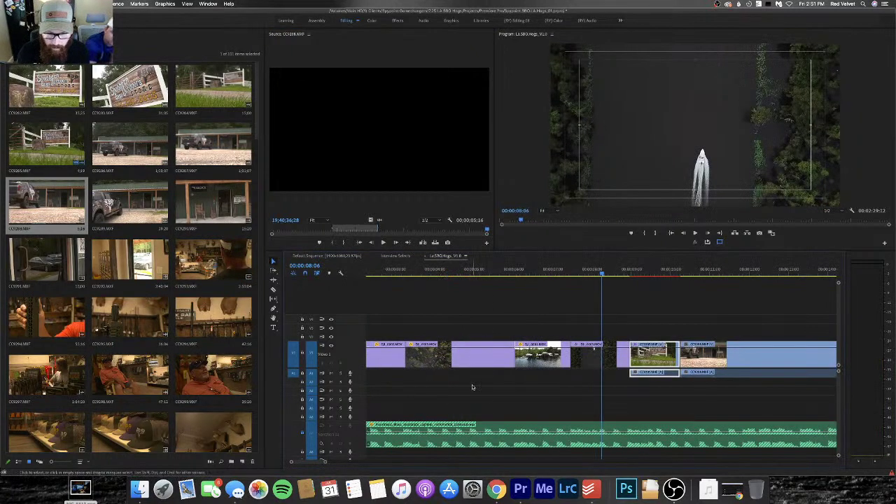
scroll(454, 343, up, 3)
click(455, 274)
key(space)
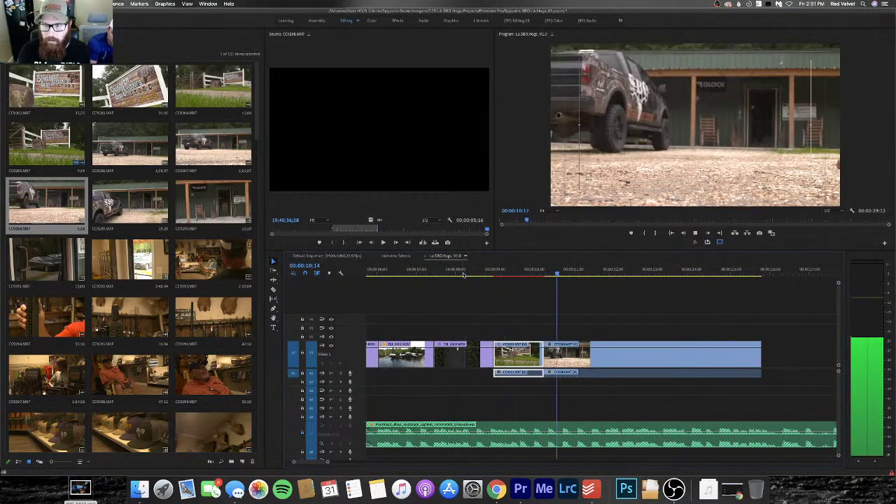
key(space)
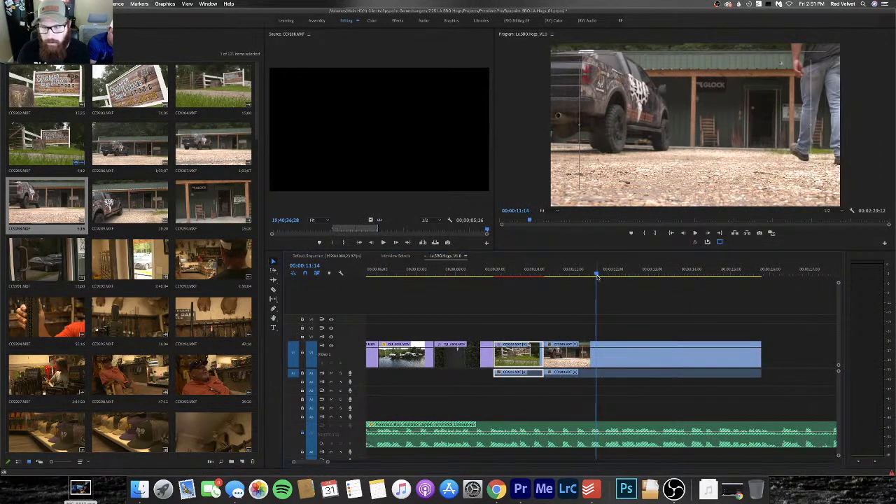
drag(596, 274, 664, 275)
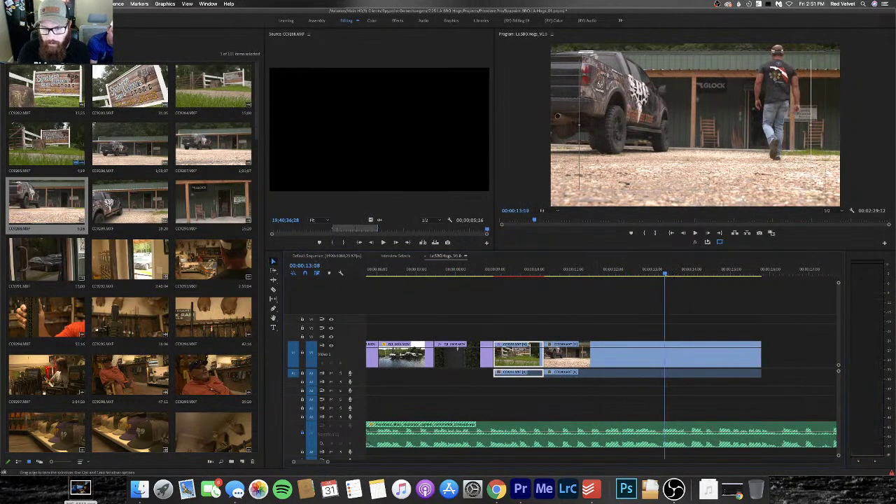
drag(545, 355, 594, 363)
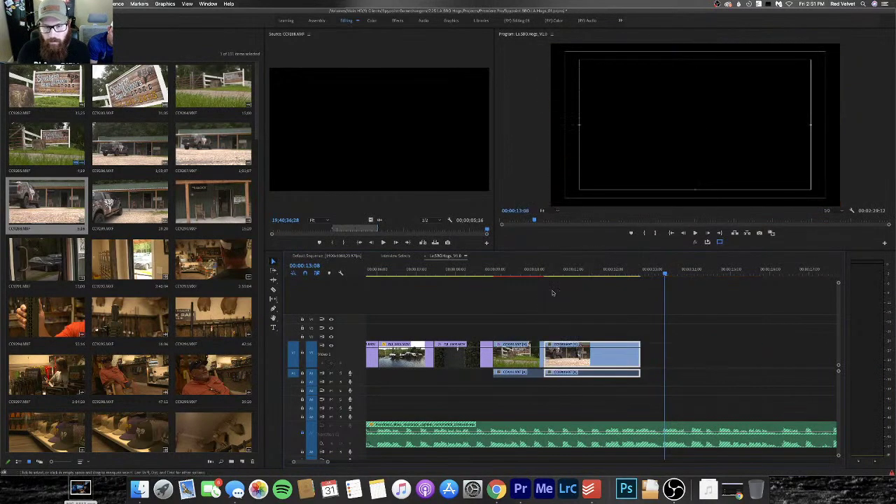
Play the store sign and truck shots against the music and trim the truck clip to end at 00:00:11:18
click(492, 275)
key(space)
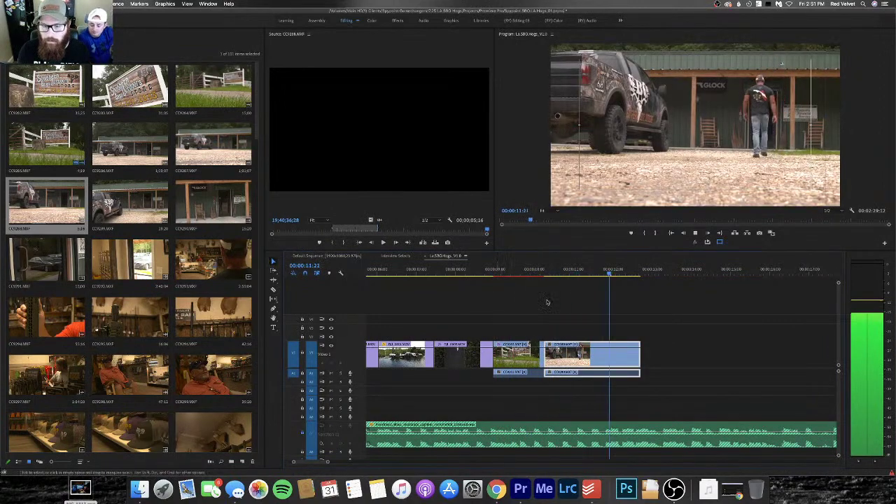
key(space)
click(573, 268)
key(space)
key(space)
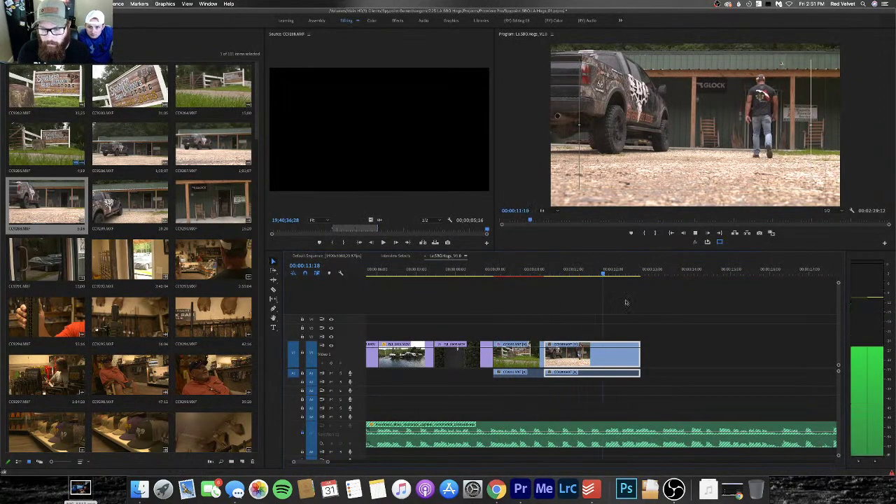
drag(634, 351, 601, 351)
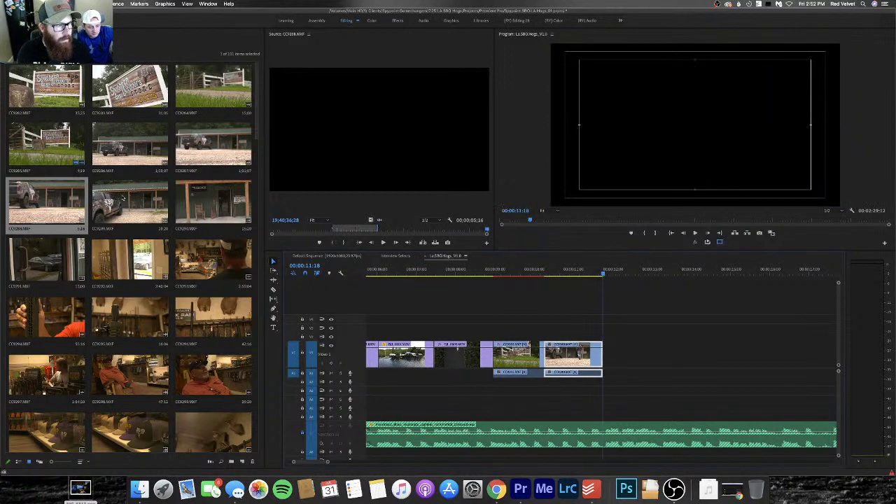
Mark a 00:00:01:26 range of the store door clip, ending as the arm reaches in, and place it on V1 at 00:00:11:18
double_click(29, 269)
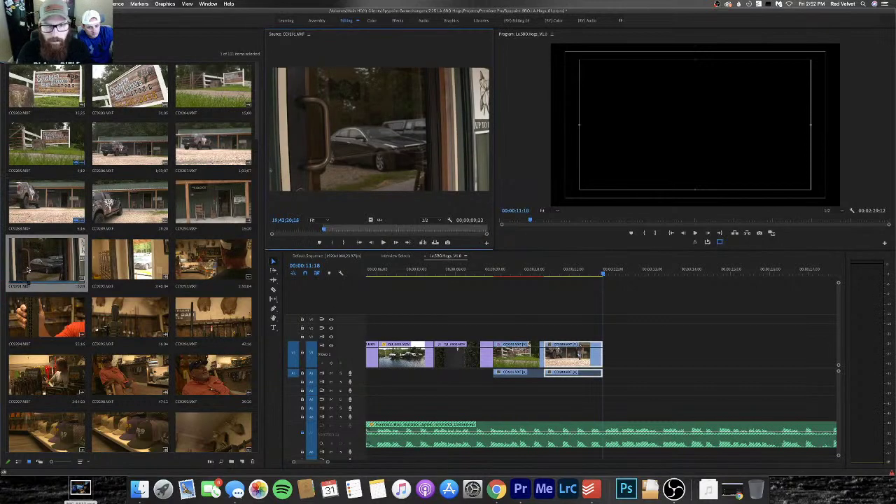
key(space)
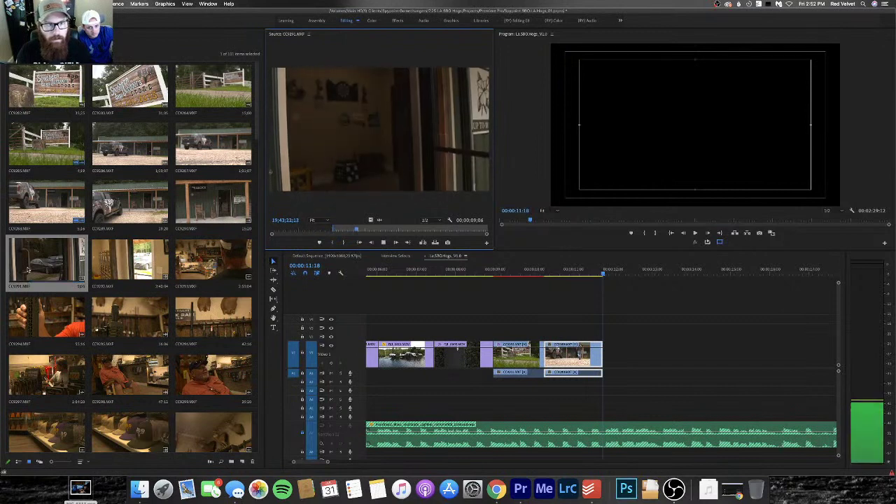
key(o)
key(space)
drag(417, 174, 610, 362)
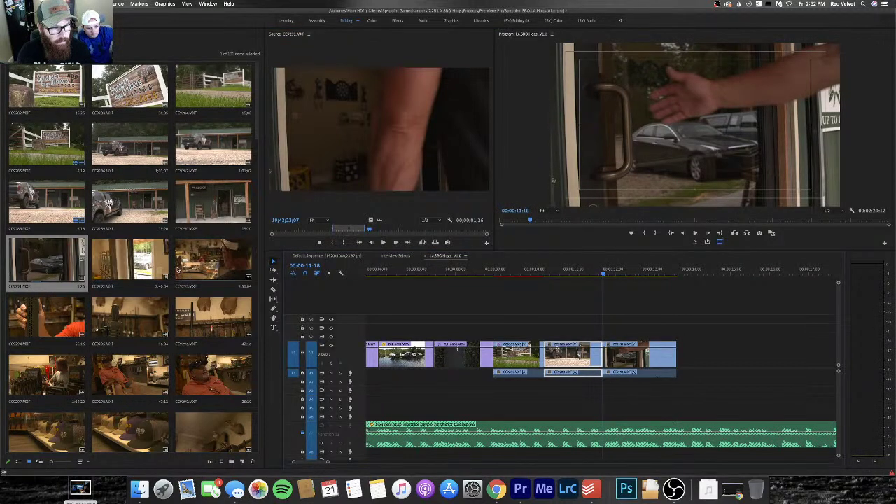
Mark a 00:00:13:22 range of the store interior clip, from the entrance through the counter handshake, and place it directly after the door shot
double_click(129, 259)
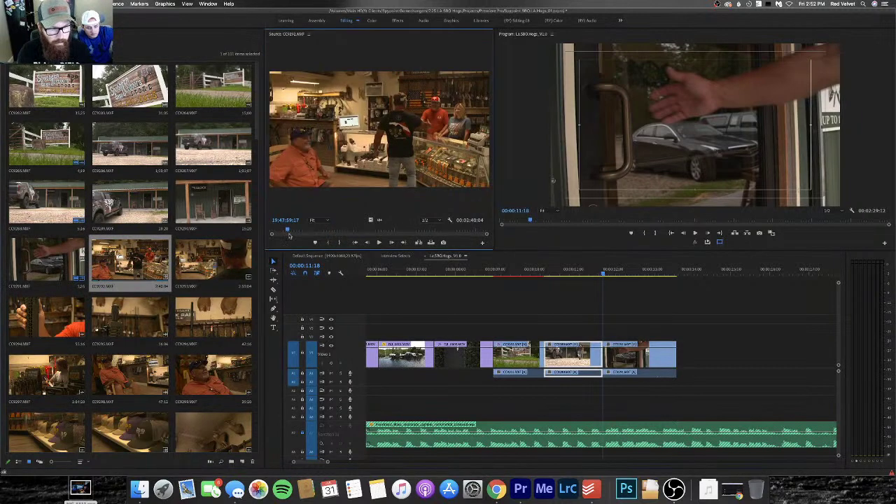
key(space)
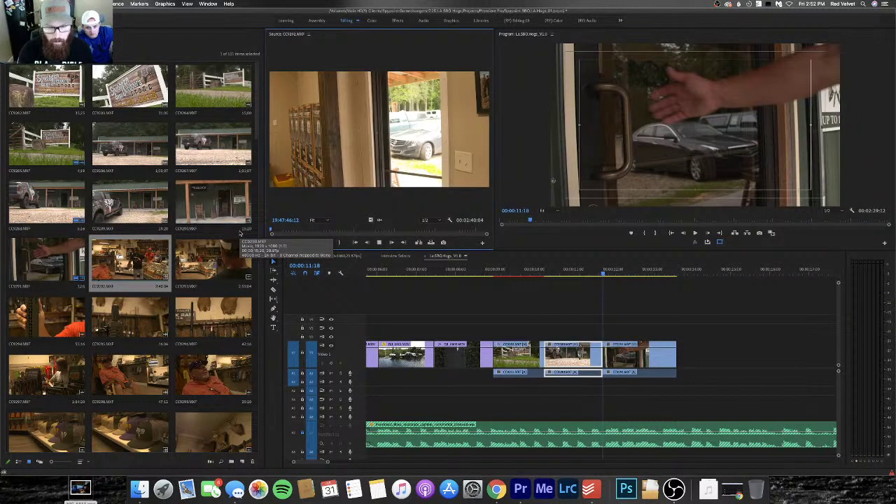
key(XF86AudioRaiseVolume)
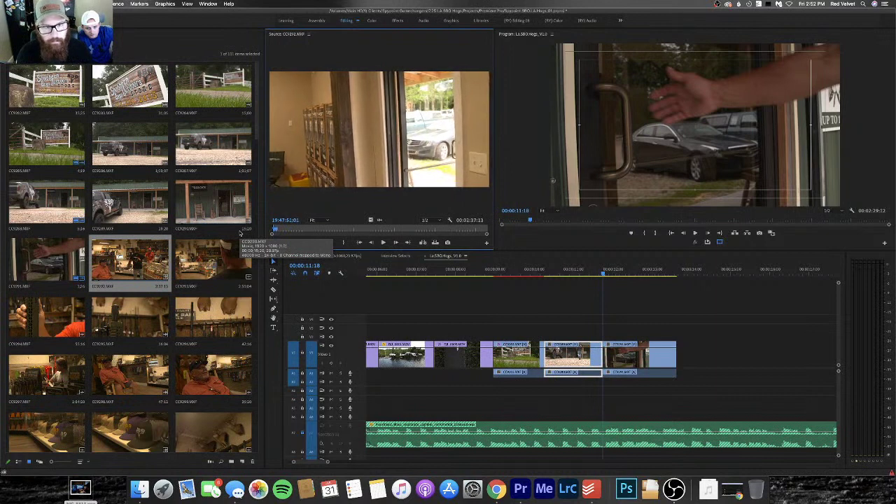
key(space)
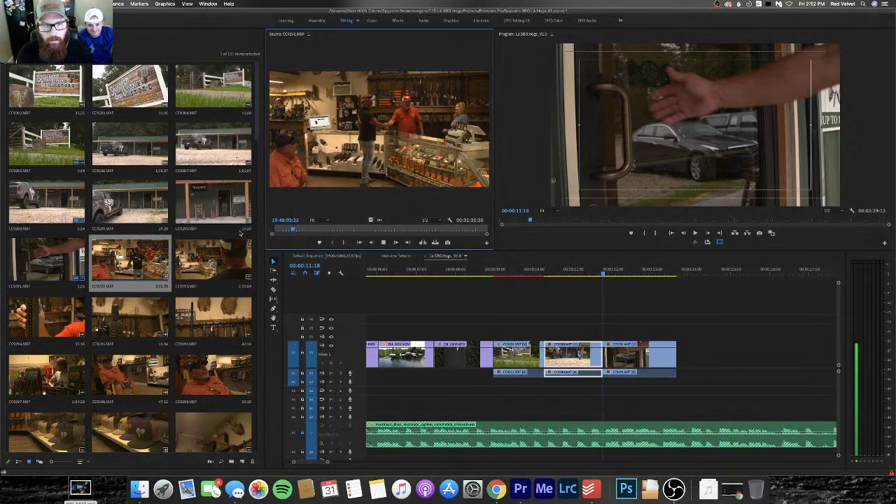
key(o)
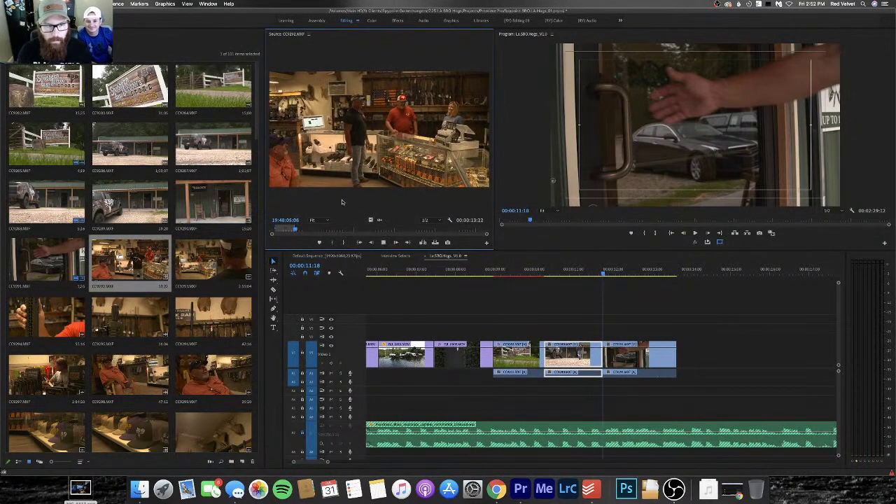
key(space)
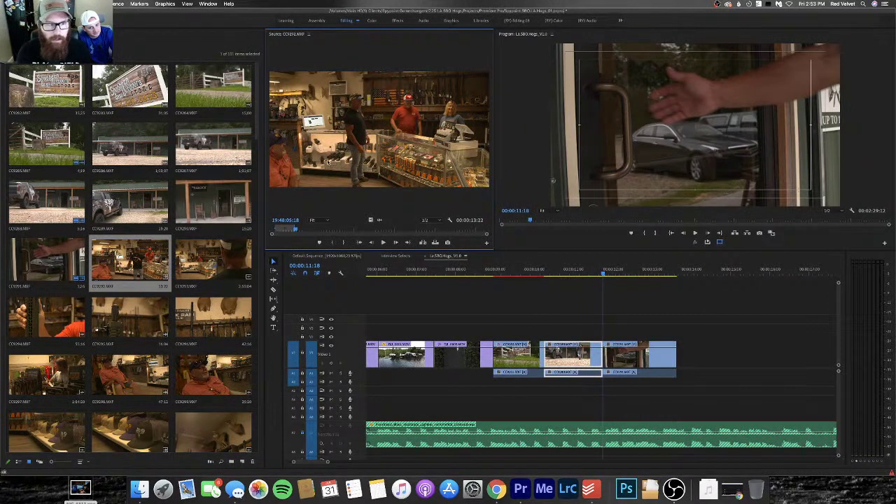
drag(356, 162, 685, 365)
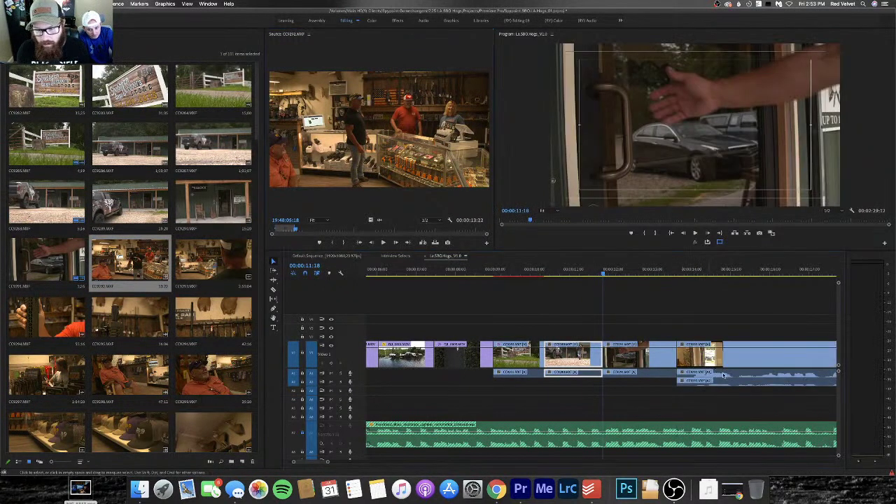
Expand audio tracks A1 and A2 to show the waveforms of the store interior clip
double_click(360, 381)
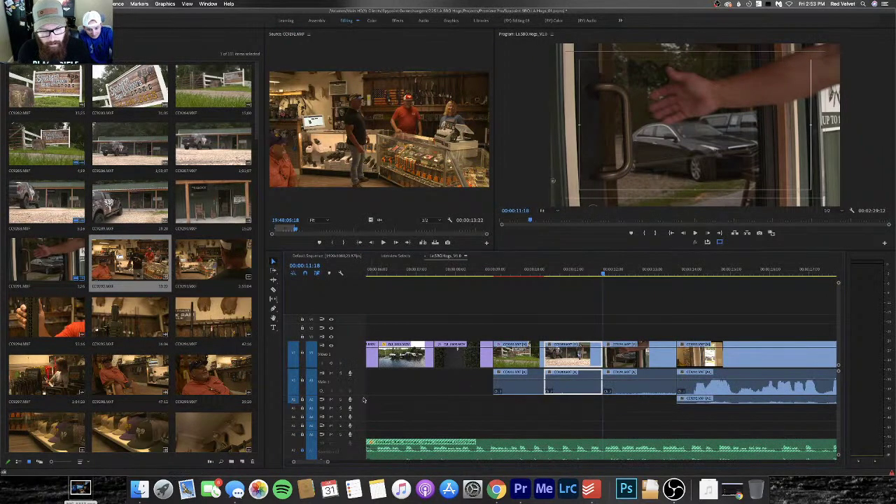
double_click(362, 399)
scroll(566, 402, right, 6)
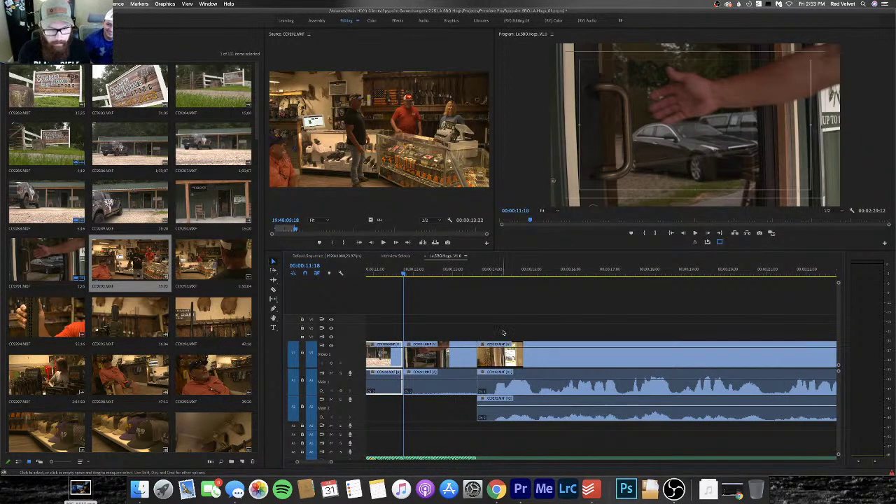
Preview the over-the-shoulder shop clip, and scrub through the rest of the wider shop counter clip in the source monitor
click(489, 274)
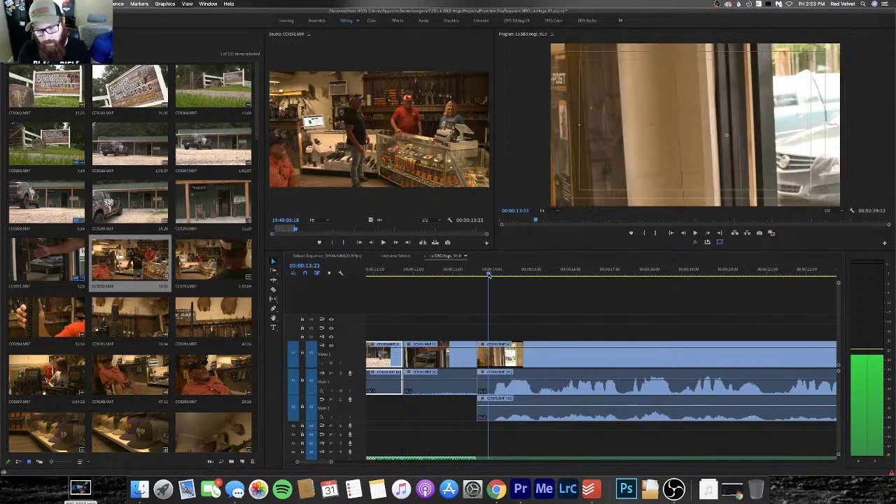
key(minus)
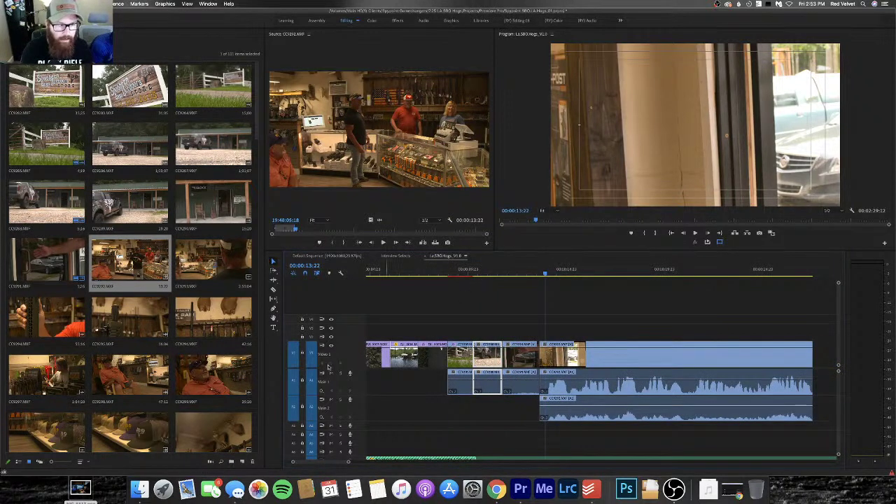
double_click(180, 264)
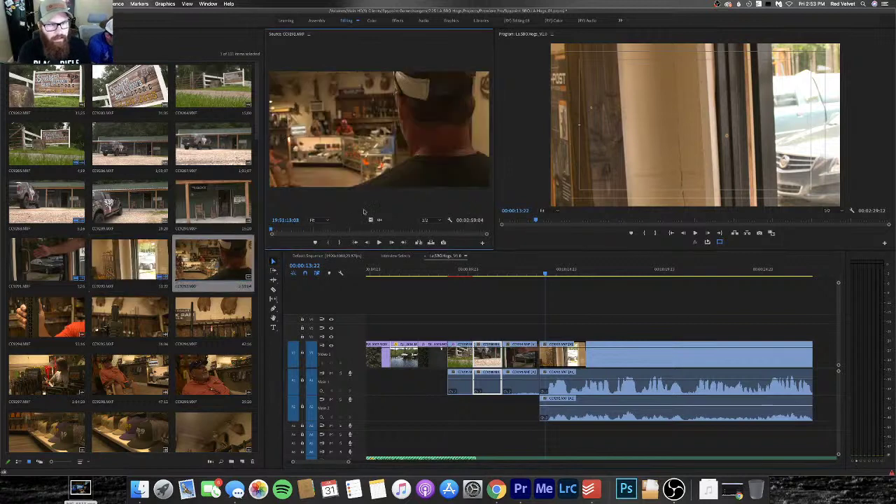
key(space)
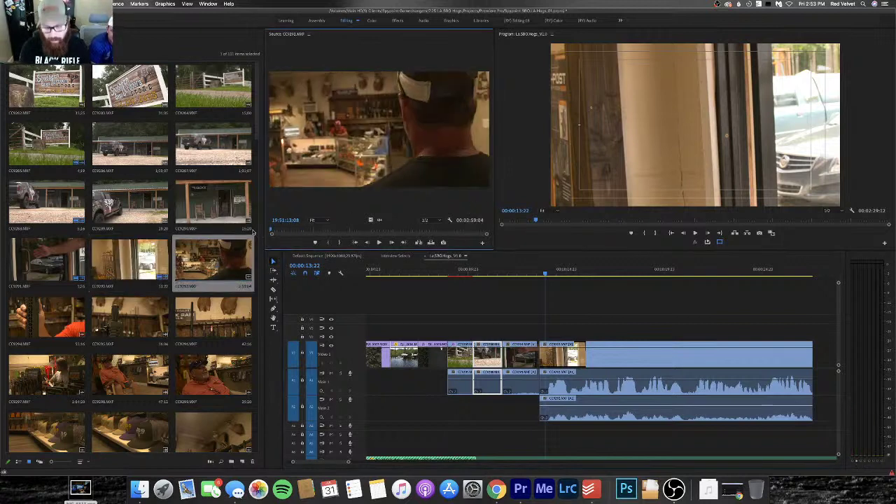
double_click(110, 259)
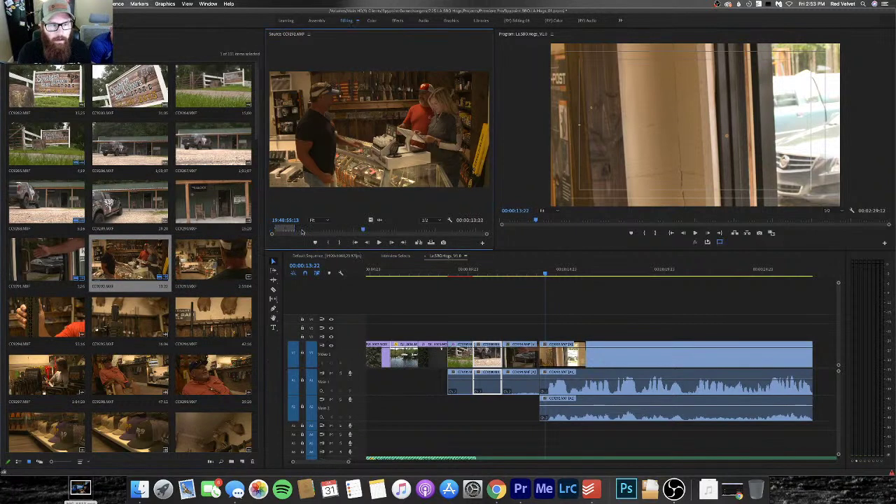
drag(302, 232, 479, 229)
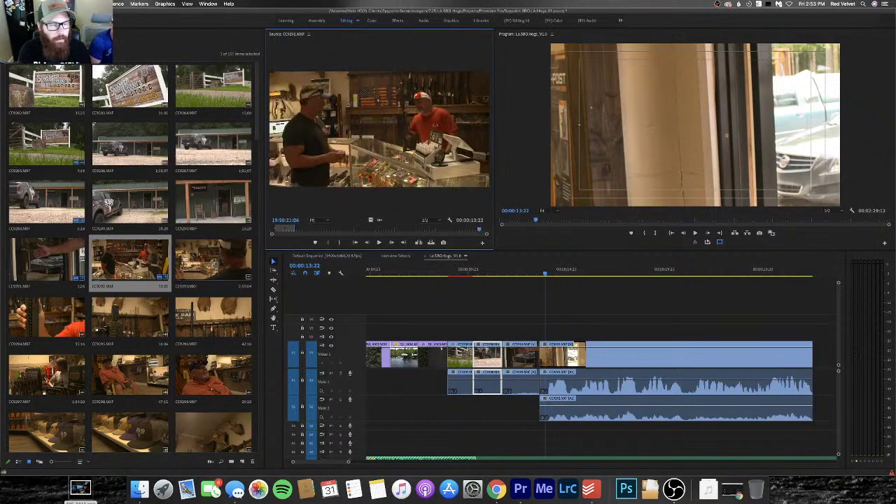
Mark in and out points around a 00:00:12:18 section of the over-the-shoulder shop clip, ending near 19:51:44
double_click(180, 267)
drag(269, 232, 238, 231)
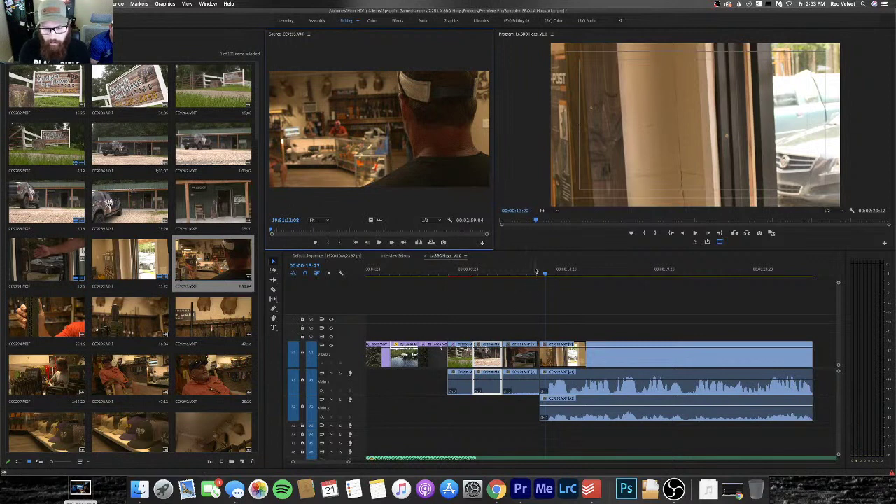
click(518, 271)
click(269, 229)
key(space)
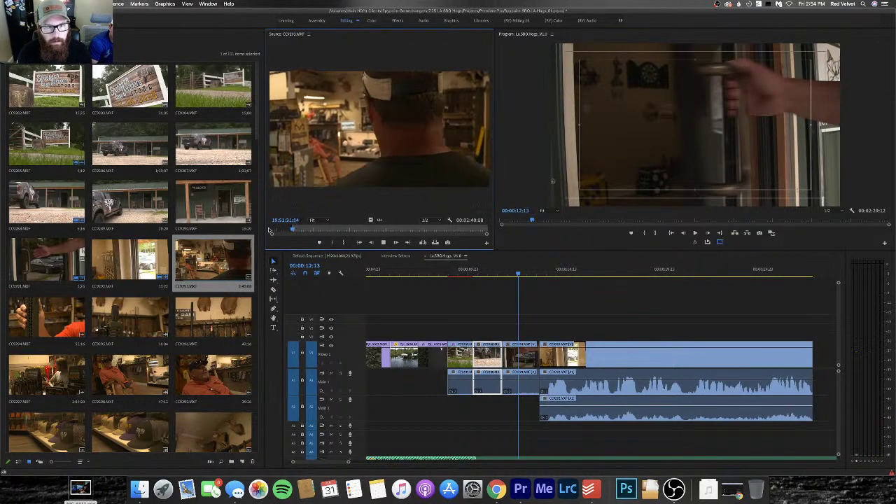
key(i)
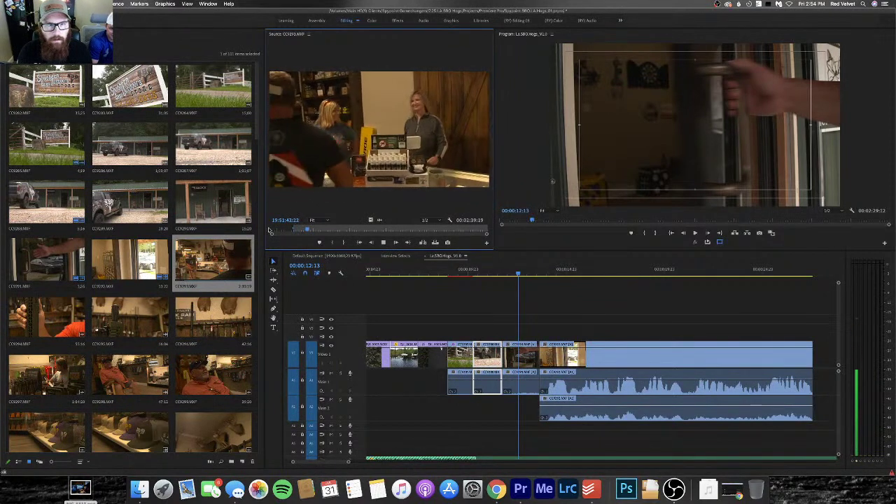
key(o)
key(space)
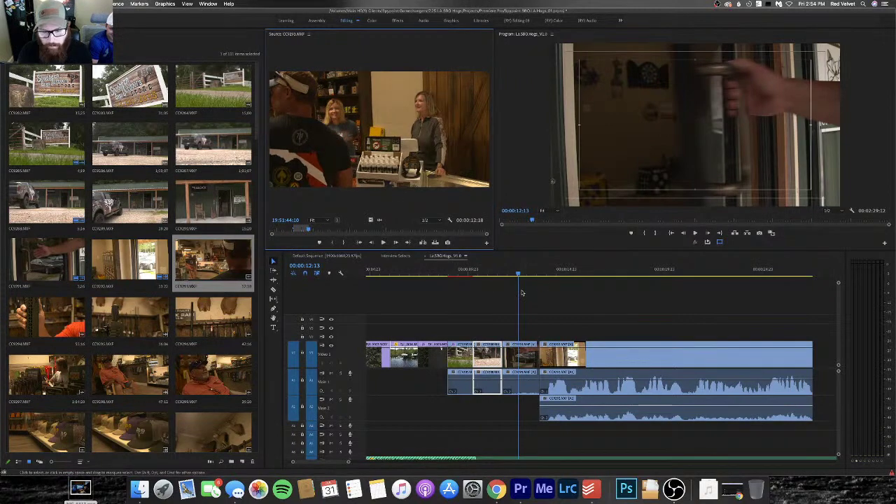
Locate the door-opening frame at 00:00:12:14 and raise the door clip's video to track V2
click(502, 275)
drag(501, 275, 471, 277)
key(space)
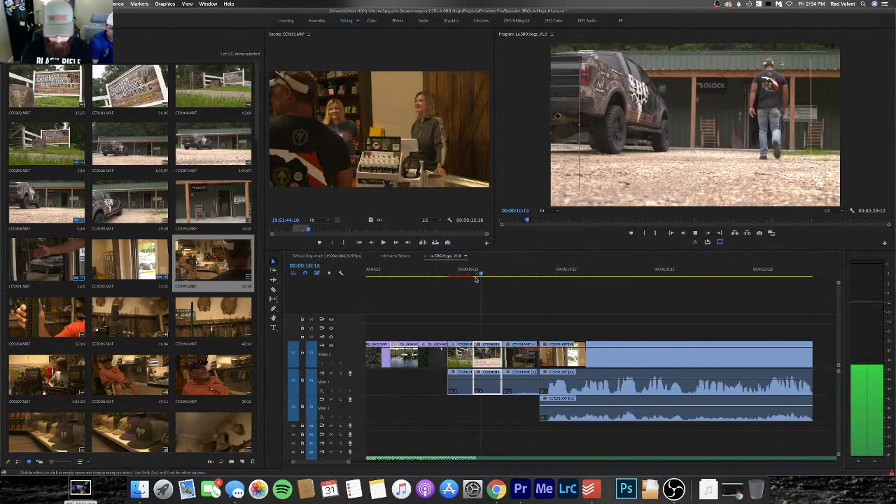
key(minus)
key(space)
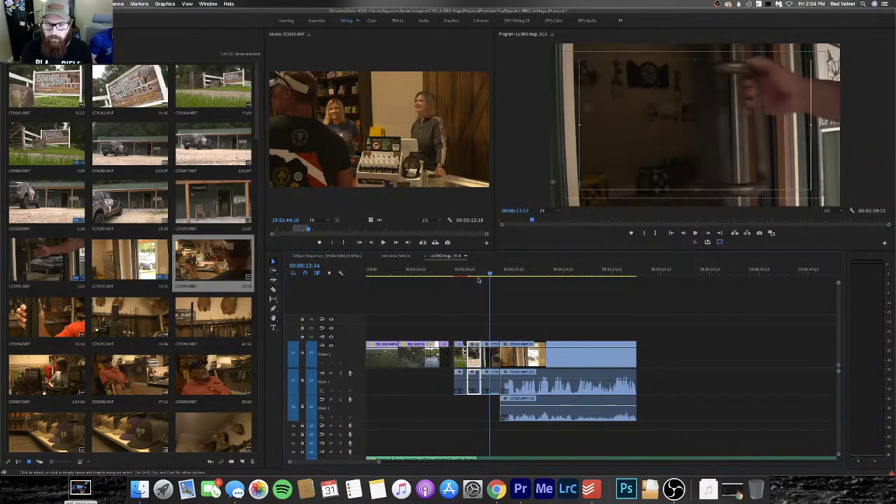
drag(495, 348, 495, 338)
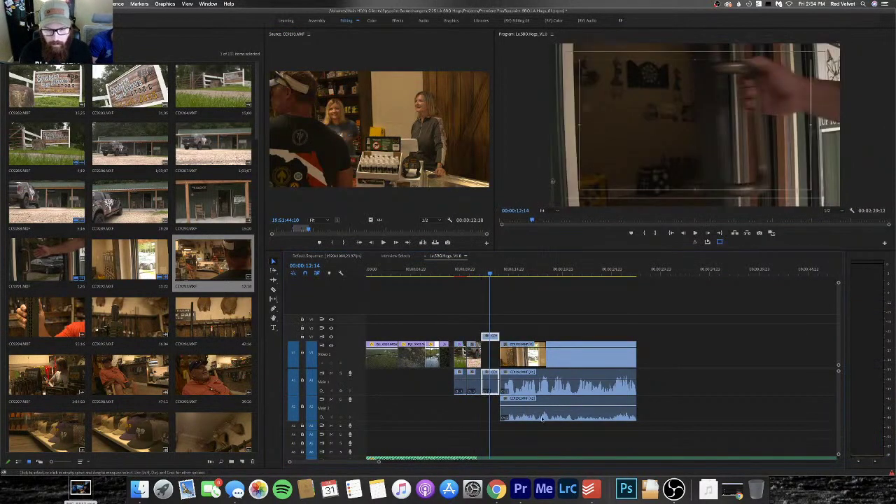
Lower the shop entrance clip's audio by one track and pull the clip earlier so it starts at 00:00:12:14
click(543, 418)
drag(543, 418, 544, 420)
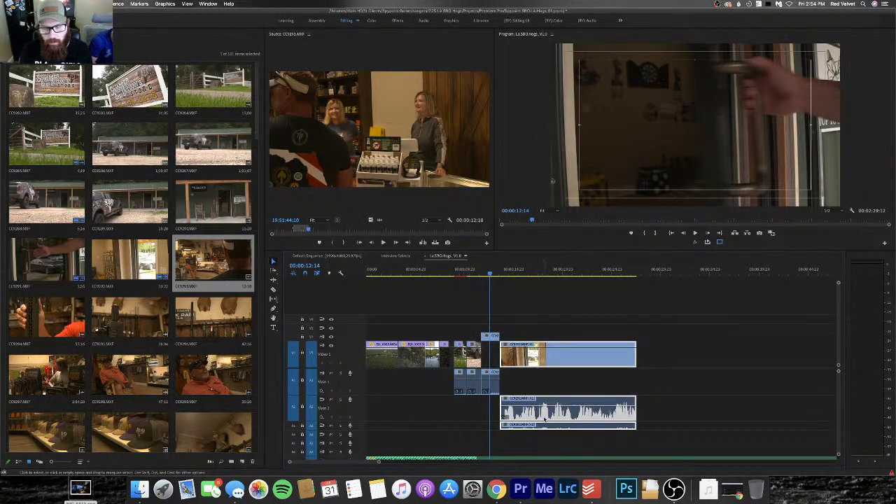
drag(543, 360, 533, 361)
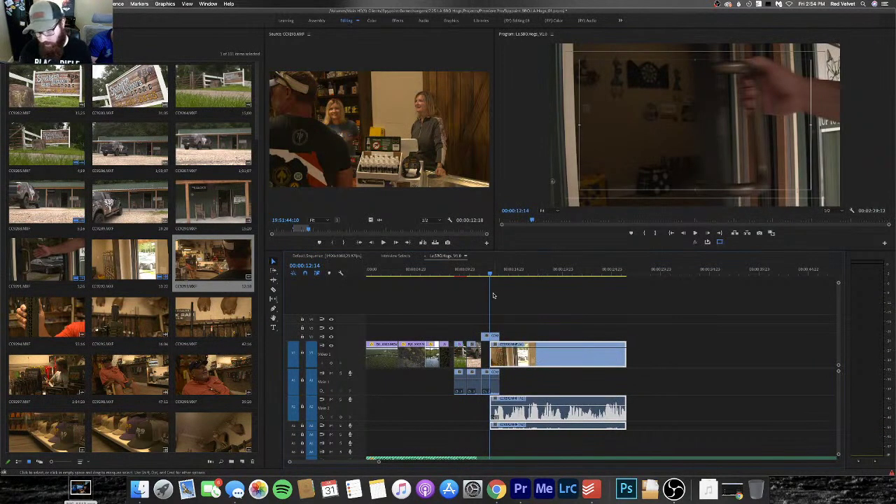
Reframe the man in the shop entrance clip by setting its scale to 65 and its horizontal position to 712
key(=)
click(606, 273)
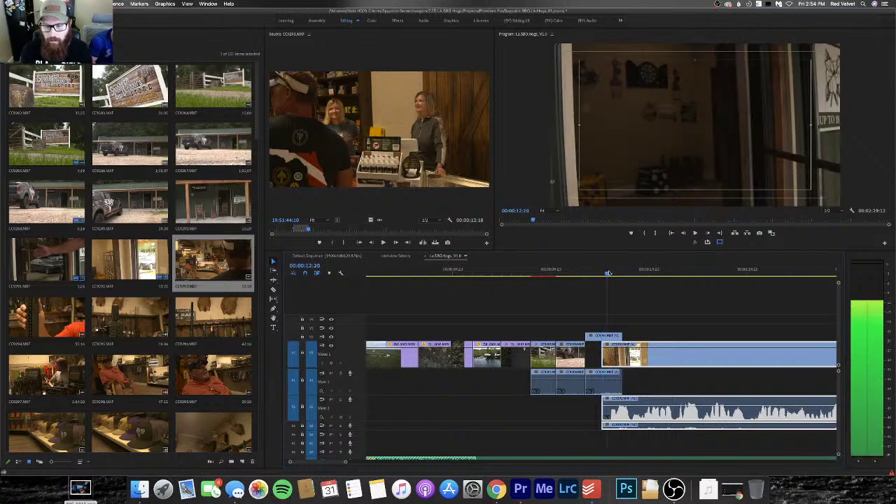
drag(608, 273, 632, 273)
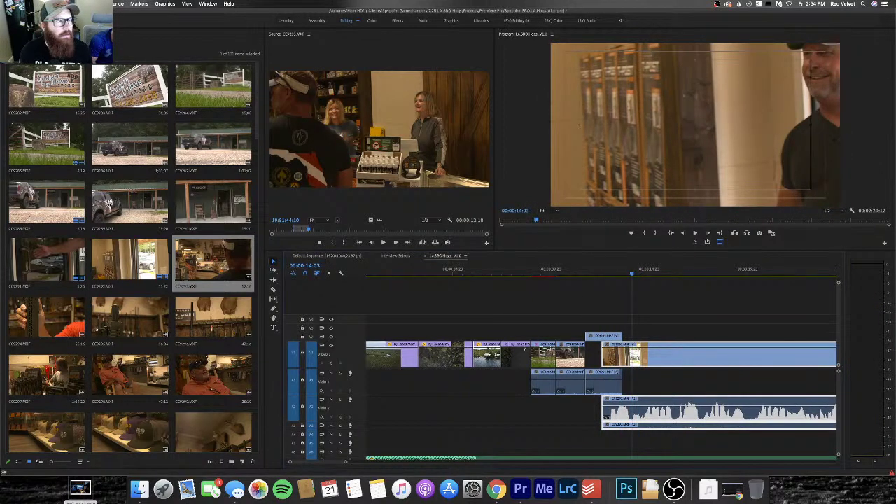
key(shift+5)
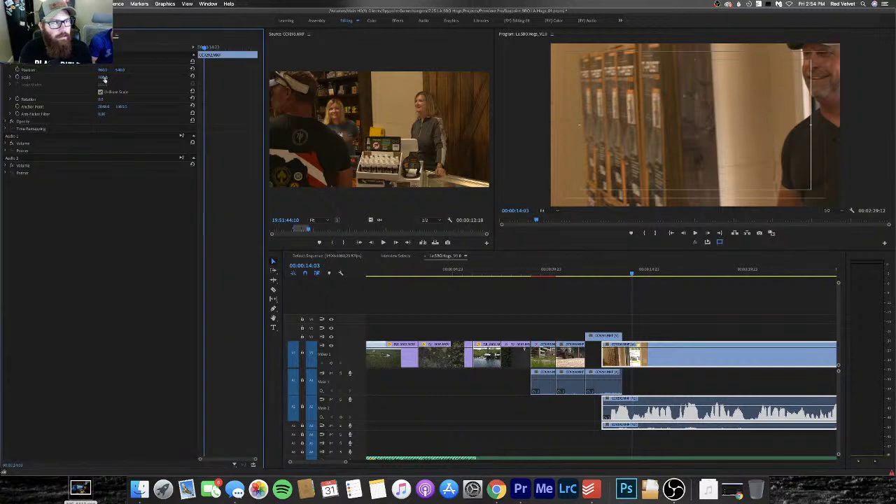
key(Return)
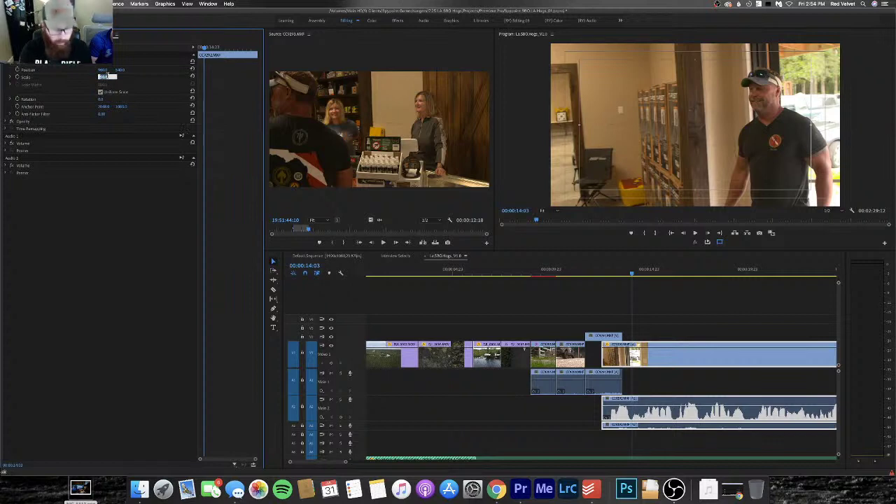
key(Return)
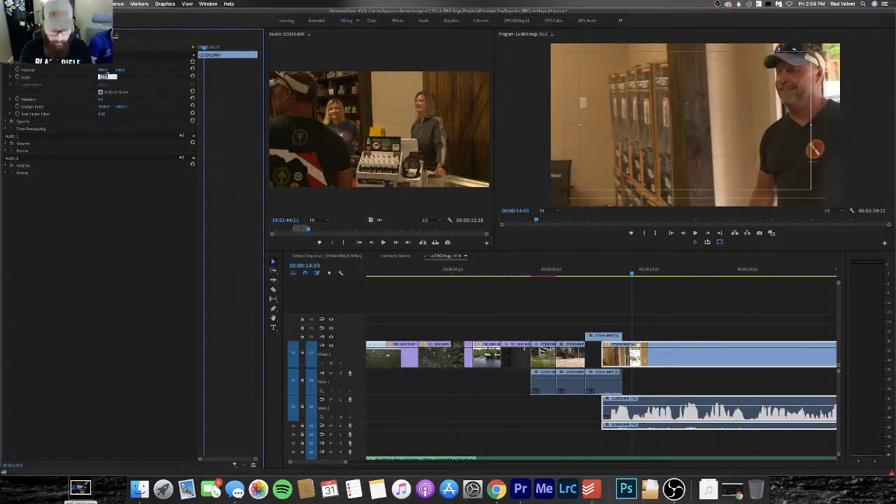
key(Return)
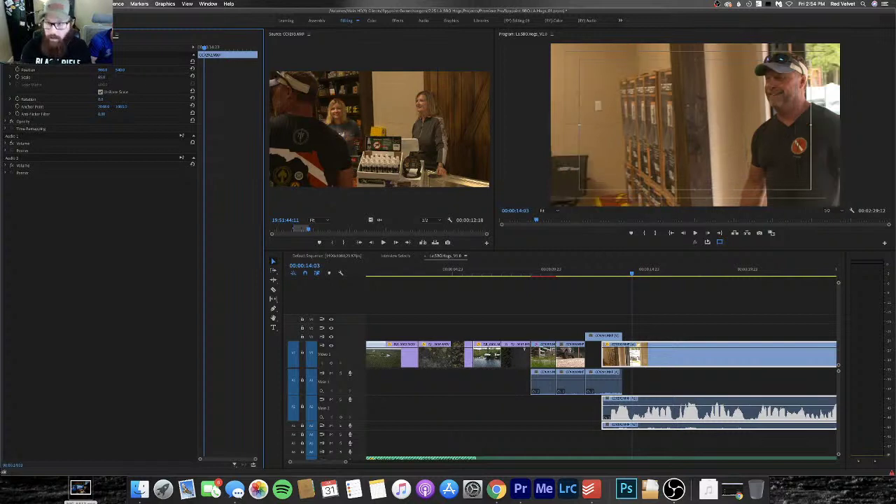
drag(119, 70, 17, 70)
click(123, 63)
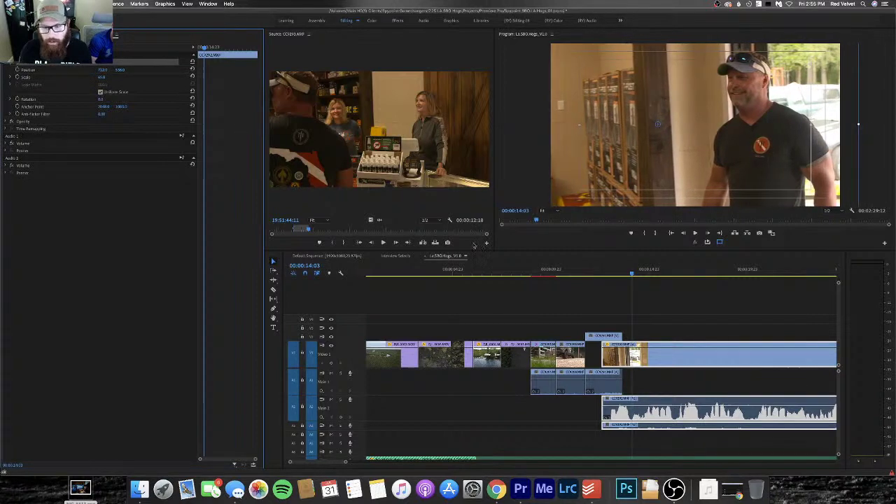
Play back the sequence from the truck shot through the door and into the shop to check the overlap and reframing
click(551, 270)
key(space)
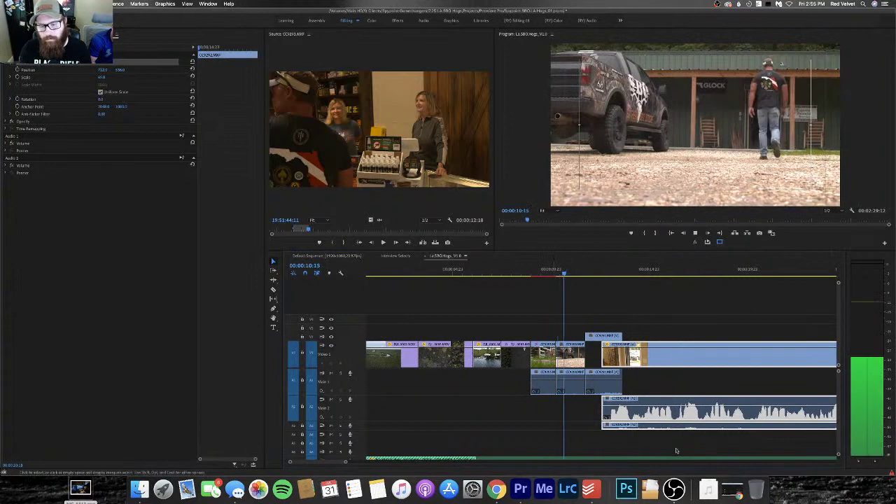
scroll(670, 431, down, 1)
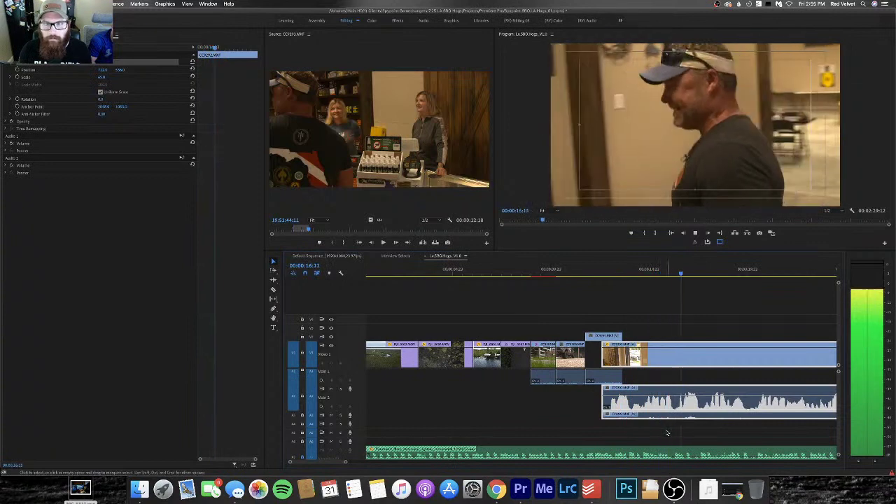
click(693, 271)
drag(693, 272, 618, 272)
key(space)
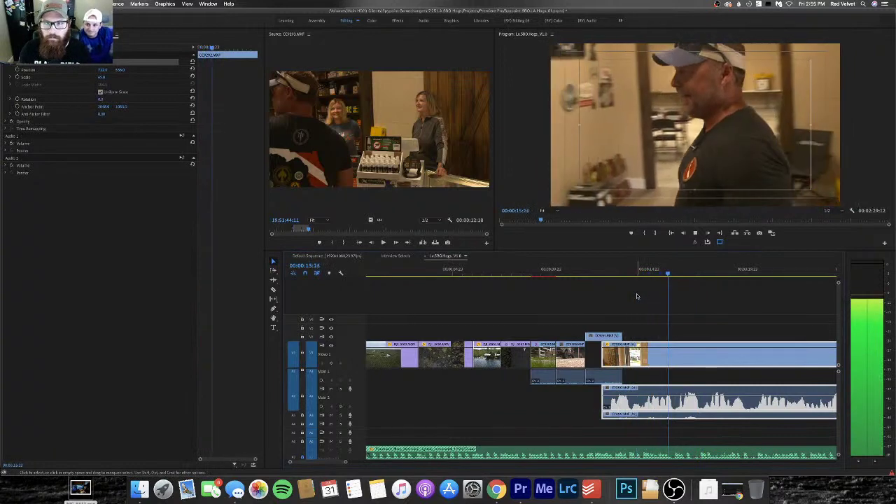
key(space)
Cut the shop entrance clip at 00:00:16:06 and move the remainder well further along the timeline
click(673, 269)
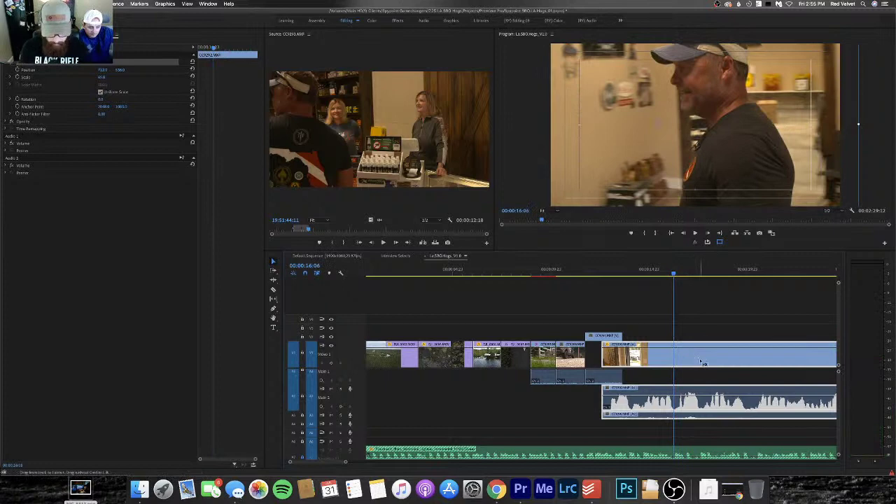
key(minus)
key(minus)
drag(484, 359, 634, 359)
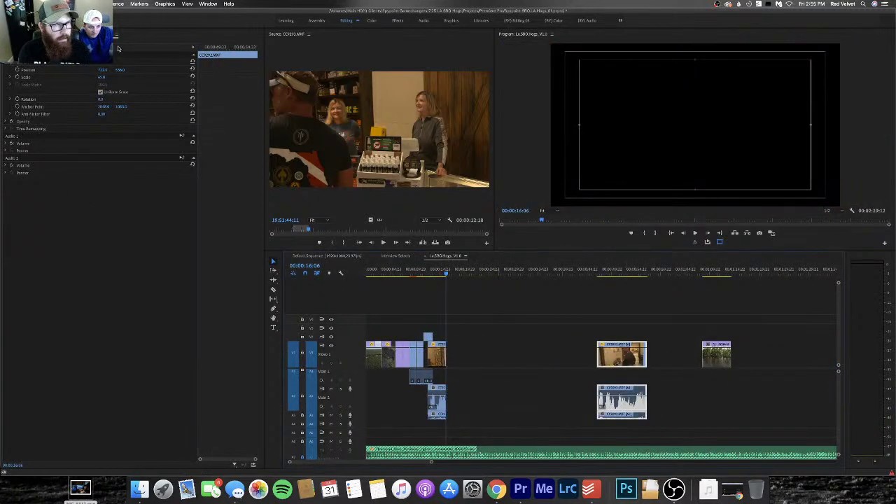
Re-mark the over-the-shoulder shop clip to an 00:00:11:13 section and place it on the timeline at 00:00:16:06
key(shift+1)
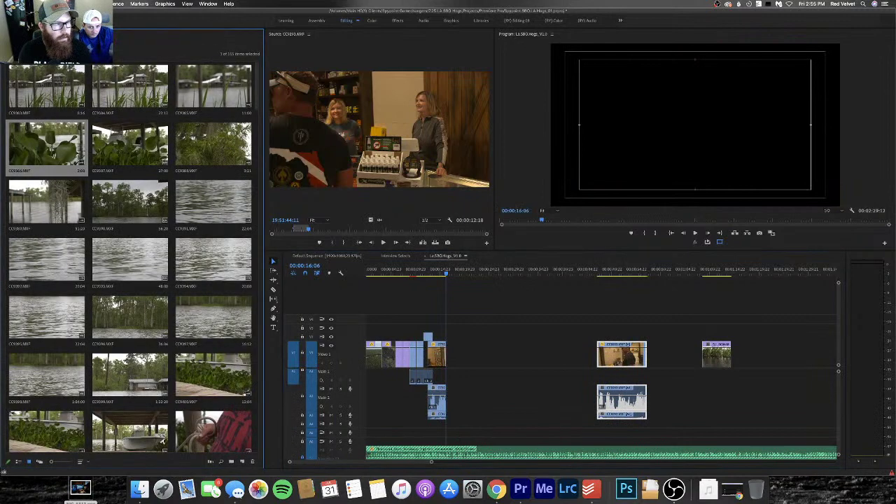
scroll(129, 259, down, 10)
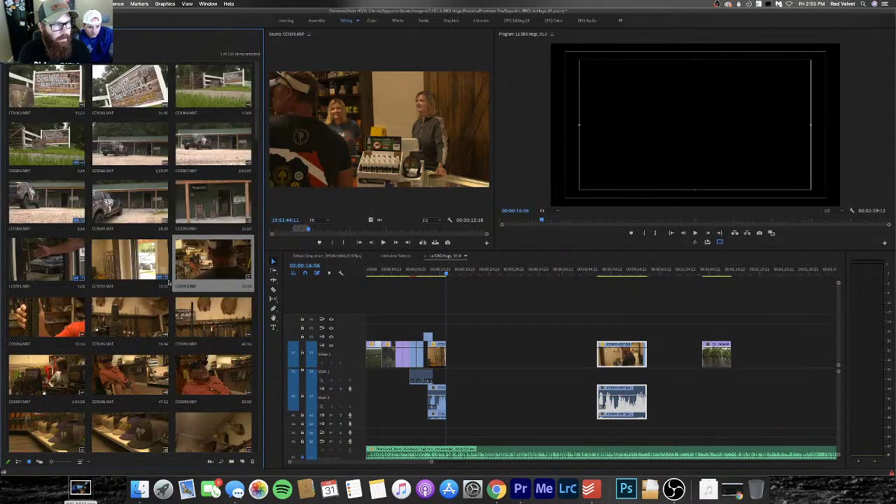
click(320, 230)
drag(312, 231, 289, 230)
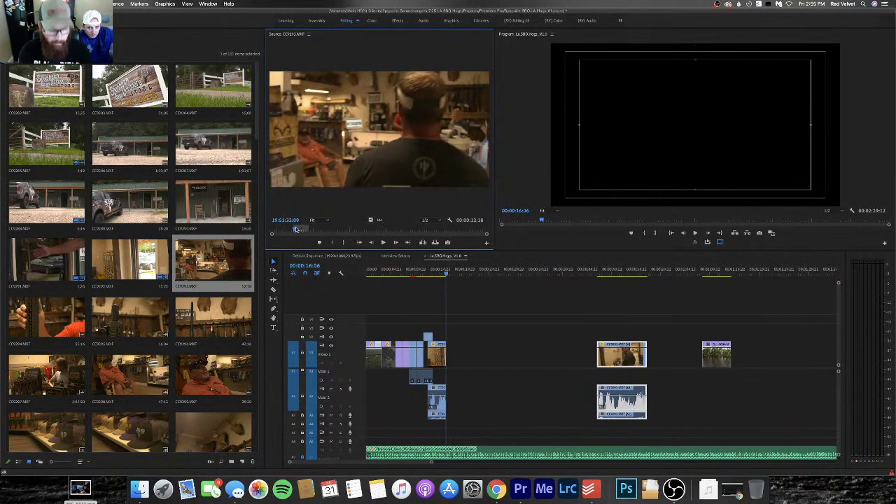
key(space)
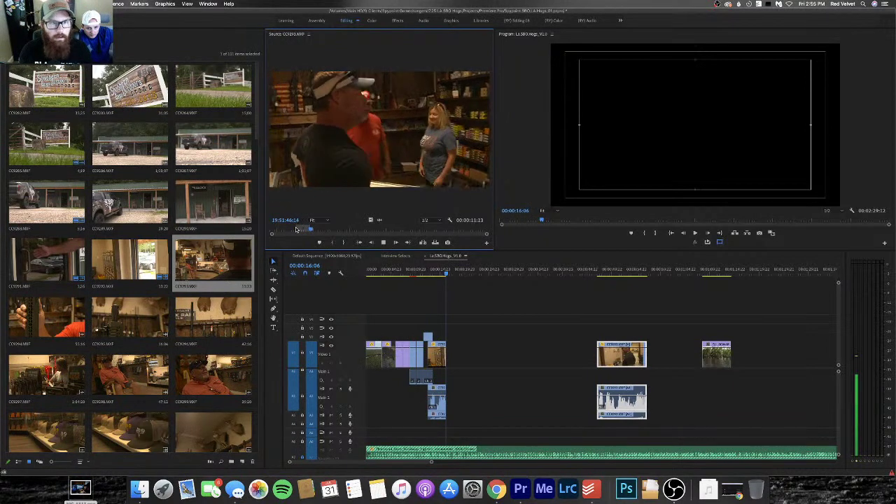
key(o)
key(.)
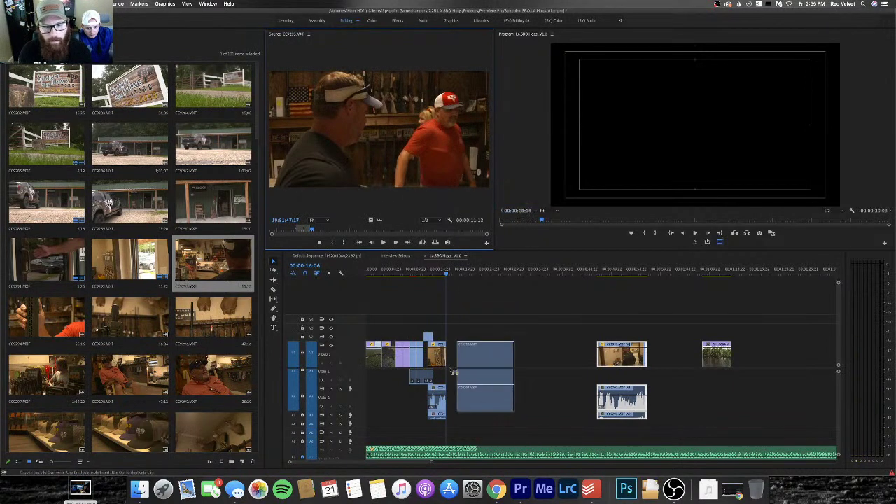
Play back the sequence from the truck shot through the entrance into the over-the-shoulder shop clip
click(423, 272)
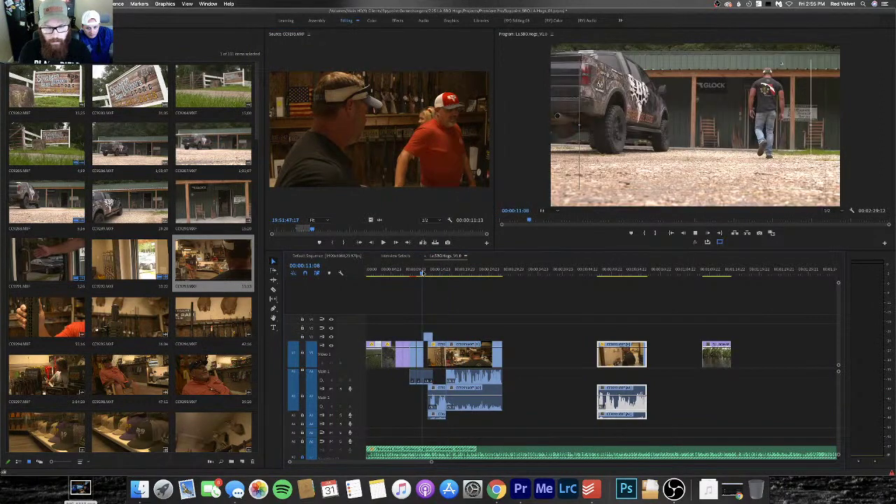
key(space)
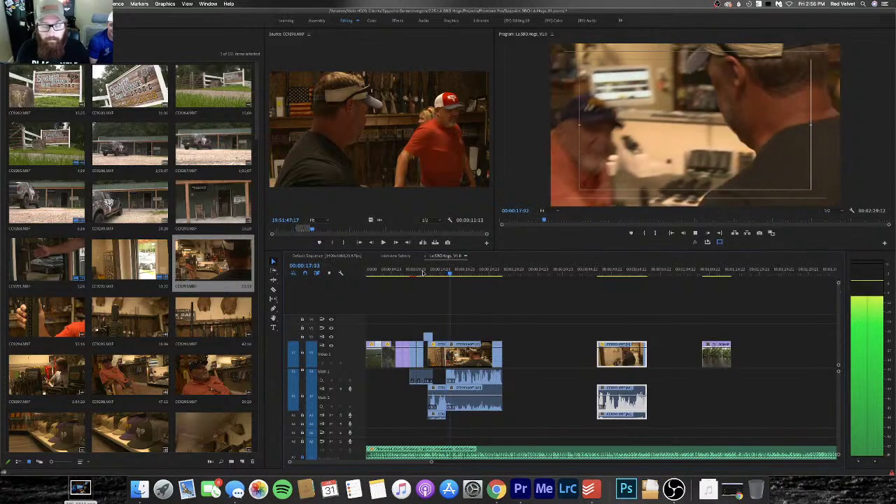
key(space)
Enlarge the audio tracks and normalize the max peak of the over-the-shoulder clip's first audio channel
click(487, 380)
key(alt+equal)
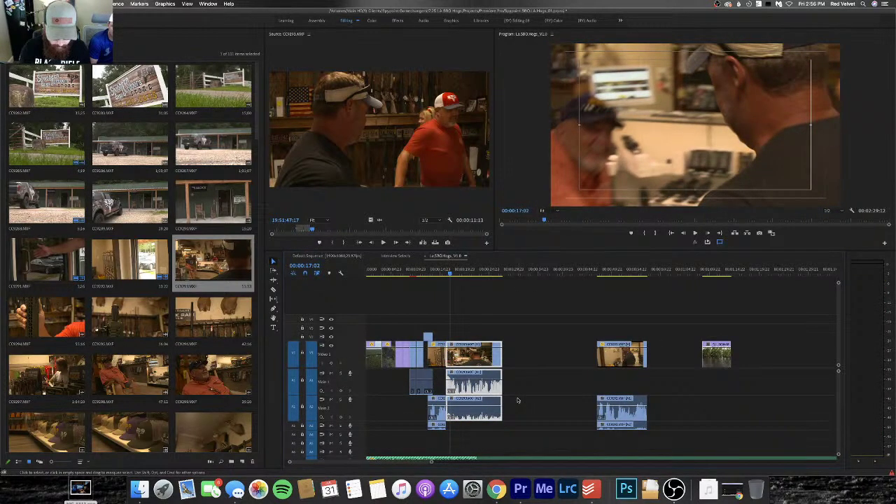
click(517, 400)
click(482, 389)
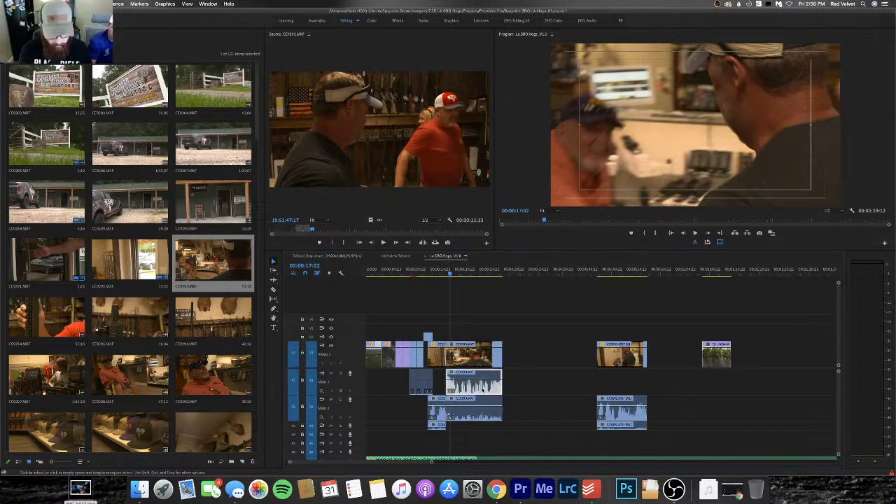
key(g)
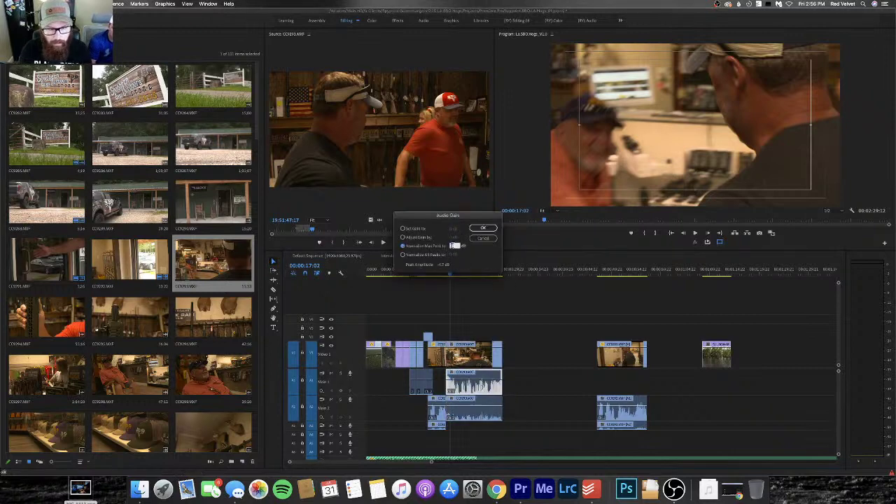
text(0)
key(Return)
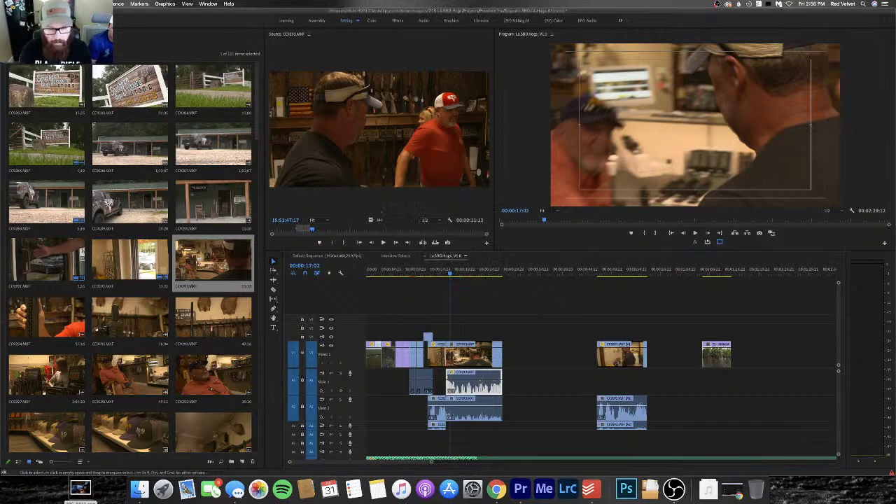
Listen to the over-the-shoulder clip with the first audio track soloed, and replay it with that track muted
click(445, 274)
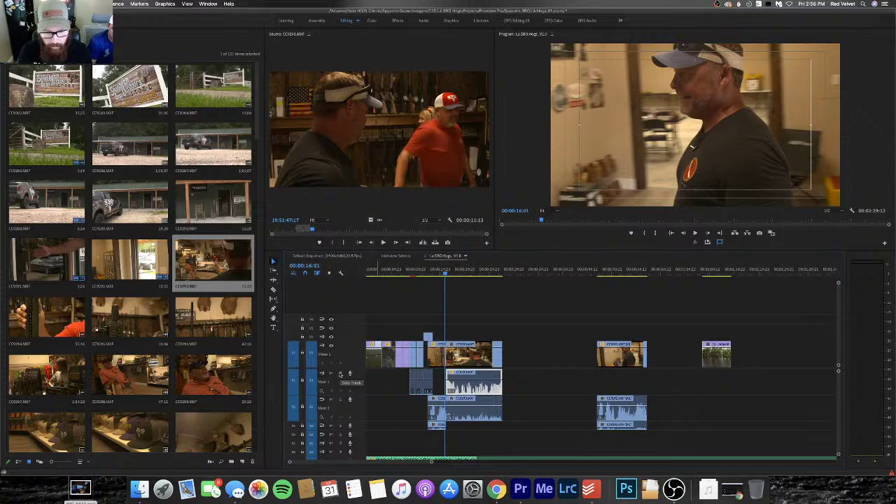
key(space)
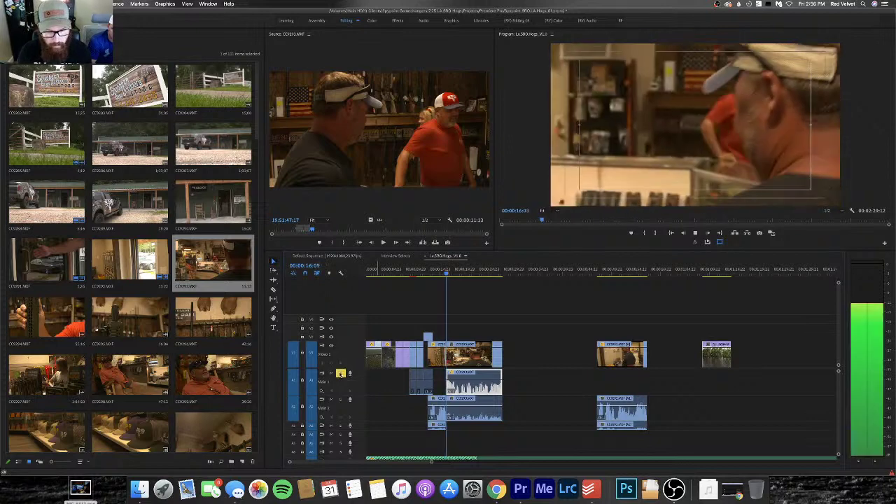
key(space)
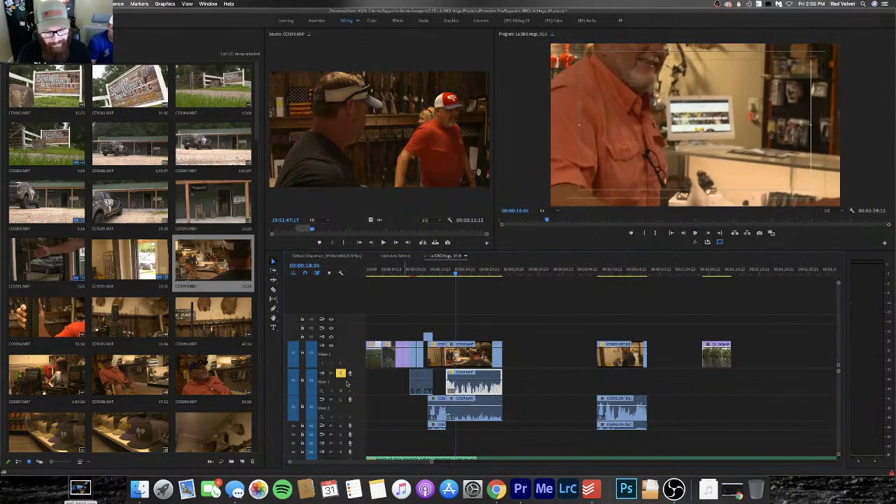
drag(455, 274, 446, 275)
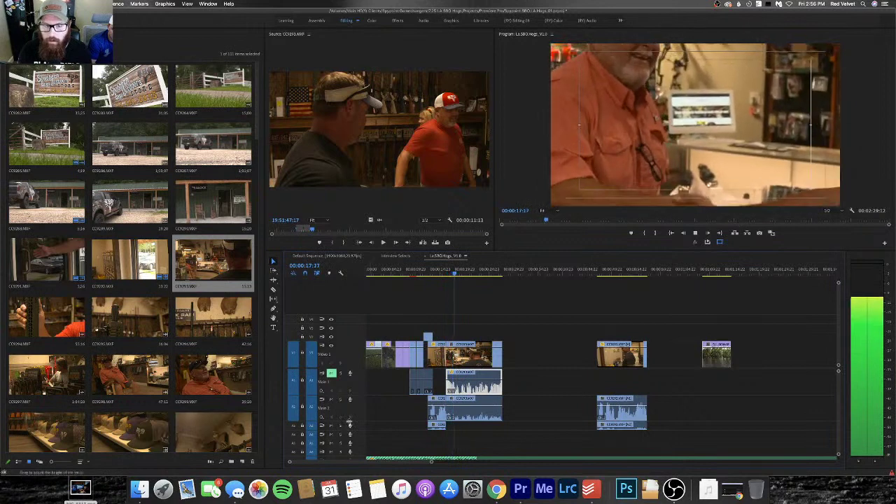
key(space)
Delete the surplus audio channels of the entrance and over-the-shoulder clips and normalize the max peak of their remaining audio
click(439, 414)
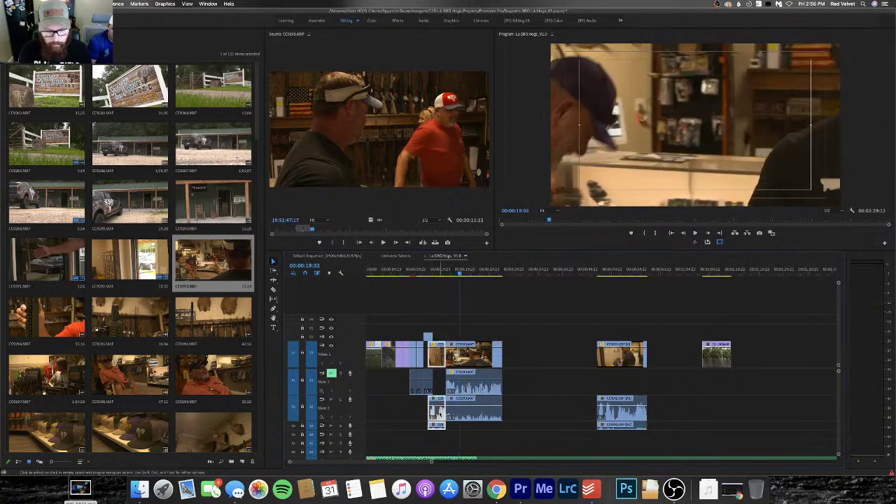
mouse_move(440, 414)
mouse_down()
mouse_move(448, 427)
mouse_move(465, 390)
mouse_move(437, 418)
mouse_up()
key(g)
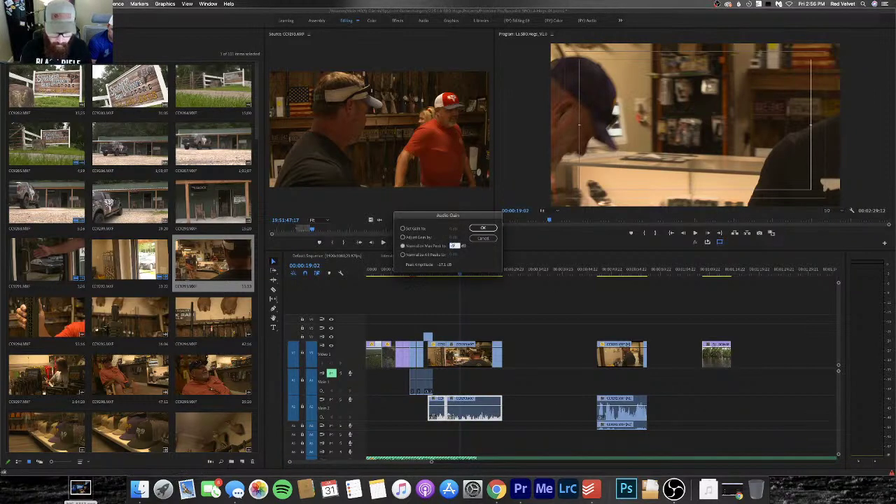
key(Return)
Solo the second audio track and listen to it from the doorway shot
click(431, 273)
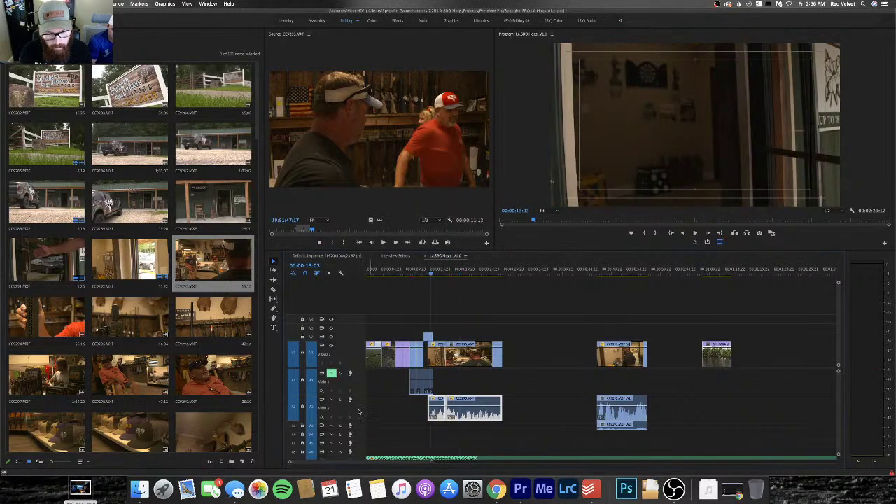
click(340, 399)
key(space)
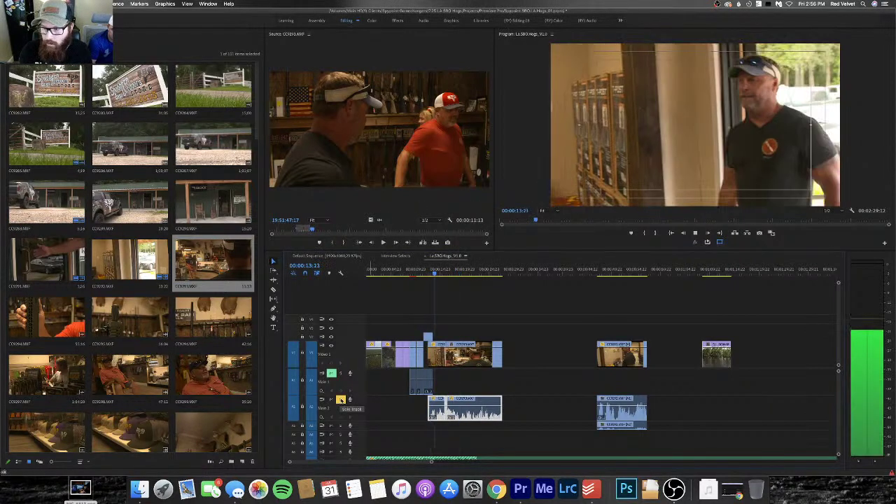
Adjust the audio gain of the entrance and over-the-shoulder clips together and play back the cut between them
click(462, 409)
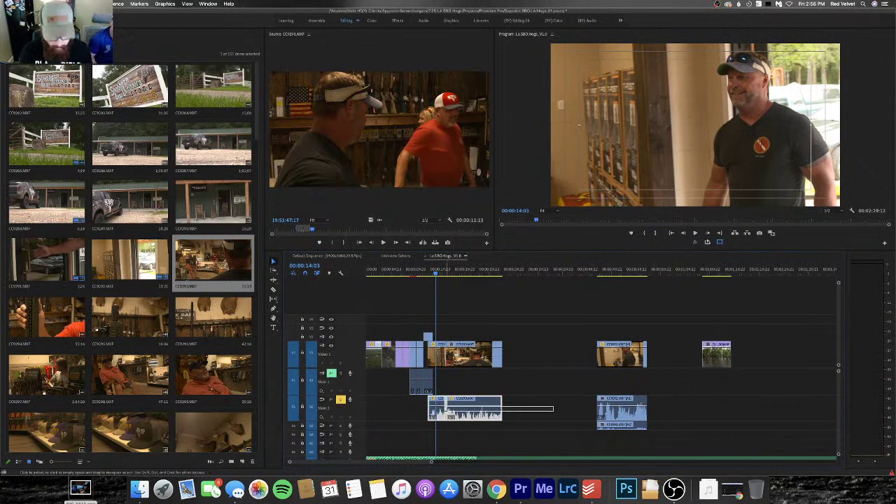
key(g)
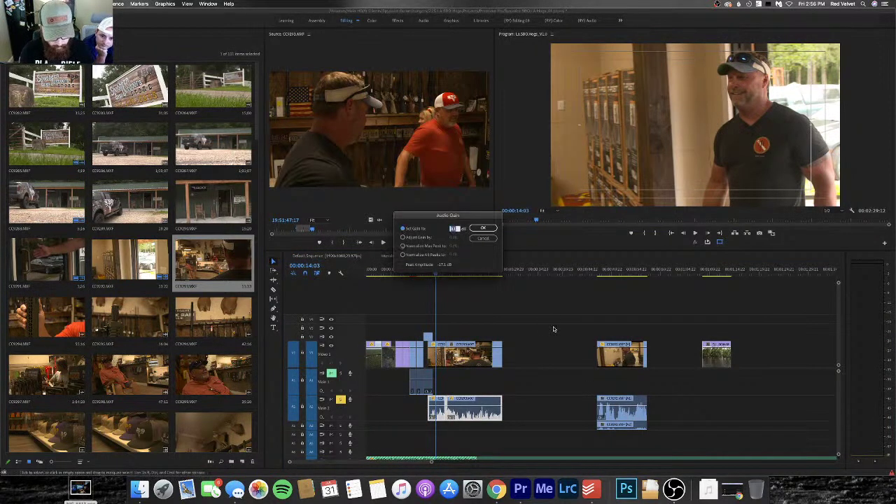
key(Return)
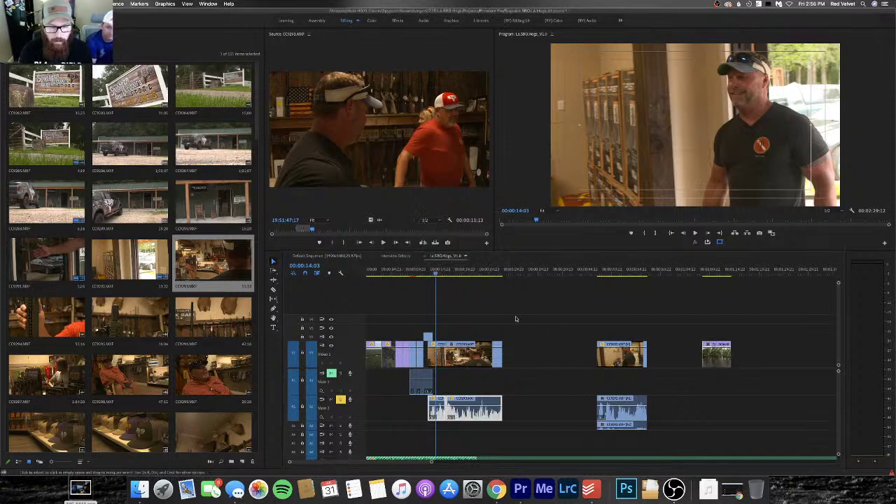
click(424, 272)
key(space)
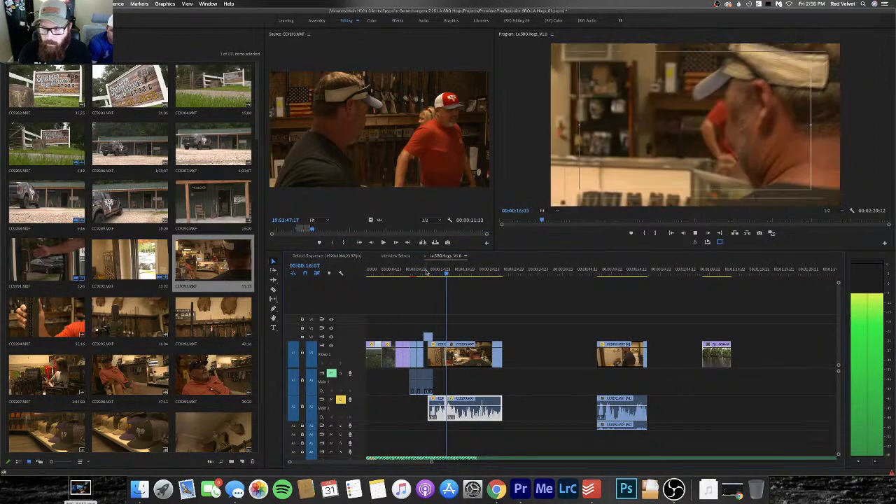
key(space)
Link the remaining audio to the video on both the over-the-shoulder clip and the entrance clip
click(479, 416)
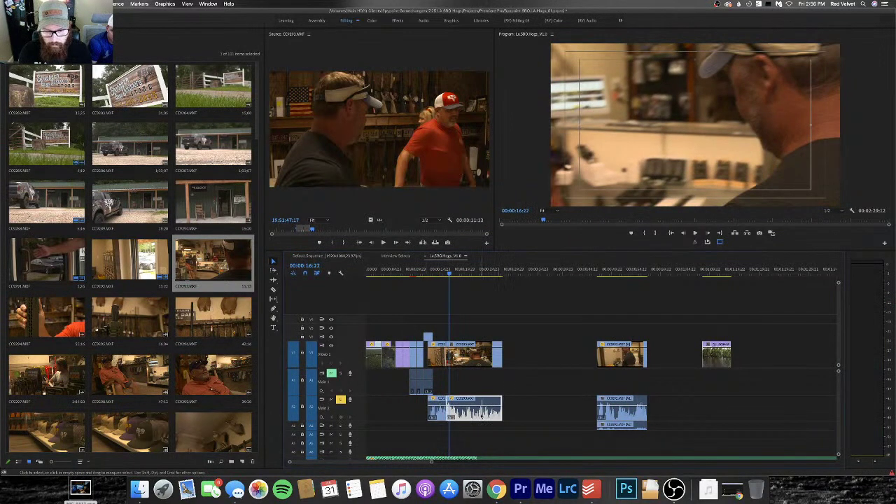
click(463, 352)
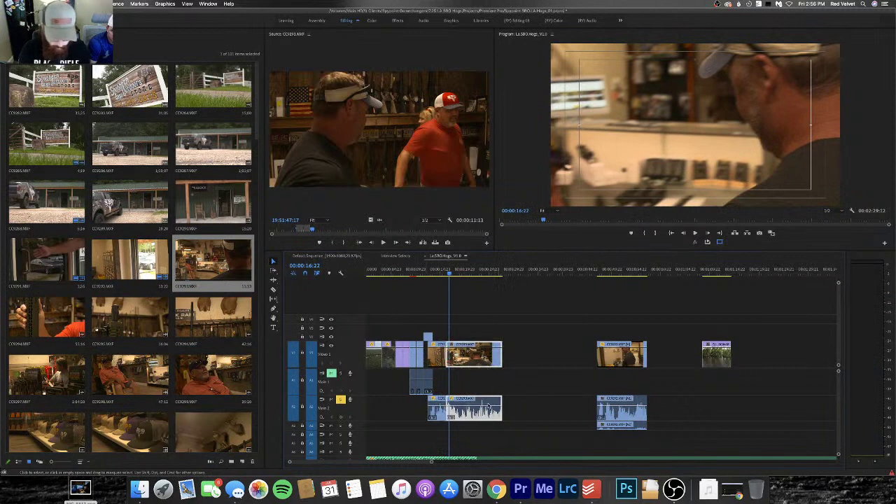
click(437, 355)
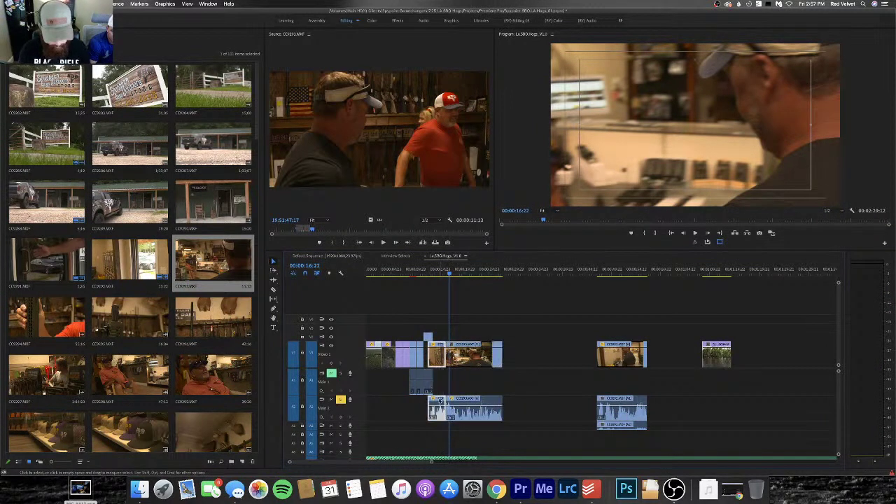
Extend the head of the over-the-shoulder clip, butt it against the end of the entrance clip and play back the cut
drag(487, 357, 490, 357)
key(=)
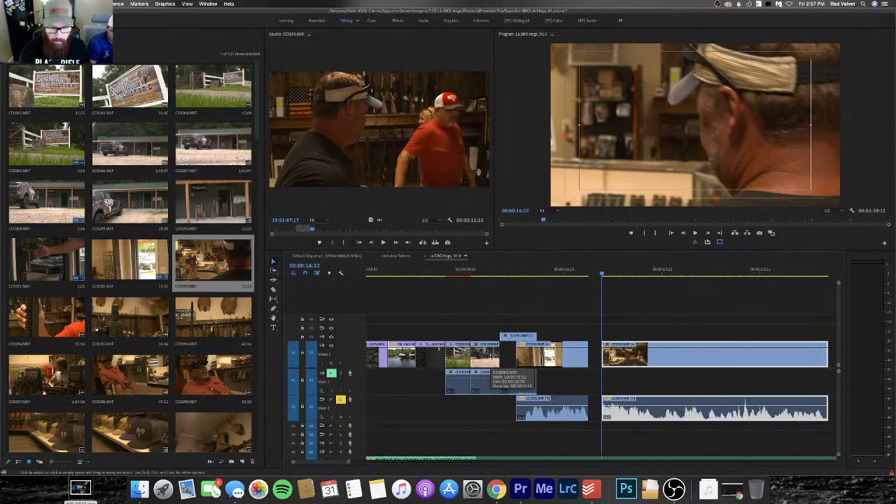
drag(624, 353, 592, 355)
click(578, 268)
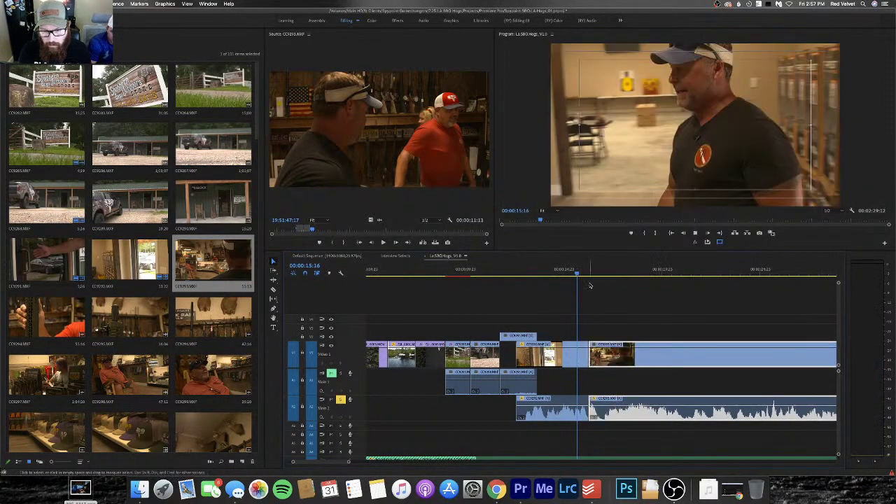
key(space)
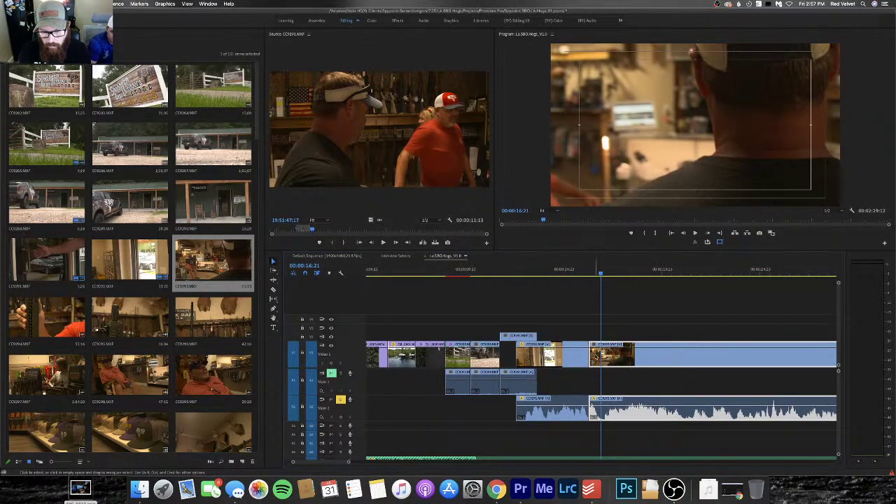
Adjust the over-the-shoulder clip's start point again, keeping it against the entrance clip, and replay the cut from the doorway
drag(596, 355, 616, 361)
click(530, 275)
key(space)
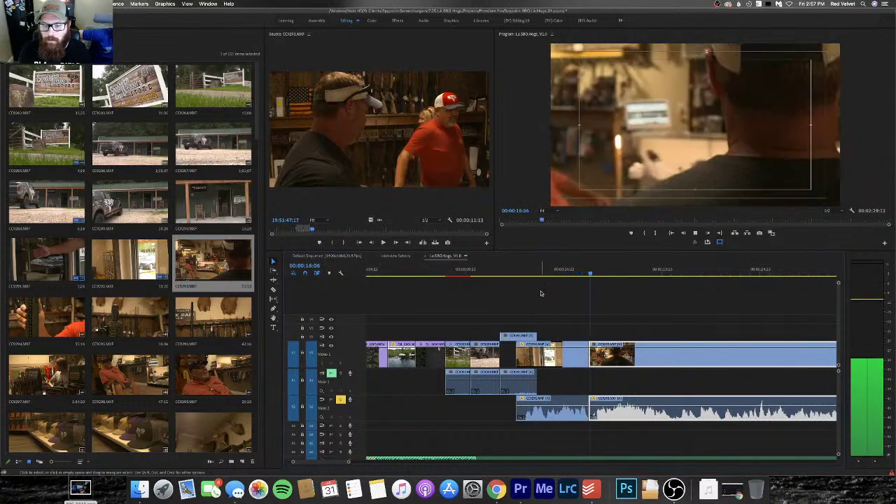
click(528, 269)
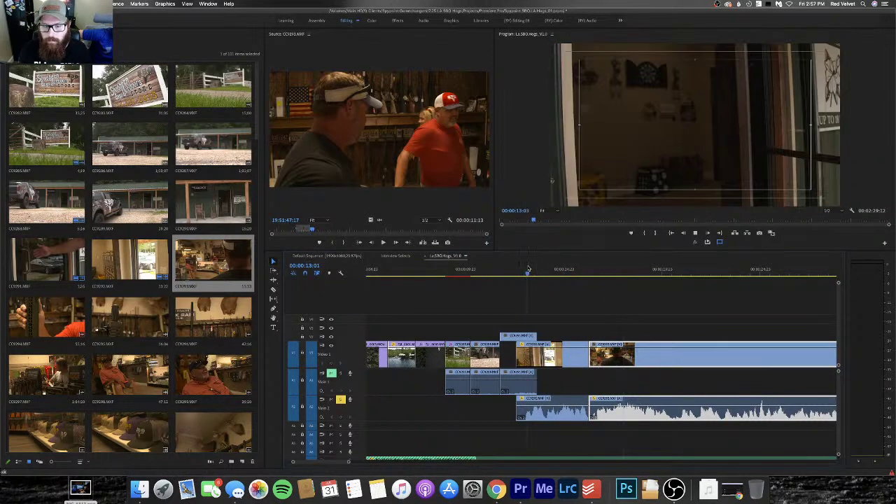
key(space)
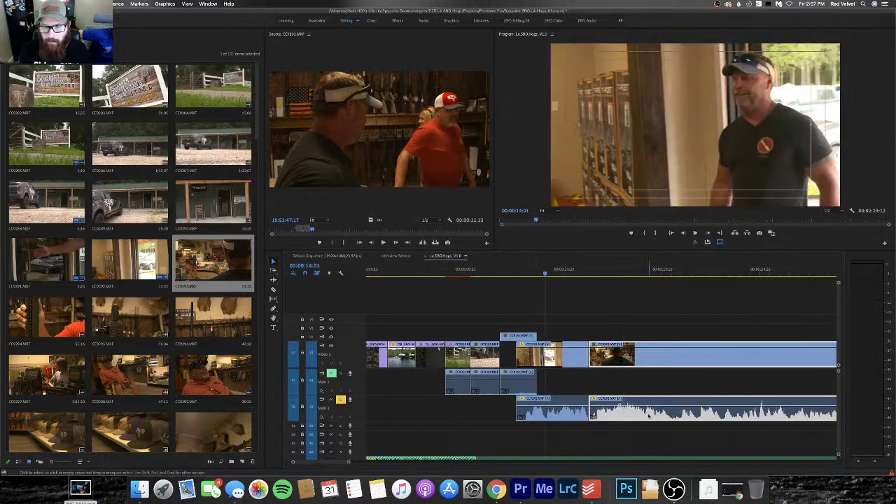
Move the over-the-shoulder clip's audio to the third audio track, solo that track and play back from the doorway
drag(625, 424, 625, 427)
key(space)
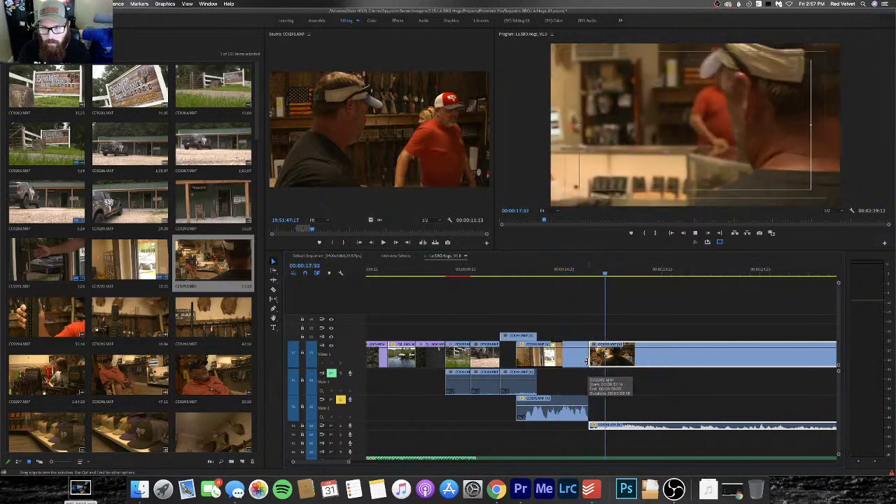
key(space)
click(341, 426)
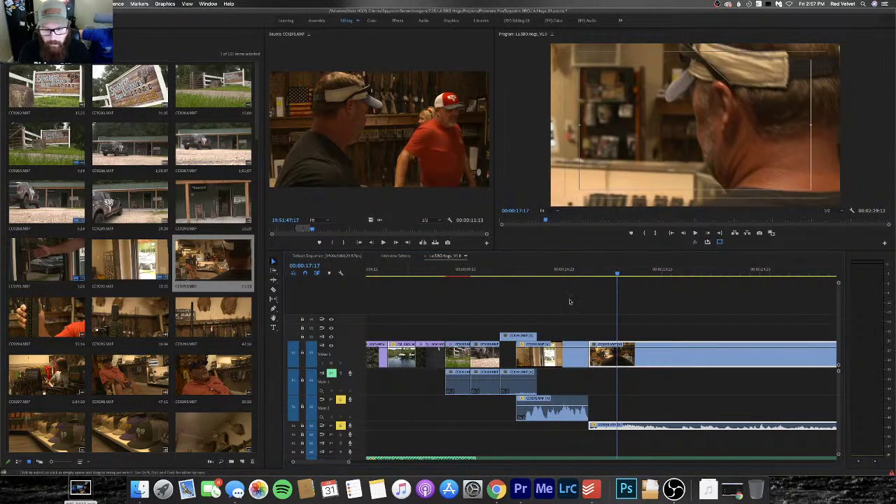
click(530, 272)
key(space)
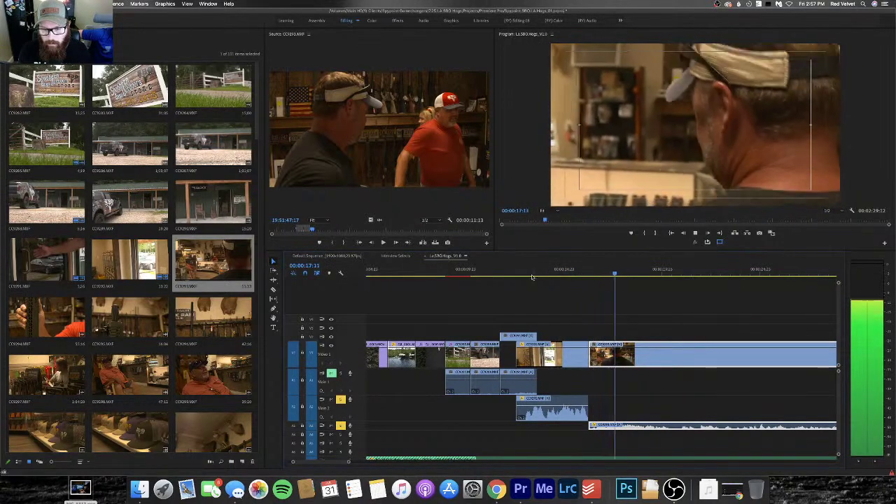
click(537, 272)
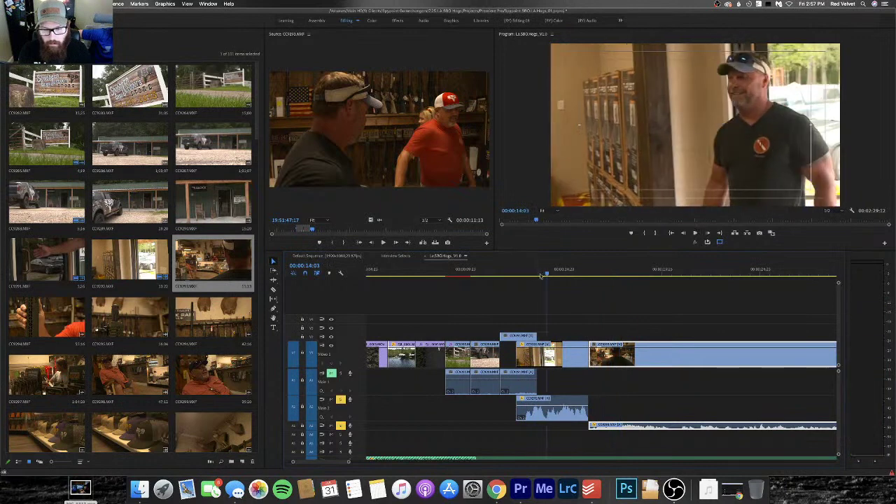
key(space)
Unlink the entrance clip and trim the end of only its audio to 00:00:14:03
click(563, 367)
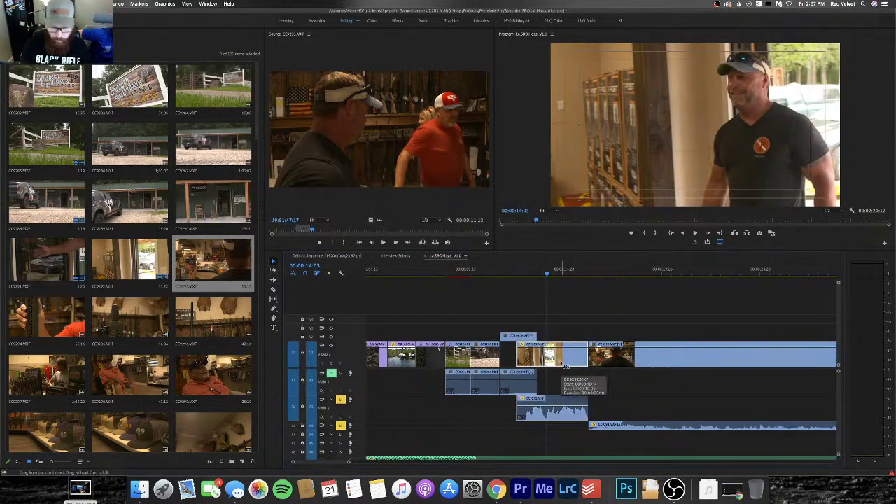
click(582, 410)
drag(586, 411, 546, 410)
Raise the entrance and door clips one video track, start the over-the-shoulder clip beneath at 00:00:14:03, and play back the overlap
mouse_move(542, 339)
mouse_down()
mouse_move(617, 330)
mouse_move(640, 360)
mouse_move(657, 361)
mouse_move(621, 366)
mouse_up()
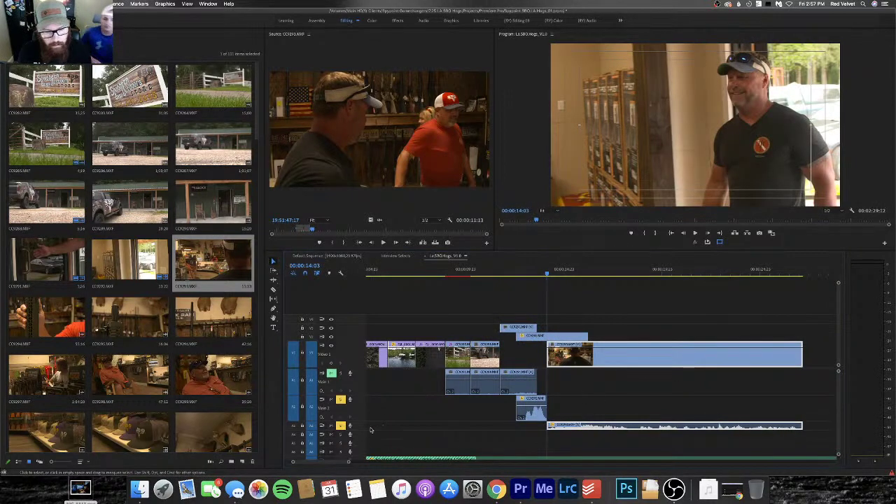
click(513, 270)
key(space)
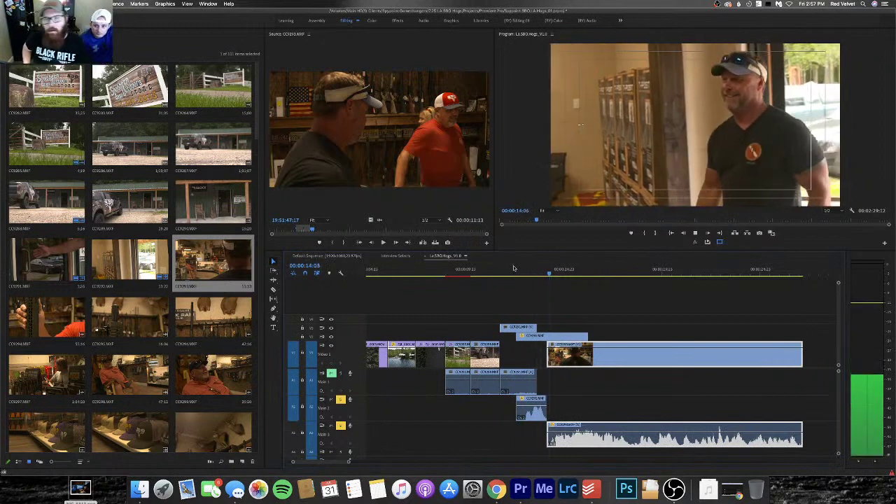
key(space)
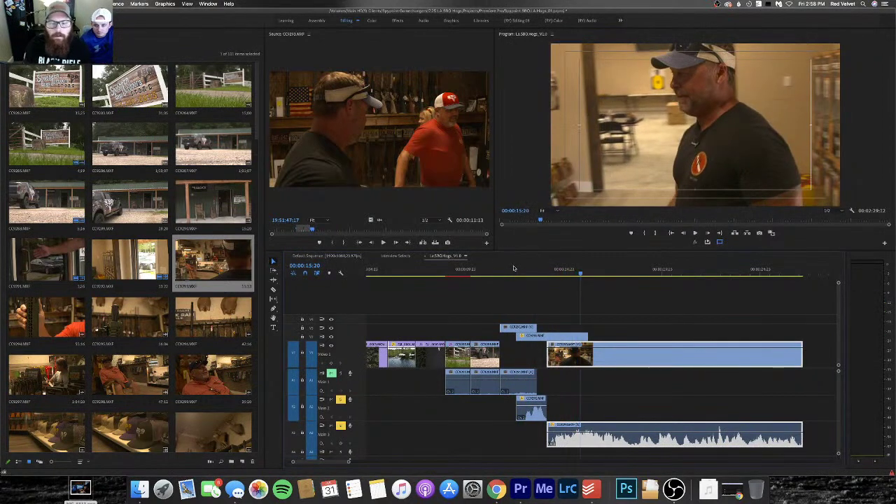
Play back the entrance overlap, trim the end of the entrance clip's video to 00:00:14:16, and replay the cut
click(516, 270)
key(space)
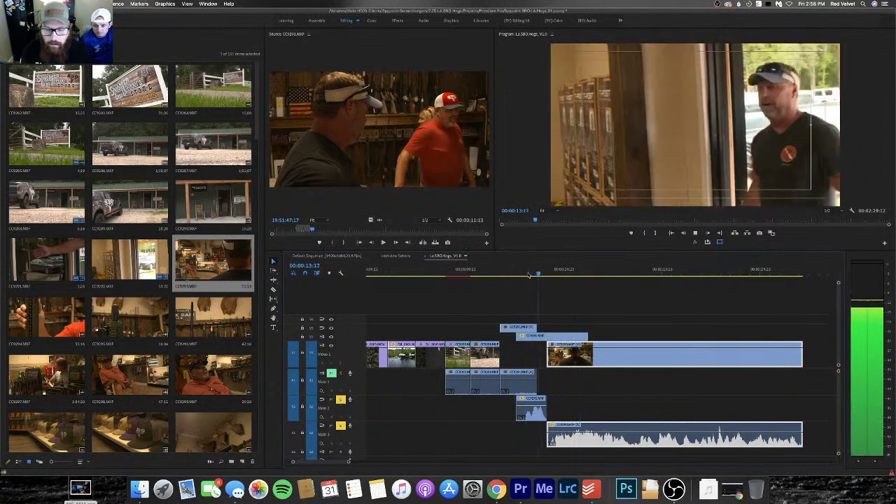
key(space)
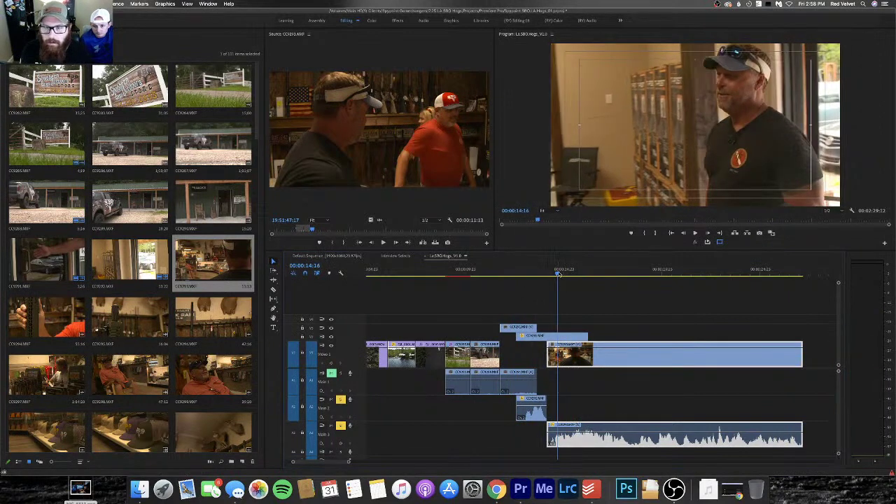
drag(588, 336, 558, 335)
key(space)
drag(557, 269, 501, 273)
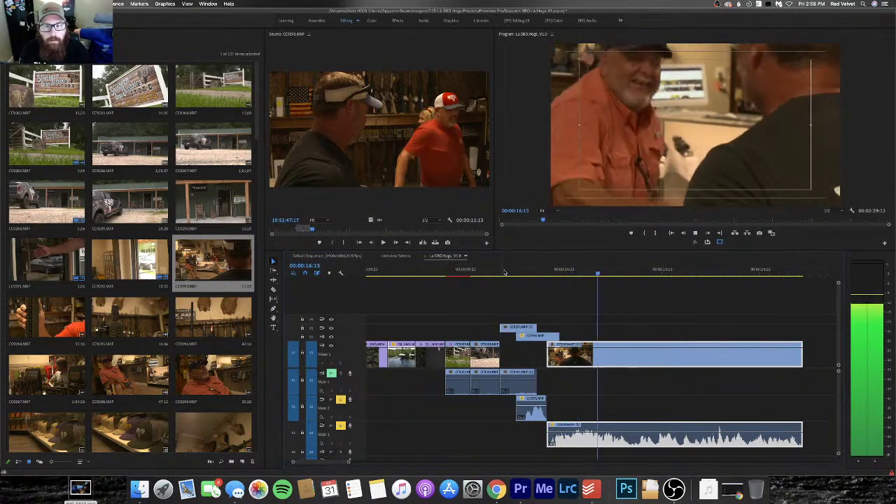
key(space)
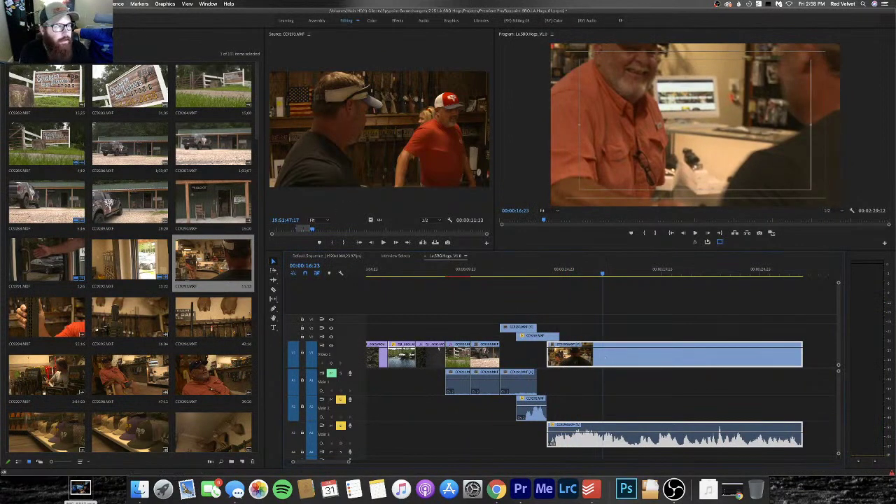
Set the over-the-shoulder clip's scale to 50 and play back from the entrance through the shop greetings
key(shift+5)
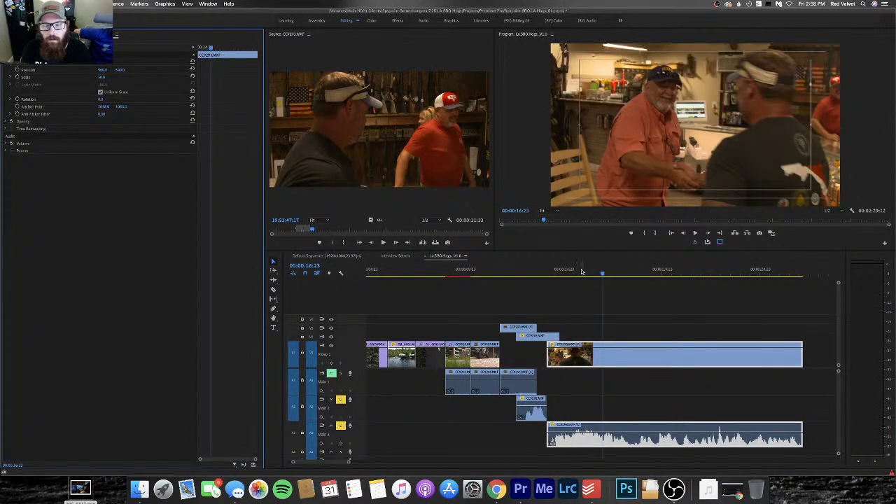
drag(581, 274, 536, 280)
key(space)
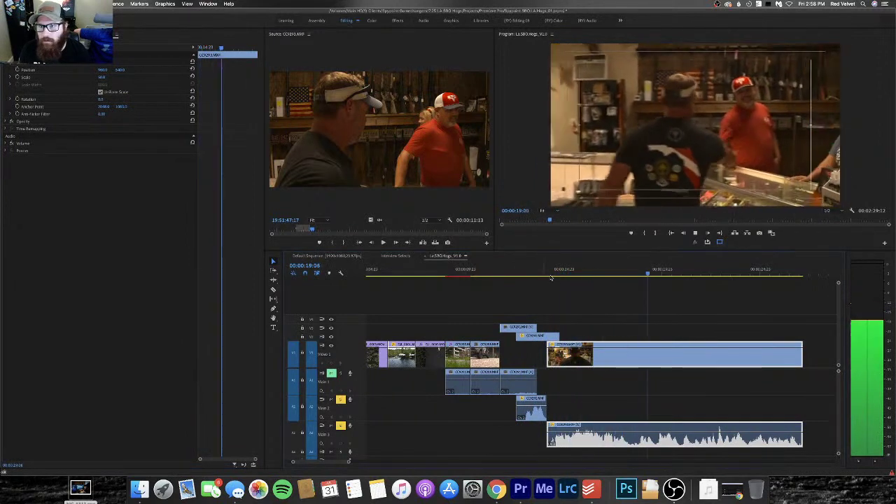
Extend the end of the over-the-shoulder clip and delete the nearest leftover clips beyond it, including their audio
key(minus)
key(minus)
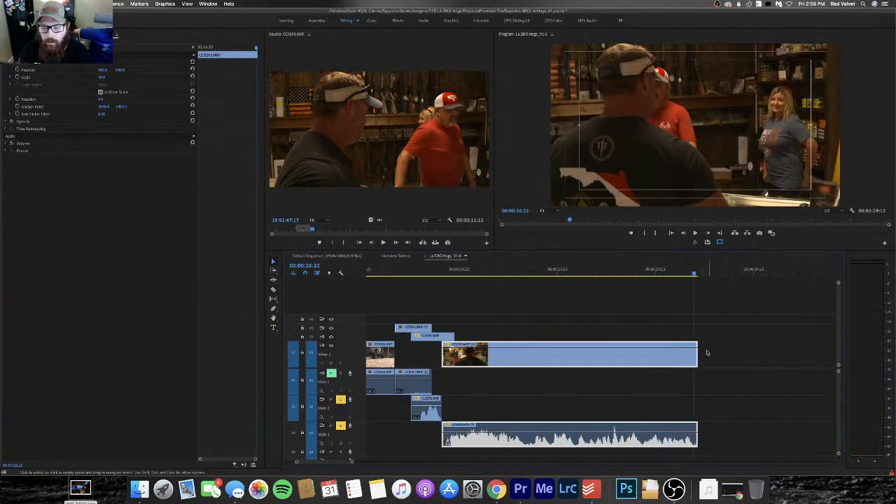
drag(704, 353, 760, 352)
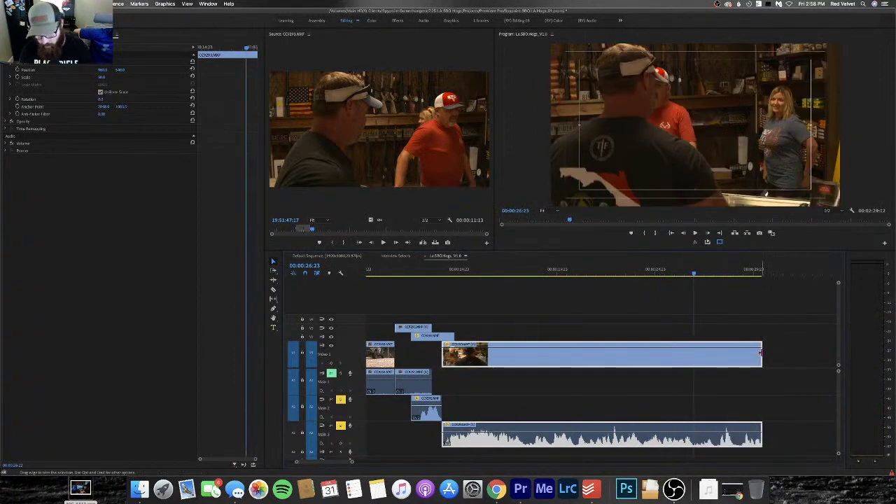
key(minus)
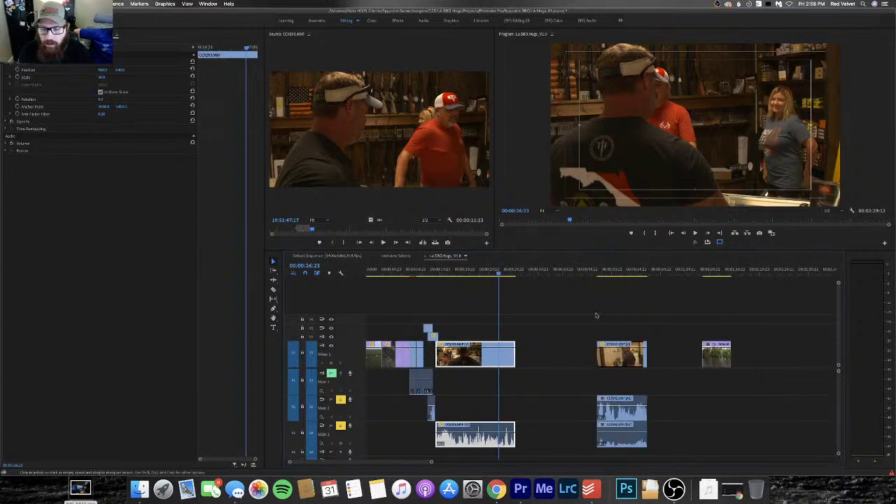
drag(595, 313, 778, 440)
key(Delete)
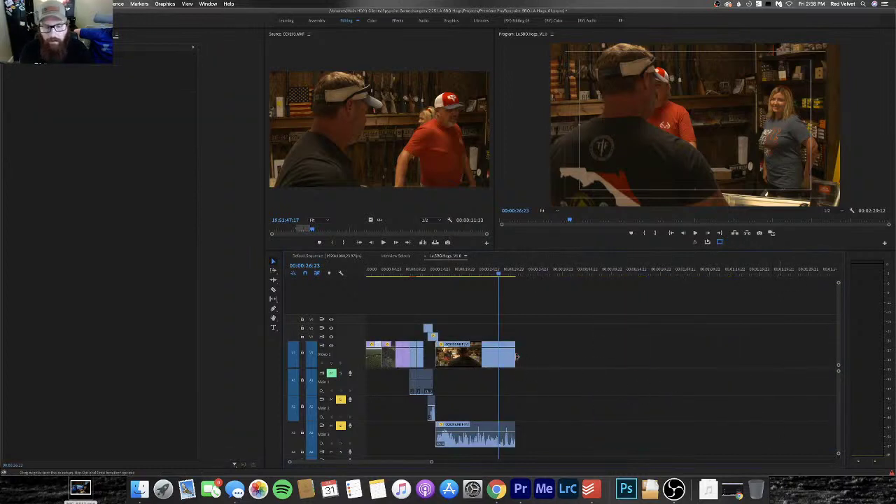
Extend the over-the-shoulder clip further into the cleared space and delete the remaining outdoor clips at the sequence's end
drag(514, 357, 780, 353)
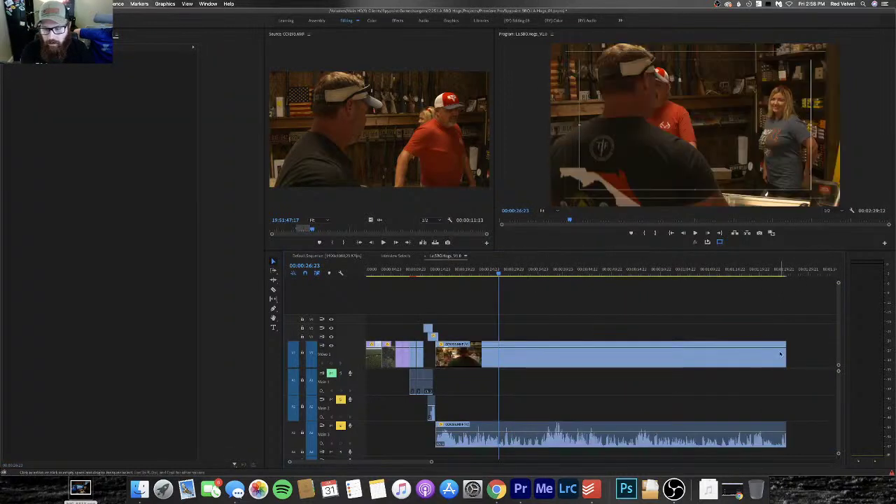
key(minus)
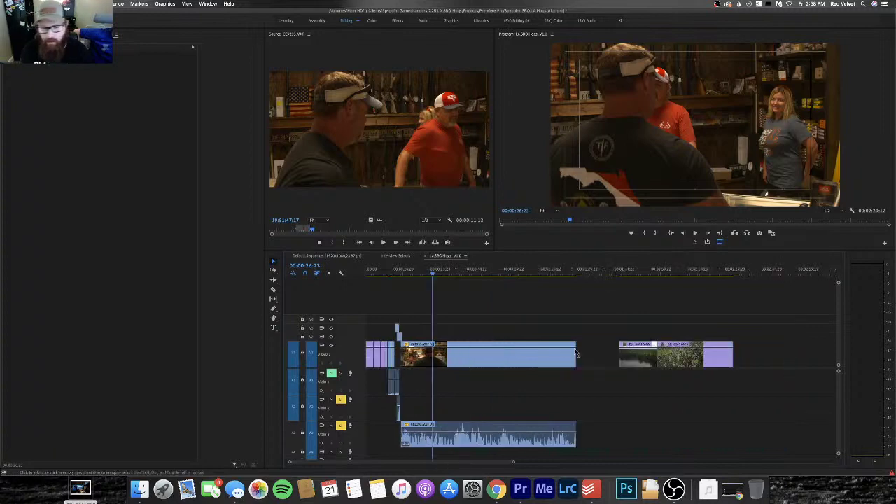
drag(575, 354, 602, 354)
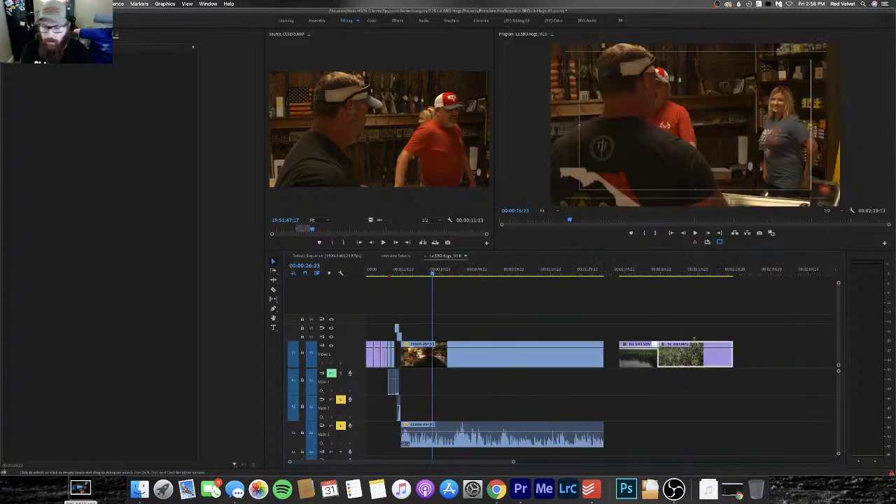
drag(631, 315, 734, 371)
key(Delete)
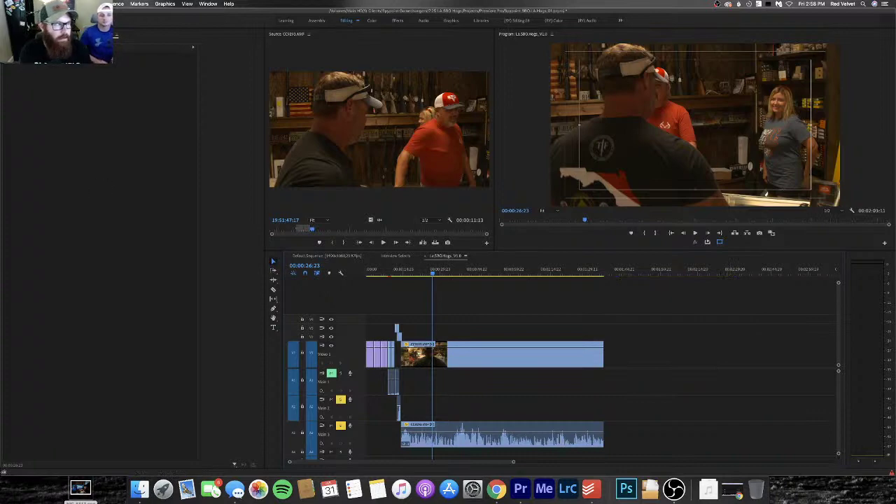
Bring back the project bin, browse the gun-shop footage, and return the playhead to the over-the-shoulder clip at 00:00:15:19
key(shift+1)
scroll(154, 297, down, 10)
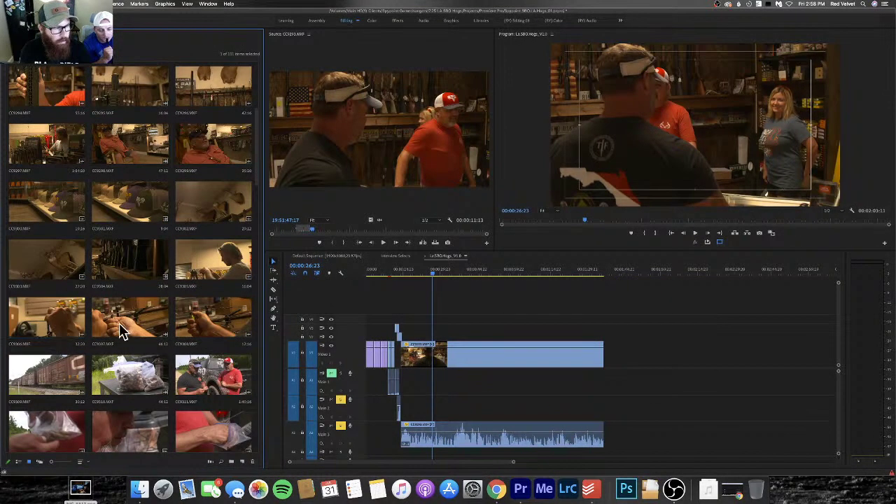
click(419, 273)
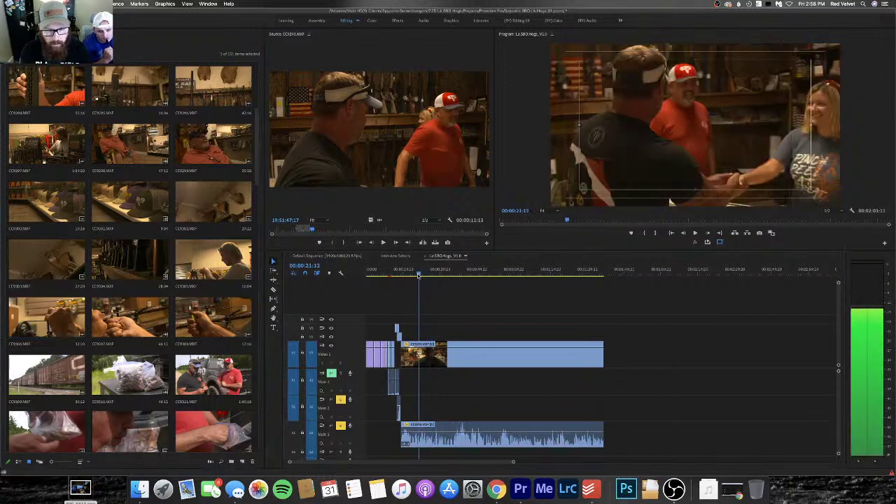
click(406, 276)
key(equal)
key(equal)
key(equal)
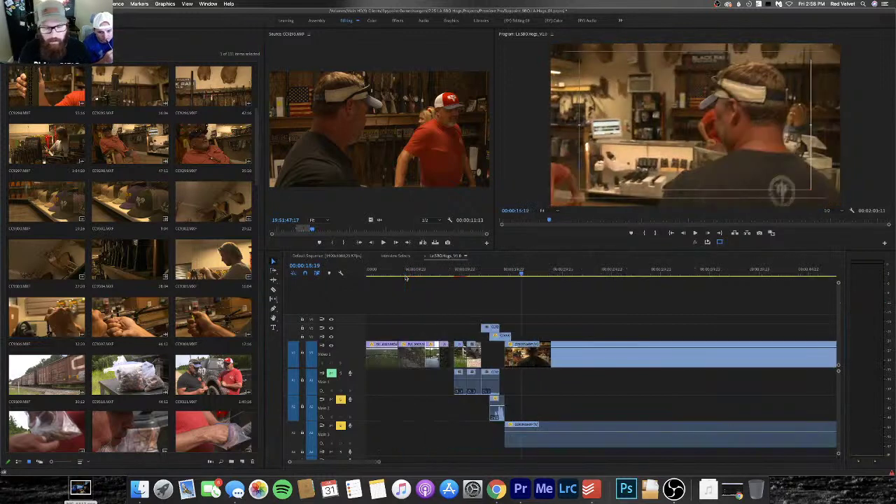
Extend the end of the over-the-shoulder clip to the full length of its source footage
key(minus)
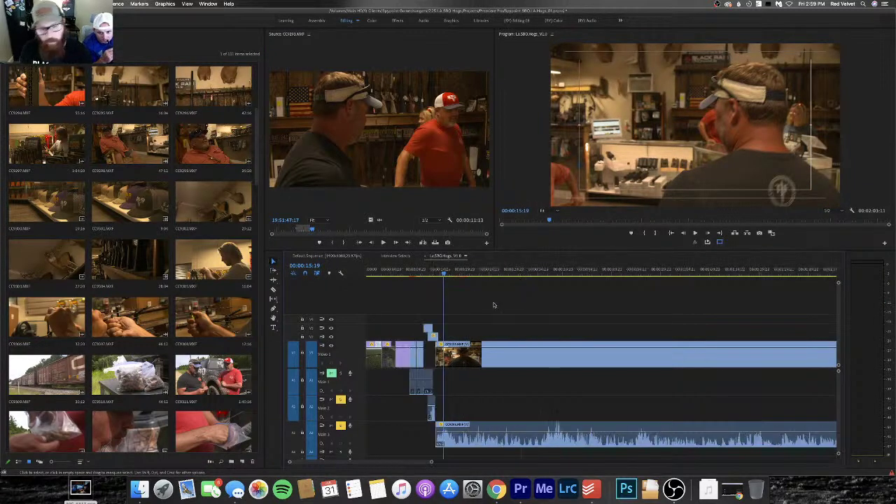
key(minus)
drag(602, 354, 788, 350)
key(minus)
key(minus)
key(minus)
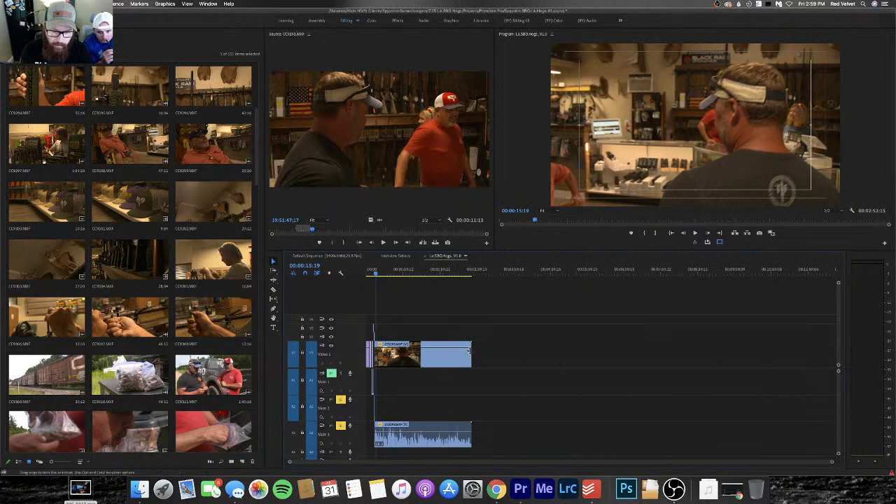
drag(471, 354, 657, 351)
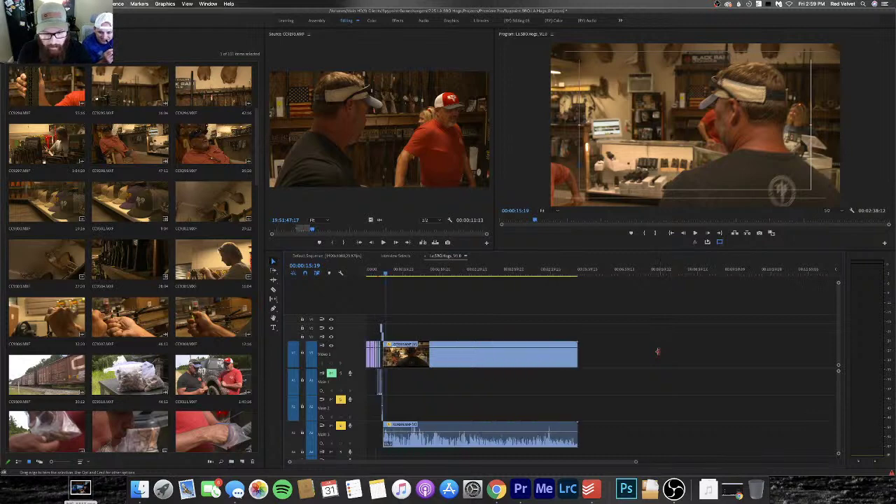
Extend the start of only the entrance clip's audio back to the beginning of the door clip
key(backslash)
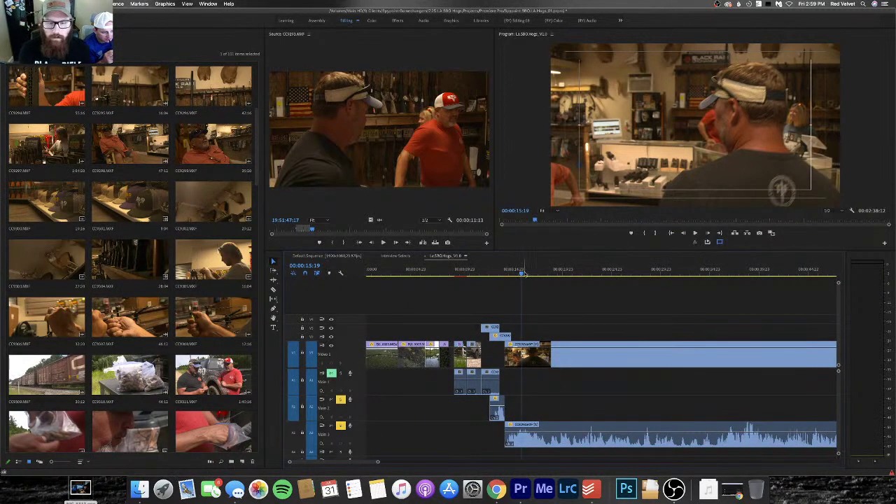
drag(523, 274, 510, 277)
key(=)
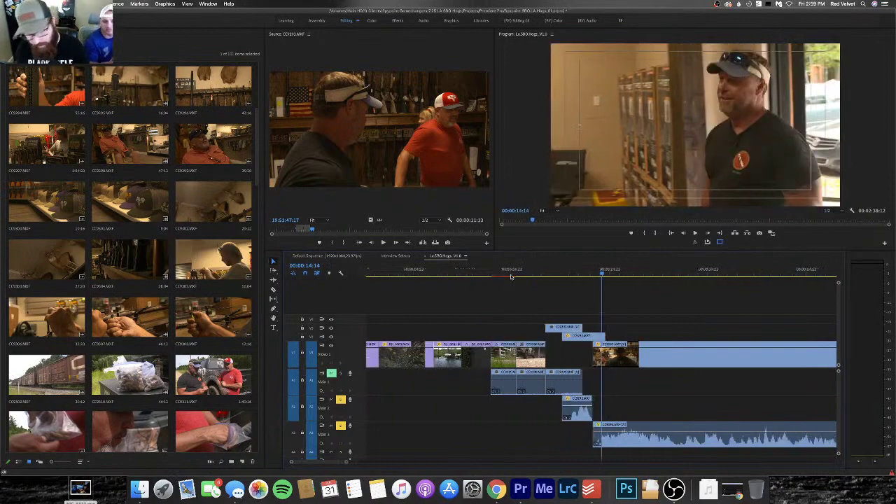
key(=)
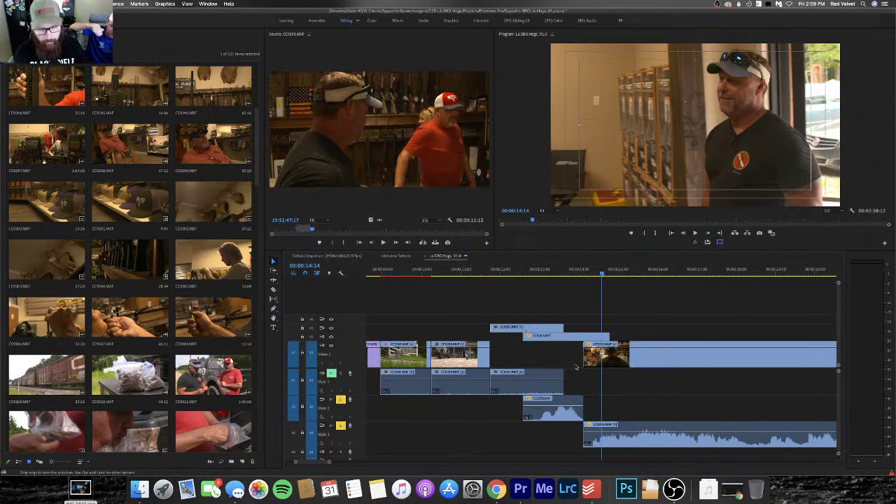
drag(524, 410, 489, 409)
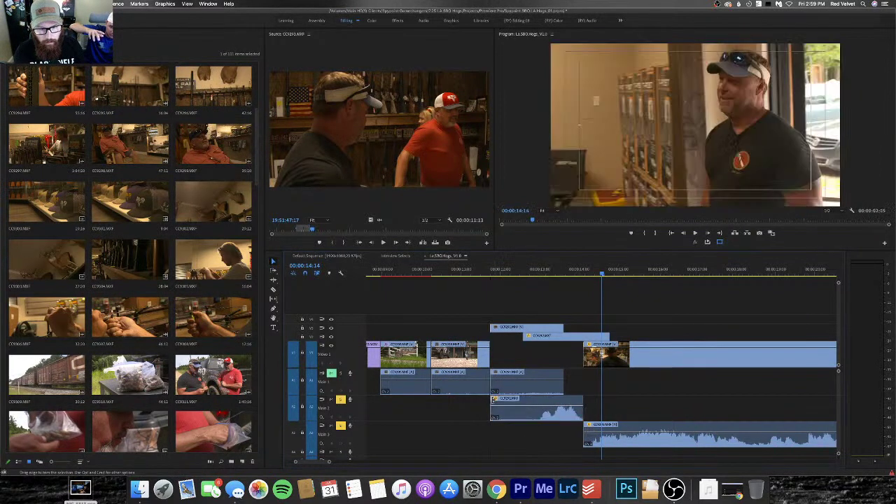
Select the door clip and examine the cut between the walk-up shot and the door clip
click(518, 330)
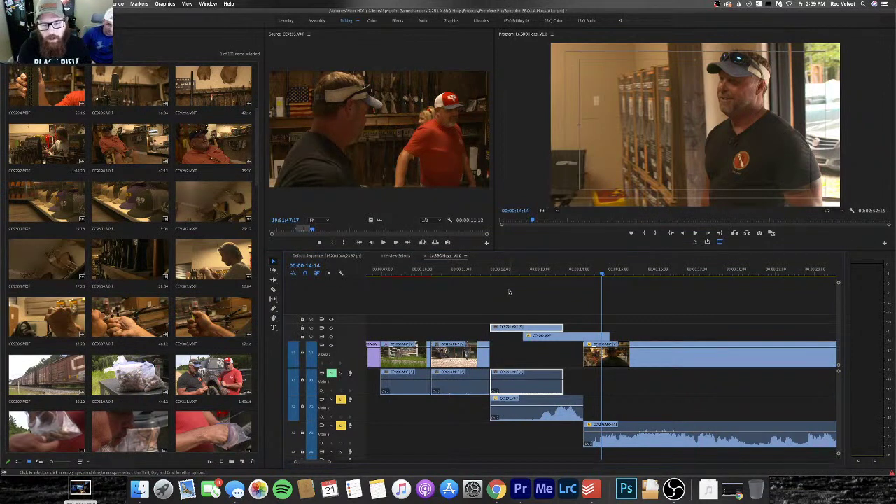
click(489, 271)
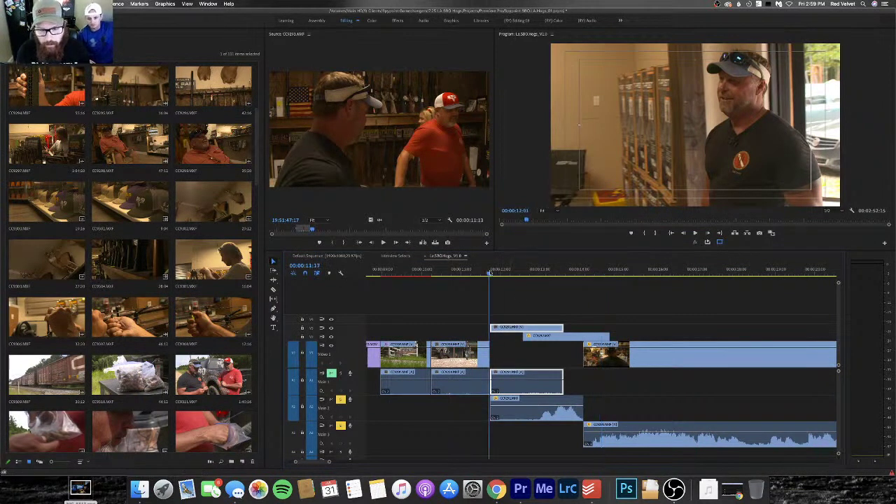
drag(490, 273, 489, 275)
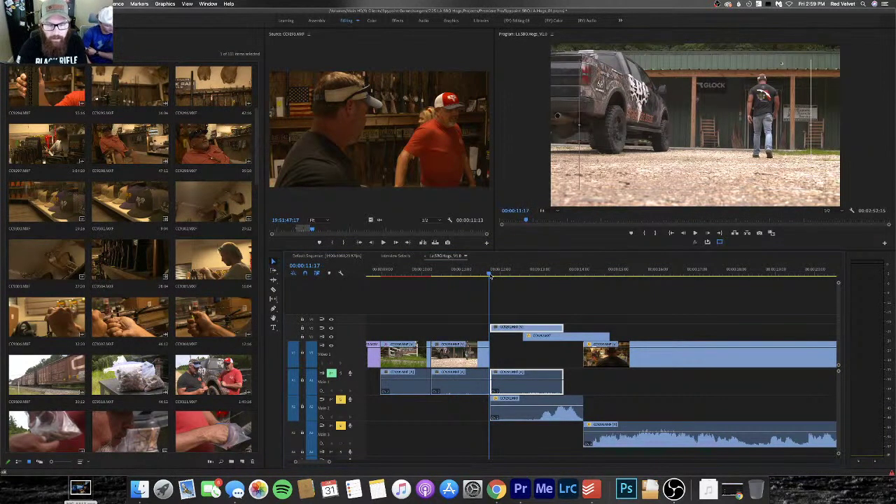
mouse_move(490, 275)
mouse_down()
mouse_move(432, 279)
mouse_move(478, 278)
mouse_up()
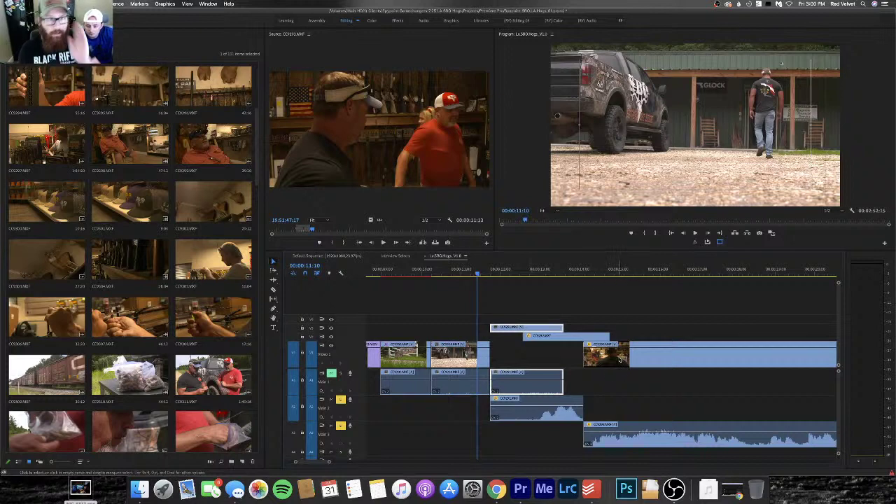
Turn off solo on the second and third audio tracks and play back from the walk-up shot through the door opening
click(460, 271)
drag(461, 273, 414, 285)
key(space)
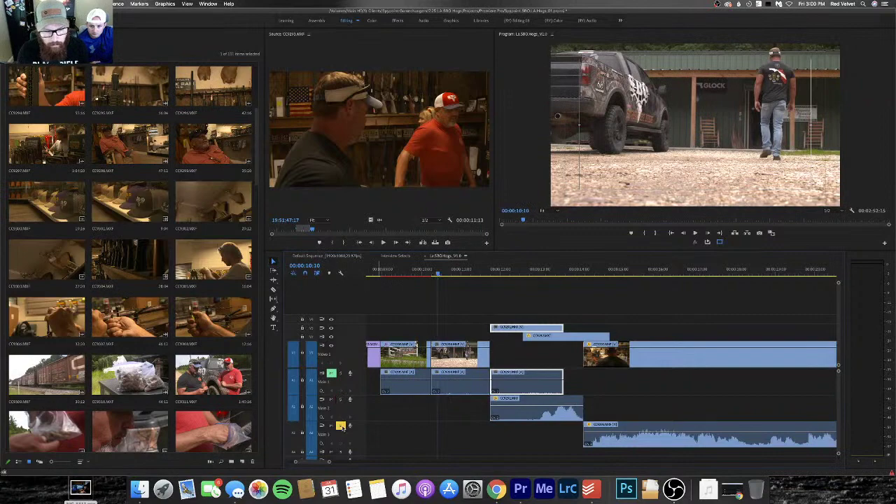
key(space)
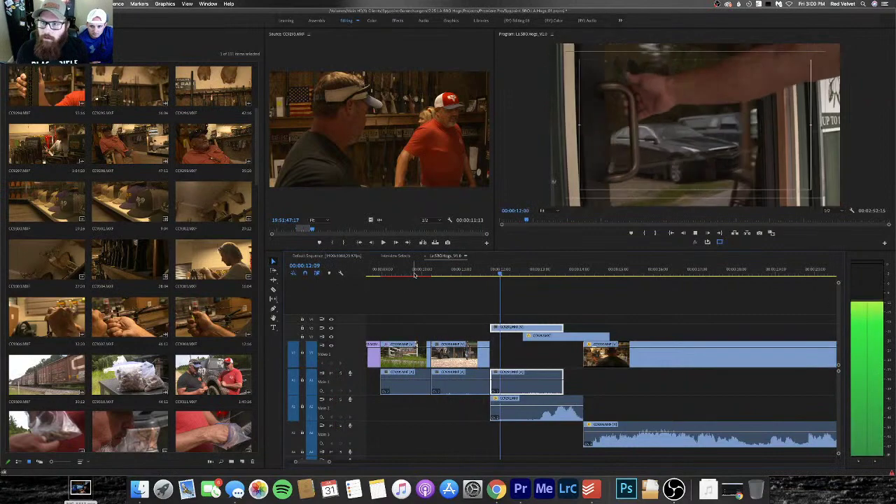
key(space)
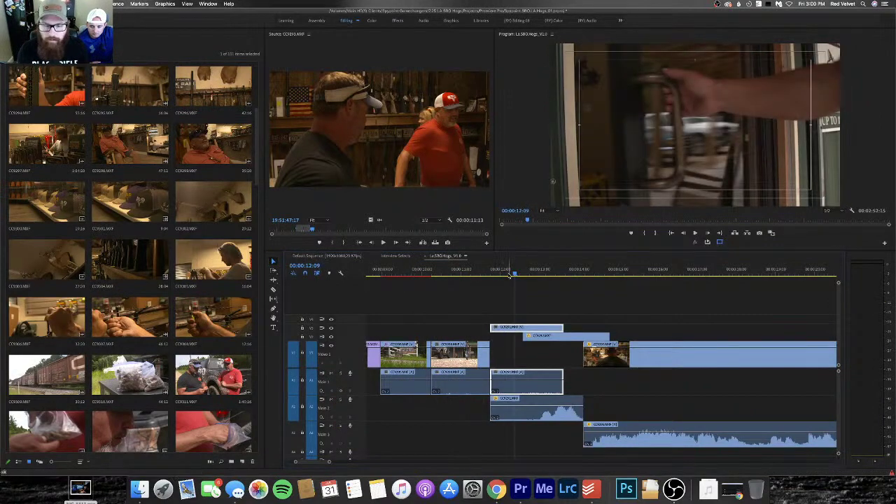
Scrub from the walk-up shot through the door clip to the start of the over-the-shoulder clip to check the timing
click(466, 276)
drag(467, 276, 542, 279)
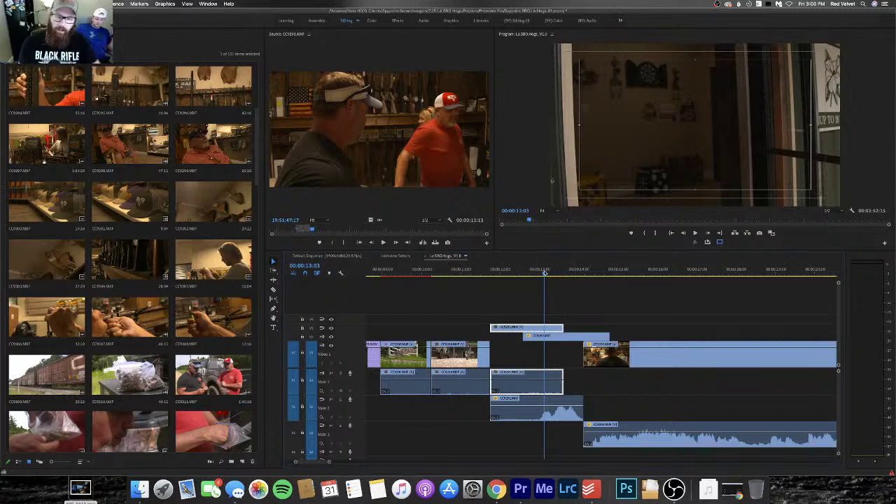
drag(545, 272, 549, 270)
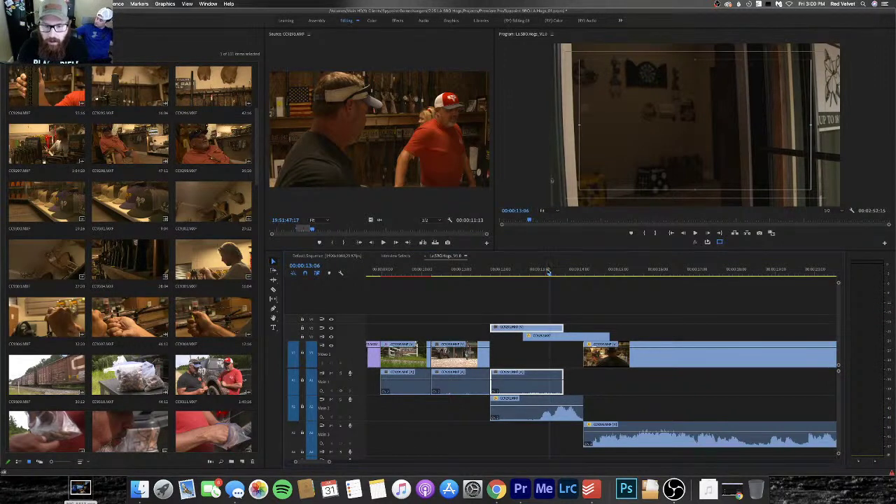
drag(548, 271, 564, 268)
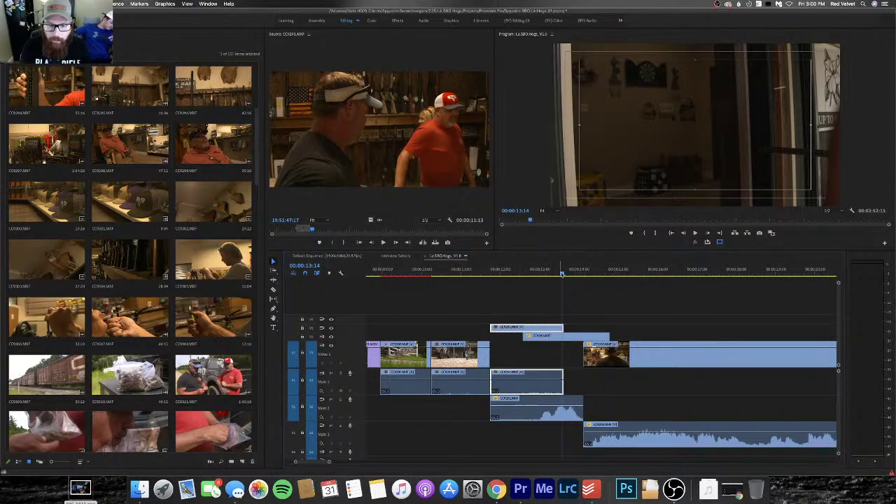
drag(562, 274, 565, 274)
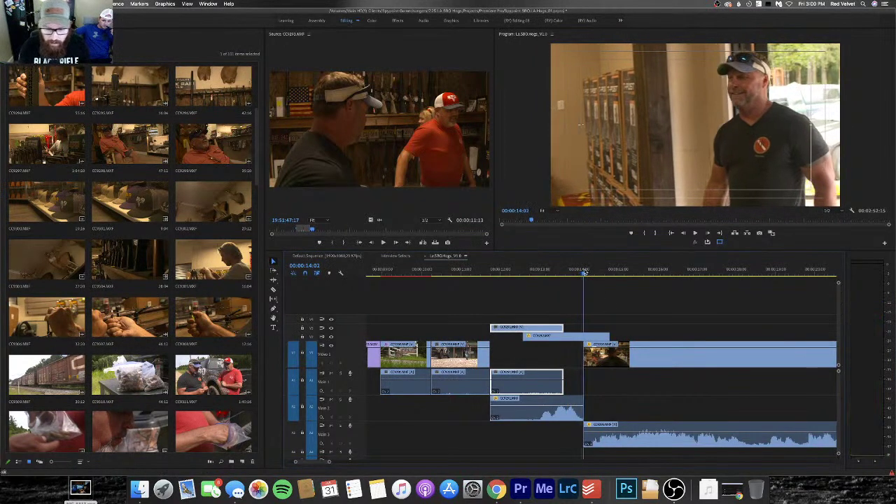
Move the full shop clip's audio up to the second audio track, directly after the entrance audio, and play the join
drag(622, 425, 627, 408)
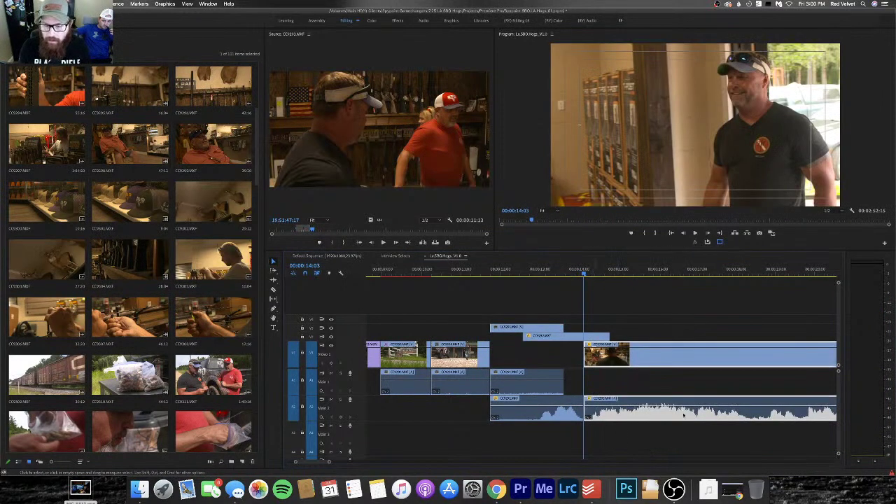
key(space)
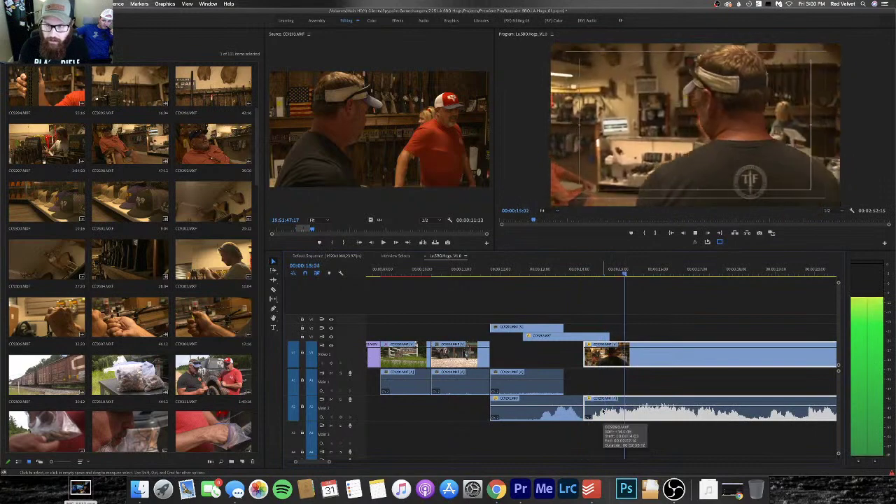
key(space)
Examine the cut from the entrance clip to the over-the-shoulder shop shot and play on to the counter greeting
drag(659, 274, 606, 264)
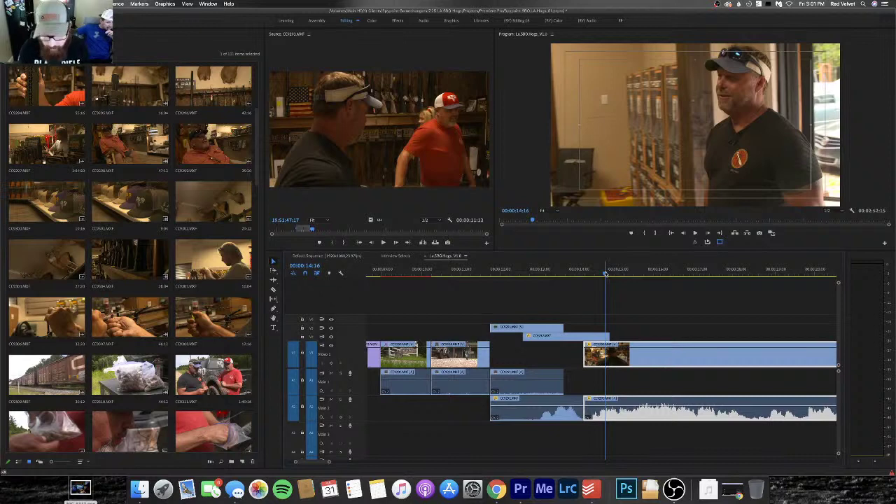
drag(605, 273, 611, 271)
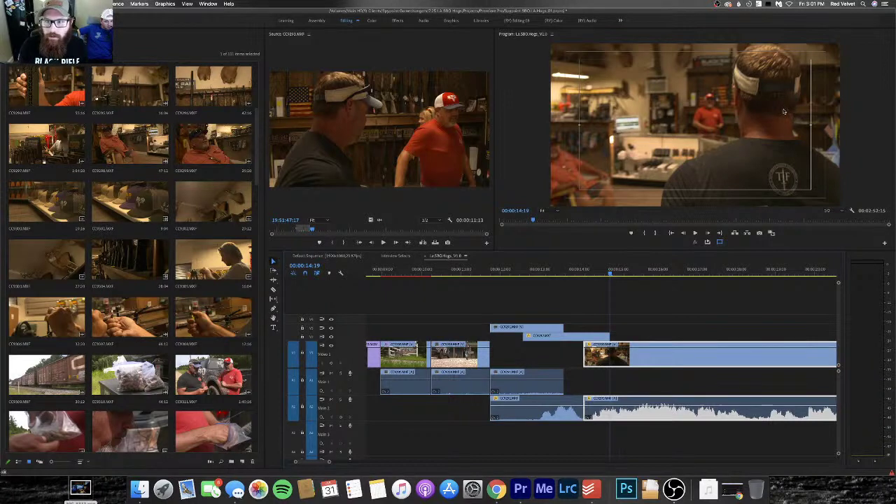
key(space)
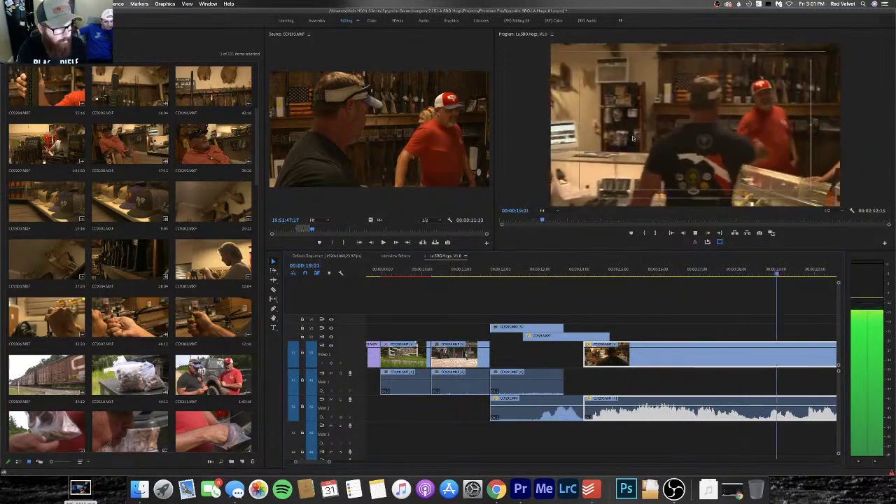
key(space)
click(787, 273)
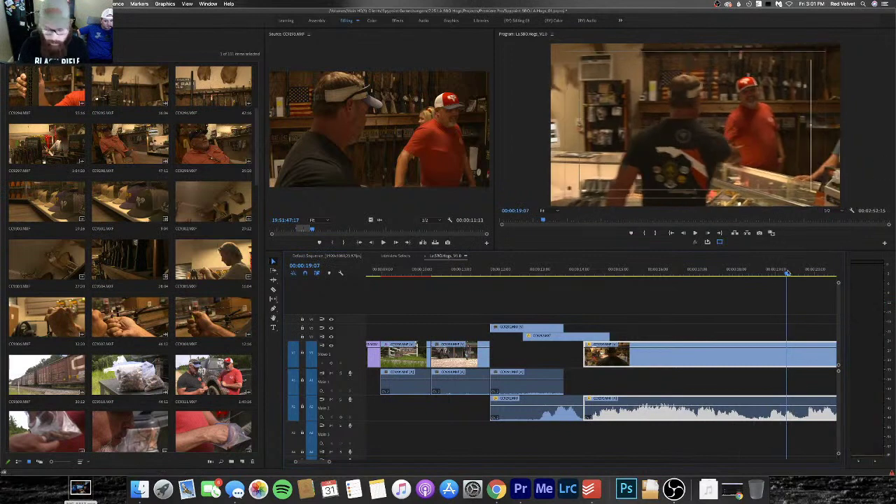
key(minus)
key(minus)
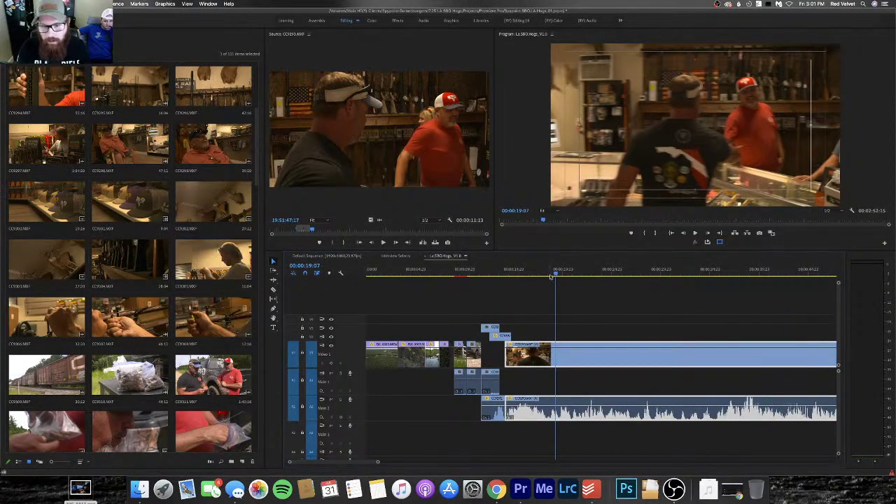
Open the entrance source clip CC9292.MXF and play it up to the handshake with the man in the orange shirt
scroll(199, 194, up, 5)
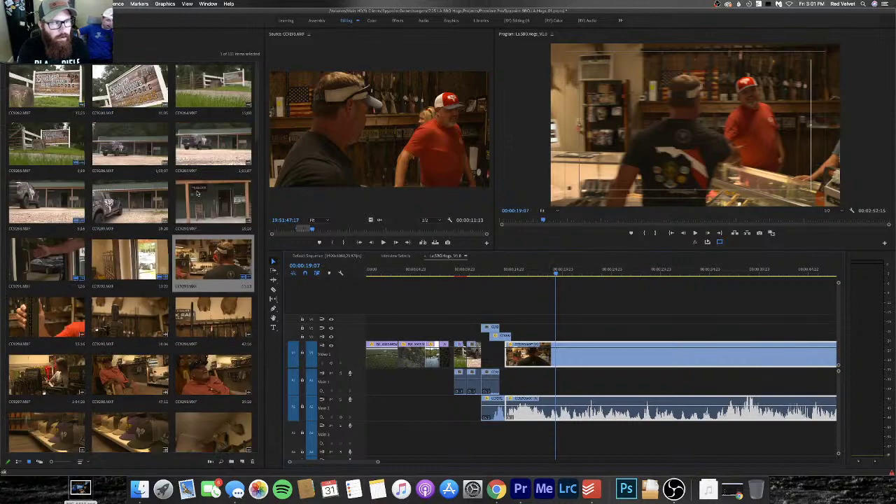
double_click(135, 269)
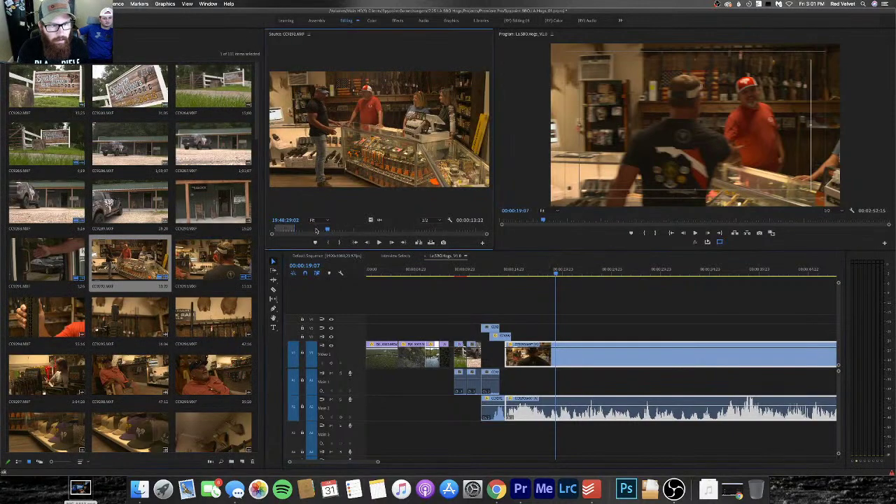
drag(301, 231, 282, 231)
key(space)
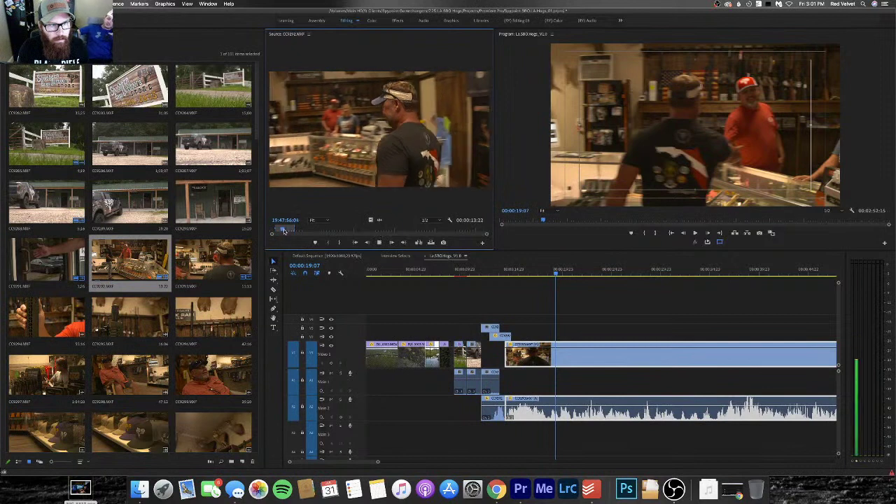
key(space)
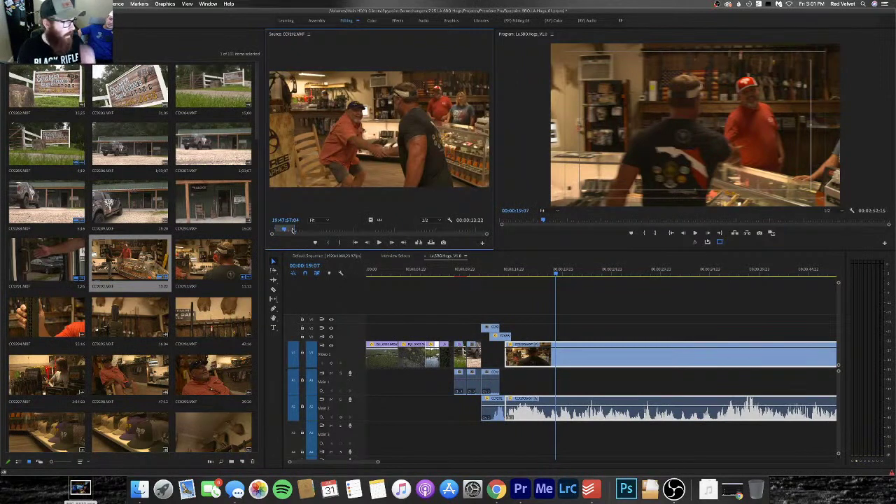
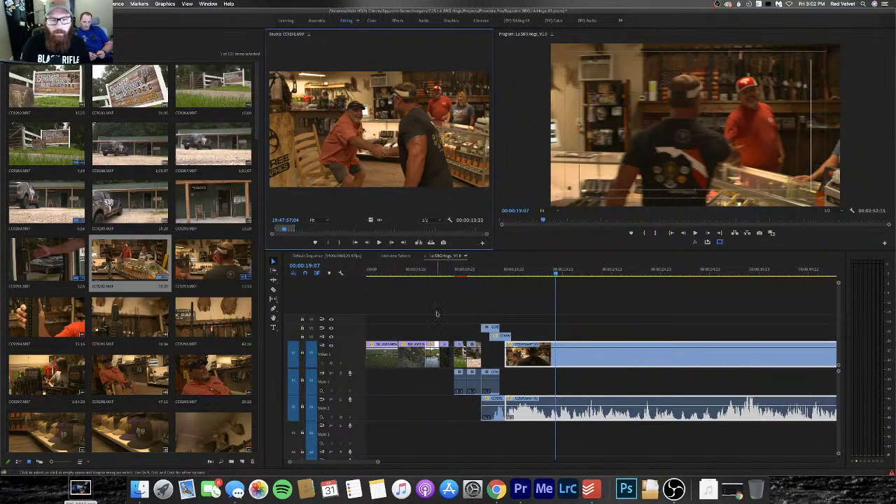
Play the end of the walk-up shot and inspect the opening frames of the door clip
click(473, 270)
drag(474, 269, 475, 269)
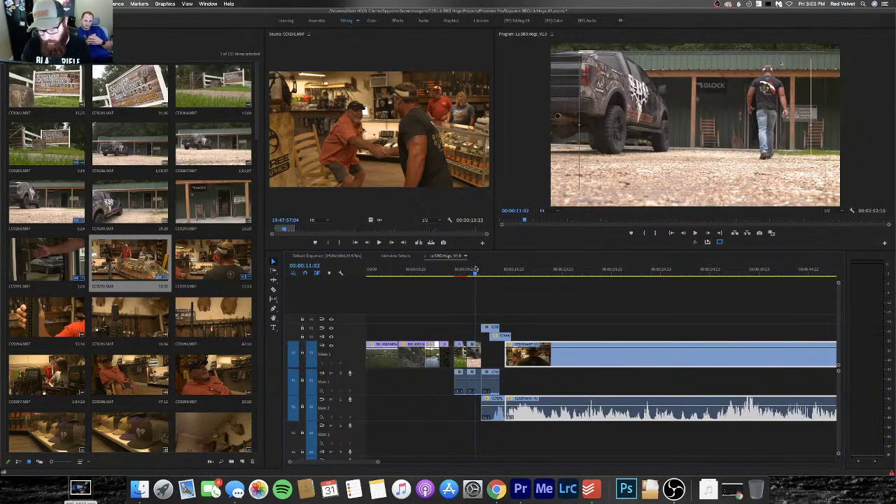
key(=)
key(space)
key(space)
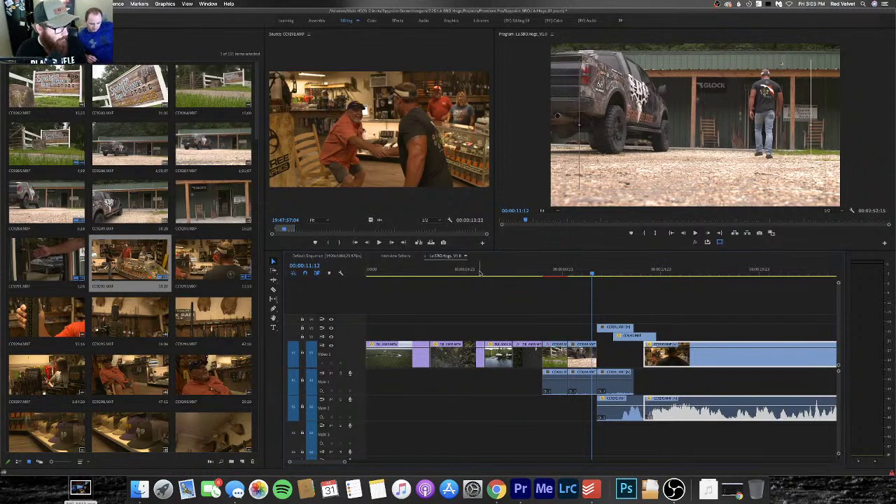
scroll(490, 308, right, 5)
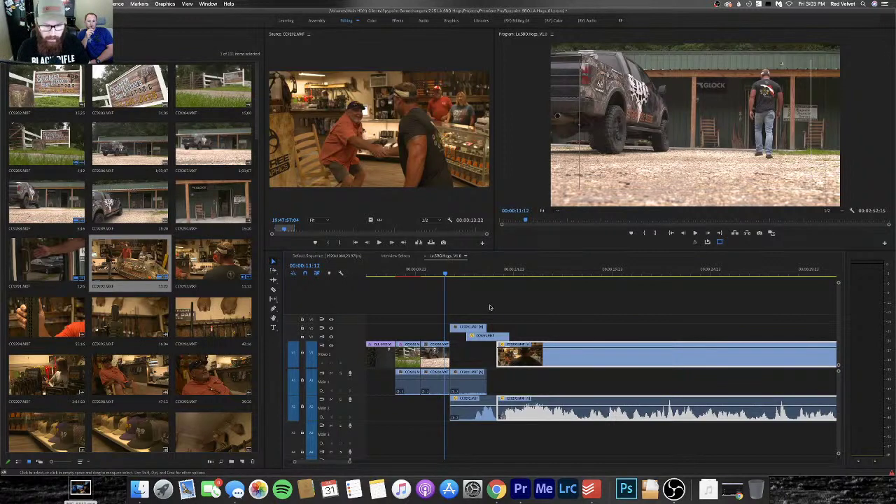
click(459, 275)
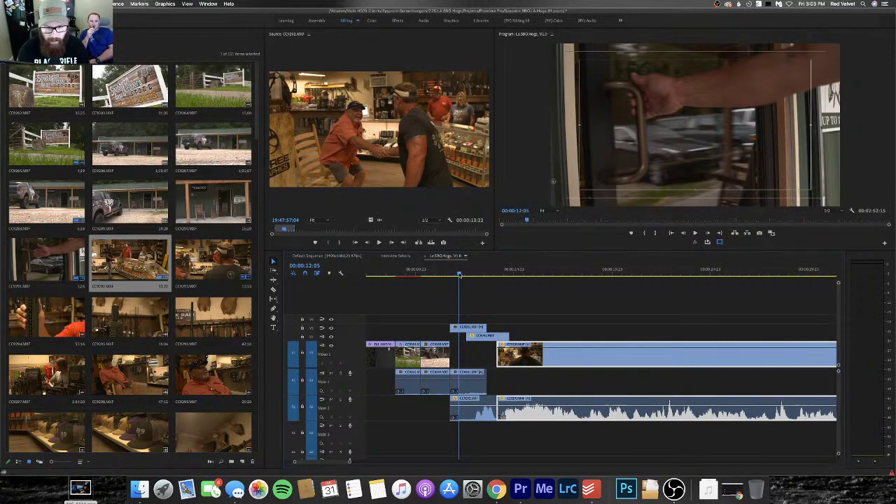
click(453, 275)
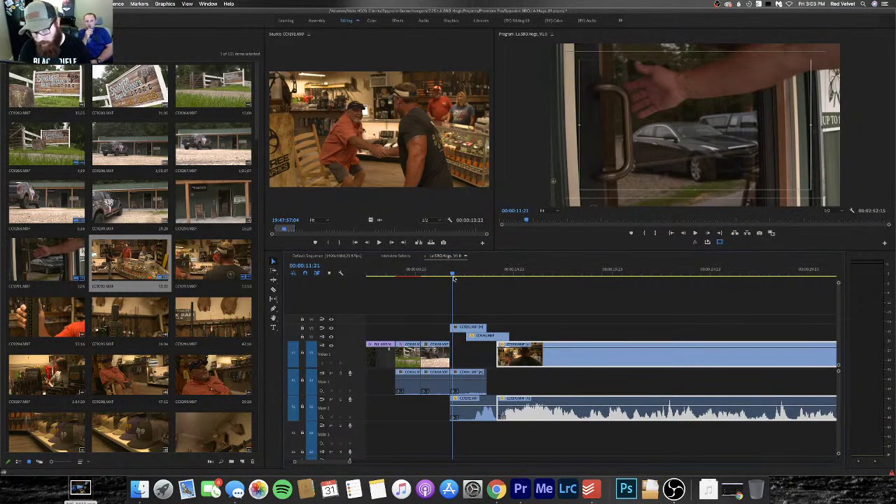
Check the shop clip's end point and review the sequence from the door opening into the shop clip
key(backslash)
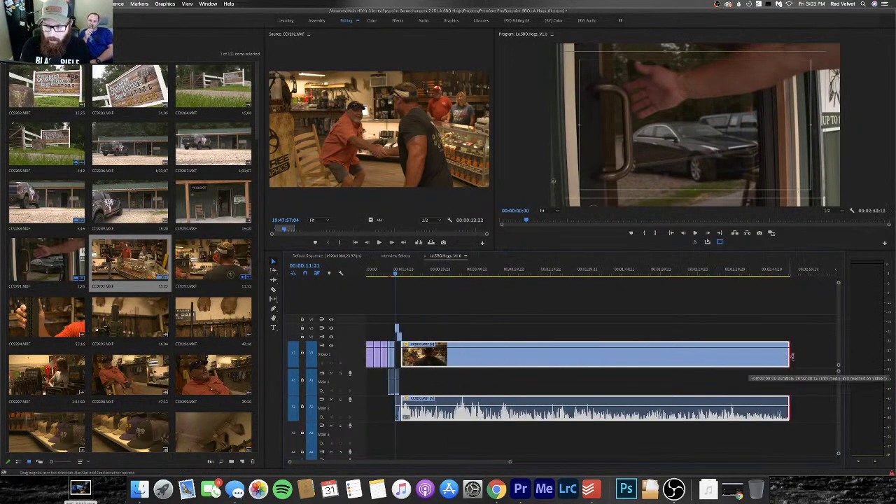
click(792, 356)
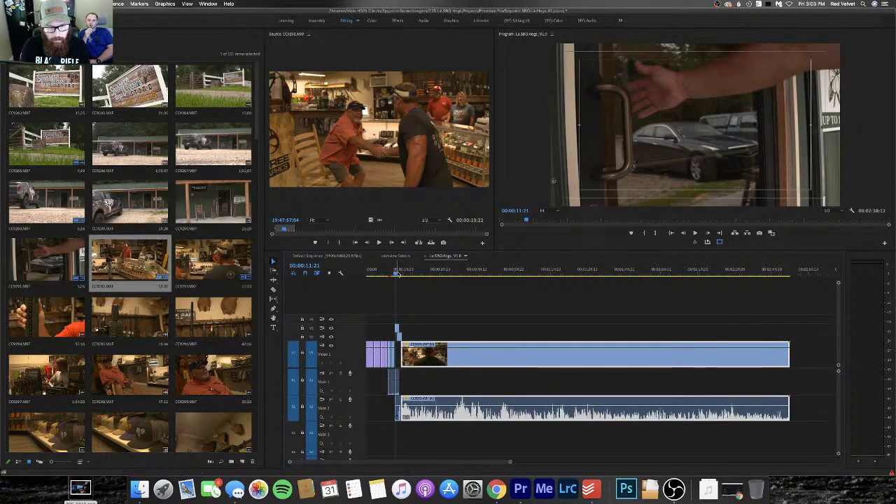
key(space)
key(space)
key(equal)
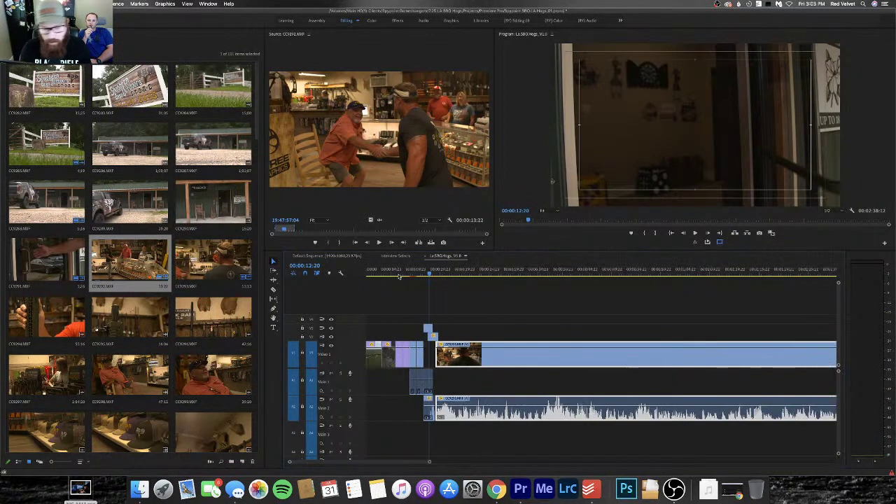
key(equal)
key(equal)
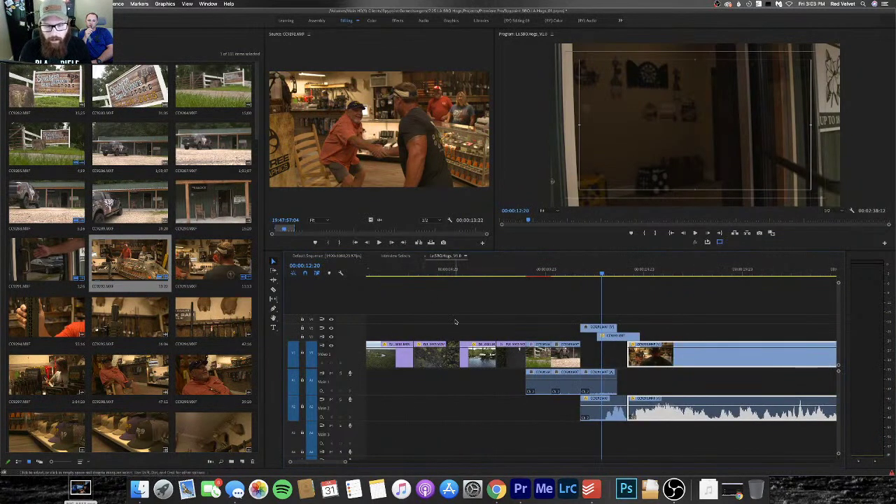
scroll(456, 321, right, 3)
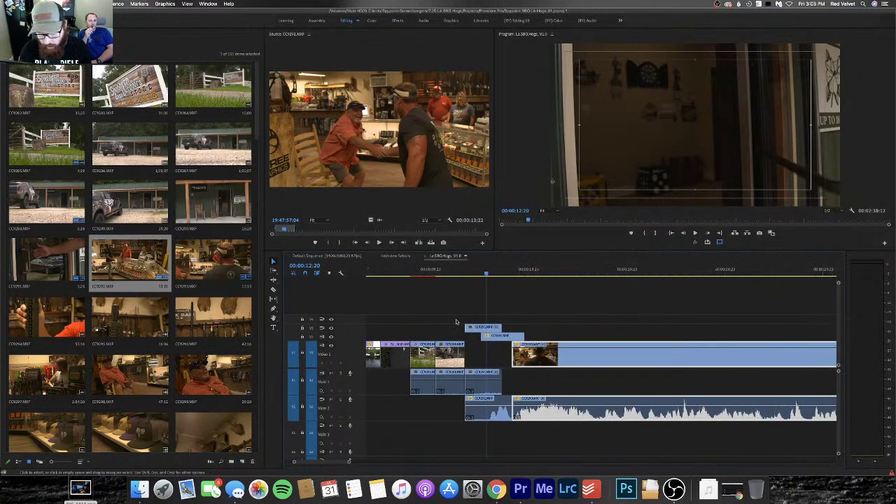
key(minus)
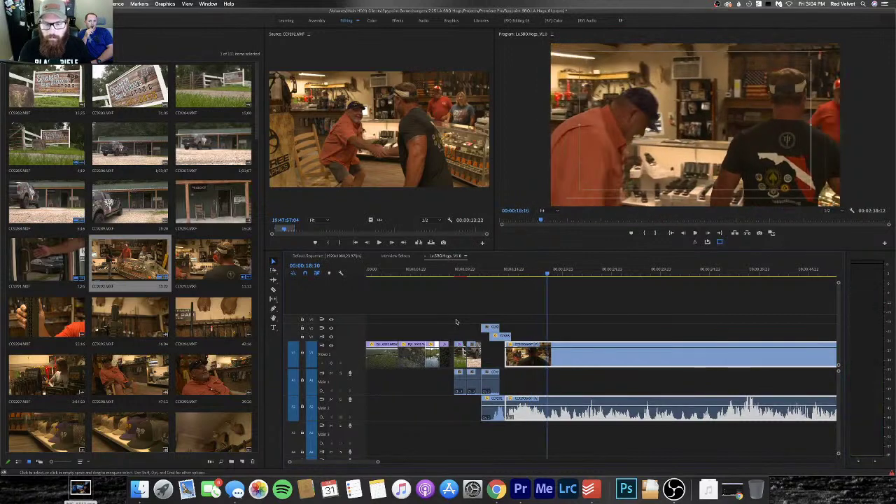
Add volume keyframes to the music clip where the shop clip begins and lower the music level from there
scroll(487, 406, down, 3)
scroll(486, 406, up, 1)
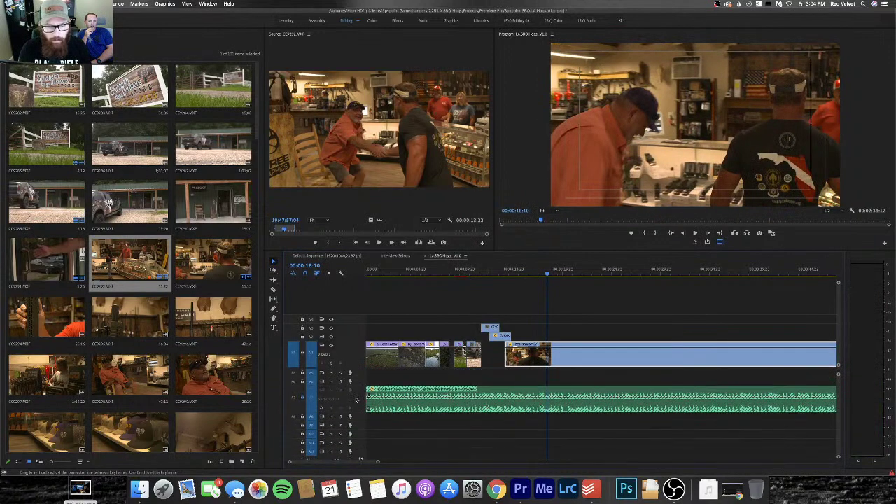
click(500, 273)
key(space)
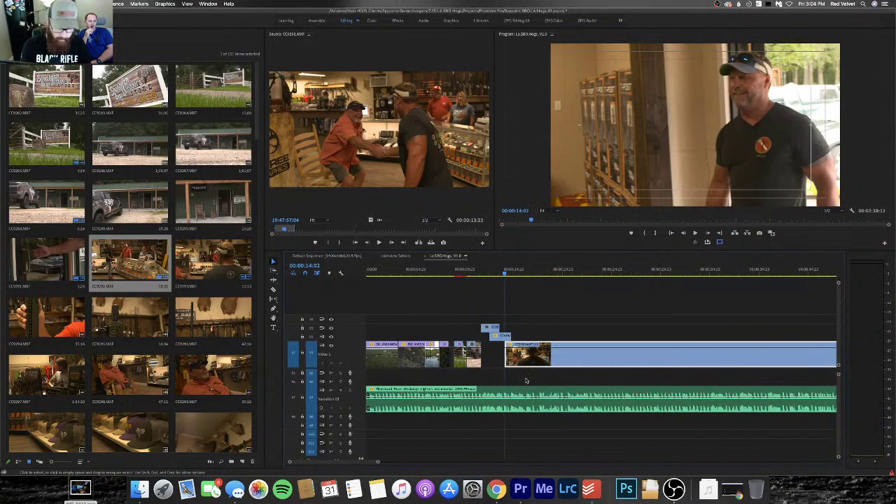
click(500, 397)
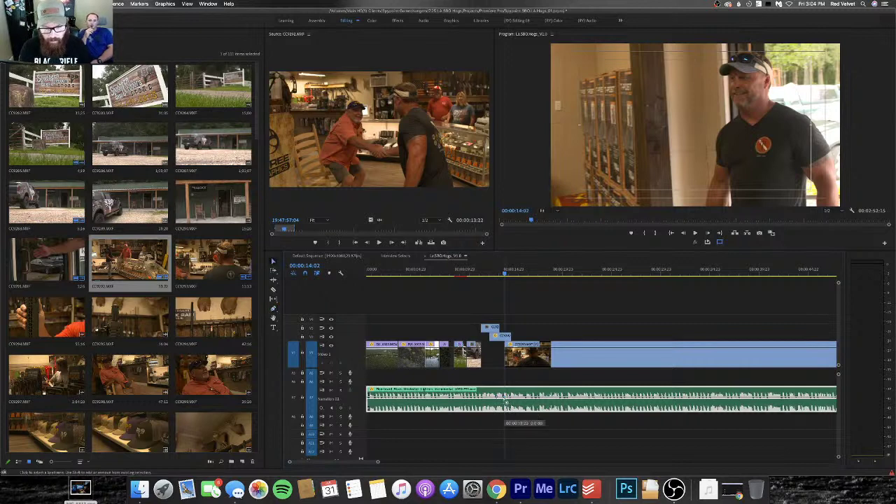
drag(505, 399, 498, 398)
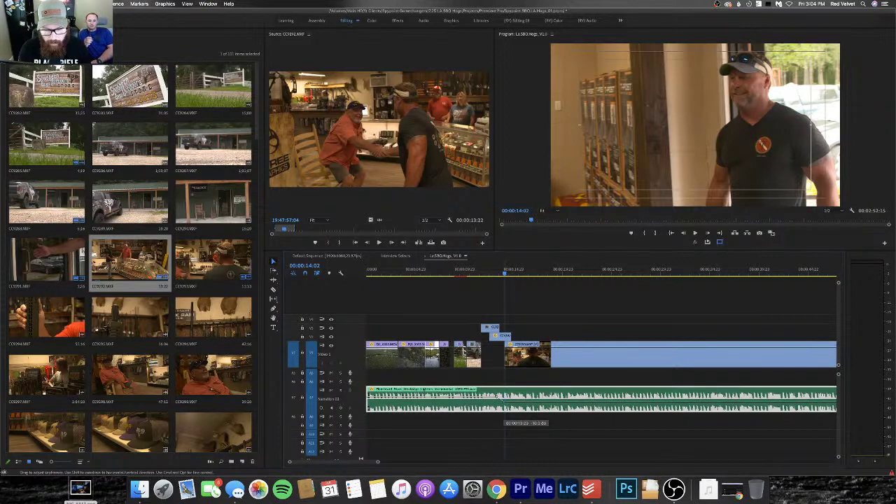
Scrub from the entrance clip back to the start of the door clip and save the project
click(501, 275)
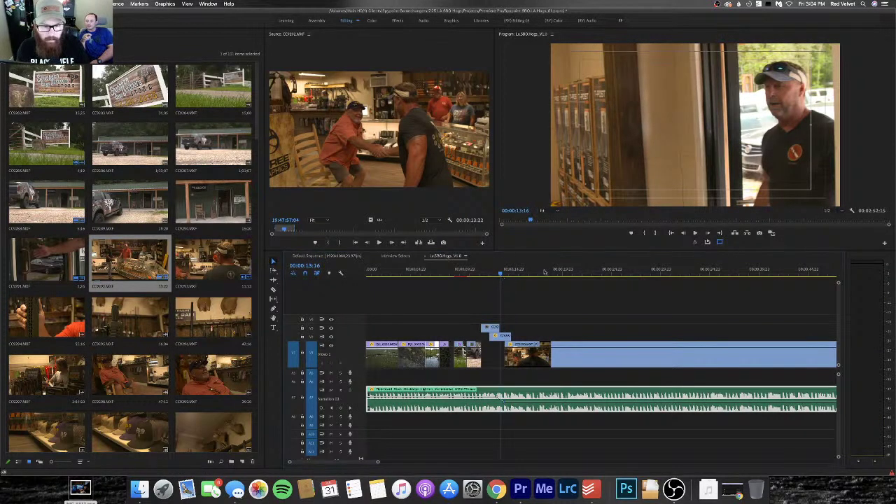
drag(498, 281, 482, 280)
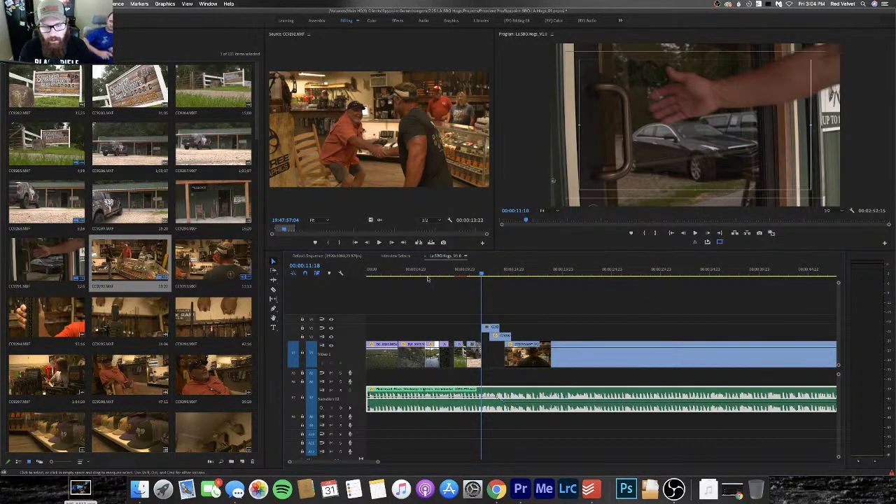
key(super+s)
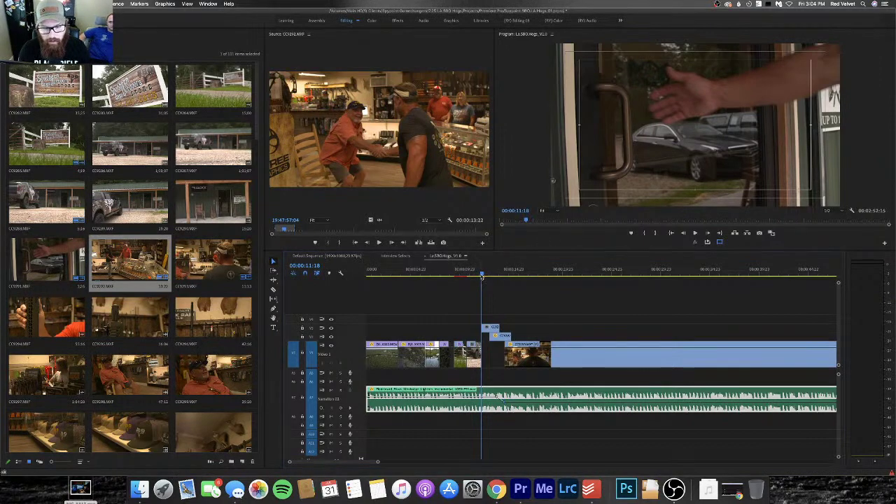
Play back from the last frames of the walk-up shot into the shop conversation to check the lowered music
drag(481, 277, 480, 276)
key(minus)
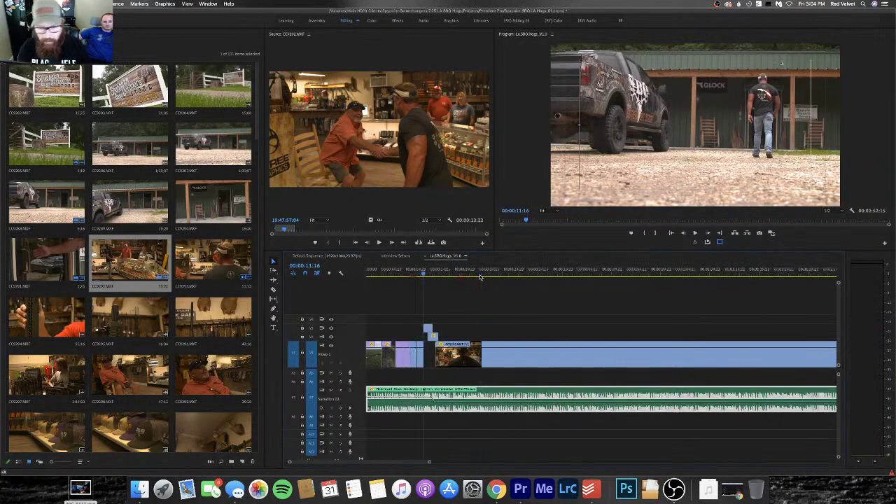
key(equal)
key(equal)
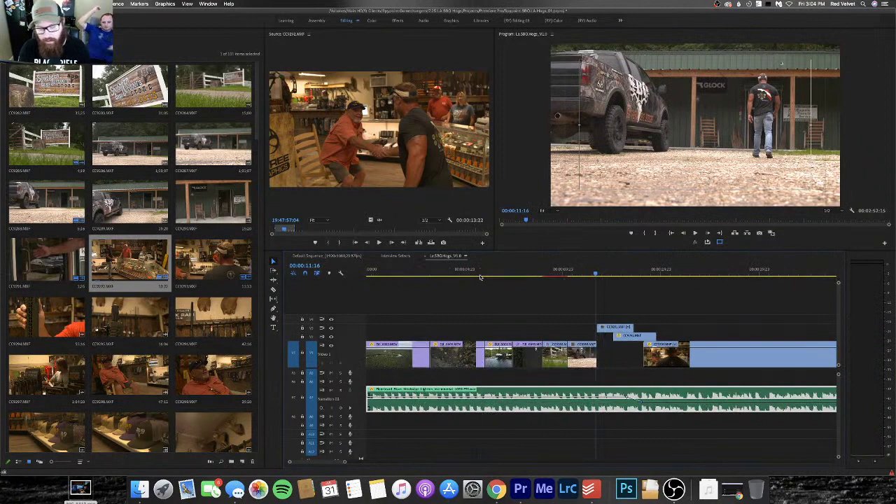
key(space)
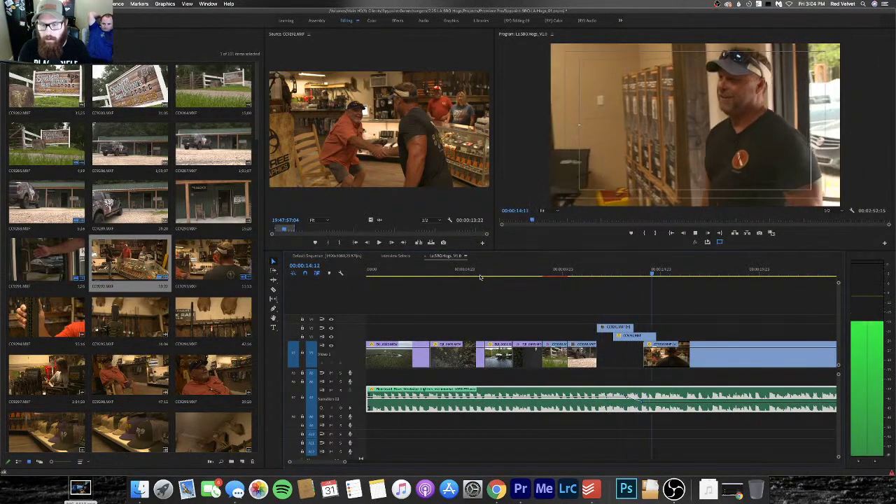
scroll(696, 374, up, 3)
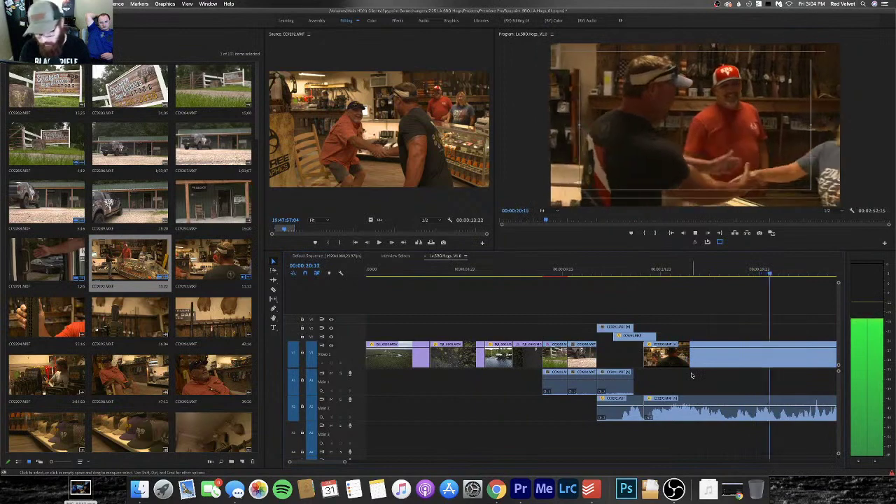
key(minus)
key(minus)
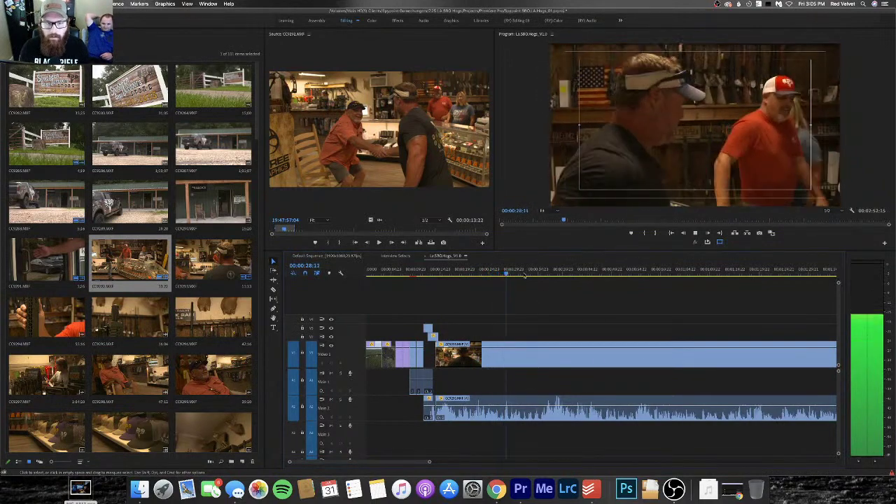
Split the shop conversation clip and its audio at 00:00:27:07
key(j)
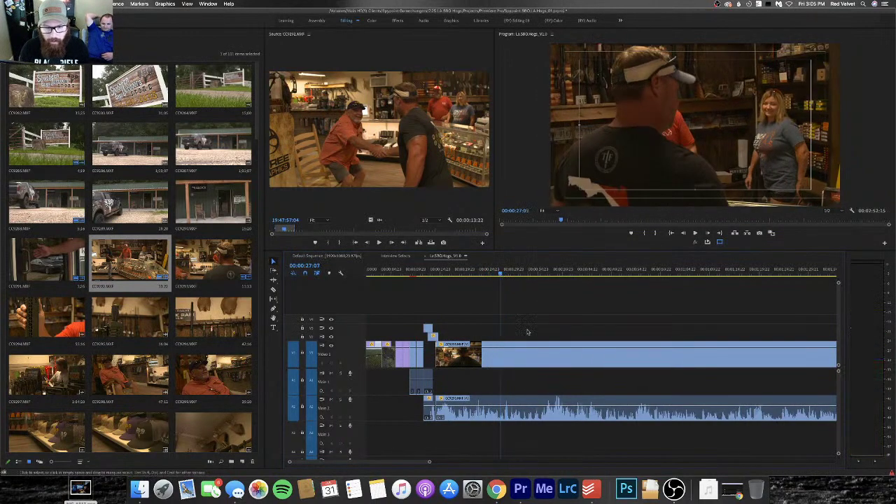
drag(528, 332, 554, 406)
key(super+k)
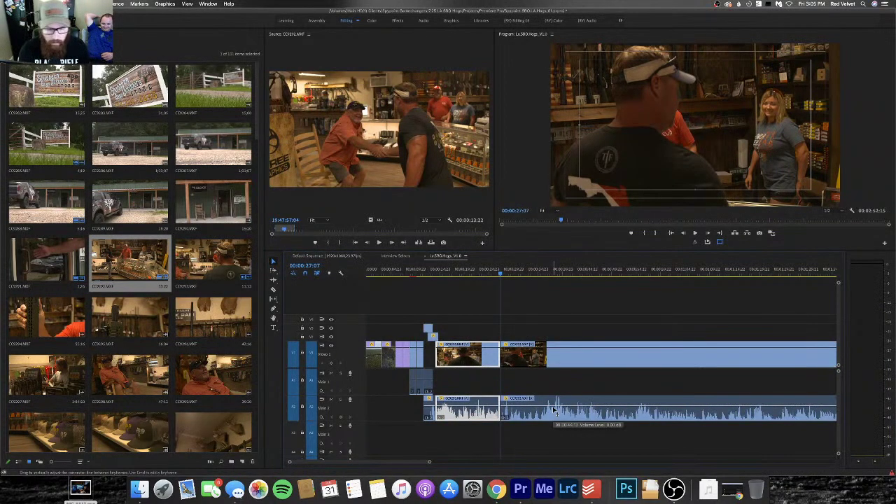
Play the shop conversation from the cut and solo the shop clip's audio track to hear the dialogue without music
key(space)
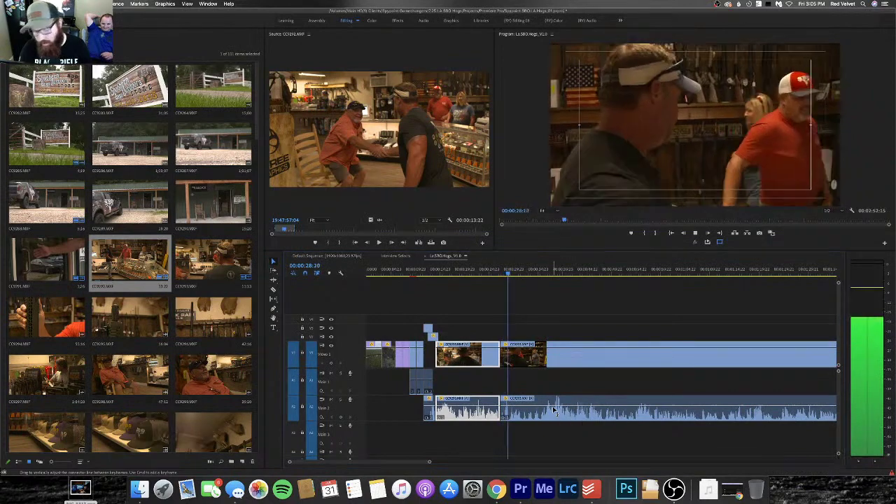
key(minus)
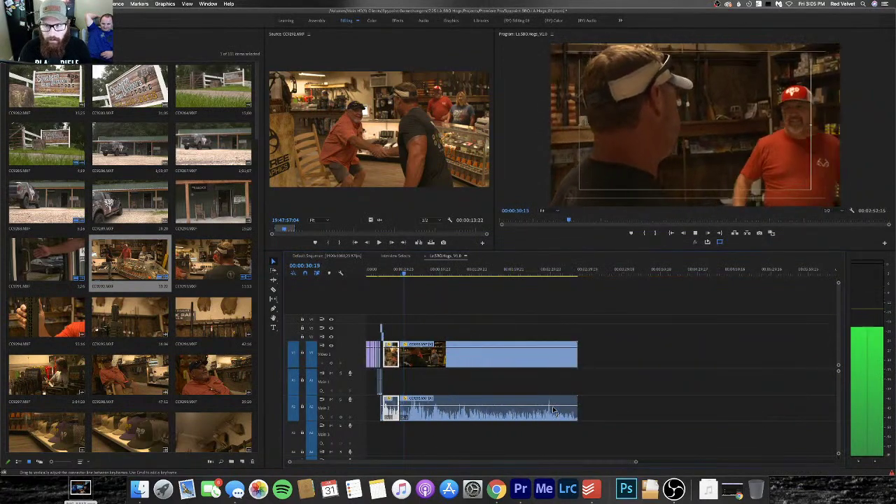
key(equal)
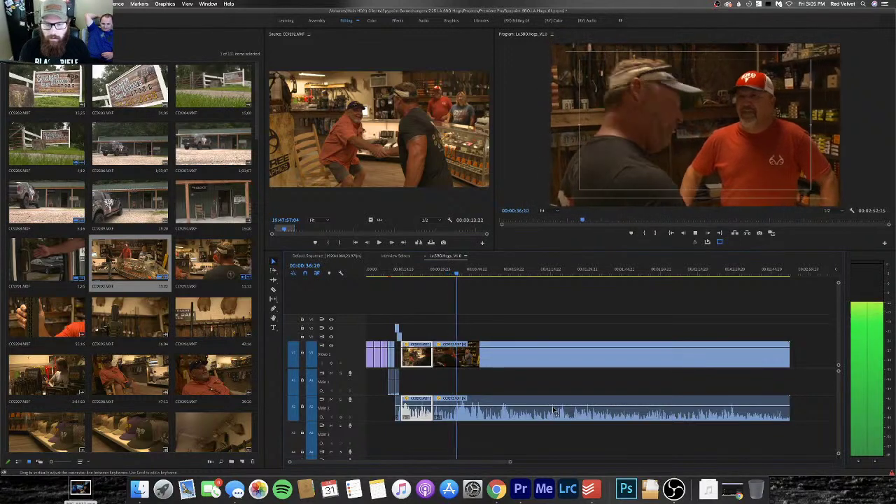
key(space)
click(340, 399)
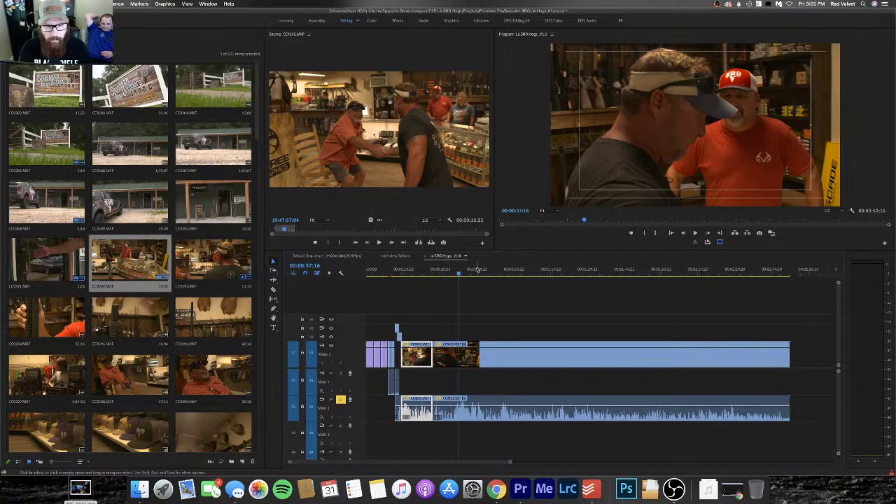
click(458, 273)
key(space)
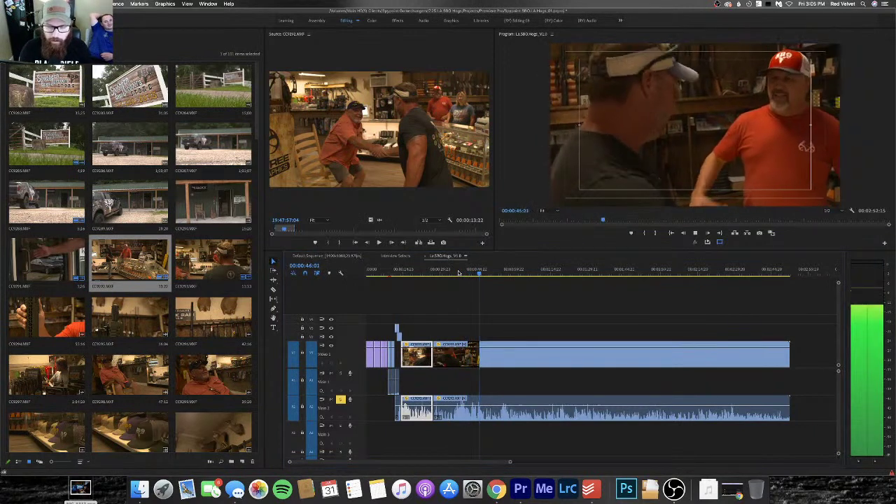
Split the remaining shop clip and its audio at 00:00:45:07
click(481, 274)
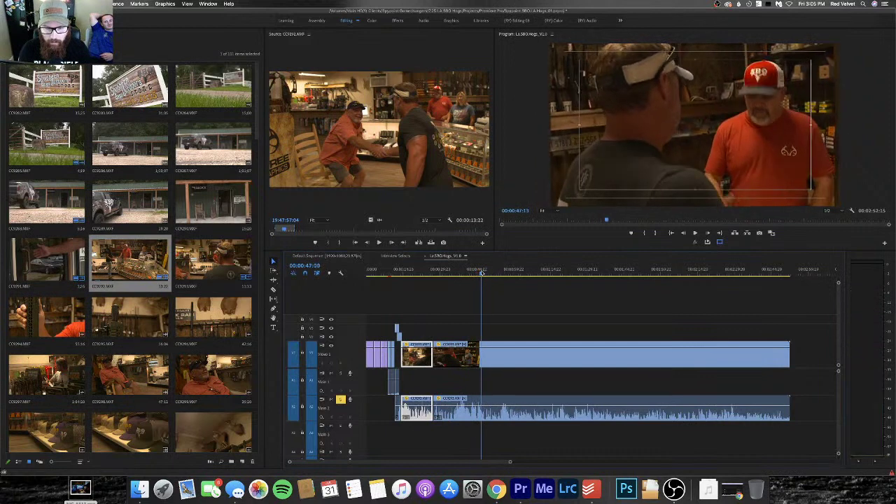
drag(481, 274, 478, 274)
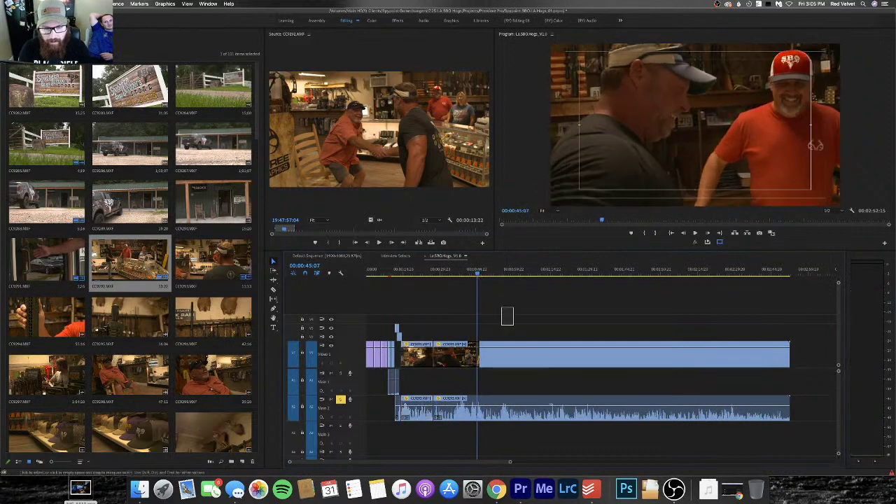
click(553, 413)
key(super+k)
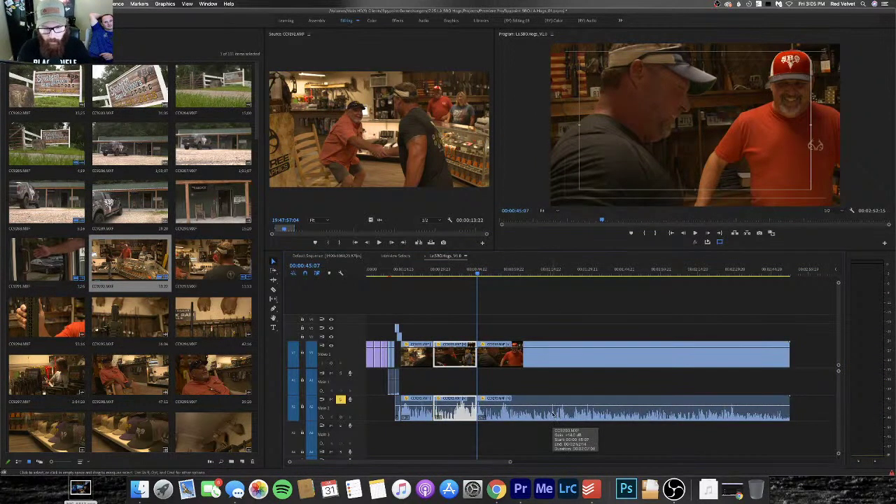
Review the shop conversation around the first cut, replaying the handshake and the start of the middle segment
drag(477, 276, 446, 281)
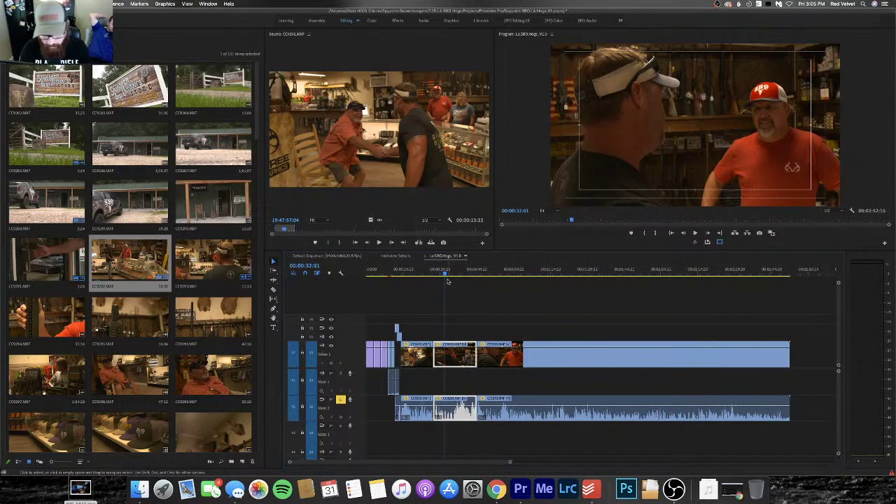
key(equal)
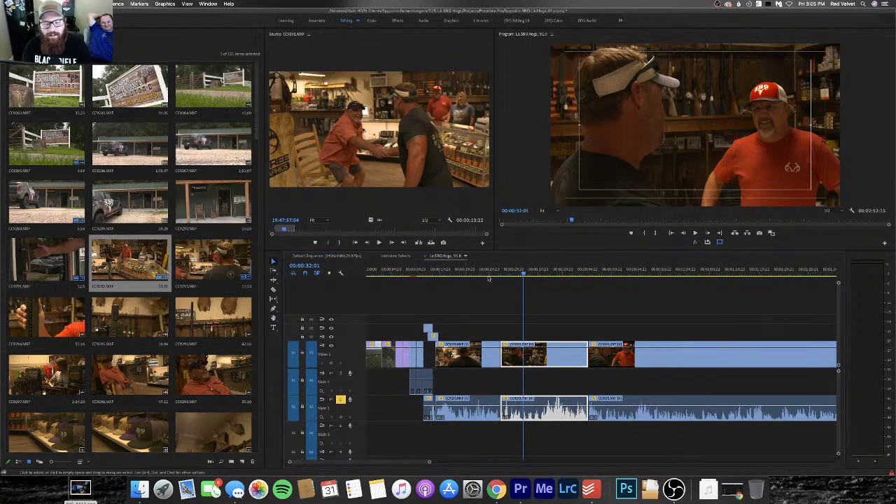
key(j)
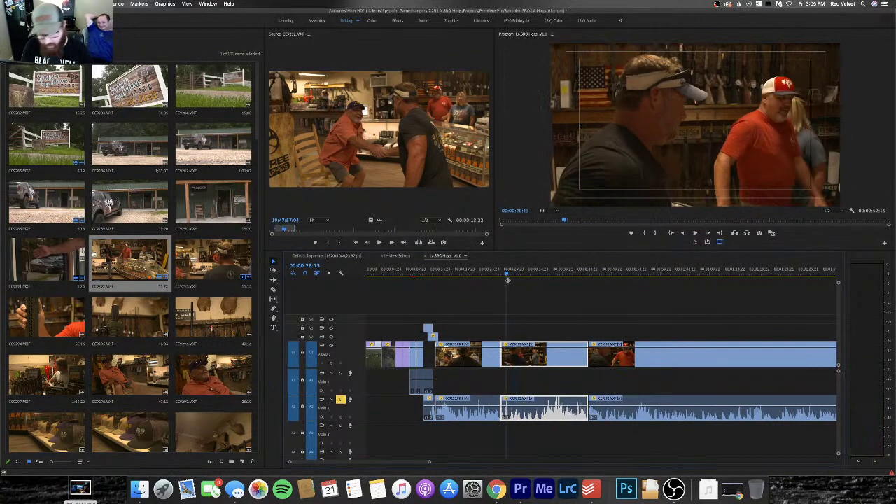
key(equal)
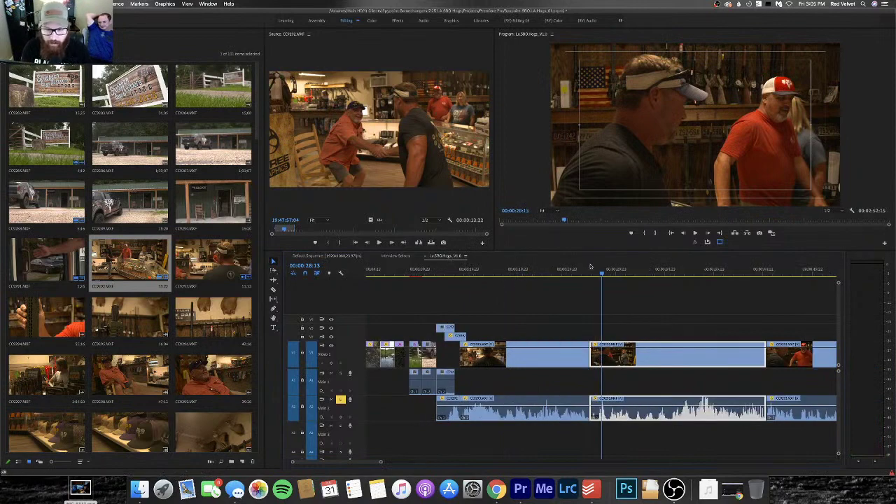
key(space)
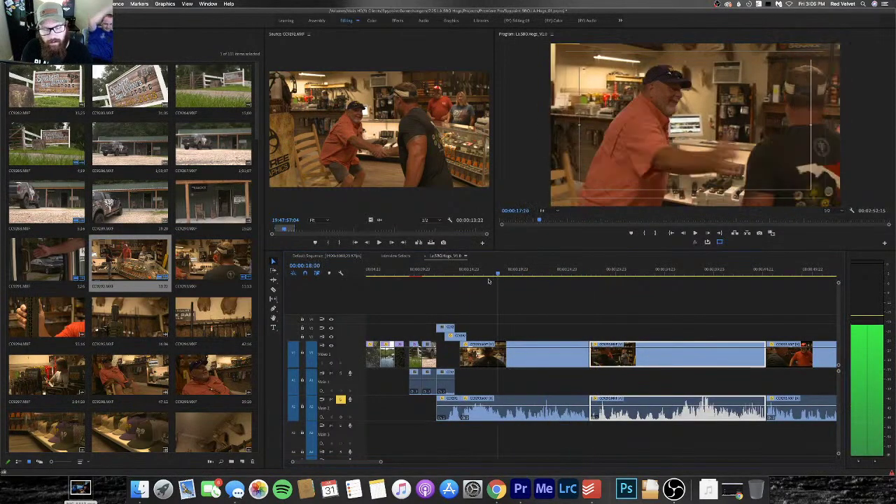
click(499, 273)
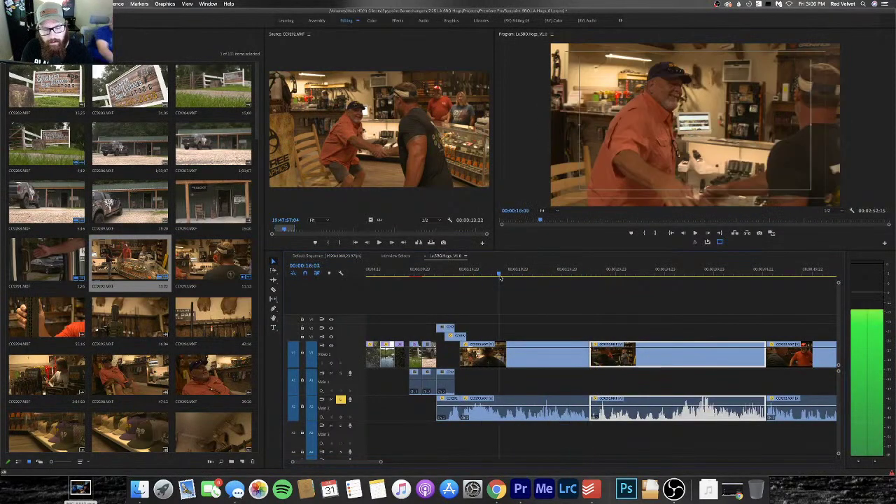
click(599, 272)
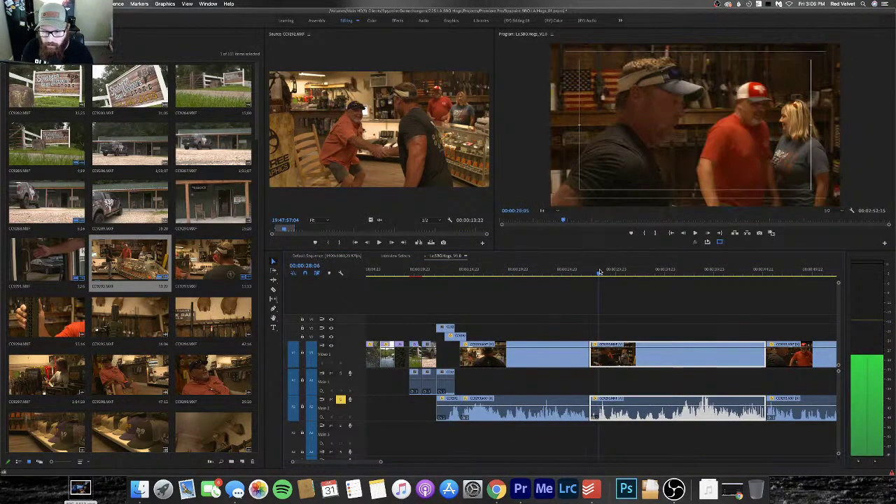
click(598, 274)
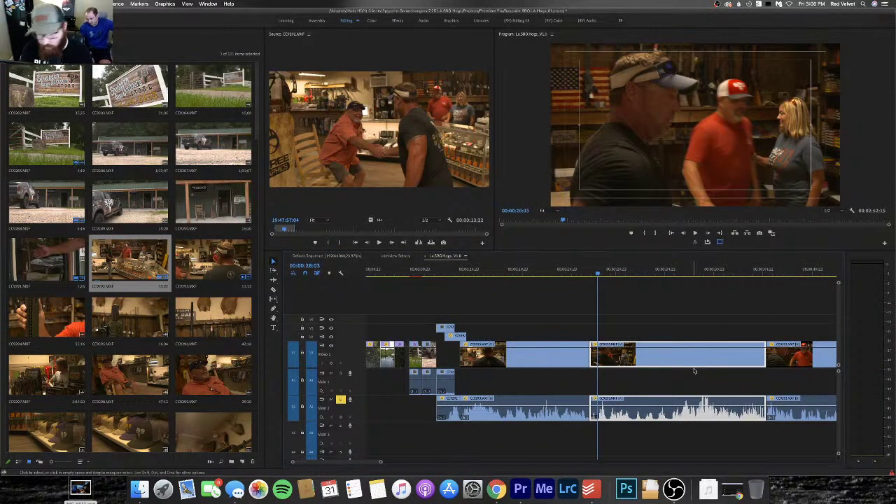
Play the middle shop segment from 00:00:28:03 through to its end to judge whether its dialogue is needed
key(minus)
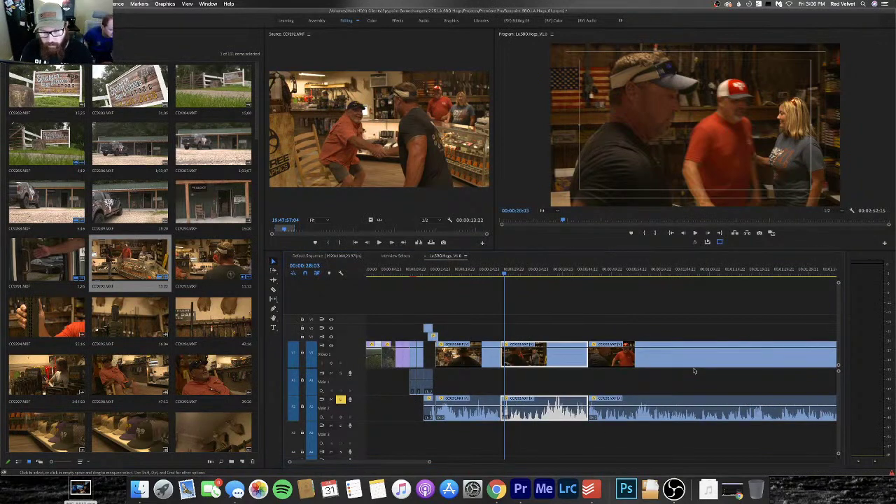
key(equal)
key(equal)
key(equal)
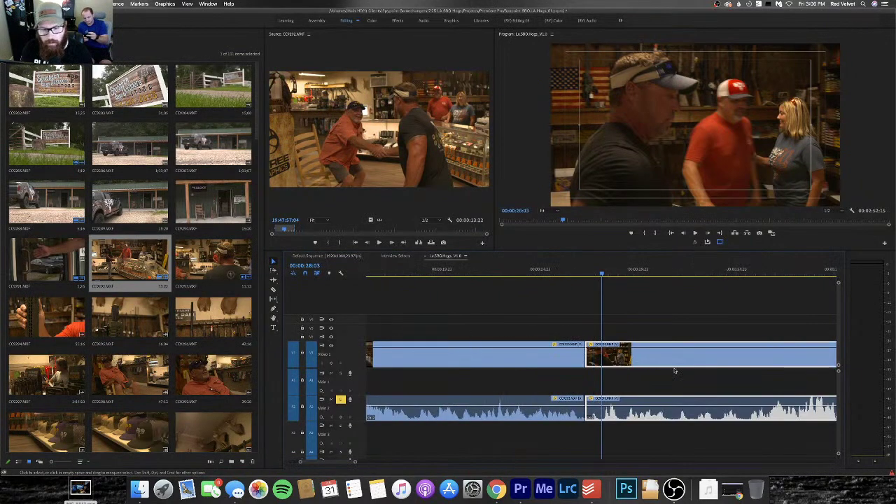
key(space)
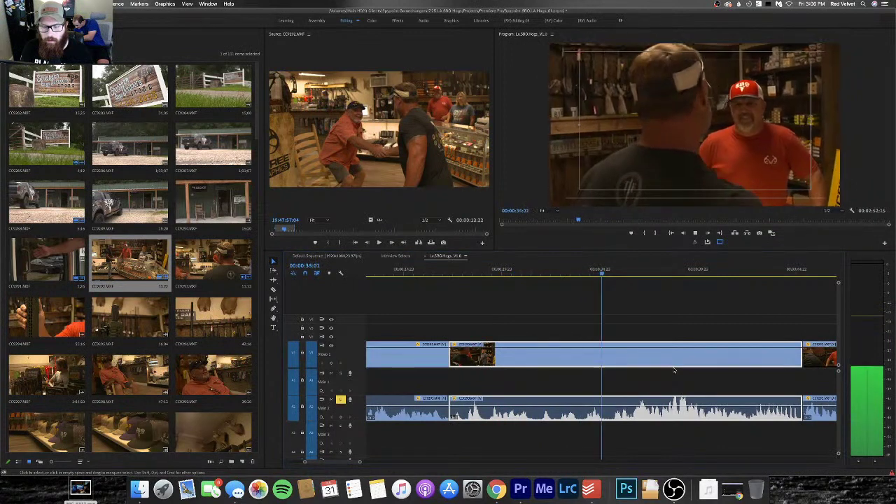
key(minus)
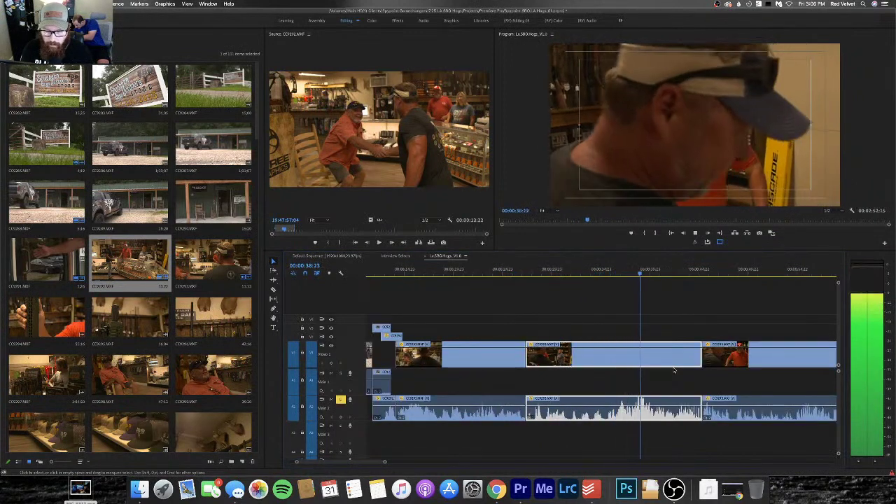
key(minus)
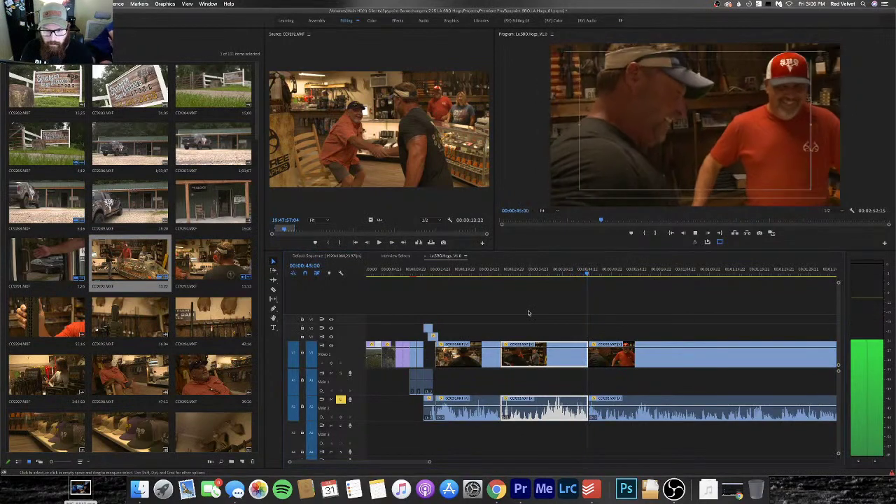
Delete the middle shop segment between the two cuts and close the gap it leaves
key(space)
key(Delete)
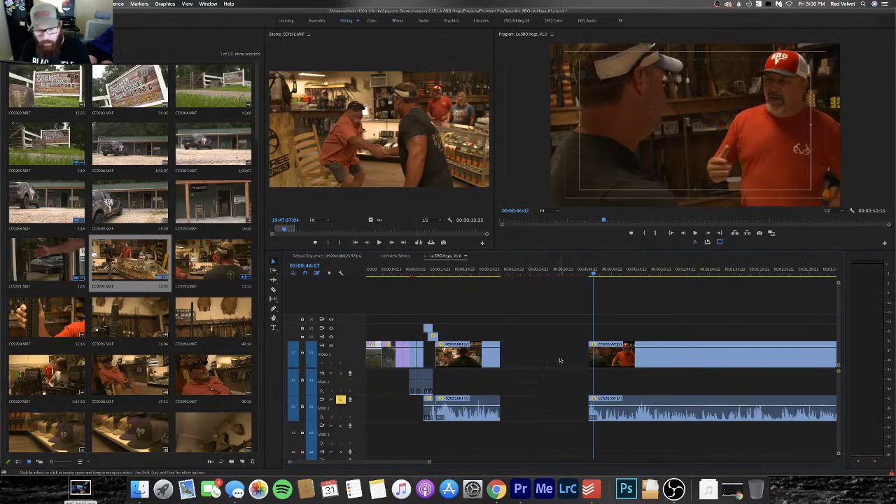
click(556, 356)
key(Delete)
Play across the new join in the shop conversation and listen on for the next cut point
click(498, 272)
key(space)
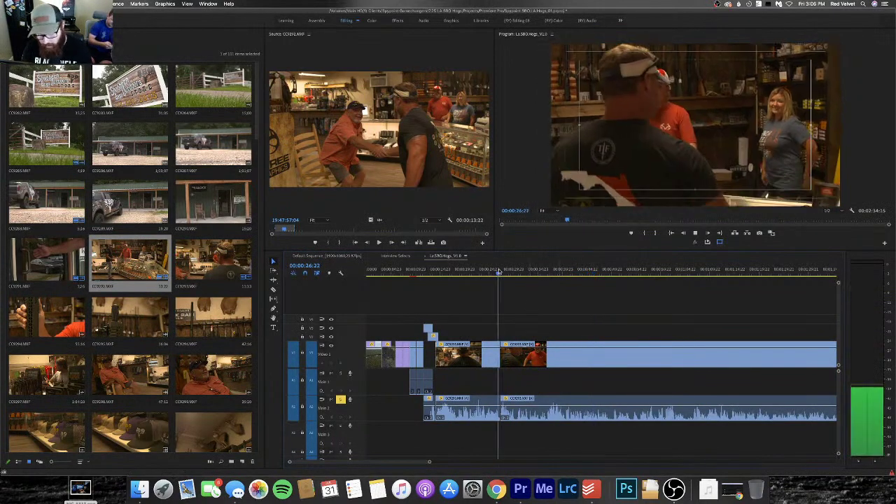
key(=)
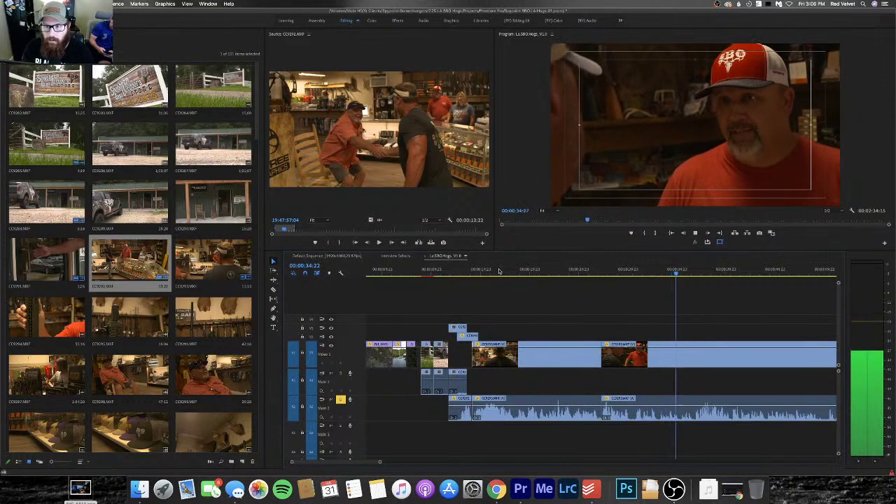
key(space)
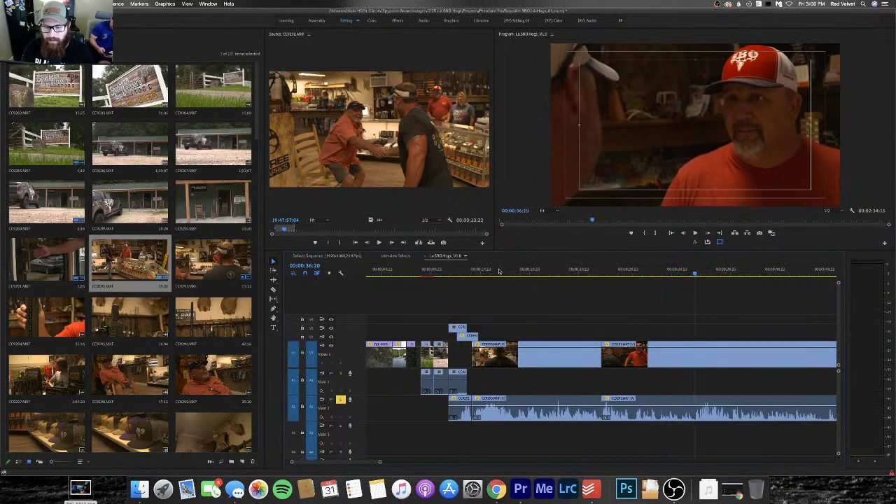
key(space)
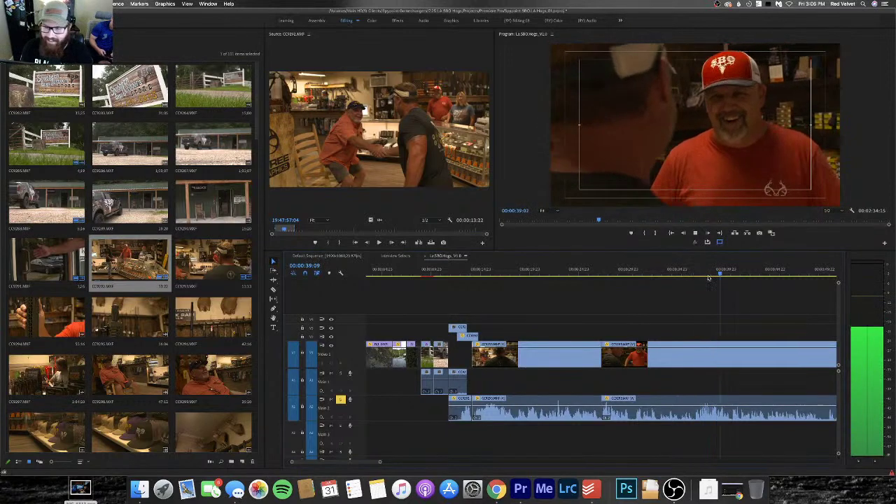
key(minus)
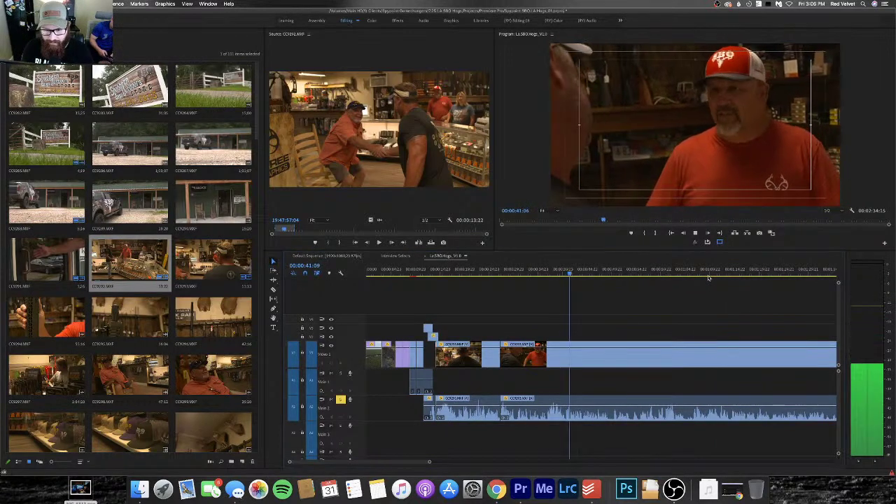
key(space)
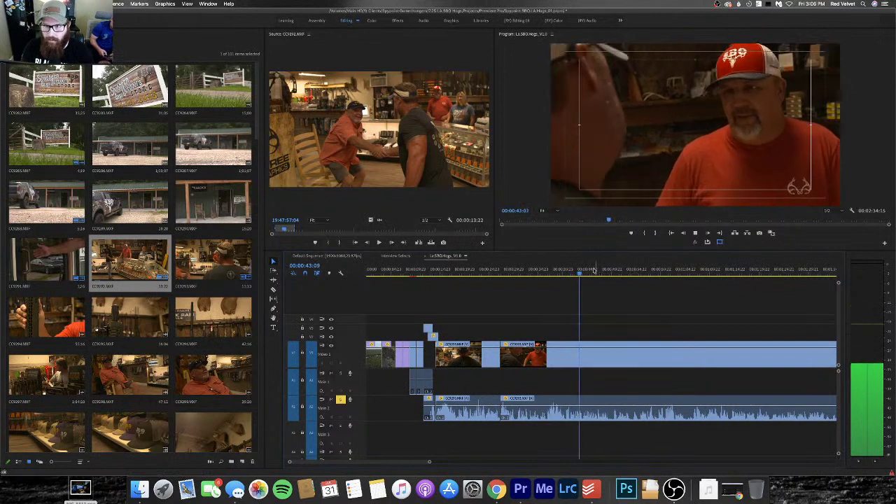
Split the shop clip following the join at 00:00:40:11
drag(576, 275, 566, 275)
click(591, 353)
key(super+k)
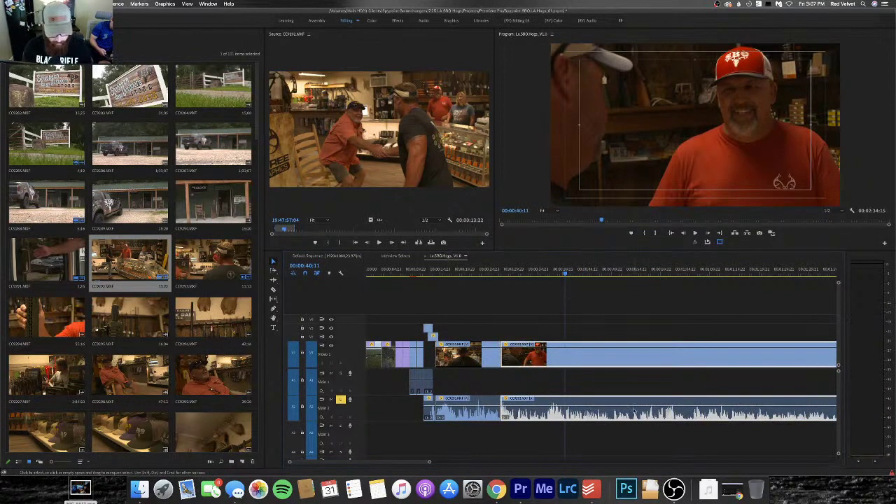
Play the newly cut shop segment from its start and park the playhead at 00:00:30:05
click(499, 272)
key(space)
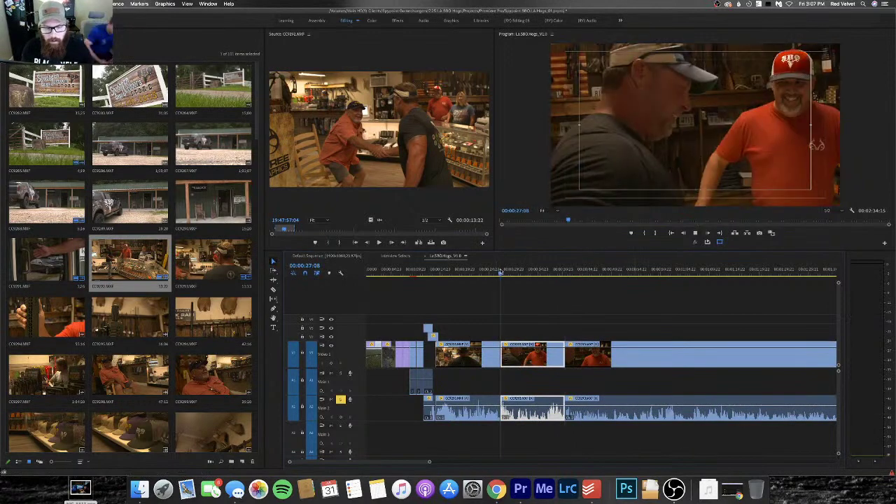
key(=)
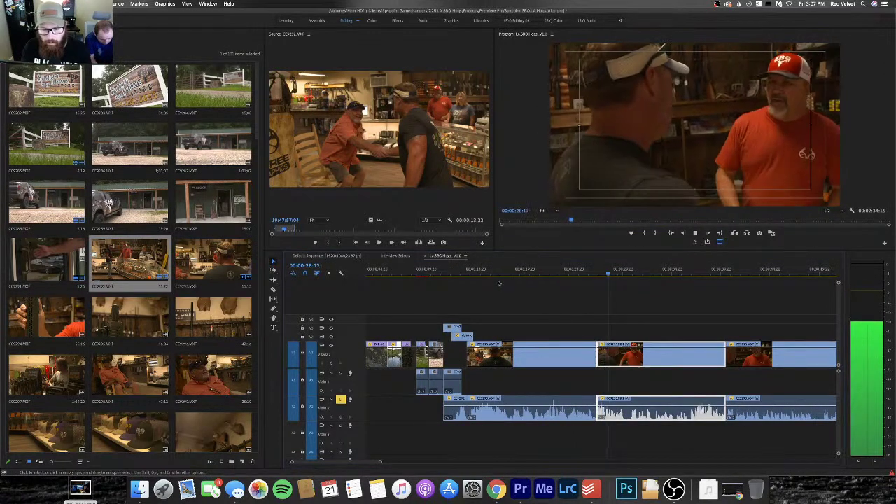
key(space)
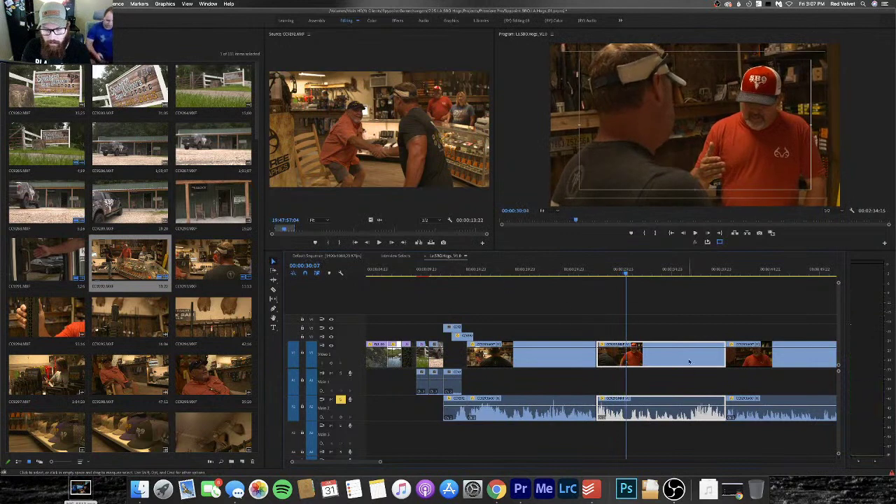
click(626, 273)
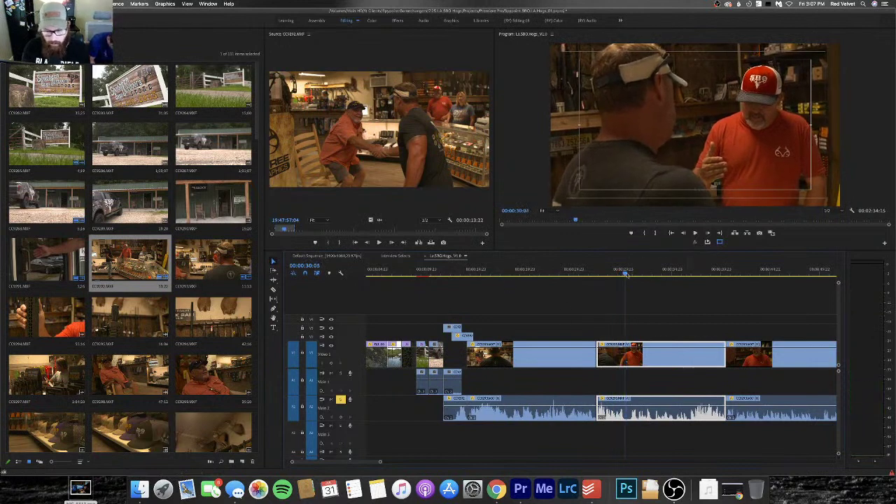
Split the shop clip at 00:00:30:05, delete the segment running from there to the next cut, and close the gap
key(super+k)
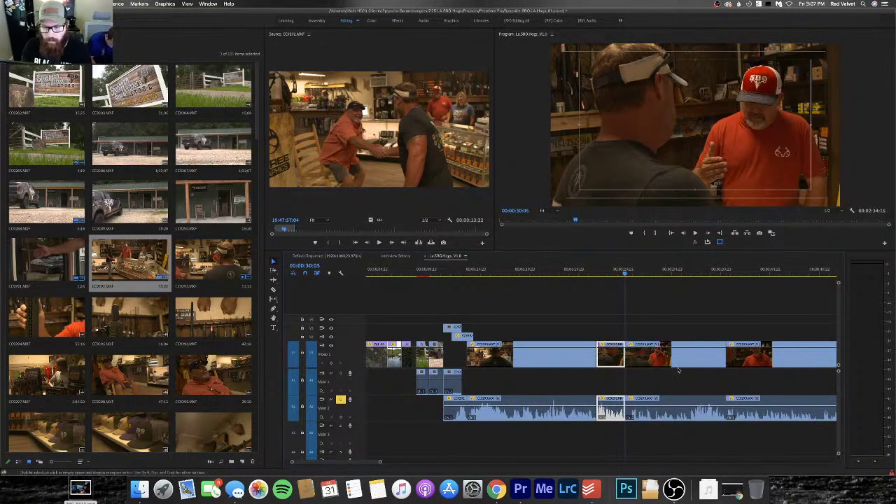
mouse_move(678, 367)
mouse_down()
mouse_move(776, 368)
mouse_move(668, 372)
mouse_up()
key(shift+k)
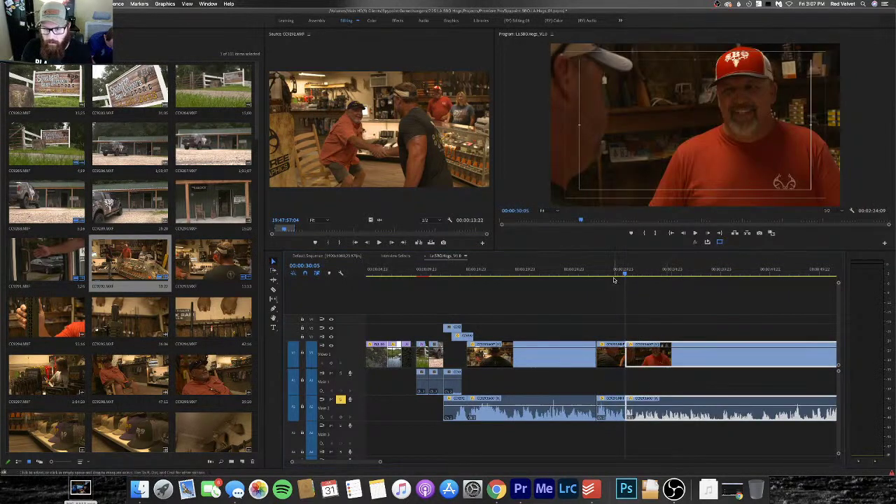
Try ripple-trimming the start of the segment after the new join up to 00:00:31:03 and undo the trim
key(equal)
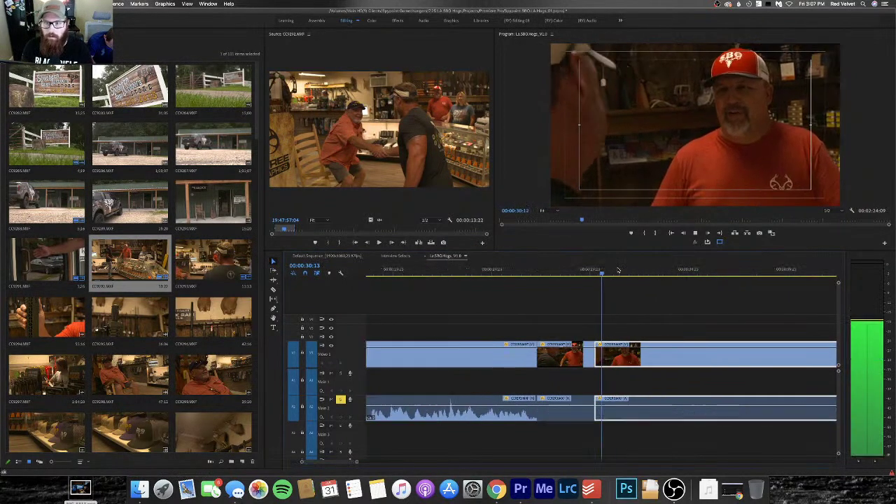
click(561, 278)
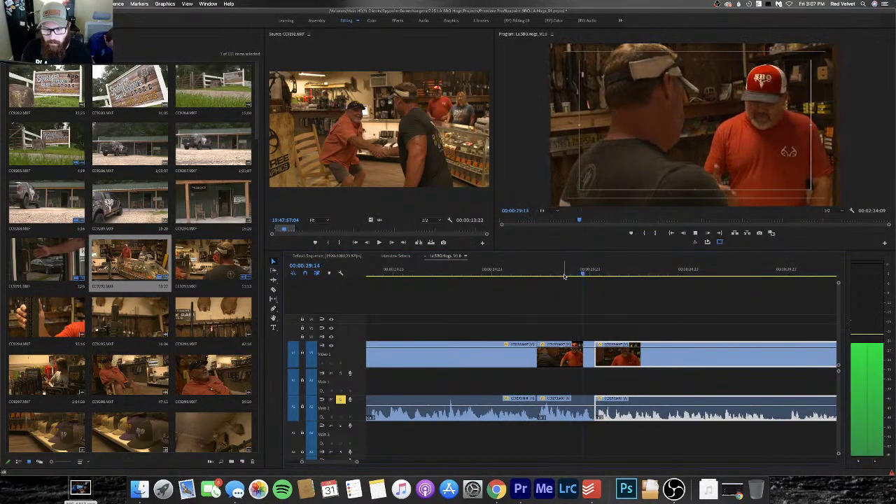
click(604, 272)
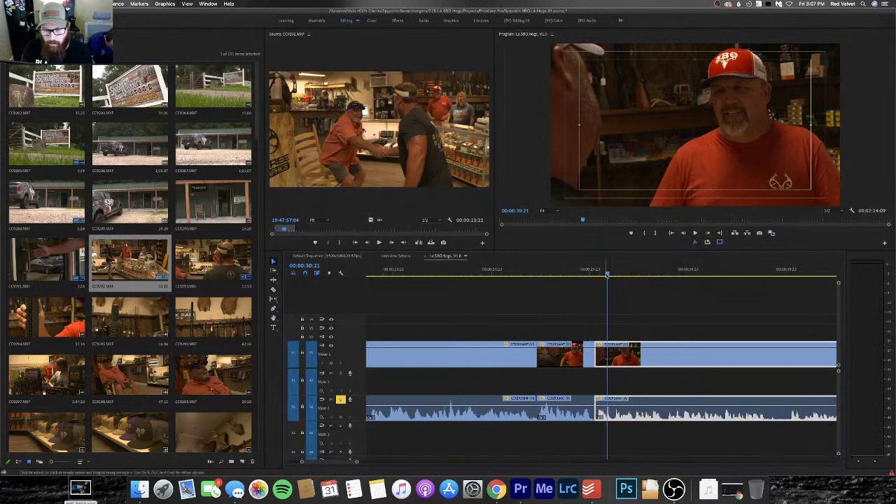
click(613, 280)
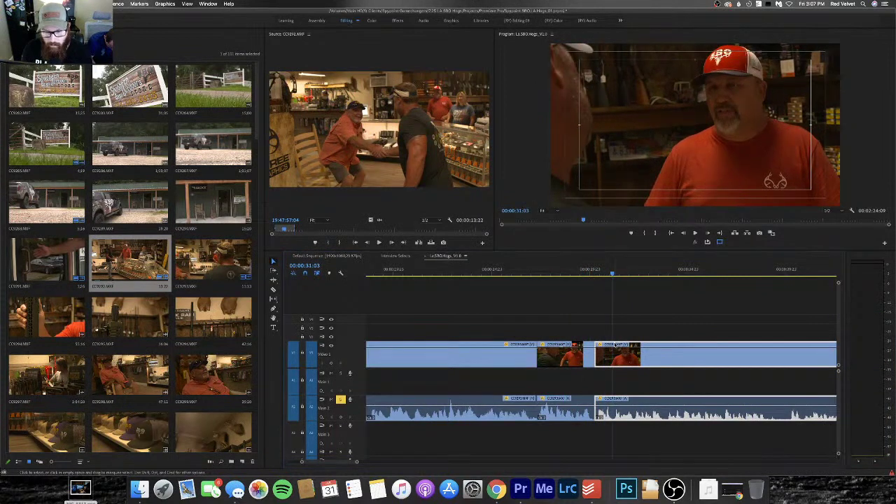
key(Up)
scroll(627, 414, down, 2)
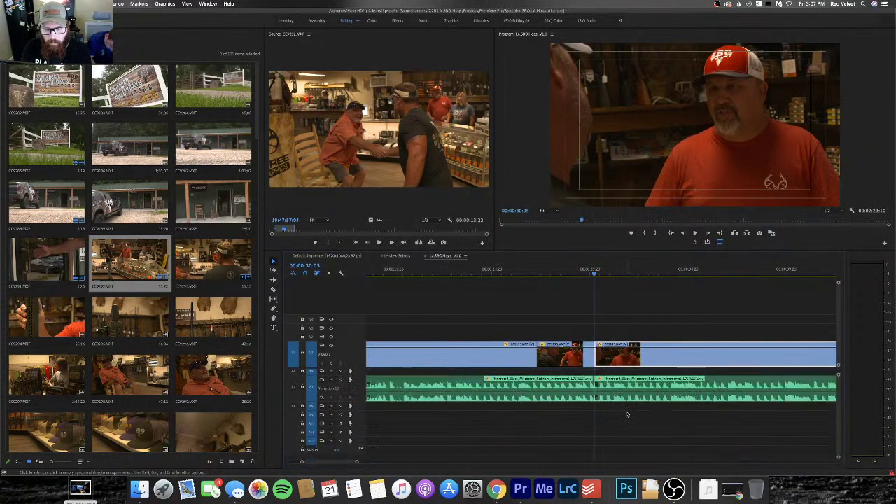
key(super+z)
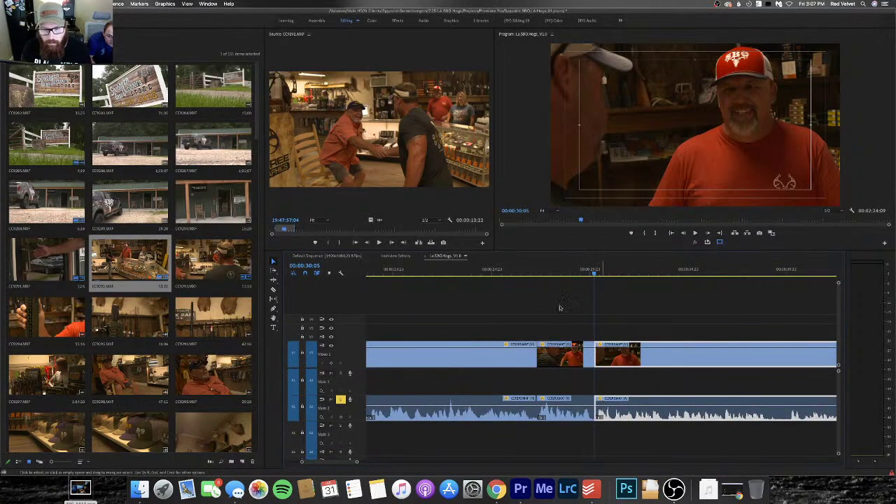
Ripple-trim about one second off the start of the segment after the join and play across the edit
key(space)
click(555, 272)
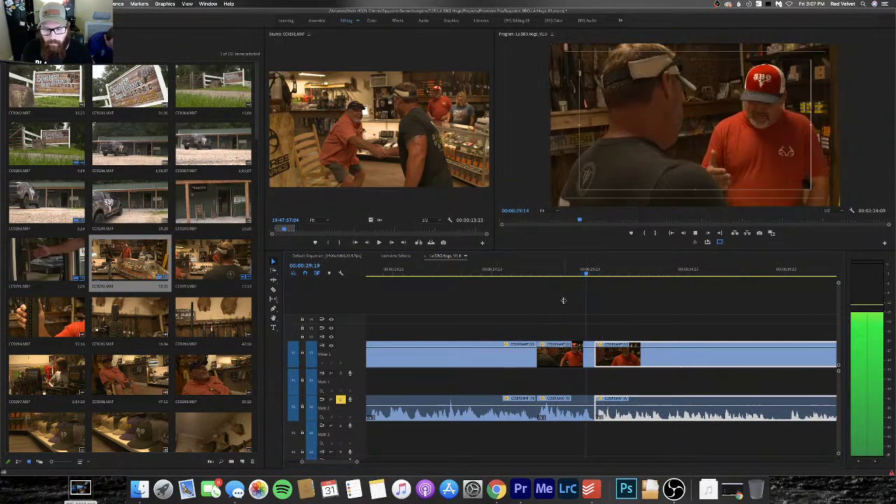
key(space)
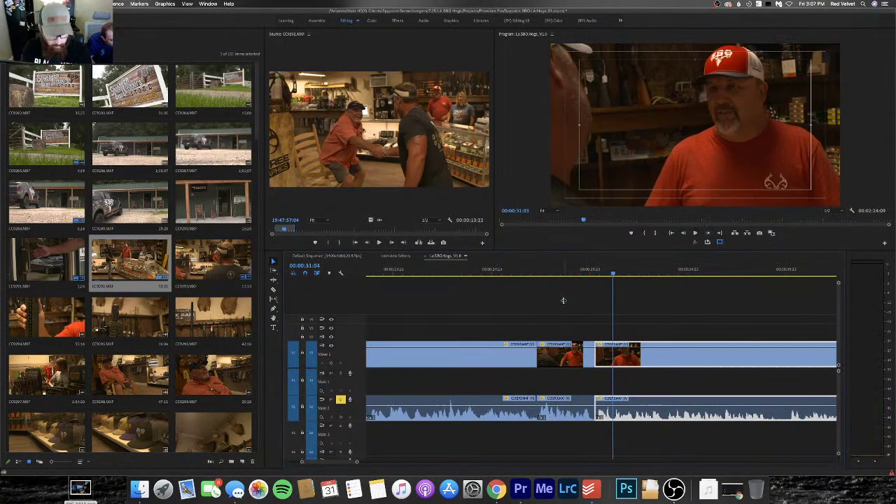
key(space)
click(581, 273)
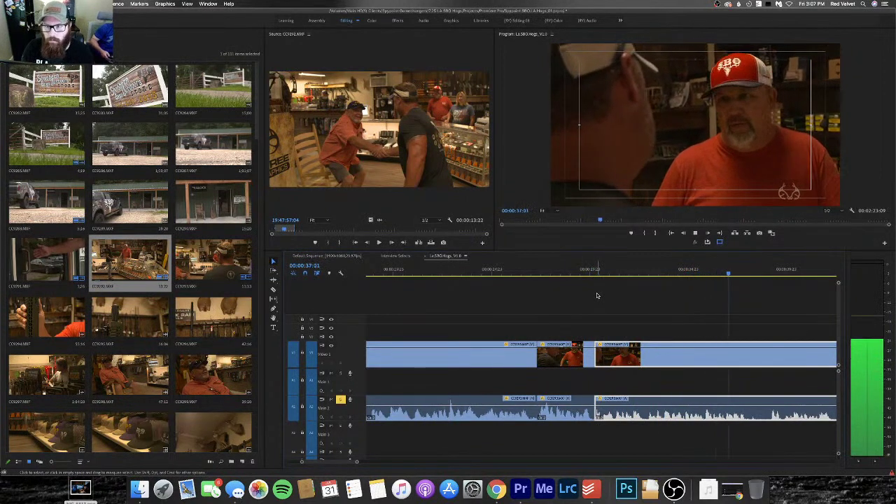
Split the shop conversation at about 00:00:38, remove about one second there with the gap closed, and play on
scroll(597, 295, down, 2)
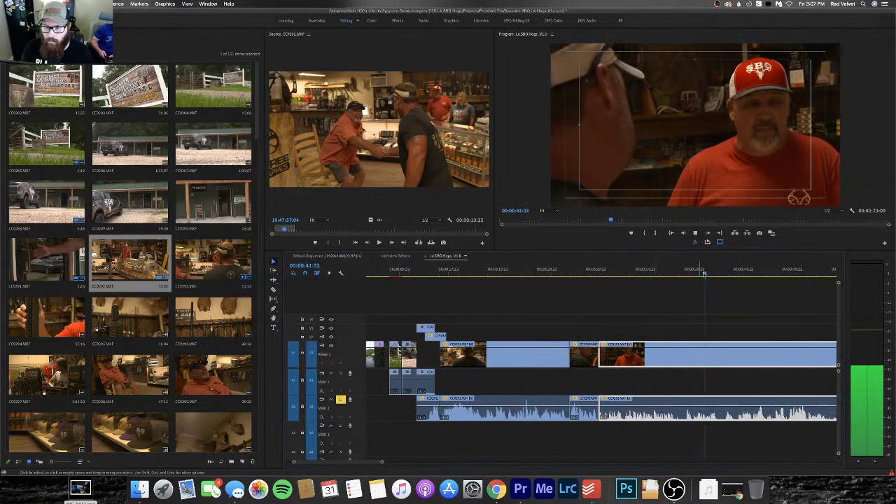
drag(704, 274, 673, 281)
key(super+k)
key(space)
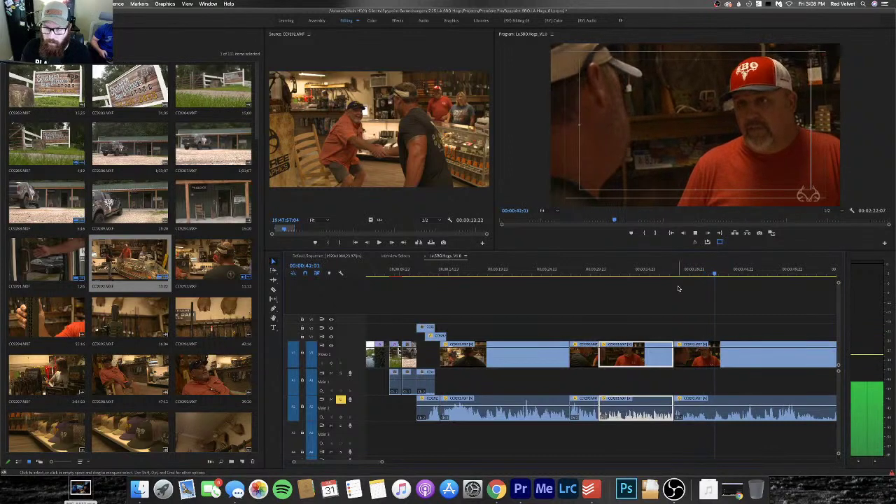
Review the dialogue after the latest cut and split the shop clip at about 00:00:43
key(minus)
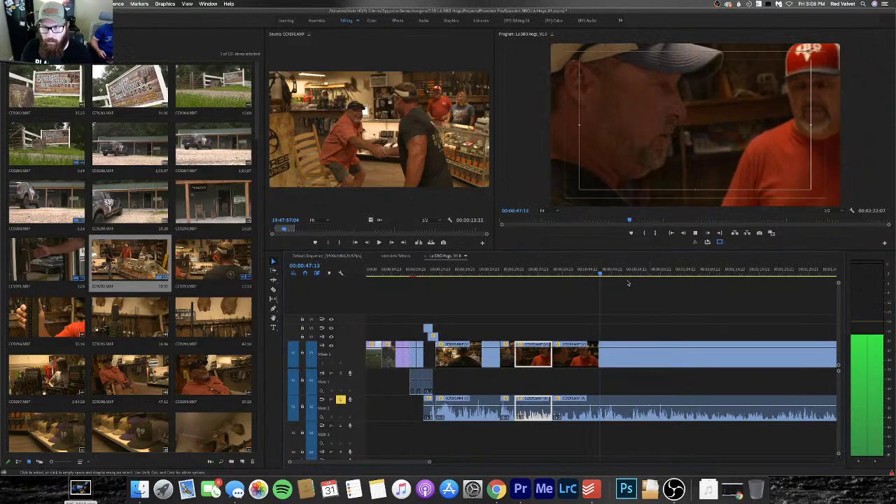
drag(581, 279, 574, 280)
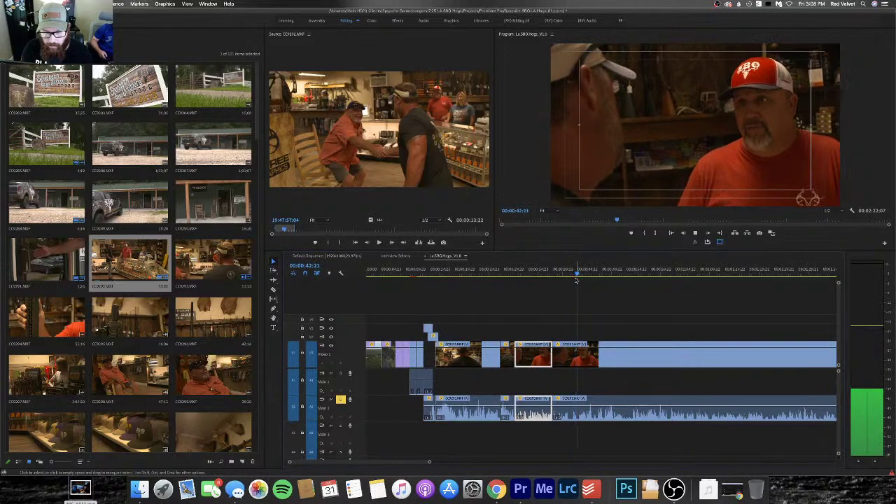
key(space)
key(space)
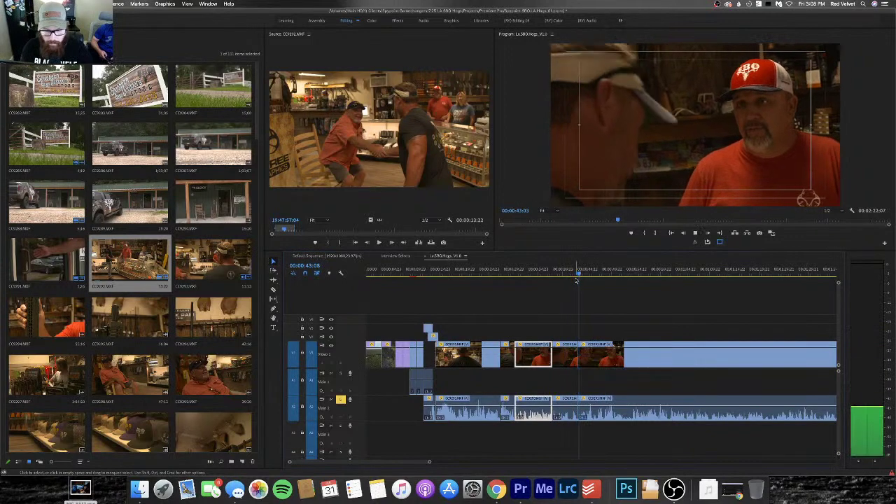
Listen through the remaining shop conversation between about 00:00:43 and 00:01:10 for the next useful dialogue
key(minus)
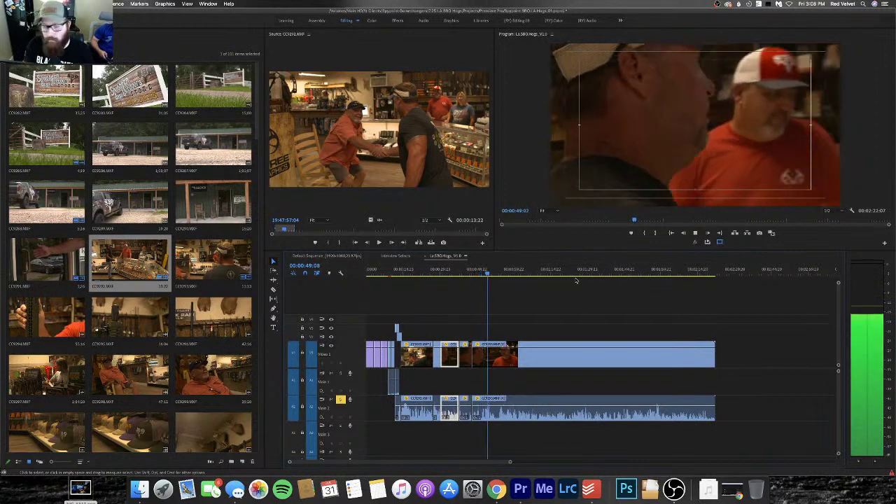
key(equal)
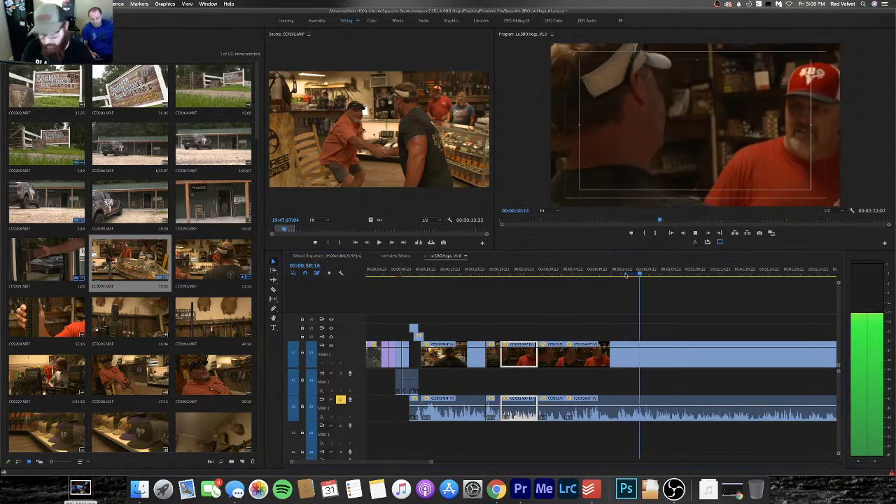
key(minus)
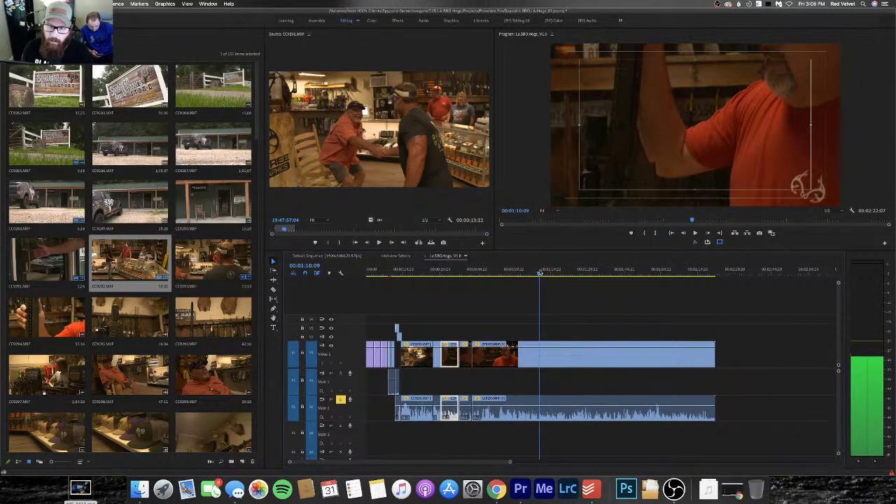
drag(540, 273, 524, 274)
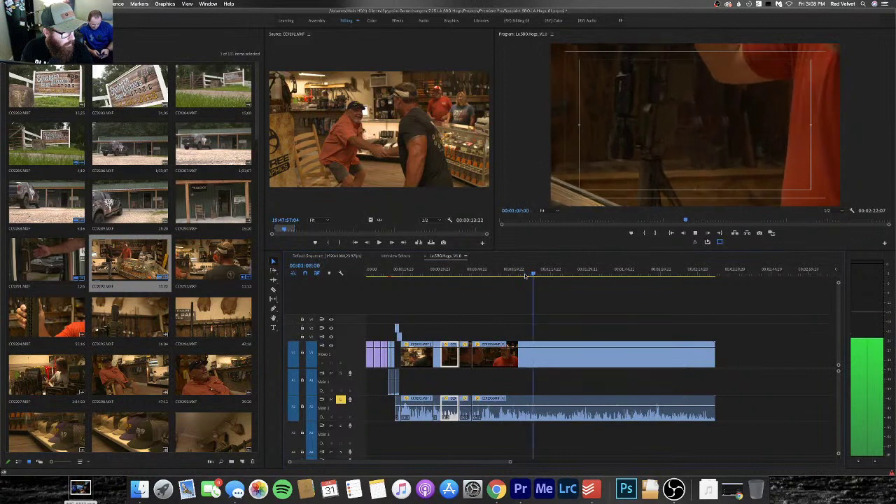
key(space)
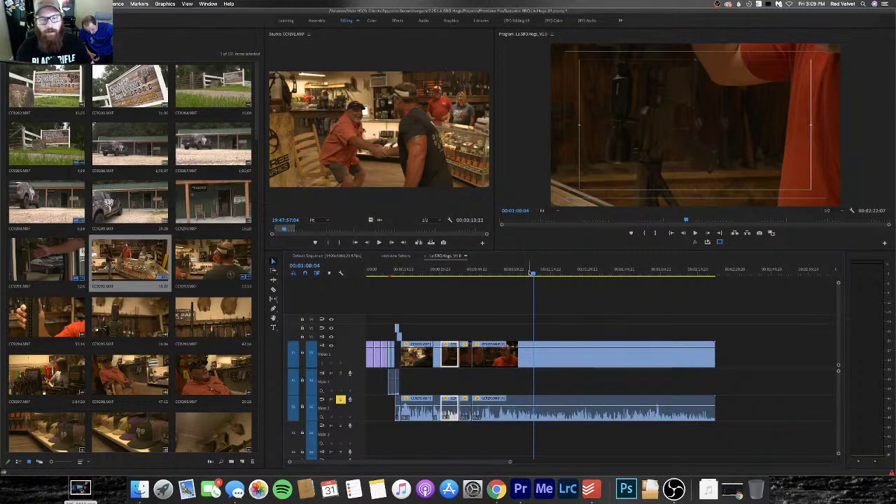
click(532, 273)
key(space)
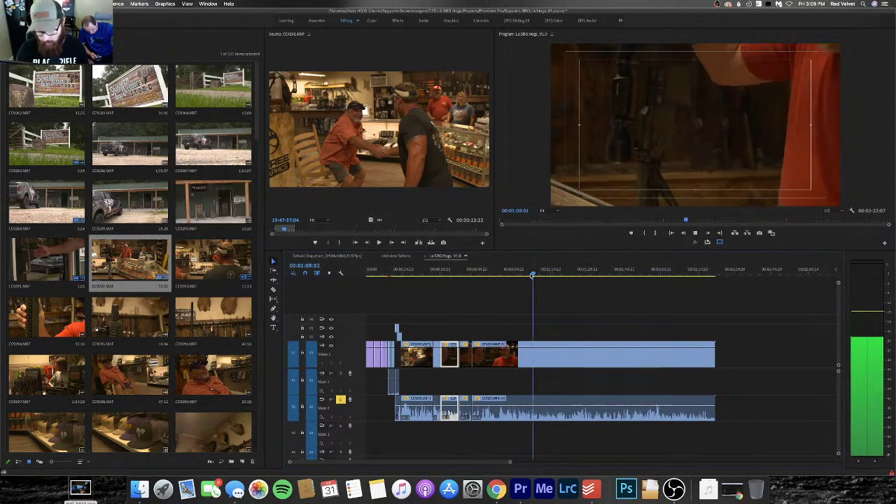
key(=)
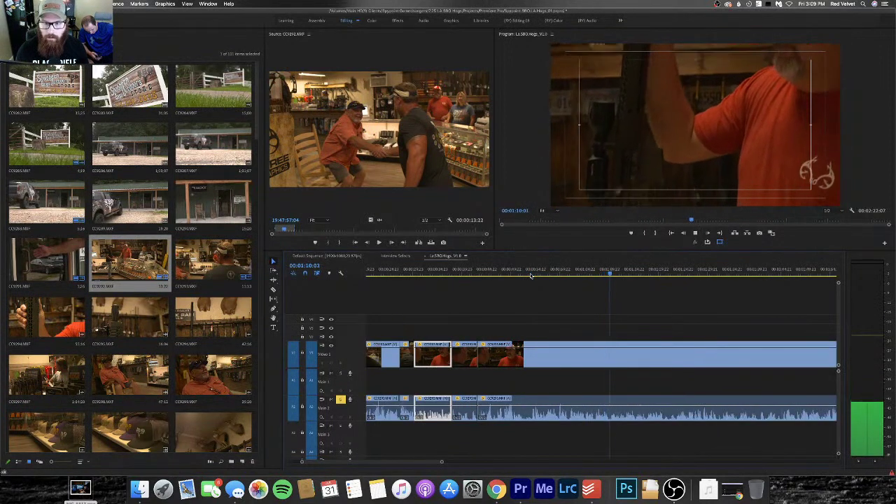
click(540, 272)
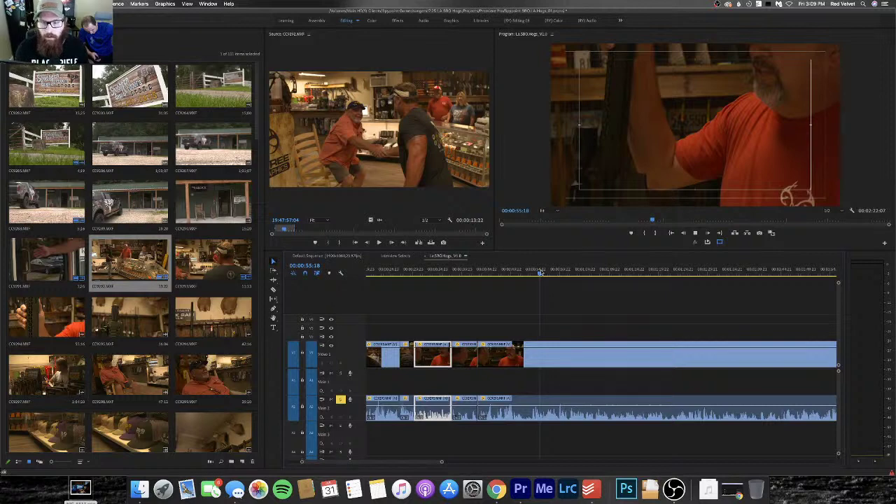
click(530, 274)
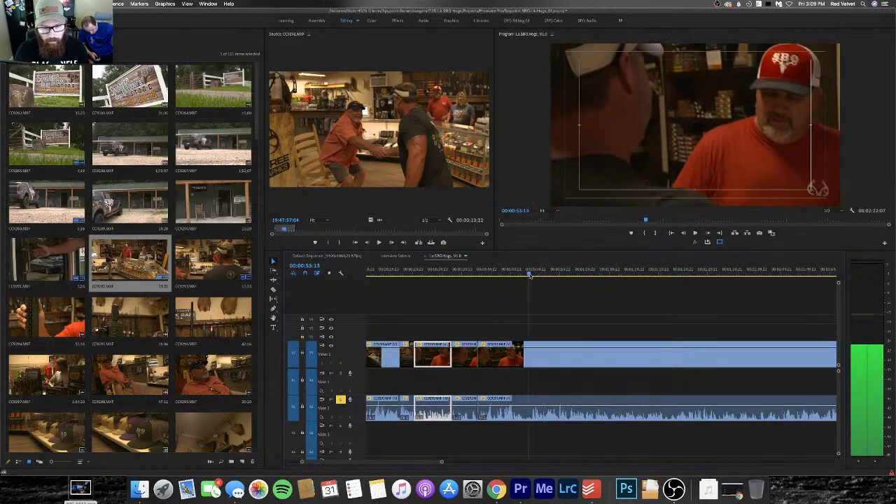
click(531, 273)
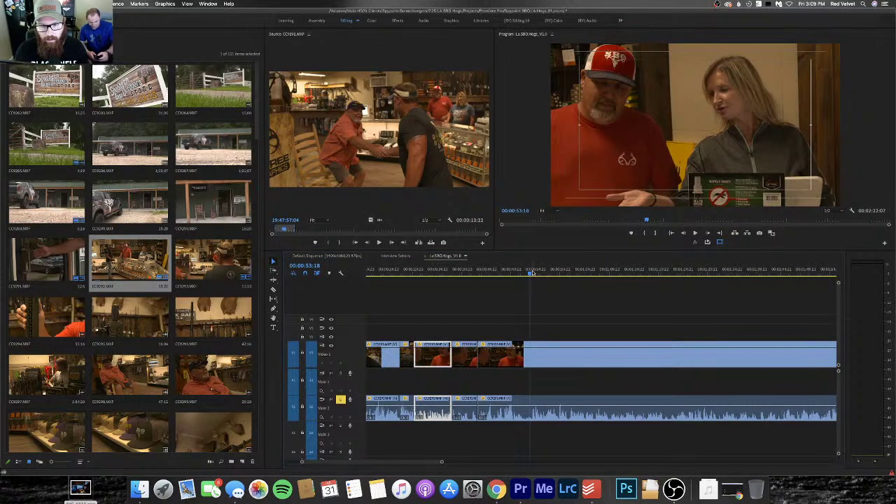
key(space)
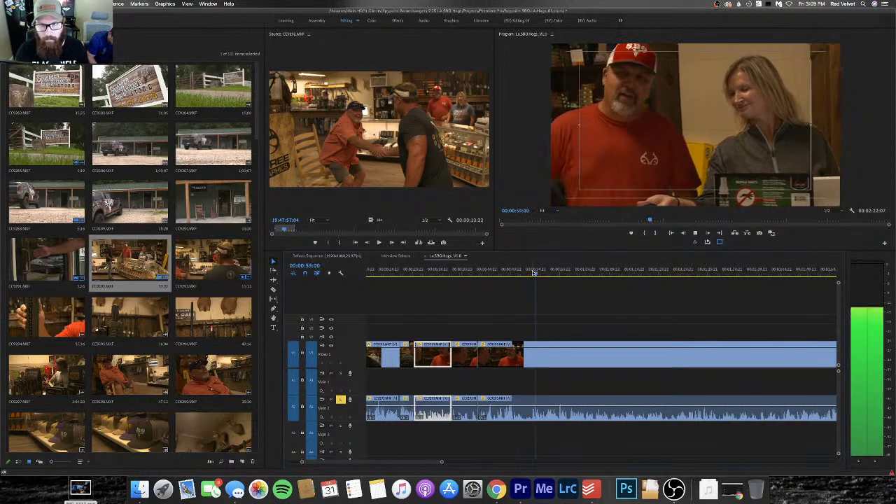
click(552, 273)
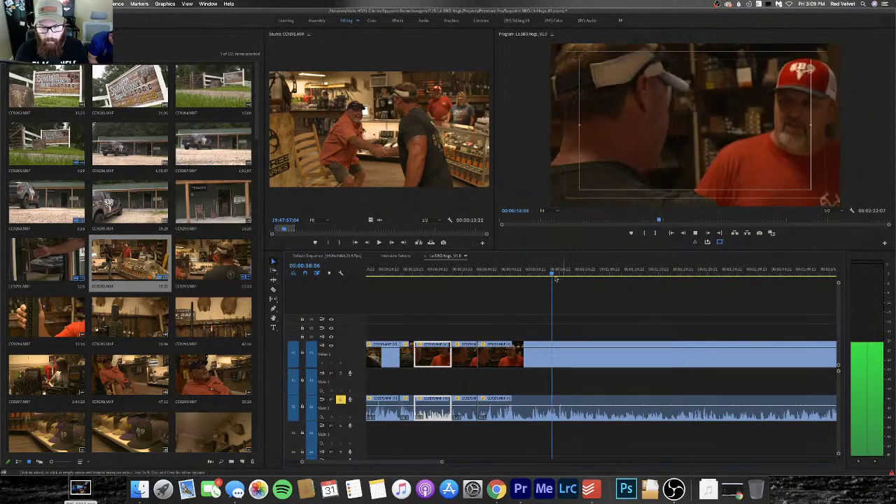
click(566, 273)
Play on through the gun handling and split the shop clip at 00:01:21:00
key(space)
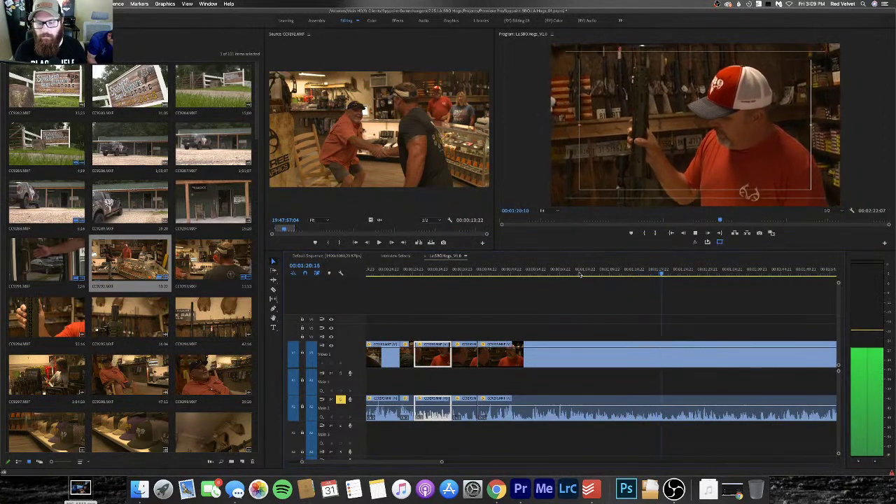
key(space)
key(period)
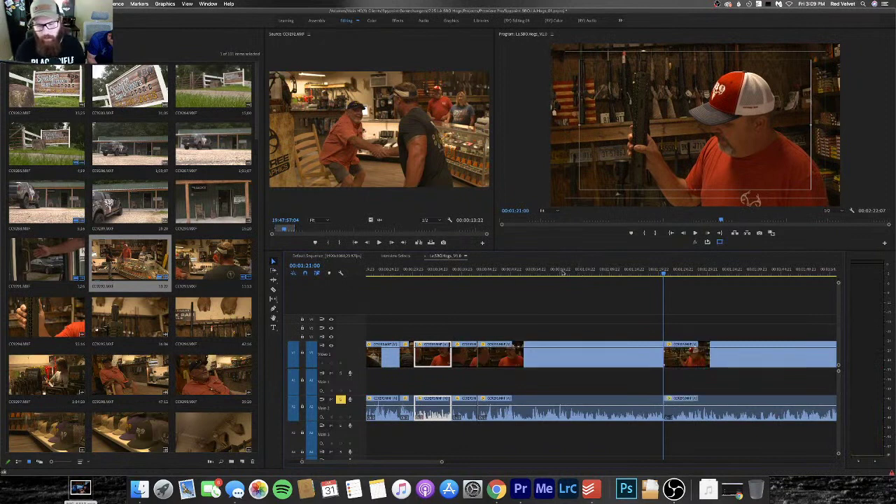
Replay the dialogue from about 00:00:59 and split the shop clip at about 00:01:01:11, where the man in red turns away
click(560, 273)
key(space)
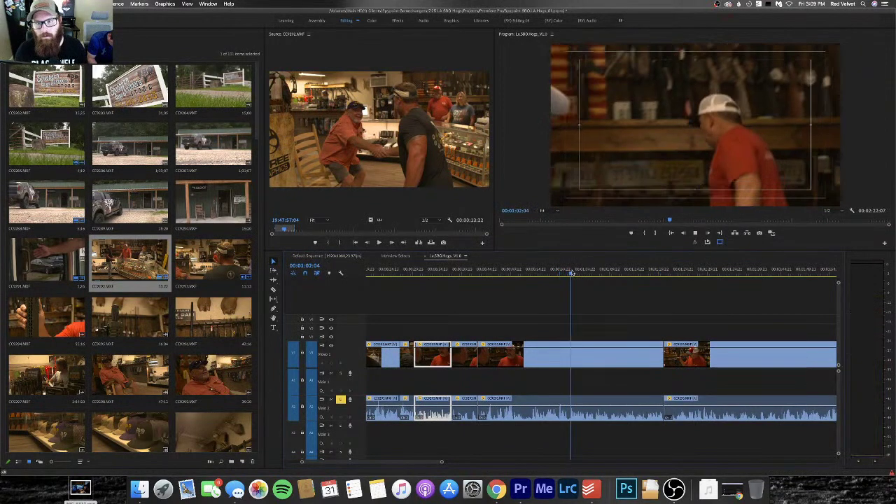
click(567, 275)
drag(567, 275, 558, 277)
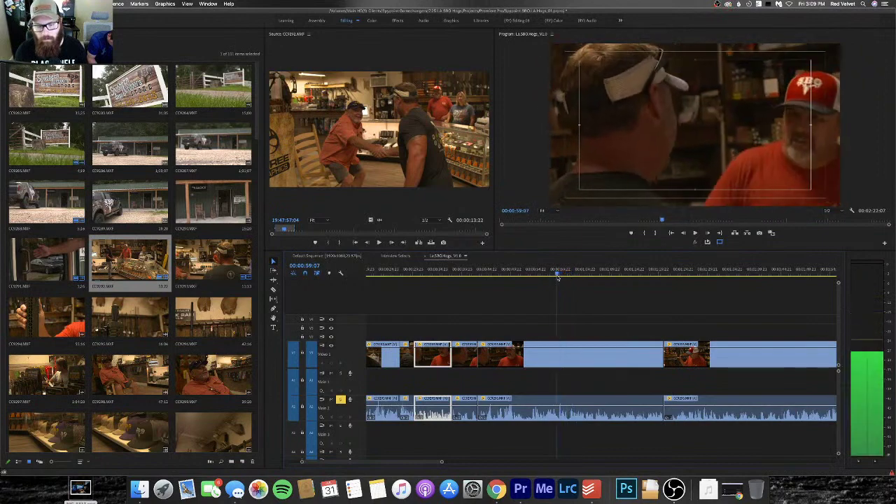
key(space)
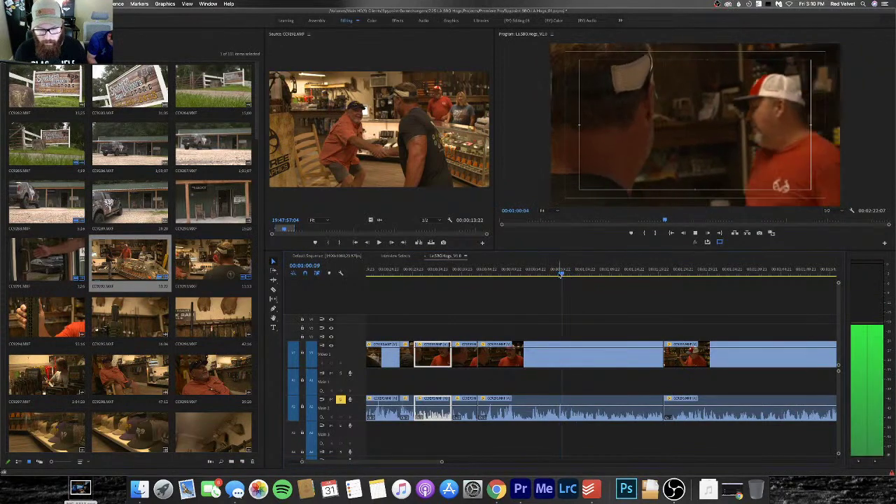
key(space)
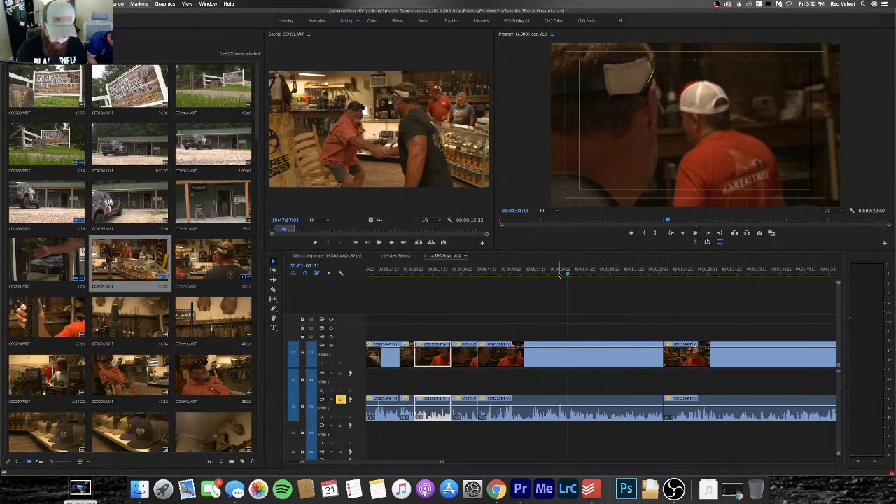
key(period)
key(space)
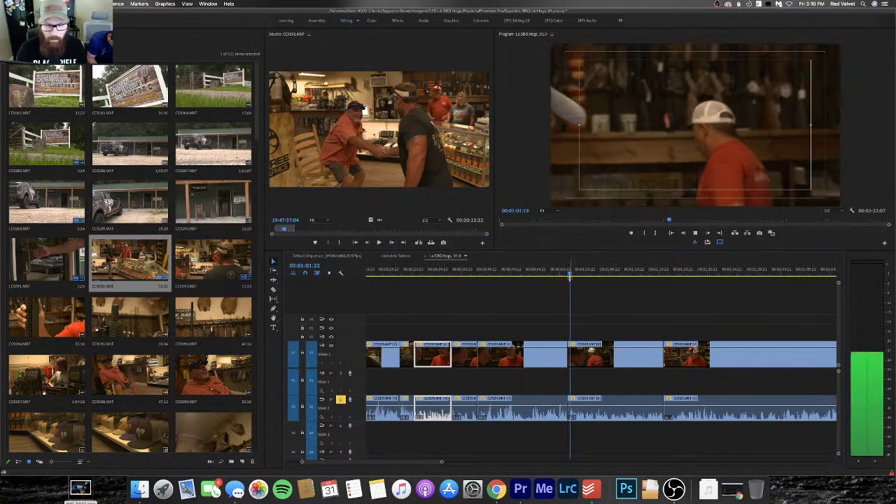
Ripple-delete the shop clip segment between 00:01:01:11 and 00:01:21:00 and play across the new cut
key(space)
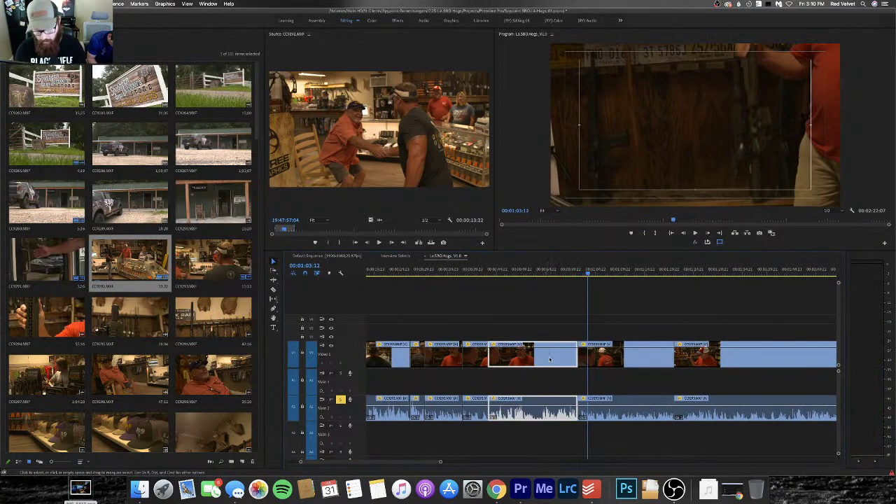
key(period)
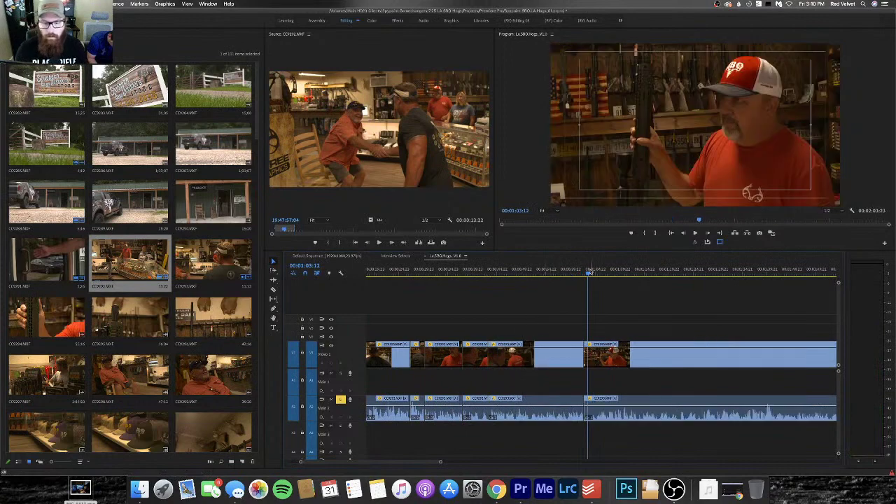
key(backslash)
key(space)
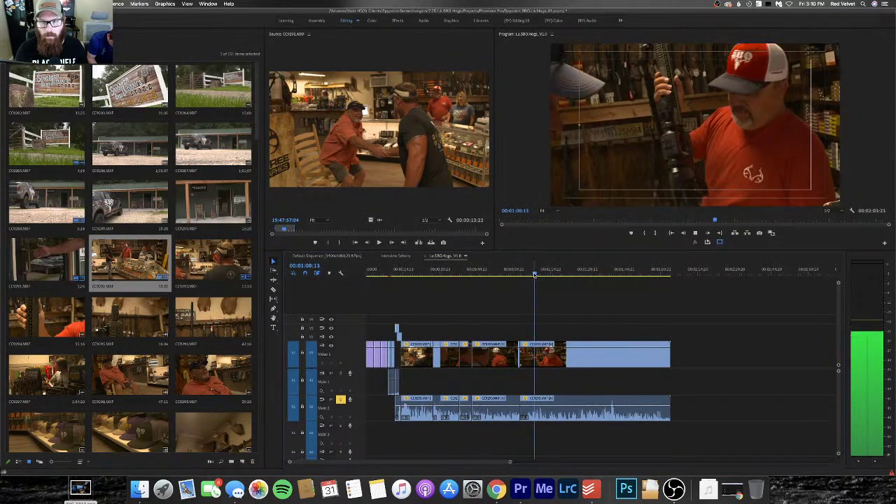
Skim the remaining gun-handling footage to its end and delete that final shop clip from the sequence
drag(535, 274, 577, 270)
key(space)
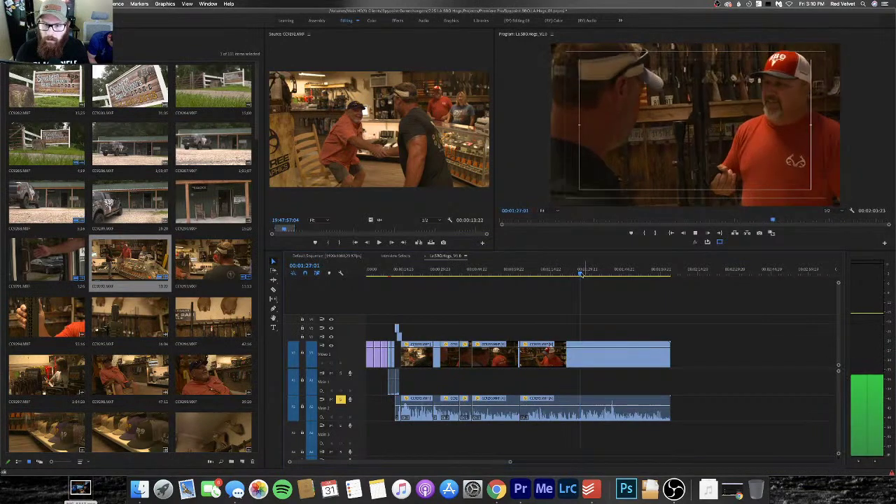
drag(580, 274, 659, 273)
drag(664, 357, 663, 357)
key(Delete)
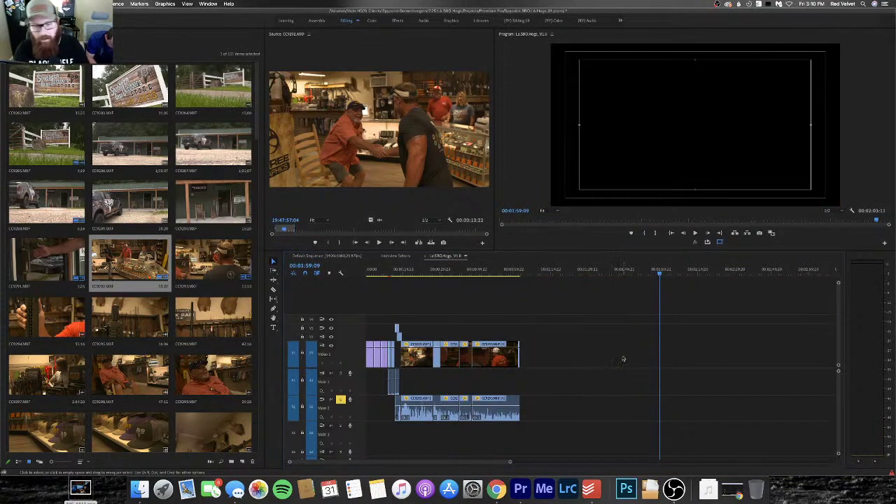
drag(659, 273, 519, 273)
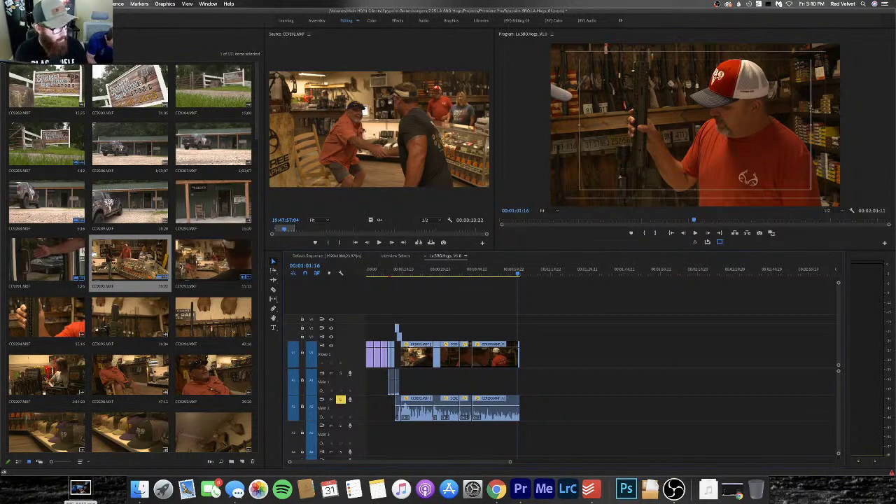
Preview the counter greeting in CC9293.MXF, then play CC9292.MXF from the man's entrance for usable counter footage
double_click(180, 270)
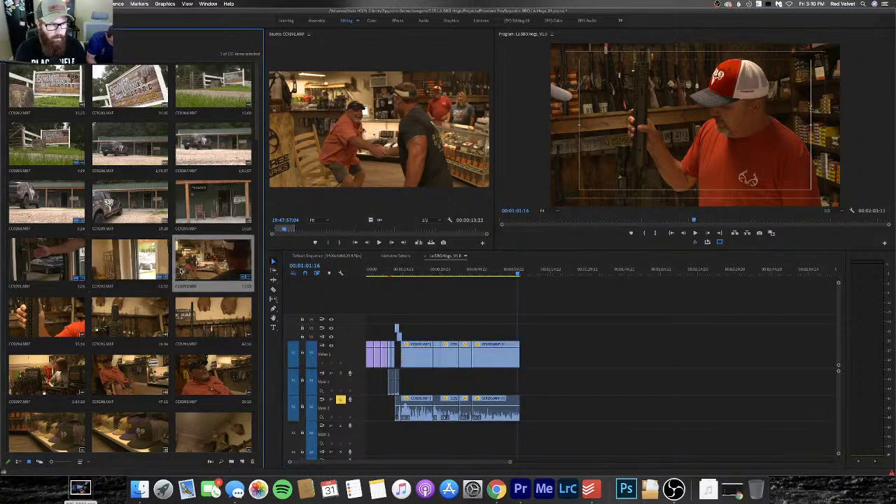
drag(288, 230, 310, 227)
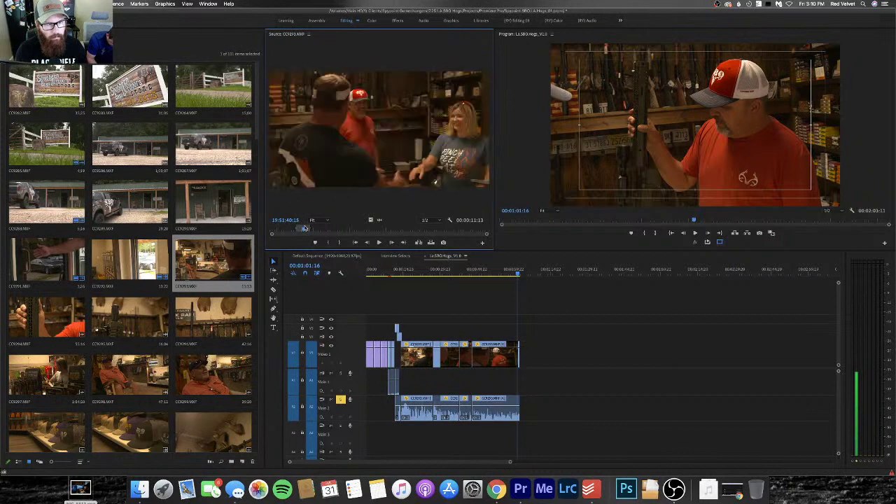
key(Left)
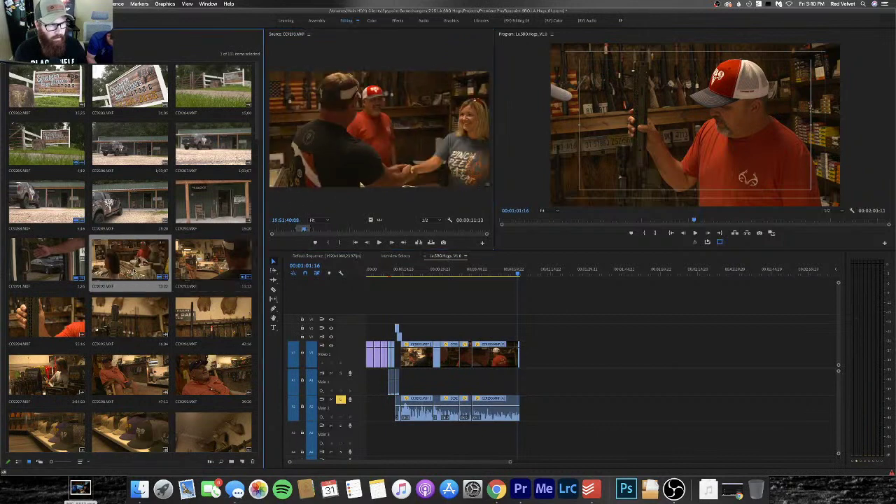
drag(310, 232, 278, 233)
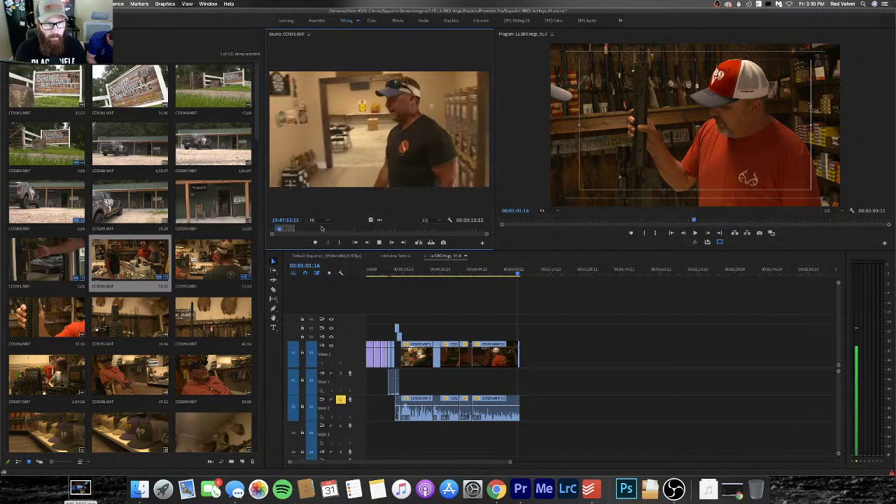
key(XF86AudioRaiseVolume)
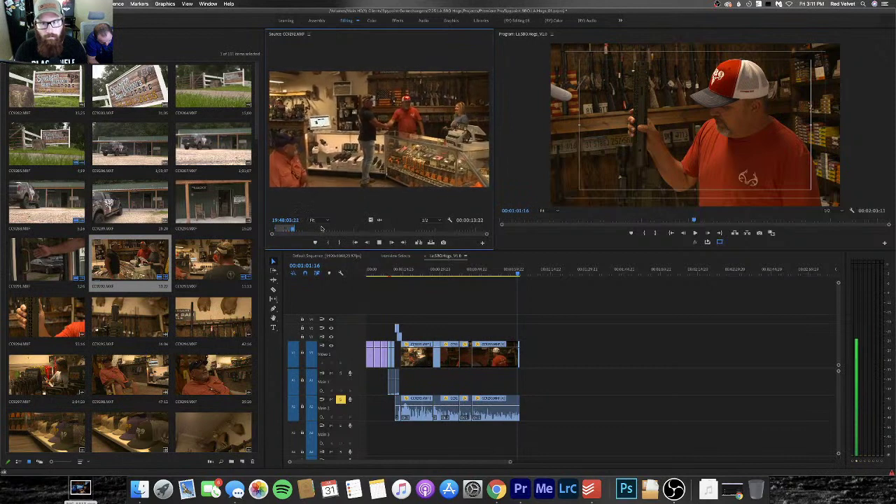
Mark a 00:00:03:14 range of CC9292.MXF showing the group standing around the shop counter
key(i)
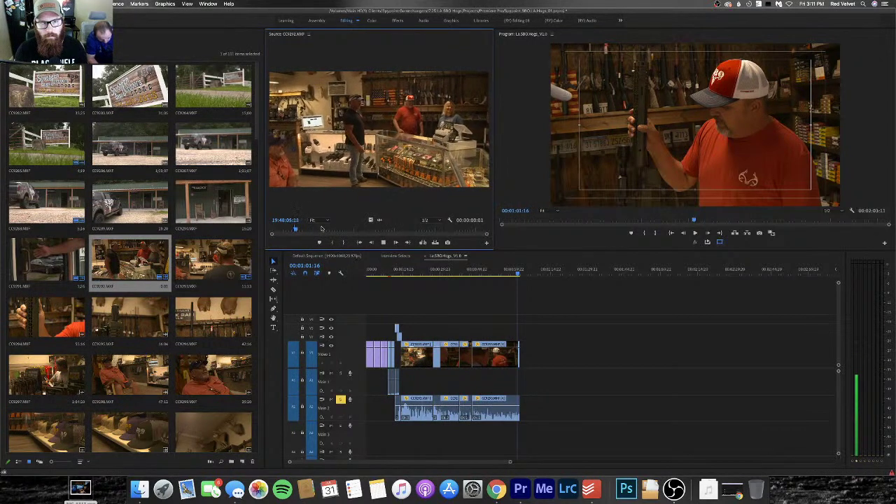
key(o)
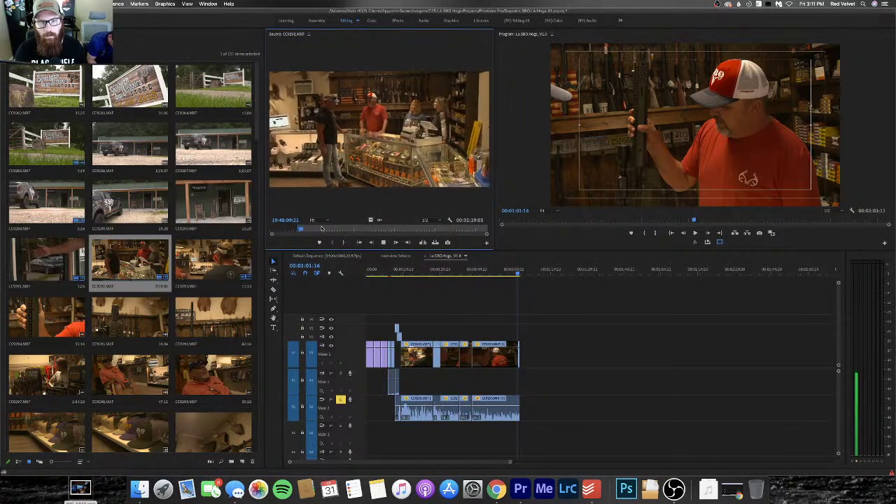
key(j)
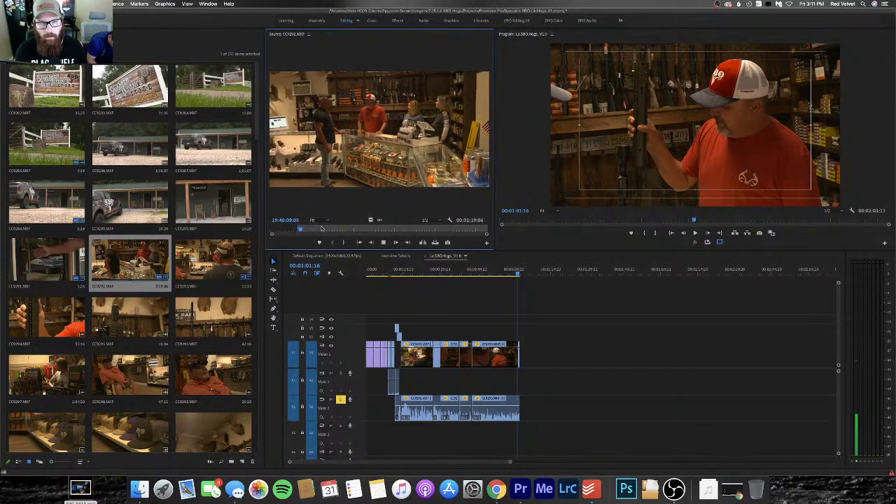
key(o)
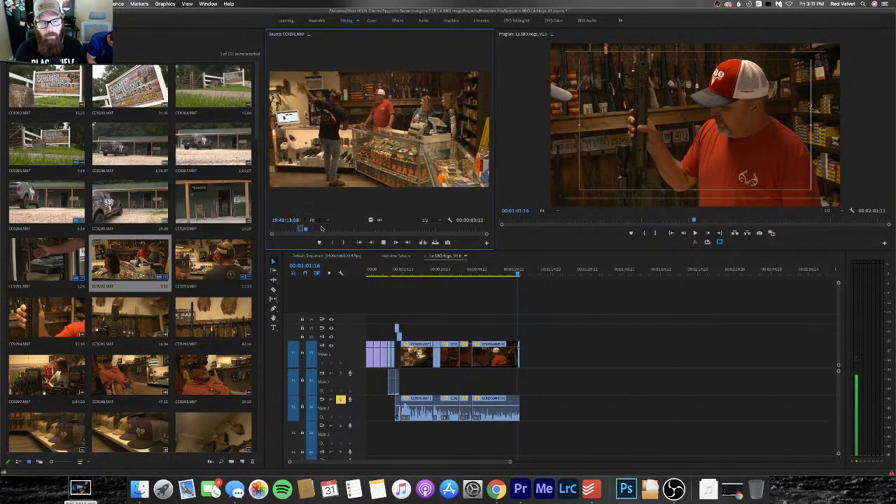
key(j)
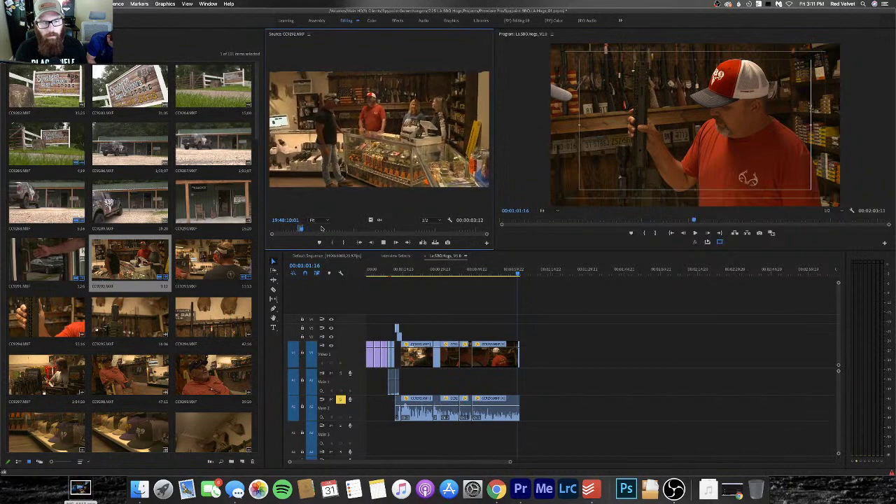
key(k)
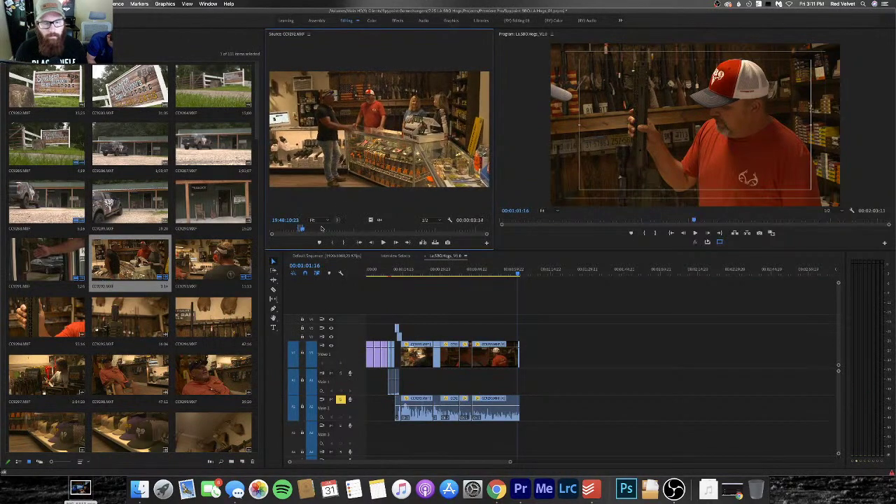
Select all the shop clips following the cut at about 00:00:27 in the sequence
click(436, 273)
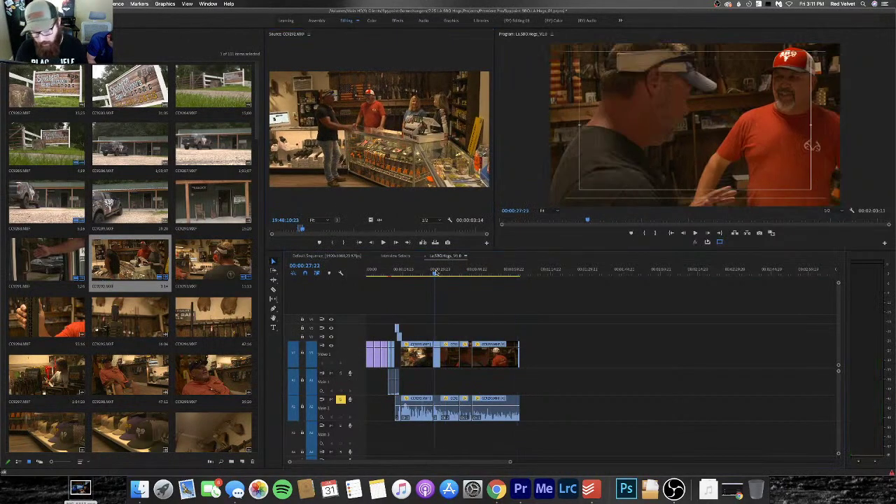
key(=)
key(=)
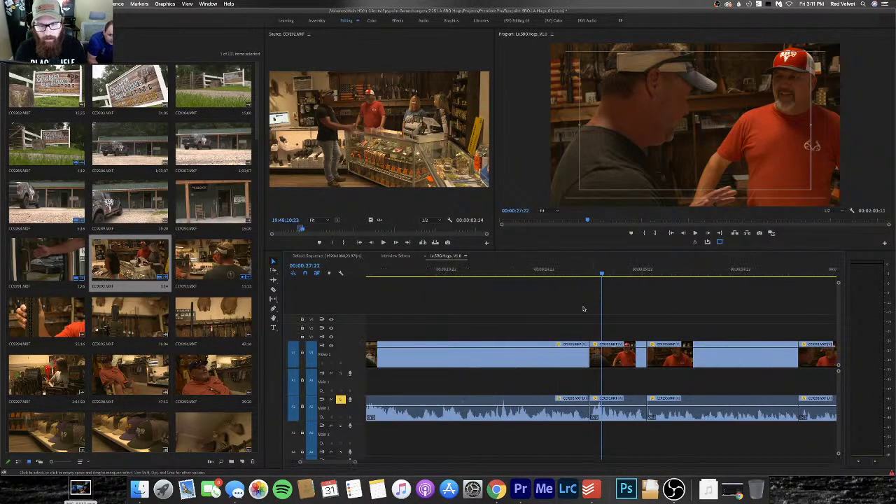
key(-)
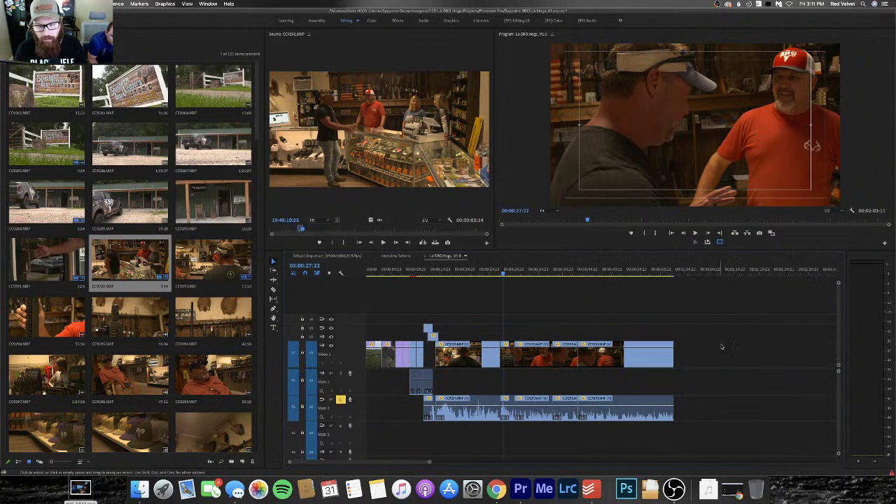
drag(722, 346, 511, 353)
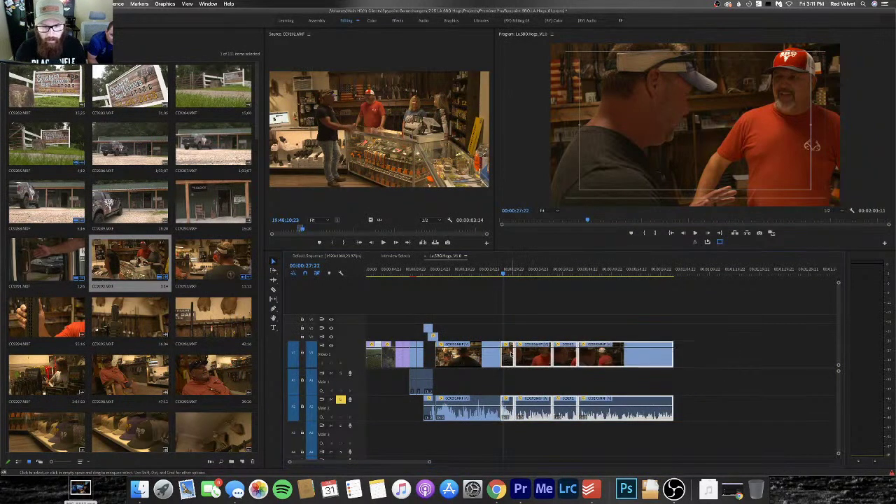
Review the counter greeting between about 00:00:19 and 00:00:27 to judge where the wide counter shot fits
click(488, 270)
key(space)
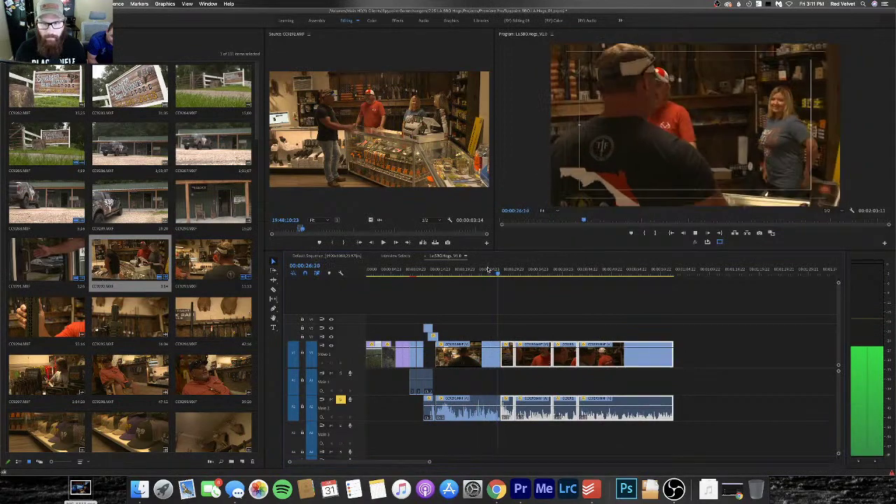
click(489, 273)
key(space)
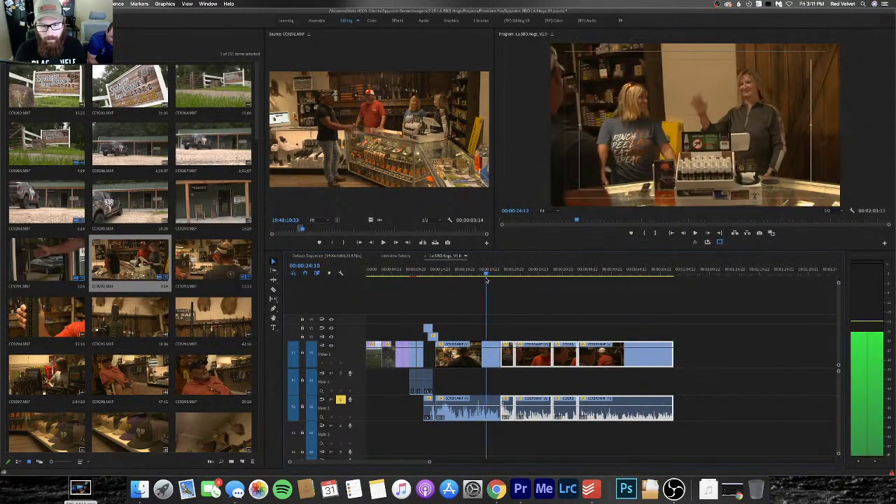
click(488, 278)
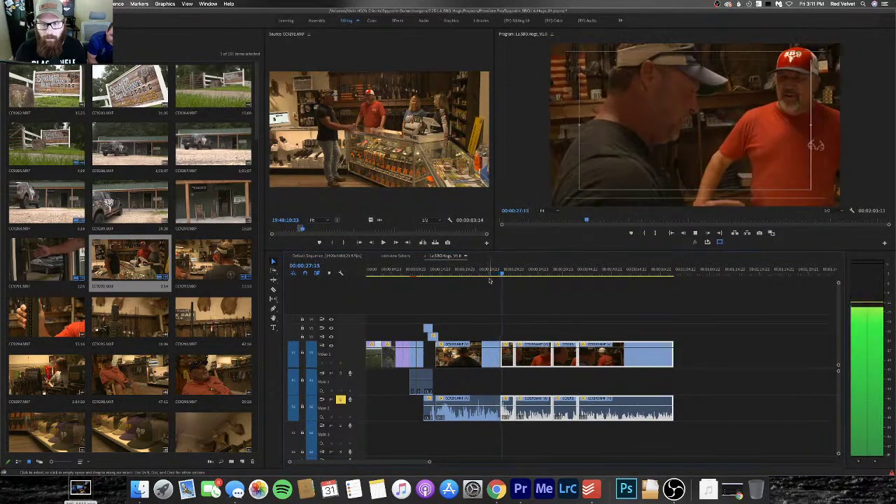
click(460, 273)
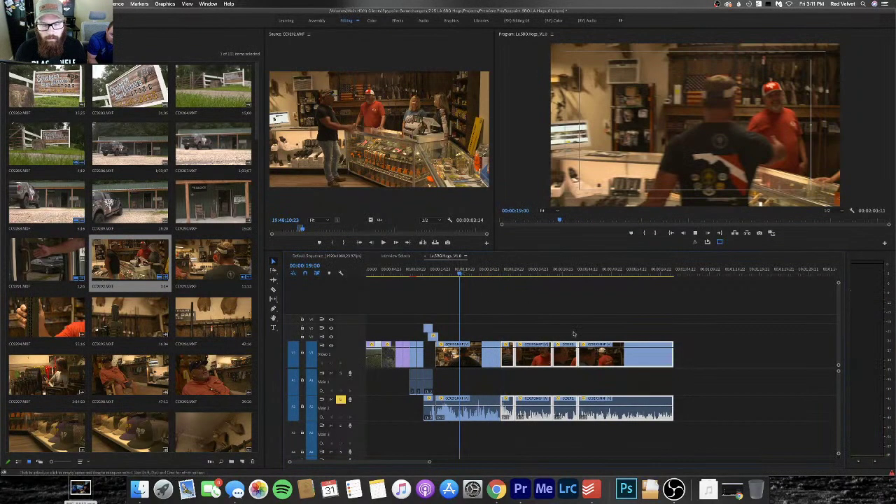
key(space)
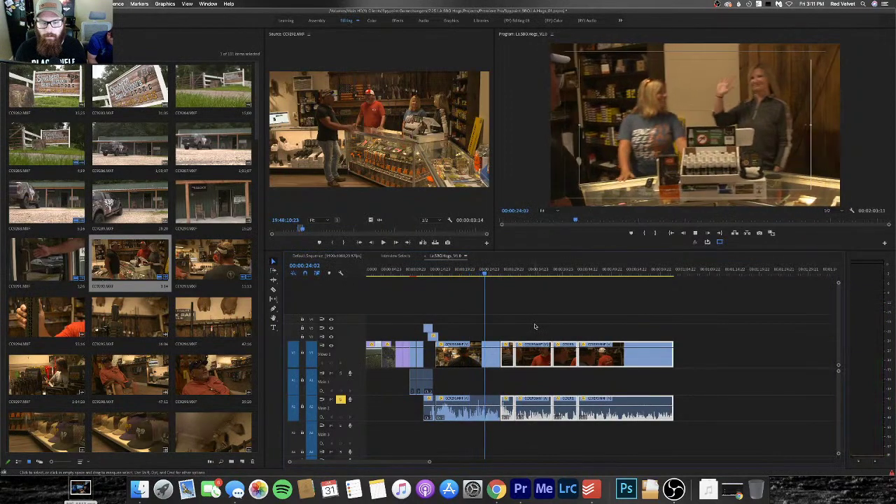
key(space)
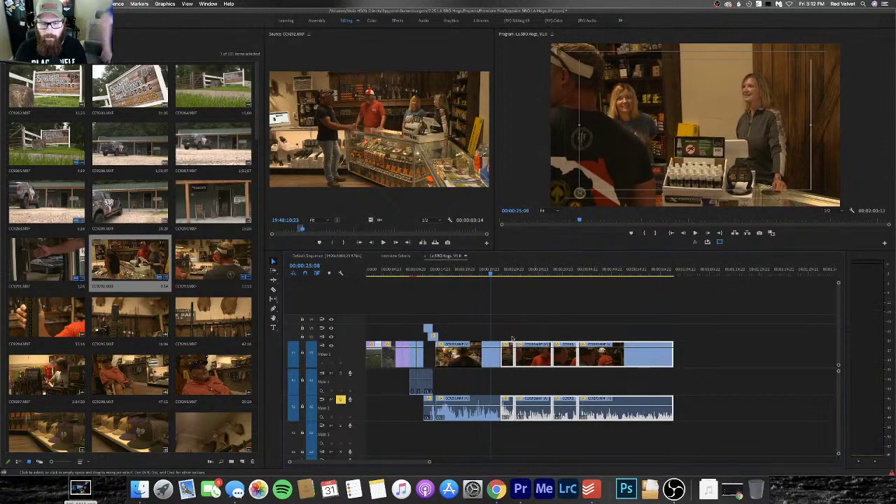
key(space)
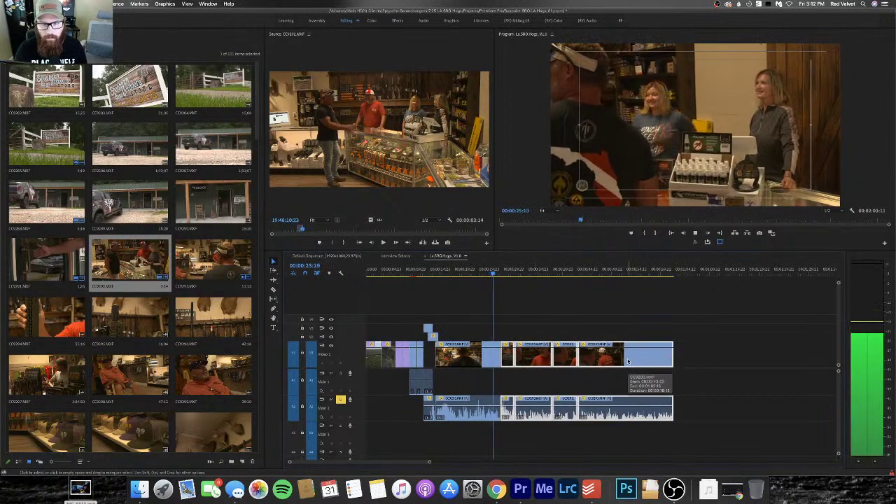
key(space)
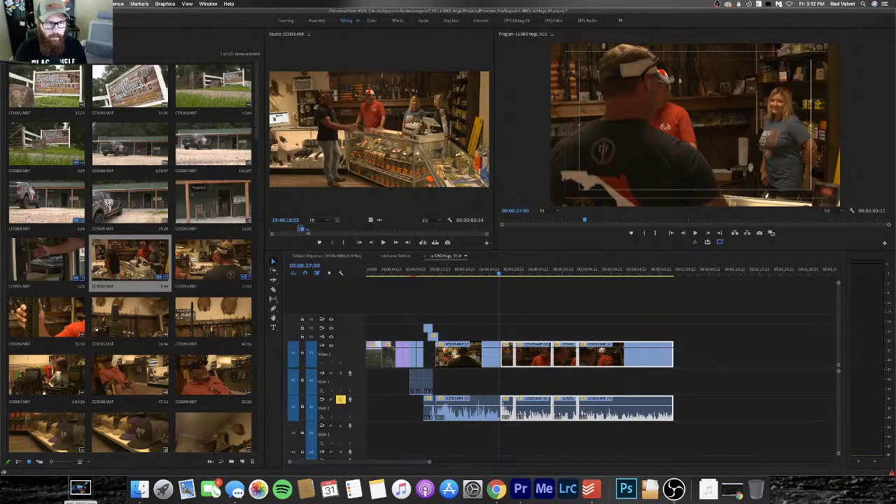
Play on through the counter conversation in CC9292.MXF and mark a 00:00:12:19 range ending at about 19:48:30
click(303, 229)
key(space)
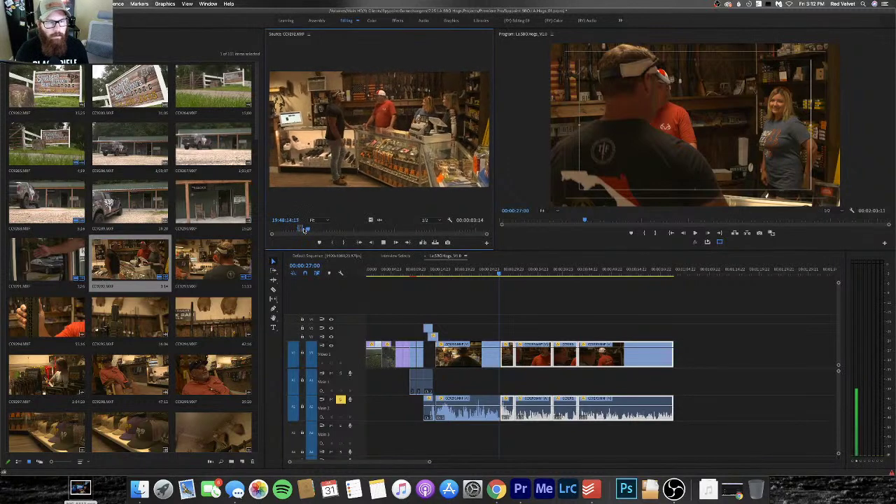
key(space)
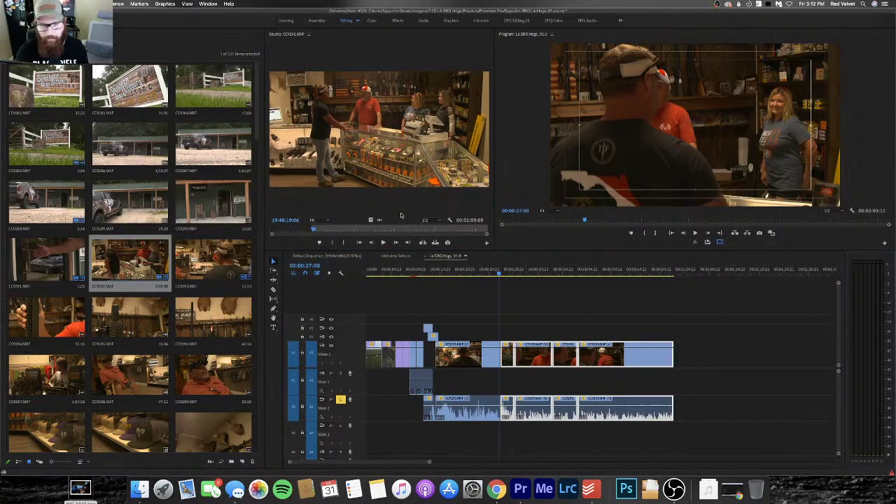
click(311, 231)
key(space)
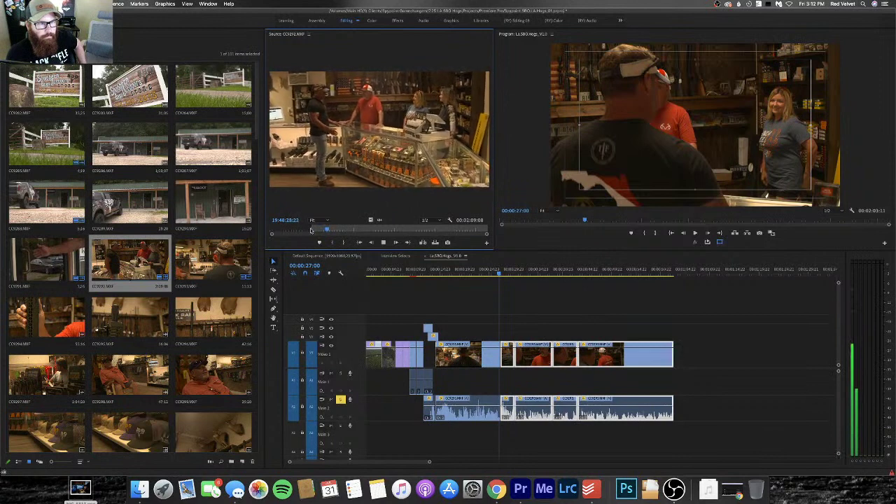
key(space)
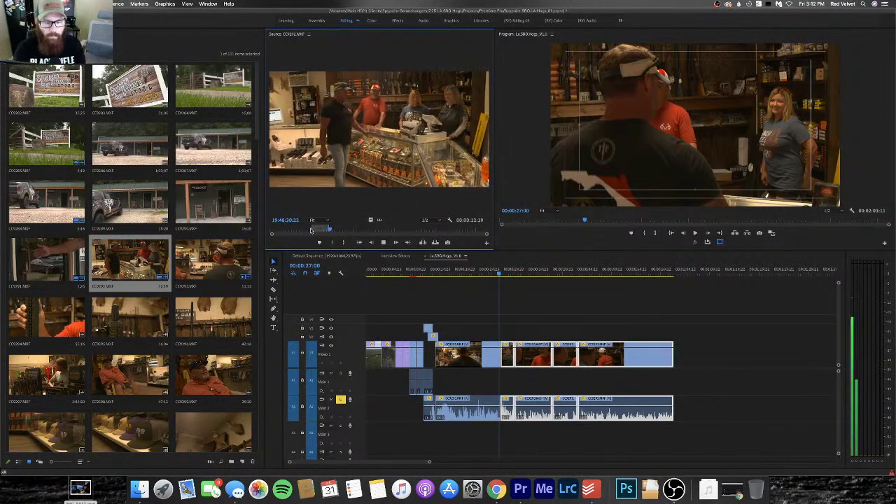
Shift the selected shop clips later to open a gap and place the marked CC9292.MXF range after the greeting clip, at about 00:00:27
drag(648, 323, 671, 358)
drag(414, 176, 520, 405)
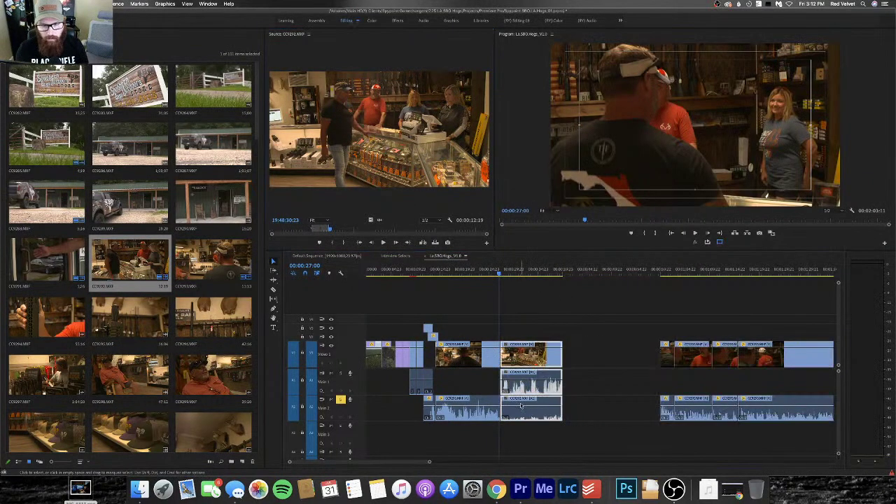
click(478, 273)
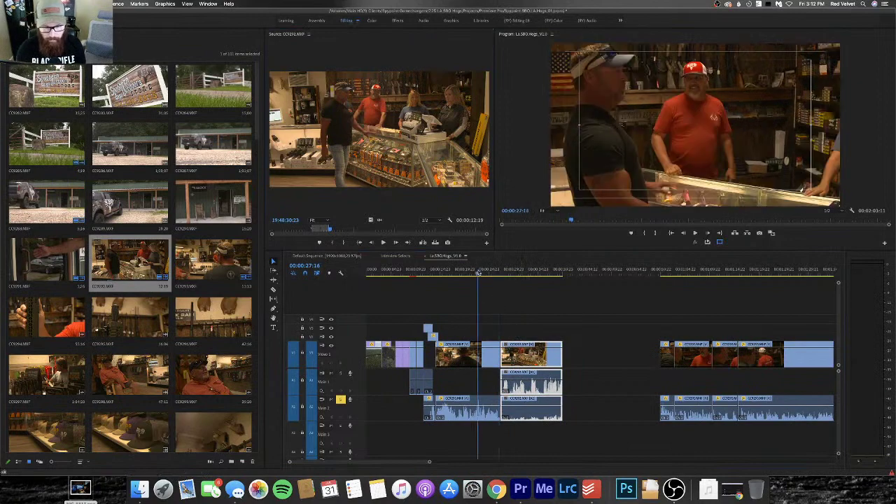
Solo the Main 1 audio track as well and play through the cut into the wide counter shot at about 00:00:27
key(space)
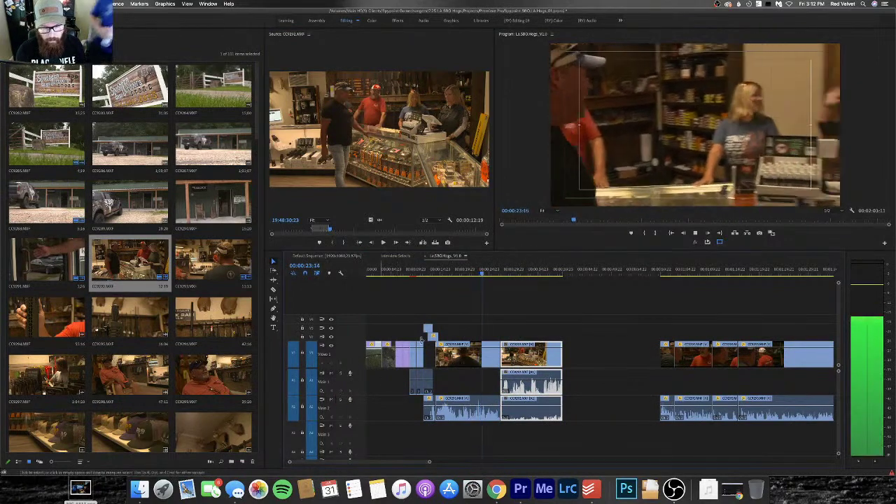
key(=)
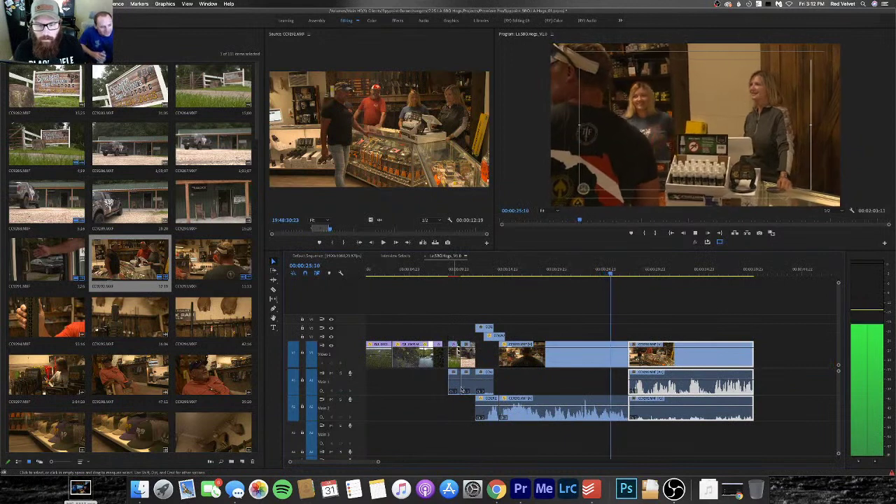
key(space)
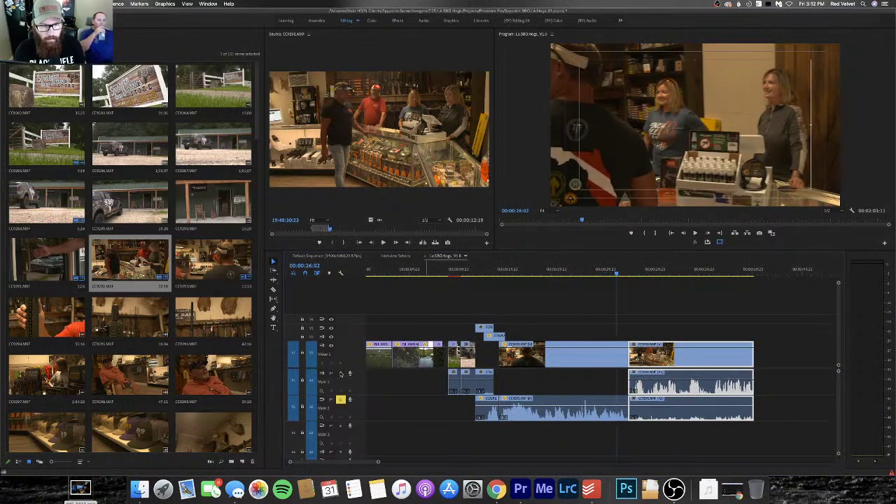
click(341, 373)
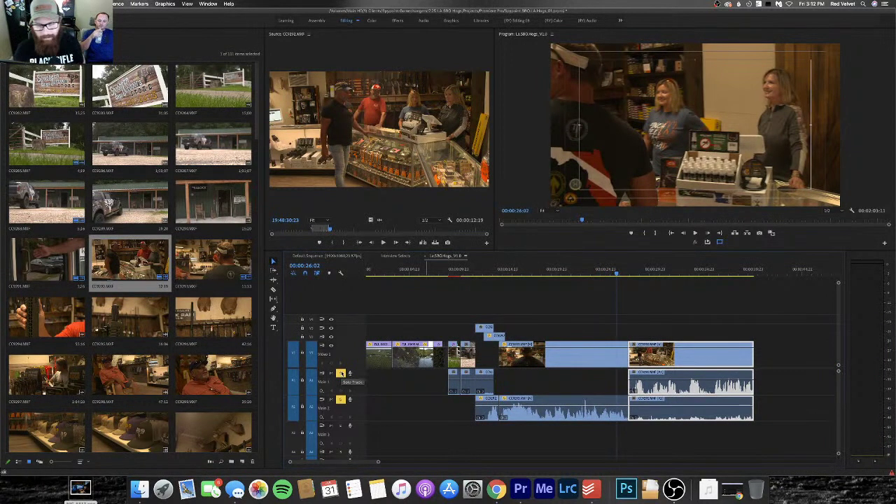
key(space)
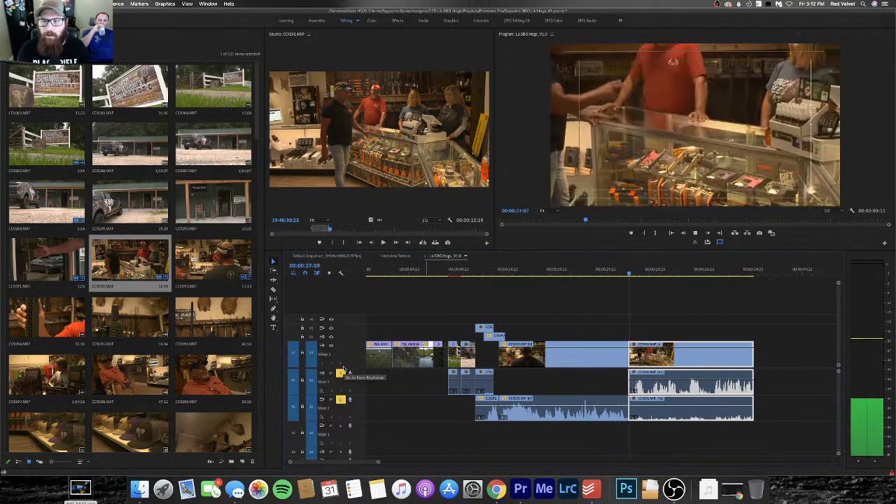
key(space)
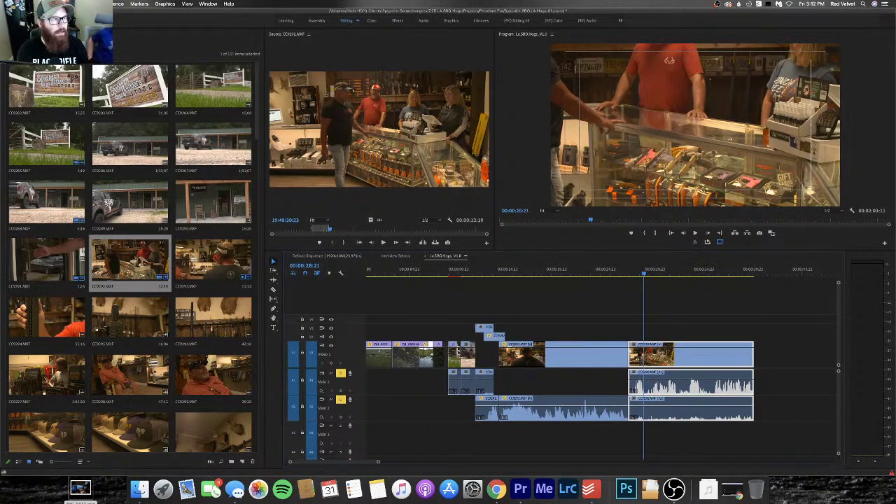
Set the scale of the wide counter clip CC9292.MXF to 50 so its full frame fits the sequence
key(shift+7)
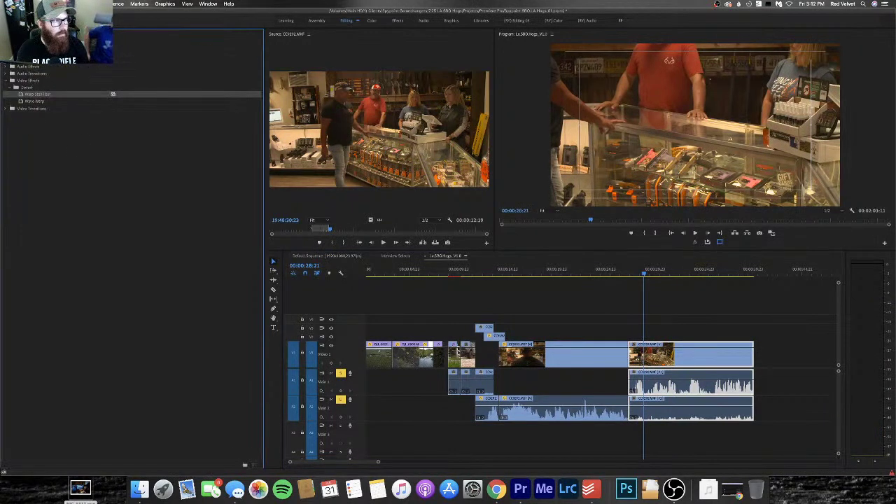
key(shift+5)
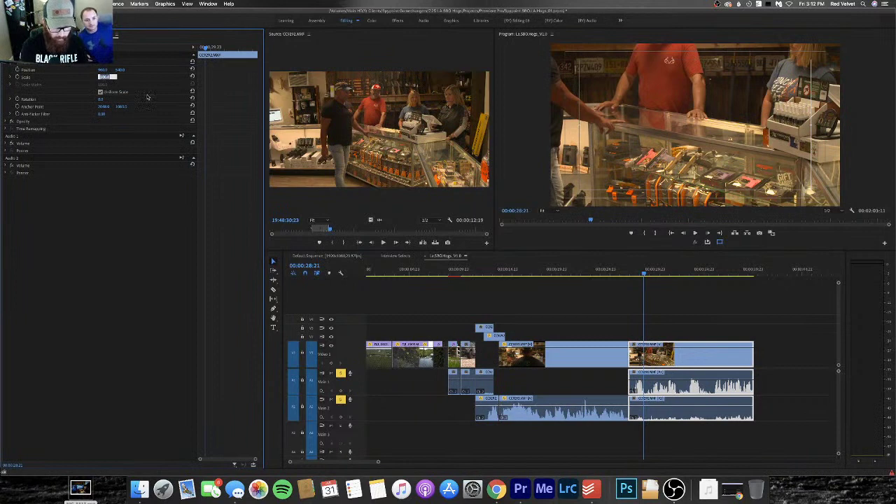
key(Return)
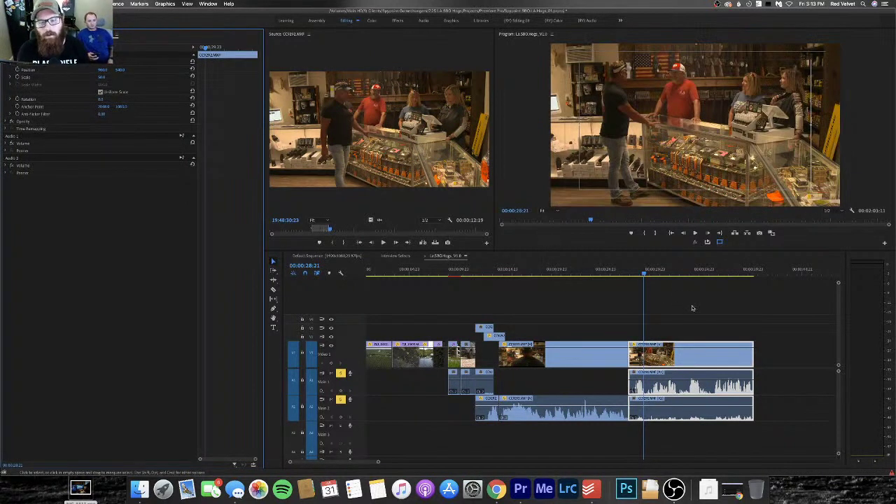
Review the greeting from about 00:00:20 through the cut into the rescaled wide counter shot
drag(654, 276, 566, 276)
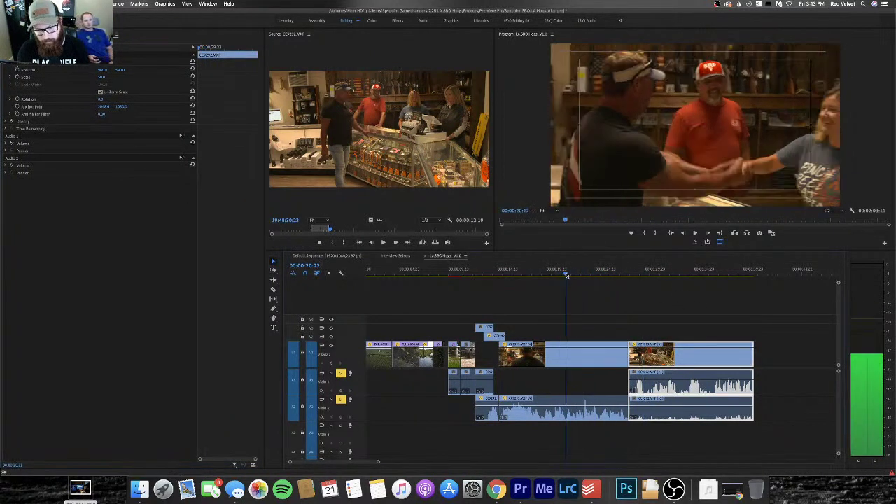
key(space)
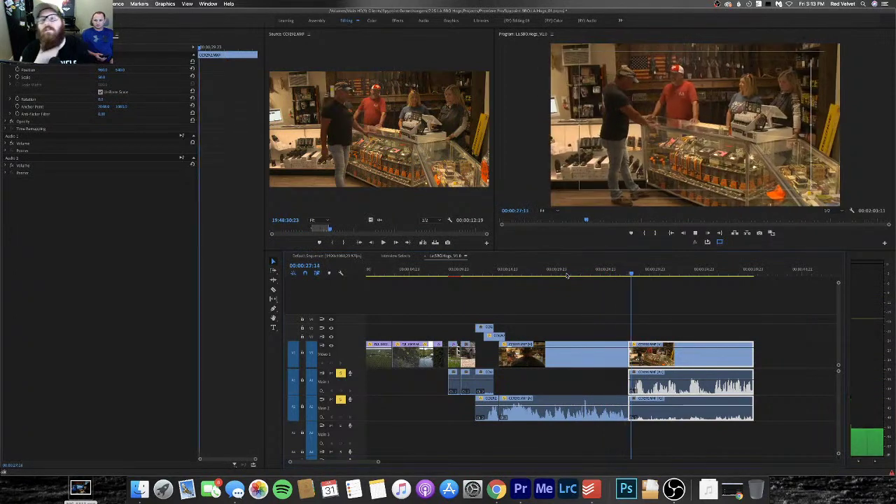
key(space)
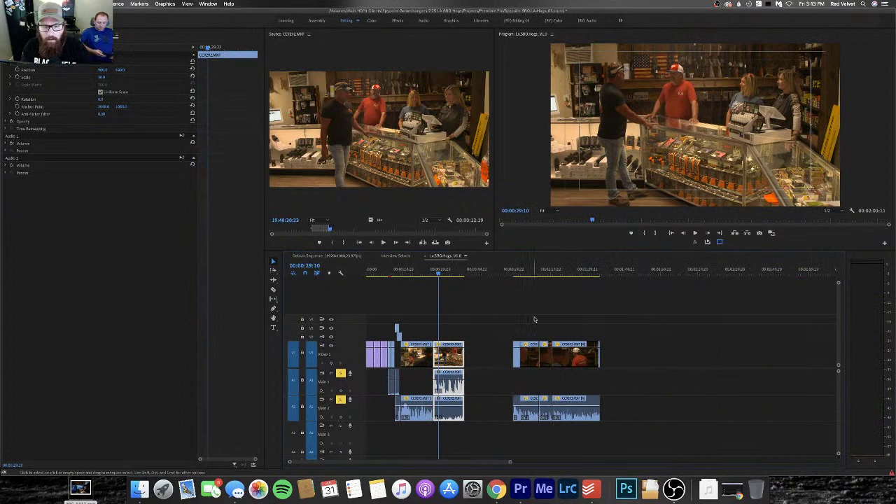
Play the later shop clips from 00:00:59:20 and split the second clip at 00:01:05:05
click(514, 271)
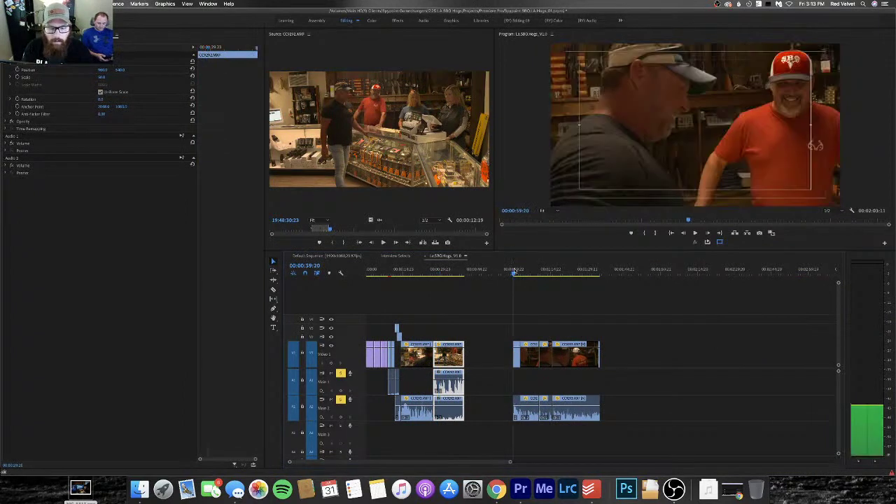
key(space)
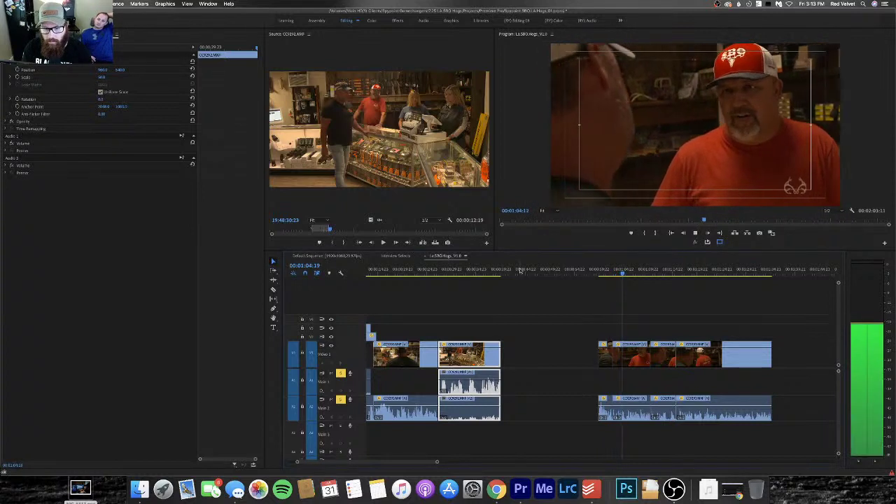
key(space)
click(632, 360)
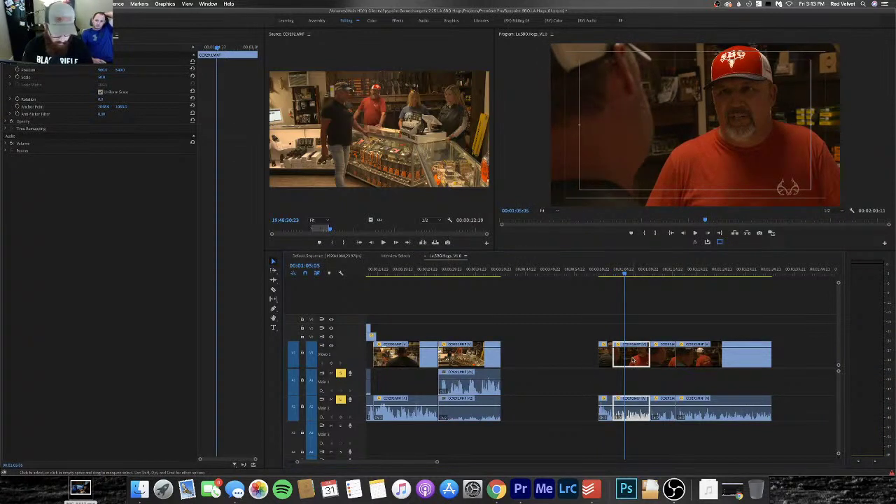
key(super+k)
Play past the split, delete the clip portion after 00:01:05:05, and move the following clips earlier to close the gap
key(space)
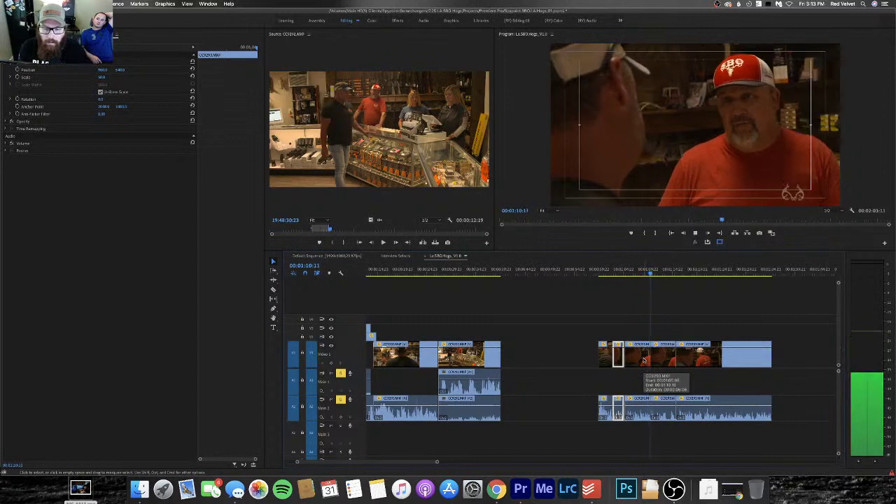
key(space)
click(642, 359)
key(Delete)
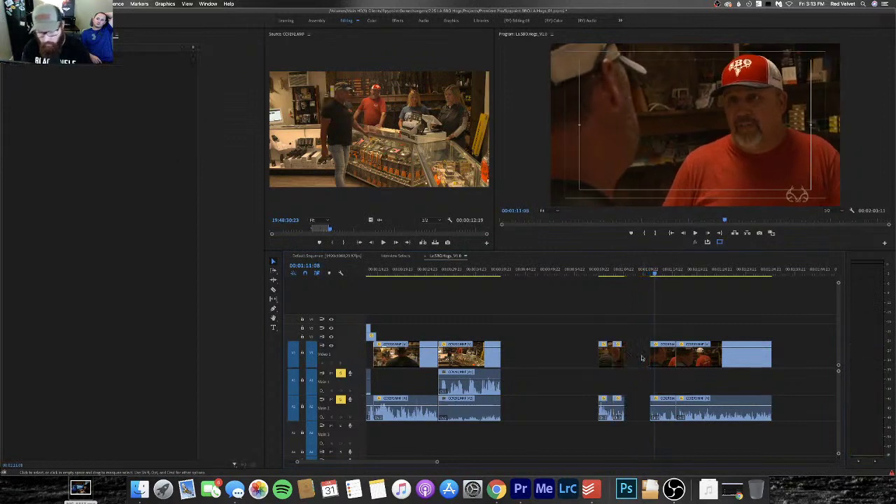
mouse_move(669, 360)
mouse_down()
mouse_move(646, 371)
mouse_move(682, 367)
mouse_up()
Close the small leftover gap between the shop clips at about 00:01:05
click(620, 273)
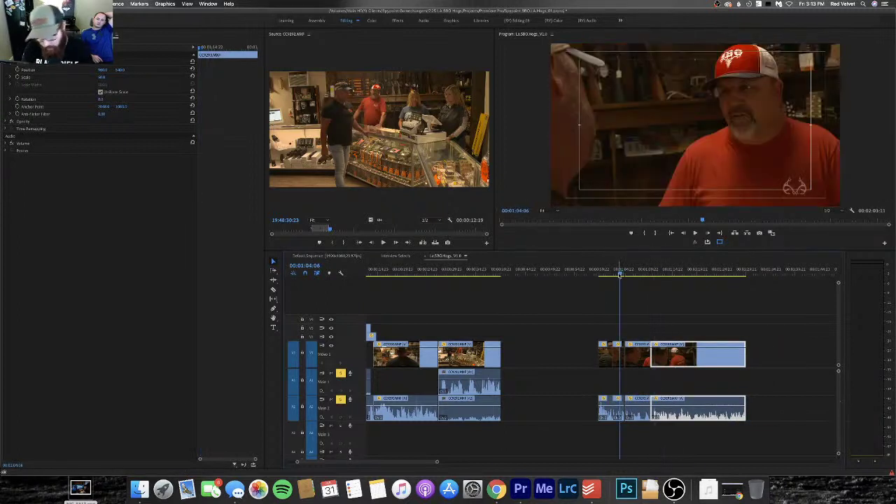
key(=)
key(=)
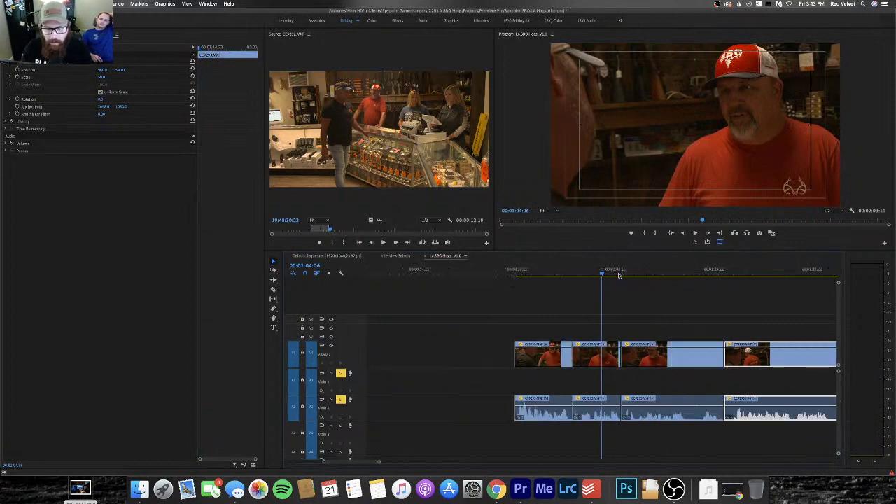
click(682, 358)
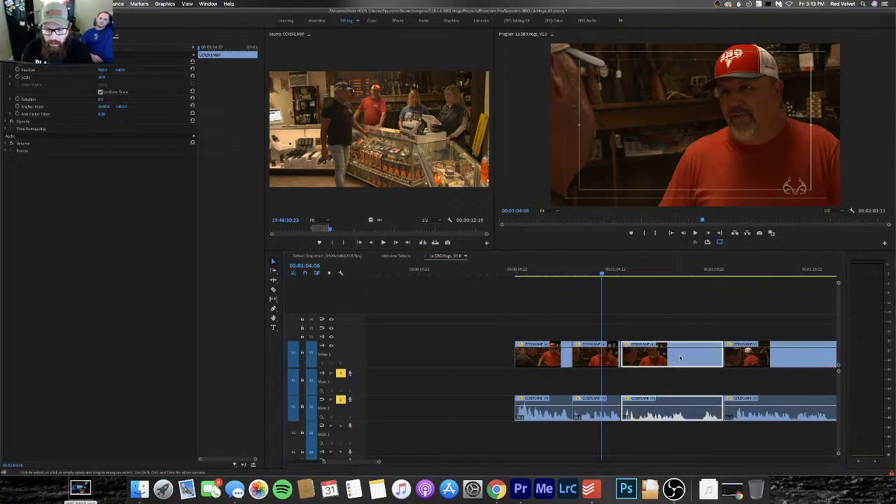
click(760, 356)
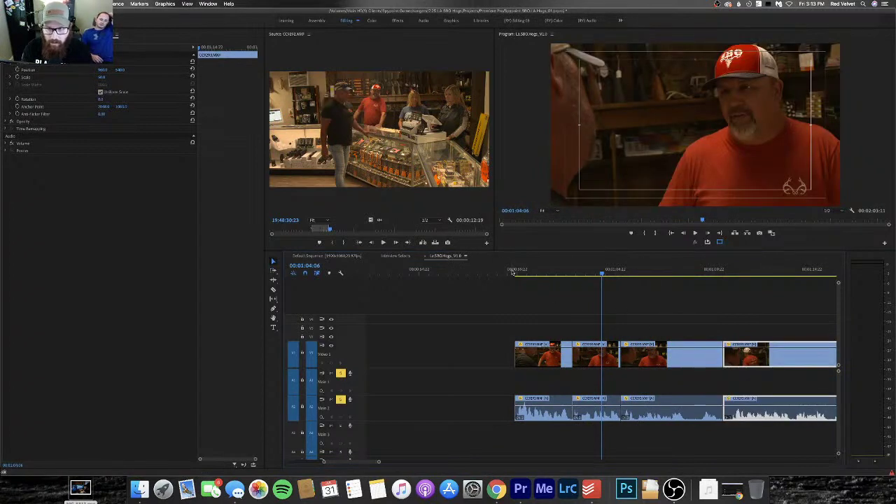
Review the trimmed shop conversation from 00:00:59:19 to about 00:01:14
click(513, 271)
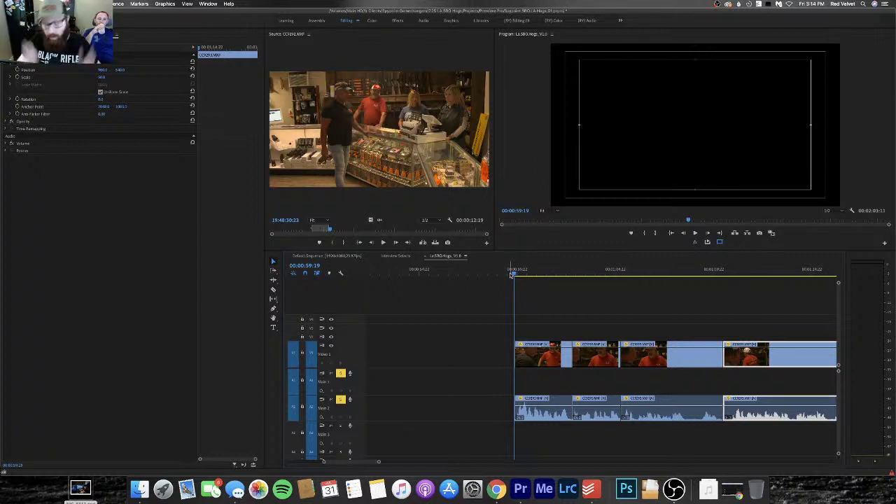
key(minus)
key(minus)
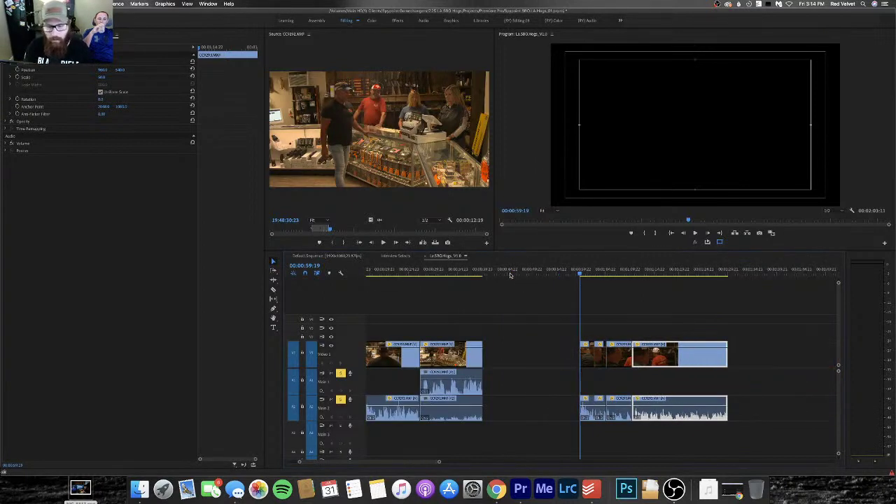
key(minus)
key(space)
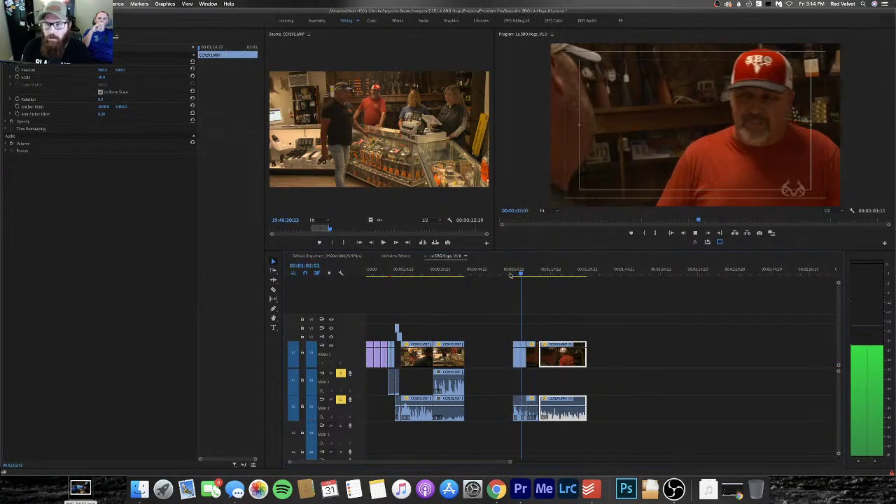
key(equal)
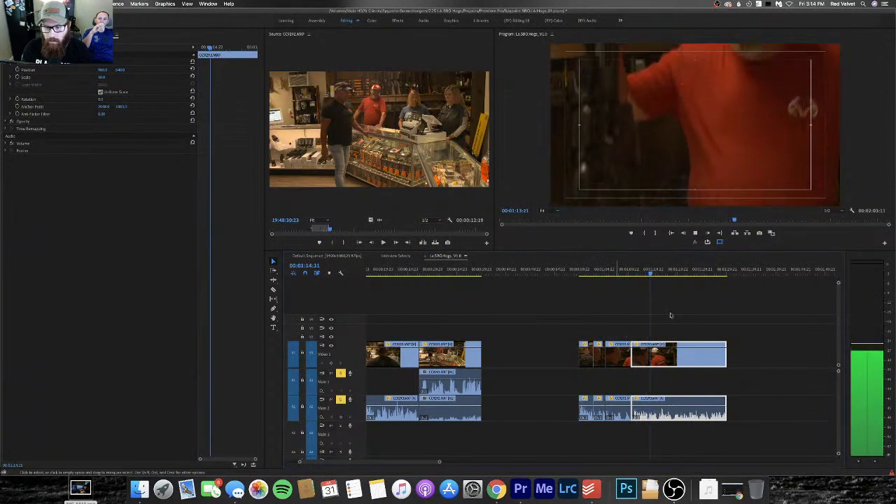
Recheck and delete the shop clip between about 00:01:05 and 00:01:10, closing the gap it leaves
click(648, 275)
drag(648, 274, 627, 275)
key(space)
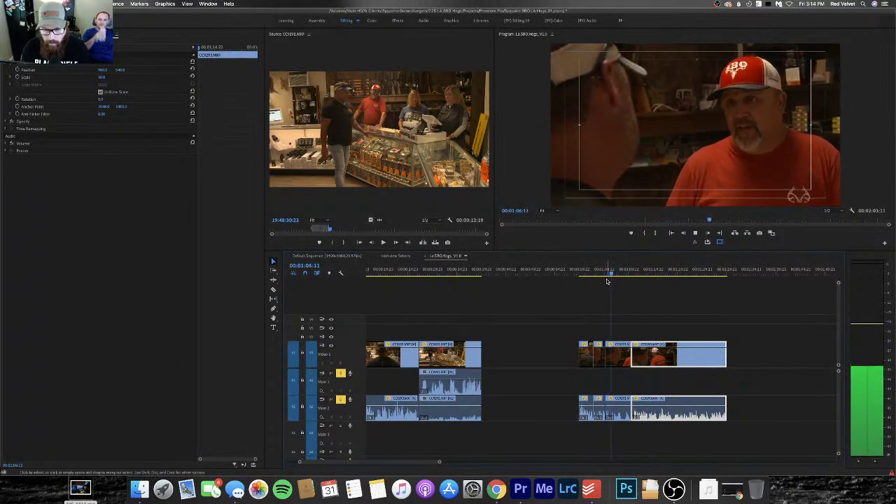
key(Delete)
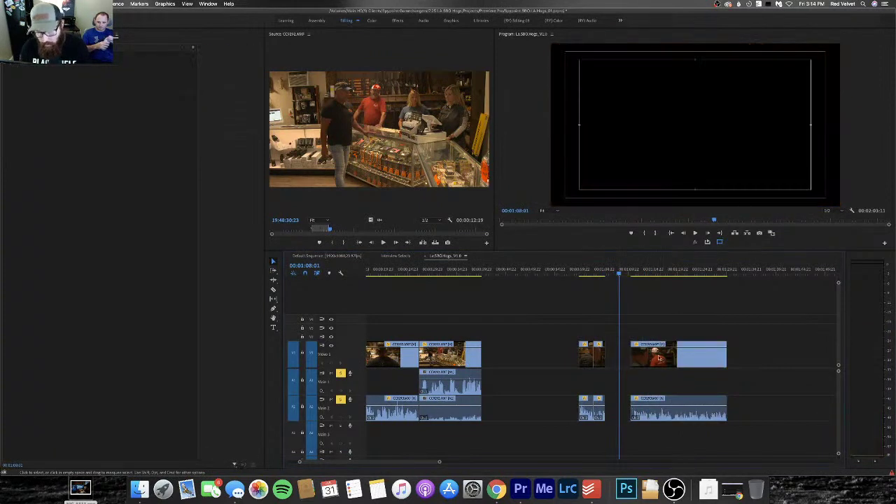
click(621, 356)
key(Delete)
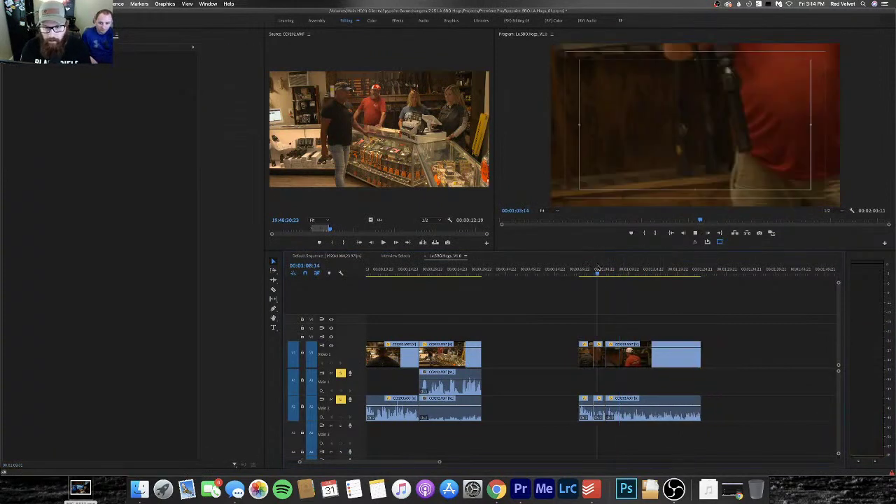
Play through the last shop clip, split it at 00:01:21:08, and delete the remainder
key(space)
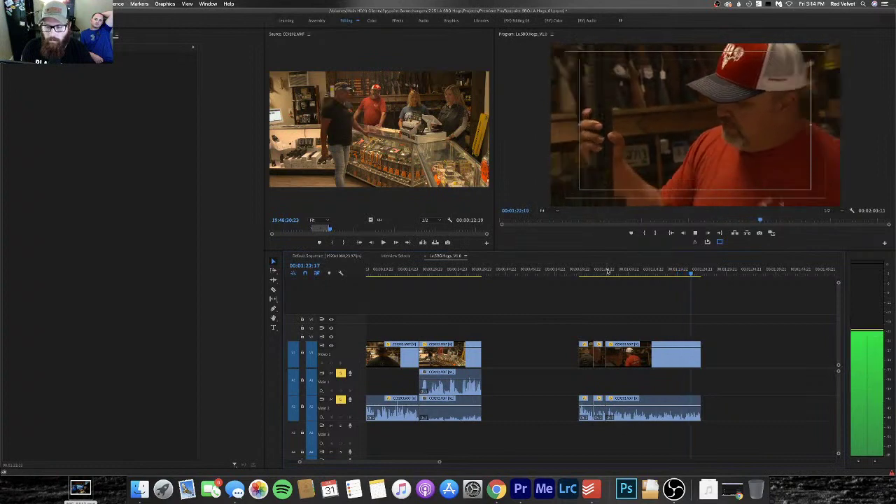
click(676, 271)
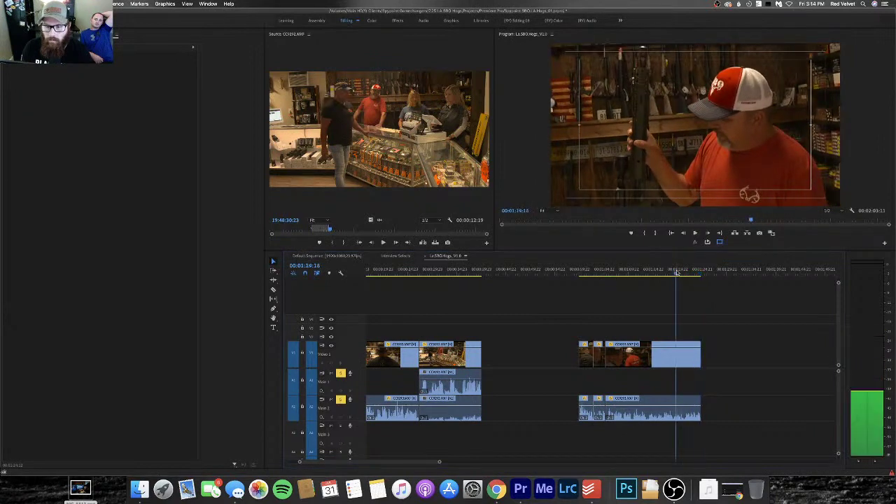
key(space)
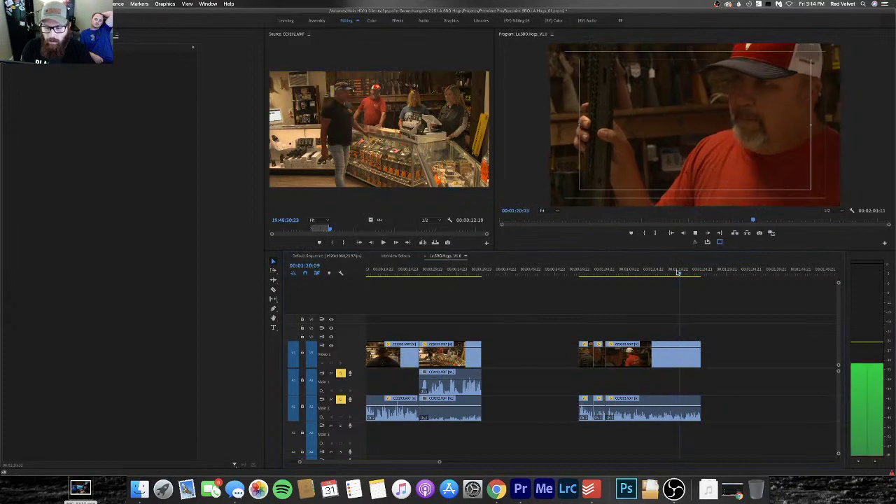
key(space)
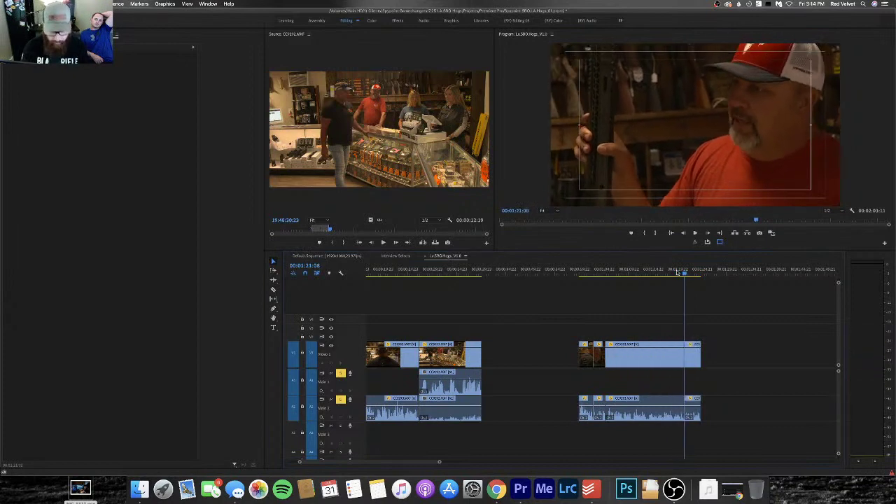
click(694, 362)
key(Delete)
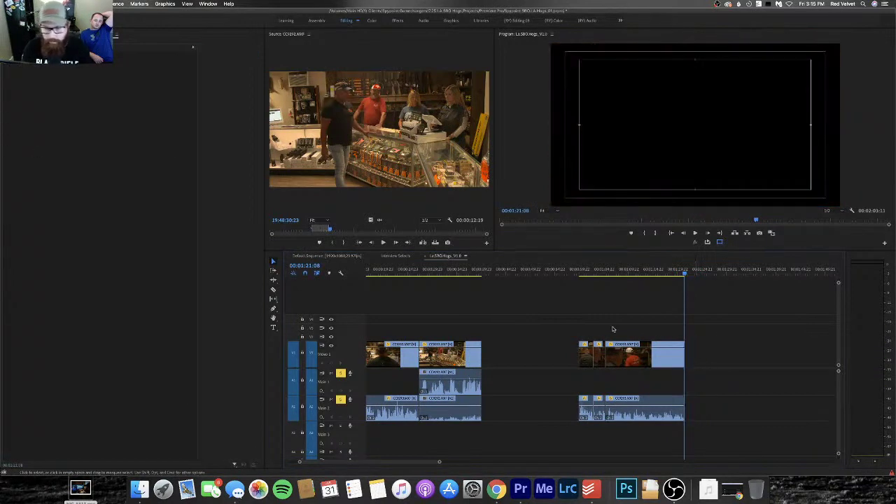
Move the trimmed shop clips earlier to start at about 00:00:45 and play the greeting from about 00:00:20
drag(626, 360, 554, 361)
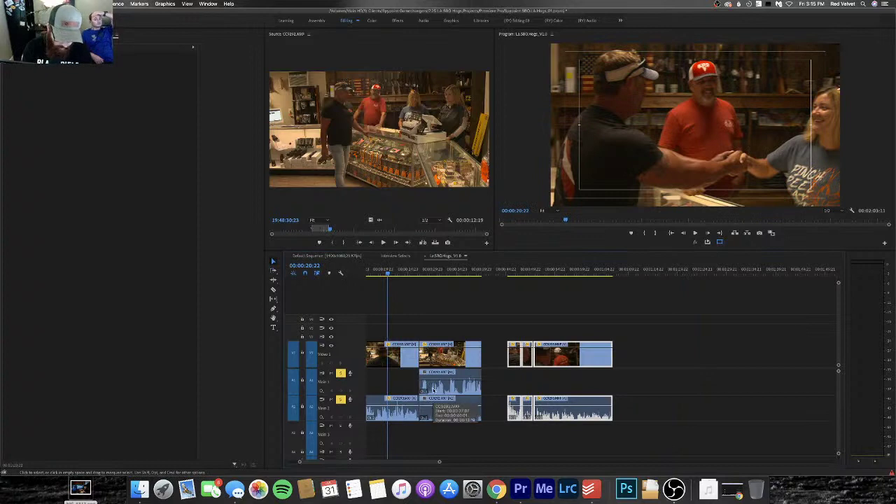
key(=)
key(space)
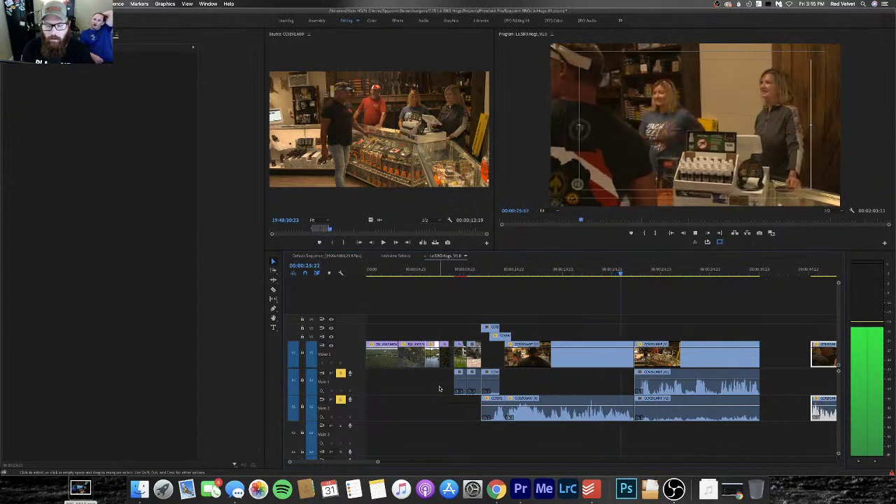
Move the wide counter clip later, extend the end of the greeting clip to about 00:00:30:13, and play the added footage
key(space)
drag(683, 353, 722, 354)
drag(635, 353, 647, 354)
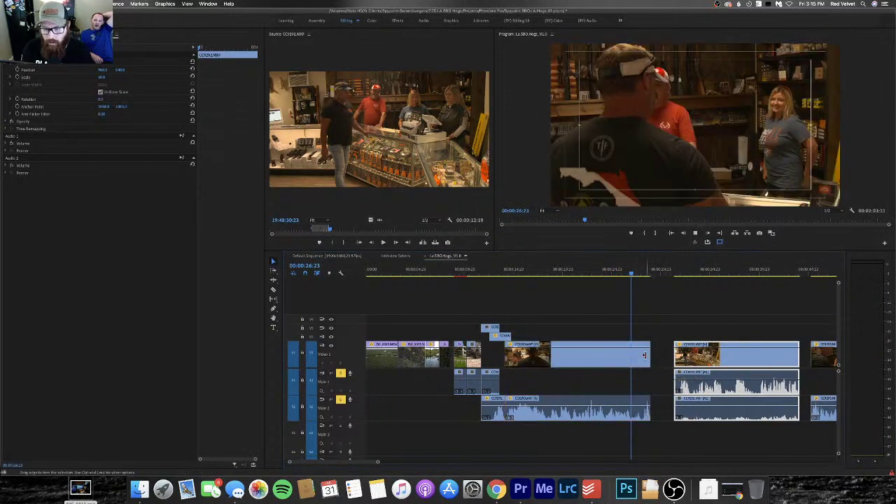
key(space)
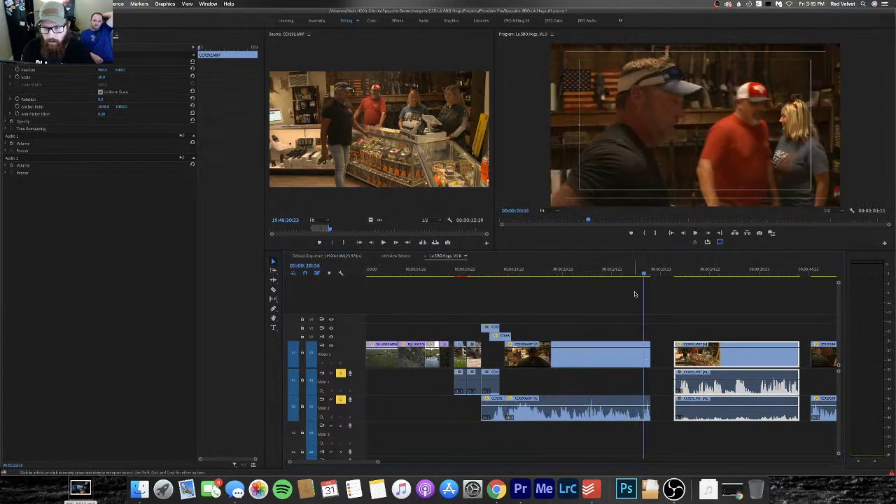
click(630, 273)
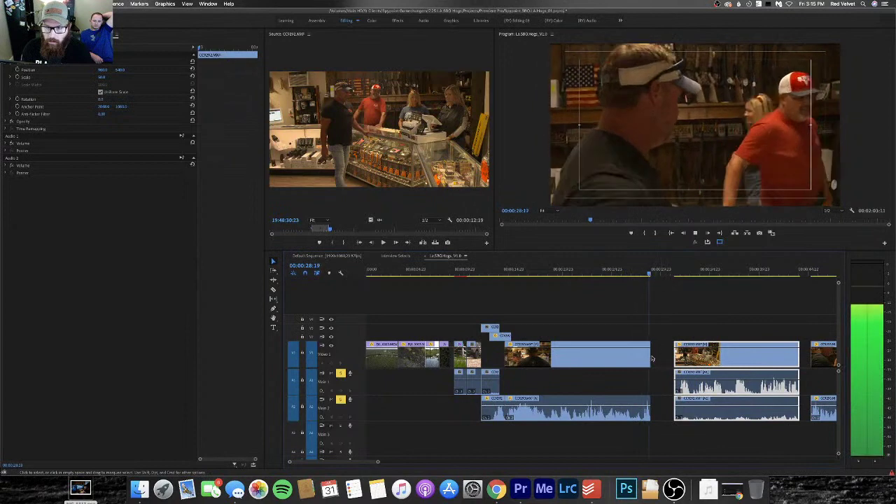
drag(652, 358, 665, 358)
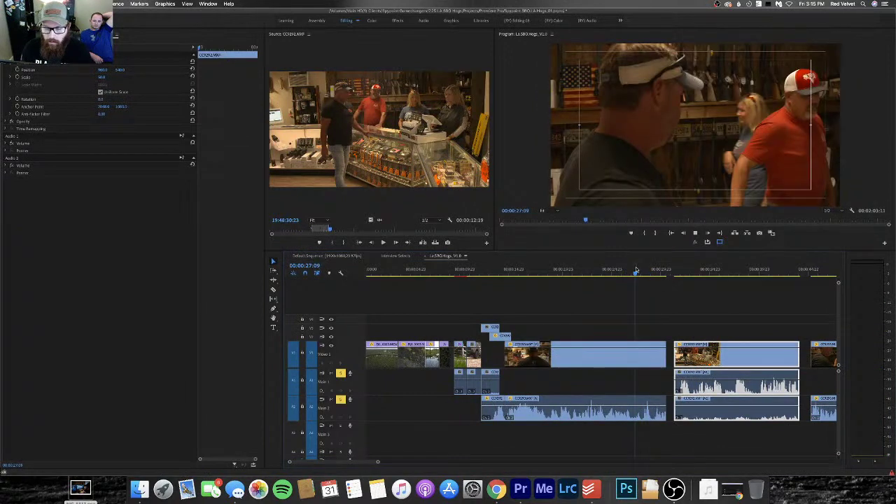
key(space)
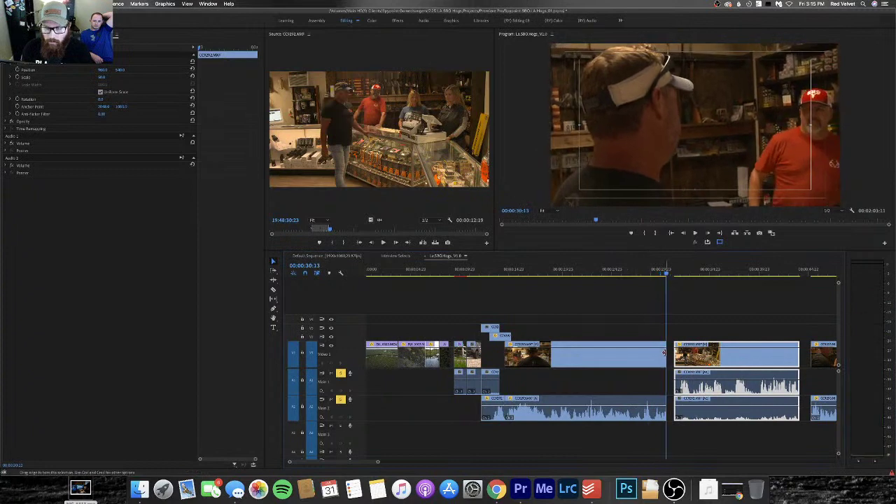
Split the greeting clip at 00:00:28:01, shift the following clips later, and extend the second part to about 00:00:54
click(627, 277)
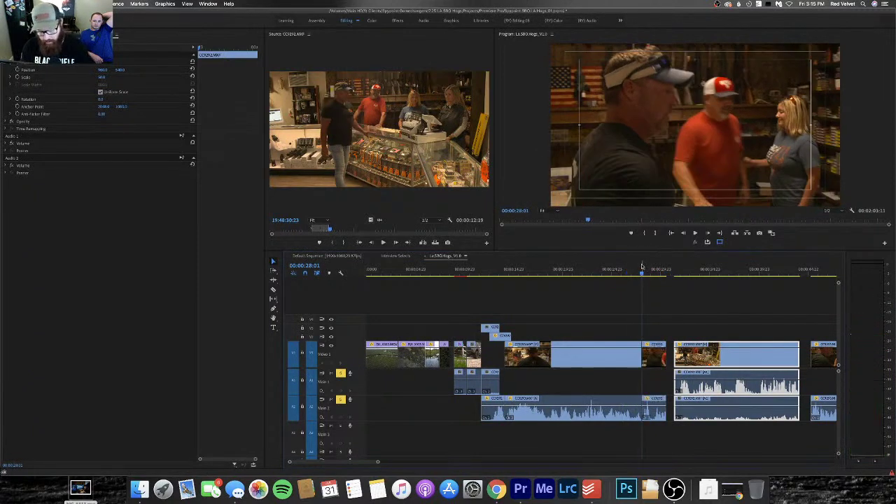
key(minus)
click(613, 355)
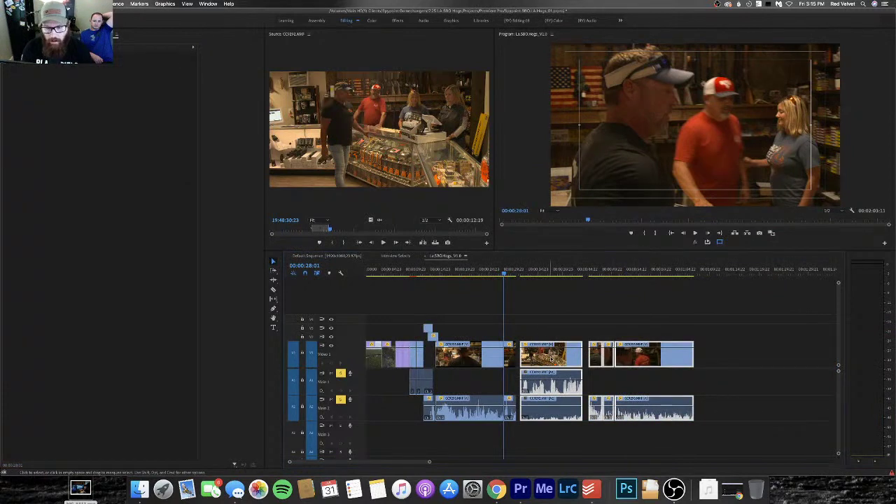
drag(551, 359, 723, 359)
drag(513, 356, 639, 356)
key(=)
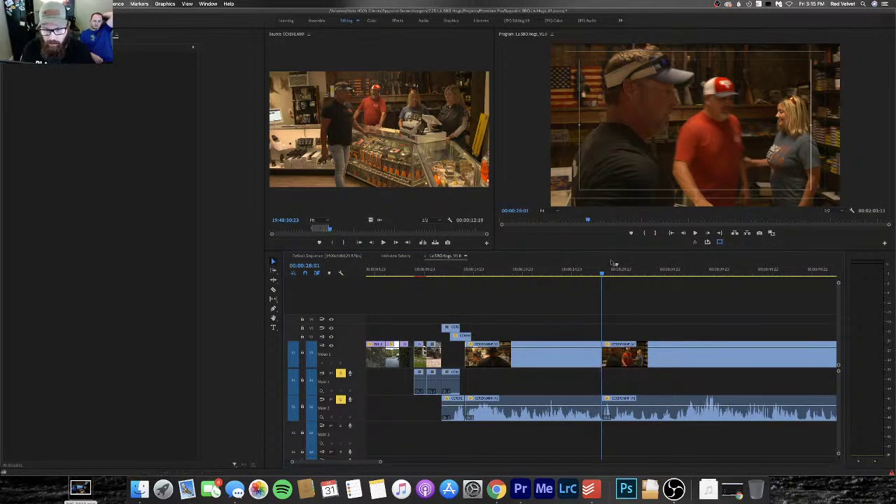
Cut the stretch from 00:00:28:01 to 00:00:29:06 with the gap closed, and split the remaining greeting clip at 00:00:30:08
key(space)
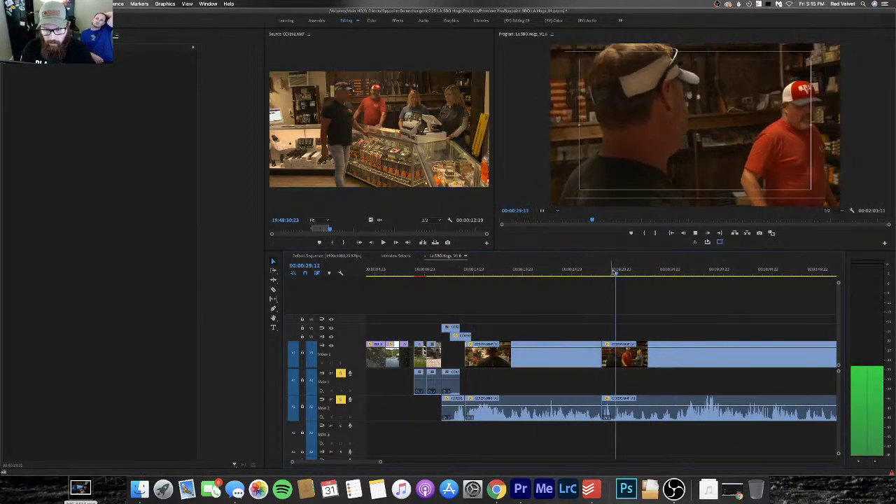
click(614, 273)
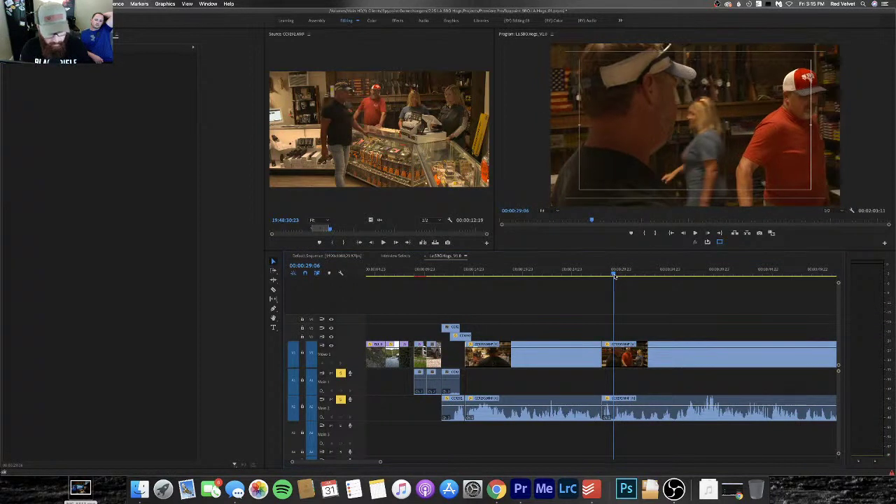
key(shift+k)
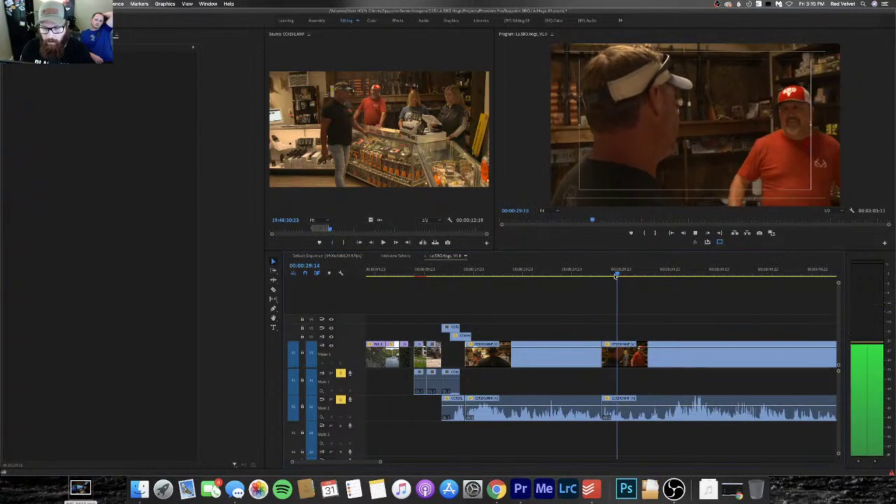
click(645, 357)
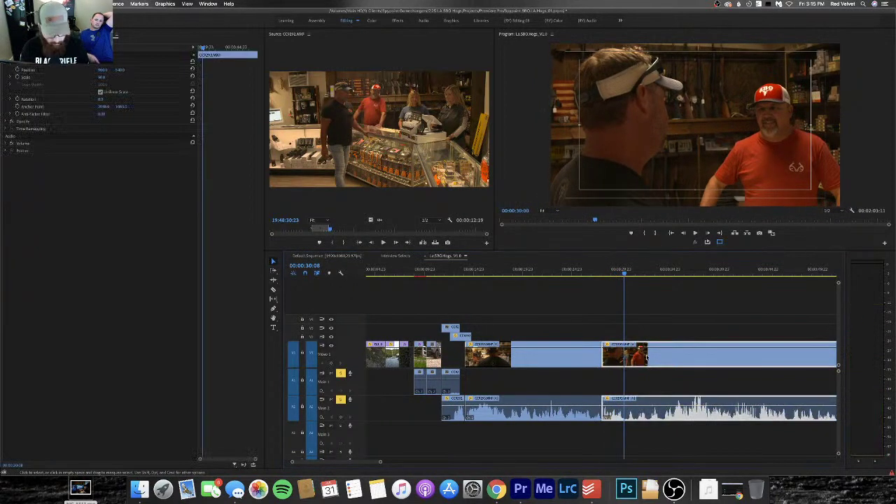
key(super+k)
Play the conversation after the split to about 00:00:41, and replay the greeting join from about 00:00:28
key(space)
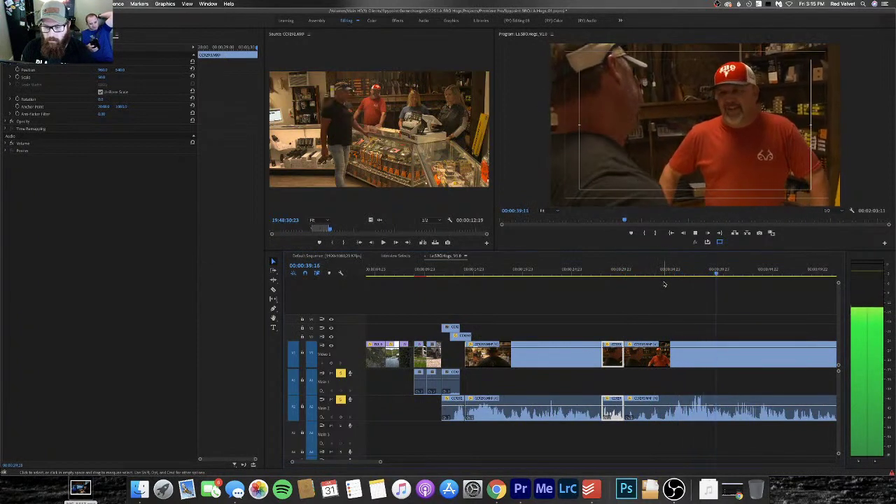
key(space)
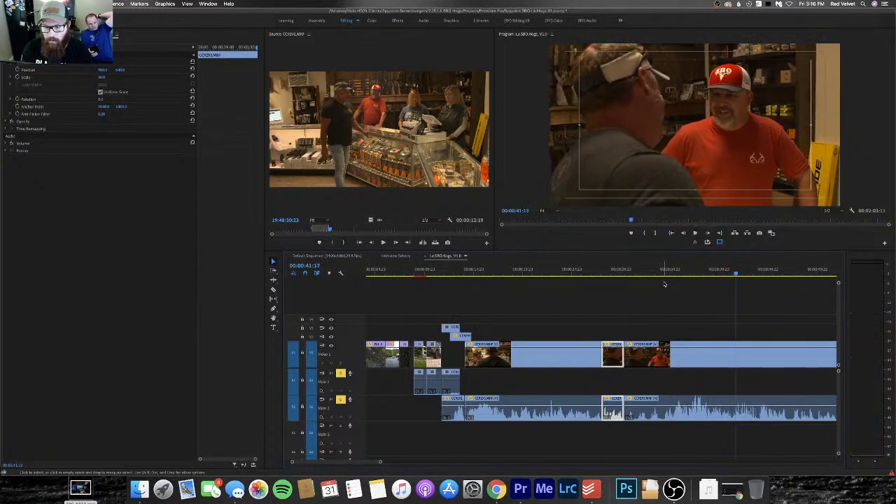
key(space)
click(661, 273)
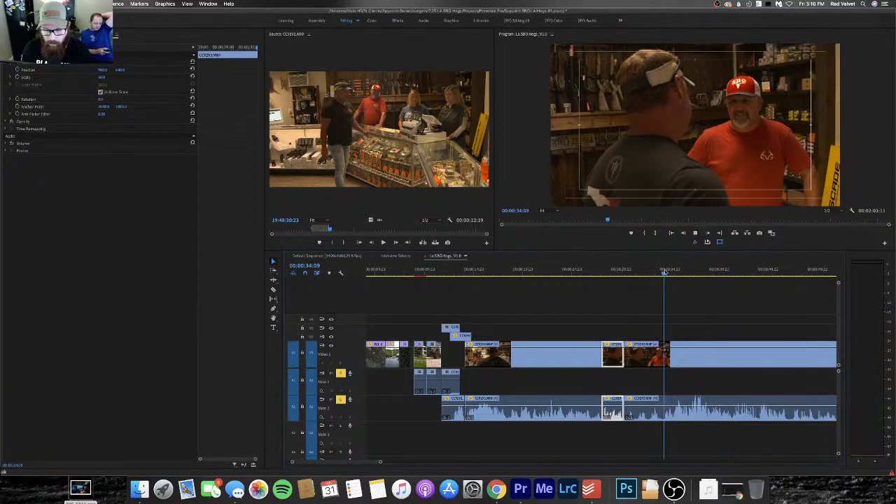
drag(623, 273, 607, 273)
key(space)
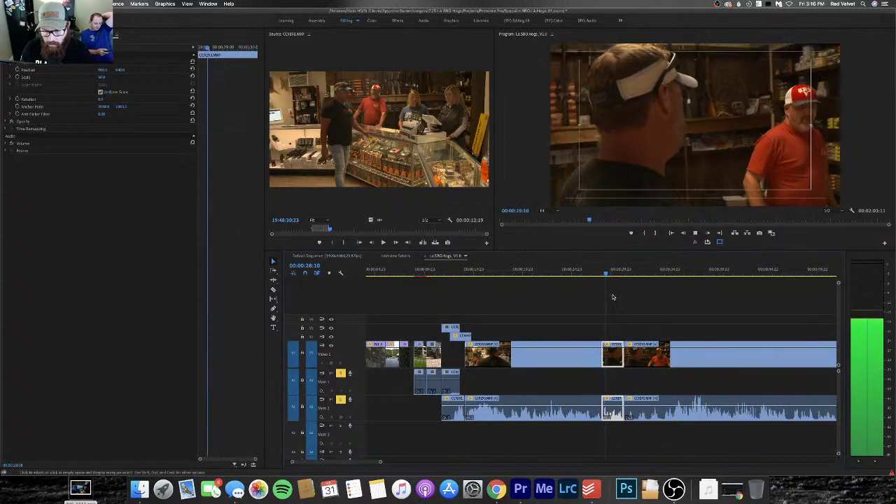
key(space)
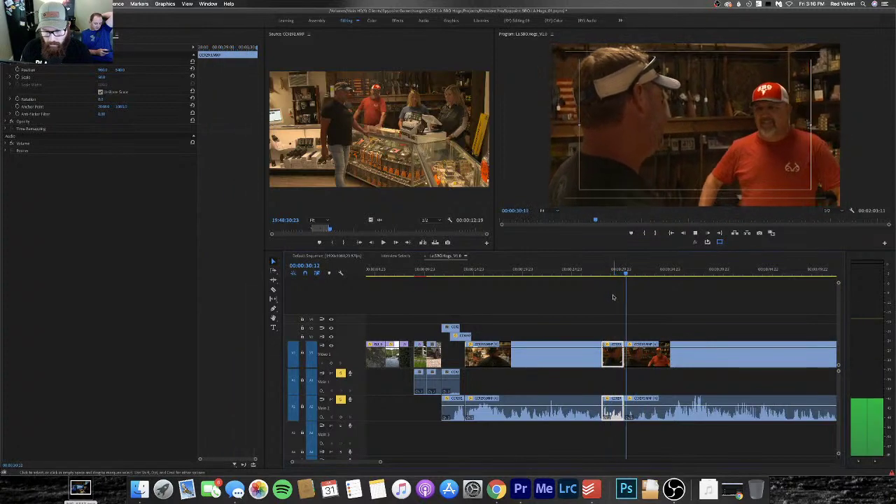
Delete the long remainder of the greeting clip and move the wide counter clip directly behind the short greeting piece
key(minus)
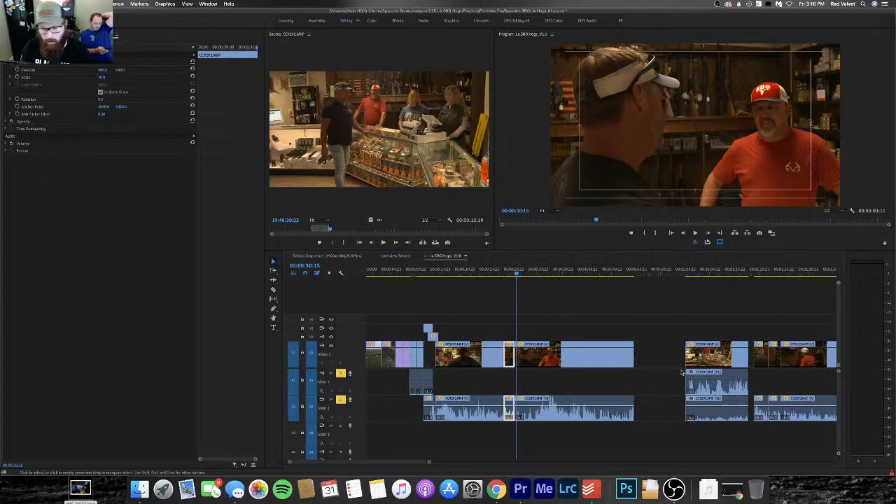
click(555, 364)
key(Delete)
drag(697, 357, 538, 385)
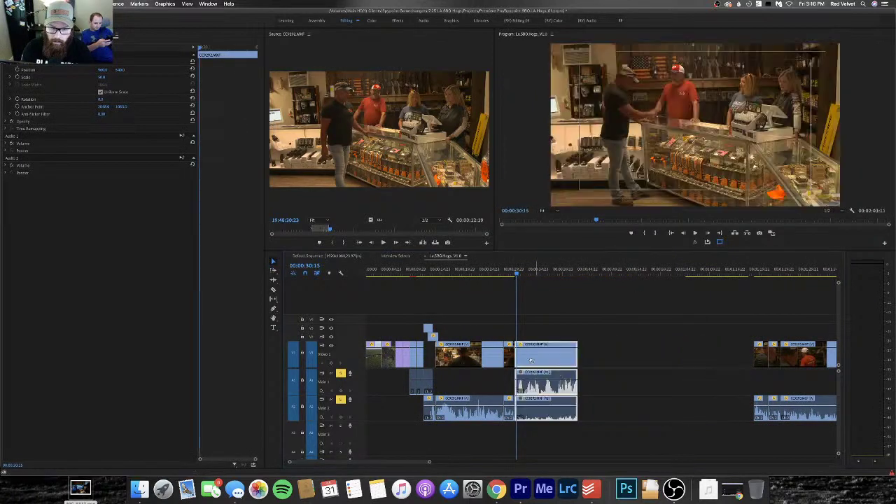
Trim the start of the wide counter clip up to 00:00:31:00, closing the gap, and play the transition from about 00:00:27
key(=)
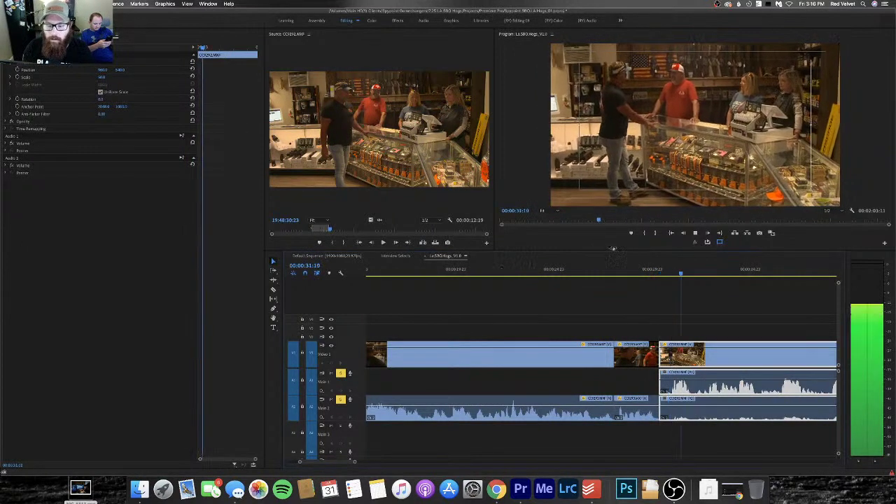
click(677, 275)
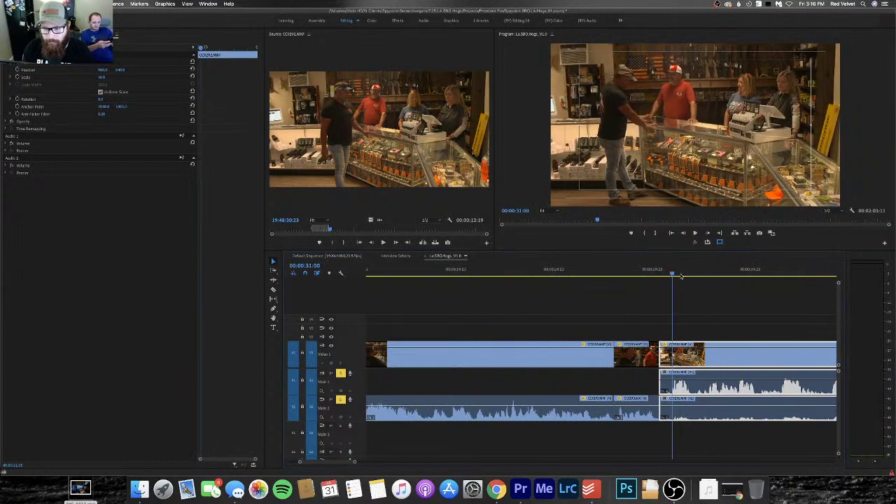
drag(681, 276, 597, 274)
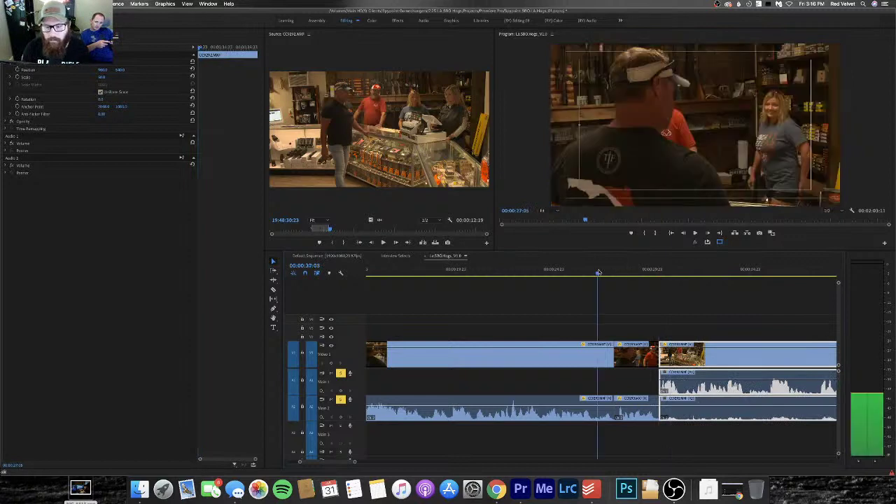
key(space)
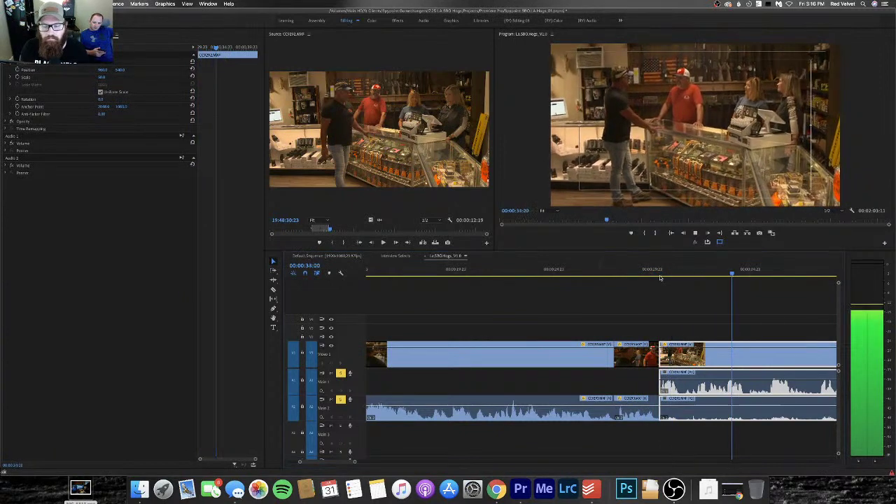
key(minus)
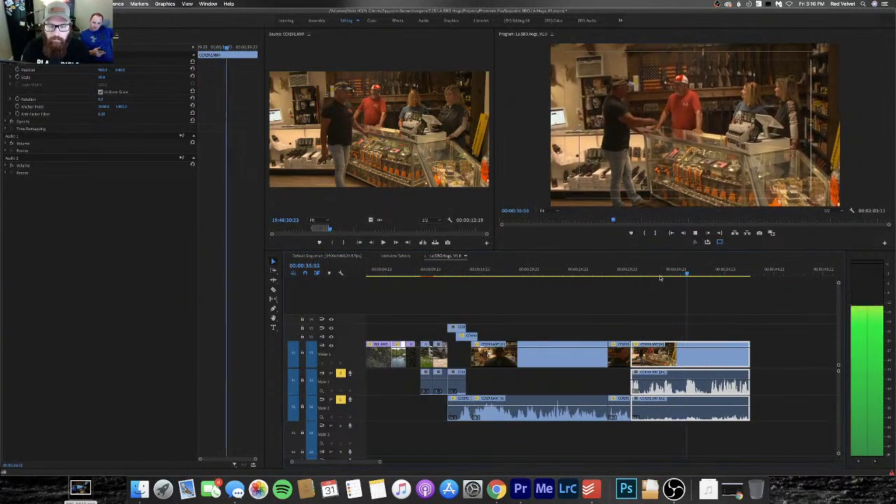
key(minus)
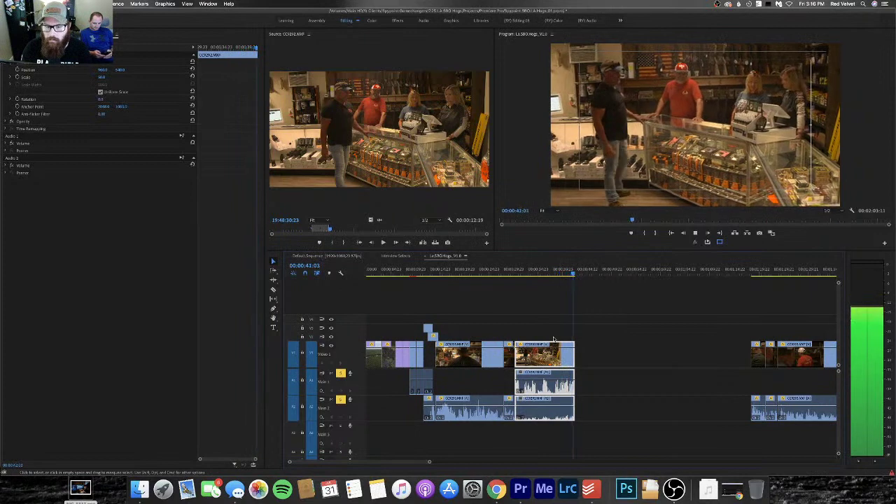
Extend the end of the wide counter clip to about 00:00:53 and play through its conversation
key(space)
drag(570, 354, 626, 353)
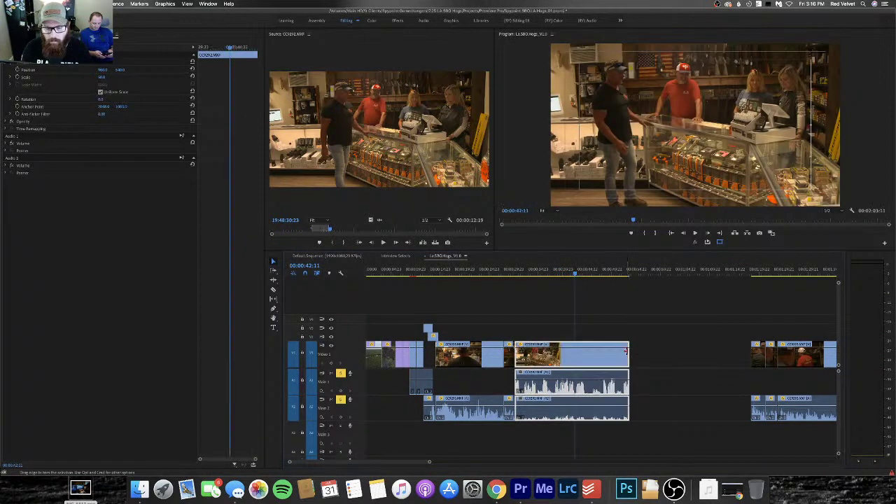
key(space)
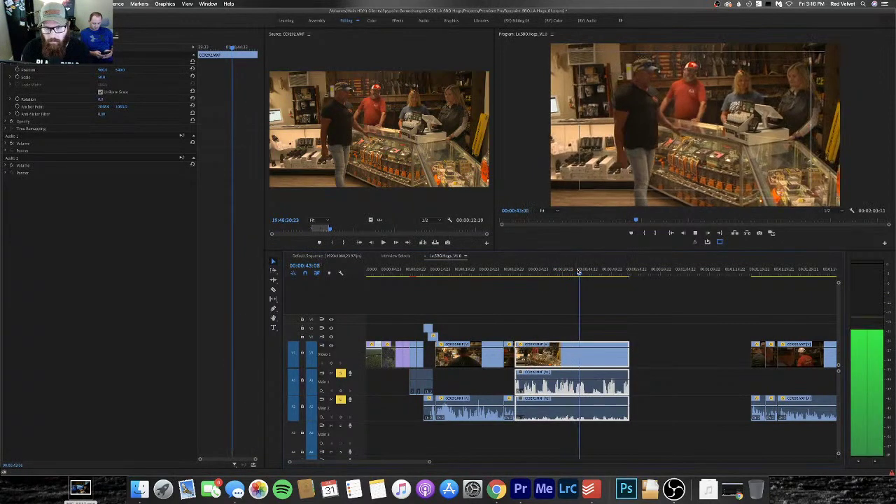
drag(584, 273, 516, 294)
key(space)
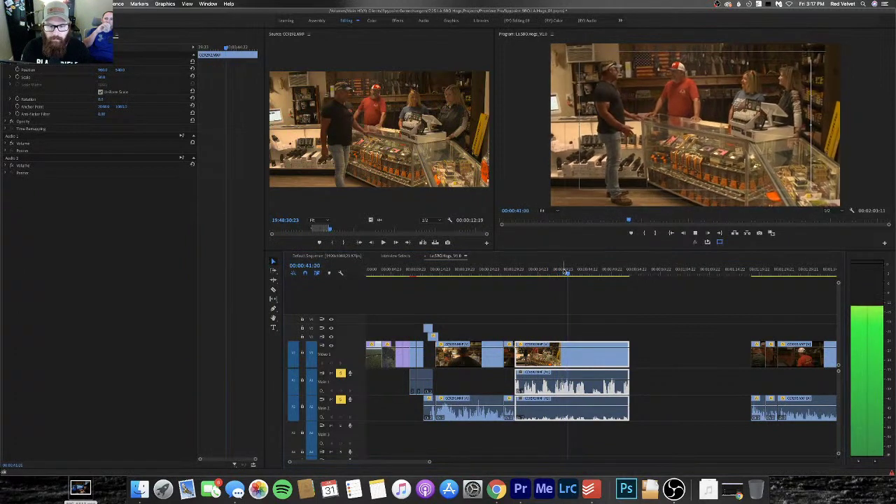
Split the wide counter clip at 00:00:42:14 and delete the part after the cut
key(space)
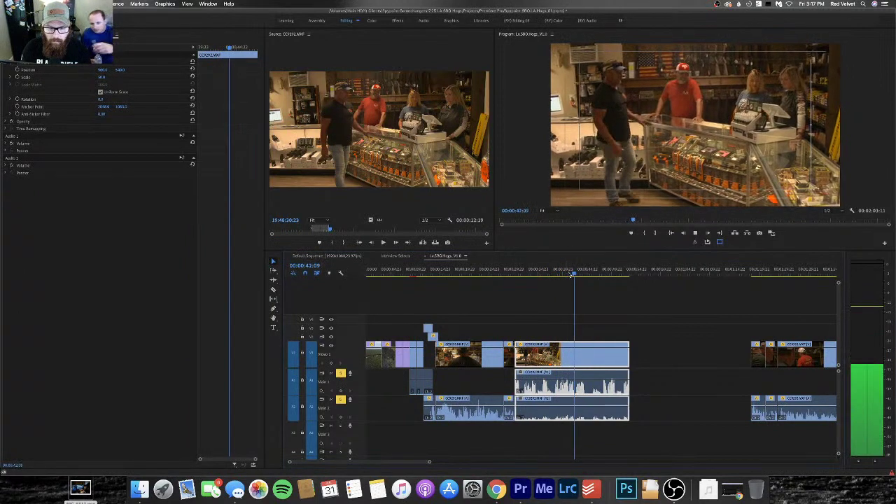
key(space)
key(space)
key(space)
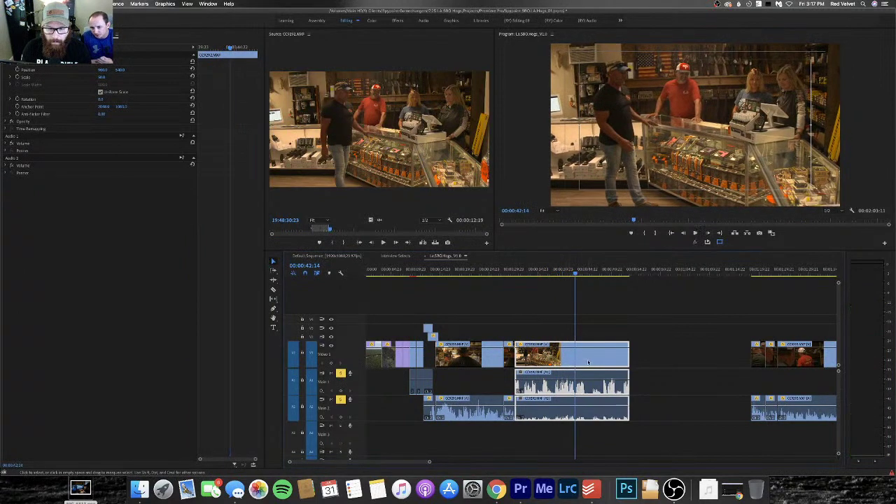
key(super+k)
click(590, 363)
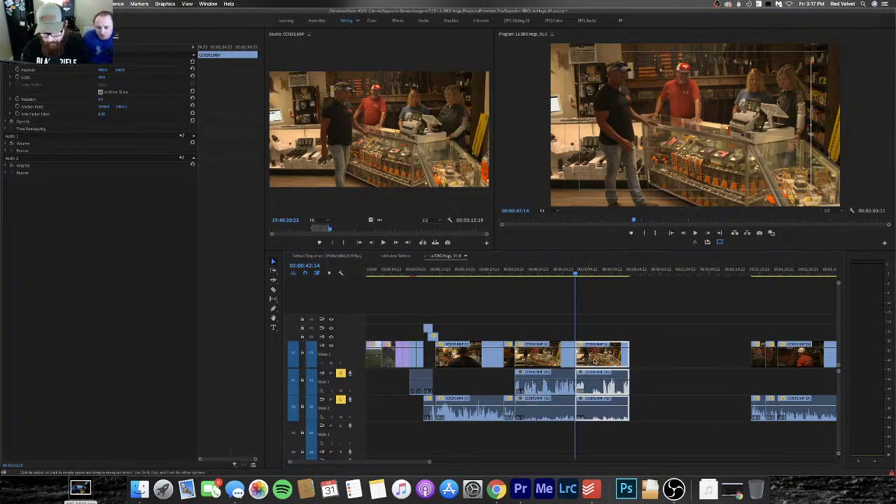
key(Delete)
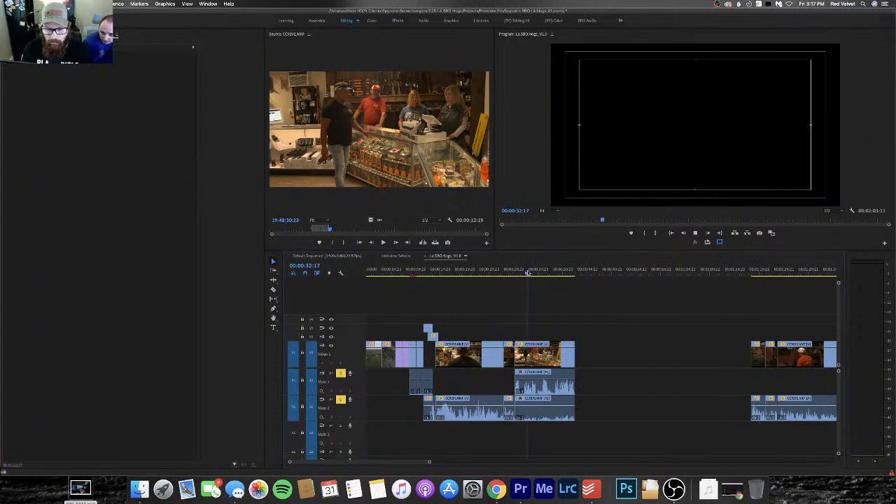
Play the wide counter clip from about 00:00:32 and split it at 00:00:38:12
key(space)
key(equal)
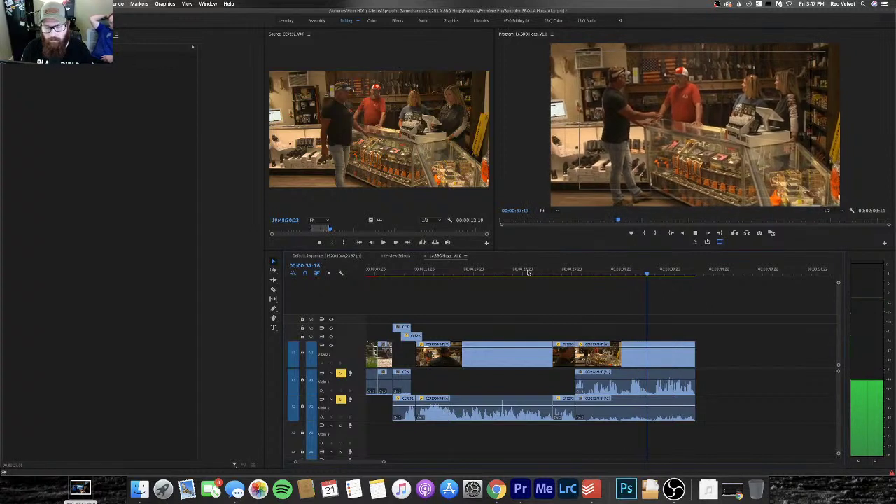
key(space)
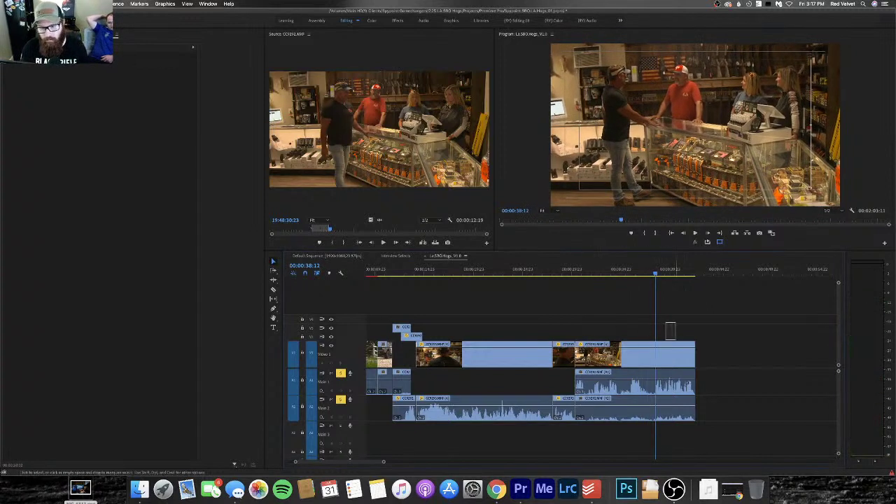
click(670, 354)
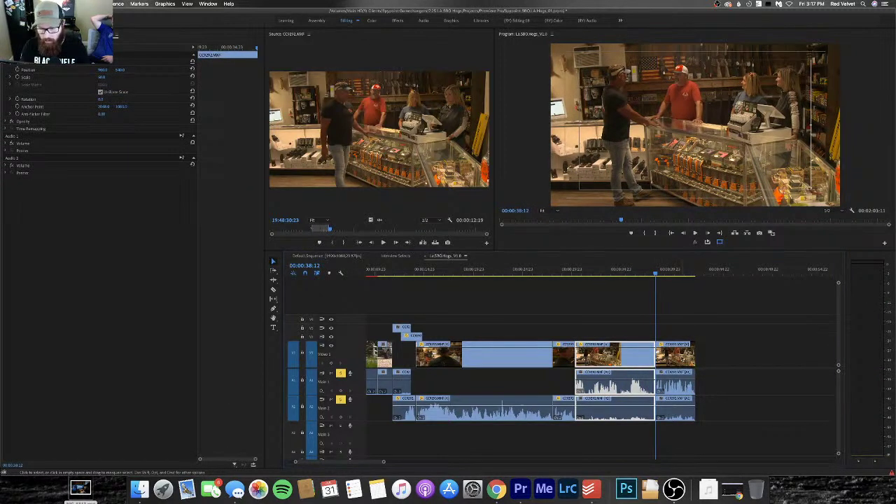
Remove the rest of the wide counter clip after 00:00:38:12 and review its source footage from about 19:48:31 onward
key(w)
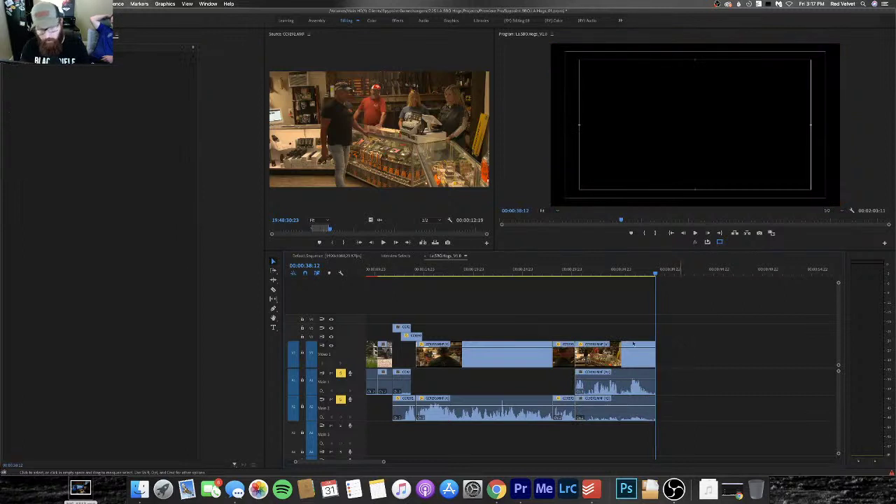
click(332, 229)
key(space)
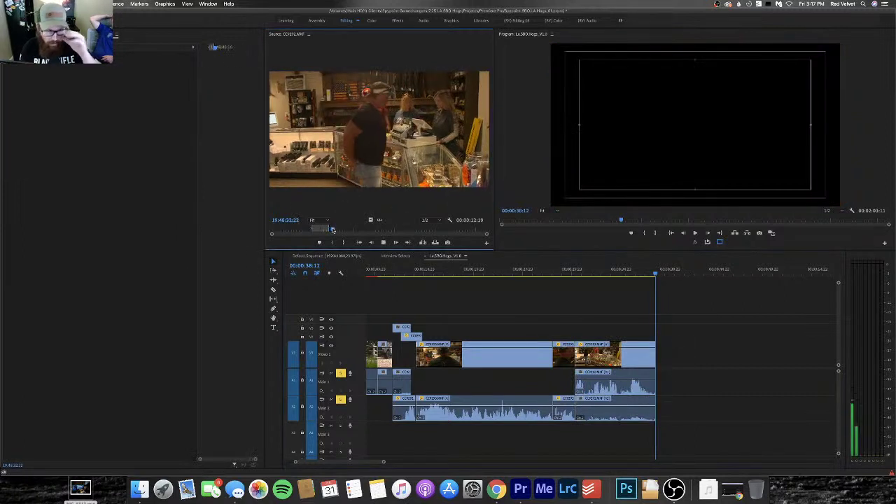
key(XF86AudioRaiseVolume)
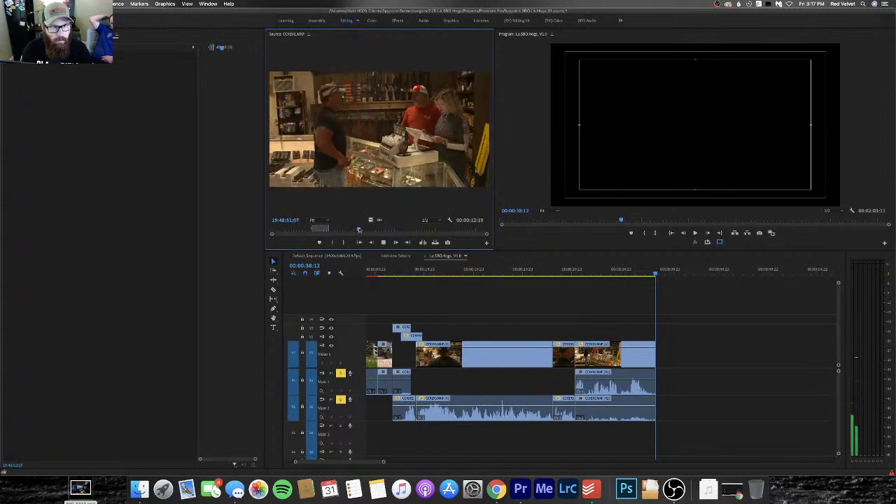
drag(355, 228, 379, 229)
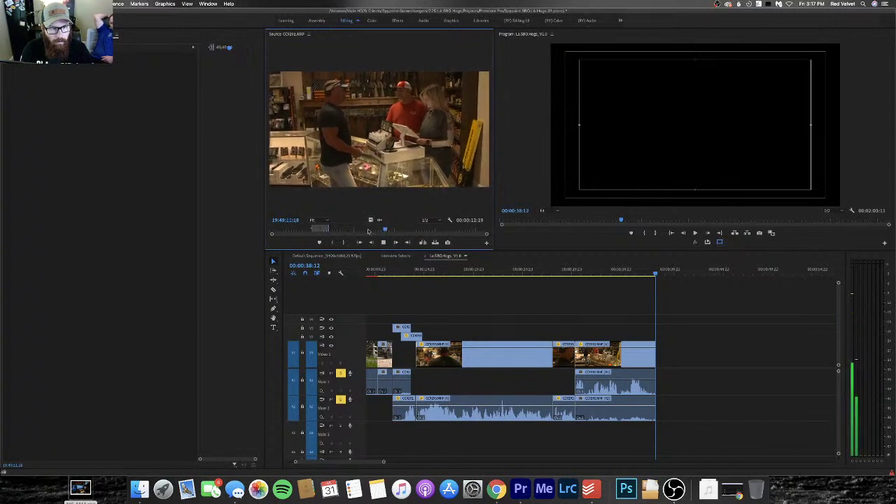
click(366, 230)
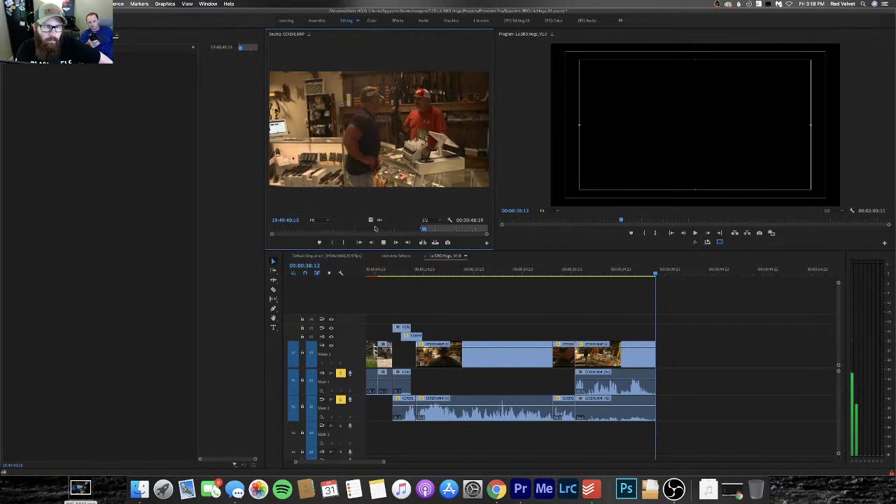
Mark a source range of the counter conversation from about 19:49:40 to 19:50:22:02
key(space)
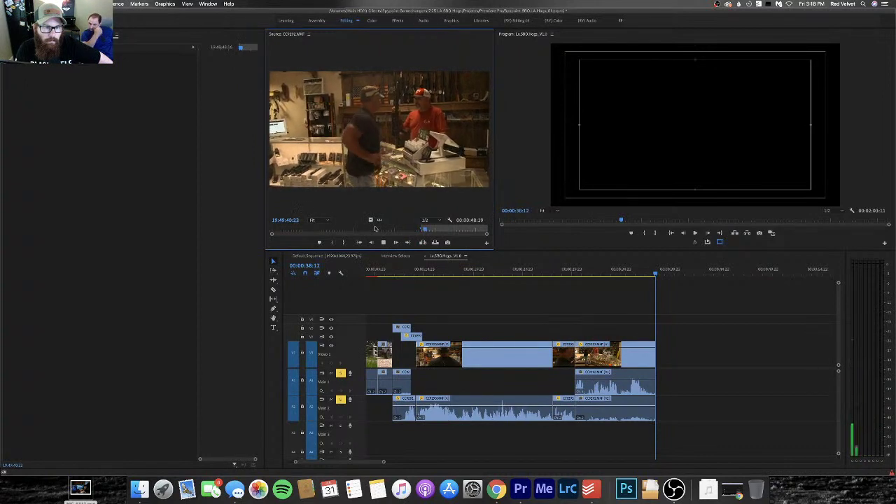
key(i)
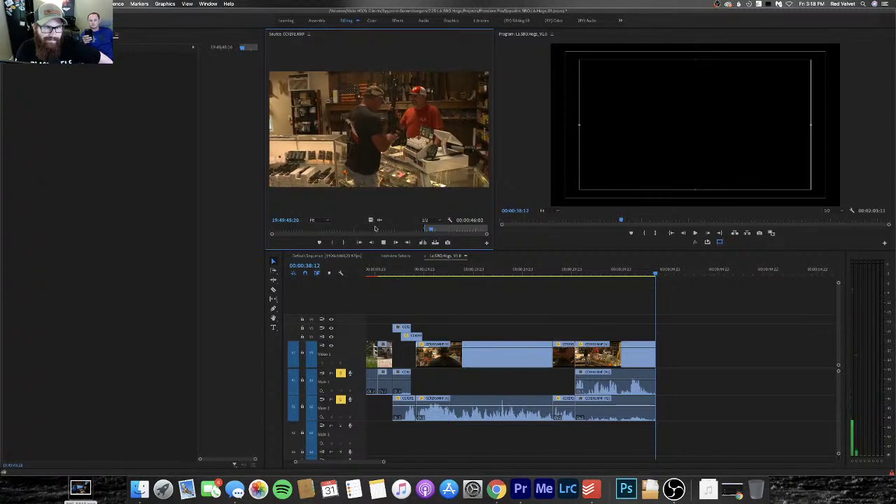
key(o)
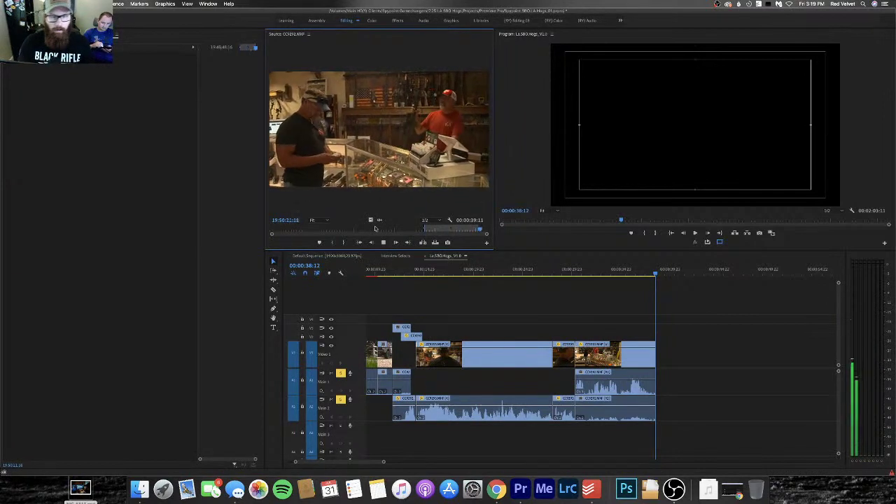
key(space)
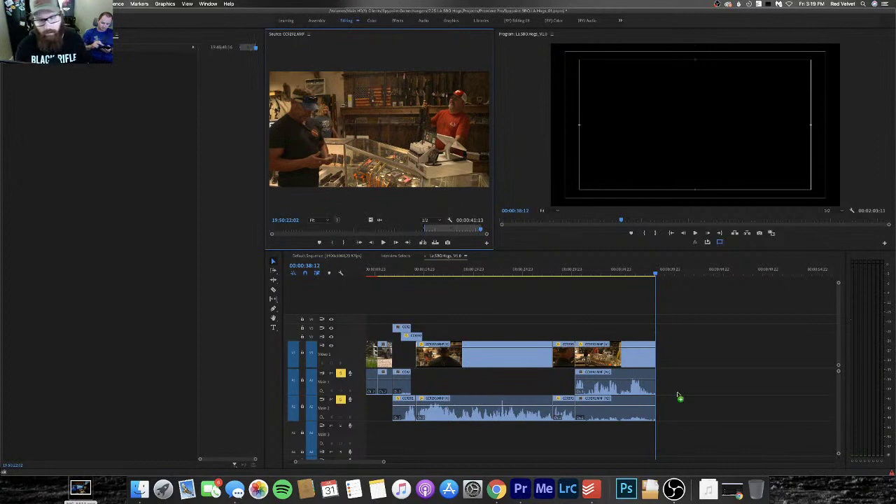
Move the close-up clips out to about 00:02:15 and place the marked source range in the gap at about 00:01:05
drag(679, 398, 655, 379)
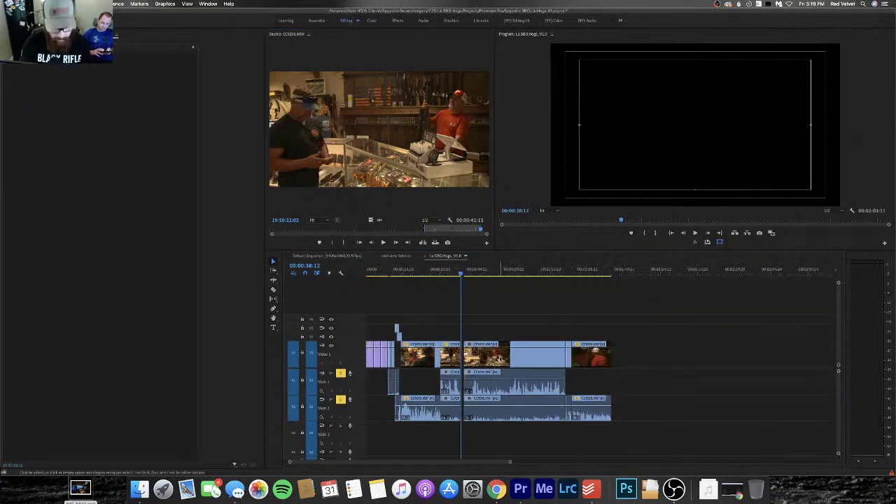
key(Delete)
drag(508, 298, 725, 356)
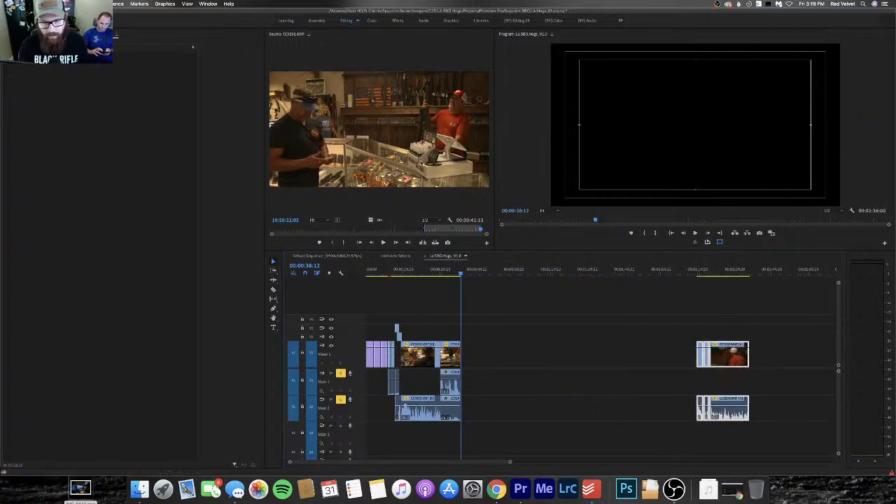
drag(379, 129, 526, 342)
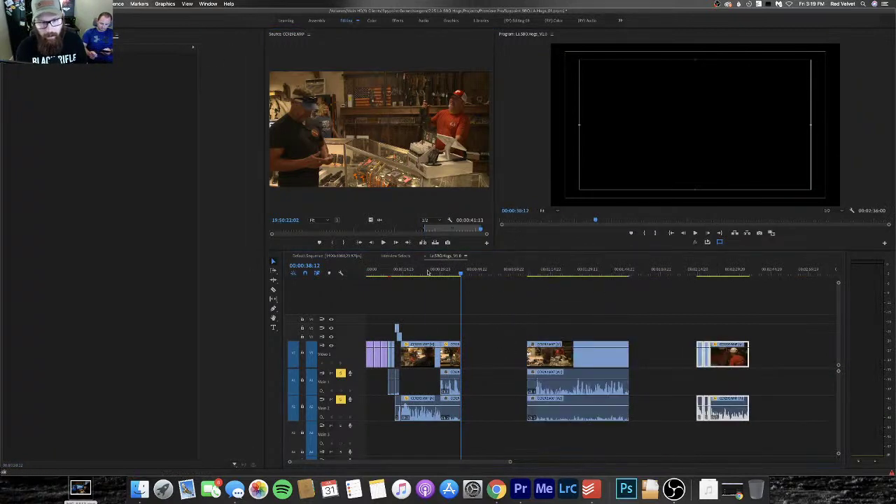
Play the sequence from 00:00:17:18 through the greeting and into the wide counter clip
click(426, 272)
key(=)
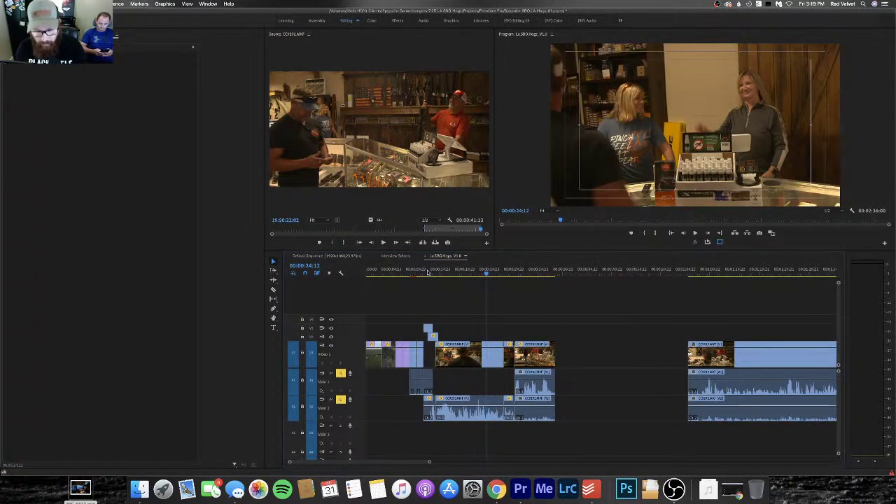
key(=)
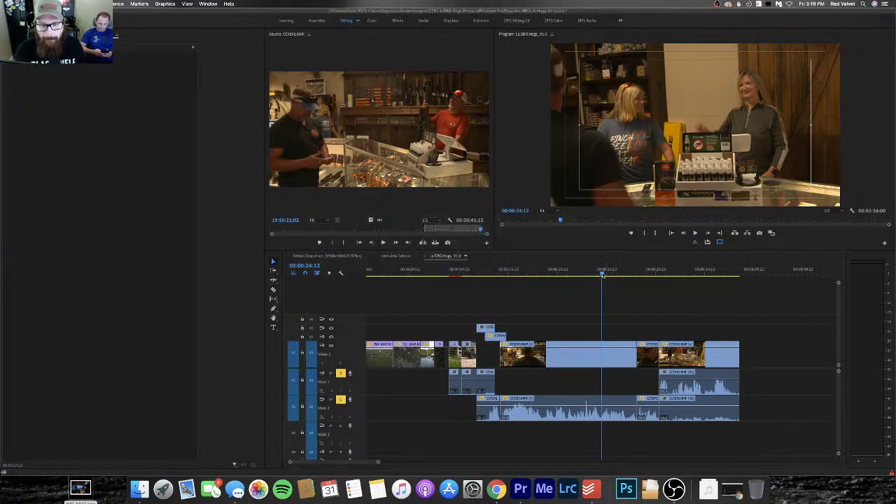
drag(601, 275, 536, 275)
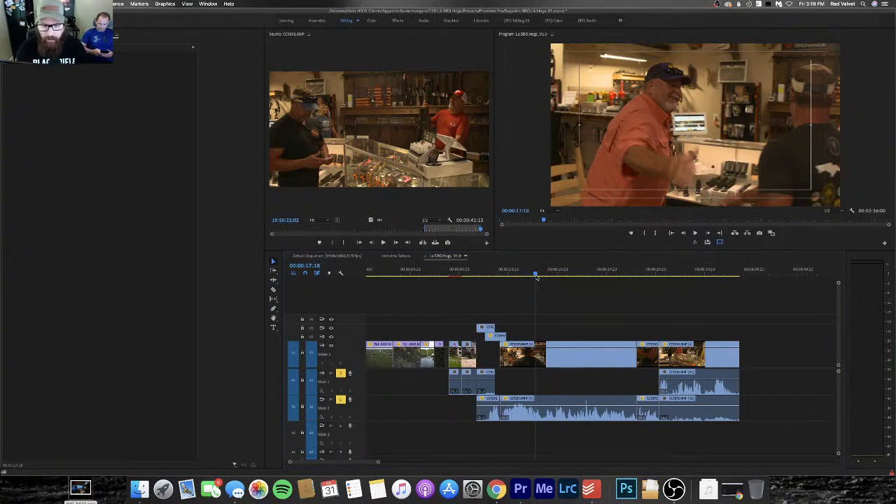
key(space)
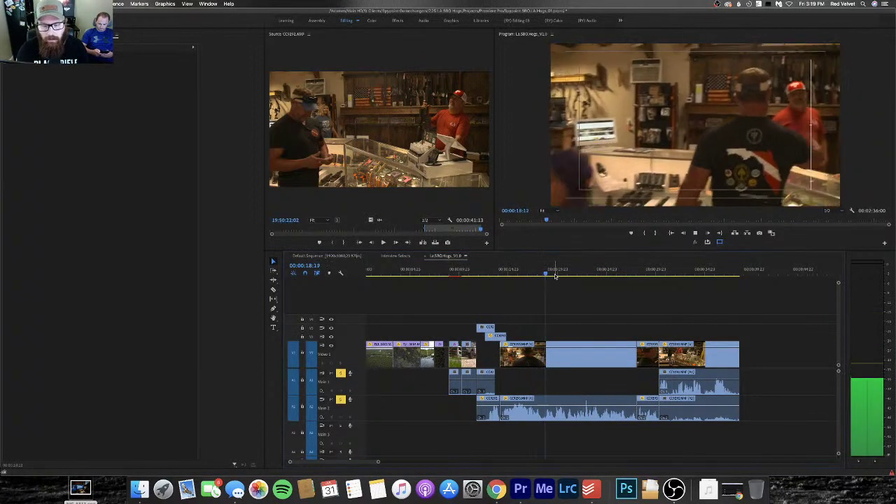
scroll(567, 287, right, 3)
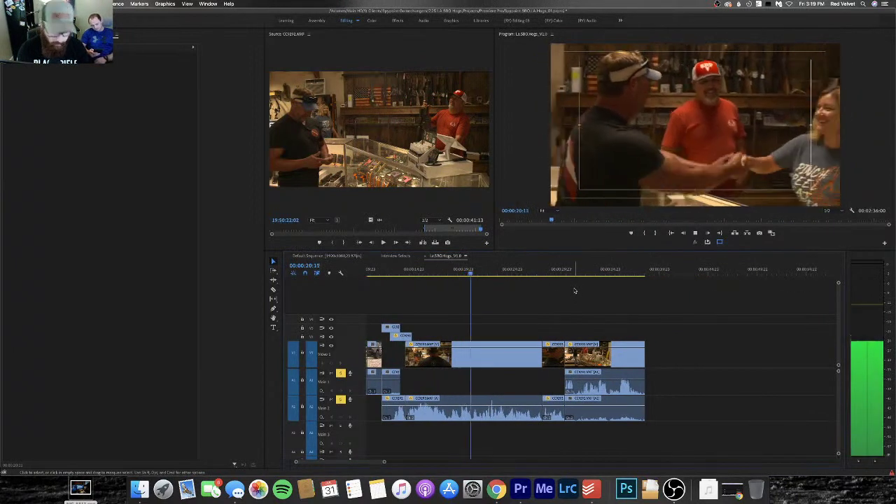
key(minus)
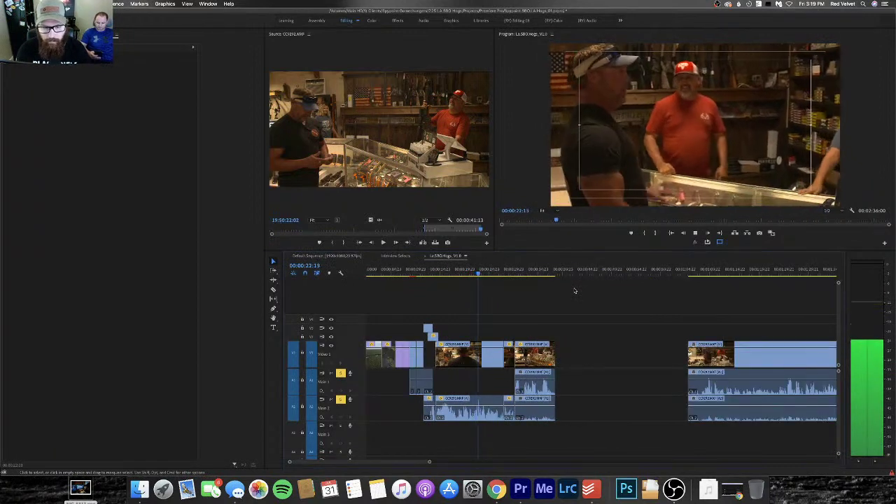
Move the newly placed counter clip to start at 00:00:44:14 and play its beginning
drag(734, 367, 628, 366)
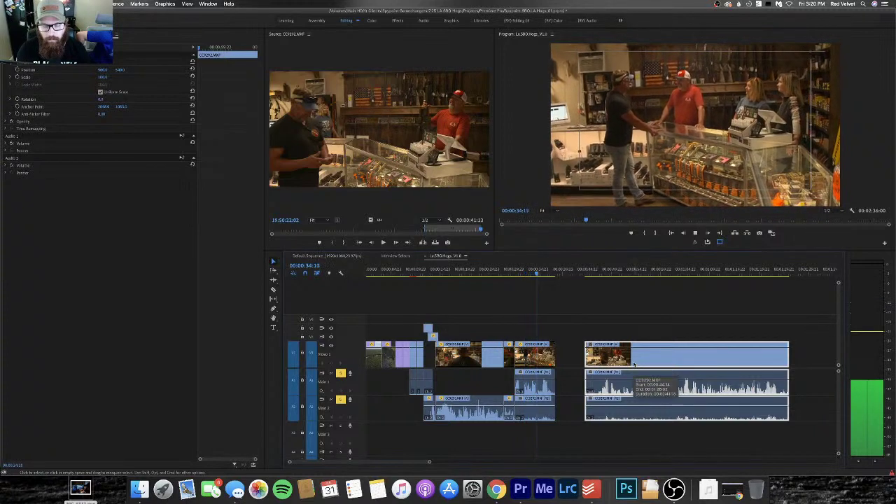
click(594, 270)
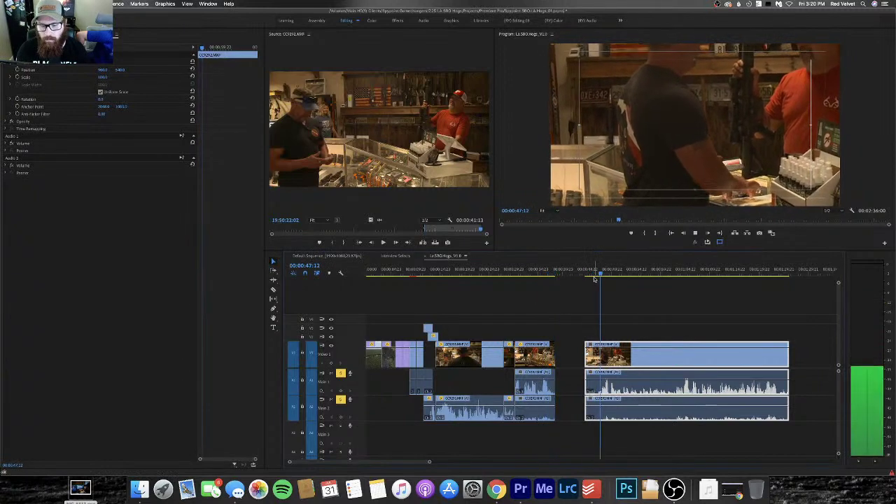
click(585, 271)
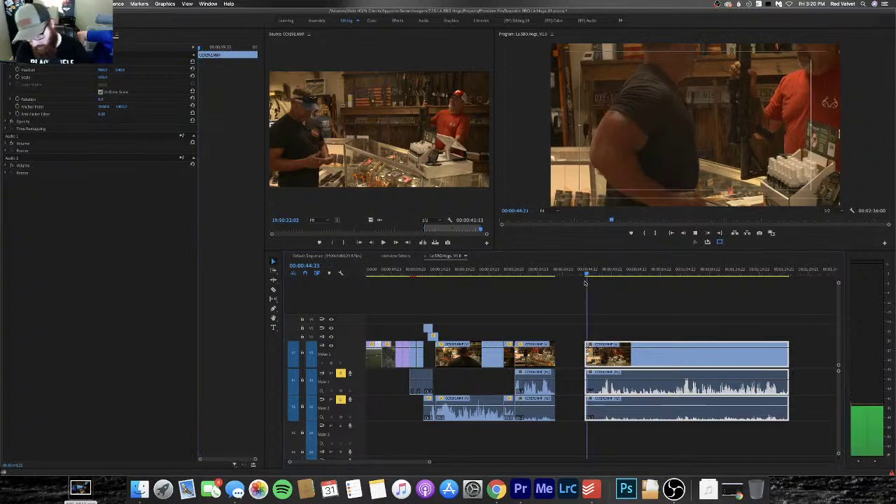
Move the new counter clip out to about 00:01:12 and bring the close-up clips back to 00:00:38:12
key(minus)
drag(553, 354, 621, 354)
mouse_move(677, 315)
mouse_down()
mouse_move(740, 366)
mouse_move(503, 368)
mouse_up()
Play from 00:00:34:14 across the cut from the wide counter clip into the close-ups at 00:00:38:12
click(450, 270)
drag(452, 268, 450, 269)
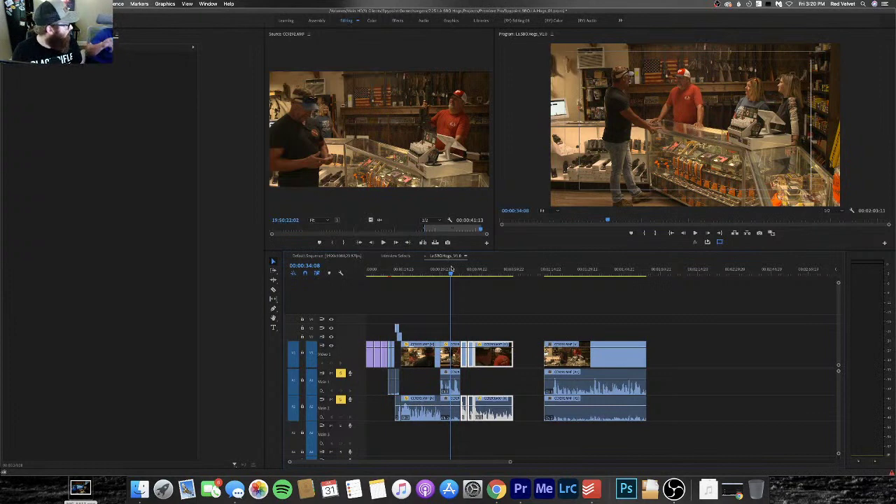
key(equal)
key(equal)
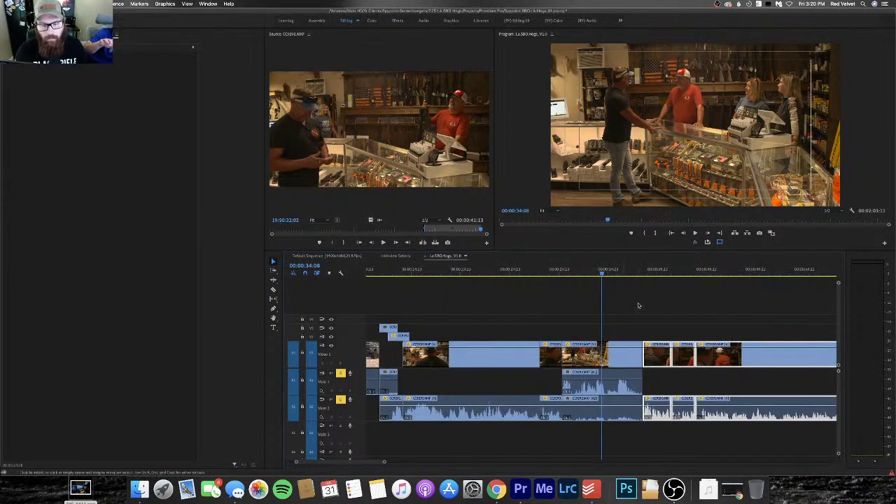
scroll(633, 312, up, 3)
scroll(632, 312, down, 1)
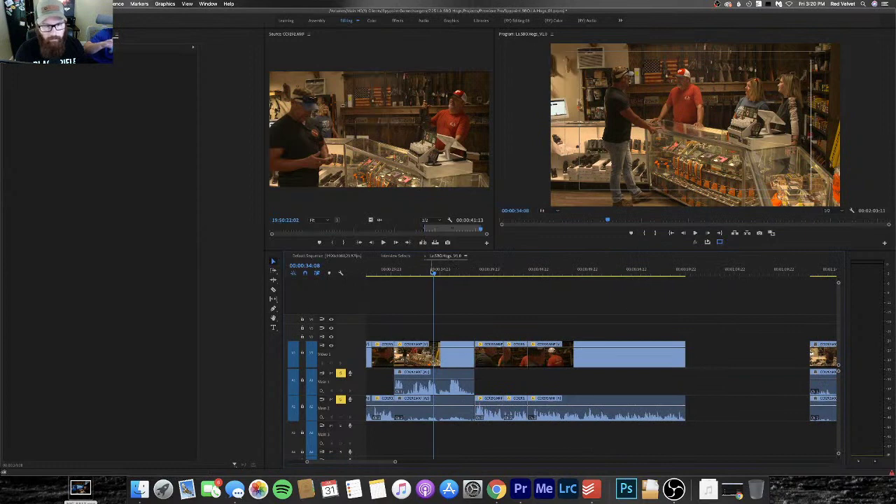
drag(433, 272, 437, 273)
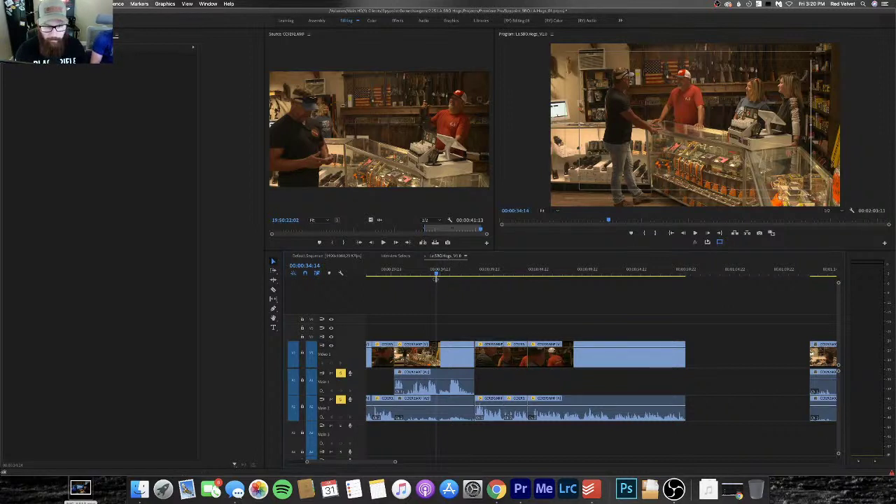
key(space)
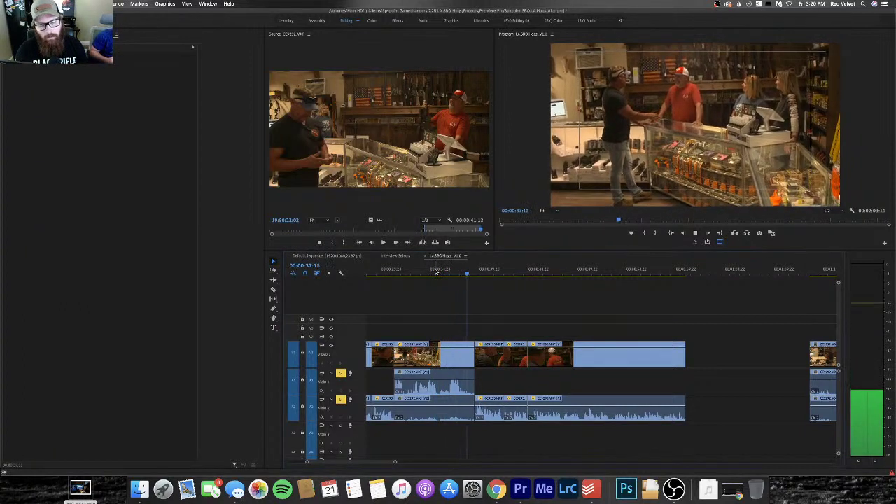
scroll(435, 271, left, 1)
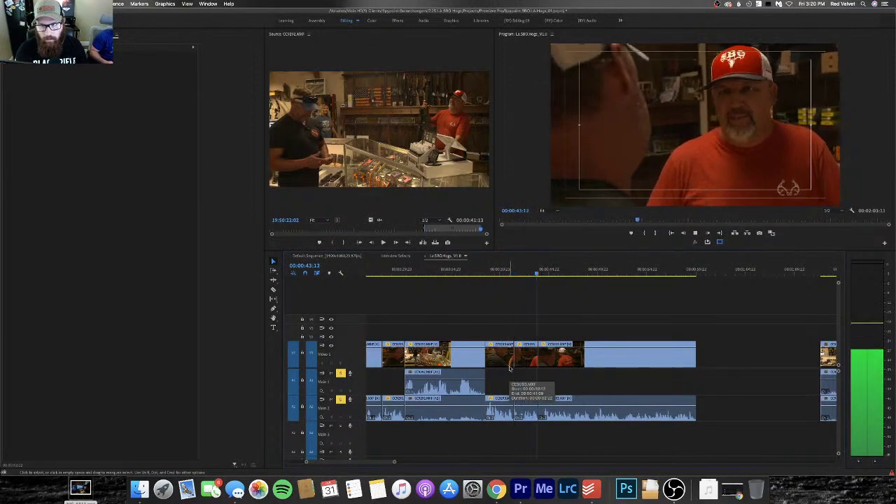
Replay the cut into the wide counter clip from about 00:00:27 to 00:00:31:08
click(379, 272)
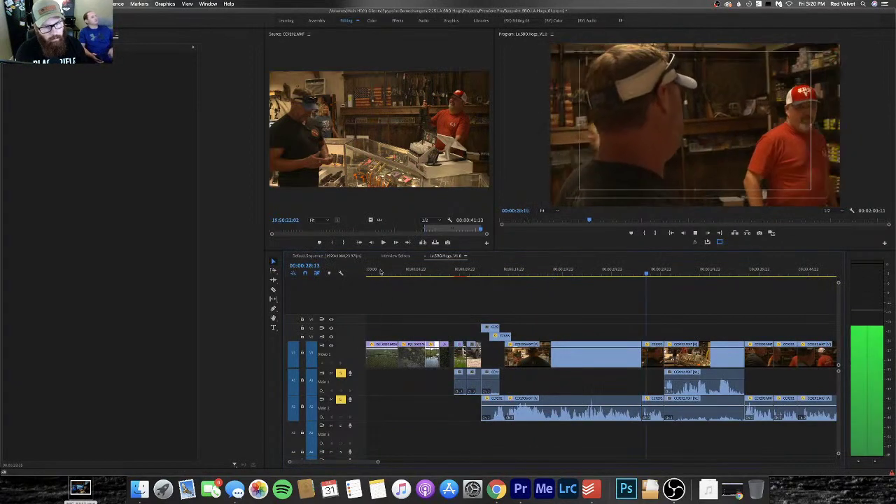
scroll(480, 318, down, 3)
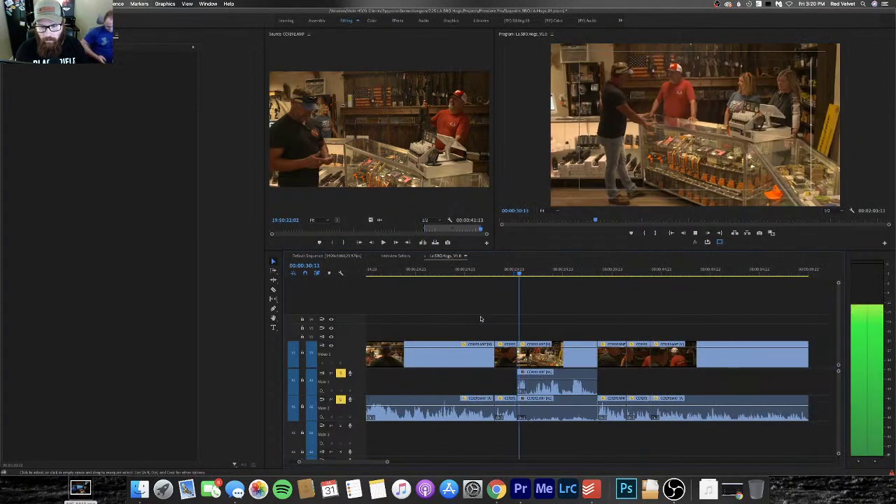
key(space)
Try removing the wide counter clip before the close-ups, closing the gap, and play the direct cut from about 00:00:27
click(551, 359)
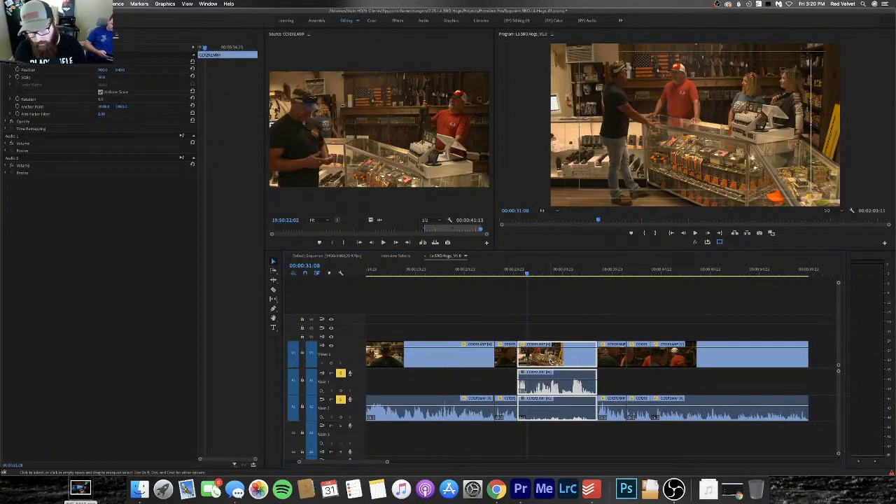
key(minus)
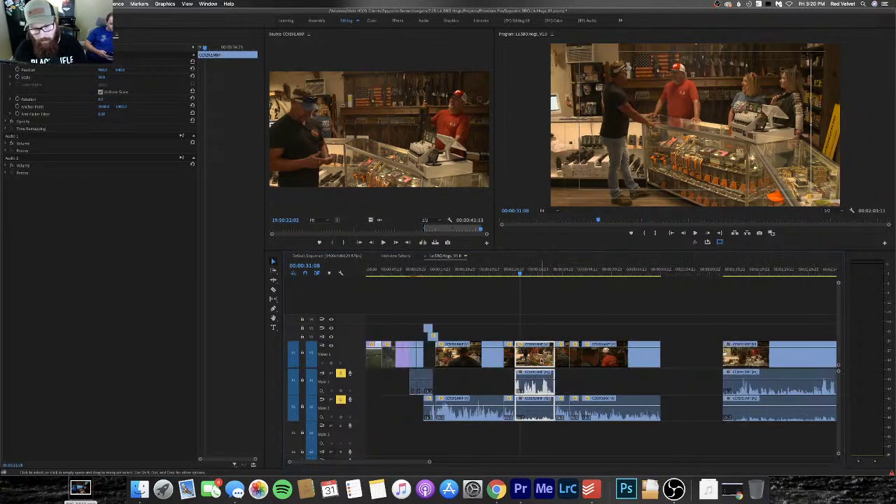
key(Delete)
key(Delete)
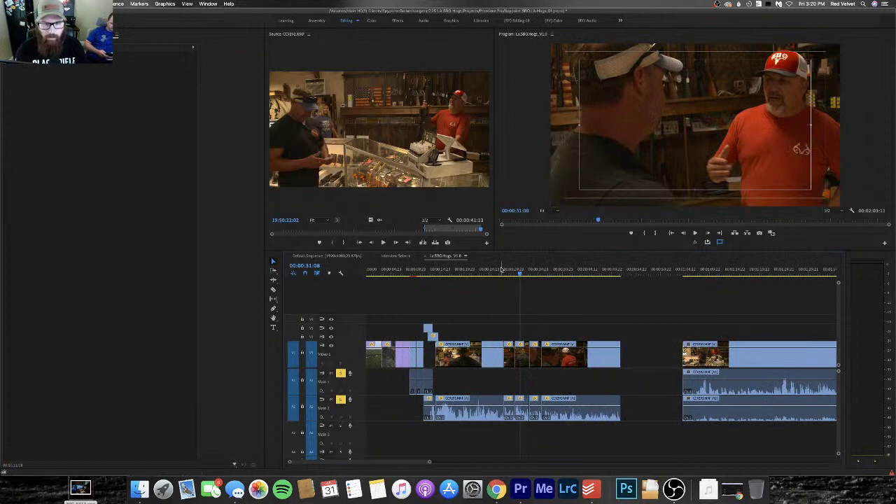
key(space)
key(equal)
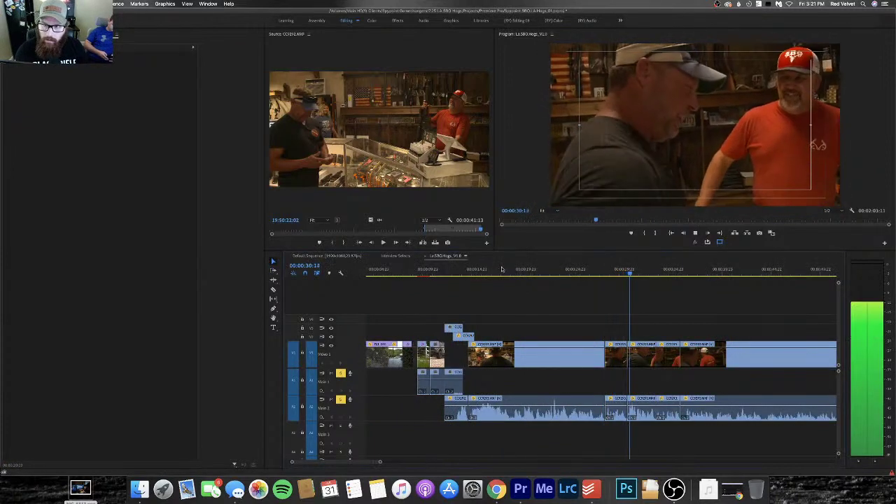
key(space)
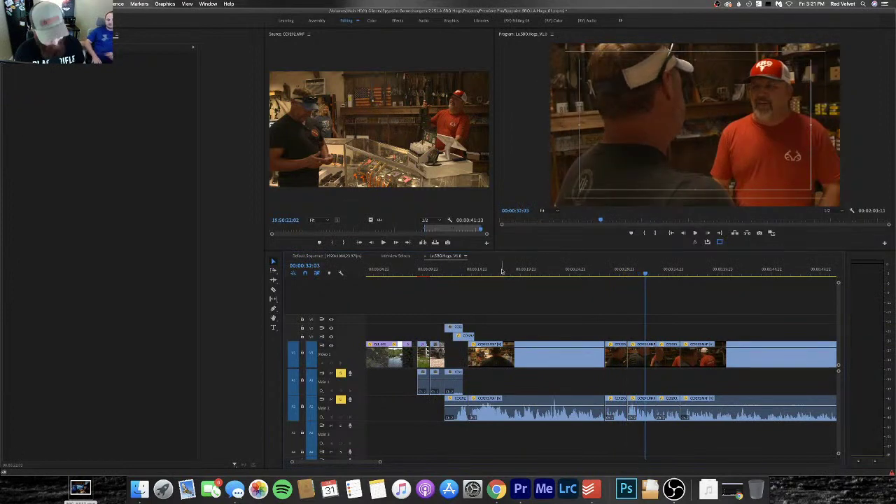
Undo the removal of the wide counter clip
key(ctrl+z)
key(ctrl+z)
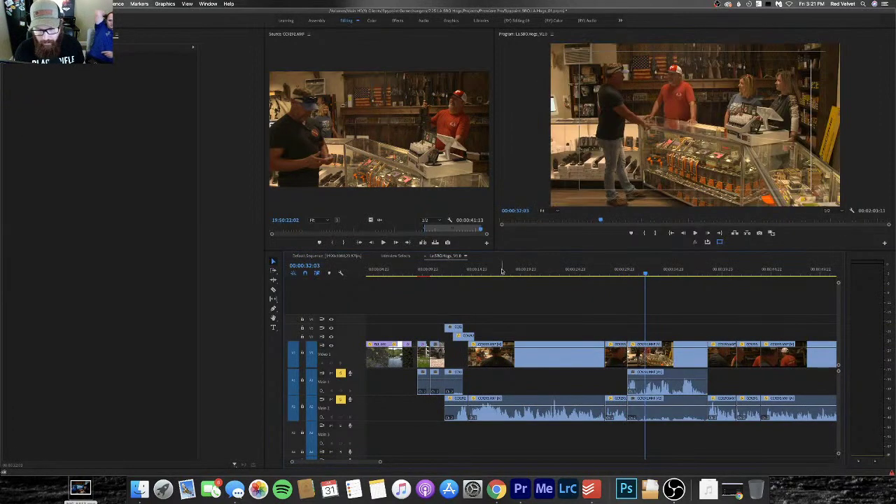
Turn off solo on the first two audio tracks and play the cut into the wide counter clip from about 00:00:27
click(576, 269)
key(space)
key(minus)
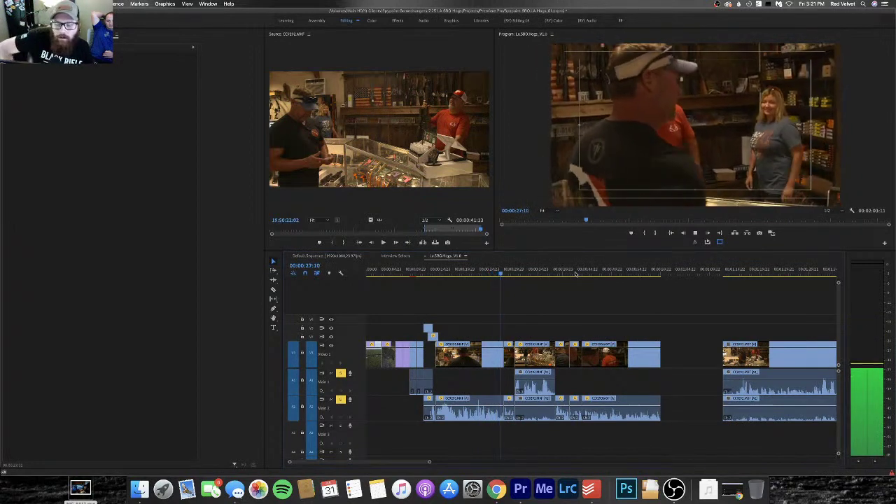
key(space)
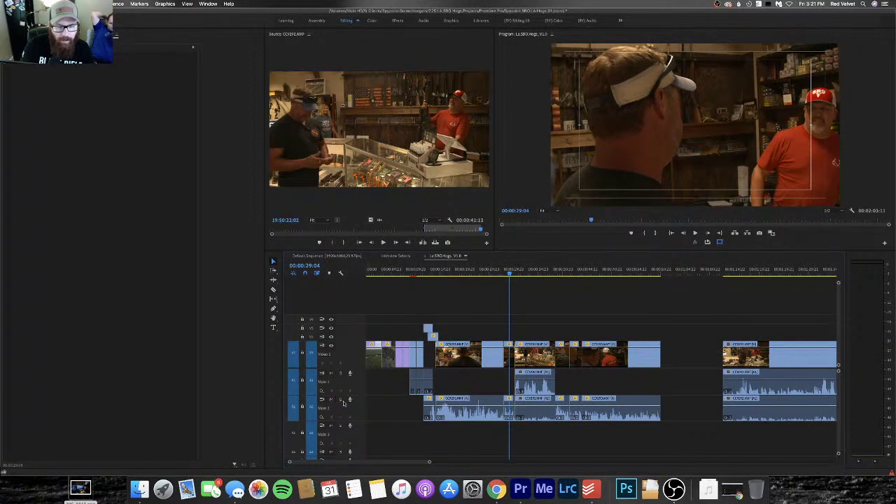
click(493, 274)
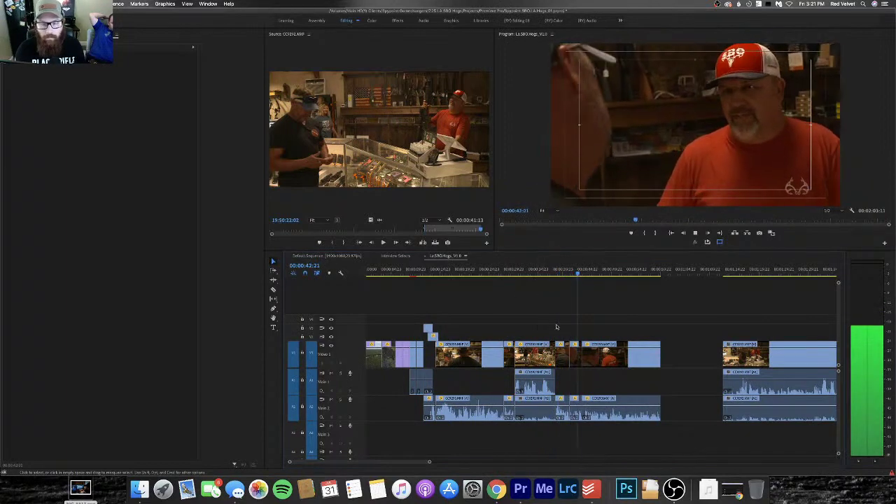
Delete the two short close-up clips after the first wide counter clip and close the gap they leave
drag(568, 353, 567, 333)
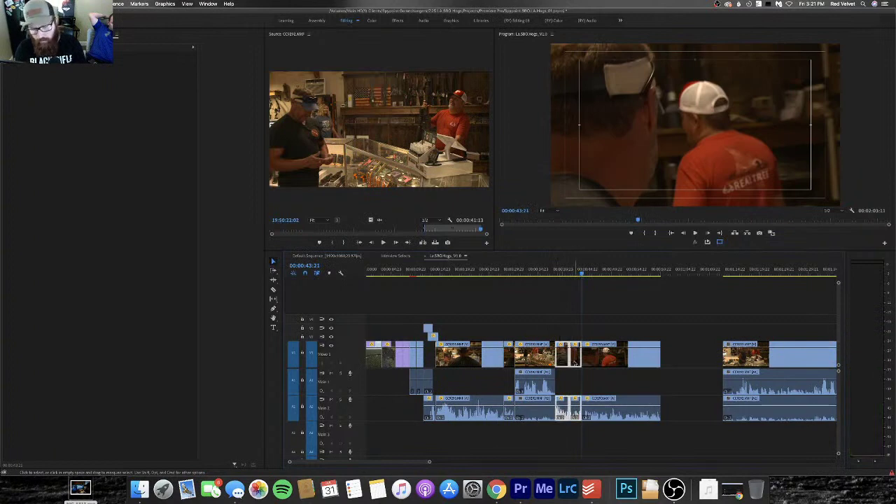
click(521, 273)
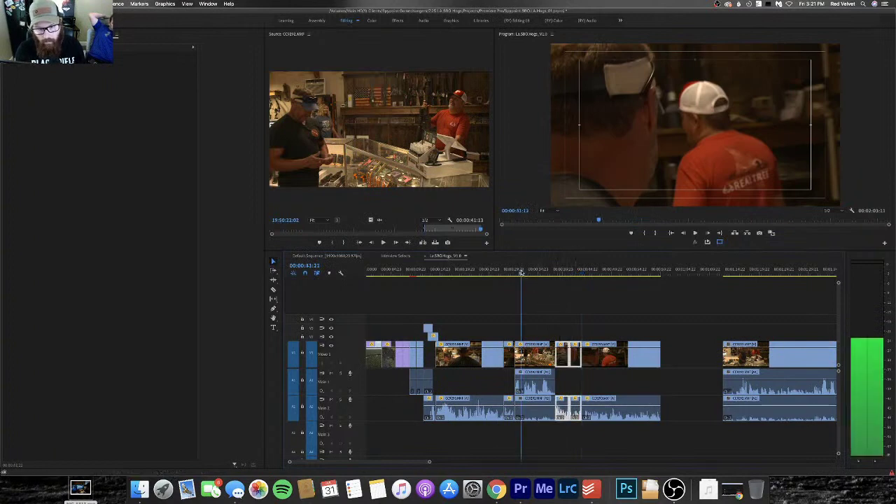
drag(520, 272, 522, 272)
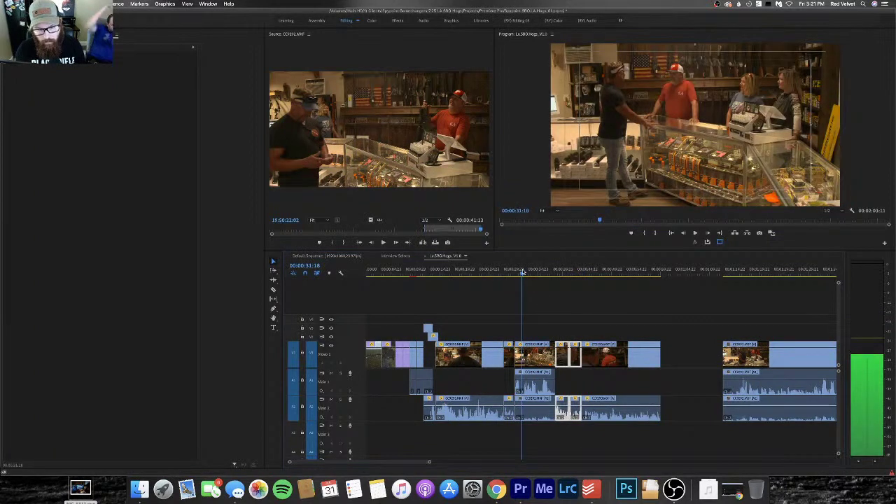
key(Delete)
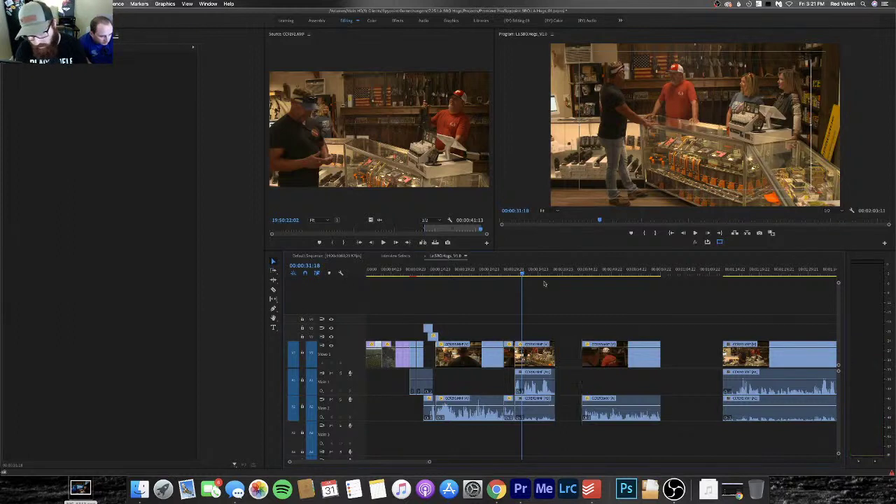
click(568, 353)
key(Delete)
Play into the remaining close-up clip and split it at 00:00:46:22
key(space)
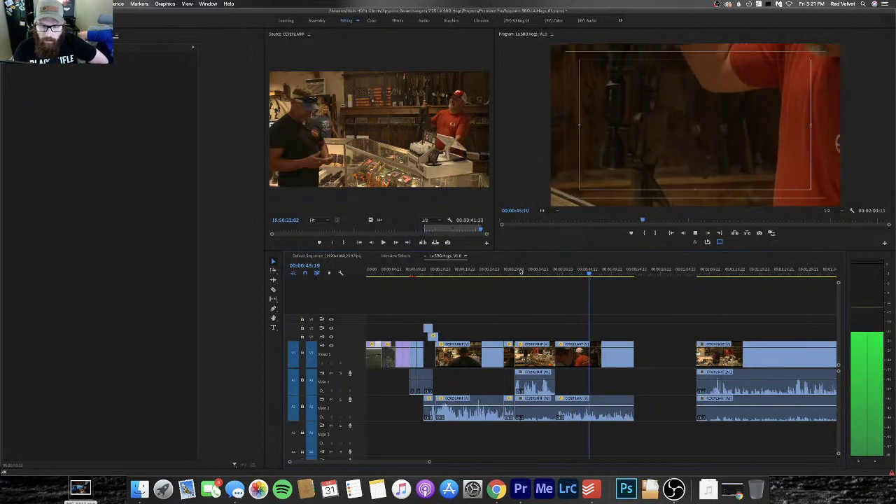
click(611, 362)
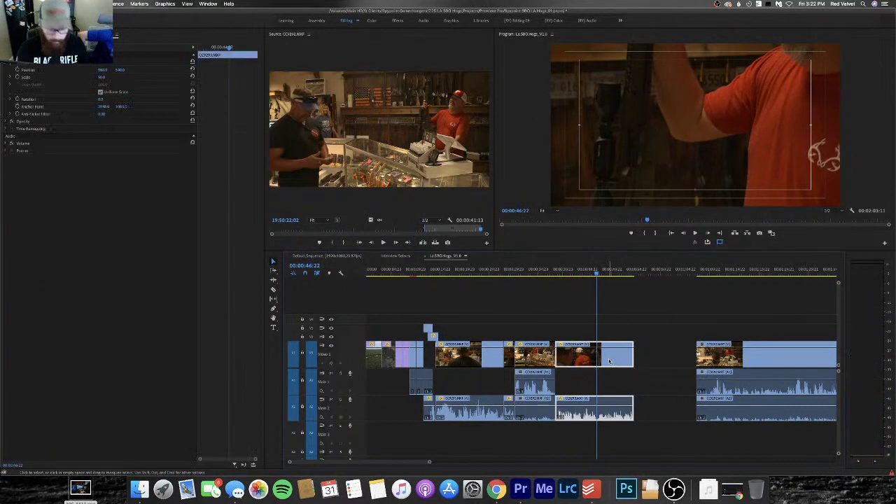
key(super+k)
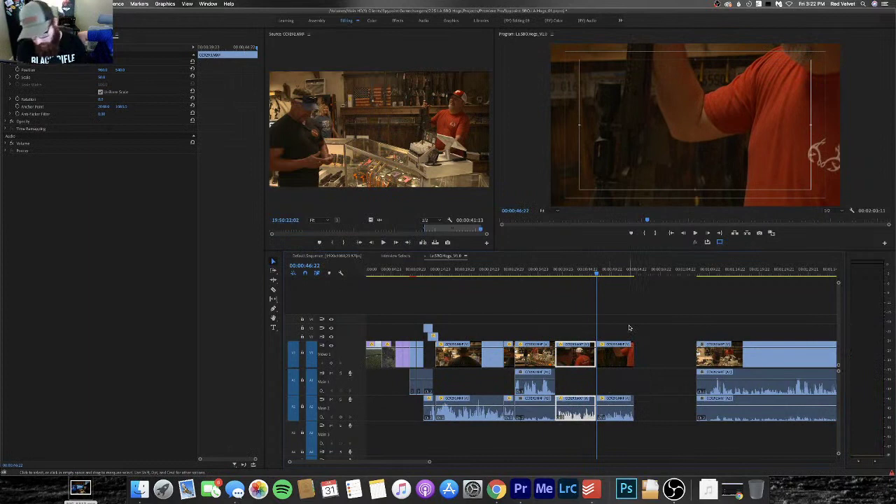
Solo the first audio track and play the start of the second wide counter clip, from about 00:01:07
key(minus)
click(531, 270)
key(space)
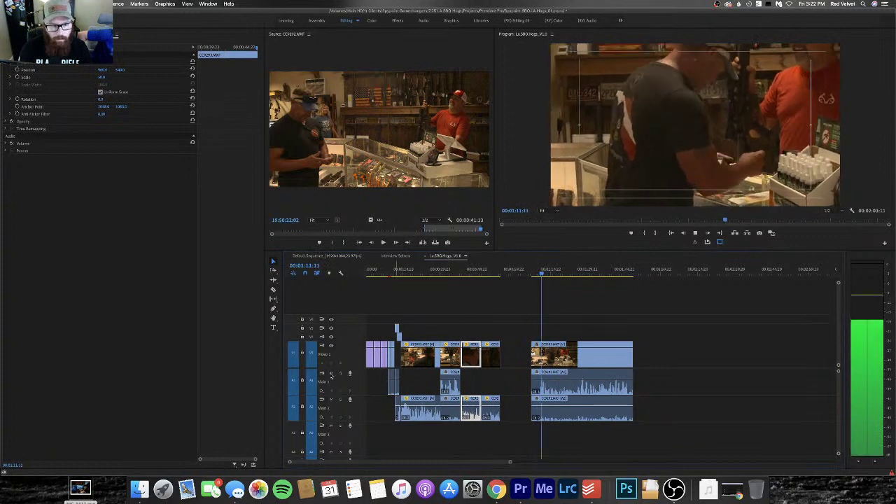
click(530, 271)
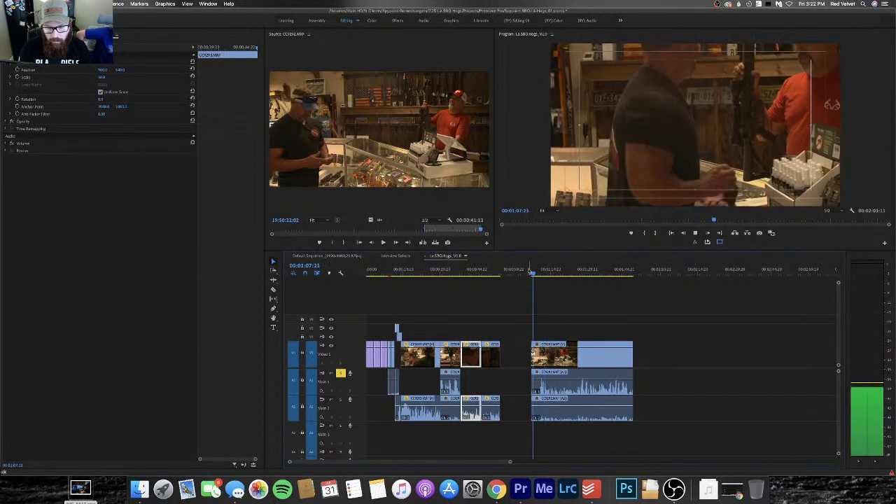
Move the split-off close-up remainder well past the other clips and butt the second wide counter clip against the kept close-up
click(487, 360)
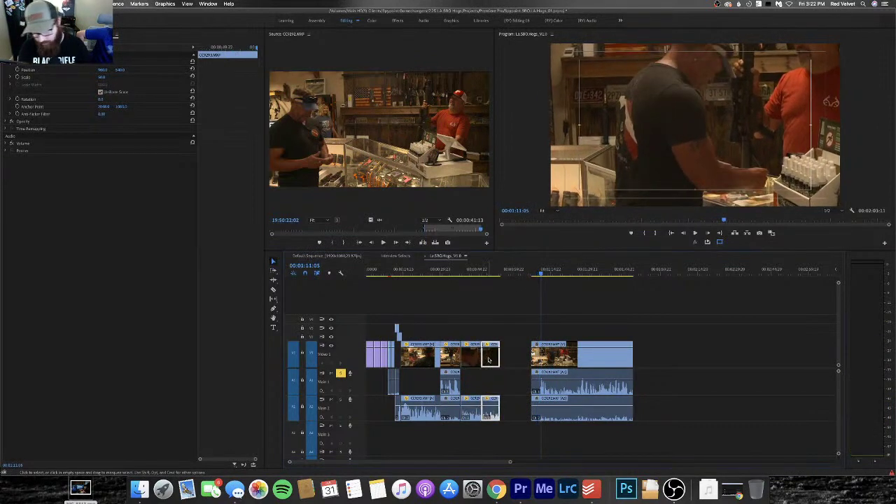
drag(490, 358, 692, 359)
drag(570, 360, 522, 368)
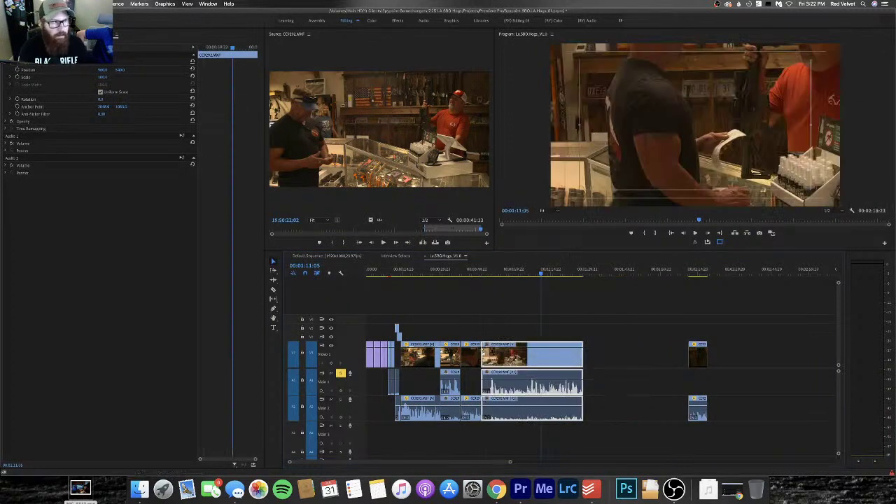
Set the second wide counter clip's scale to 50
click(104, 76)
text(50)
key(Return)
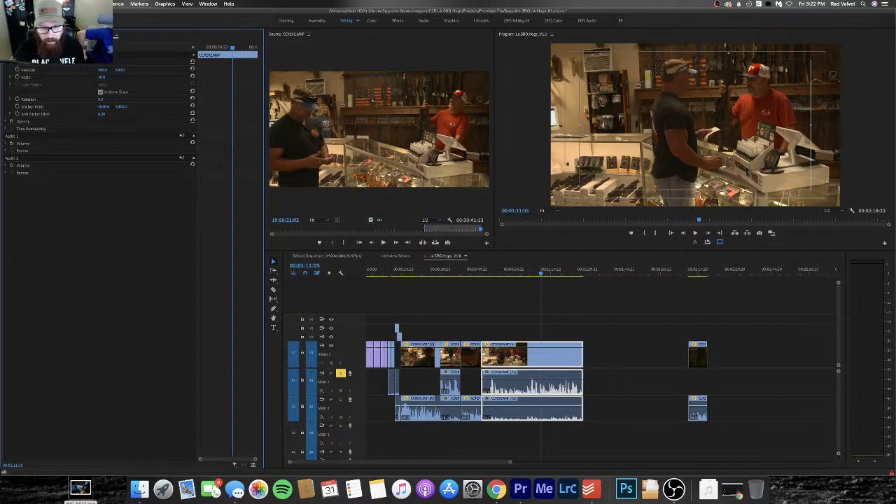
Examine the close-up clip from 00:00:40:14 to 00:00:44:05, turning off solo on the first audio track
click(466, 270)
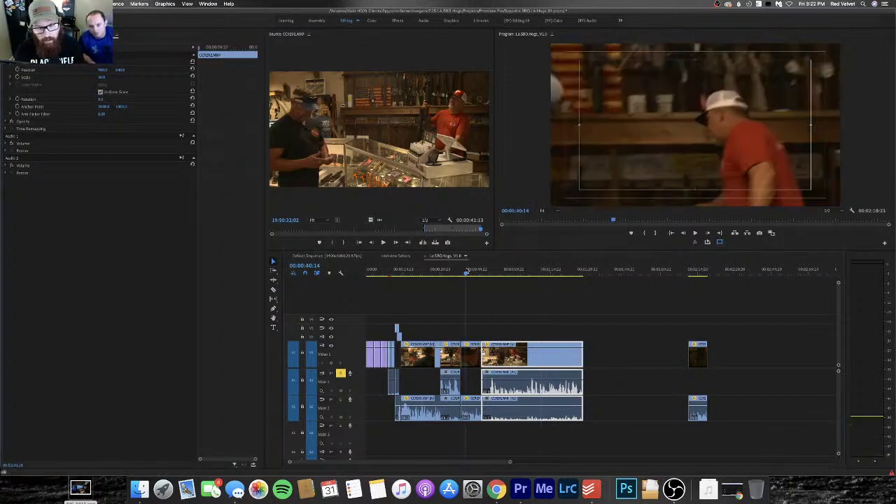
key(=)
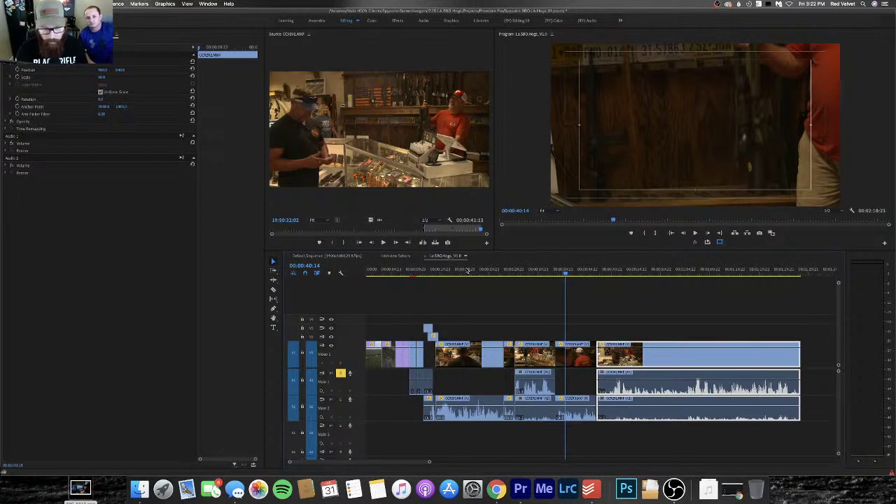
scroll(580, 291, right, 5)
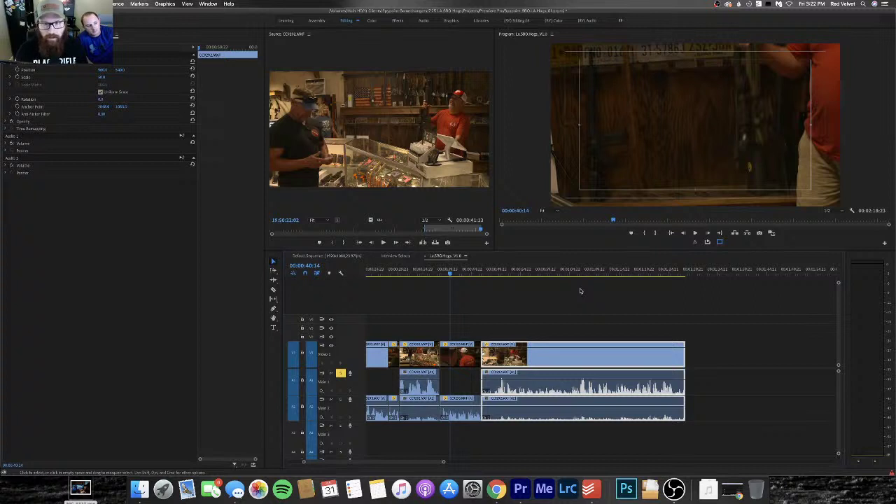
drag(450, 274, 452, 275)
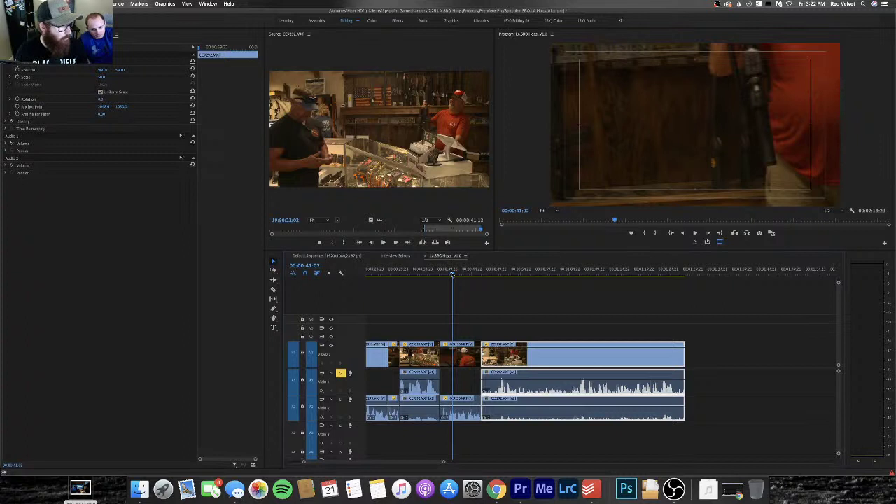
drag(452, 274, 457, 274)
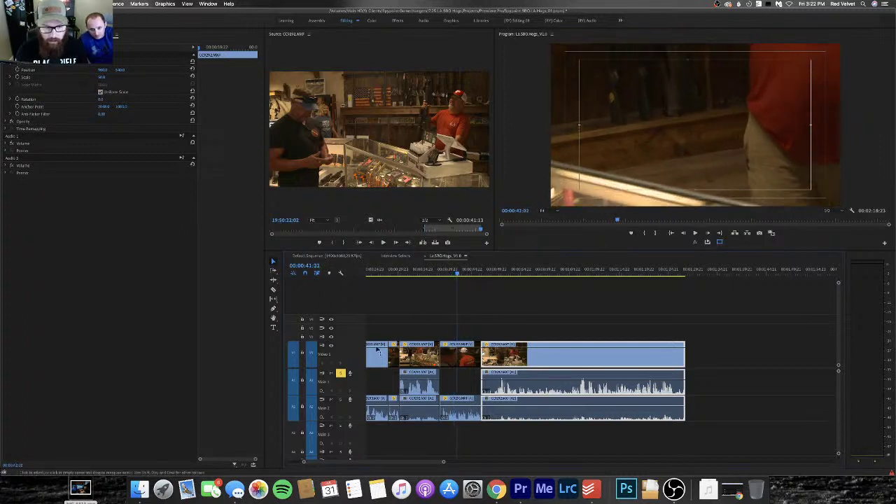
key(space)
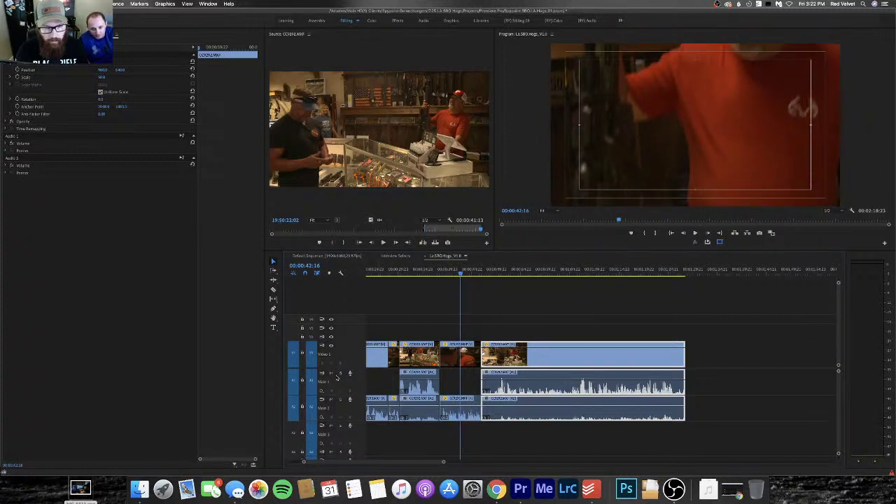
key(space)
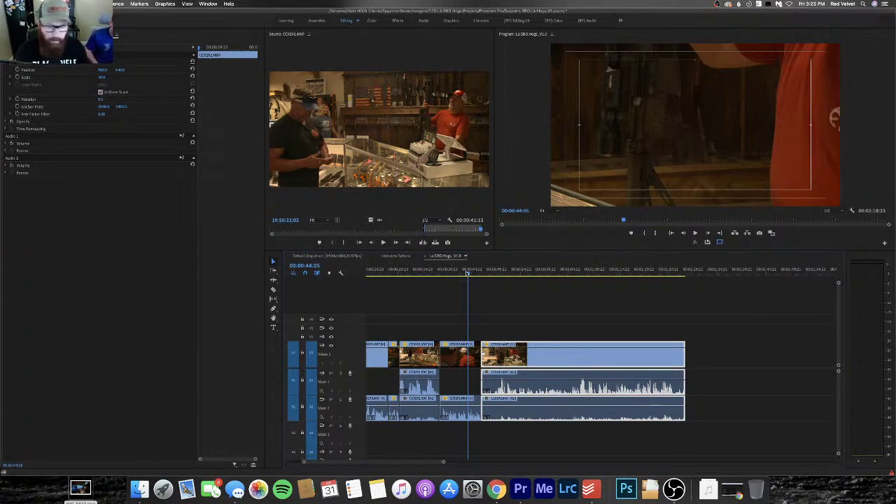
Replay the opening of the second wide counter clip and split it at 00:00:51:21
key(space)
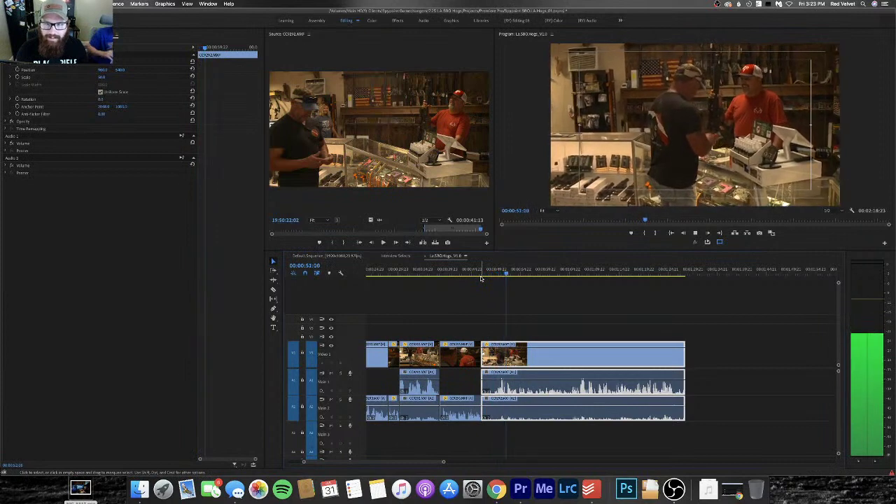
key(space)
key(space)
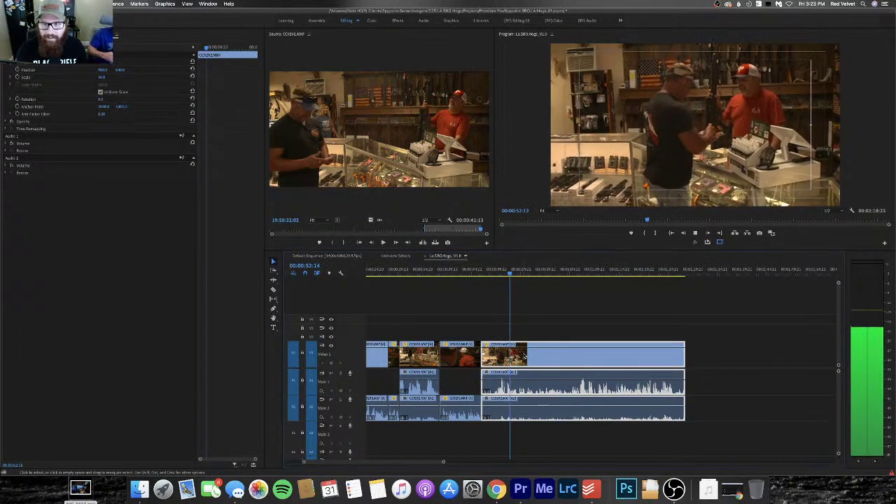
key(space)
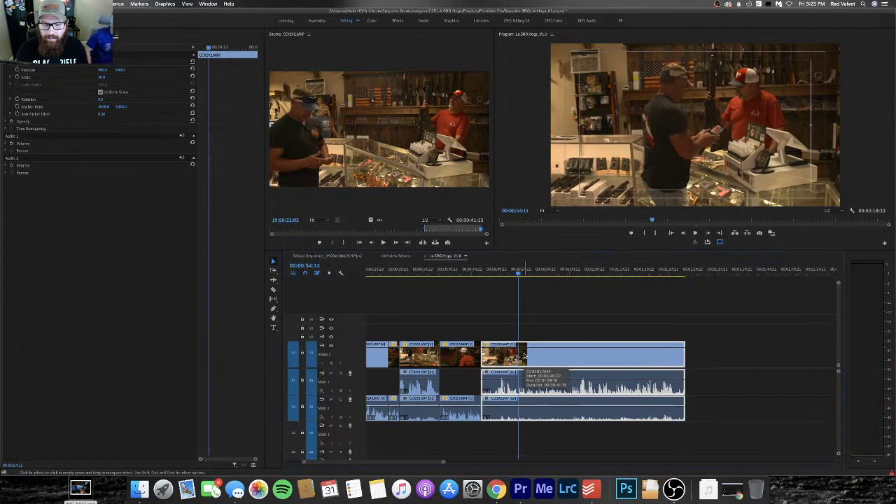
key(j)
key(space)
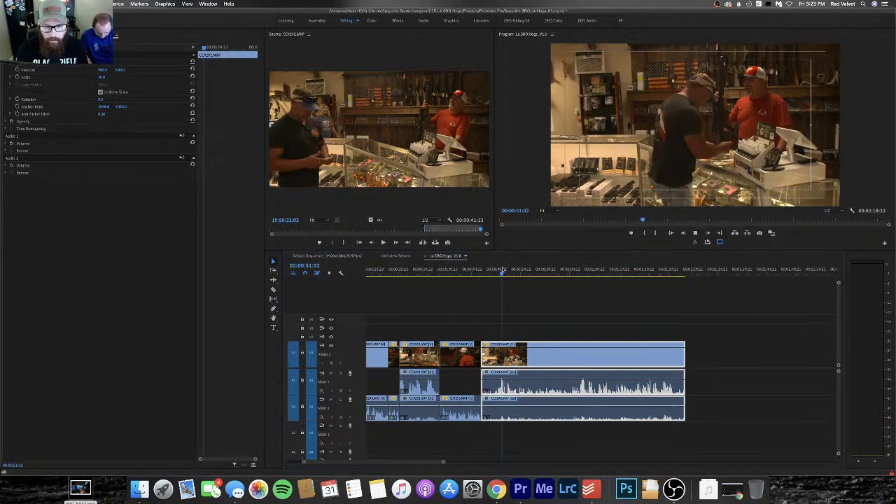
key(space)
key(space)
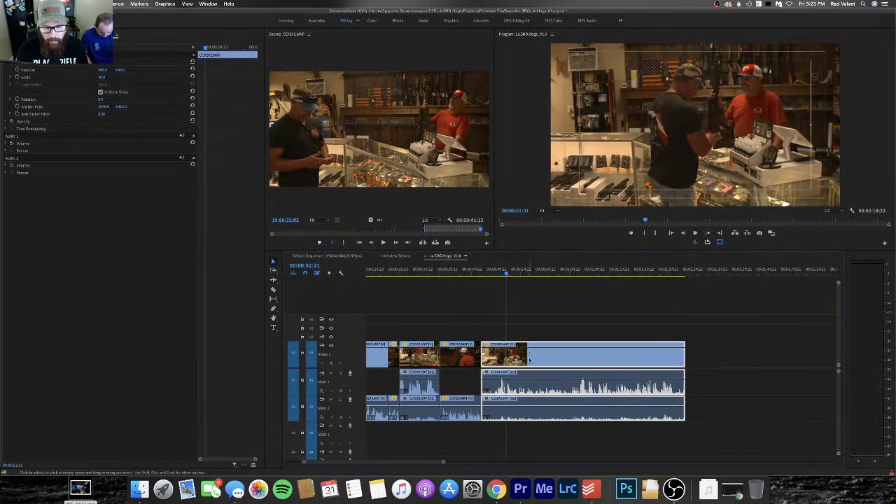
key(super+v)
Solo the first audio track, play further through the second wide counter clip and split it at 00:01:15:21
key(space)
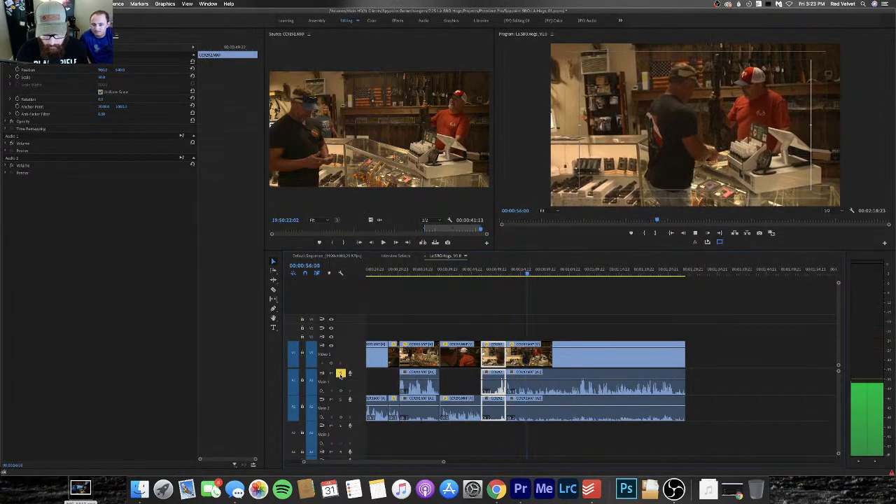
click(340, 374)
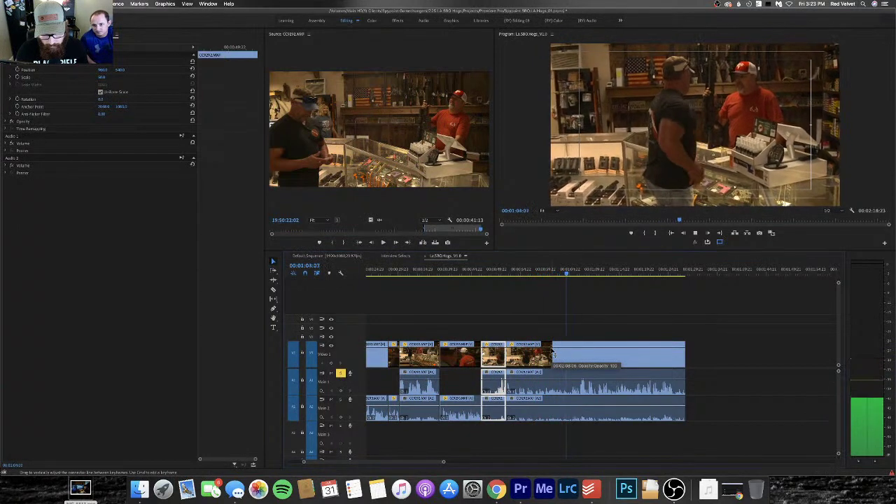
key(space)
click(605, 273)
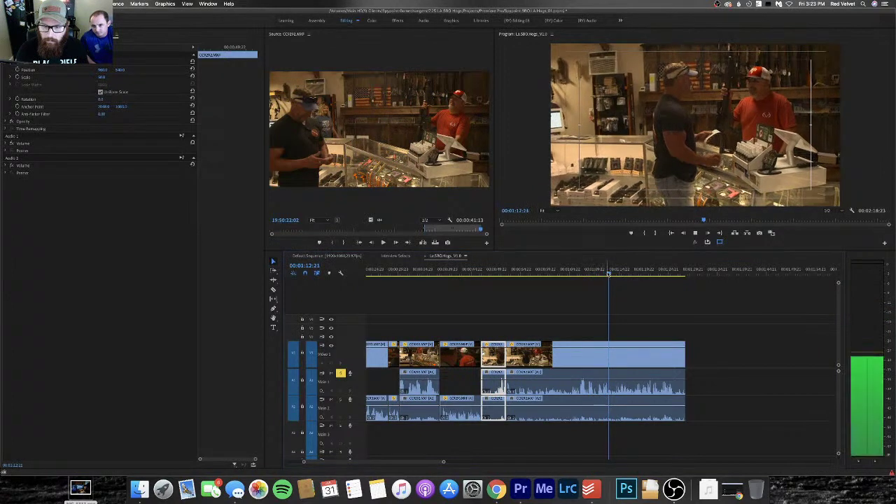
key(space)
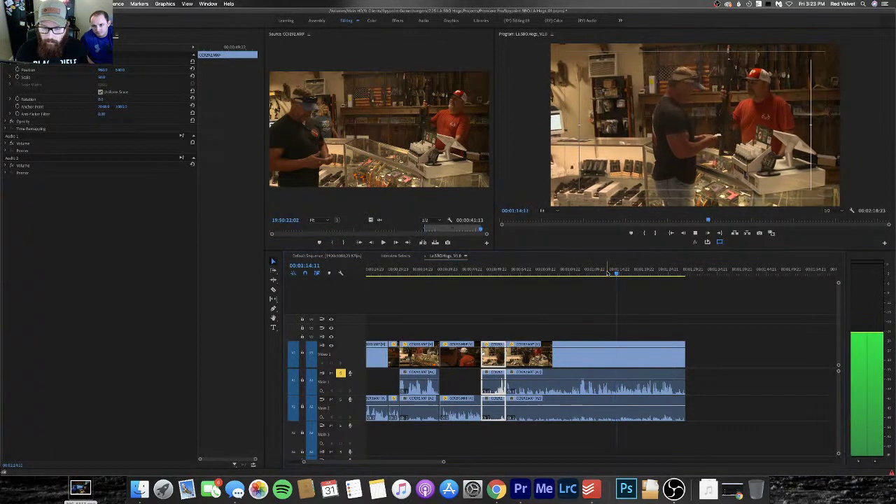
key(space)
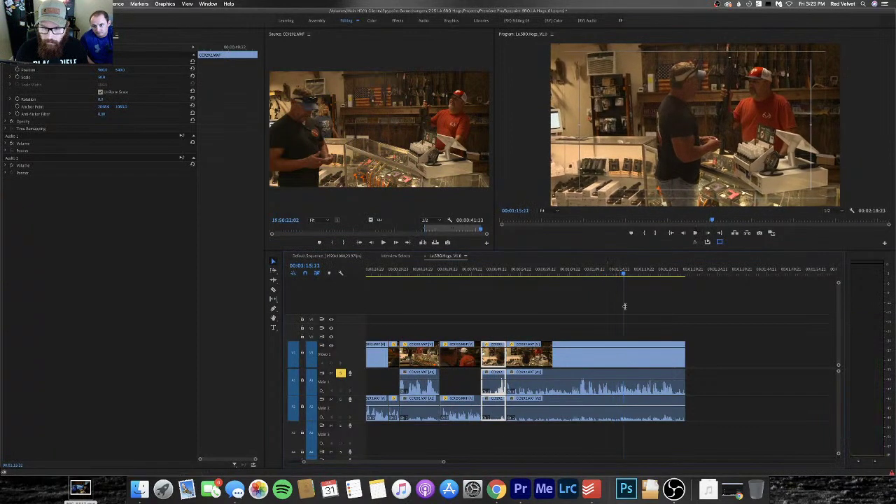
key(super+k)
Cut the section from 00:01:15:21 to 00:01:18:15 out of the second wide counter footage and close the gap with the remaining clip
key(space)
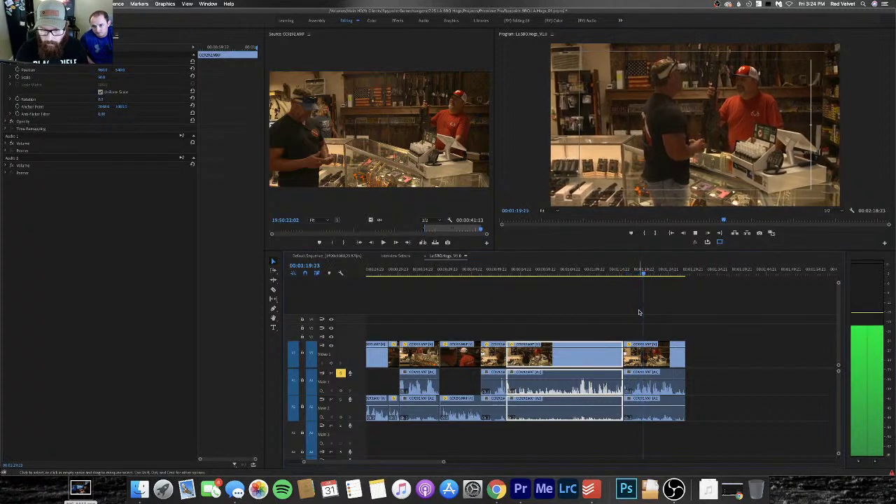
click(635, 278)
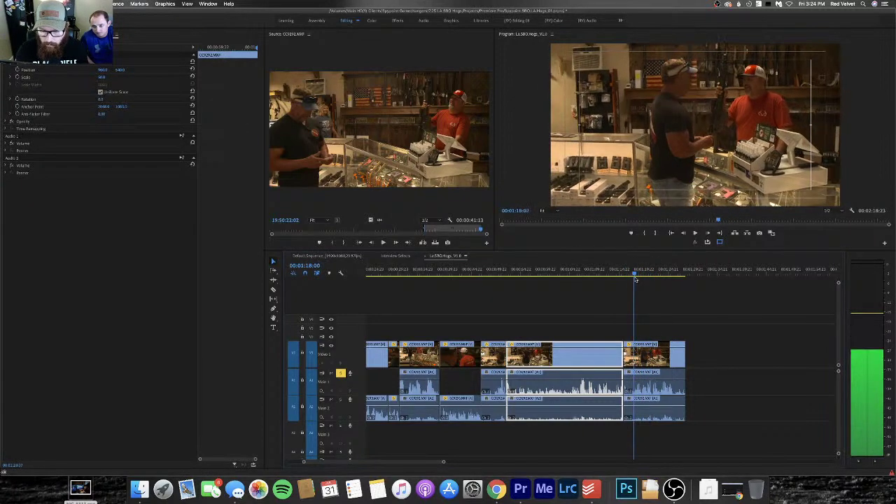
key(space)
key(space)
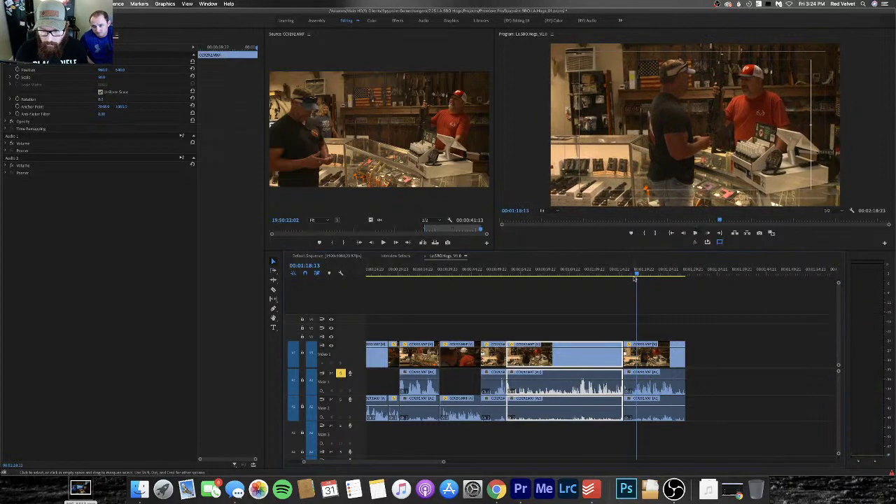
click(651, 354)
key(super+k)
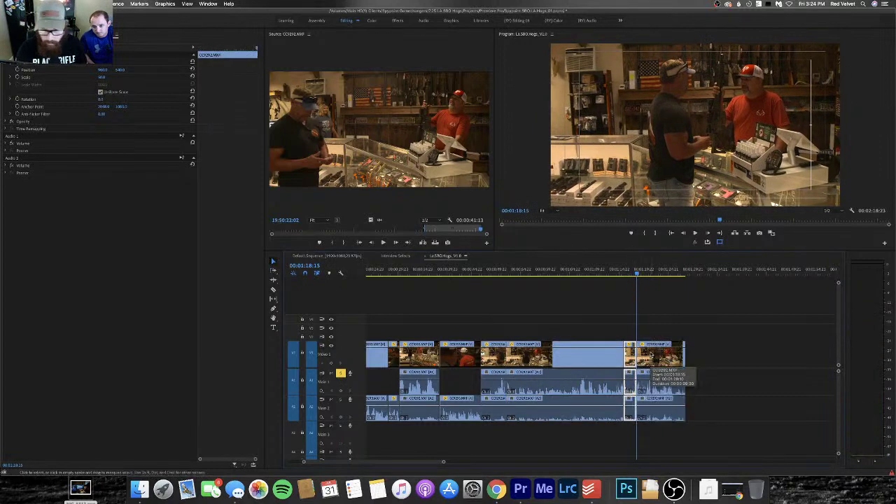
key(Delete)
drag(654, 366, 646, 365)
Solo the second audio track instead of the first while playing the isolated close-up clip at the end of the sequence
key(minus)
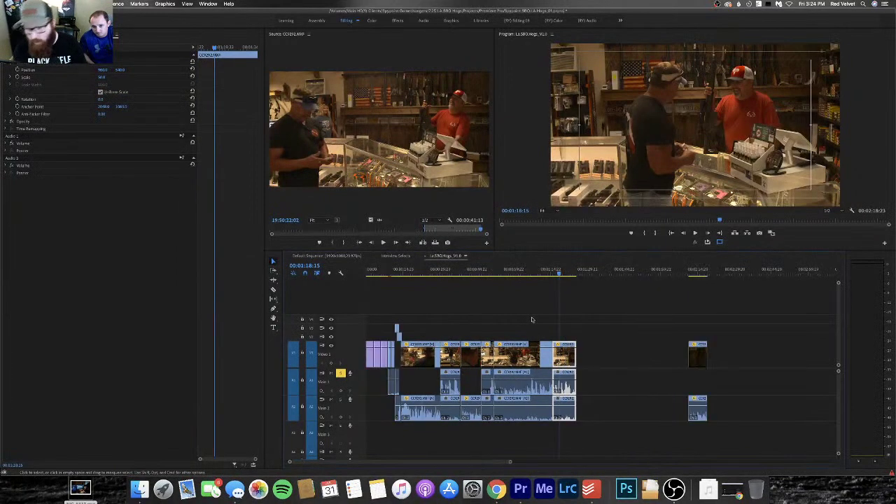
click(690, 273)
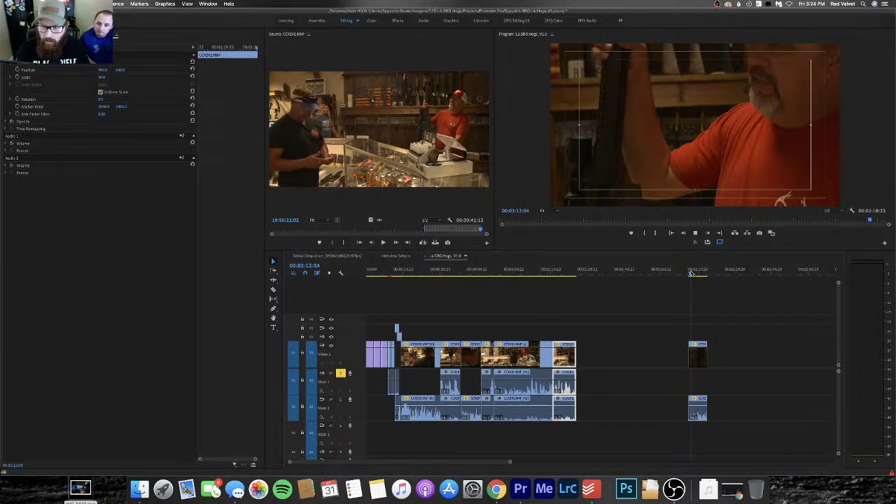
key(space)
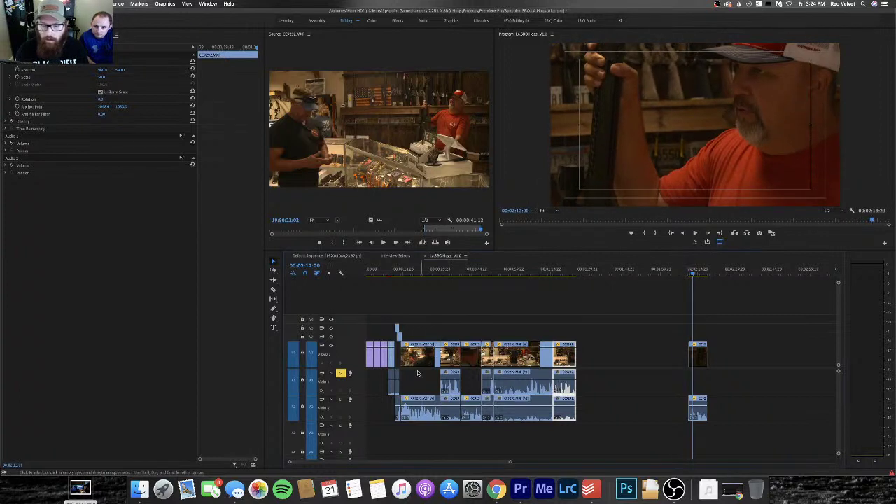
click(341, 400)
key(space)
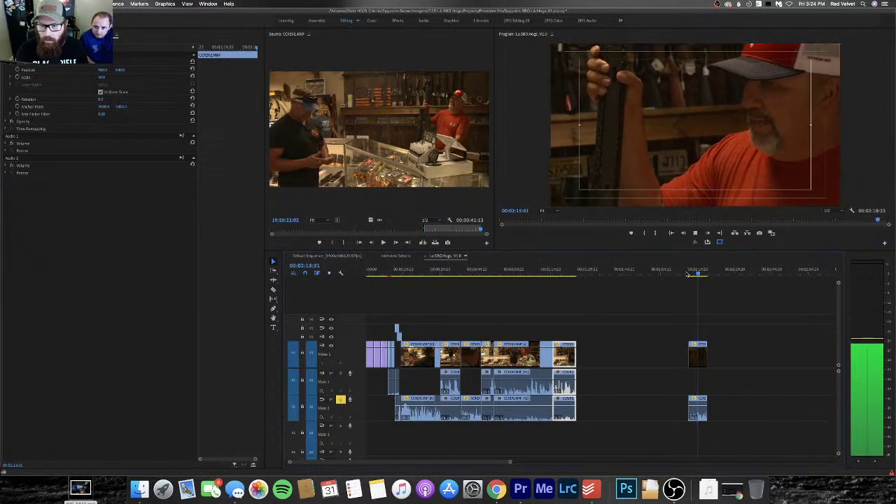
Review the isolated close-up clip from its start at about 00:02:11:10 through to 00:02:18:20
click(686, 273)
key(space)
key(=)
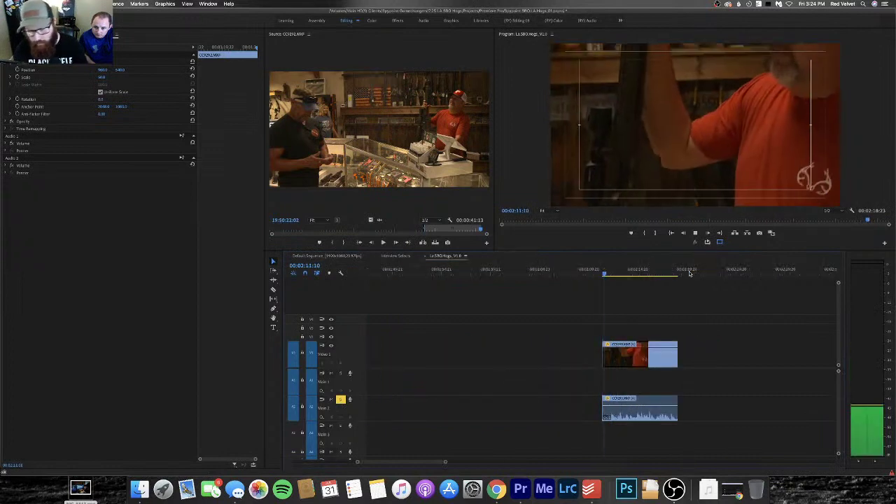
key(minus)
key(minus)
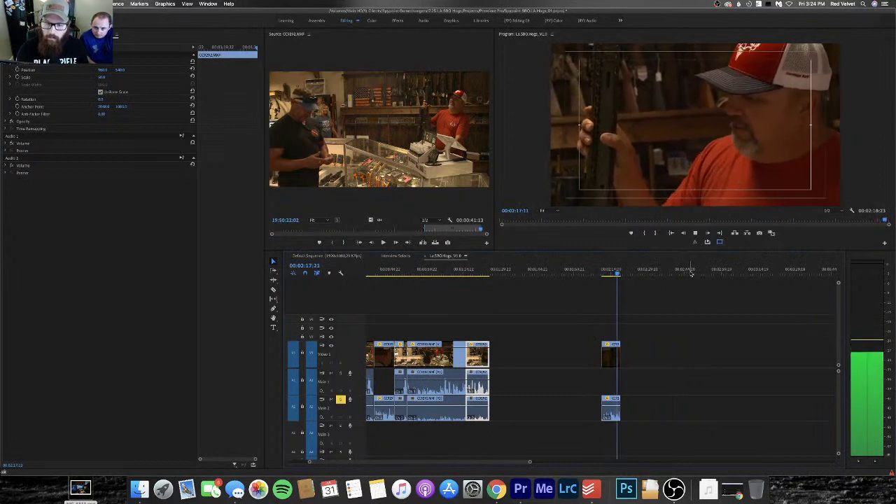
key(space)
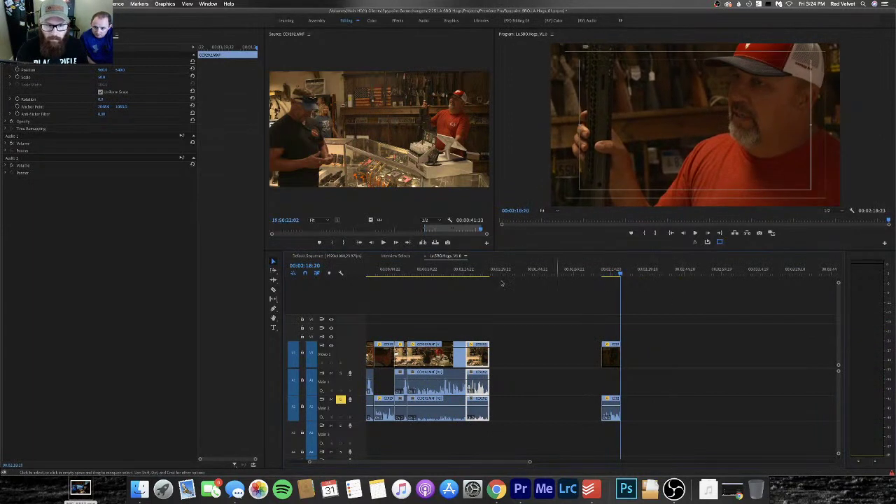
Replay the earlier close-up clip in the gun-shop conversation from about 00:00:44:04
click(387, 271)
key(space)
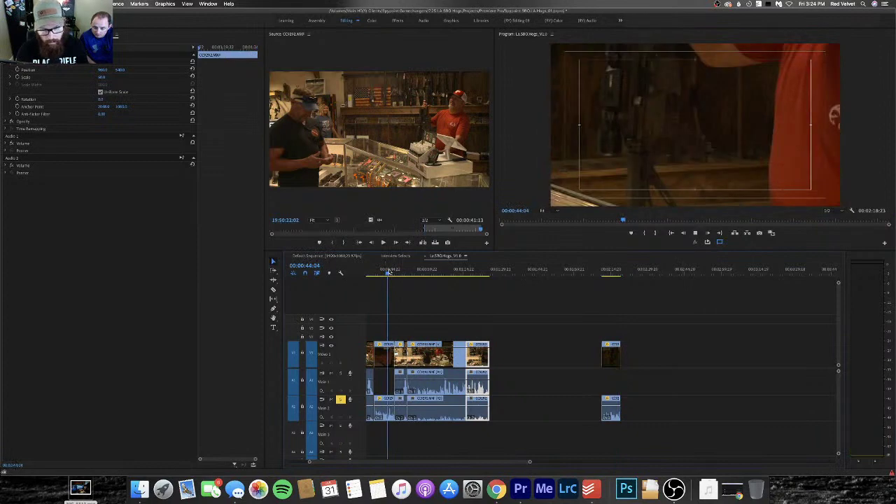
Insert the stray clip from beyond the end of the edit into the sequence at 00:00:46:19
key(equal)
key(equal)
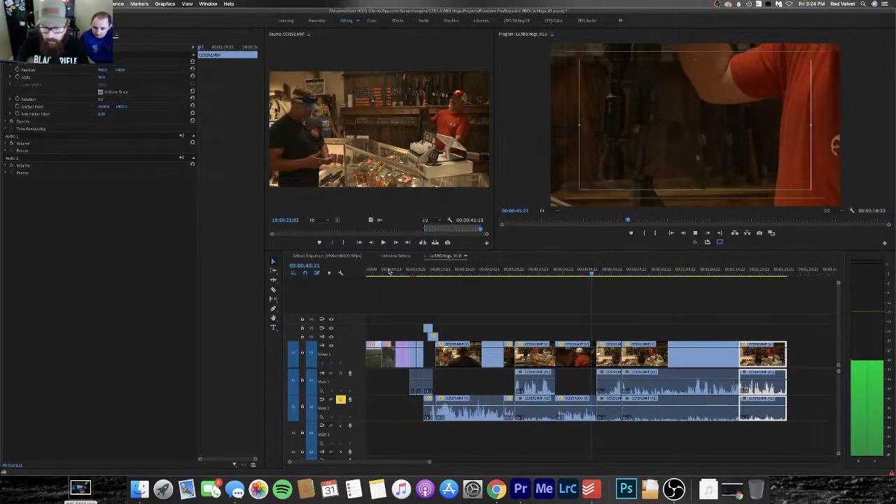
key(minus)
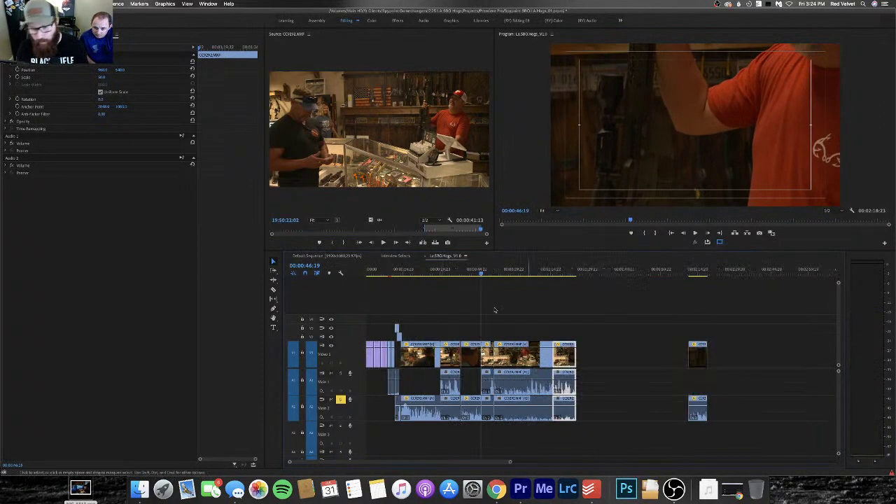
drag(697, 356, 513, 366)
key(equal)
key(equal)
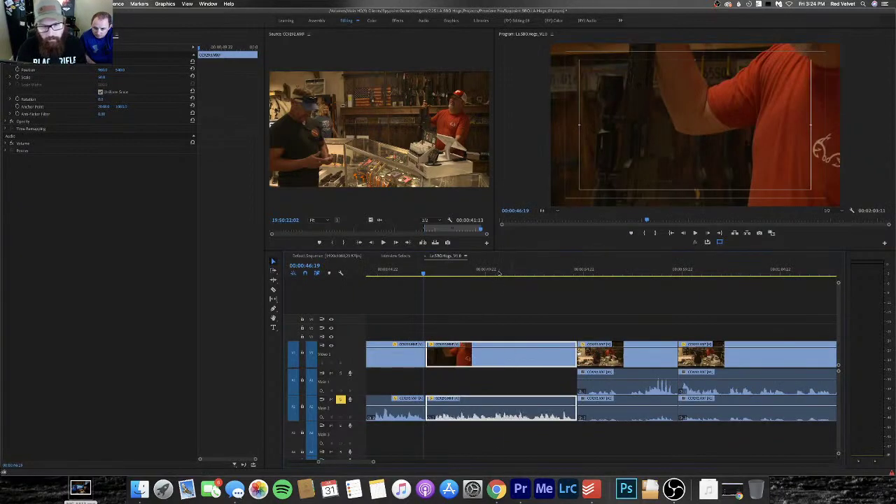
Play through the counter scene and ripple-trim the start of the long two-man counter shot up to 00:01:13:02
key(space)
key(minus)
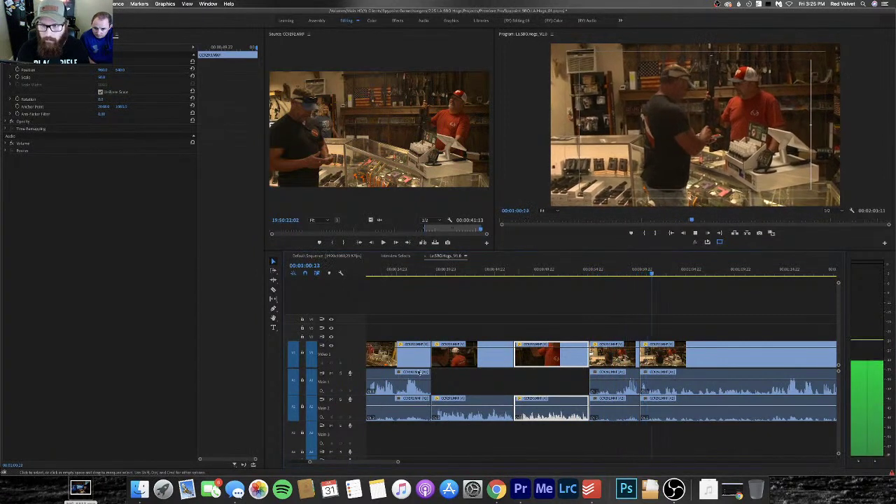
key(minus)
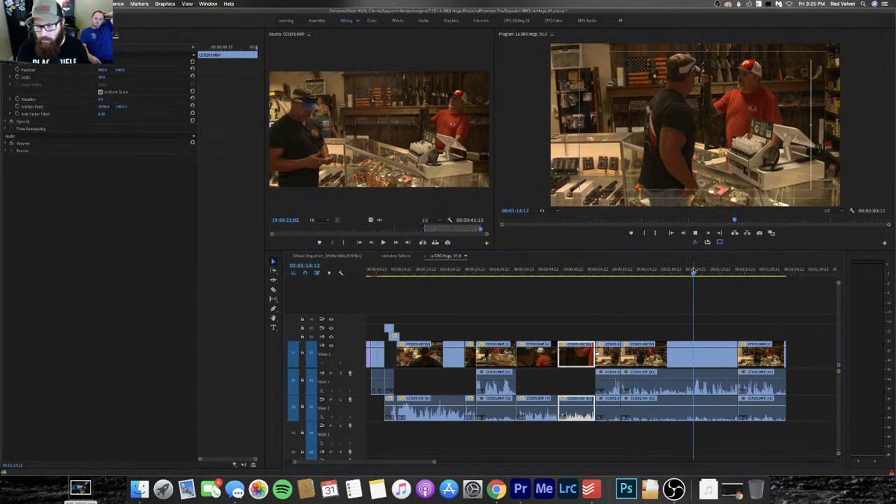
click(686, 275)
click(686, 279)
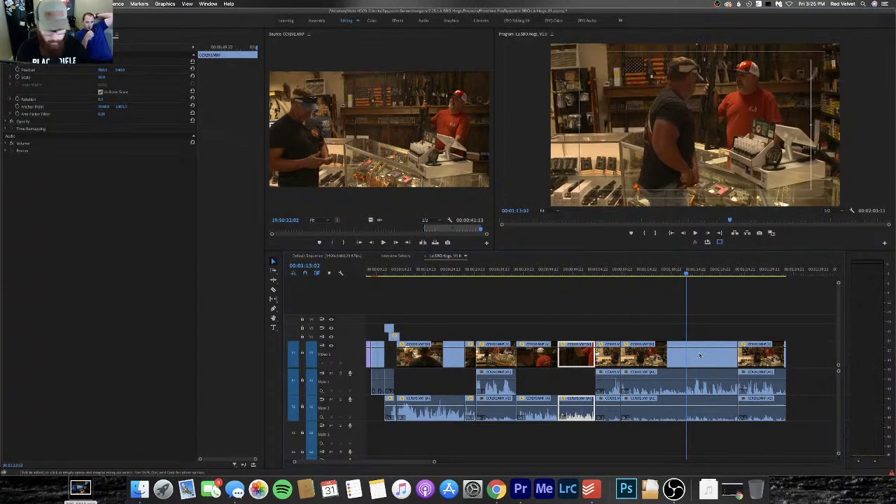
key(Delete)
Solo audio track A1 instead of A2, play the trimmed counter shot and ripple-trim it further
click(340, 373)
key(space)
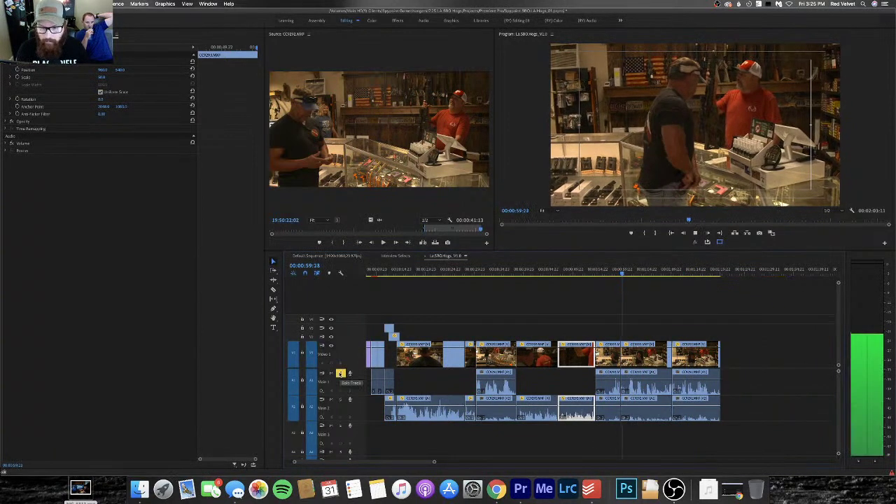
key(w)
End the edit at 00:01:05:13, removing the rest of the counter shot and the final clip after it
key(space)
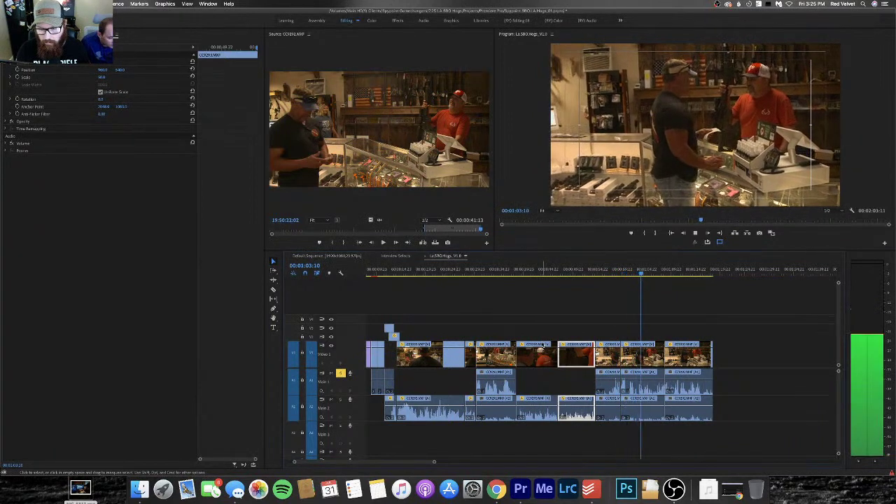
key(space)
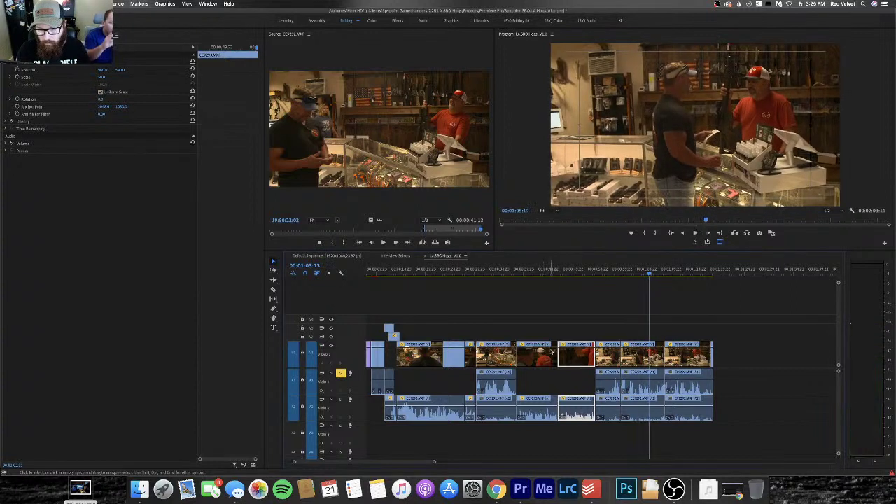
drag(767, 413, 657, 352)
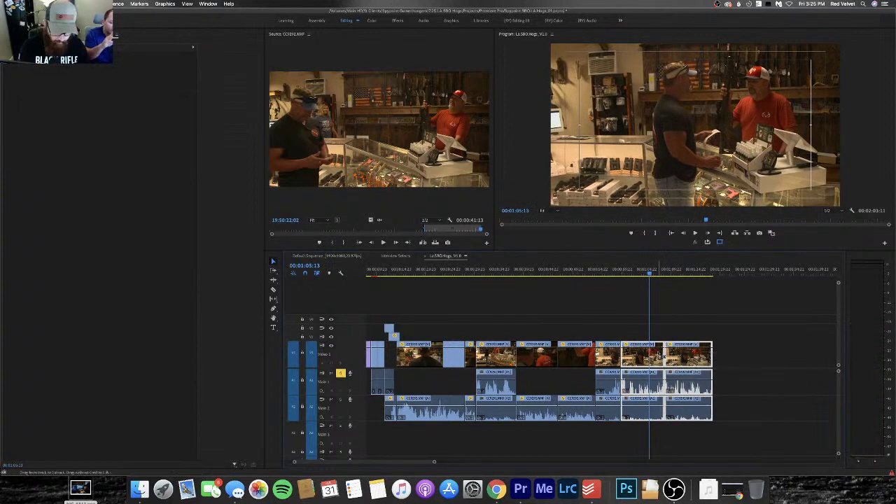
drag(743, 412, 662, 354)
key(Delete)
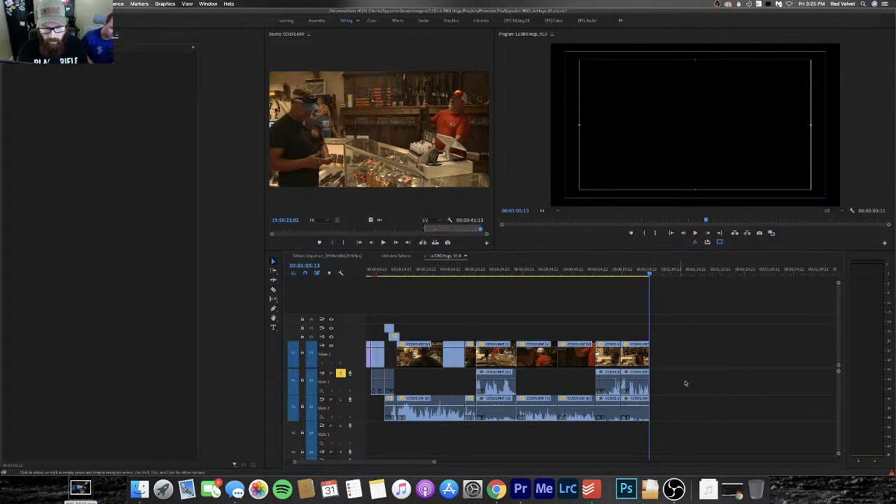
Play the sequence from the door shot at 00:00:12:08 and turn off solo on audio track A1
click(390, 273)
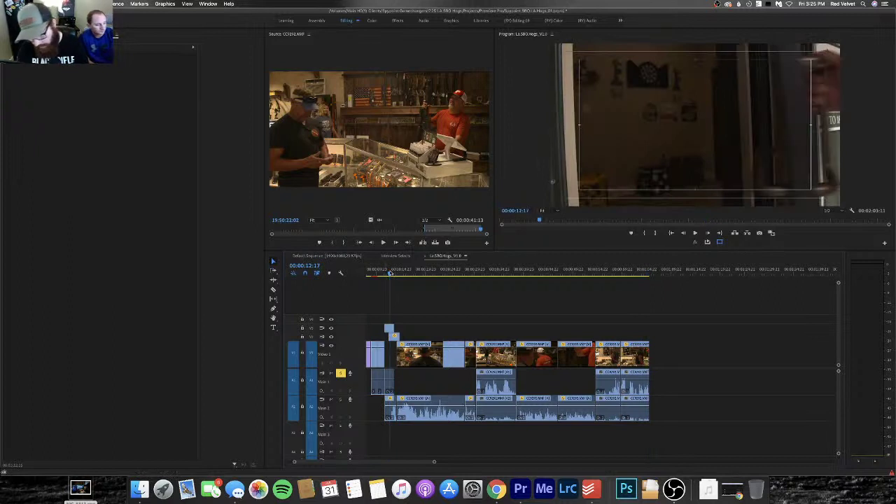
key(=)
key(=)
key(=)
key(=)
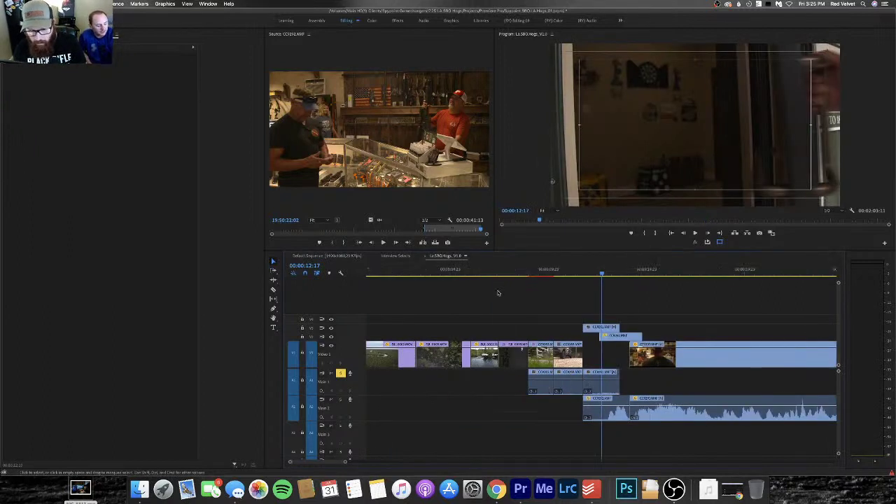
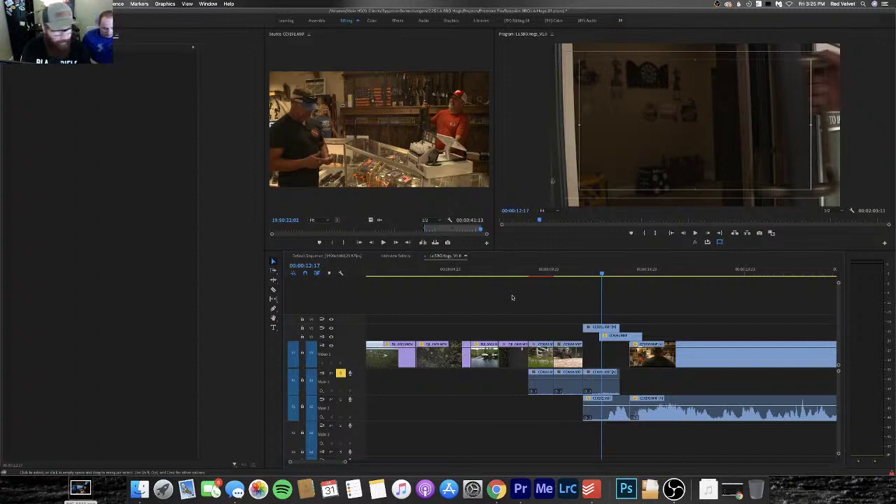
click(594, 272)
key(space)
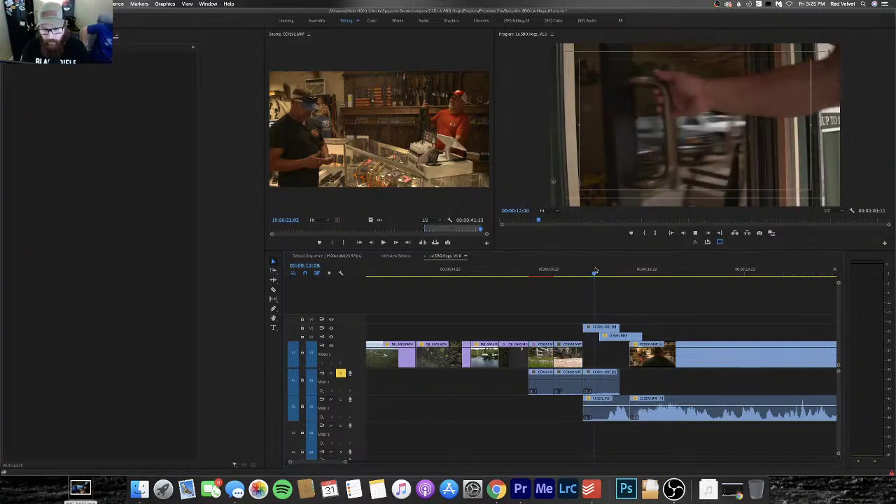
key(minus)
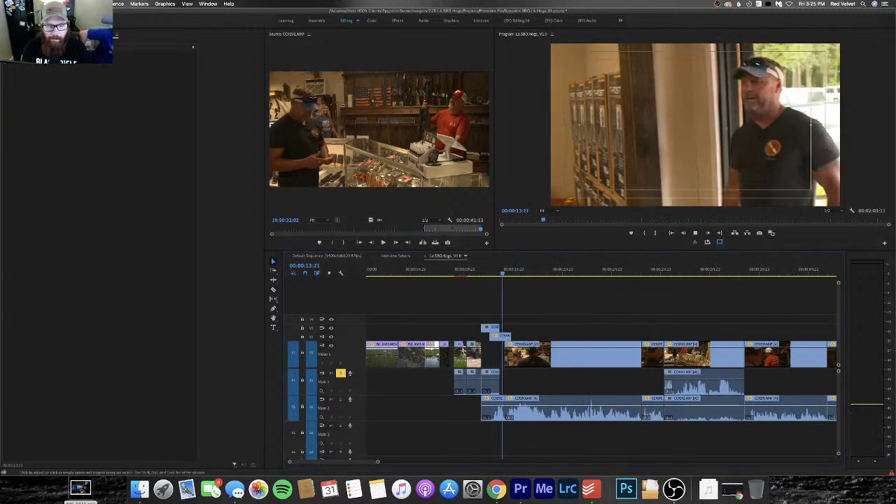
click(341, 373)
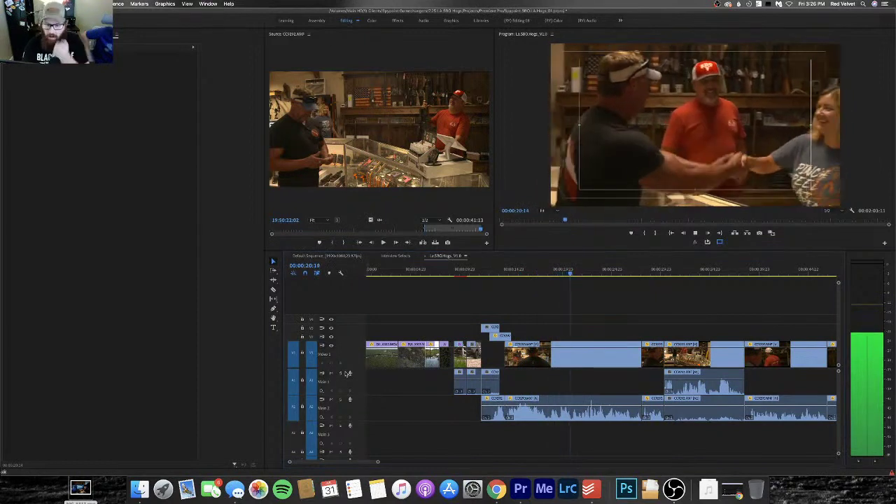
Delete the A2 audio of the wide counter shot near 00:00:30 and move its A1 audio down to A2
key(minus)
key(equal)
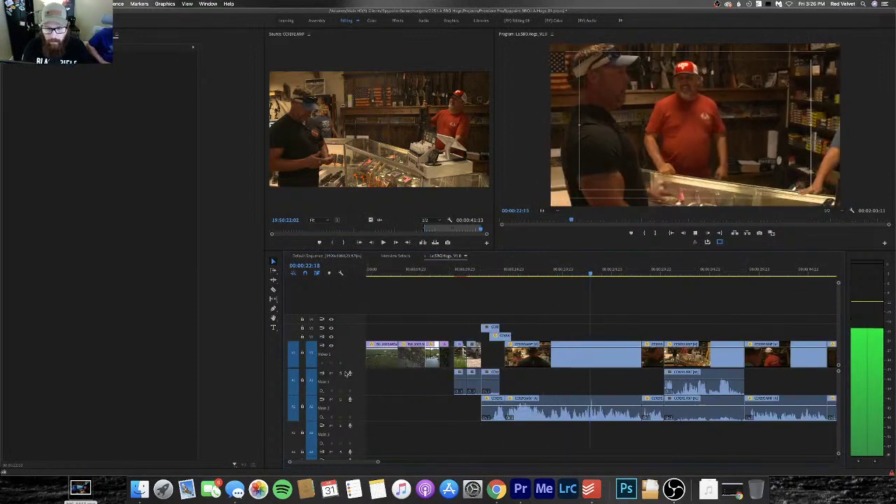
click(708, 414)
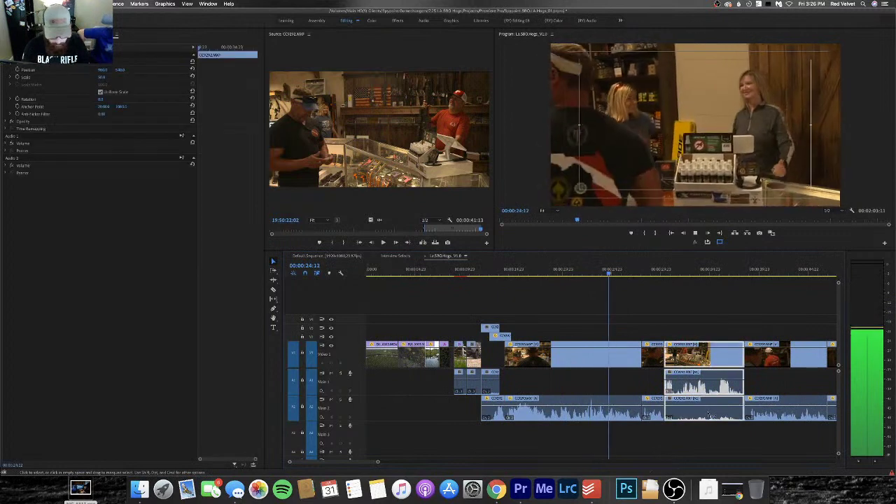
alt+click(706, 415)
key(Delete)
drag(704, 395, 703, 400)
Delete the A2 audio of the last two counter clips and move their A1 audio down to A2
key(minus)
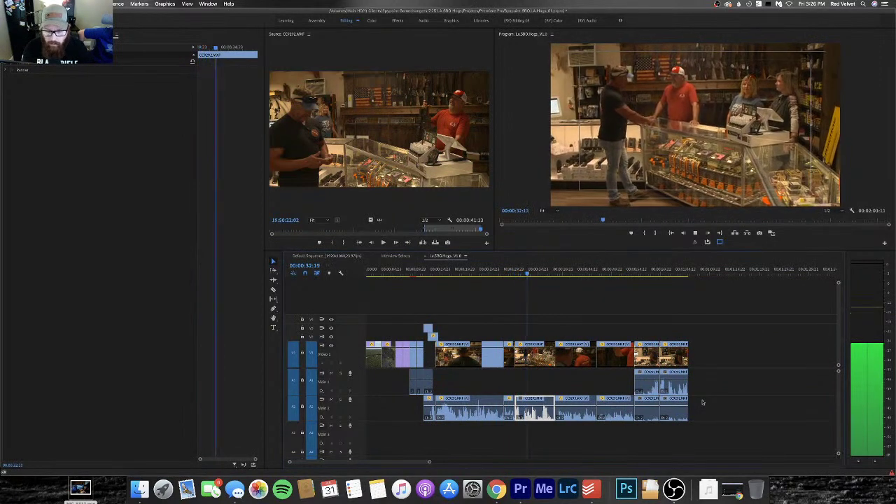
drag(702, 402, 650, 418)
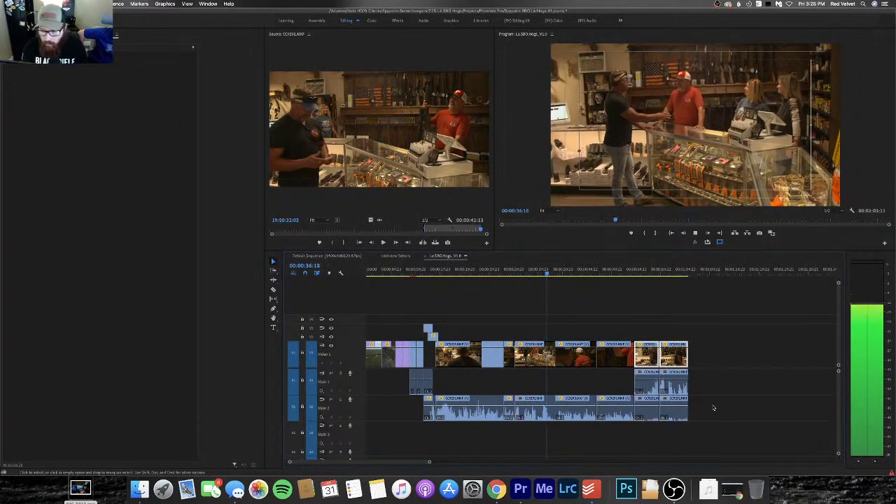
drag(713, 405, 651, 417)
key(Delete)
drag(744, 368, 646, 397)
key(Delete)
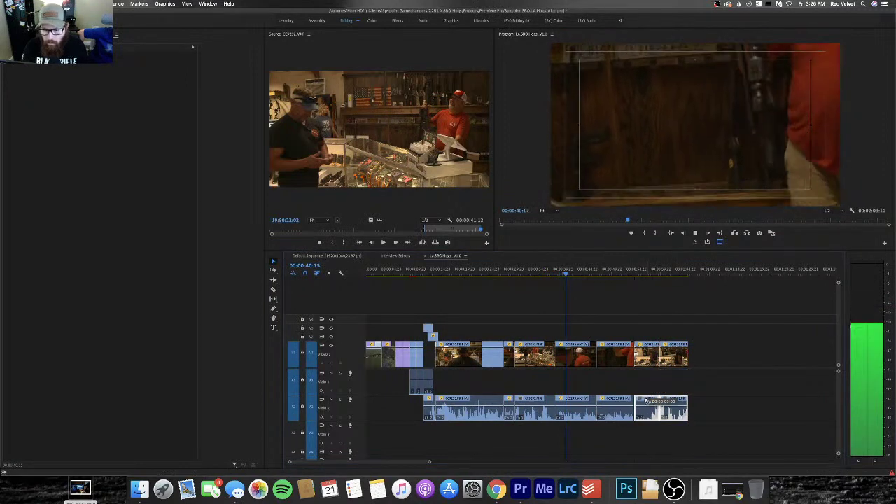
Lower the audio gain of the red-shirt close-up following the wide counter shot by setting an absolute gain value
key(=)
key(=)
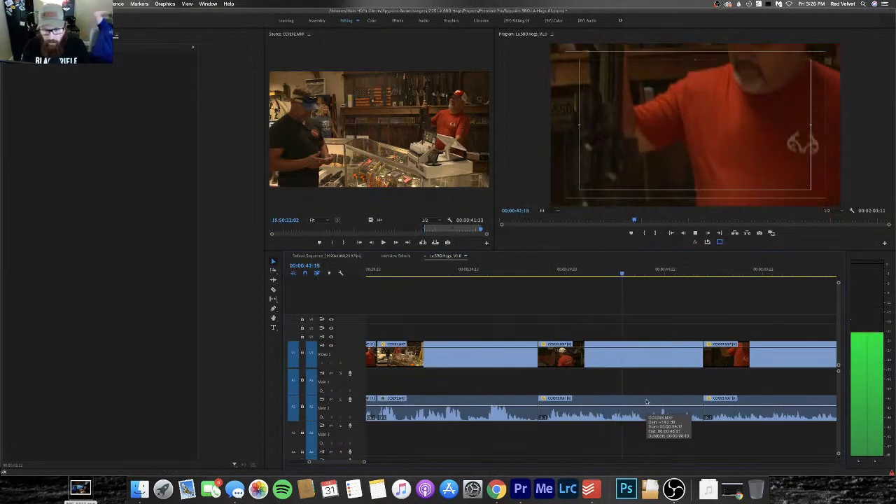
click(630, 418)
text(g)
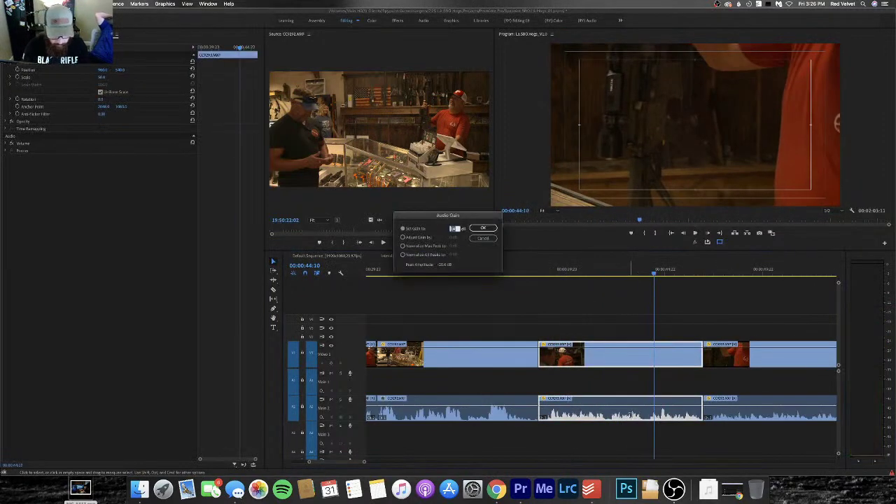
text(-9)
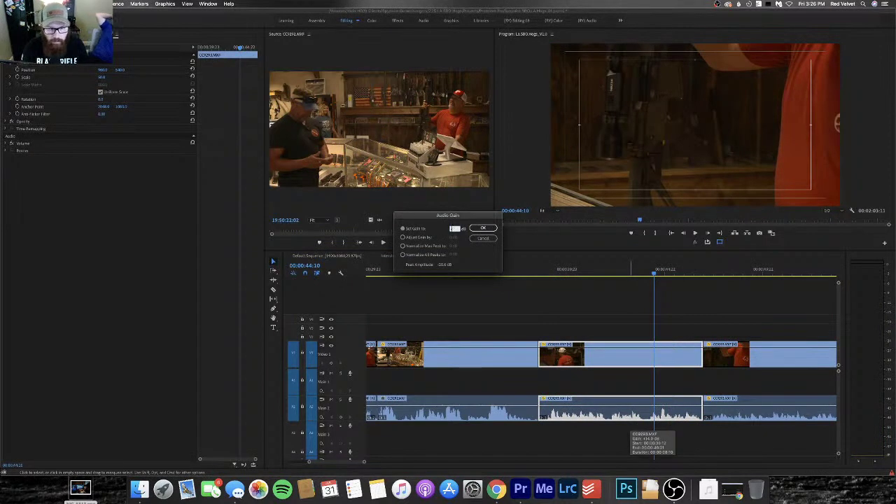
key(Return)
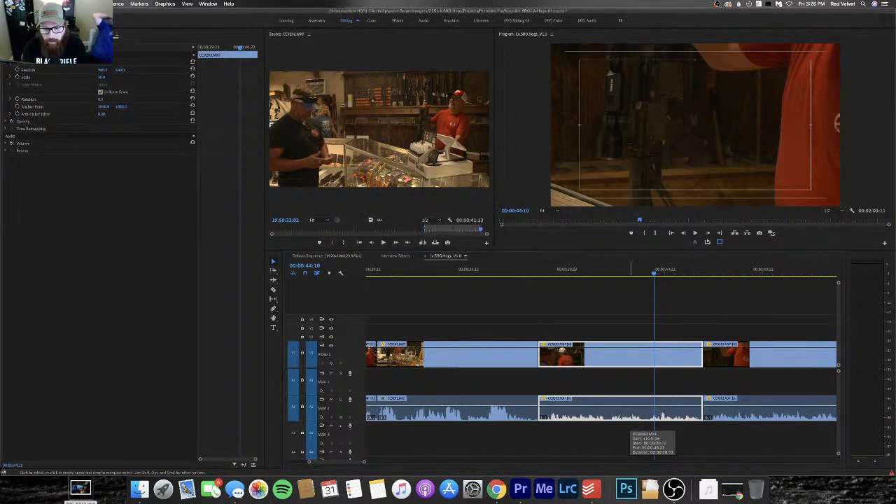
key(g)
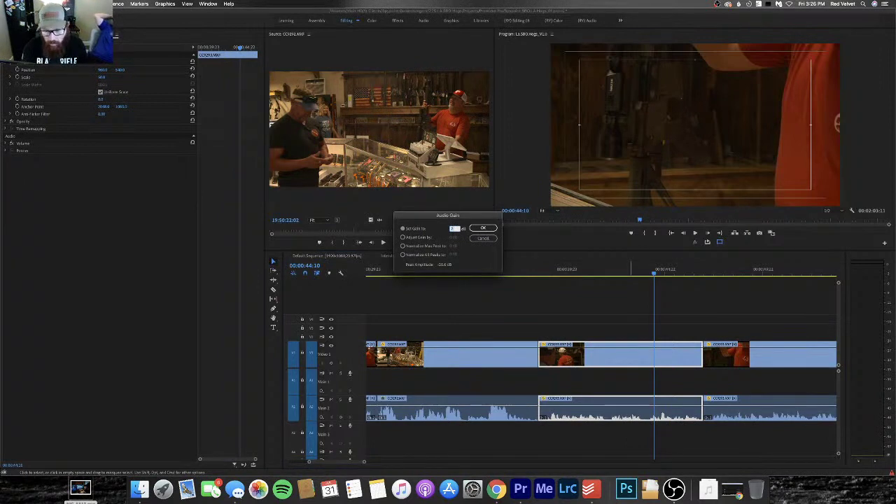
key(Return)
Raise the red-shirt close-up's audio level again with a relative gain adjustment
key(g)
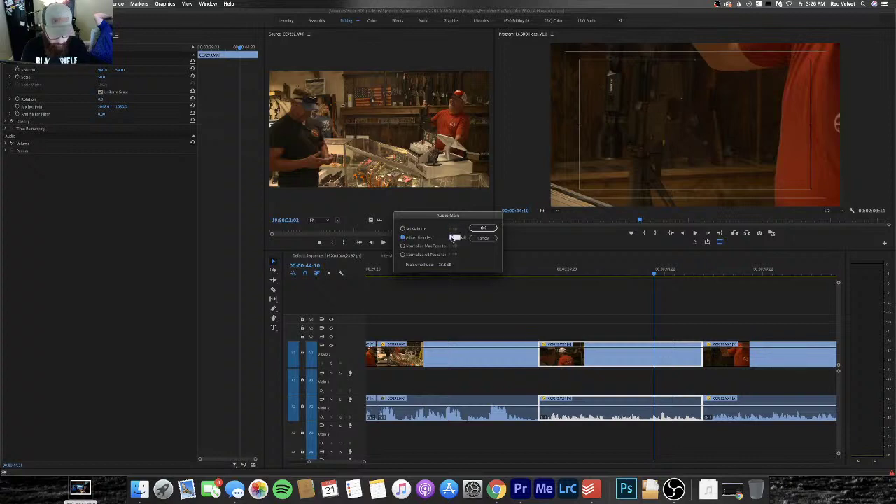
key(Return)
key(g)
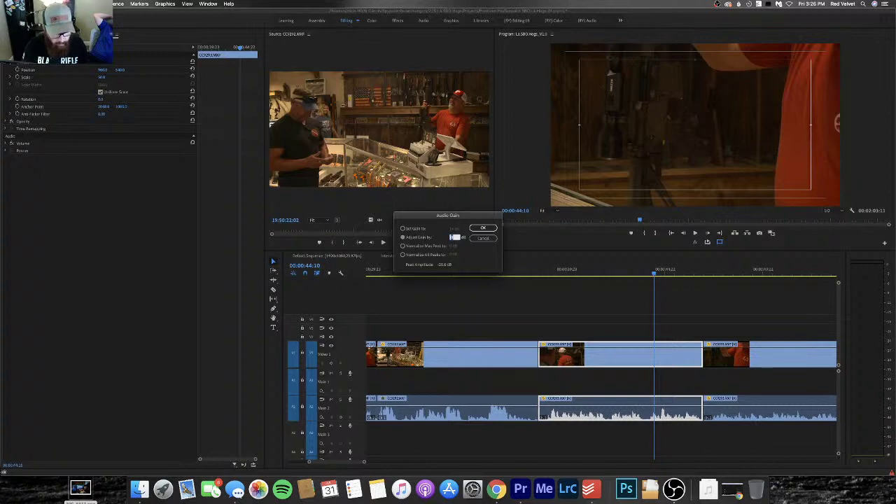
key(Return)
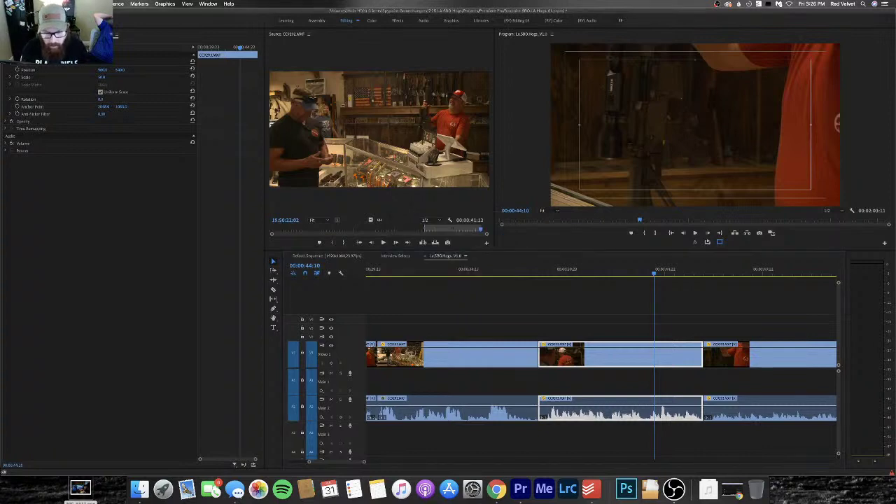
Play the sequence from 00:00:34:04 to check the audio transition into the adjusted close-up
click(515, 271)
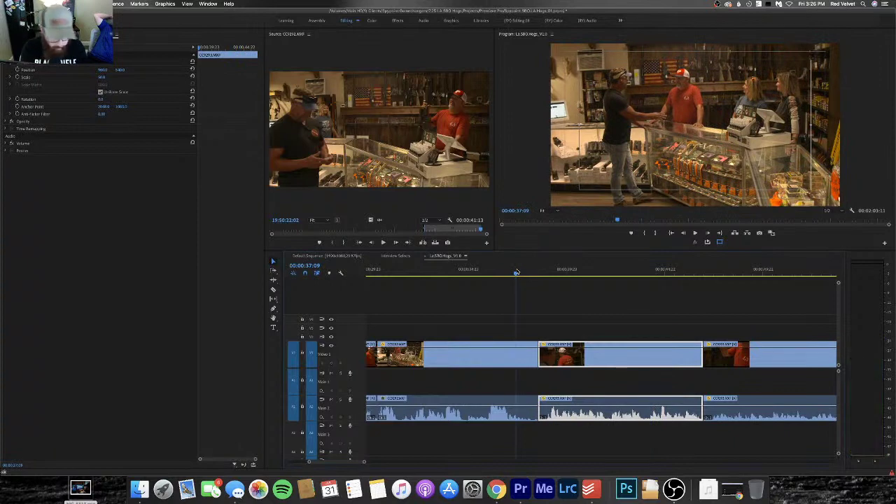
key(minus)
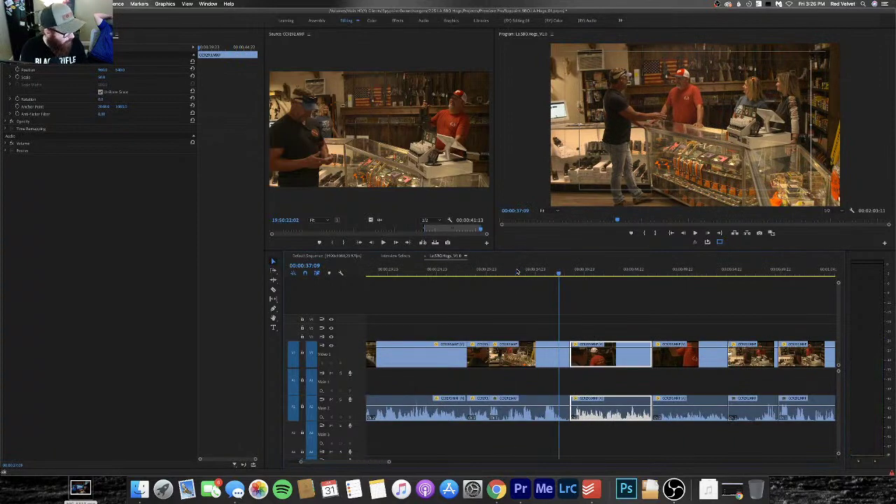
click(526, 269)
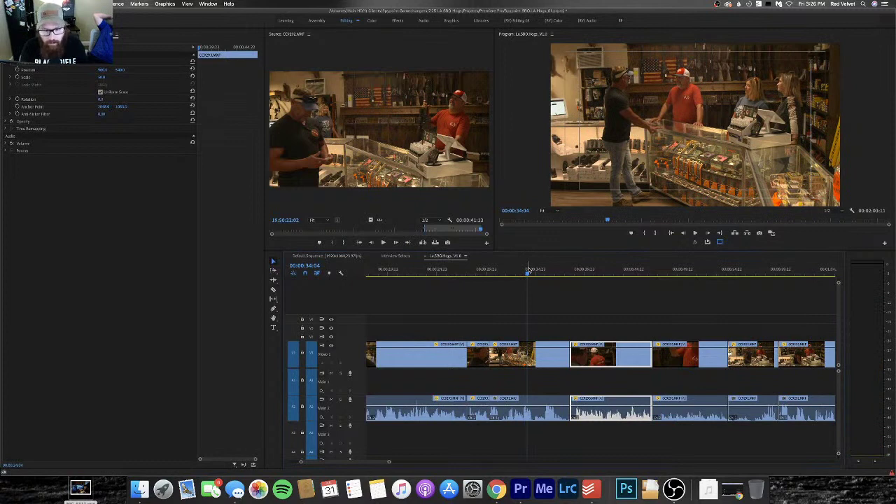
key(minus)
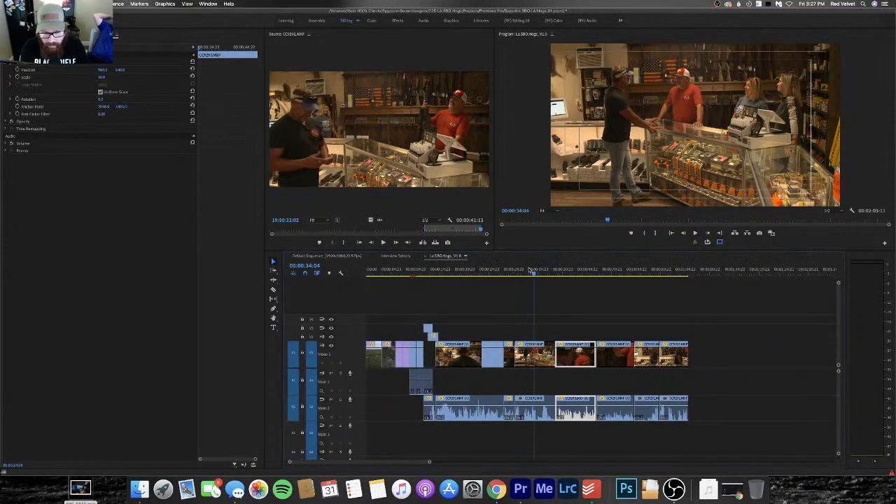
key(space)
key(equal)
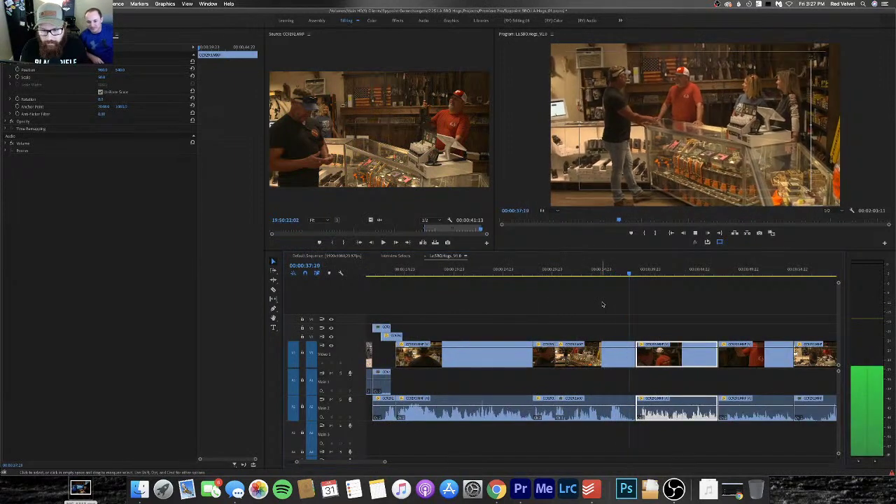
Raise the audio level of the second red-shirt close-up with a relative gain adjustment and play through it
key(space)
key(minus)
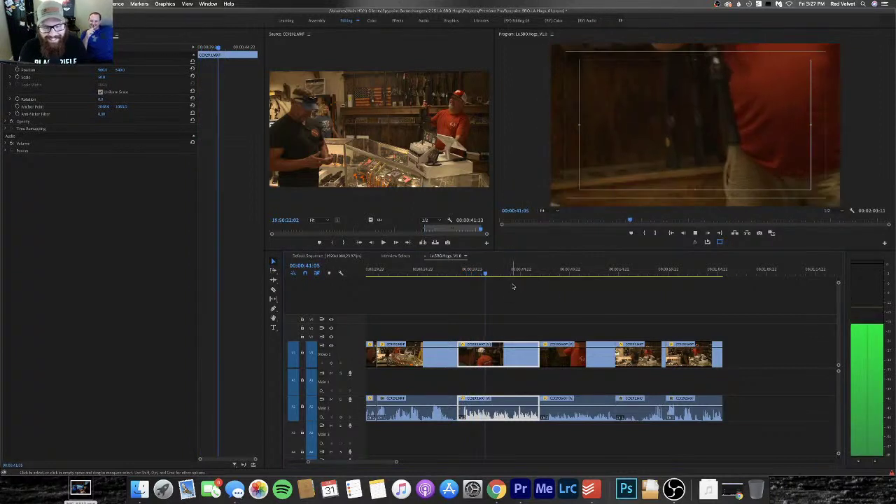
click(578, 416)
key(g)
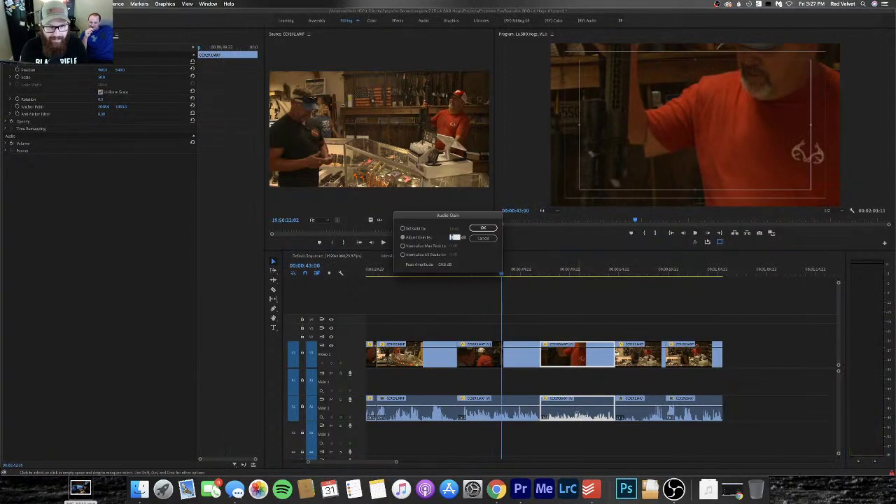
key(Return)
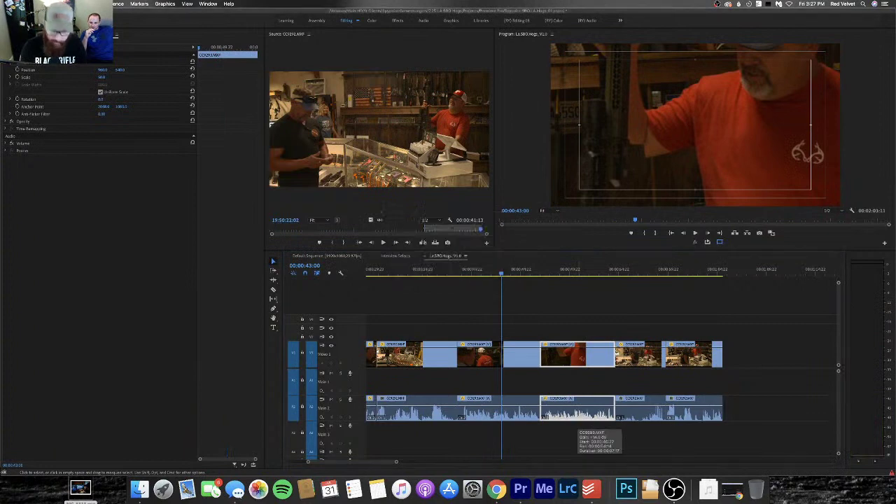
key(space)
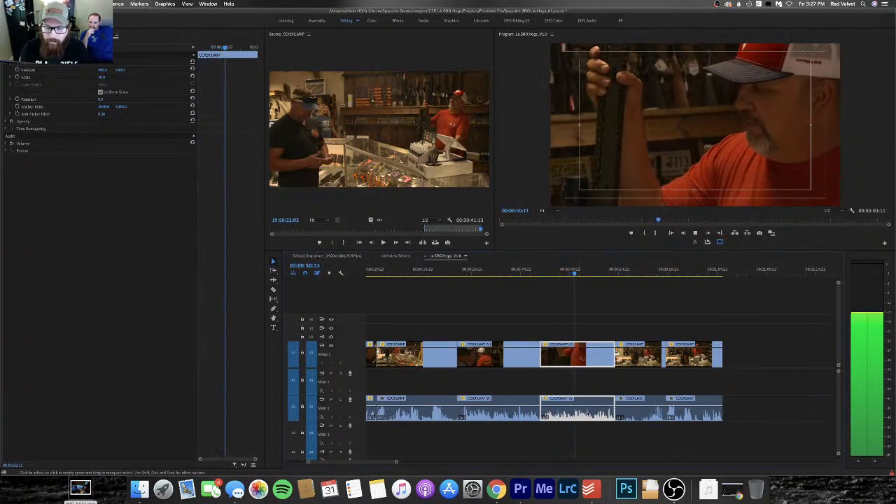
Split the audio of the wide counter clip following the close-ups at 00:00:57:01
click(637, 409)
click(638, 271)
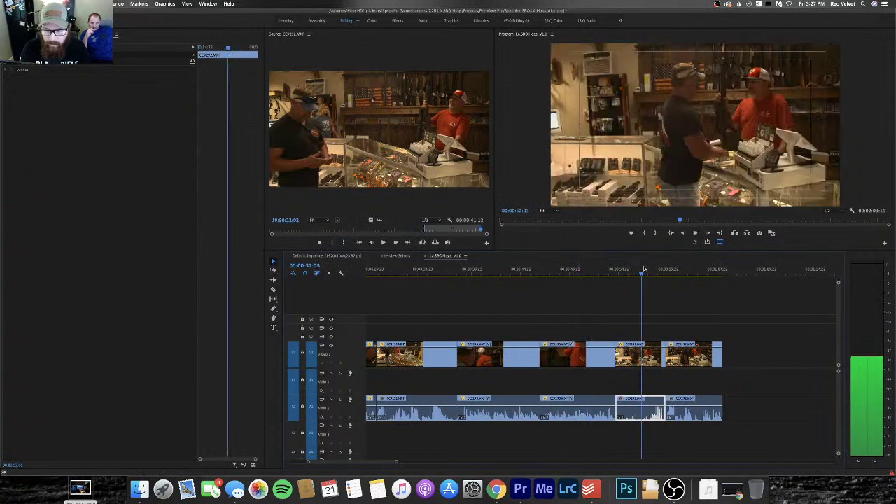
key(super+k)
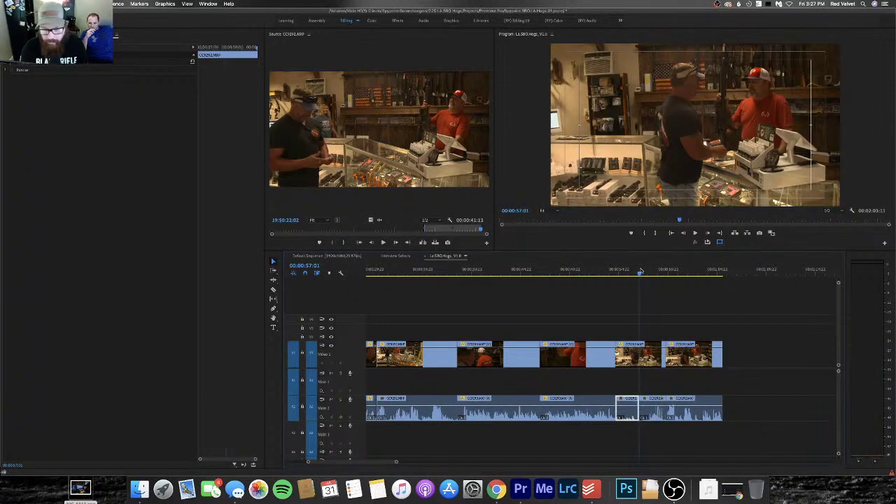
Raise the gain of the counter audio piece before the split using absolute gain values and play across the split
key(g)
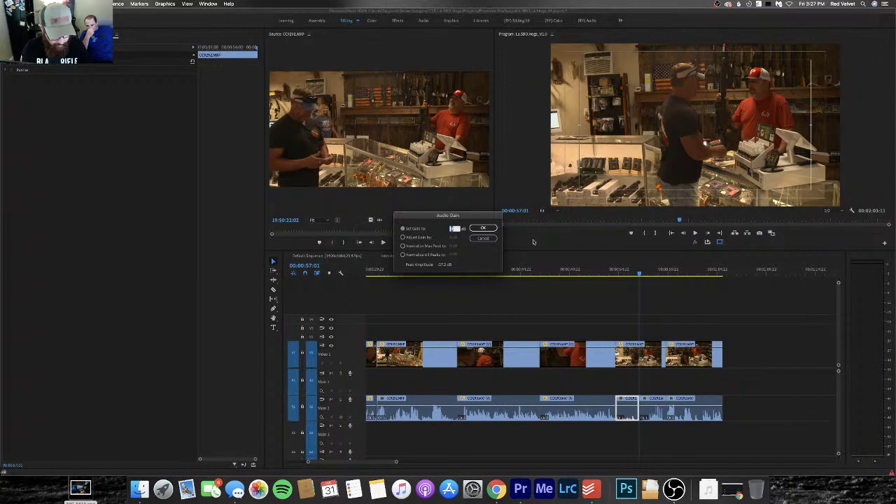
key(Return)
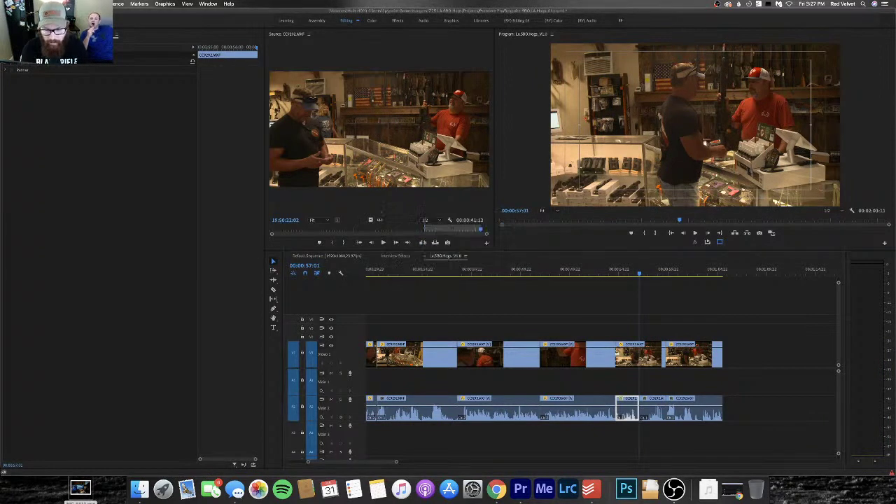
key(g)
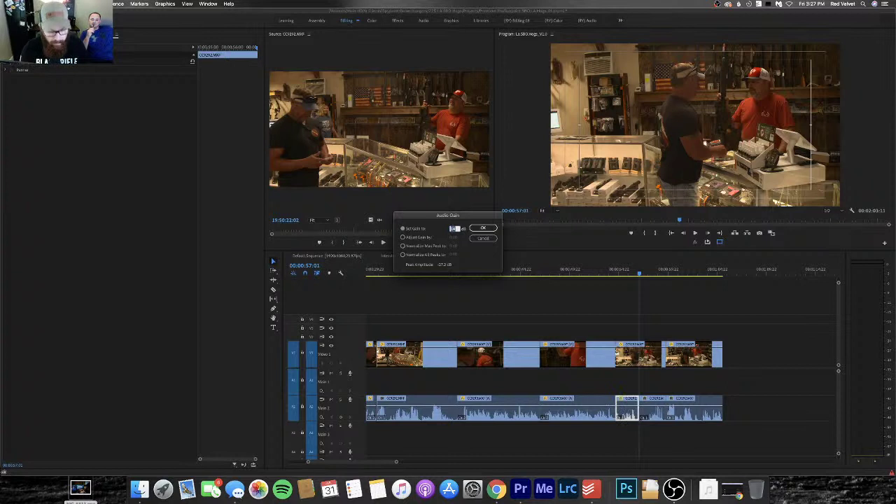
key(Return)
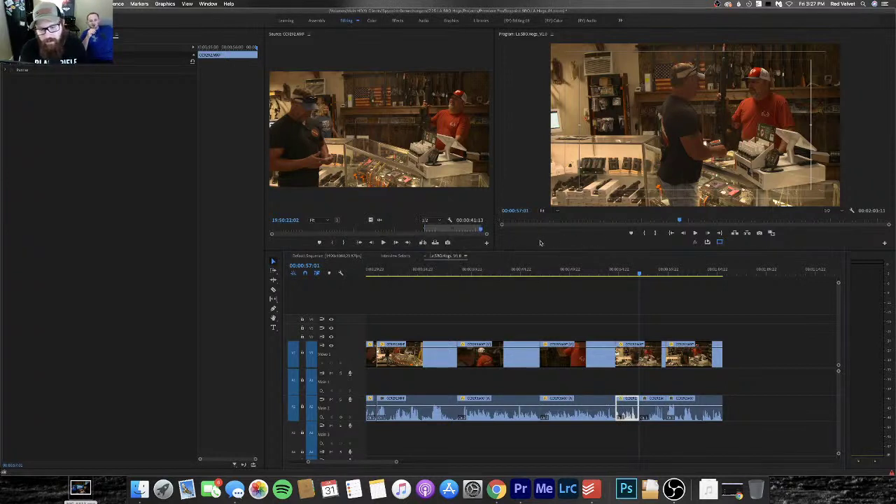
click(591, 271)
key(space)
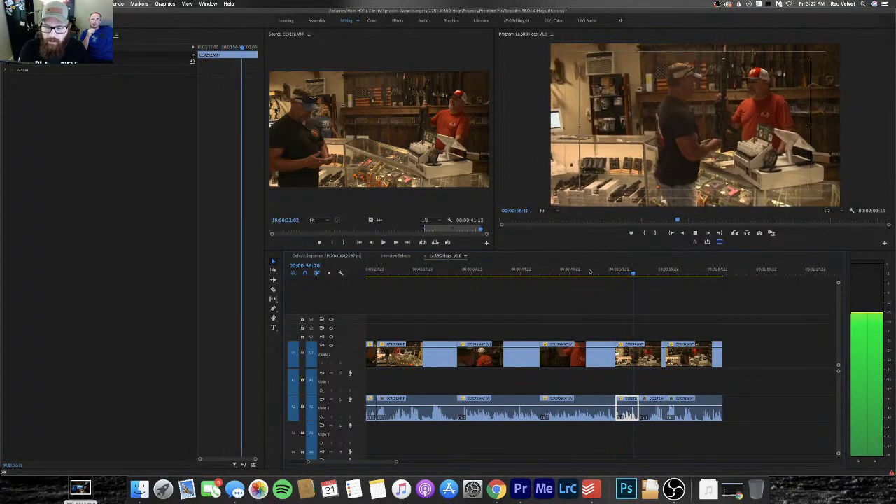
key(space)
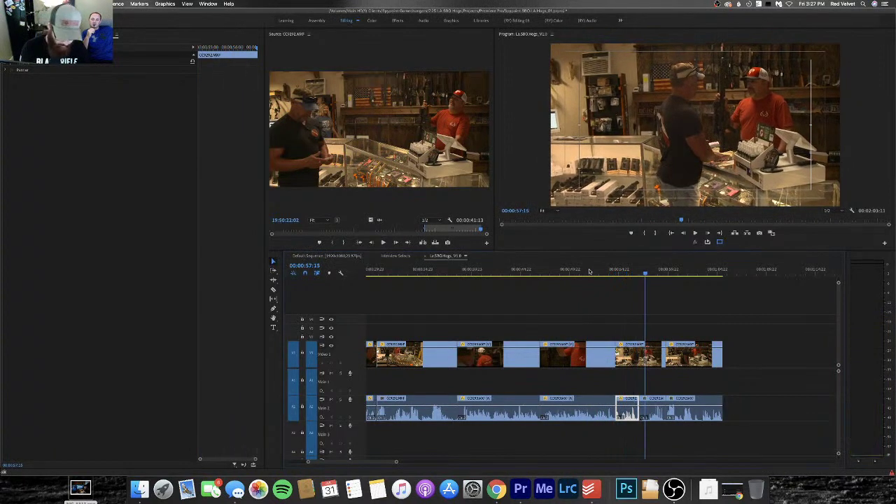
Roll the counter clip's audio split about one second later and raise the extended first piece's gain once more with an absolute value
key(=)
key(=)
key(=)
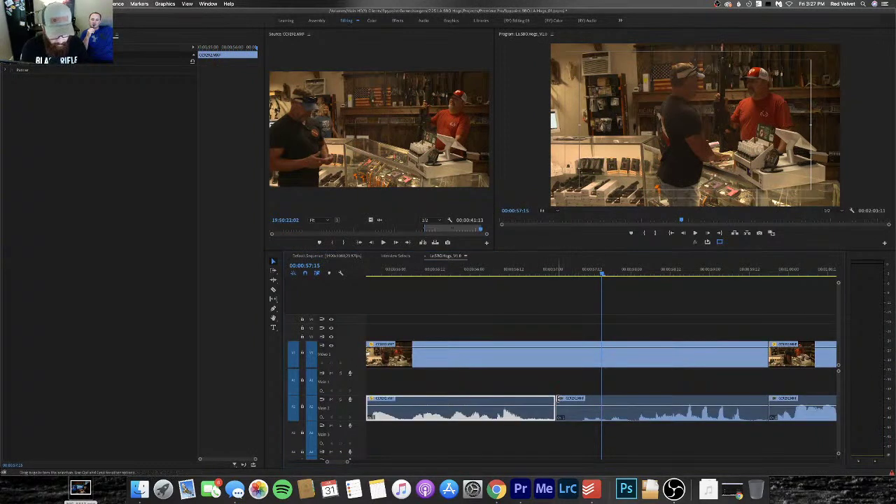
drag(554, 397, 637, 397)
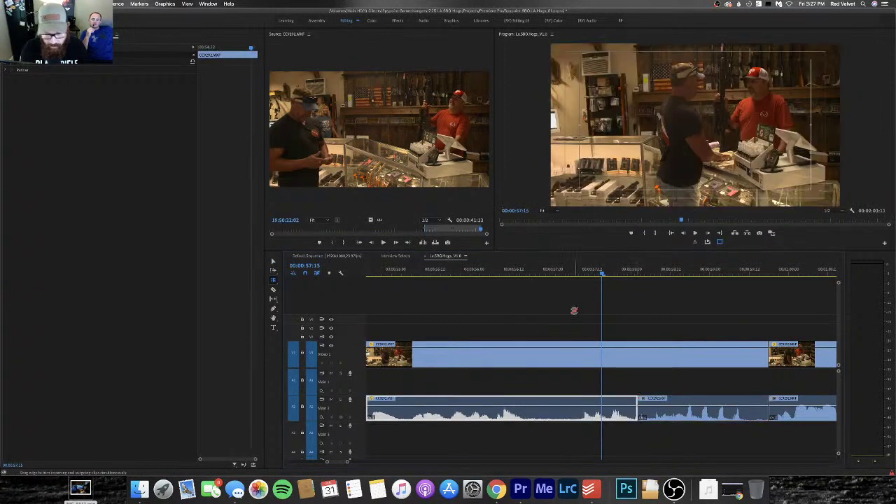
key(g)
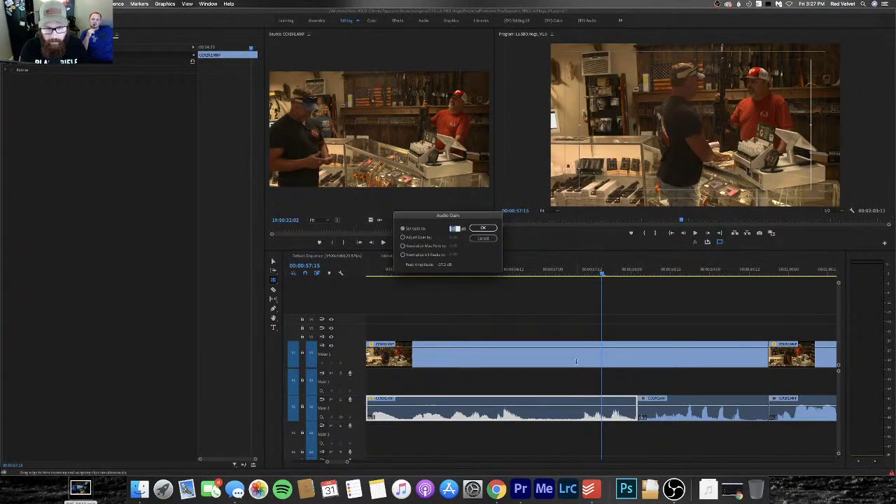
key(Return)
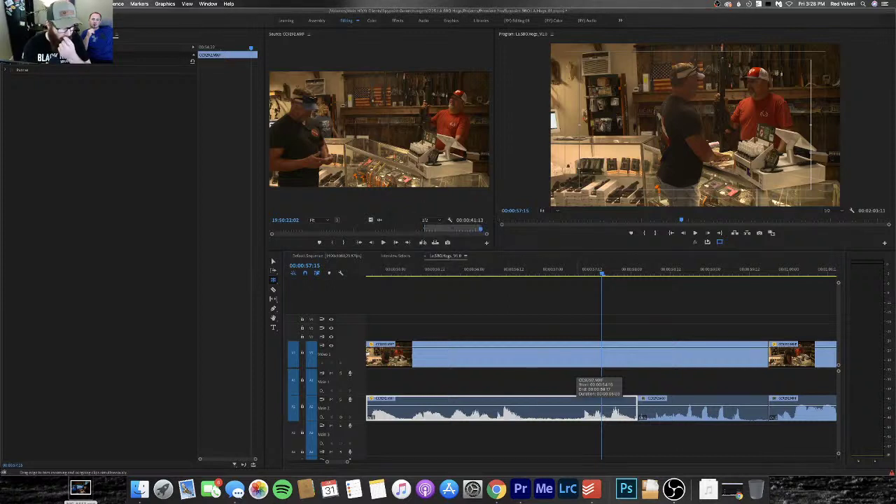
Play from 00:00:54:04 into the final counter clip to check the audio levels
key(minus)
key(minus)
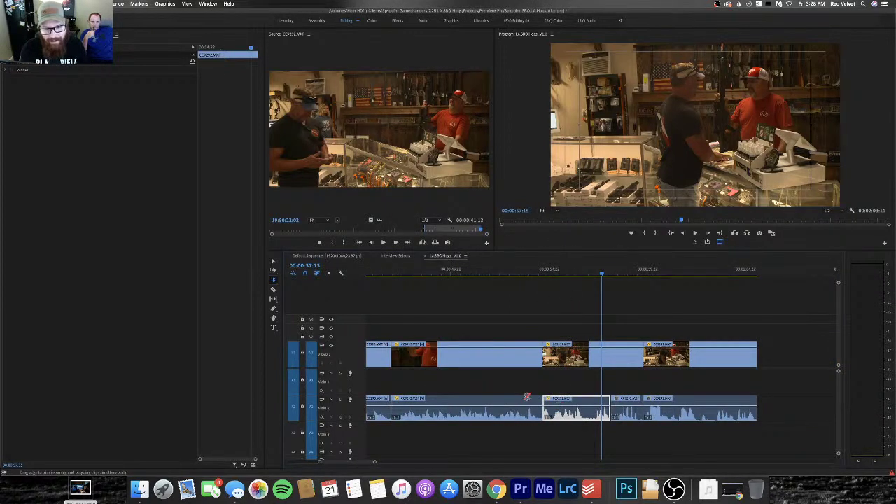
click(534, 269)
key(space)
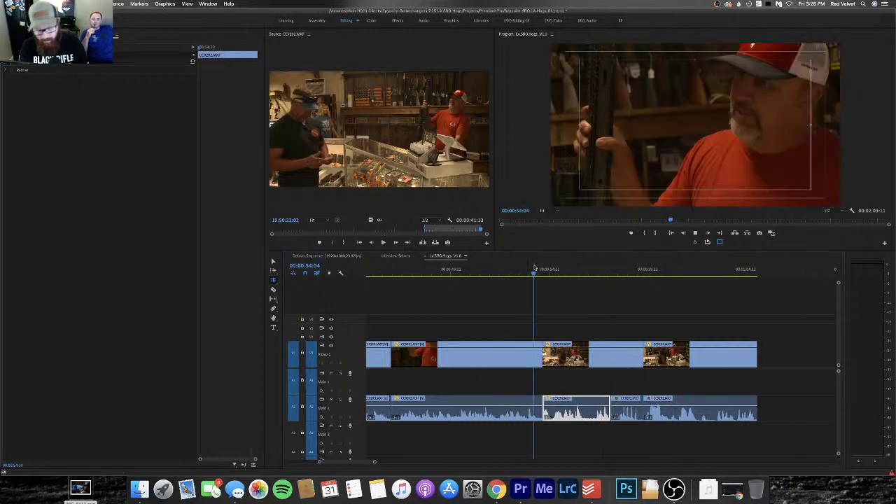
key(minus)
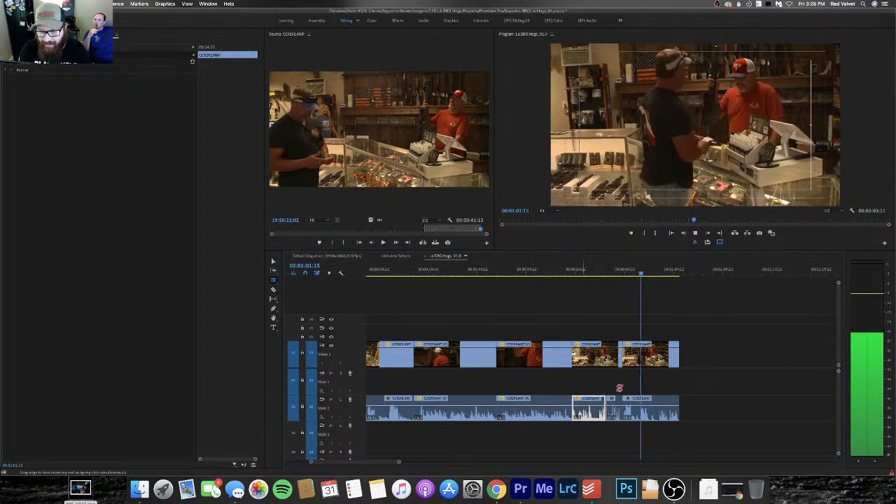
key(space)
Add an audio crossfade at the cut between the last two counter audio pieces and play across it
key(v)
click(633, 412)
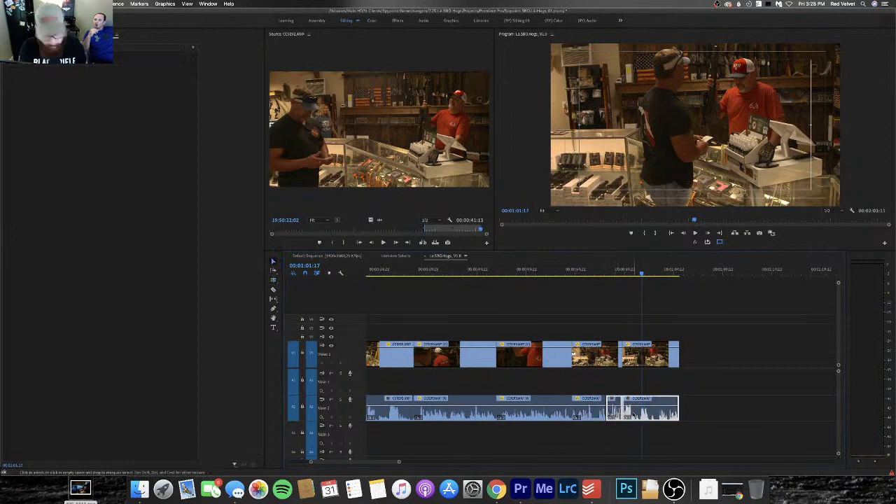
click(612, 269)
key(space)
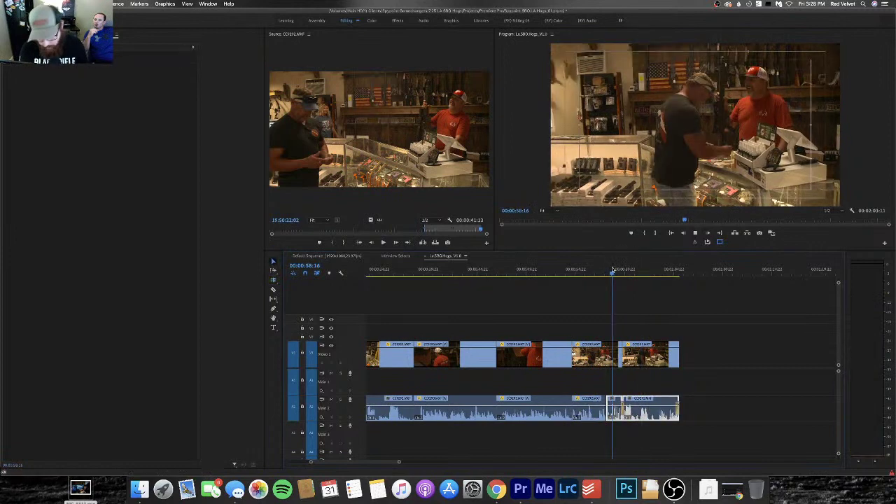
key(=)
key(=)
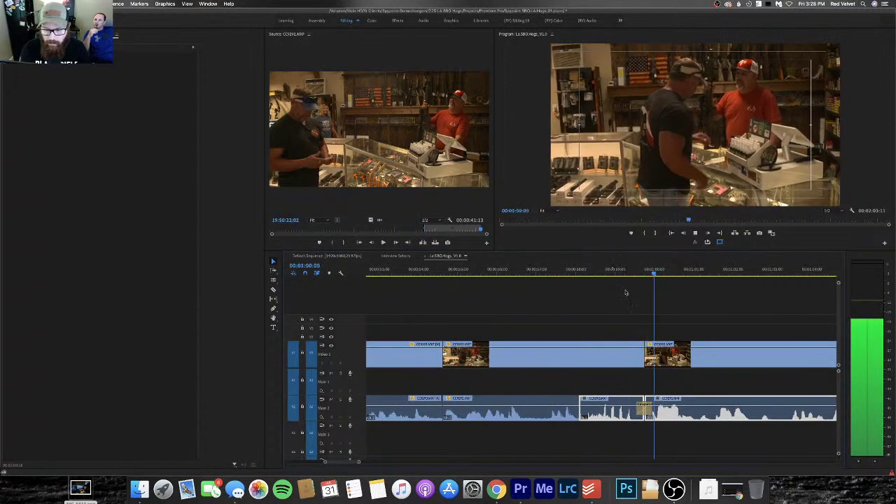
key(space)
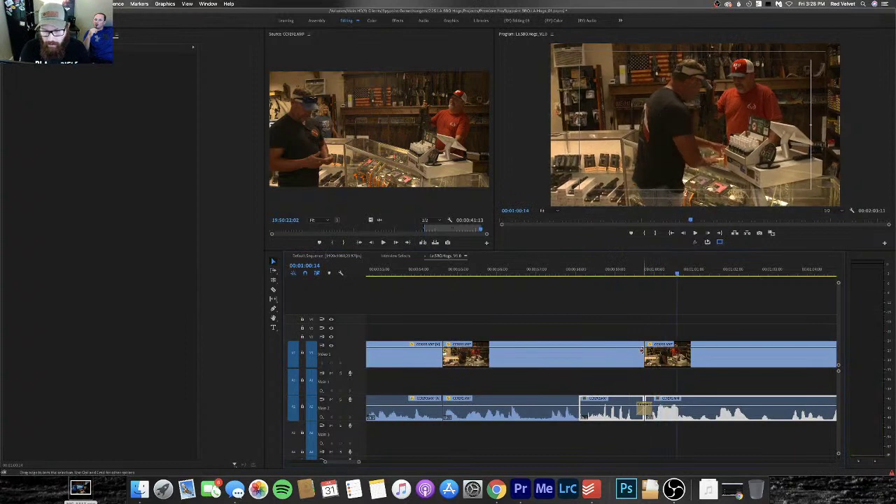
Trim the end of the second-to-last counter clip's video and audio and pull the final clip back to close the gap
drag(641, 351, 631, 353)
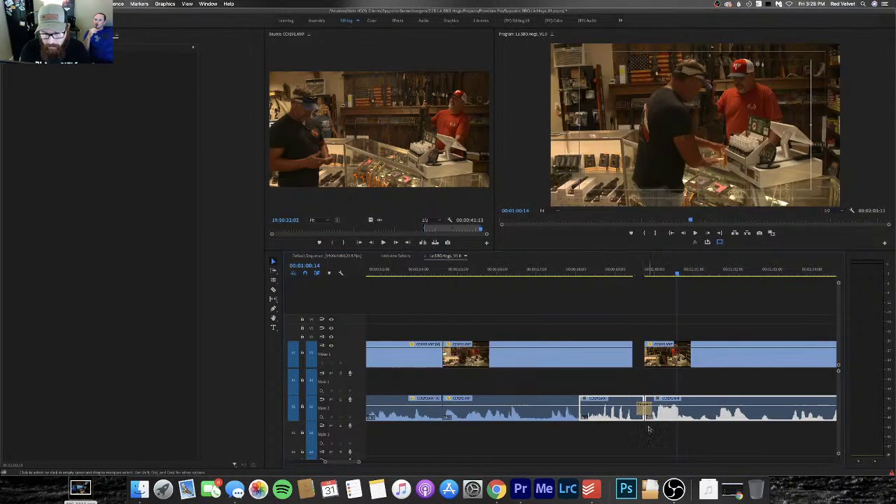
drag(640, 398, 632, 406)
drag(663, 315, 720, 358)
drag(654, 357, 628, 358)
drag(630, 396, 625, 398)
drag(657, 362, 651, 362)
click(606, 411)
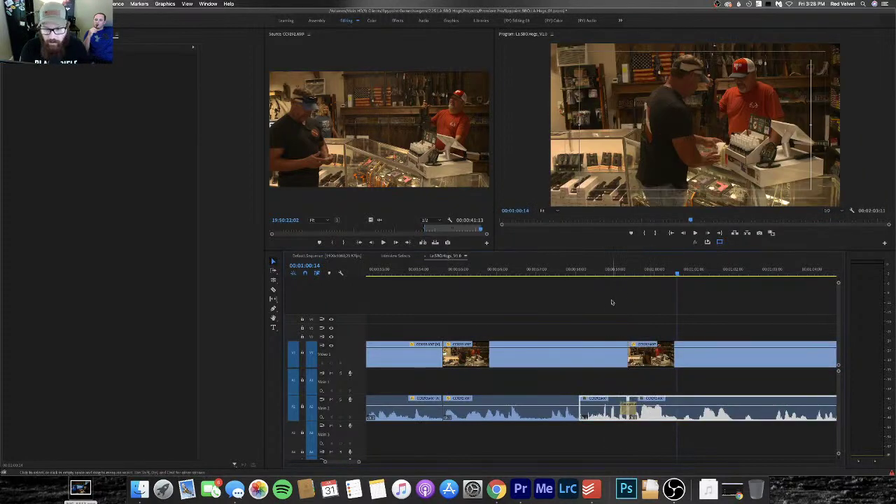
Play from just before the tightened cut to the end of the last counter clip
click(590, 274)
key(space)
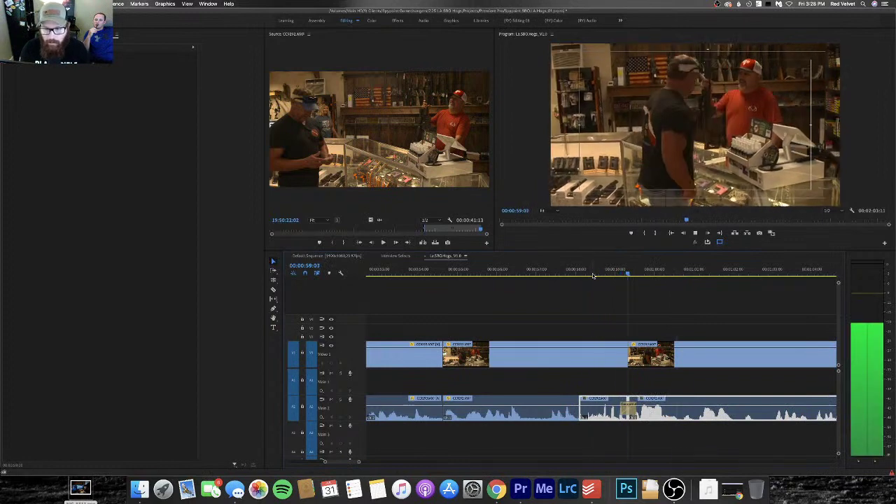
key(minus)
key(minus)
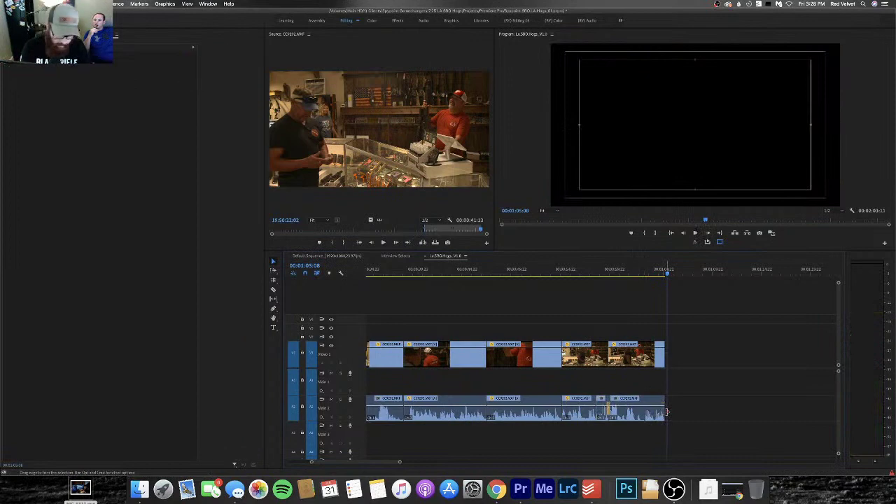
Show the project bin's gun-shop clips and play the scene from 00:00:14:17 to review the entrance and counter greeting
key(minus)
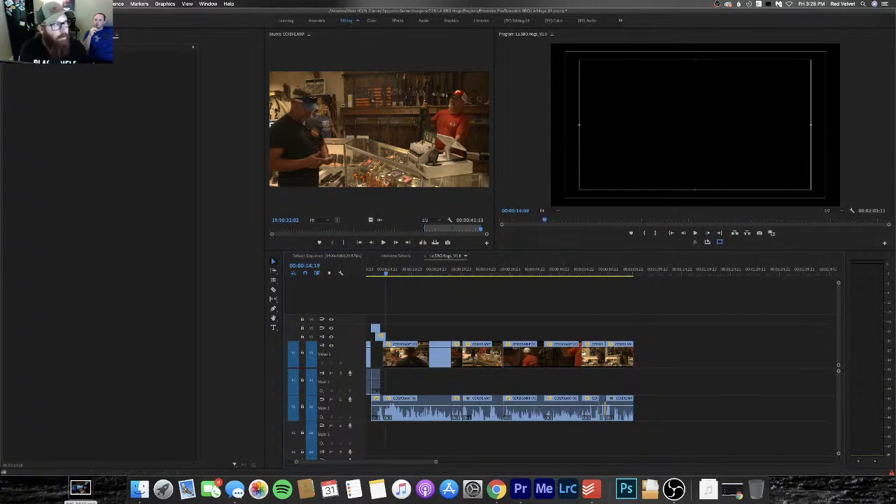
key(shift+1)
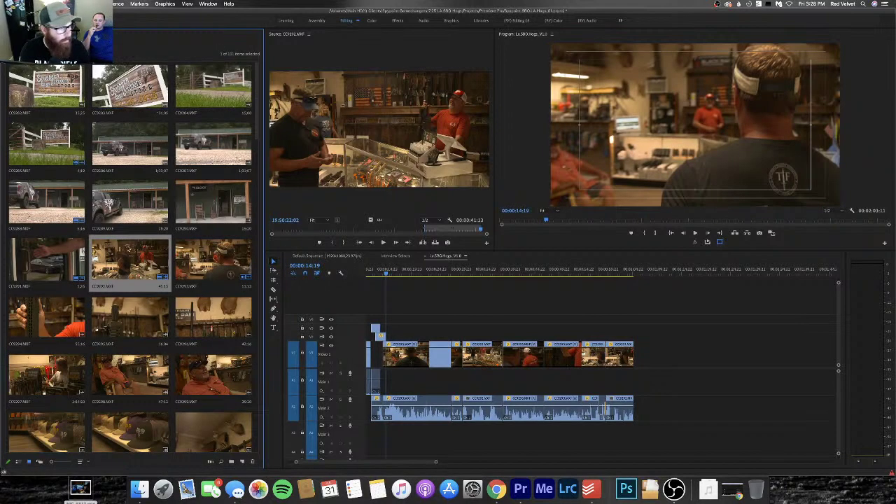
scroll(146, 262, down, 2)
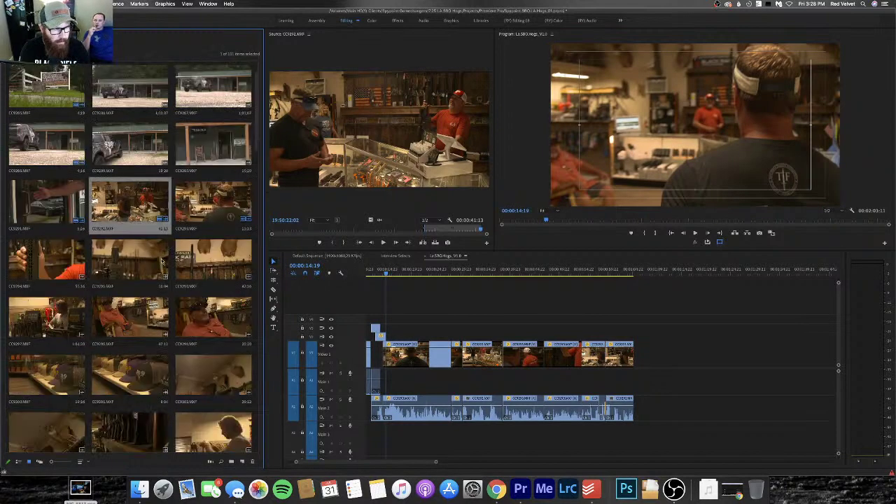
click(402, 275)
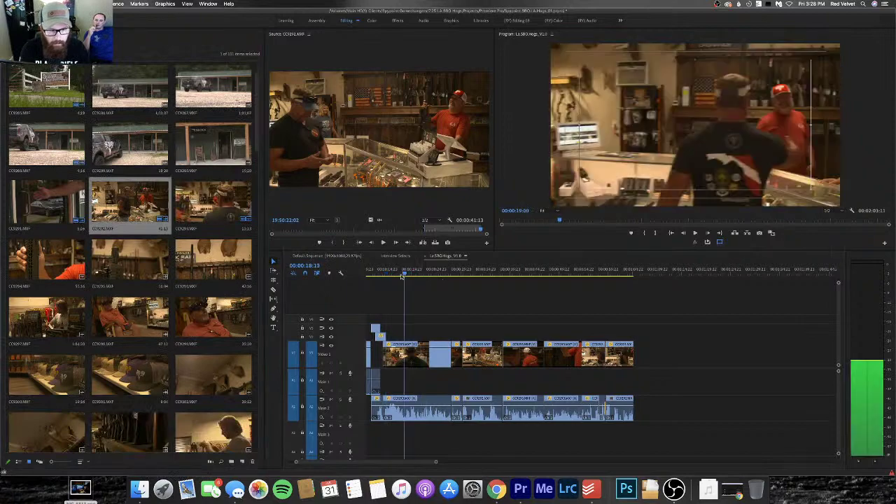
click(385, 275)
key(equal)
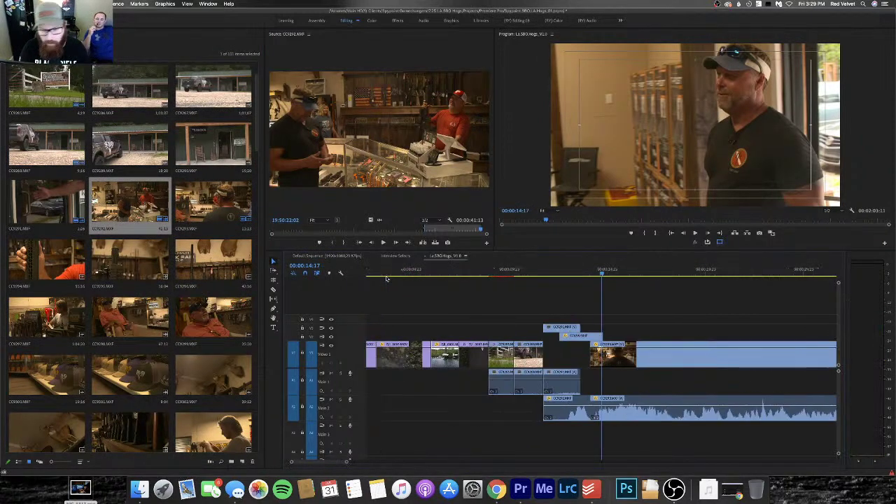
key(space)
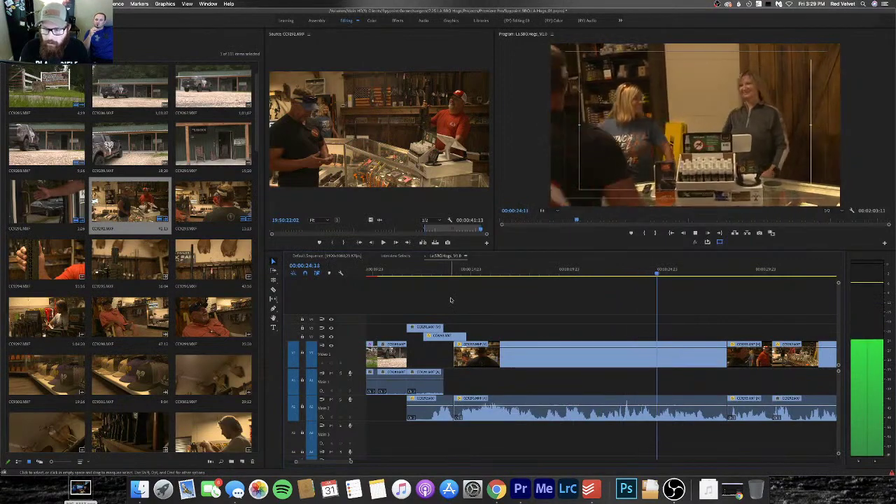
key(space)
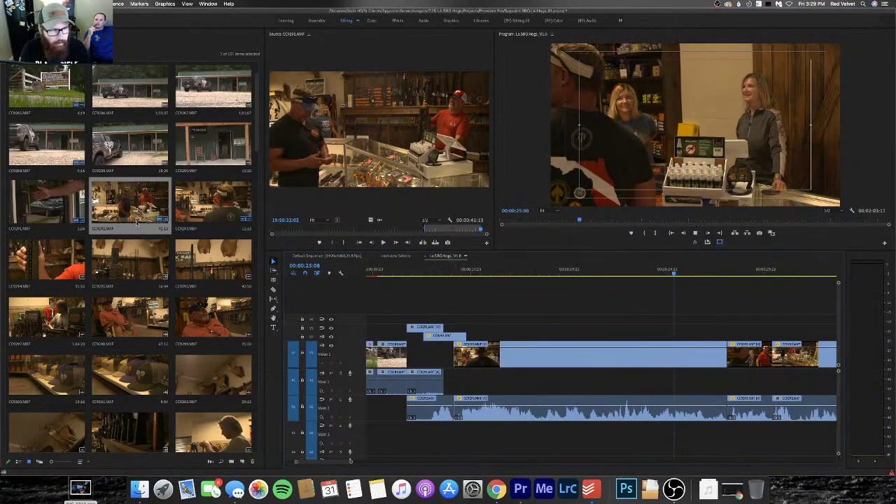
key(space)
key(space)
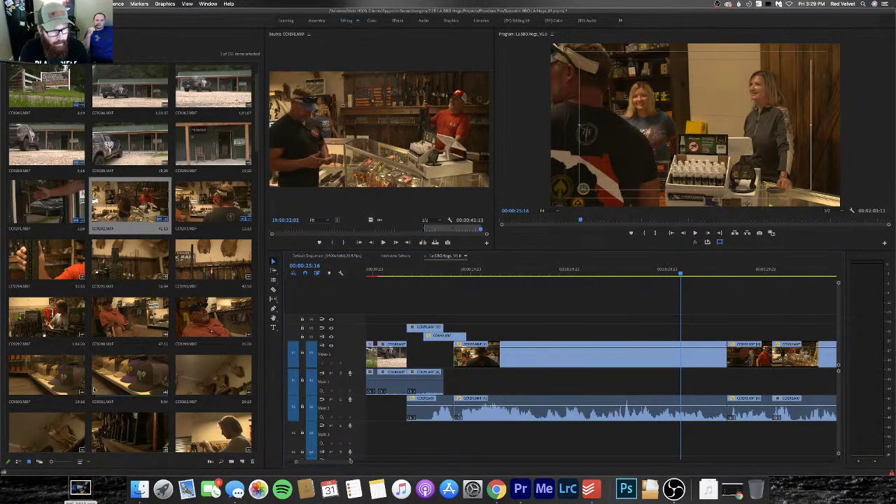
Open CC9305.MXF, the side view of the man working on the bow, and mark an in-to-out range of about 00:00:03:19
scroll(98, 385, down, 2)
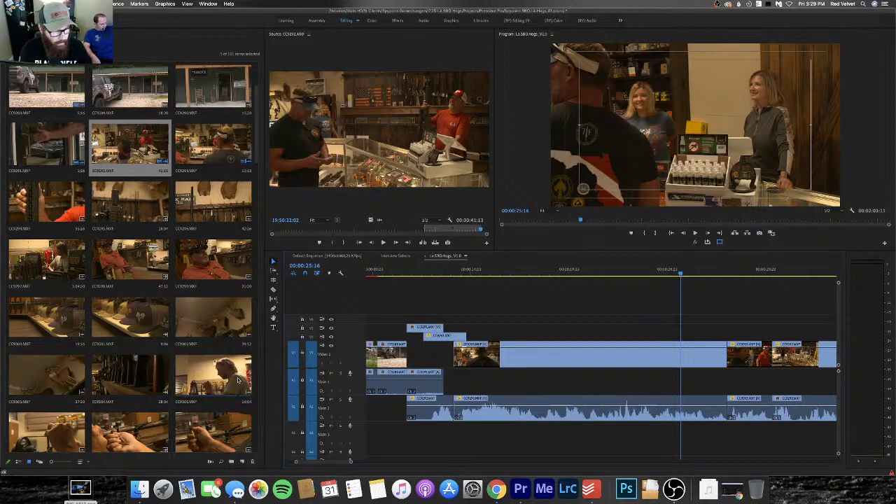
scroll(238, 378, down, 5)
scroll(238, 379, up, 5)
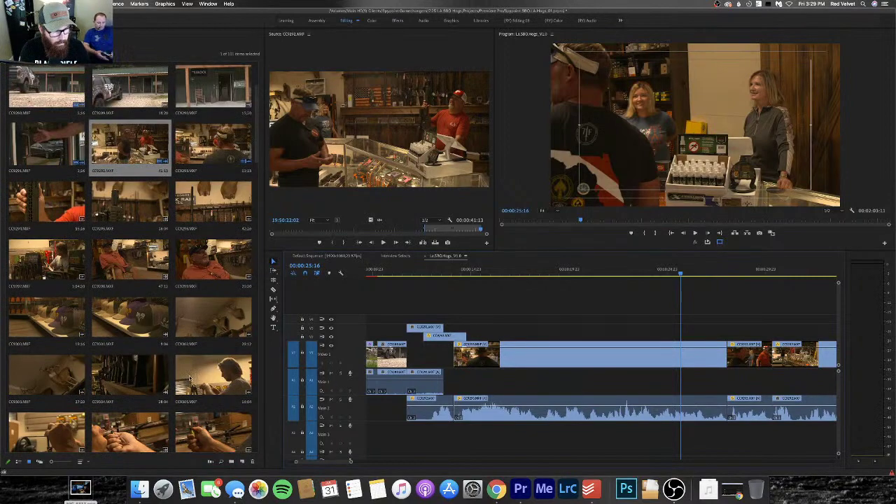
double_click(189, 378)
mouse_move(305, 232)
mouse_down()
mouse_move(443, 230)
mouse_move(301, 221)
mouse_up()
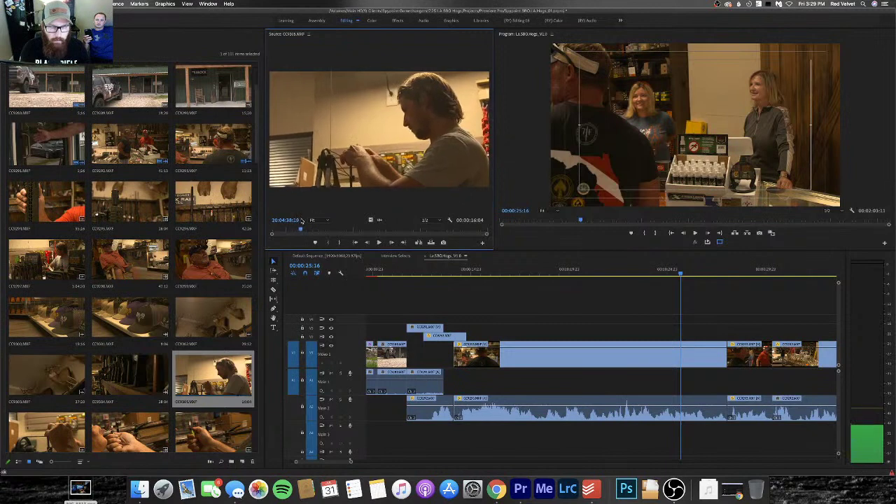
key(space)
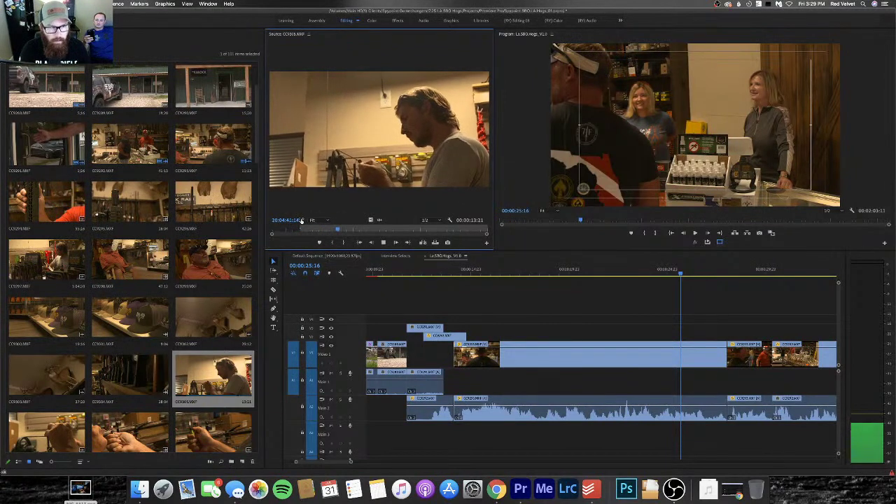
key(o)
key(space)
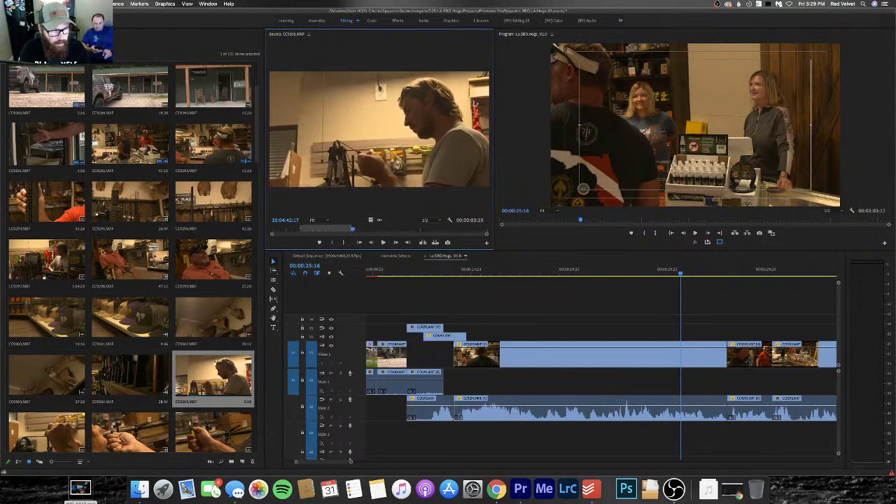
Mark about 00:00:02:20 of CC9297.MXF and place only its video on Video 2 at 00:00:25:16
double_click(18, 264)
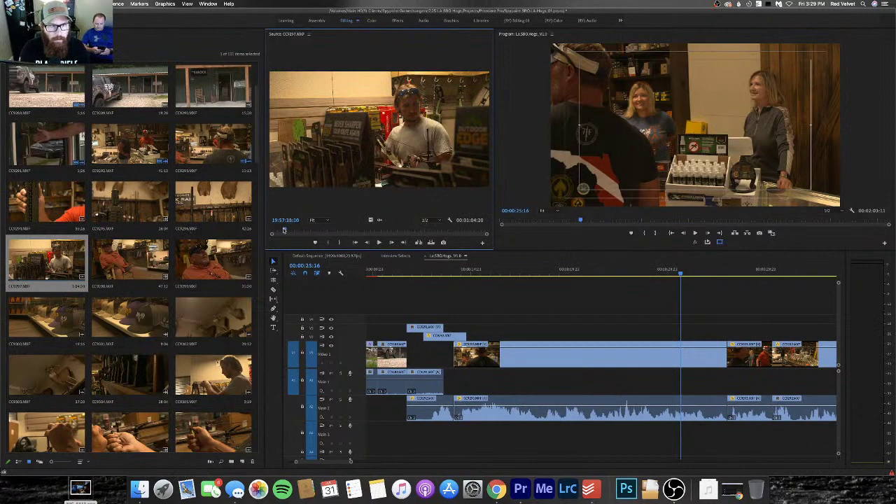
drag(284, 229, 264, 229)
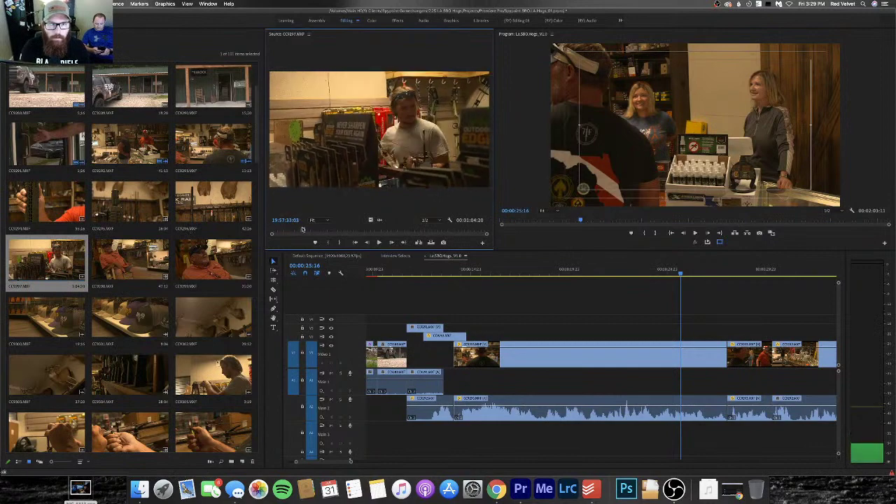
drag(314, 229, 285, 220)
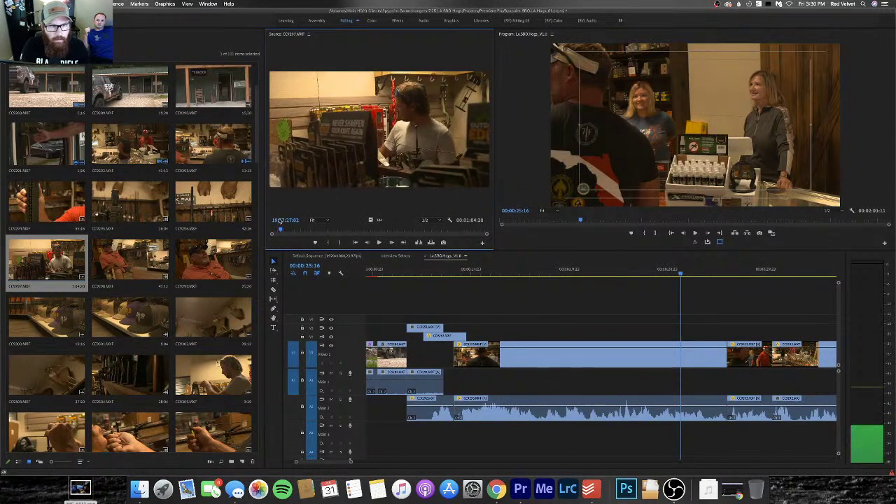
key(space)
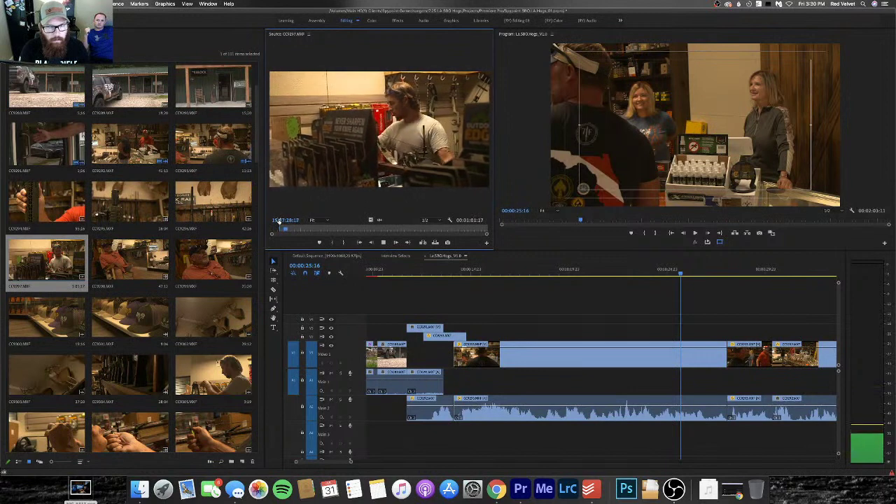
key(o)
key(space)
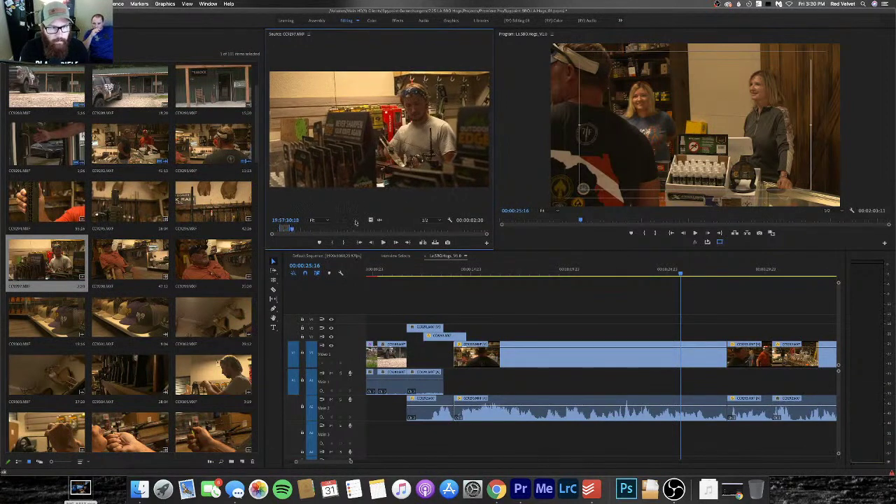
drag(371, 220, 697, 336)
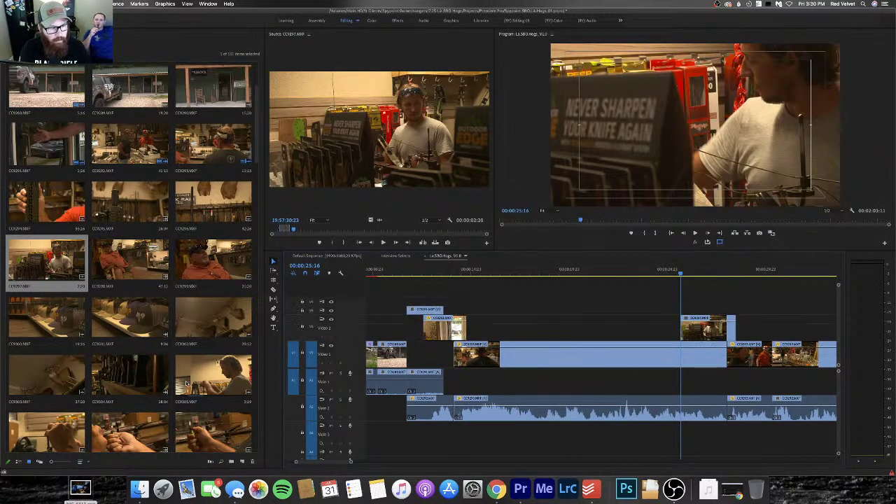
Mark about 00:00:03:09 of CC9306.MXF, the bow close-up rising to the man's face, and place its video directly after the CC9297.MXF cutaway
scroll(186, 383, down, 2)
double_click(55, 378)
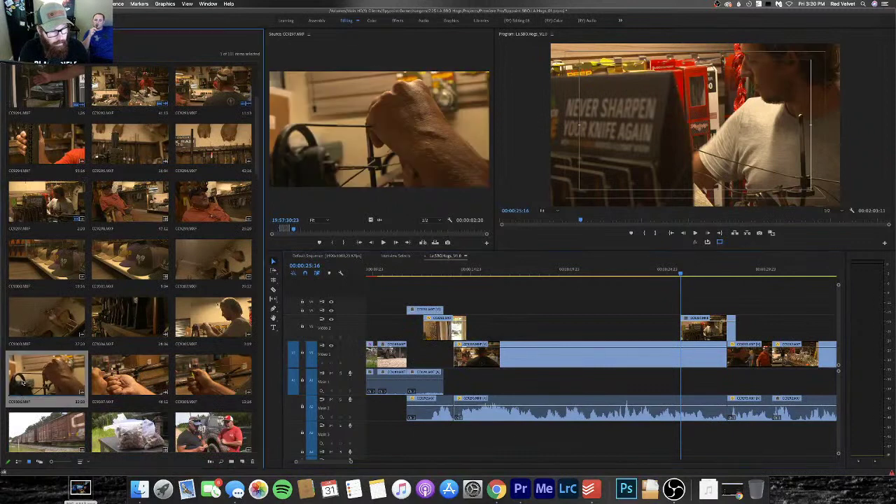
mouse_move(308, 230)
mouse_down()
mouse_move(437, 228)
mouse_move(284, 224)
mouse_move(336, 221)
mouse_move(302, 226)
mouse_up()
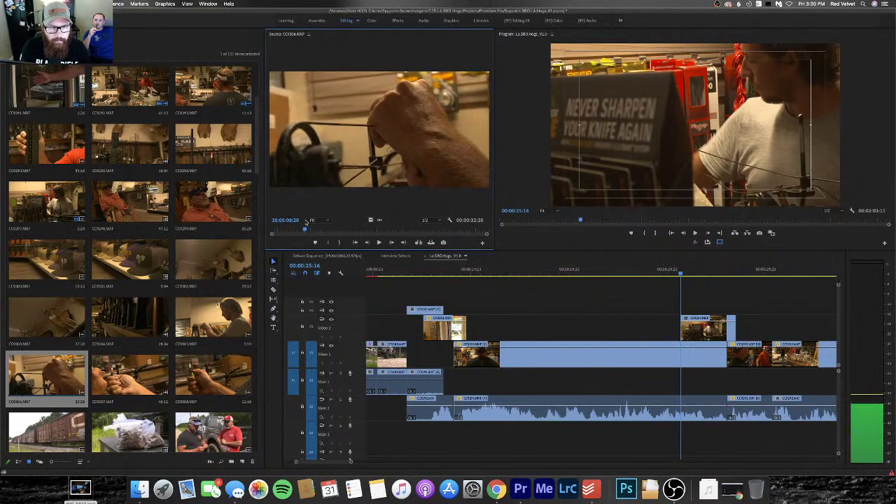
key(i)
key(space)
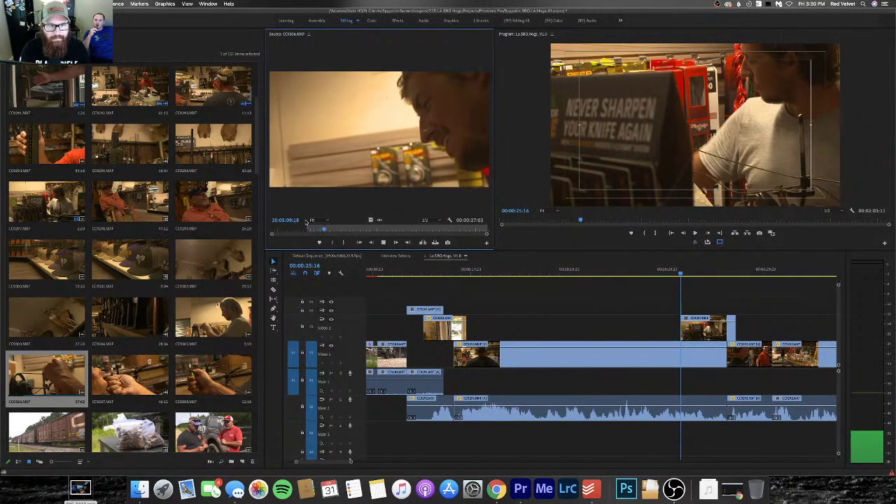
key(o)
key(space)
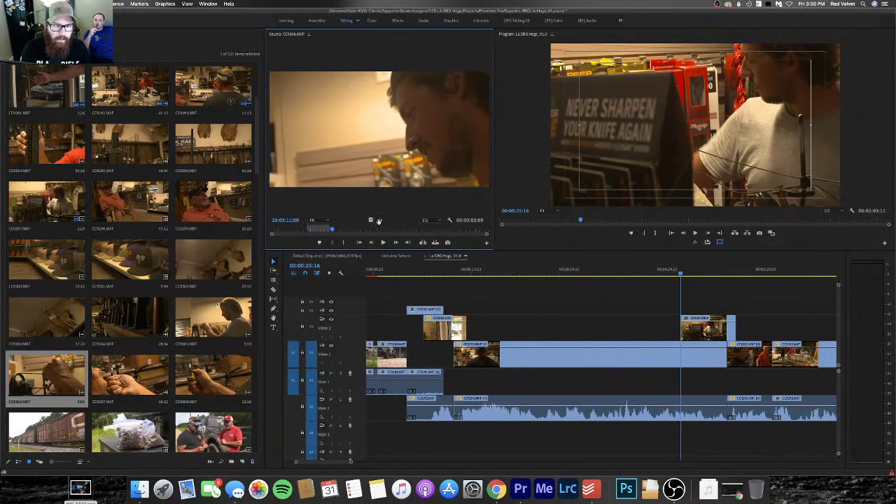
drag(372, 220, 736, 337)
Scrub through the rest of CC9306.MXF and browse the neighboring bow-work clips in the bin
drag(330, 231, 424, 228)
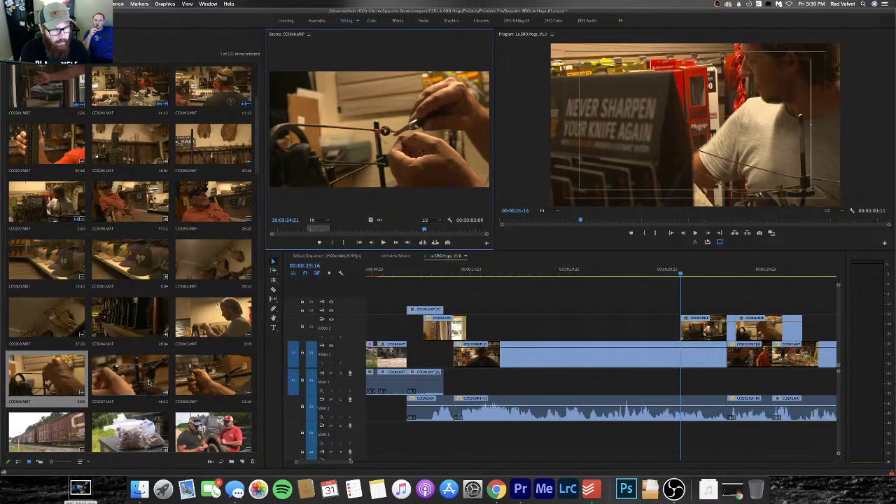
scroll(184, 378, up, 1)
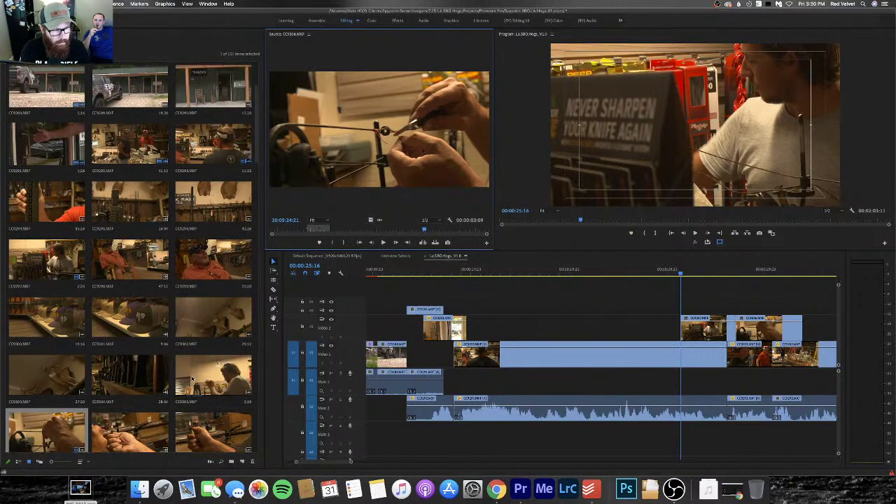
scroll(186, 364, down, 2)
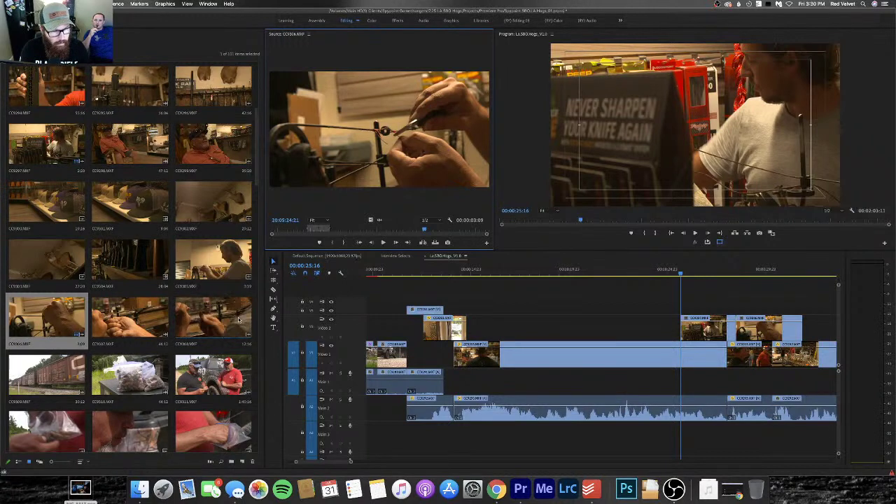
Play into the first bow cutaway on Video 2 and set that clip's scale to 50
key(space)
click(666, 269)
key(minus)
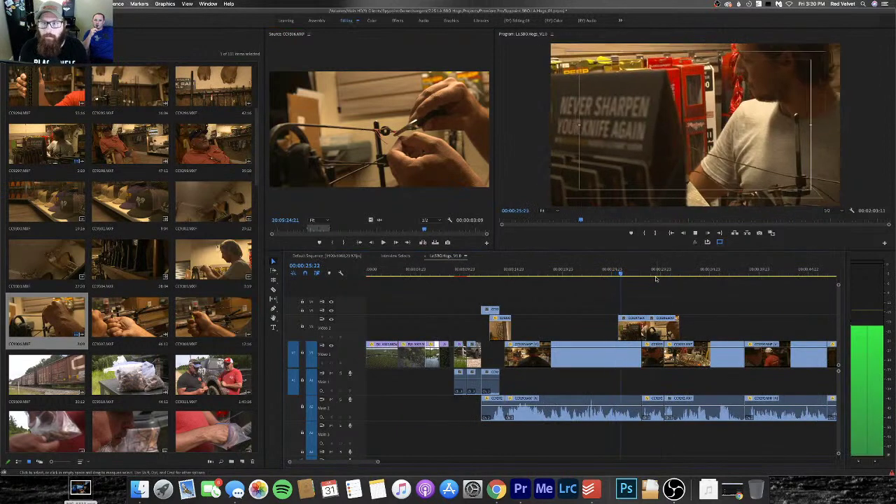
key(space)
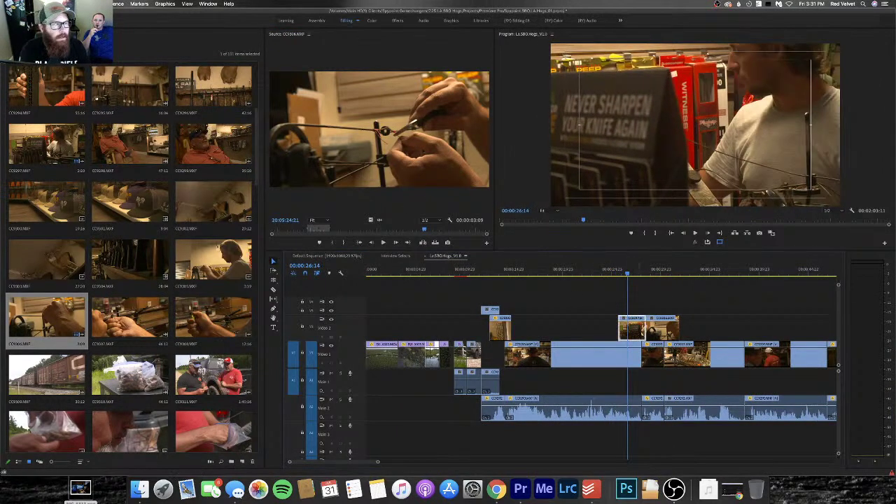
key(shift+5)
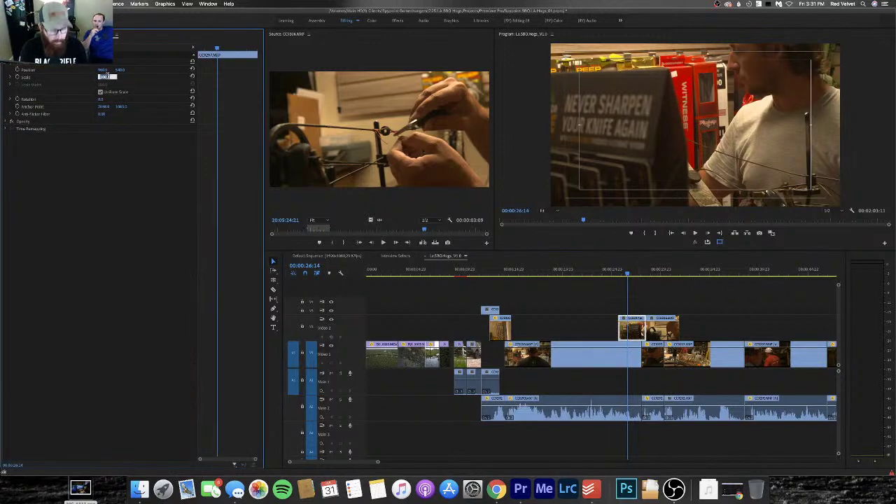
key(Return)
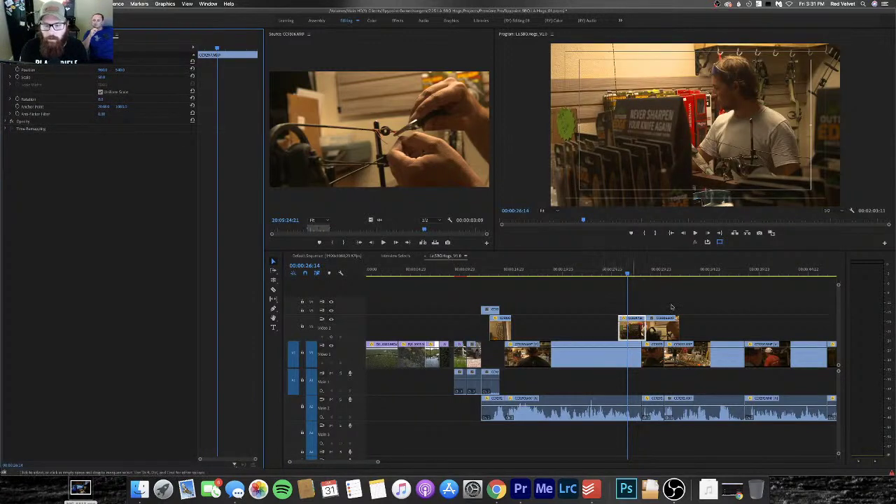
Set the scale of the second bow cutaway, CC9306.MXF, to 50
click(665, 268)
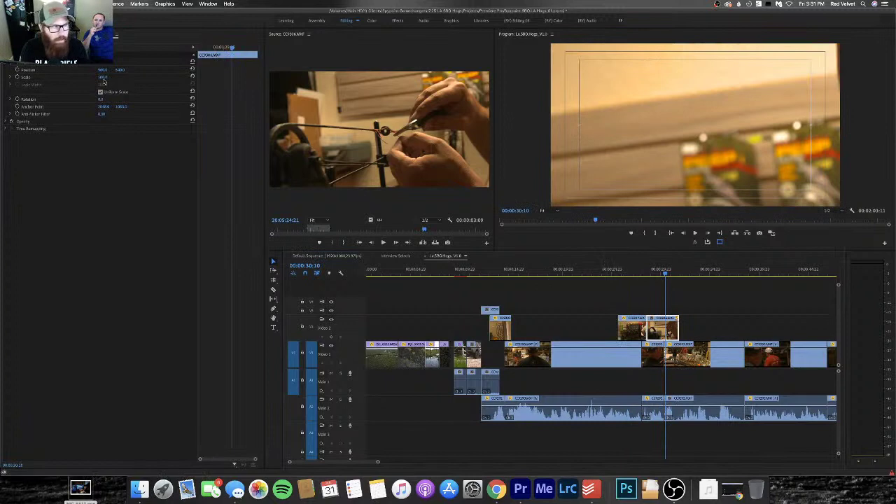
click(105, 77)
text(60)
key(Return)
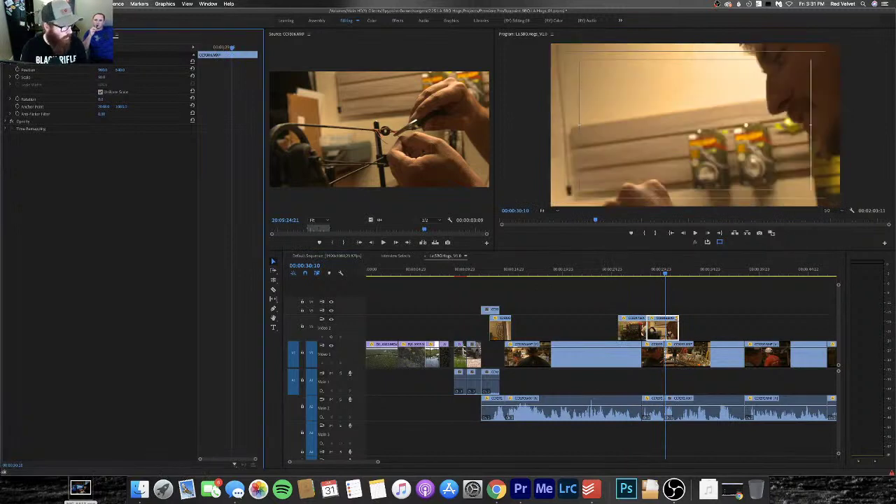
Play across both bow cutaways and move the second one earlier over the first's tail so it ends at the wide counter shot's cut
click(604, 269)
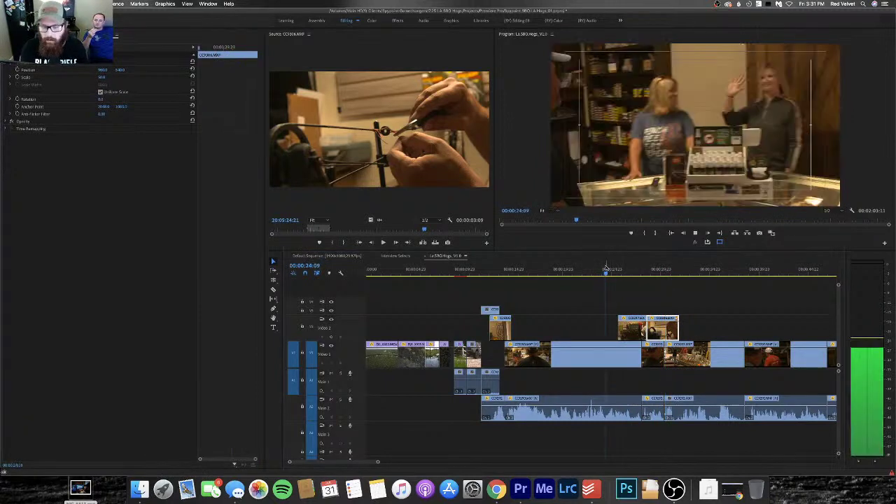
key(equal)
key(space)
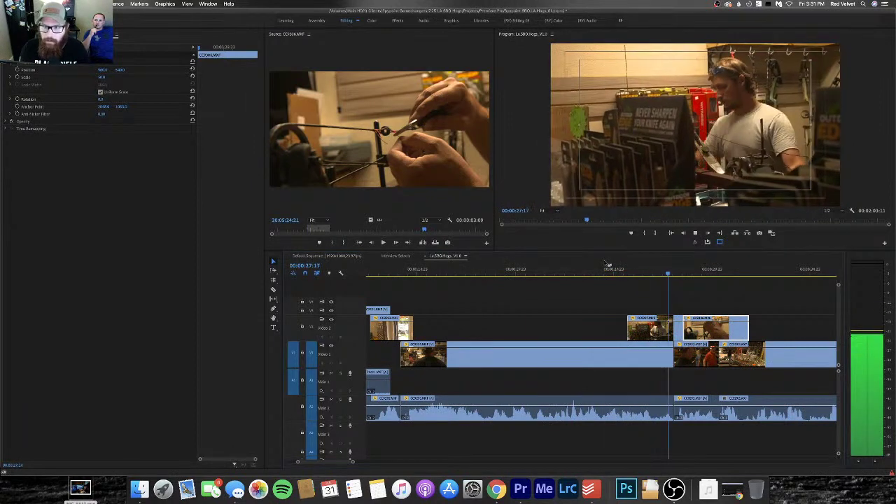
click(628, 268)
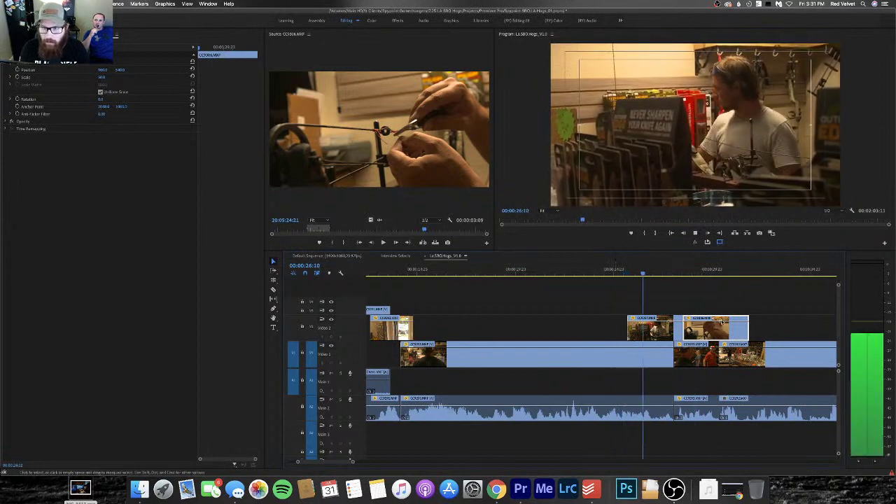
drag(715, 332, 692, 331)
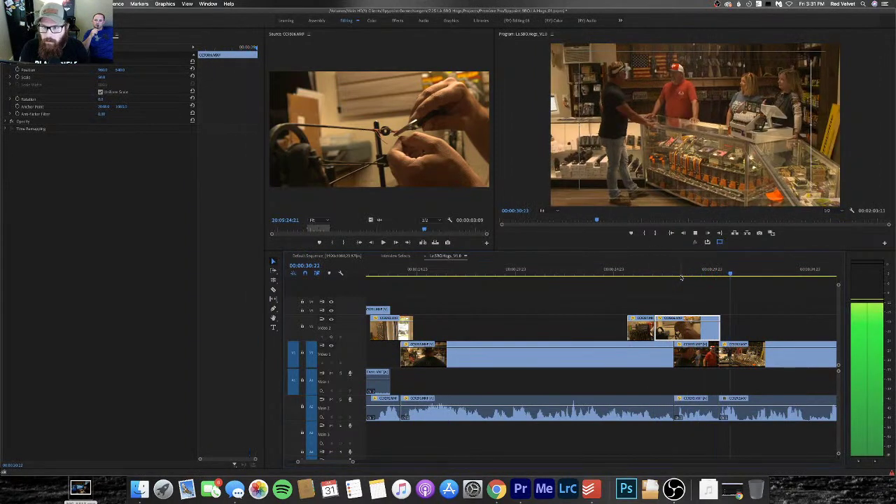
Replay the sequence from before the first bow cutaway into the wide counter shot to check the revised timing
key(space)
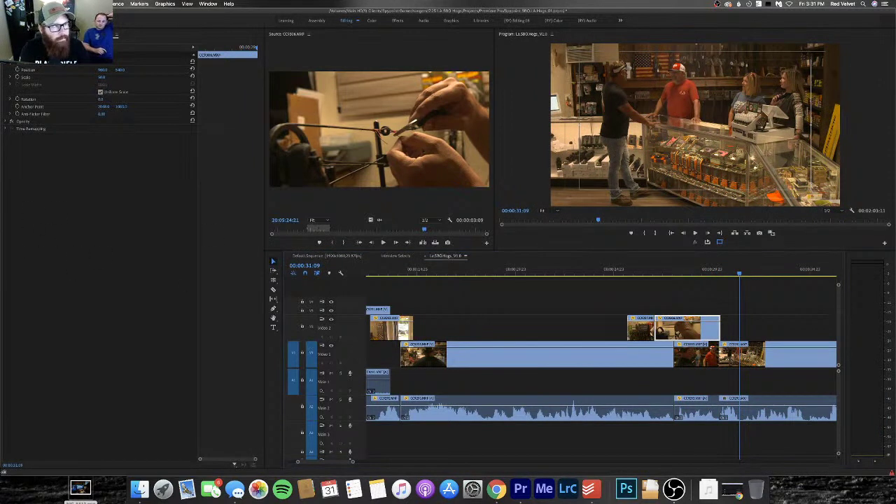
click(593, 270)
key(space)
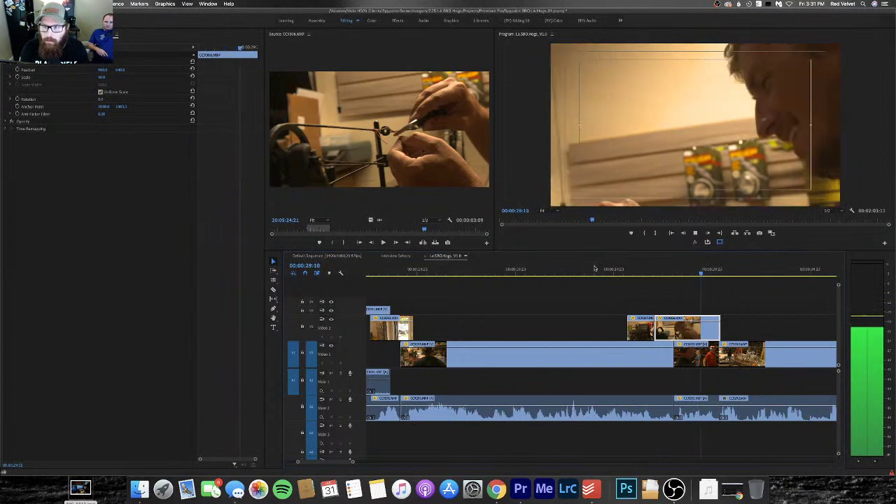
key(space)
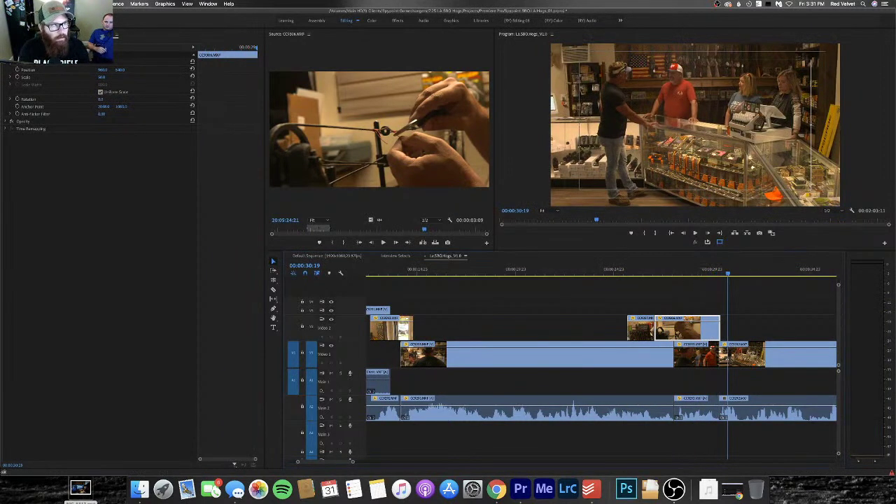
Mark a 3-second range of the rocking-chair clip CC9298.MXF and place it on Video 2 directly after the second bow cutaway
key(shift+1)
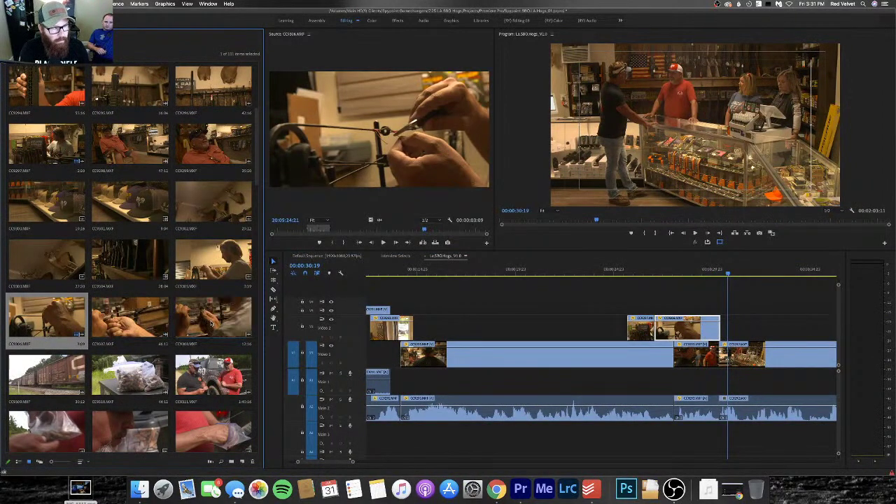
scroll(147, 305, up, 1)
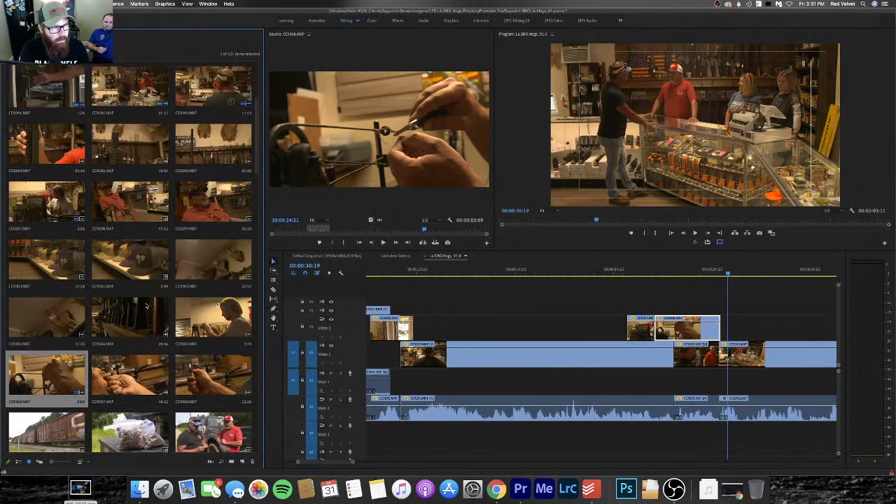
double_click(108, 209)
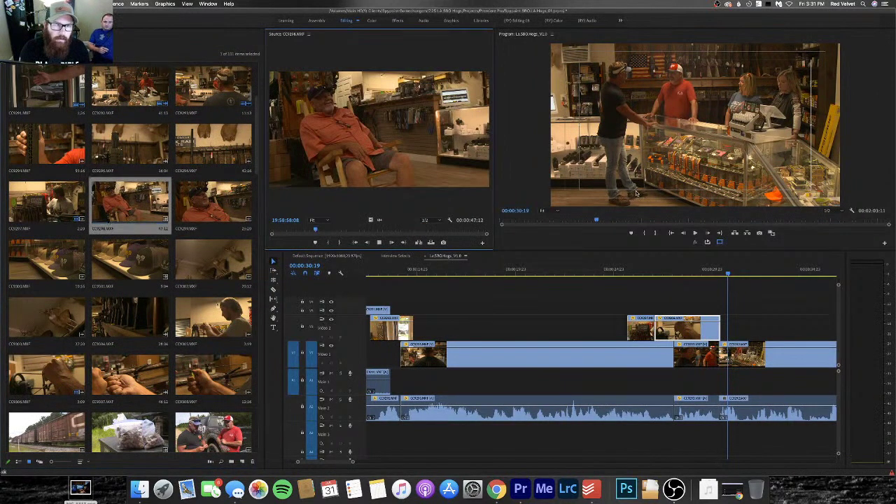
click(325, 230)
drag(326, 231, 312, 231)
key(space)
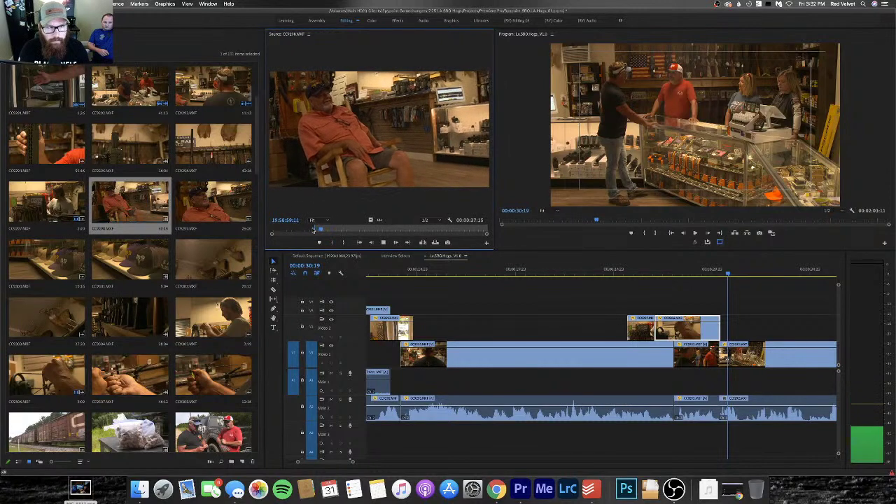
key(space)
key(o)
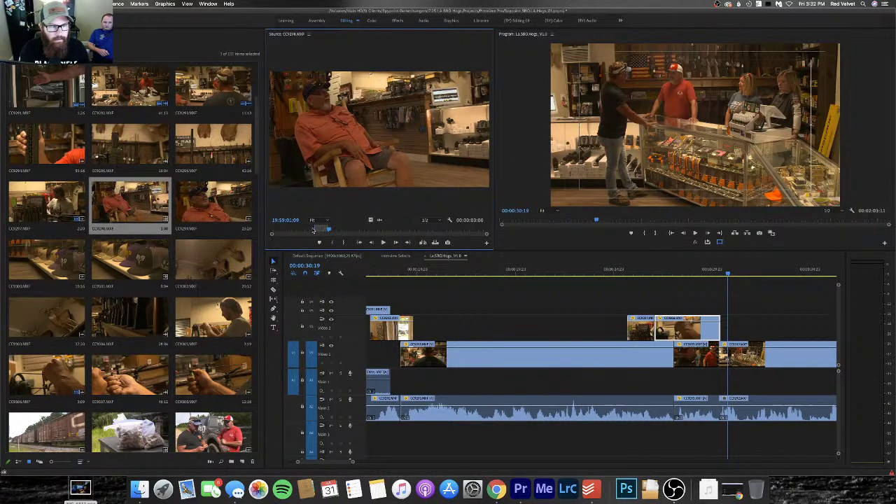
drag(371, 222, 725, 329)
Set the scale of the rocking-chair cutaway on Video 2 to 50
click(615, 273)
key(=)
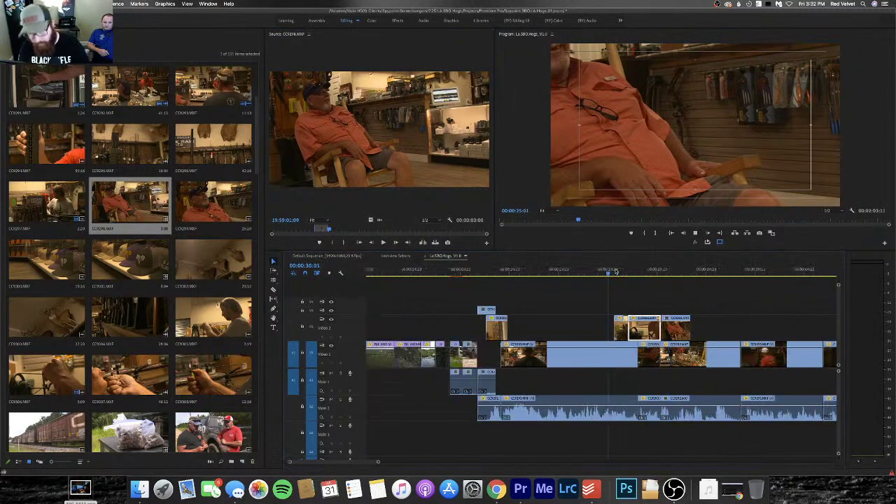
click(675, 273)
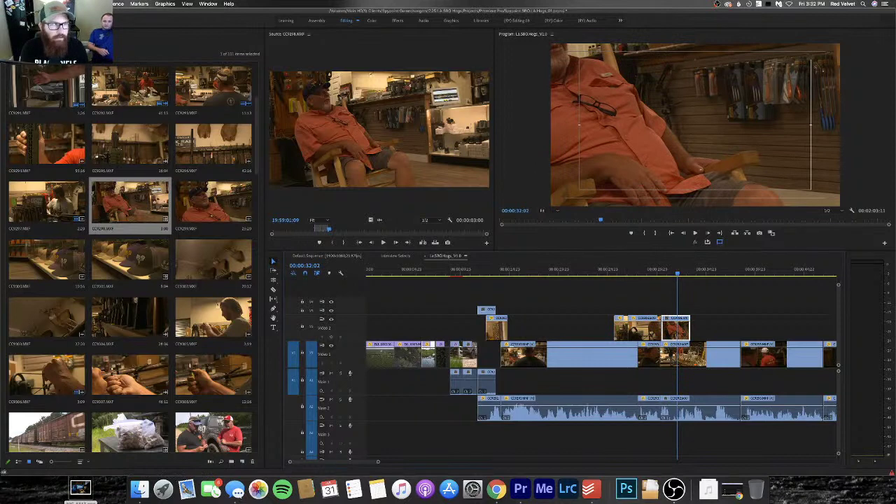
click(115, 36)
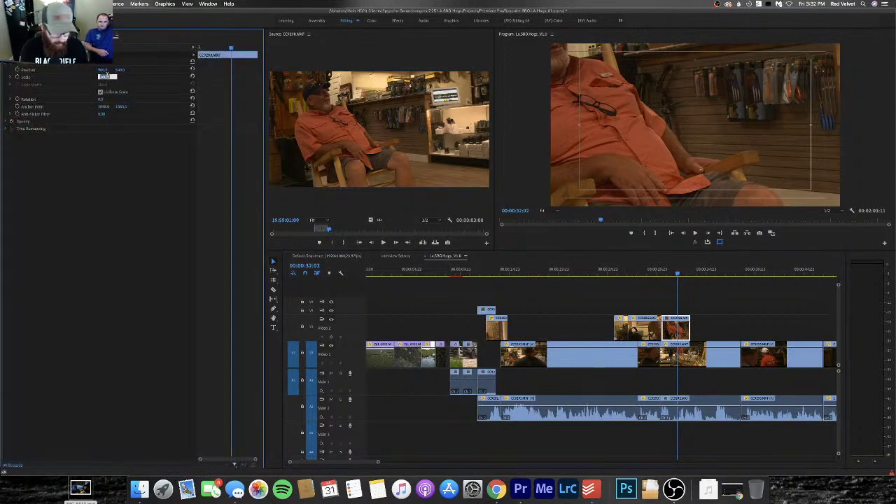
key(Return)
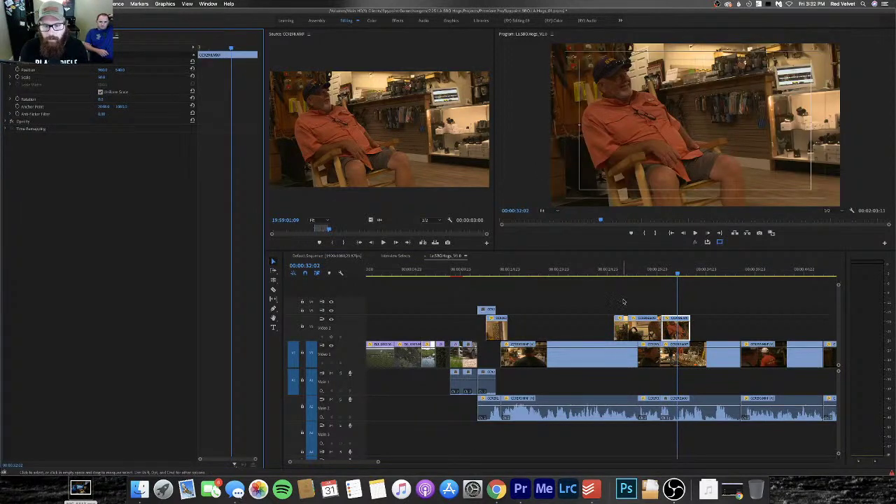
Play through the rocking-chair cutaway and trim its end back to 00:00:32:16
click(602, 266)
key(space)
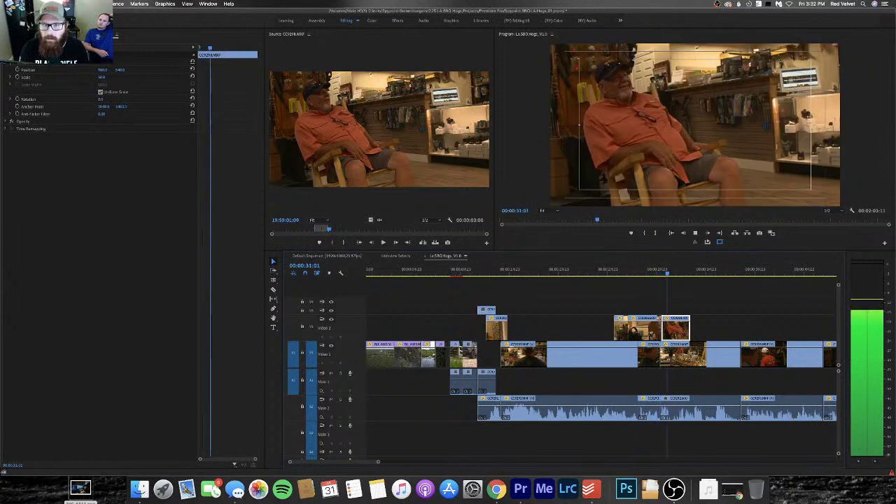
key(space)
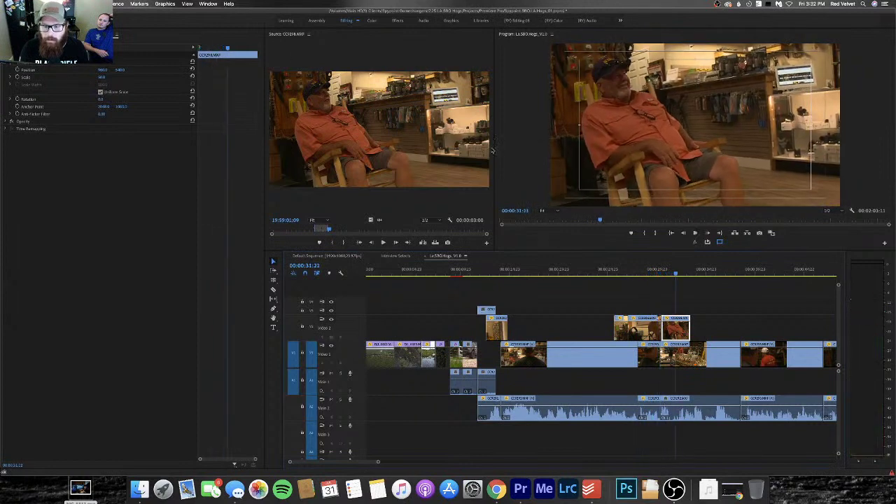
click(666, 274)
key(space)
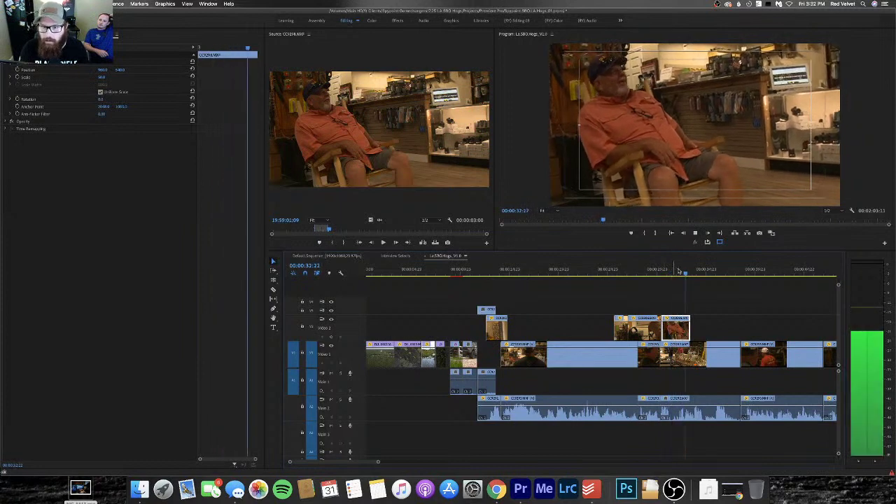
click(684, 276)
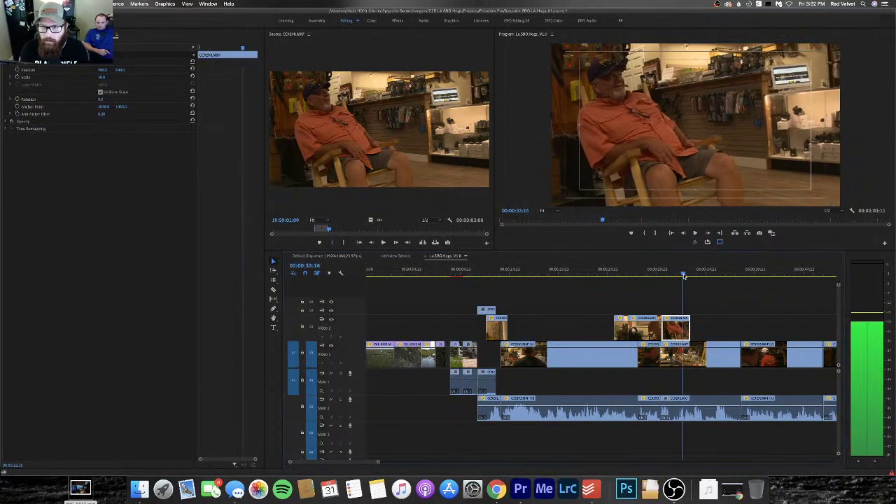
key(space)
click(684, 276)
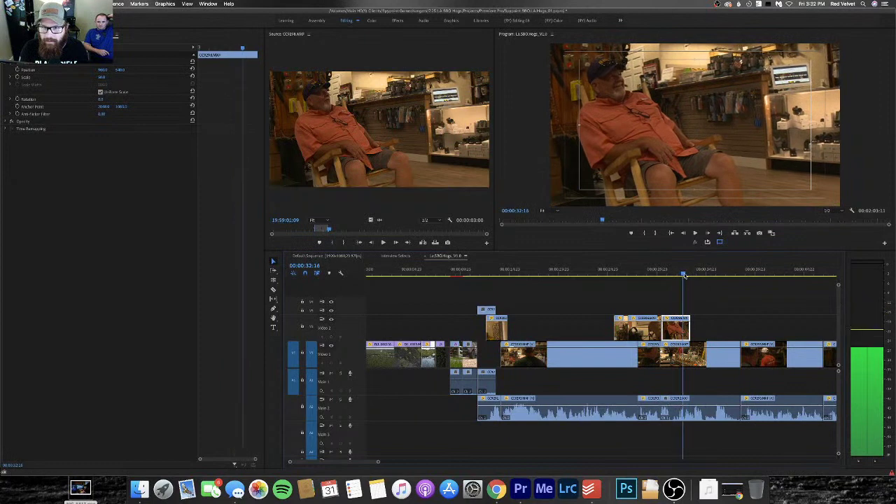
drag(690, 327, 682, 327)
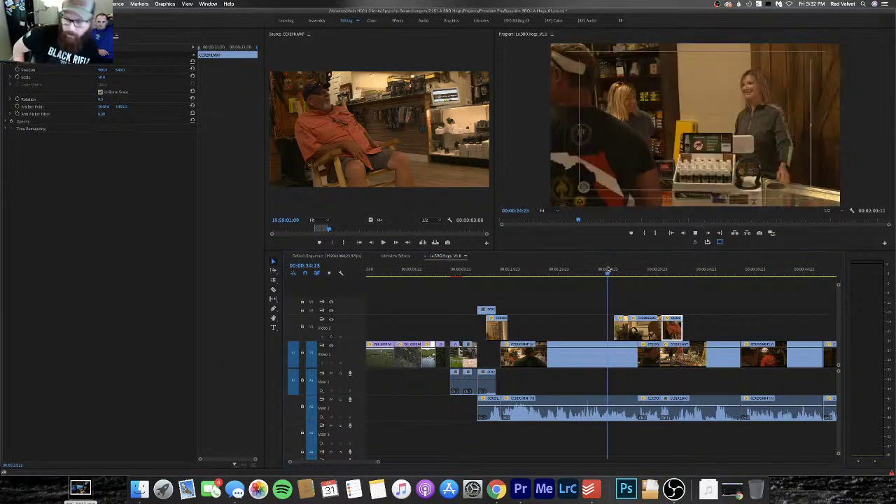
Replay the sequence from before the bow cutaways through the wide counter shot into the rifle part of the conversation
key(space)
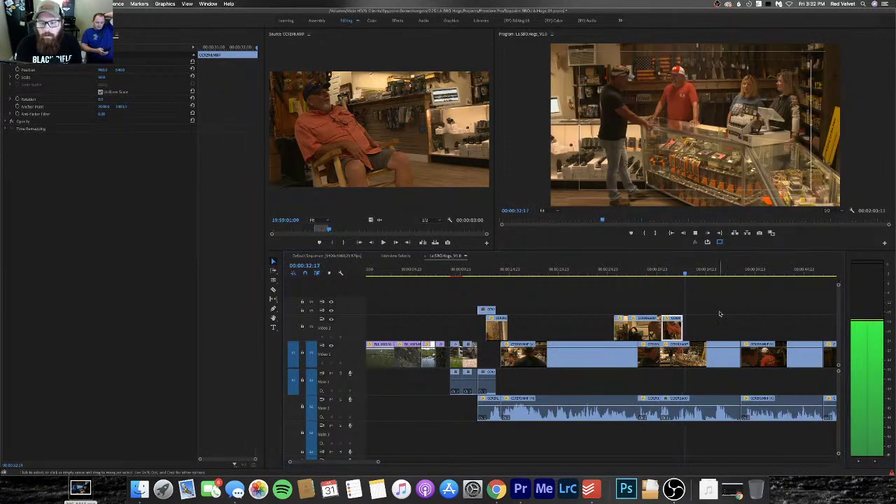
click(718, 312)
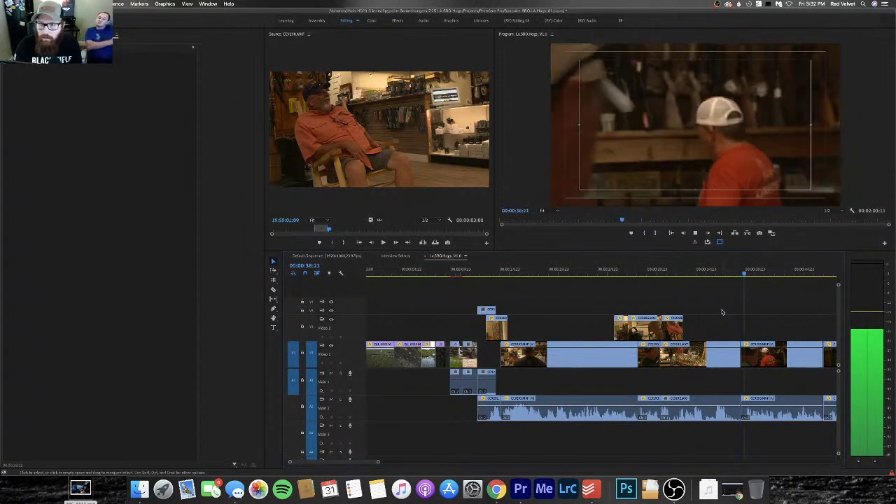
key(minus)
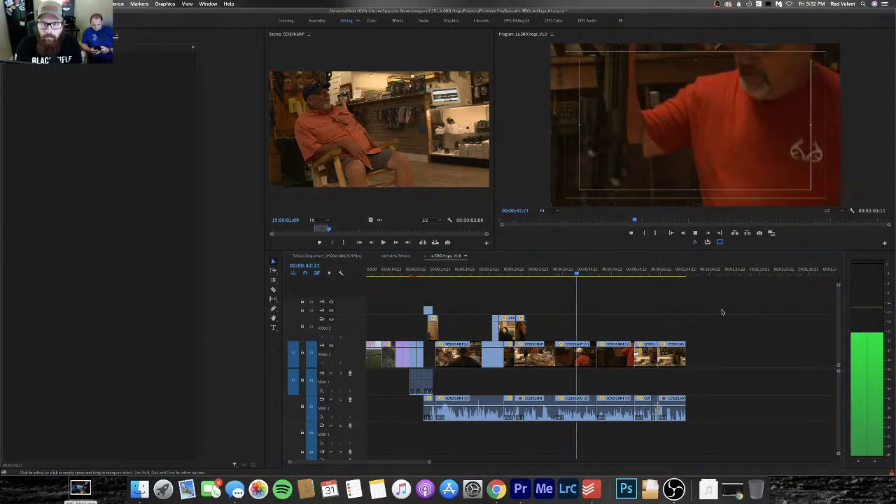
key(space)
Park the playhead at 00:00:41:02 and skim the gun-wall clip CC9296.MXF for a usable cutaway
click(568, 271)
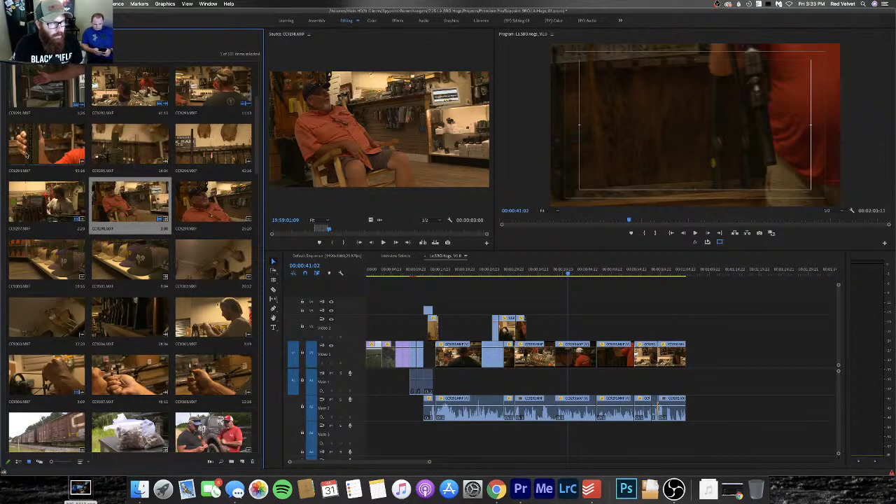
scroll(25, 156, up, 1)
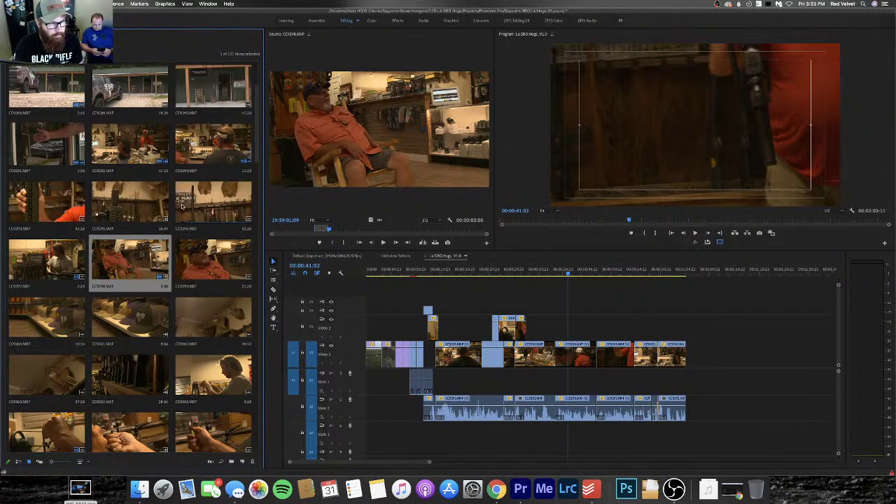
drag(181, 206, 465, 147)
drag(286, 230, 450, 229)
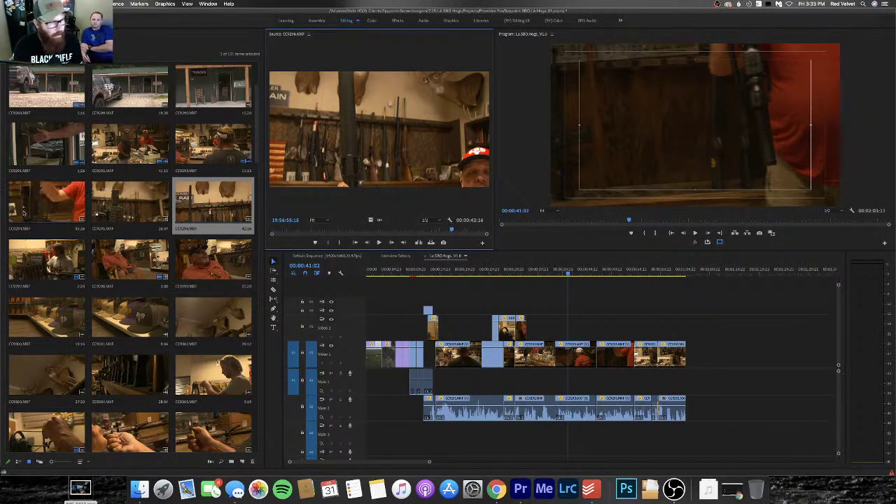
Mark a 6:04 range of the rifle close-up CC9294.MXF and place it on Video 2 starting at 00:00:41:02
double_click(48, 202)
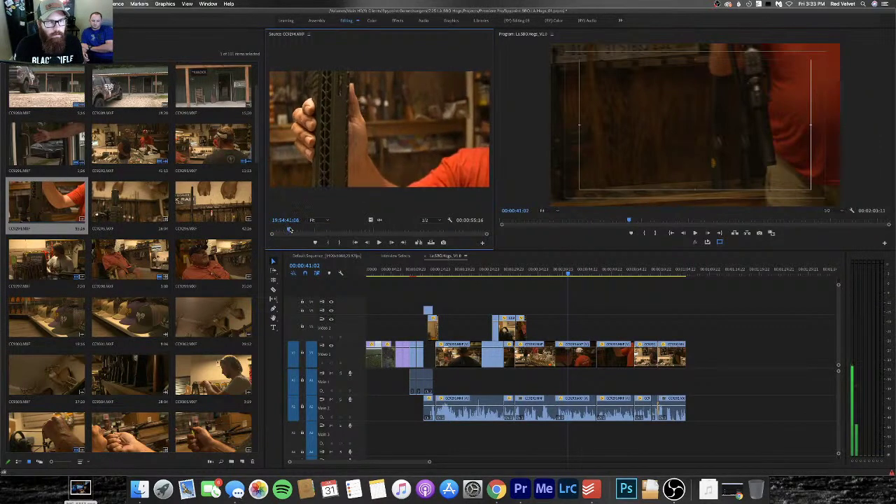
key(i)
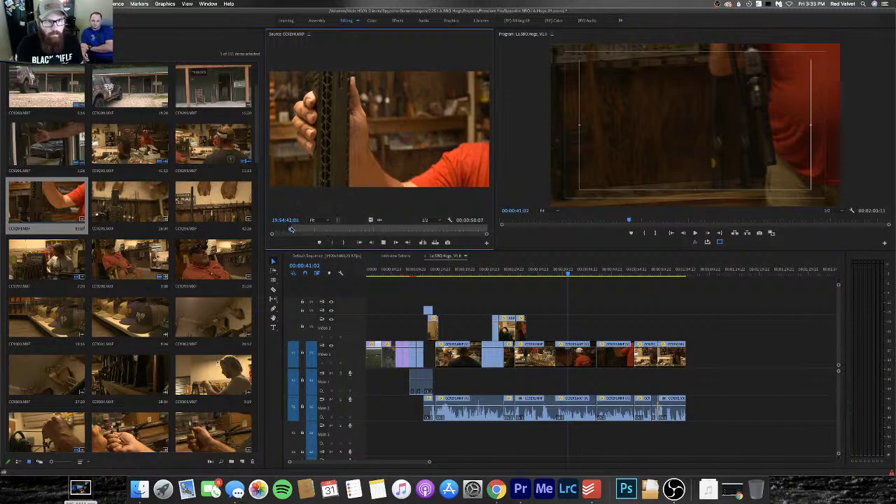
key(space)
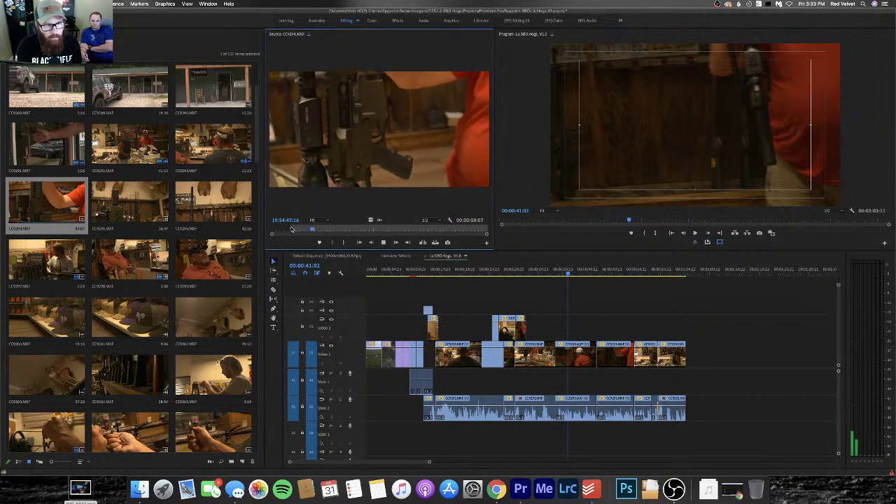
key(o)
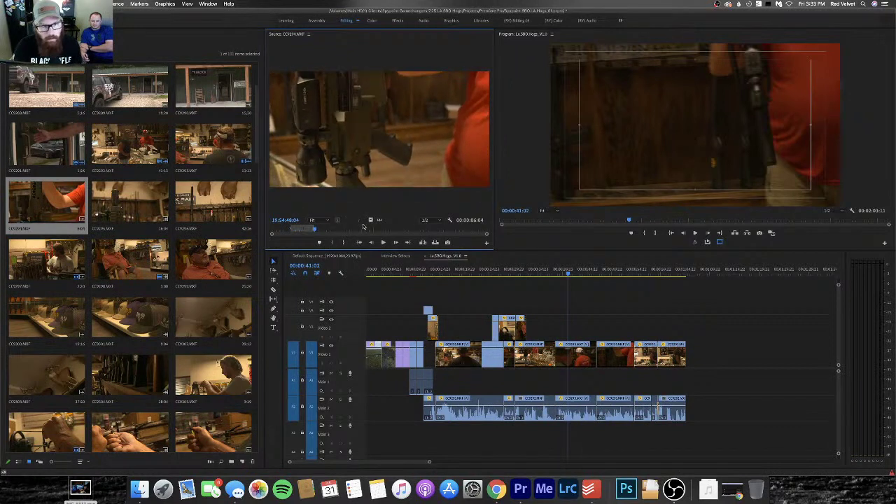
drag(378, 130, 582, 327)
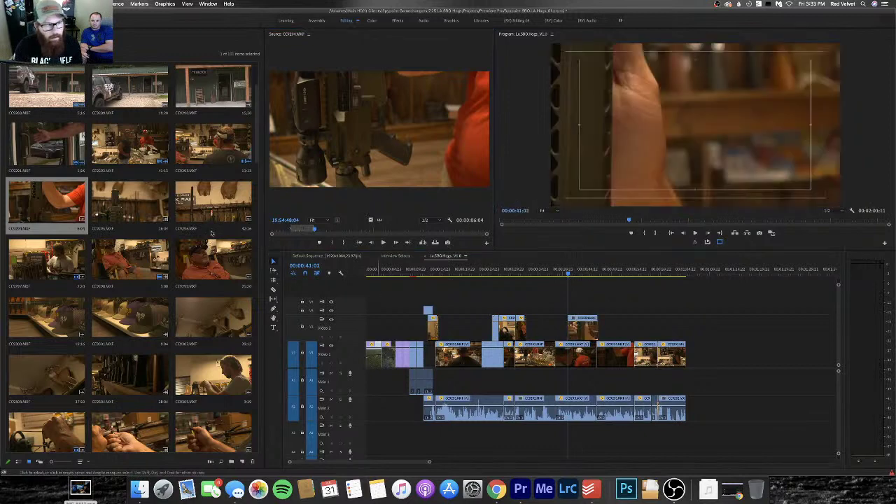
Mark a 3:17 range of the rifle-top clip CC9295.MXF and place it on Video 2 directly after the first rifle cutaway
double_click(114, 211)
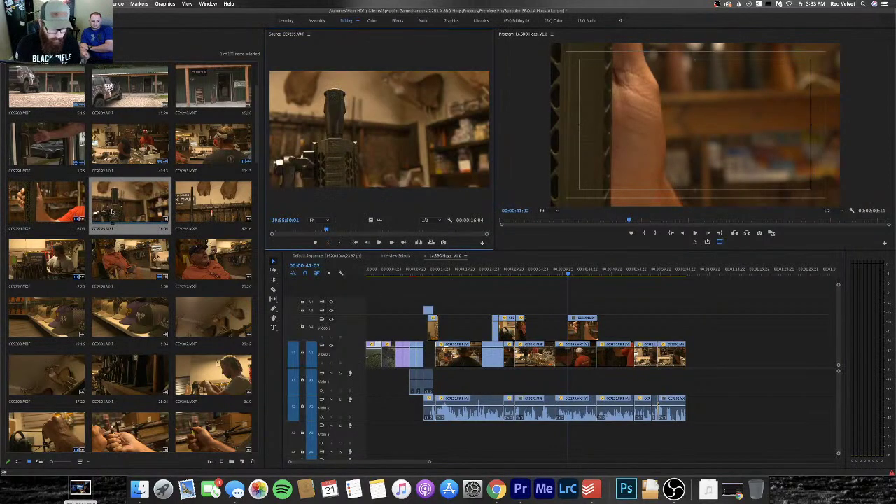
key(i)
key(space)
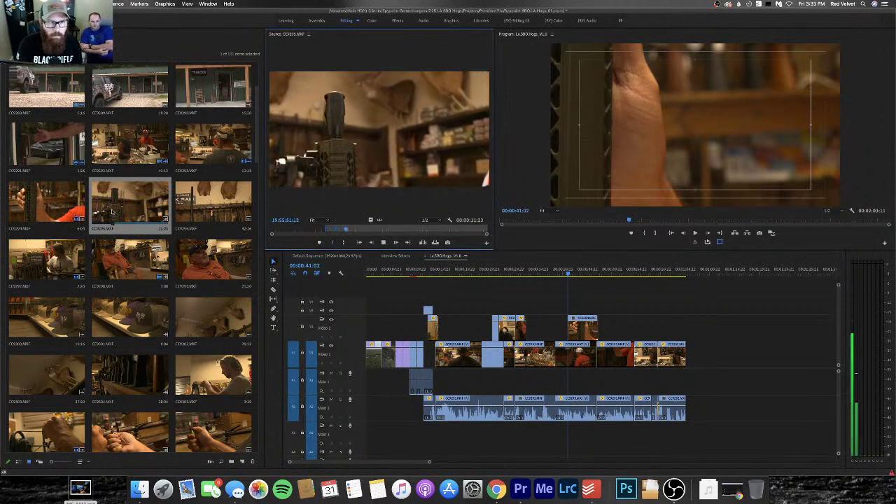
key(space)
key(o)
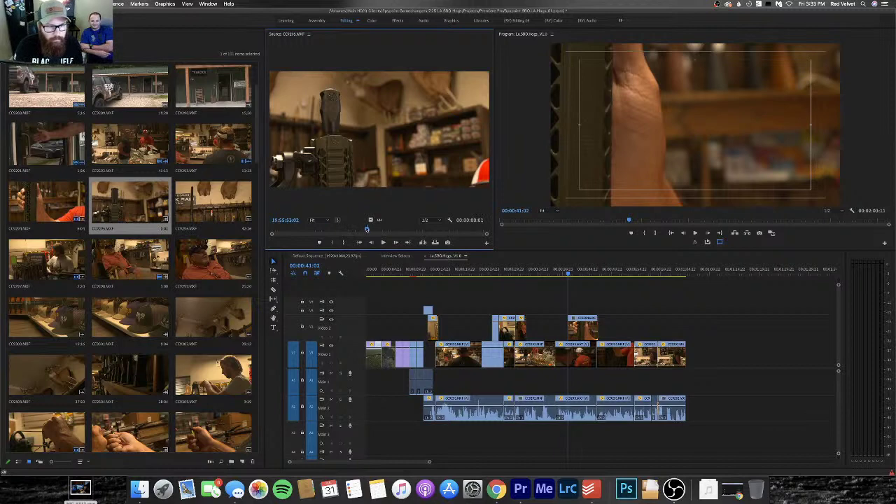
drag(367, 230, 317, 230)
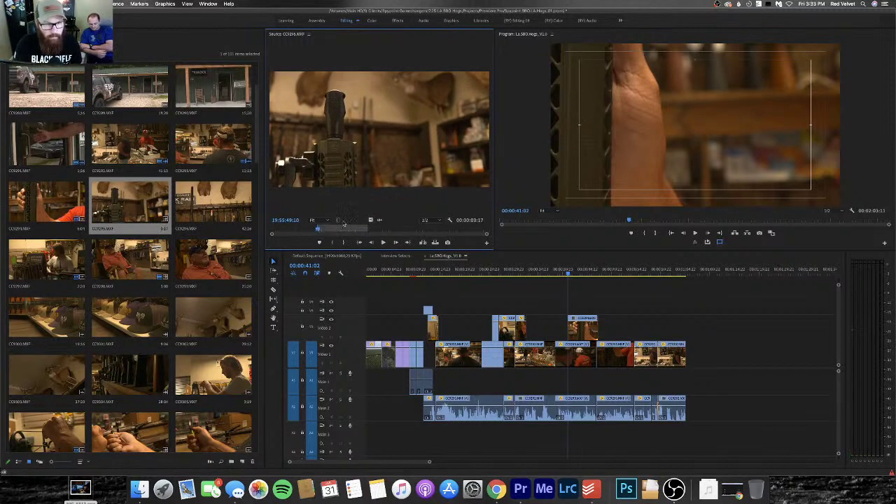
drag(369, 220, 599, 323)
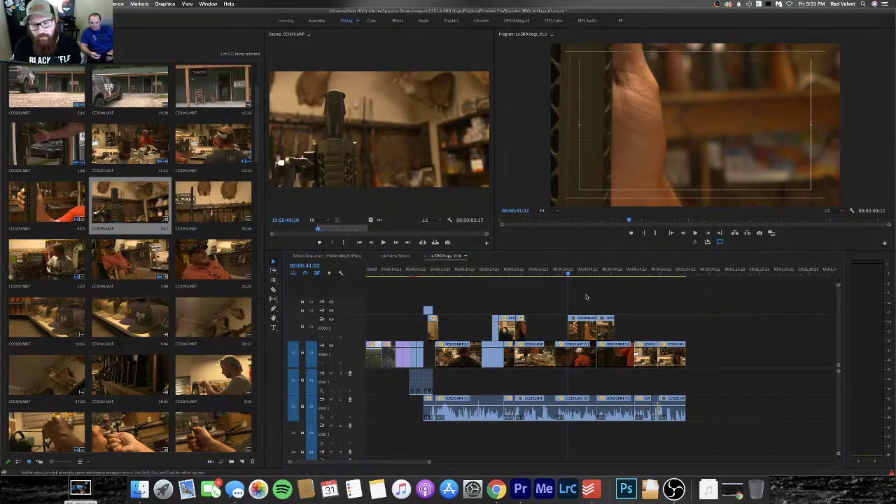
Set the scale of both rifle cutaways on Video 2 to 50
click(582, 274)
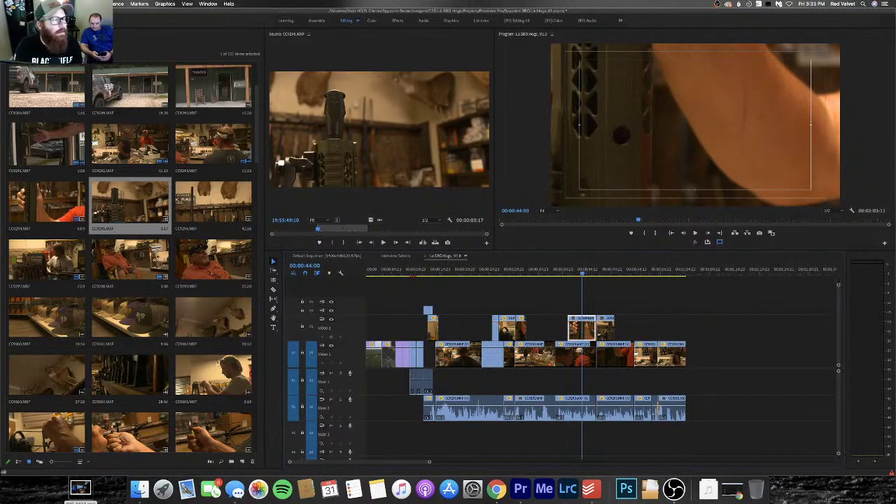
key(shift+7)
key(shift+5)
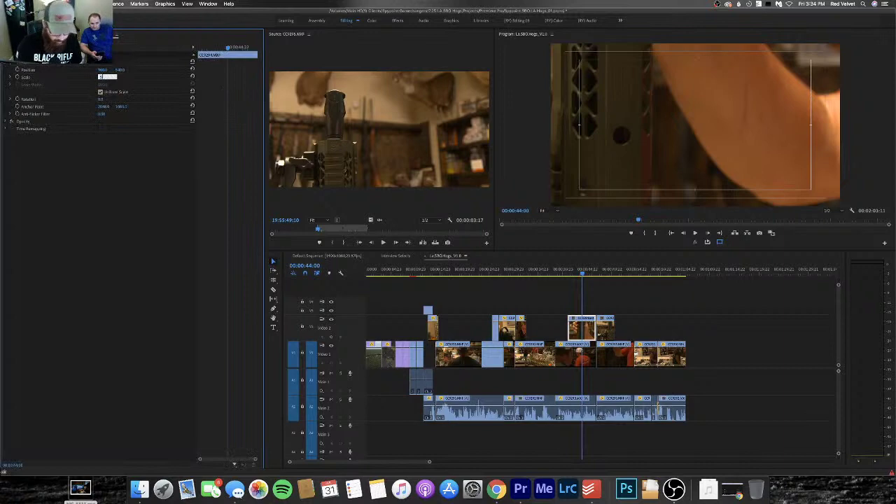
click(606, 270)
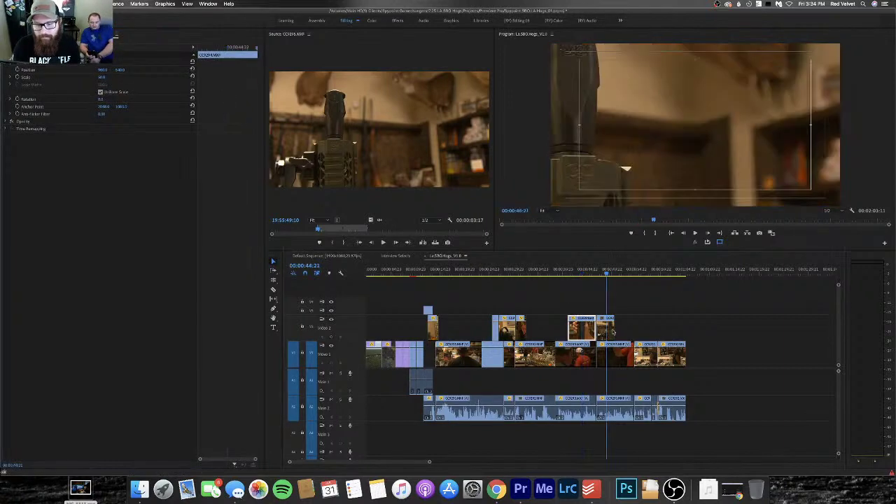
click(104, 77)
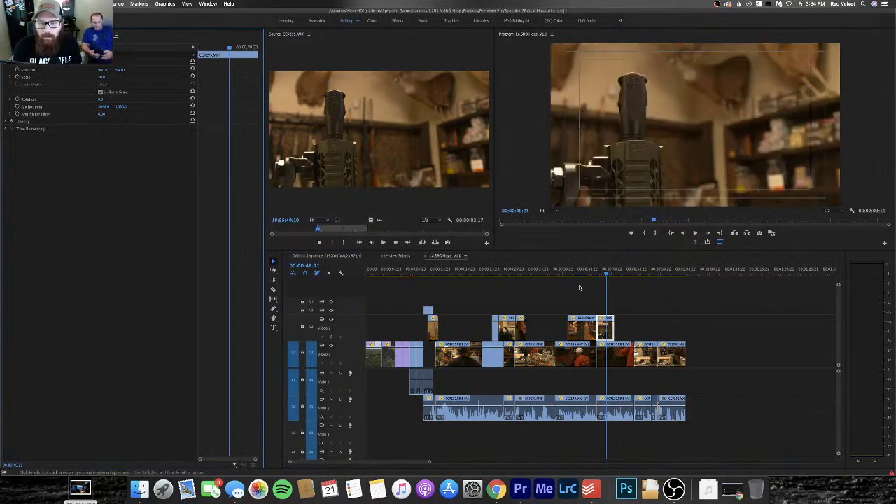
Try both rifle cutaways on Video 2 later in the conversation, starting at 00:00:43:21, and play the result
click(553, 269)
key(space)
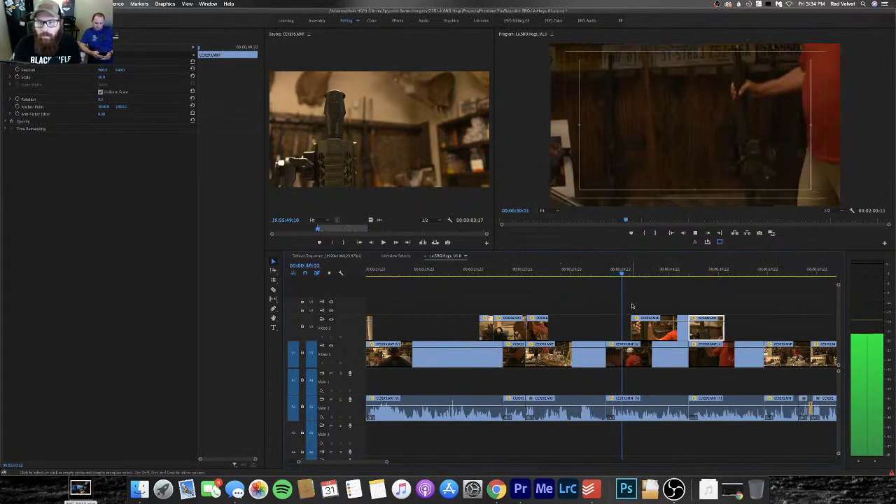
drag(658, 304, 717, 325)
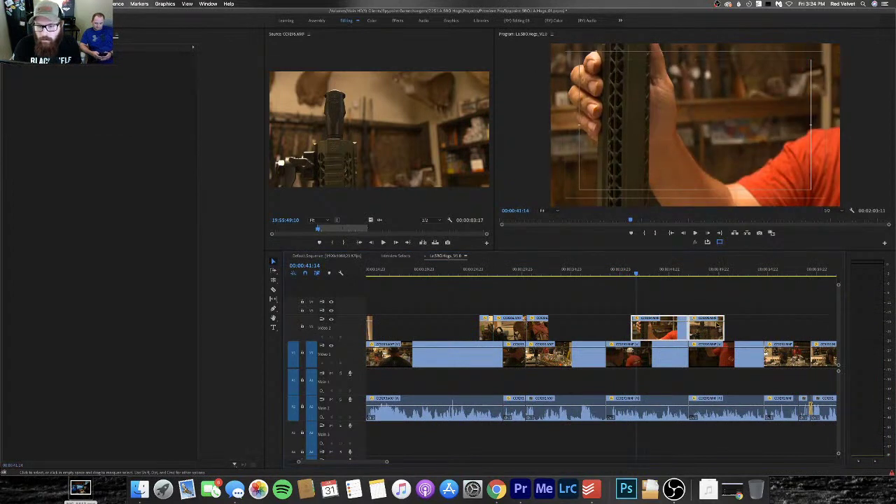
drag(662, 328, 726, 327)
key(space)
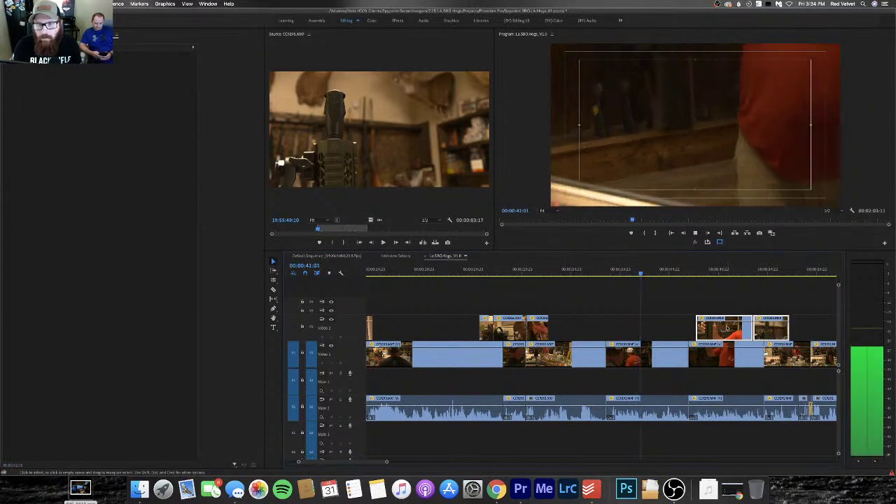
key(space)
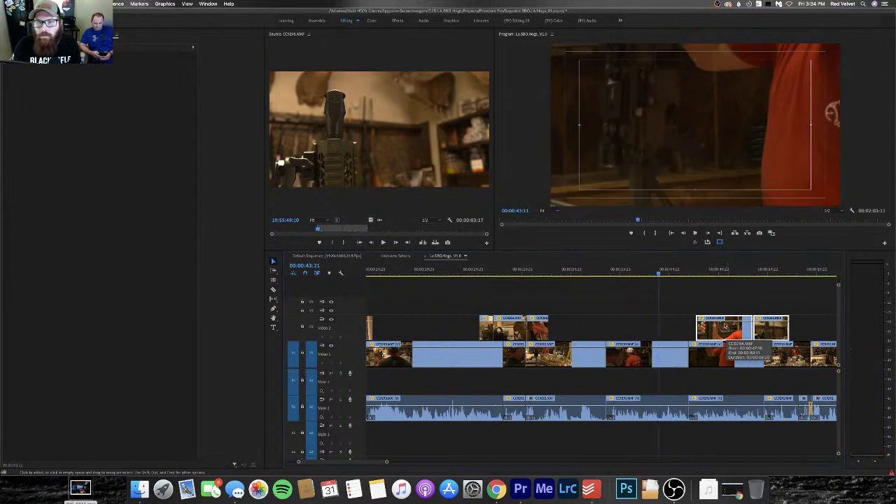
drag(767, 332, 735, 336)
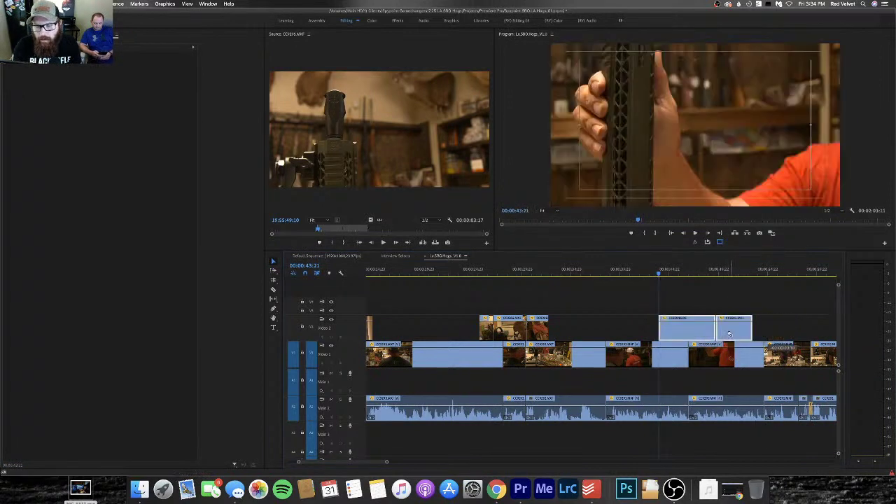
key(space)
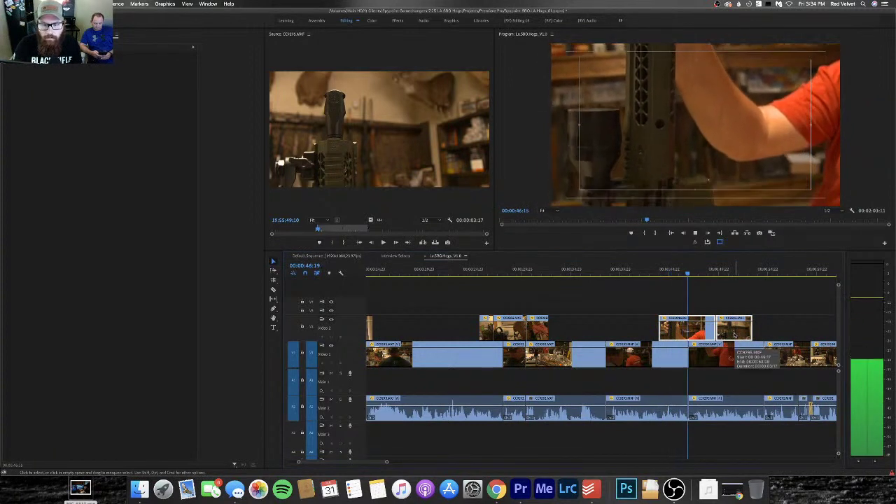
click(744, 295)
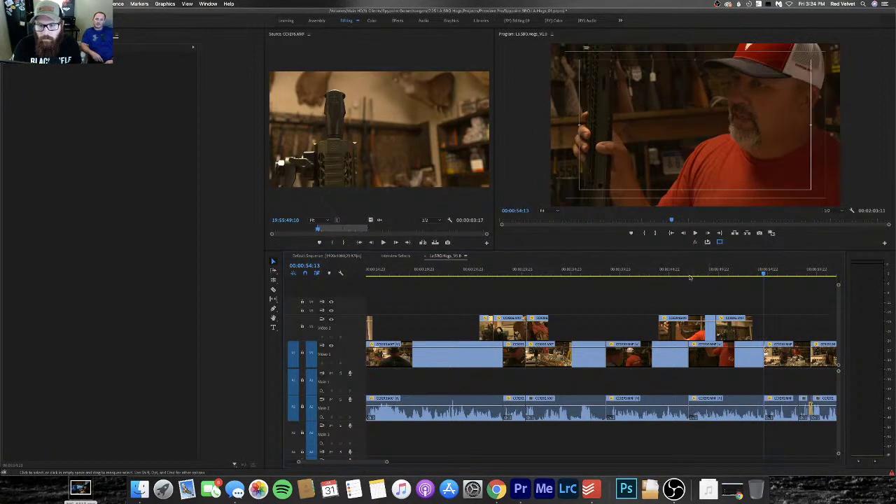
Move both rifle cutaways earlier on Video 2 to align with the start of the Video 1 clip beneath, and play through them
click(628, 273)
mouse_move(599, 272)
mouse_down()
mouse_move(616, 272)
mouse_move(603, 272)
mouse_up()
key(space)
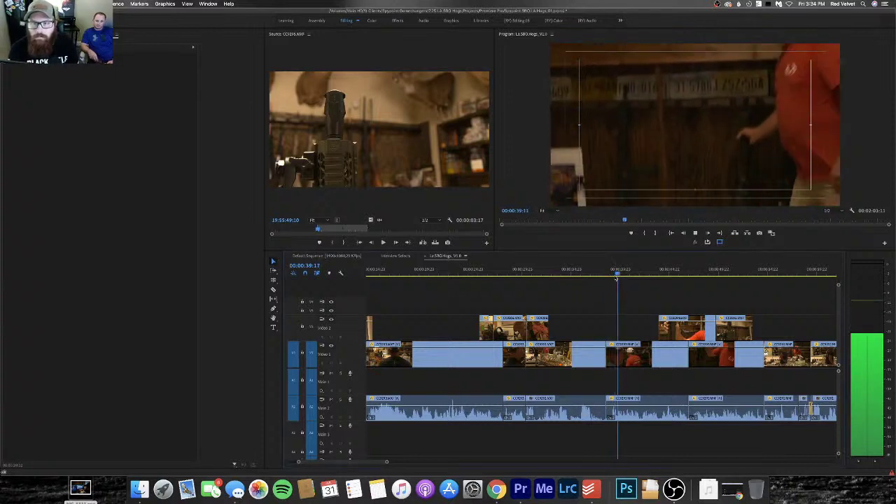
key(space)
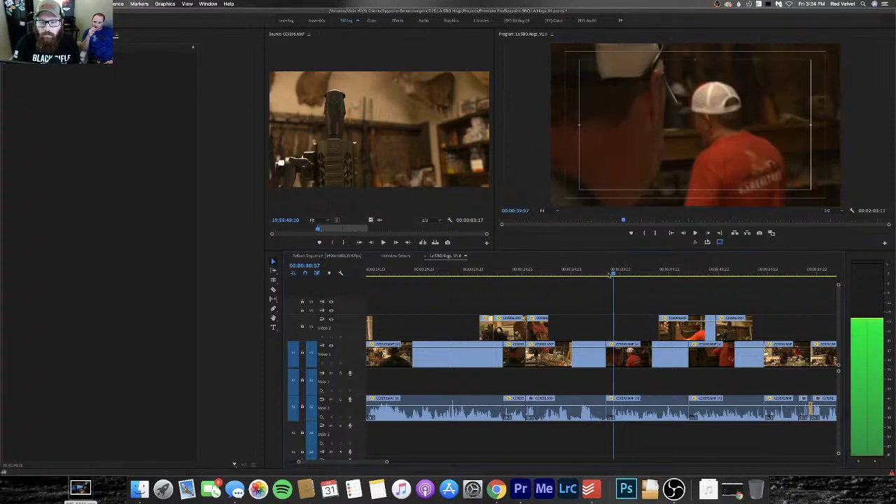
drag(690, 291, 680, 332)
click(578, 271)
key(space)
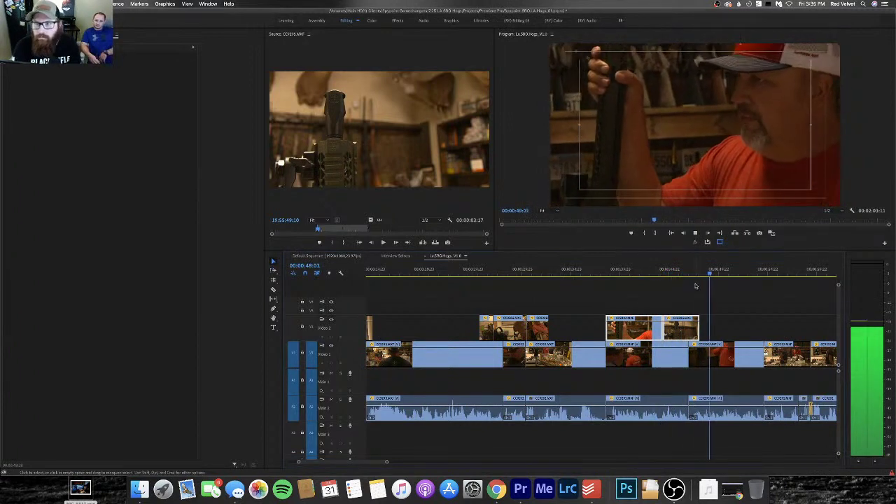
click(694, 272)
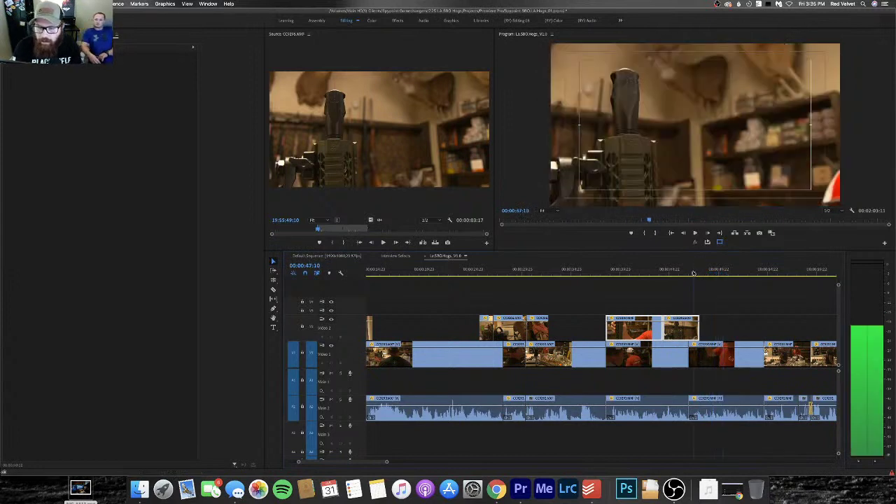
key(space)
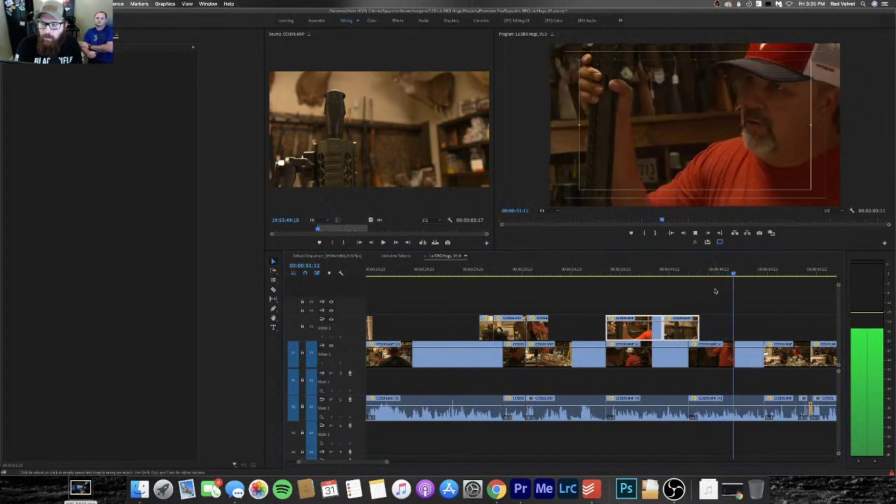
Scale the last counter shot on Video 1 to 75, reposition it for a tighter two-person framing, and play it back
key(minus)
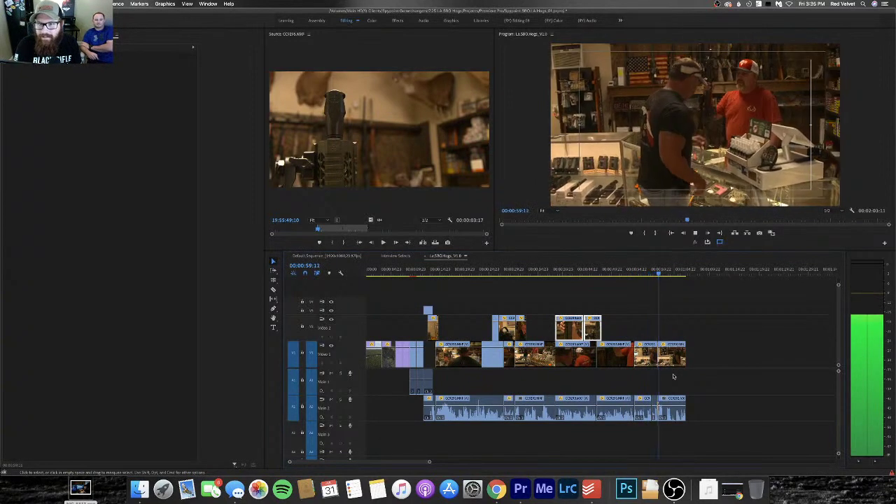
key(space)
key(=)
click(657, 356)
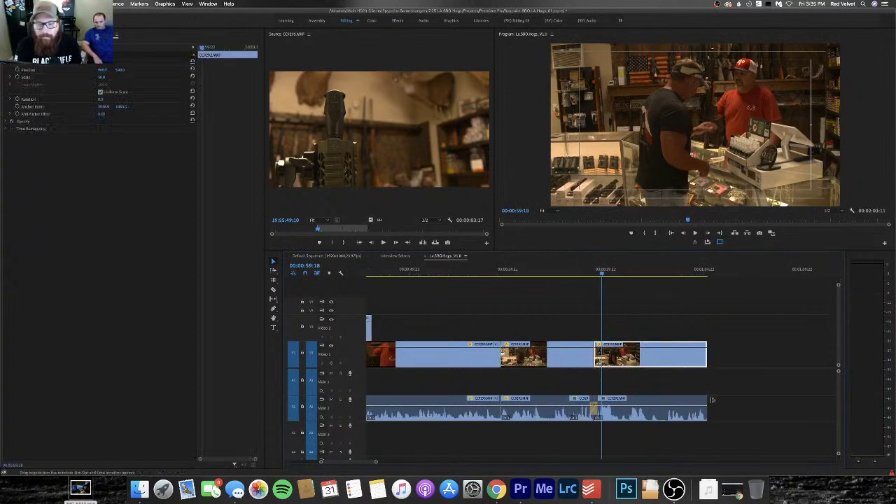
click(102, 78)
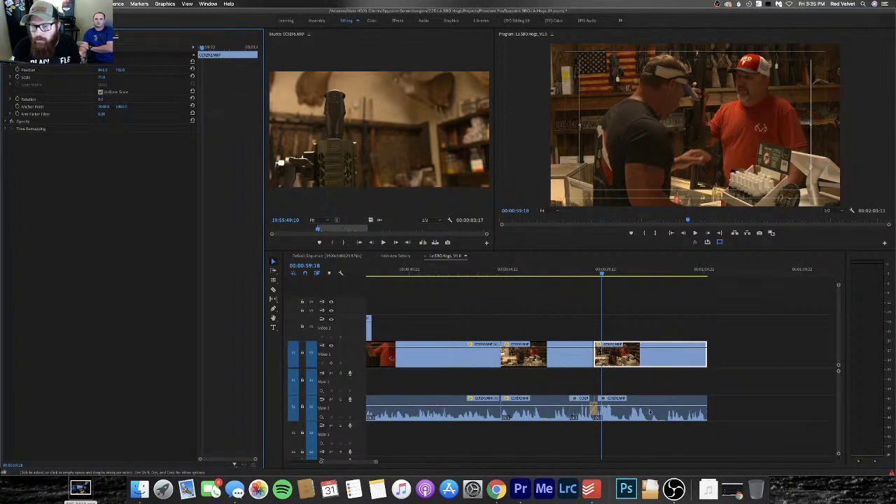
click(564, 269)
key(space)
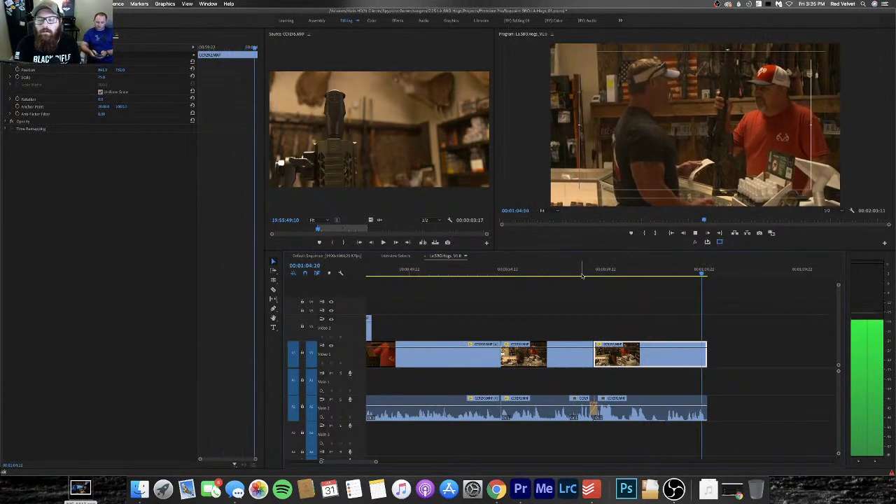
key(space)
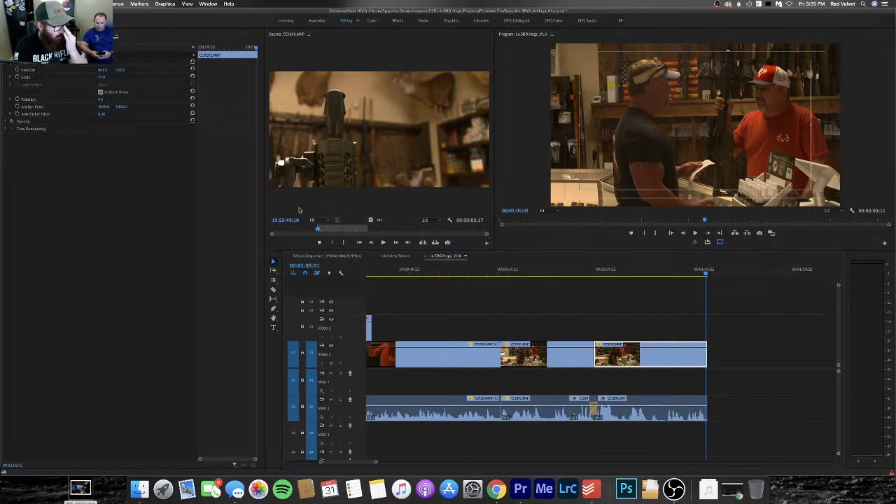
Open the Interview Selects sequence and play its first two selects from the start
click(396, 256)
key(backslash)
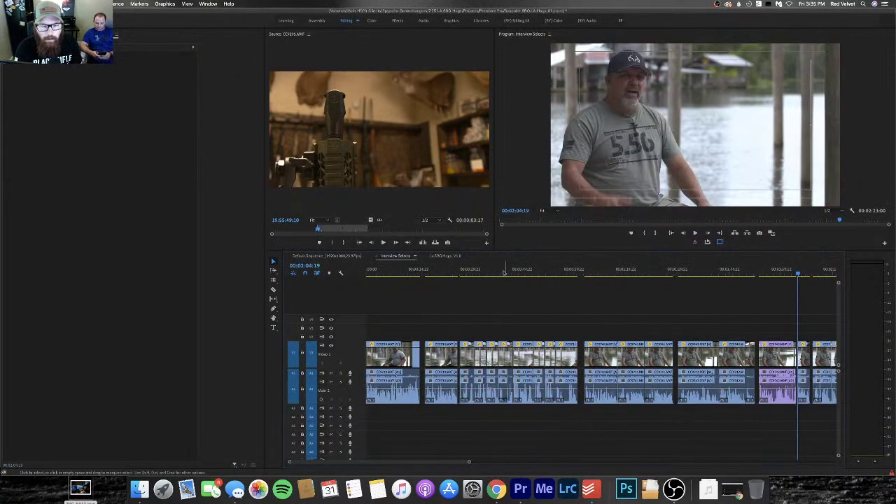
drag(403, 275, 359, 277)
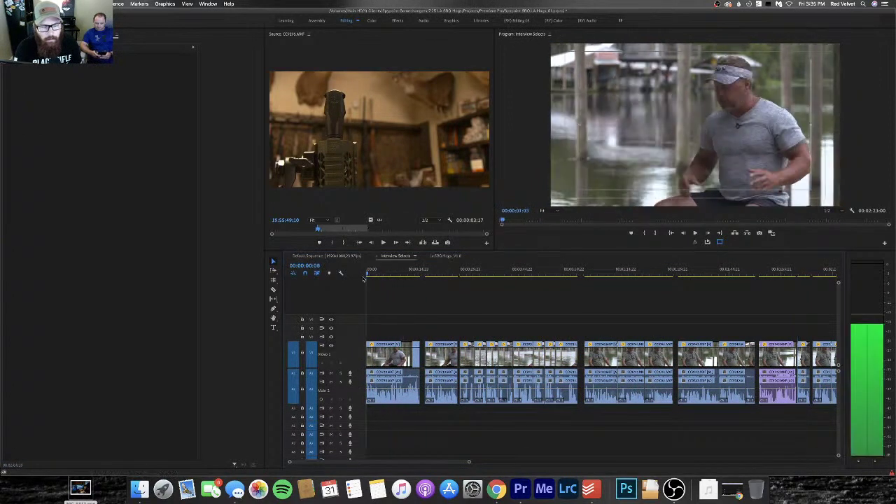
key(space)
key(equal)
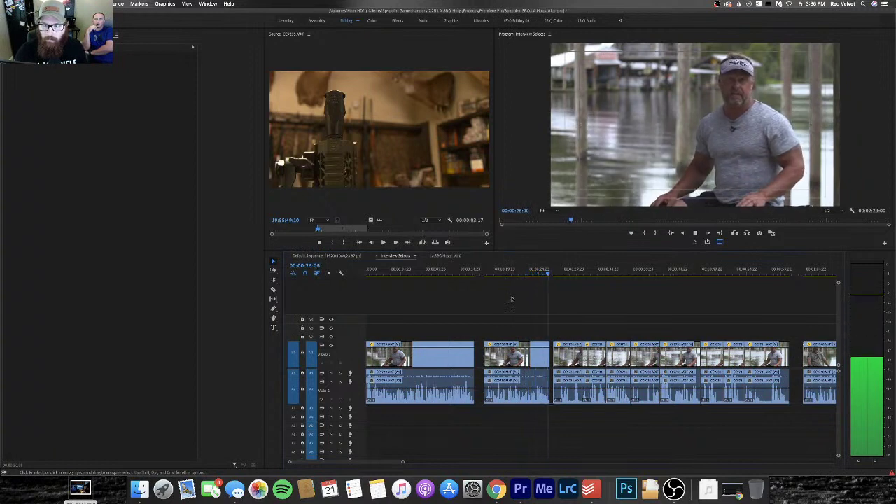
key(space)
Return to the start of Interview Selects and expand its first audio track to show a taller waveform
drag(549, 275, 357, 280)
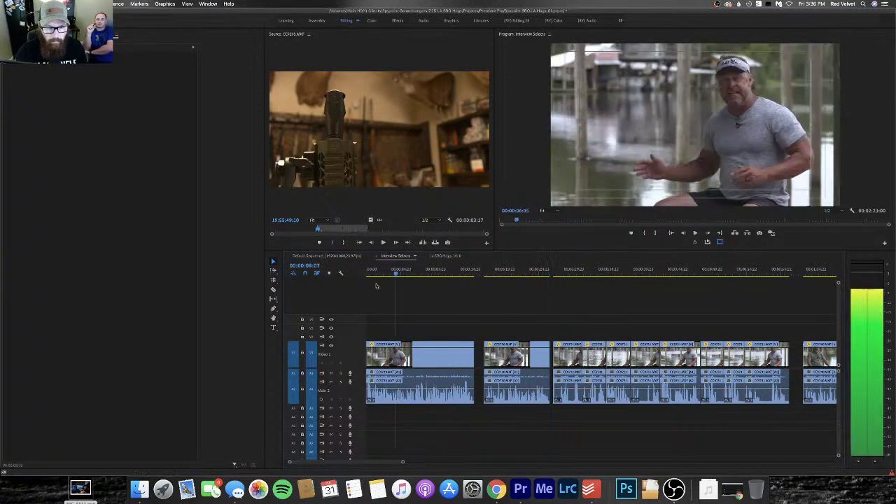
key(equal)
key(equal)
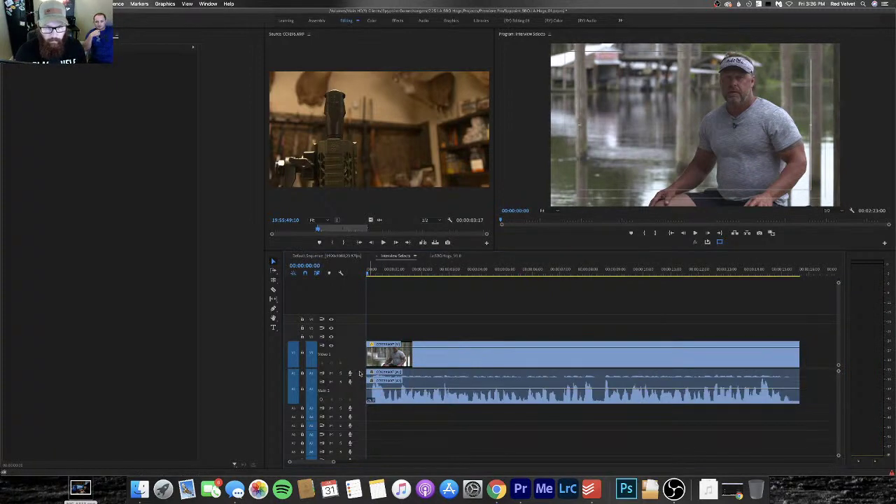
double_click(359, 373)
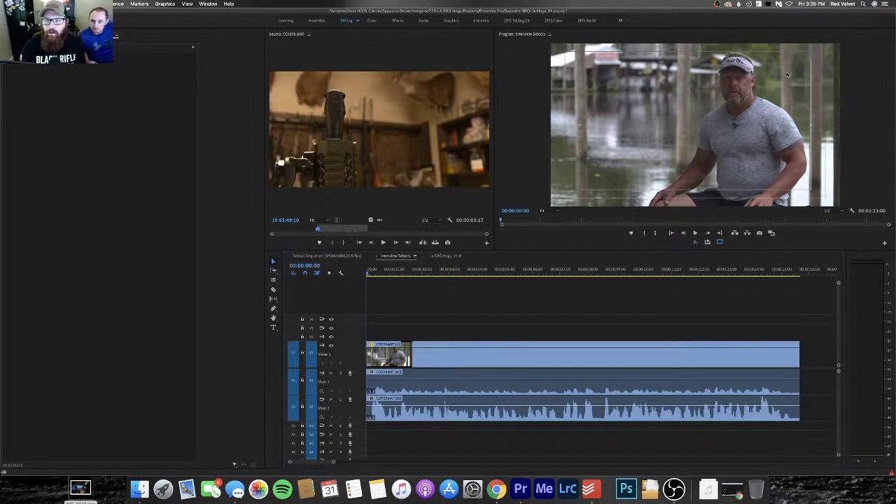
click(826, 64)
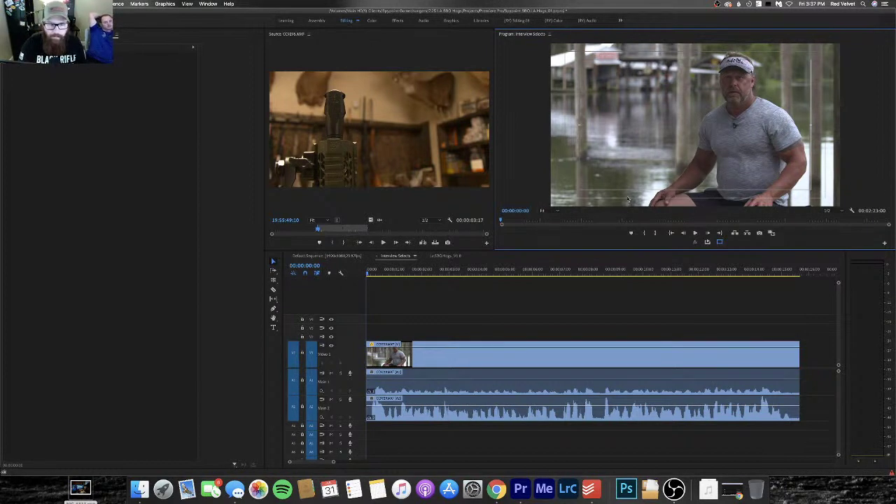
Replay the opening interview select from the start of the sequence to judge it as the scene's follow-up
click(424, 263)
key(space)
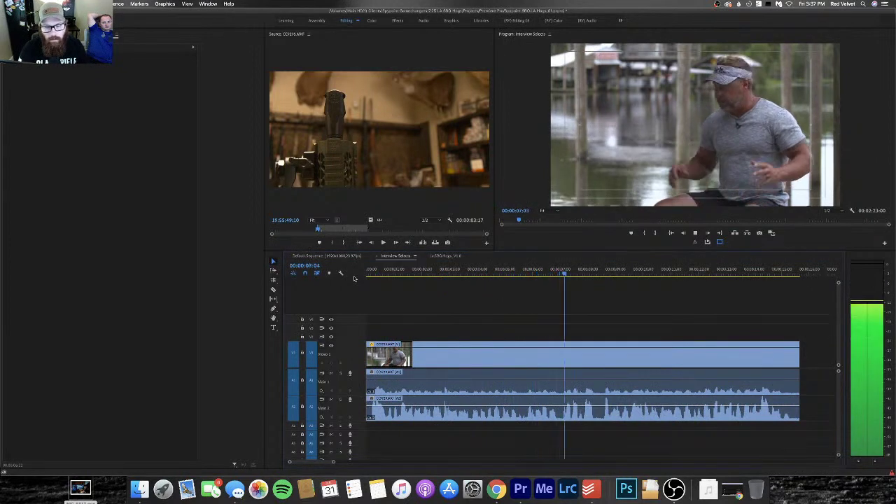
key(space)
key(Home)
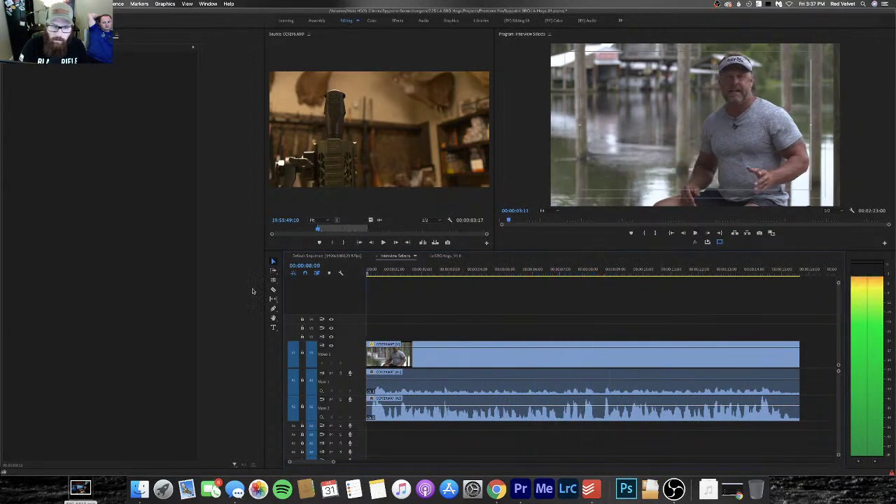
key(space)
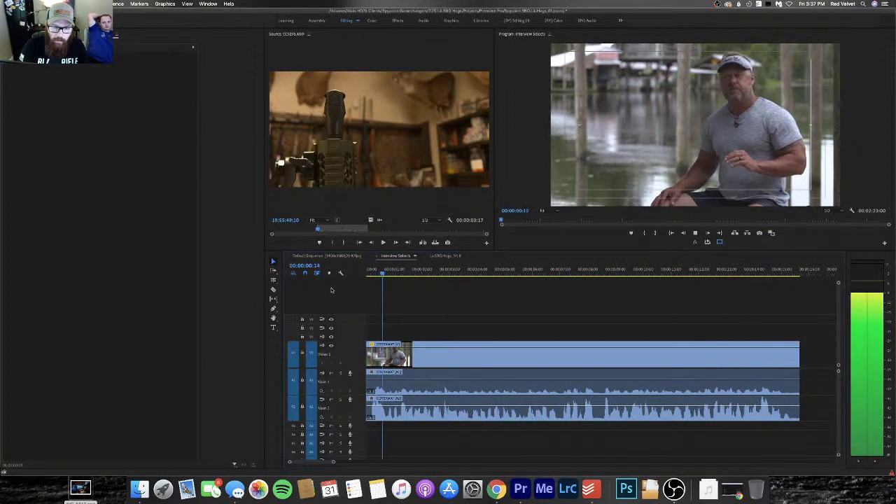
drag(410, 274, 335, 272)
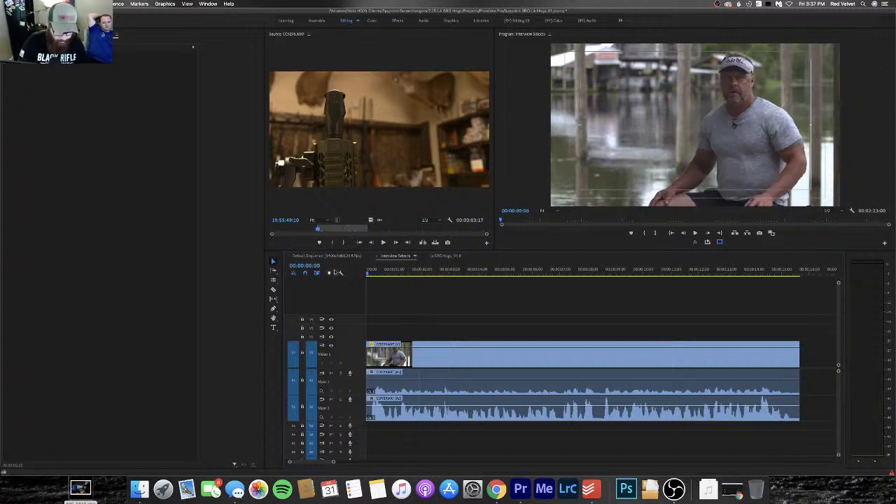
key(minus)
key(minus)
key(space)
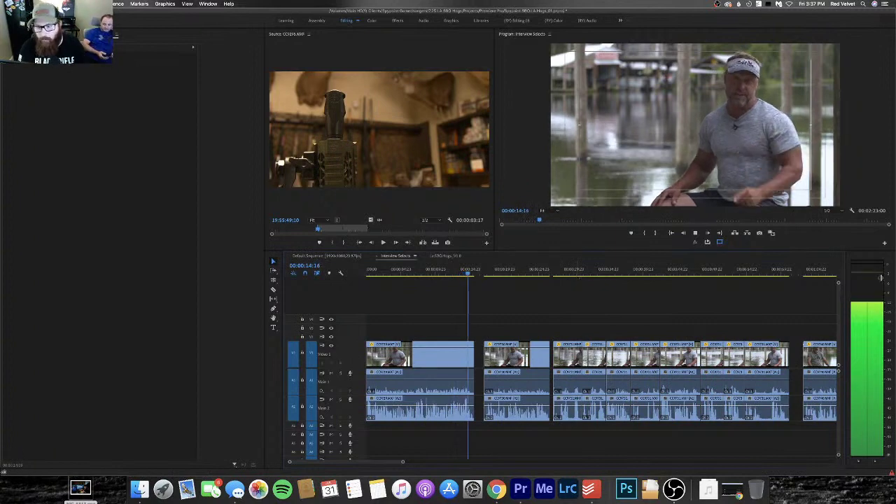
key(space)
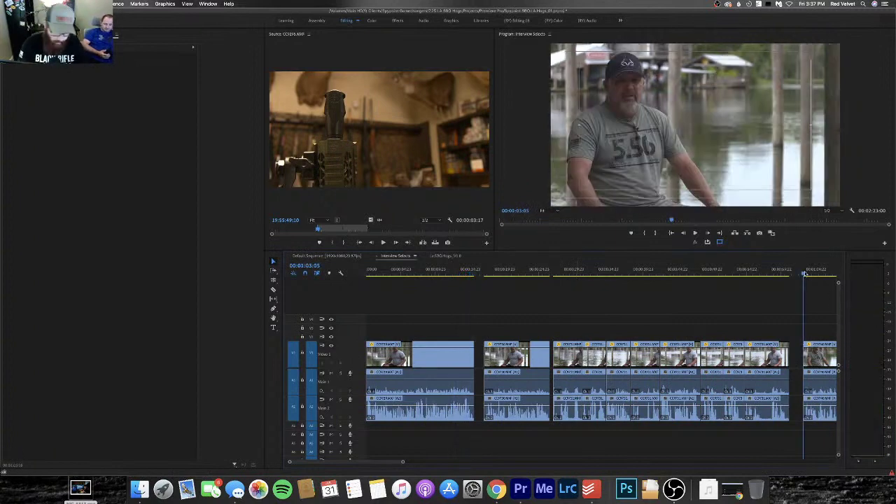
Play the Interview Selects clips from 00:01:03:05 through the third clip of that group
scroll(805, 273, down, 3)
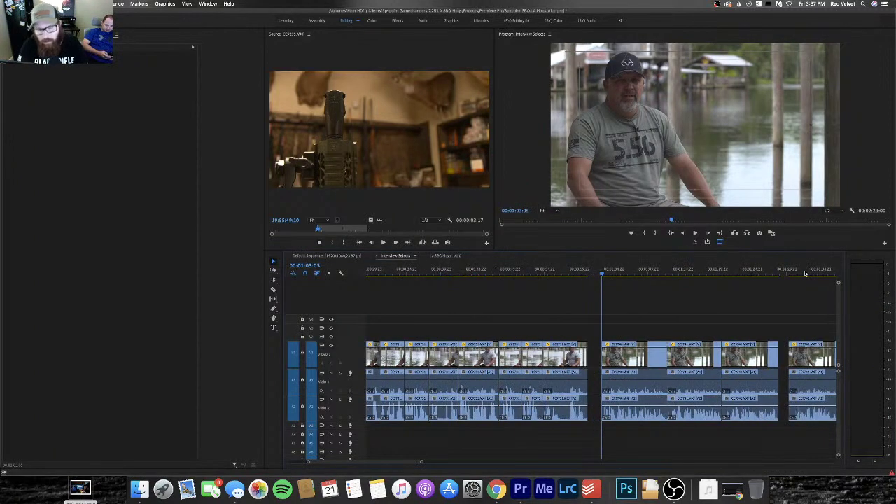
key(space)
key(=)
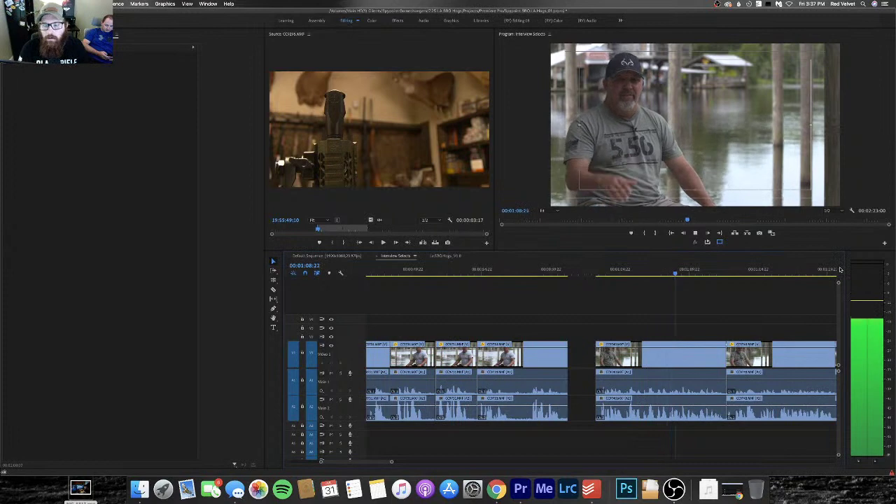
key(minus)
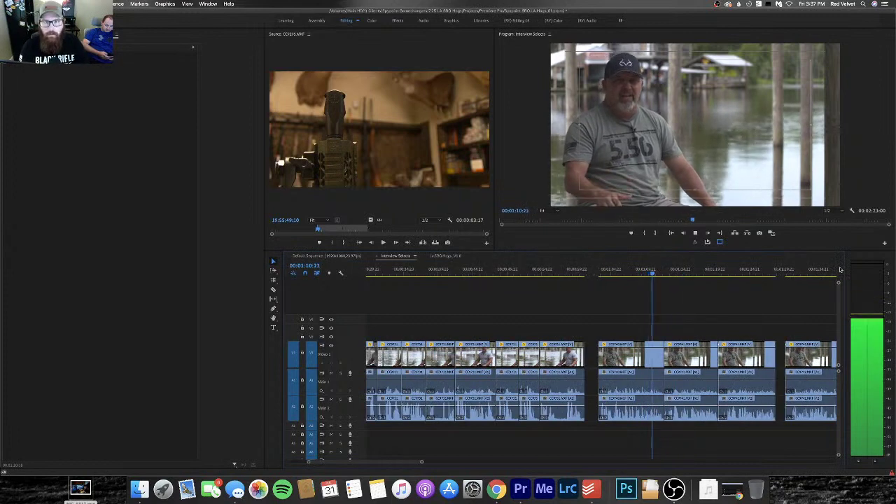
key(minus)
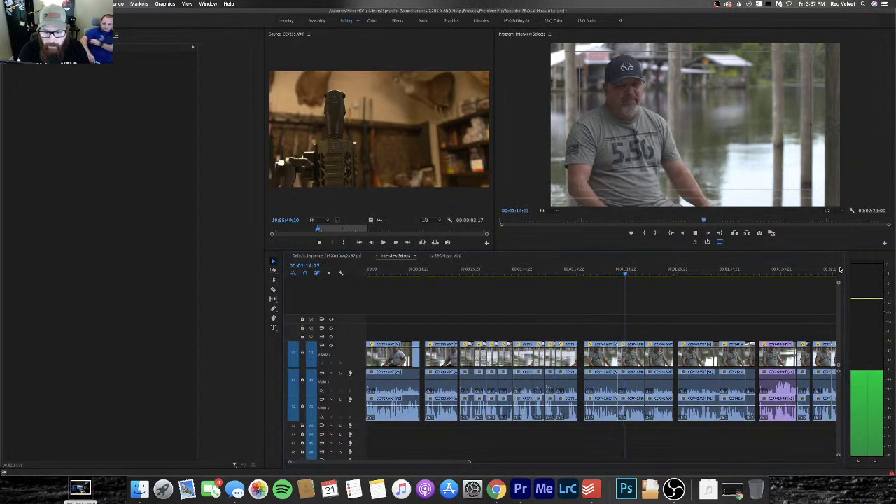
key(equal)
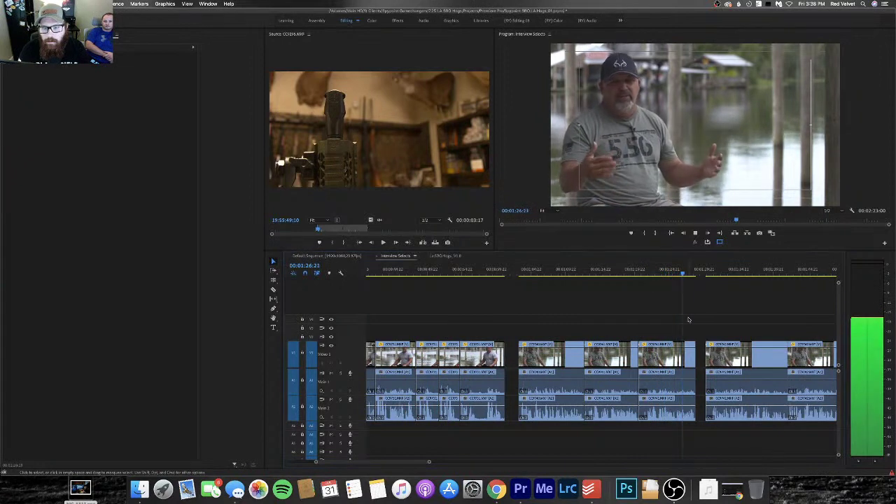
Copy the third clip of that interview group to the end of the Hogs V1.0 sequence at 00:01:05:01 and play the transition
click(679, 351)
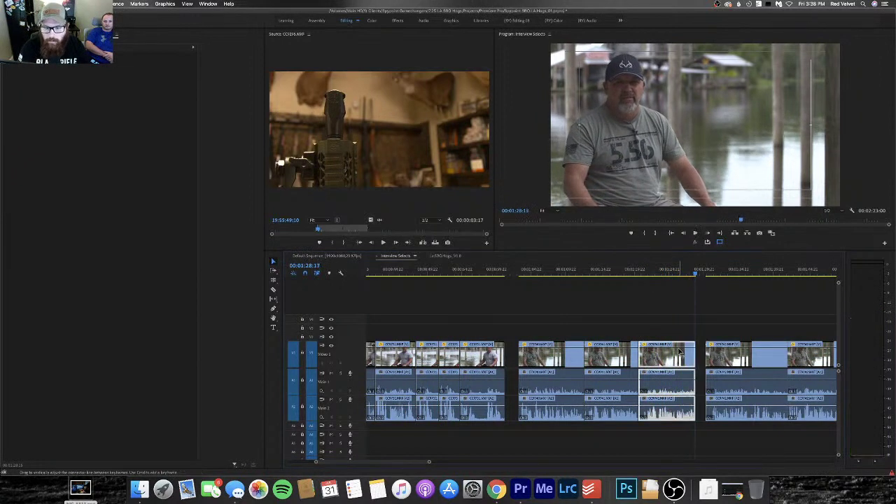
click(451, 256)
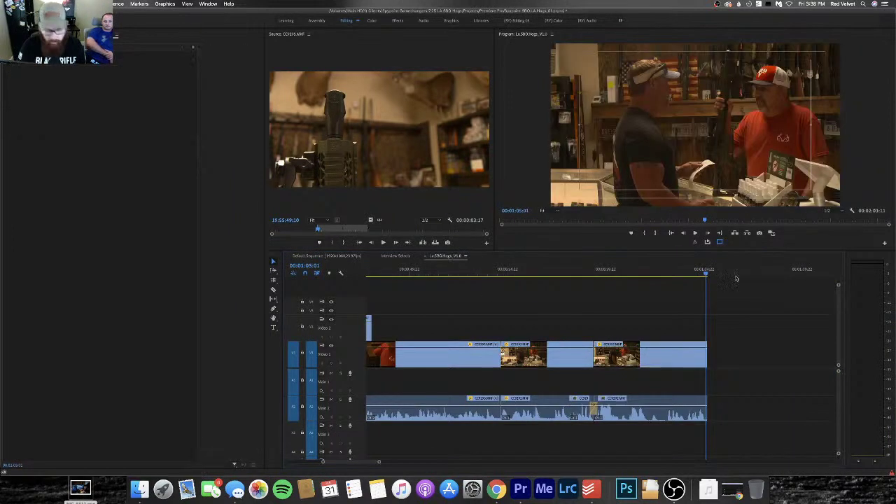
key(minus)
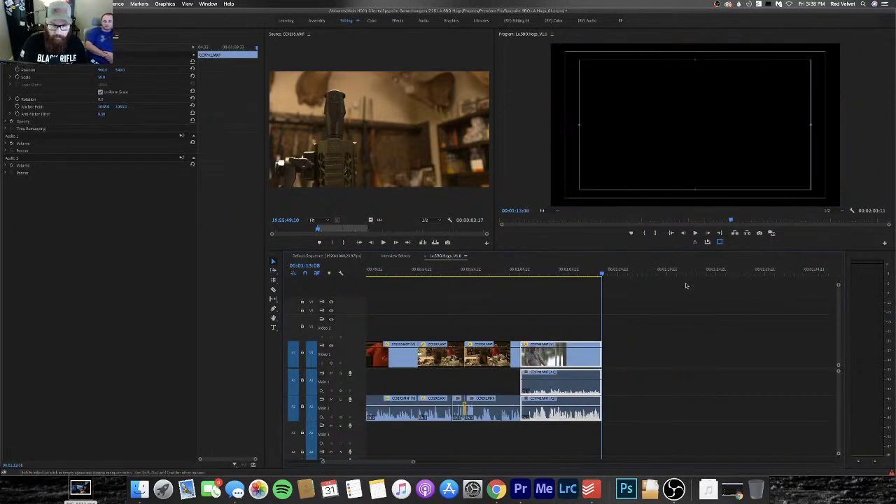
click(495, 275)
key(space)
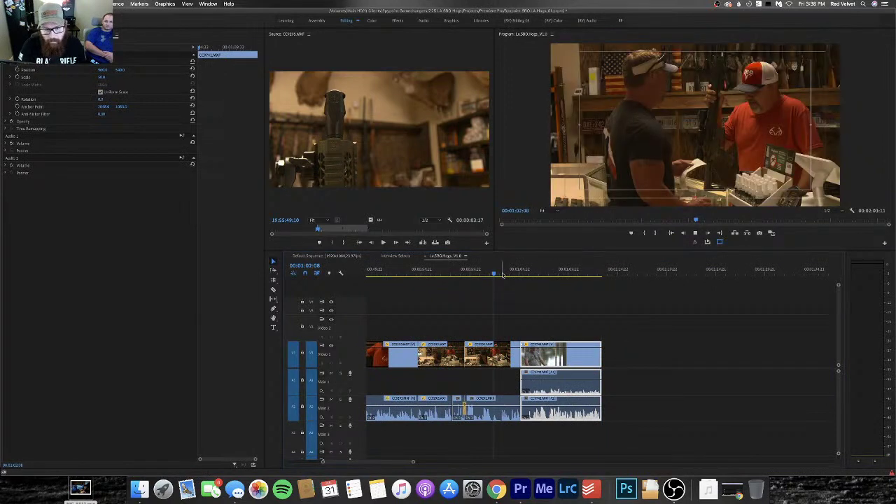
key(equal)
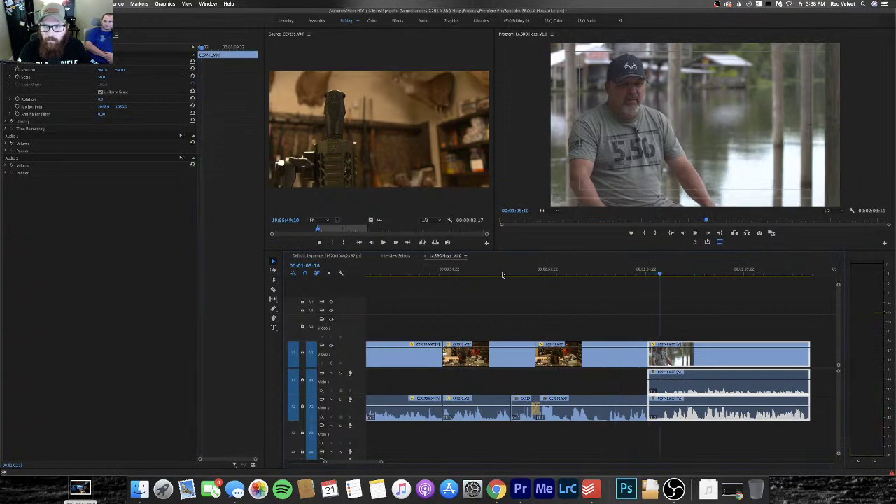
Ripple-trim the pasted interview clip's start at 00:01:06:06 and move the clip about three seconds later, leaving a gap
click(672, 276)
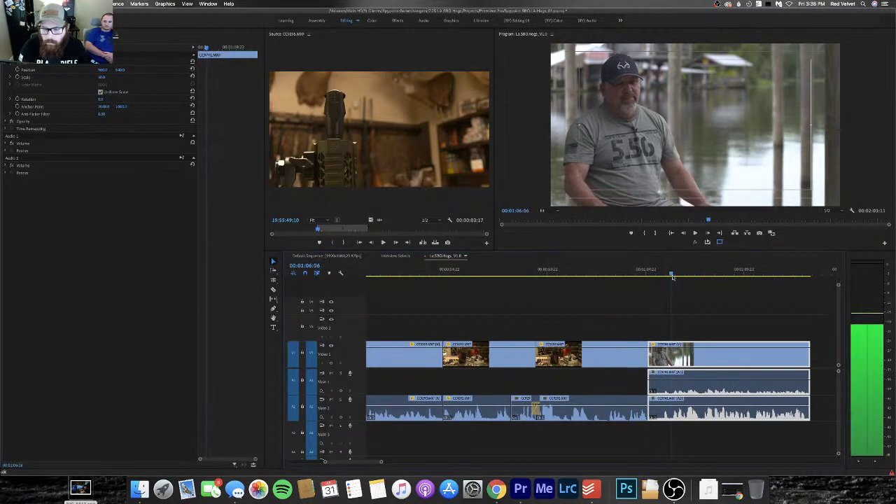
key(q)
drag(677, 359, 736, 359)
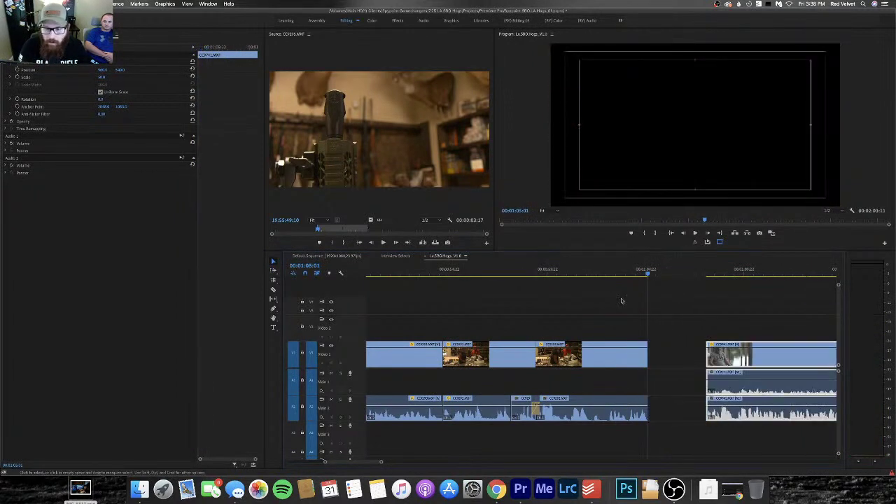
Play the last counter shot to find the dialogue break and cut its video and audio at 00:01:02:05
click(610, 270)
key(space)
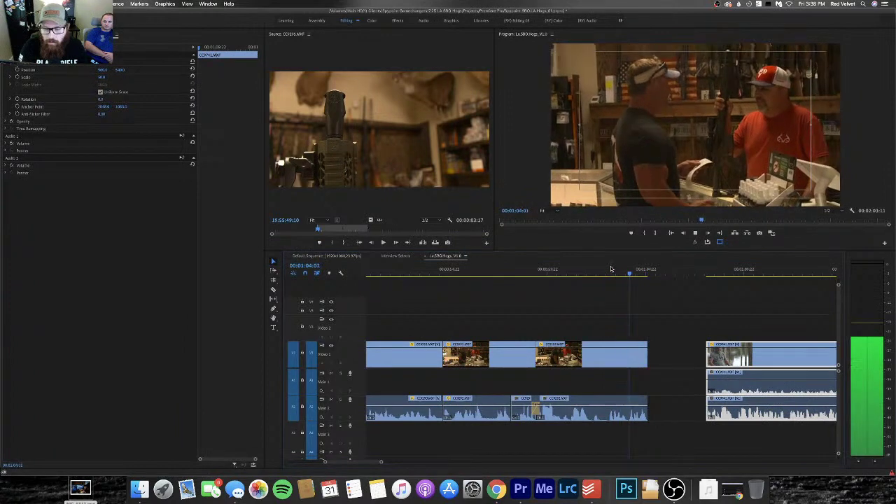
click(574, 270)
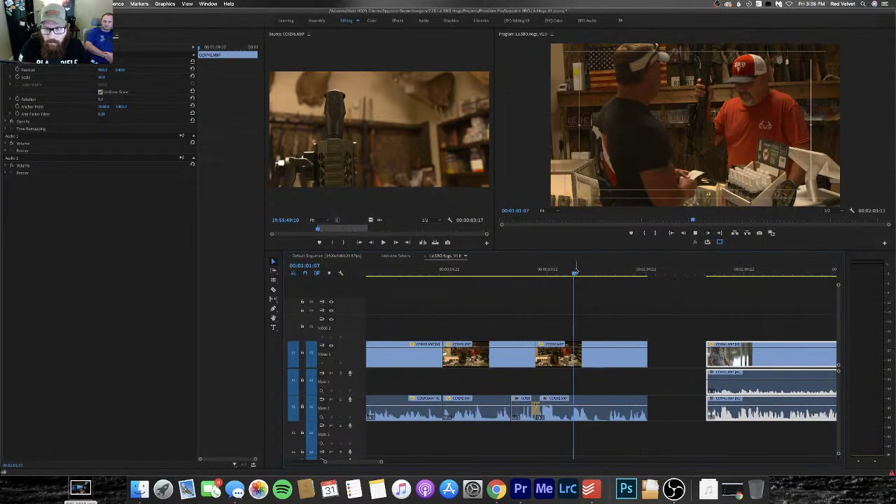
key(space)
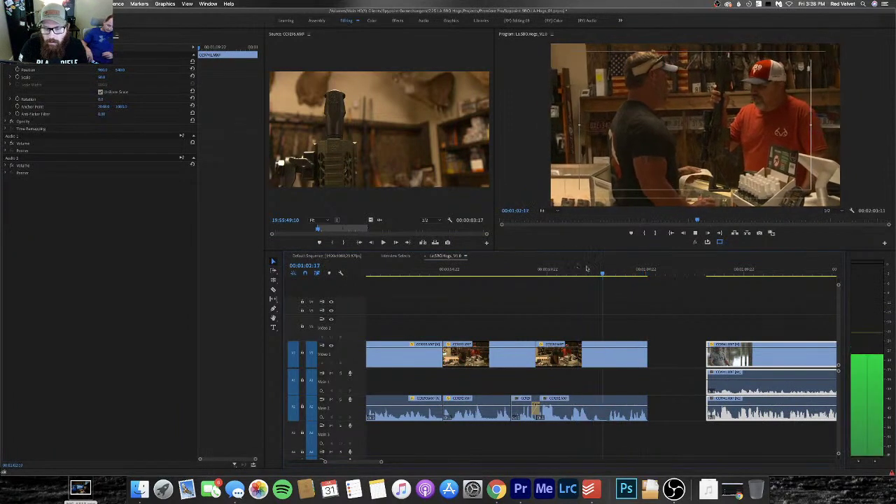
click(586, 270)
key(space)
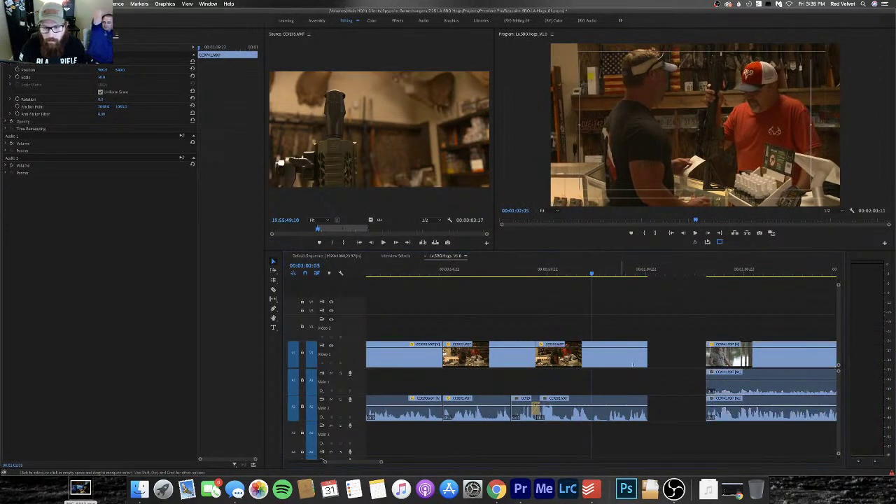
click(633, 363)
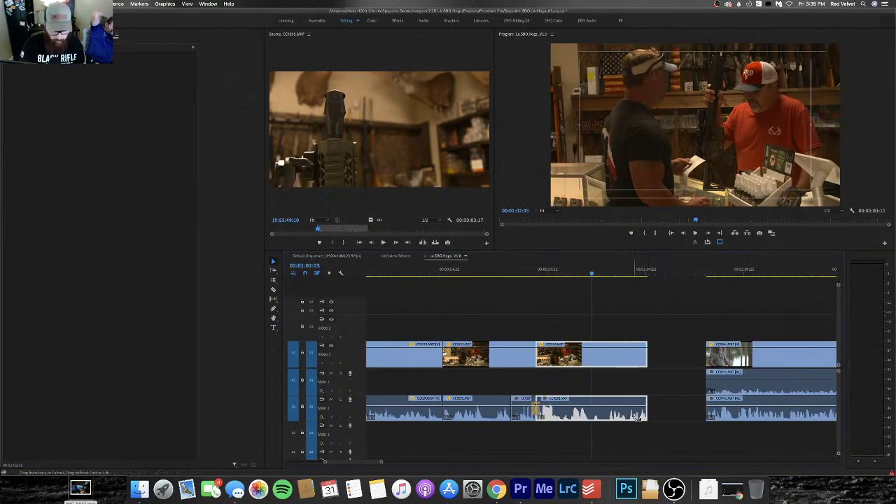
key(super+k)
Trim the start of the last counter piece's video and audio to 00:01:02:23 and close the gap before it
click(606, 270)
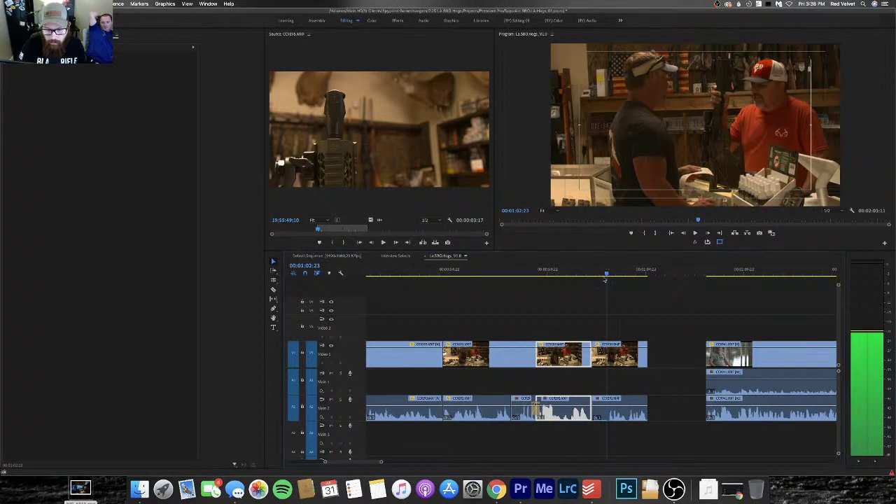
drag(591, 353, 607, 350)
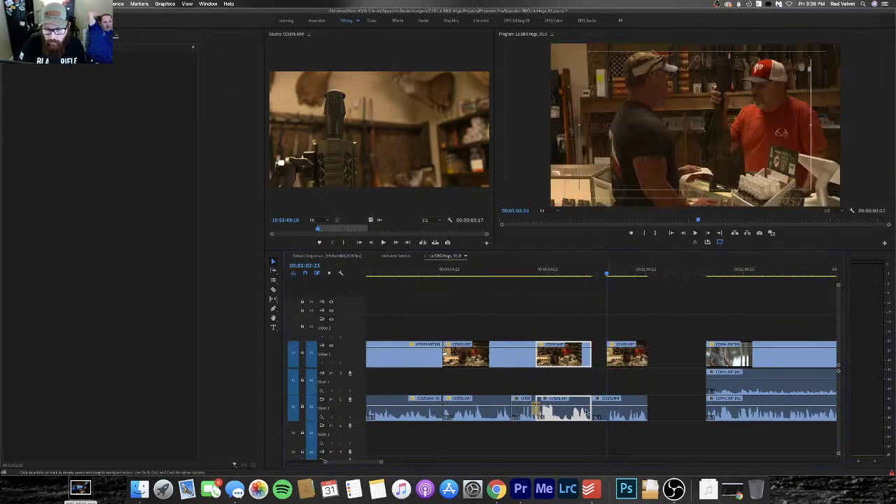
drag(594, 400, 607, 393)
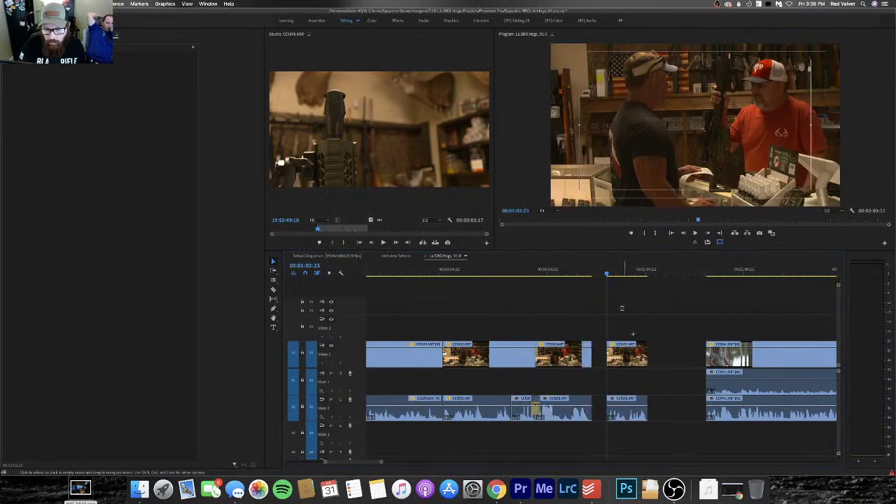
click(626, 354)
drag(626, 354, 615, 357)
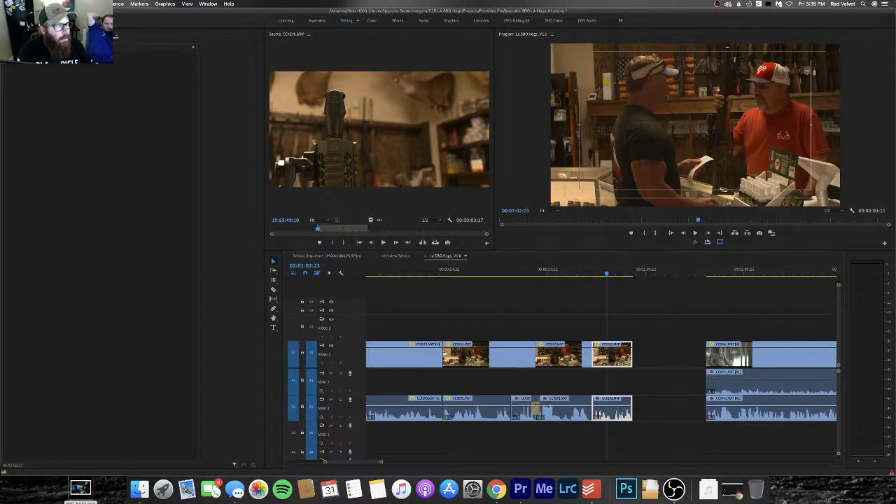
Open the exterior shot of the truck outside the shop from the footage bin and mark a range about three seconds long
click(46, 34)
scroll(130, 259, down, 5)
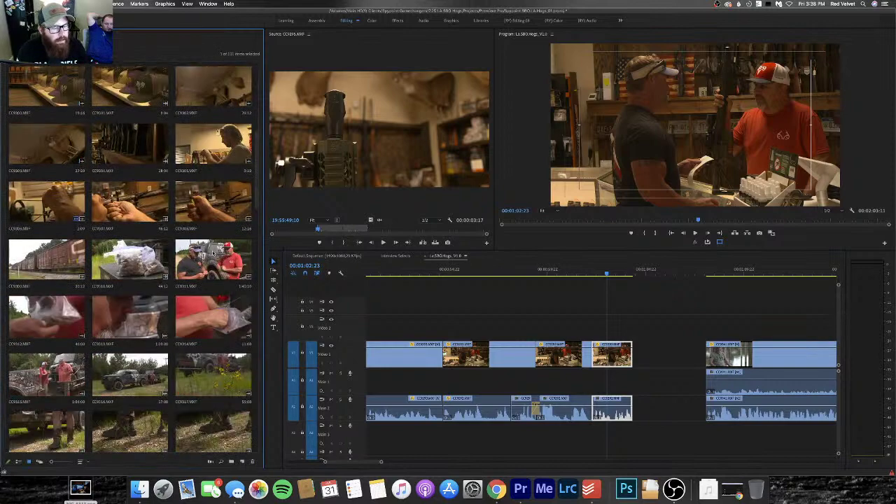
scroll(210, 250, up, 8)
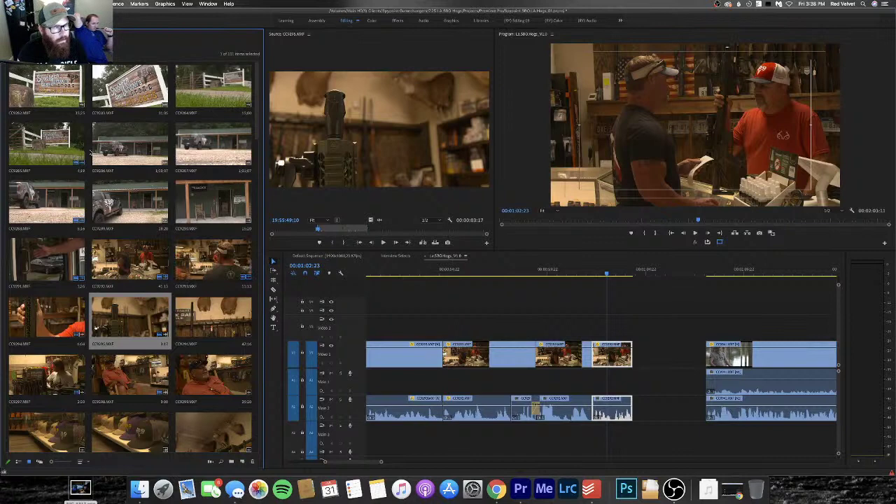
double_click(112, 150)
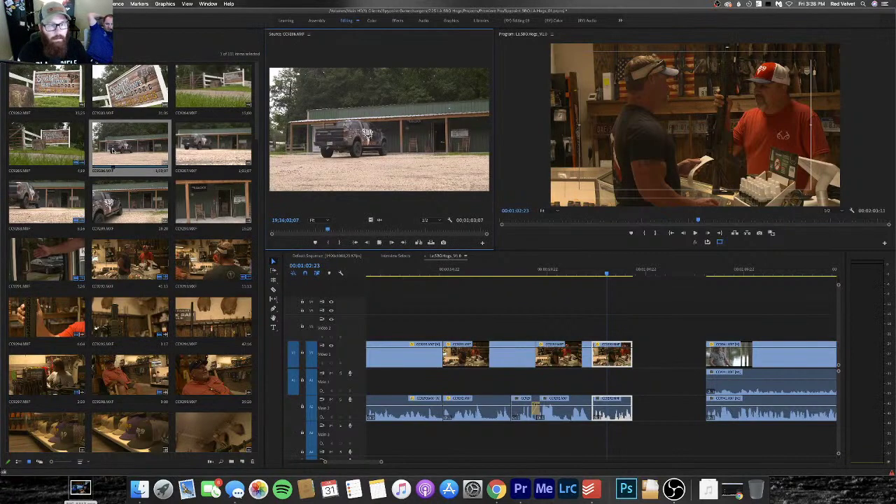
click(357, 230)
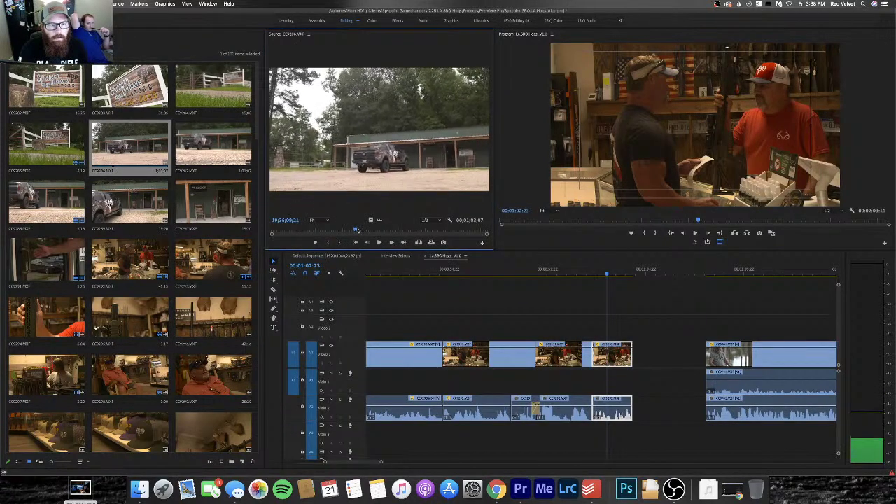
drag(357, 229, 234, 226)
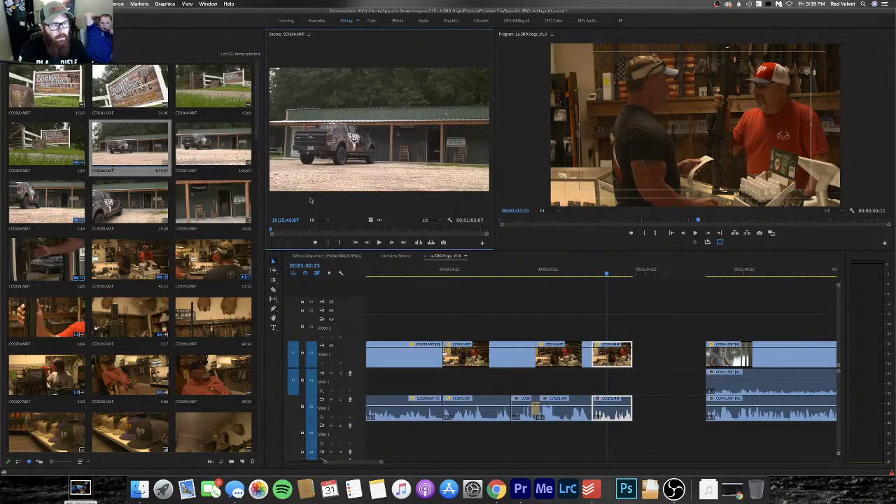
drag(272, 231, 280, 230)
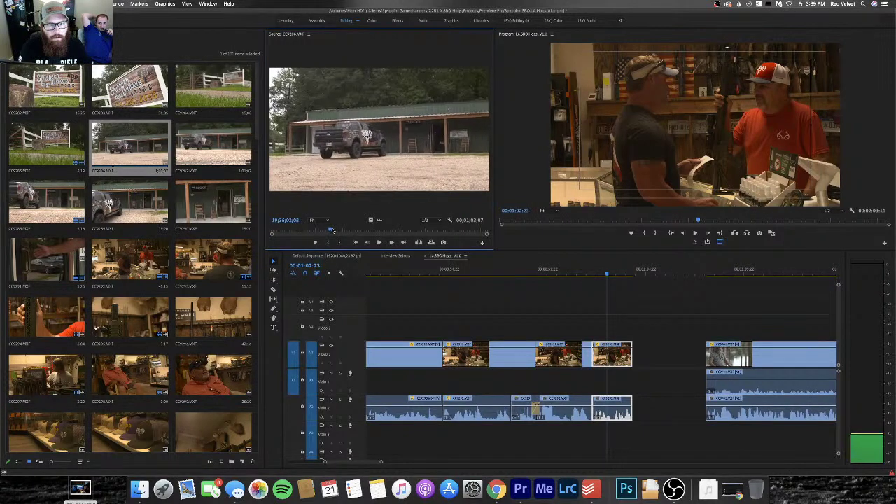
drag(332, 230, 331, 230)
key(i)
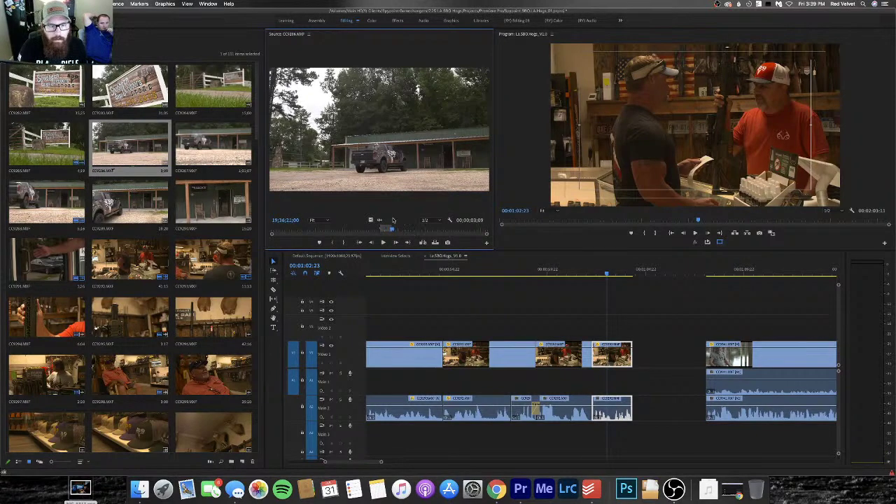
Place the marked truck shot, video only, on Video 2 at the start of the last counter piece and play the scene back
drag(370, 220, 616, 328)
click(513, 273)
key(space)
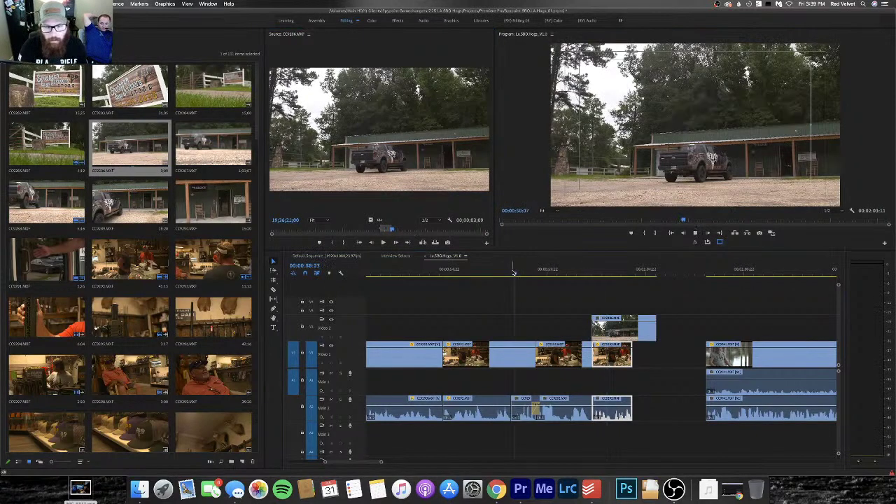
key(minus)
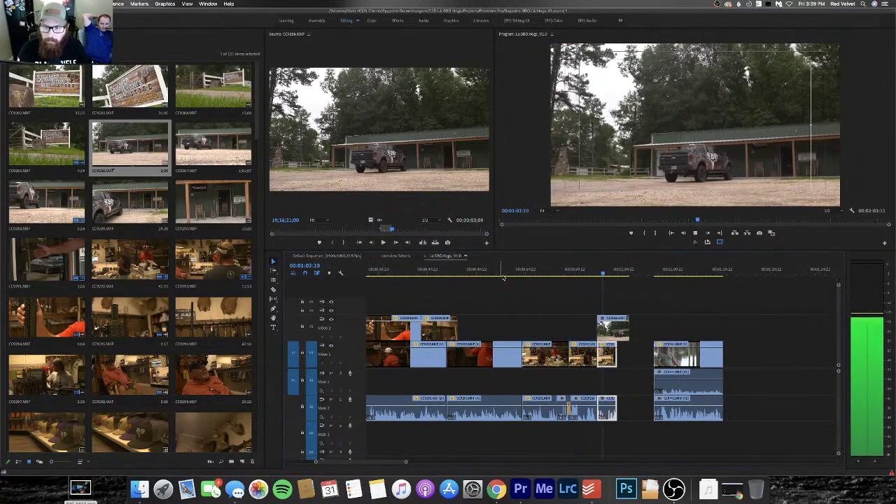
click(592, 270)
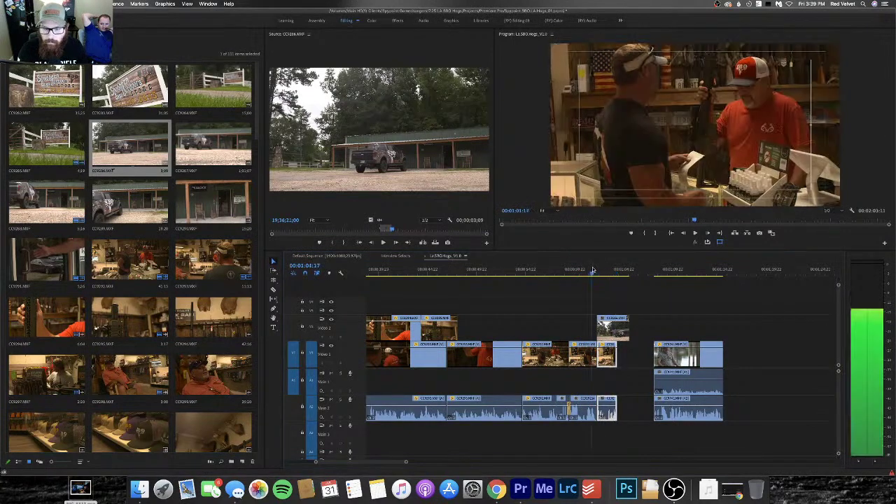
key(equal)
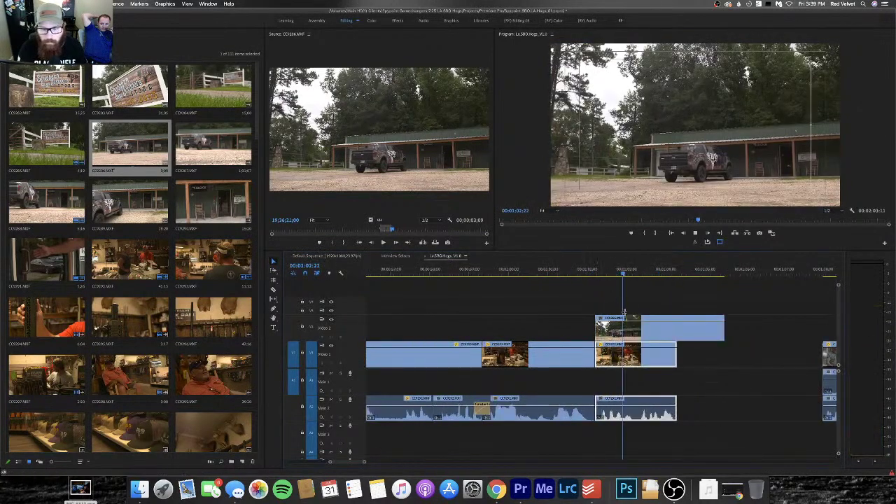
Ripple-trim about one second off the start of the last counter piece under the truck shot and play the scene back
key(space)
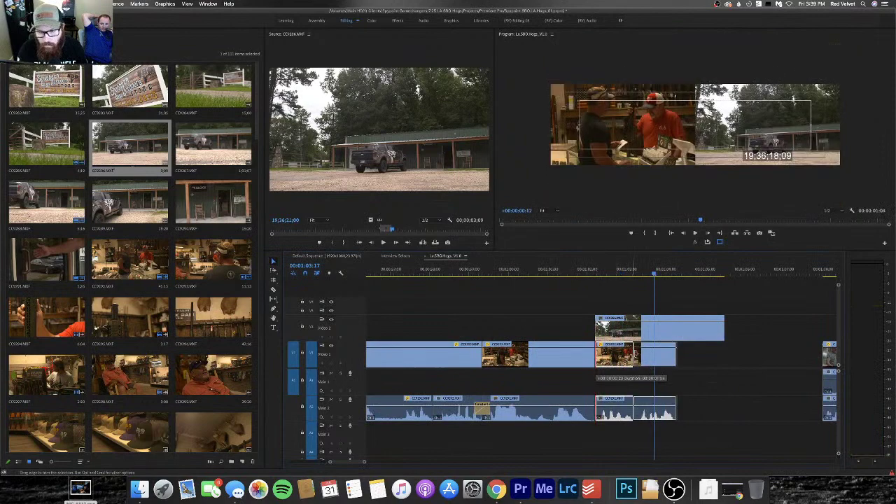
drag(596, 354, 629, 363)
click(519, 273)
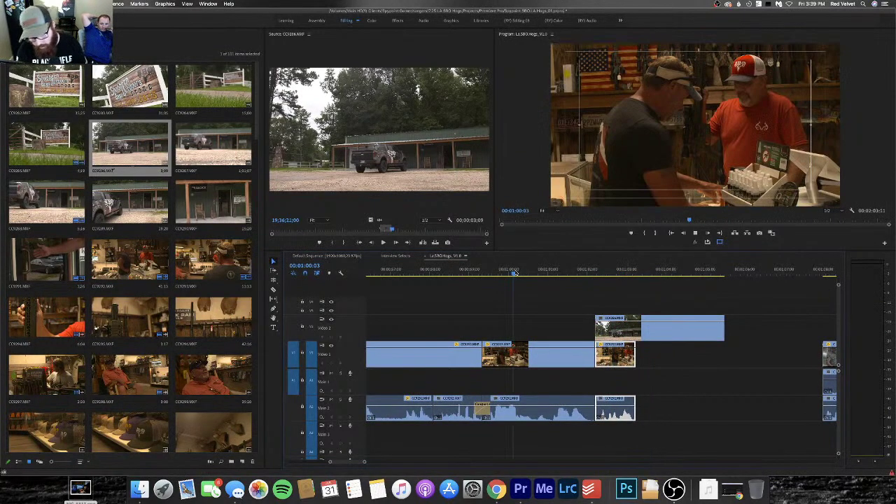
key(minus)
key(space)
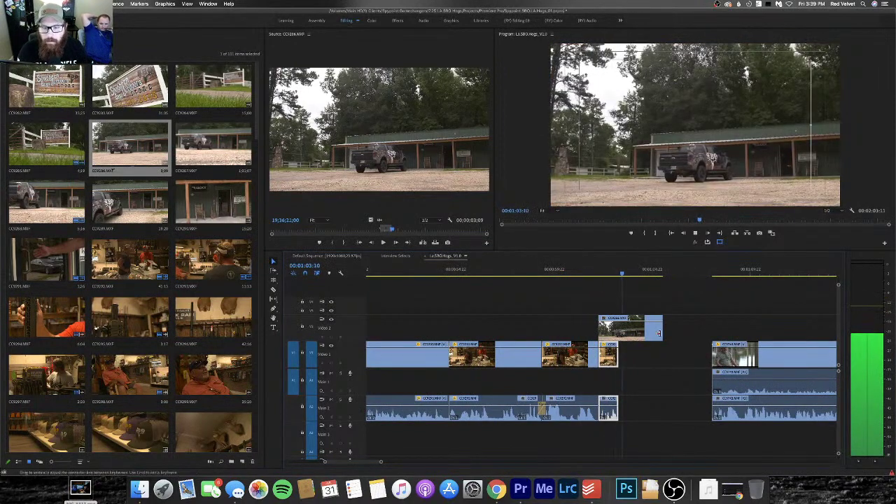
Trim the end of the truck shot to 00:01:04:09 and open the drone footage bin
mouse_move(658, 326)
mouse_down()
mouse_move(646, 329)
mouse_move(652, 335)
mouse_up()
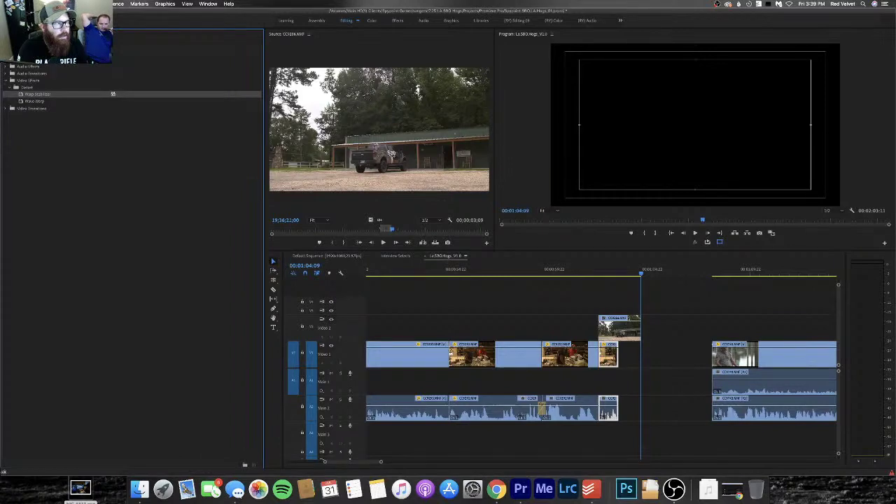
key(shift+1)
click(114, 33)
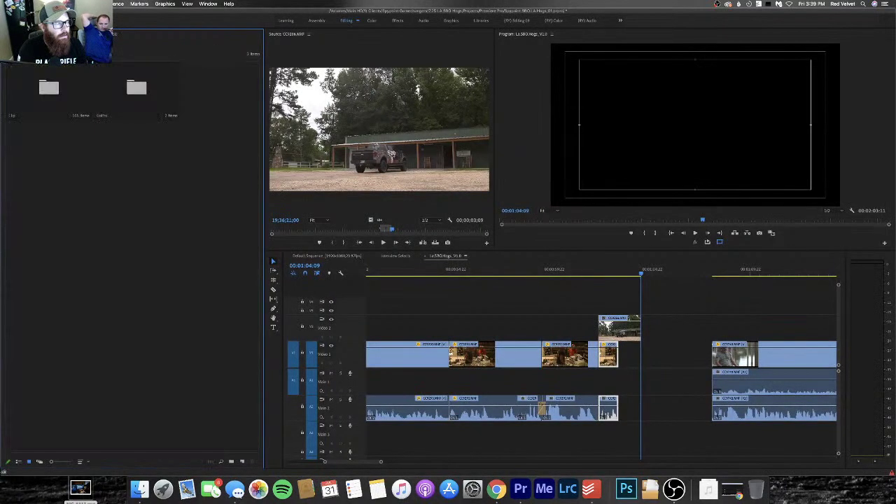
click(114, 33)
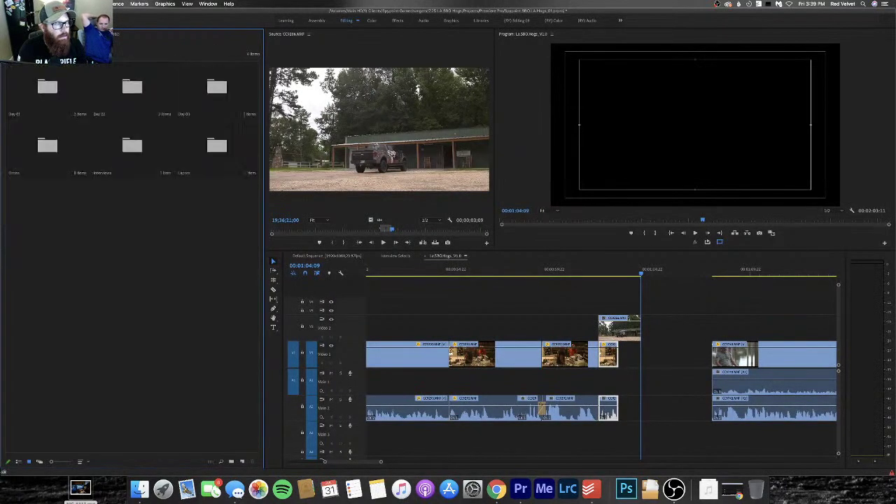
double_click(62, 166)
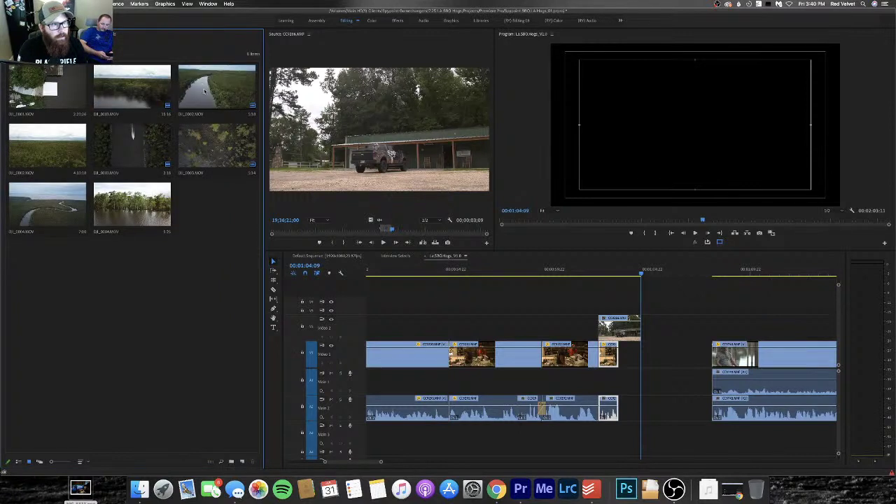
Review the aerial clips and mark a range about five seconds long over the forest near the beginning of DJI_0002.MOV
double_click(231, 145)
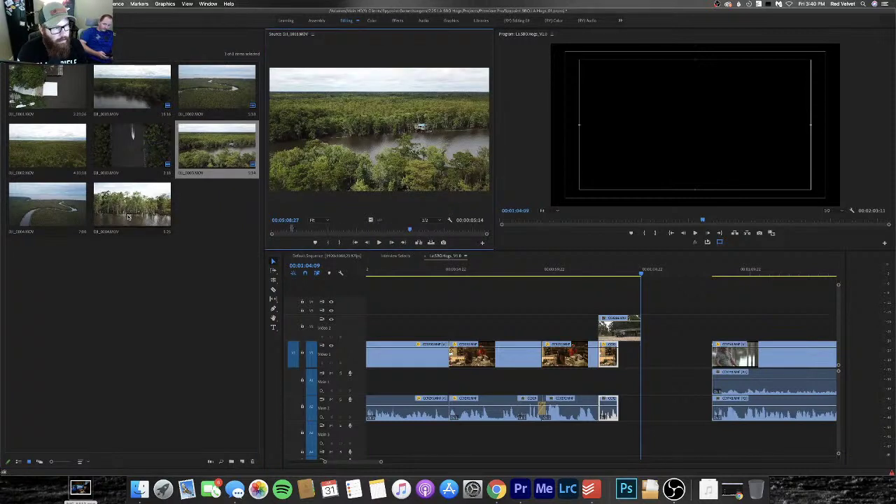
double_click(21, 153)
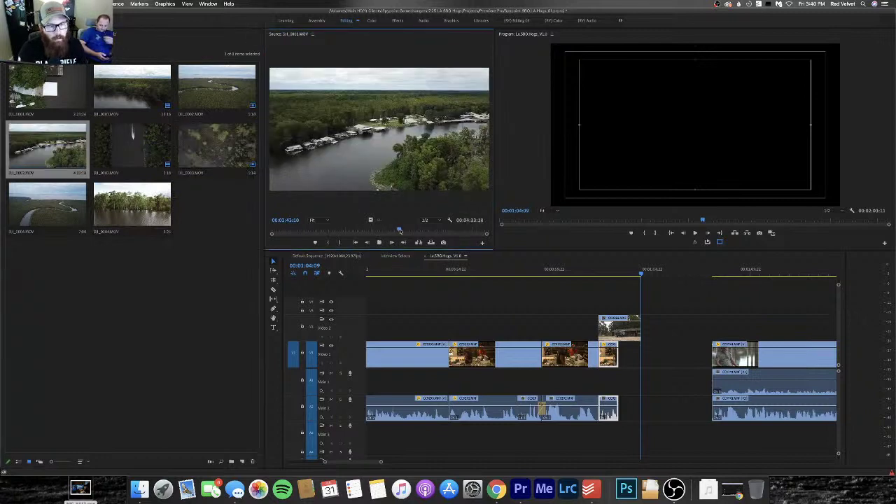
drag(395, 231, 473, 231)
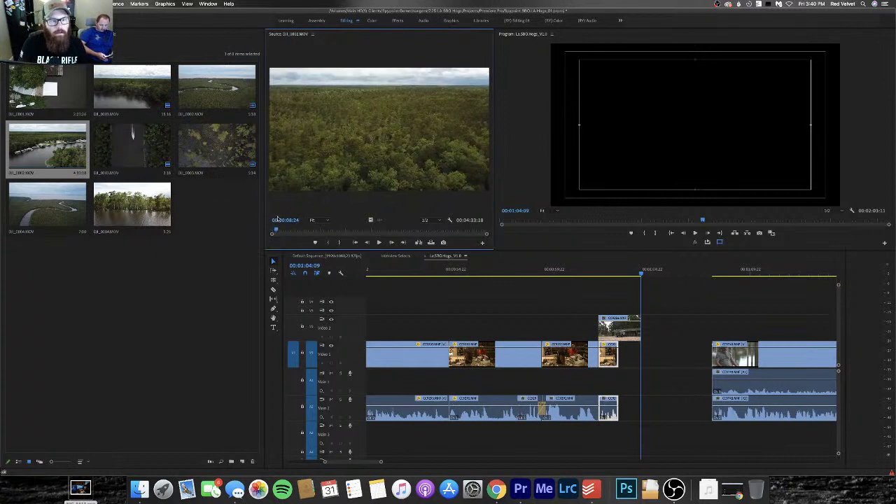
drag(281, 218, 279, 219)
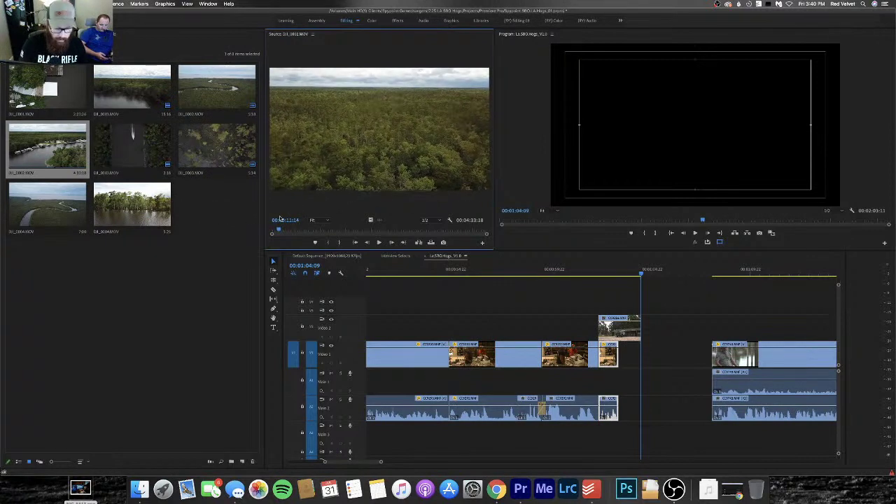
key(i)
key(space)
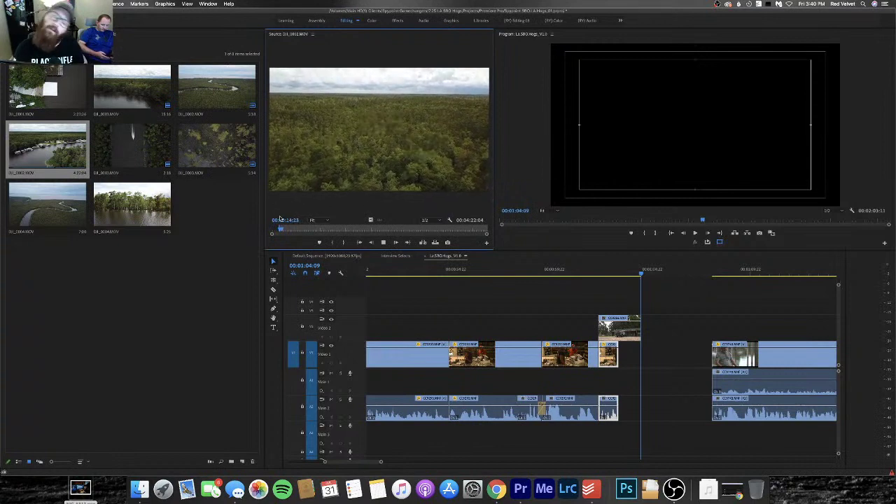
key(o)
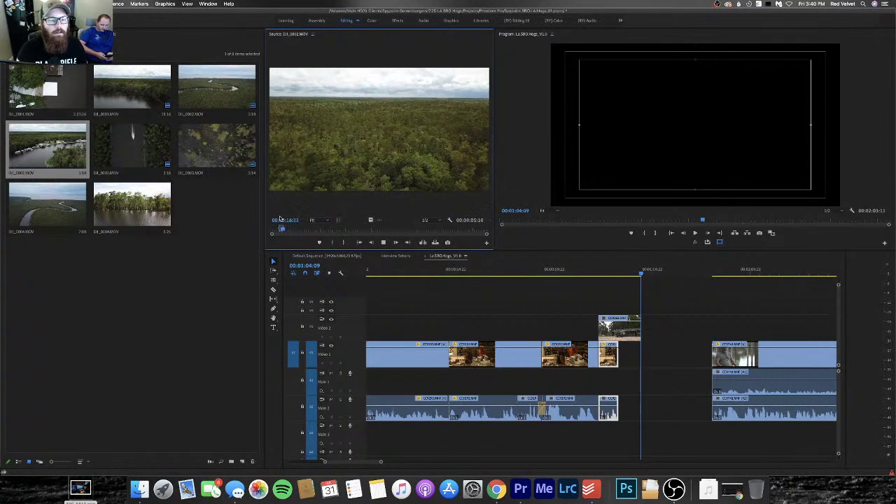
Move the interview select about five and a half seconds later and place the marked forest aerial on Video 2 directly after the truck shot
scroll(447, 334, down, 5)
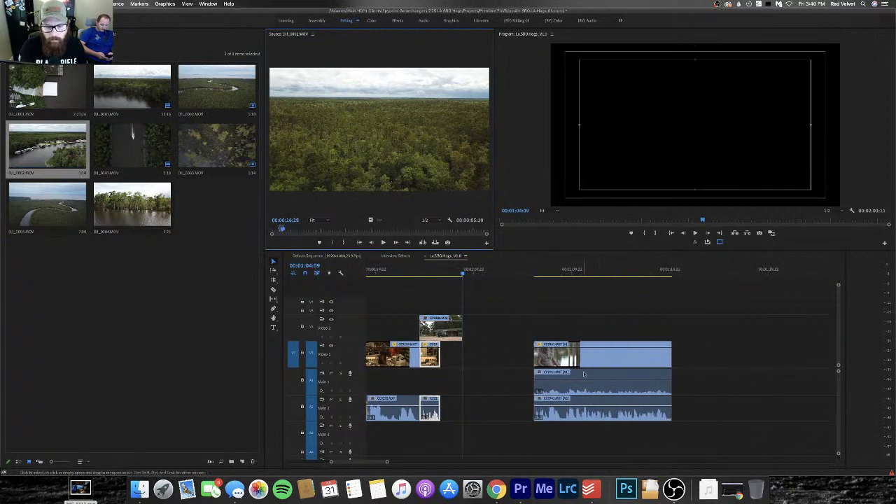
drag(584, 373, 692, 374)
drag(478, 193, 463, 329)
Play back the cut from the truck shot to the forest aerial and trim the aerial's end to 00:01:06:19
click(396, 256)
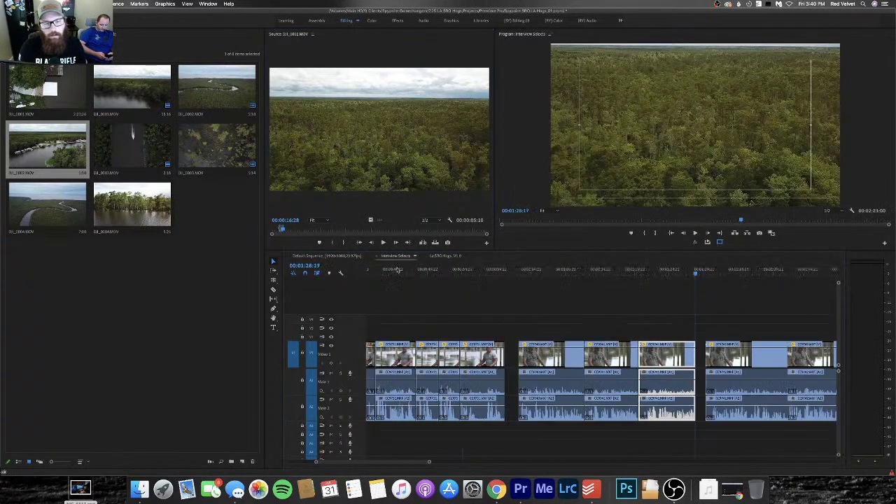
click(443, 256)
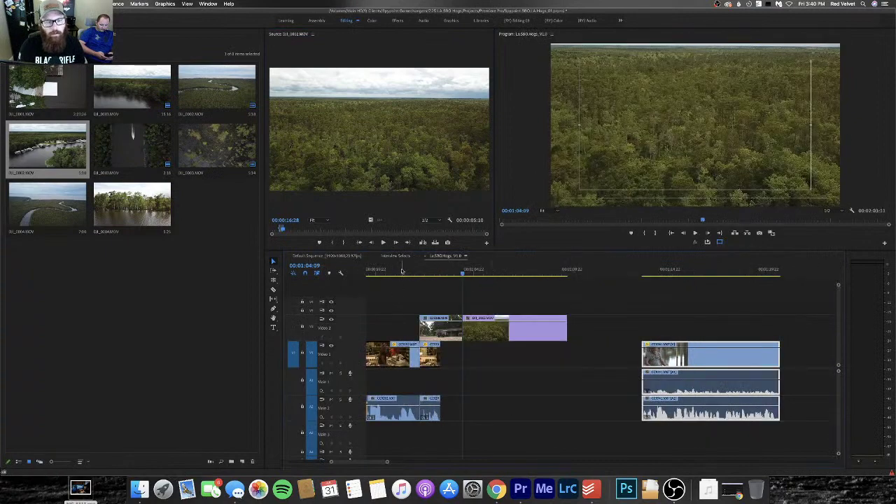
click(402, 271)
key(space)
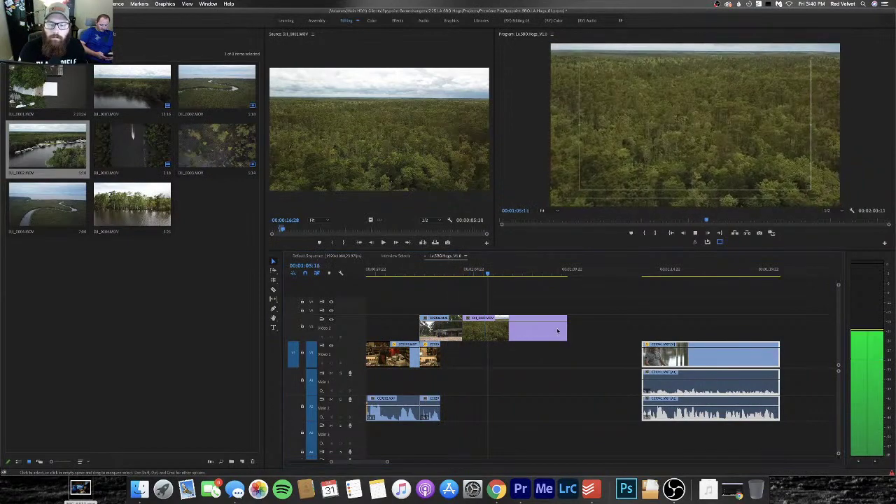
drag(565, 328, 509, 328)
Unlock the music track, play the scene back and cut the music at 00:01:03:17 under the truck shot
scroll(534, 390, down, 5)
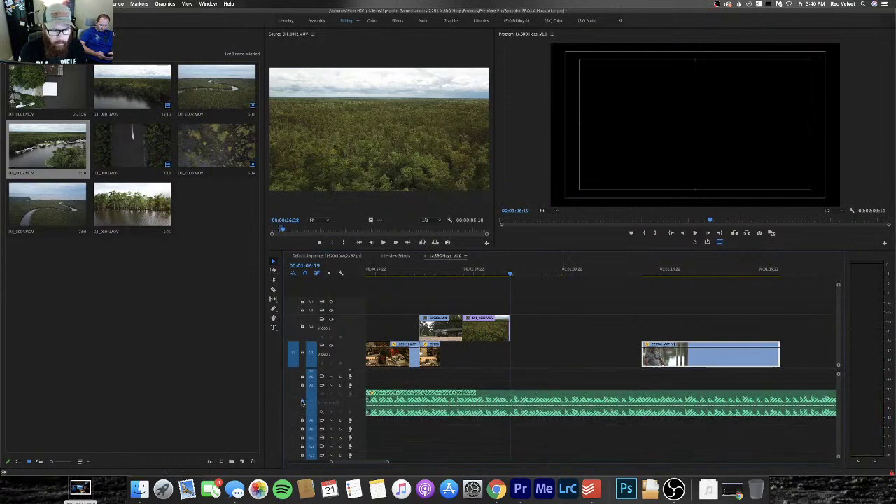
click(523, 401)
drag(384, 275, 376, 275)
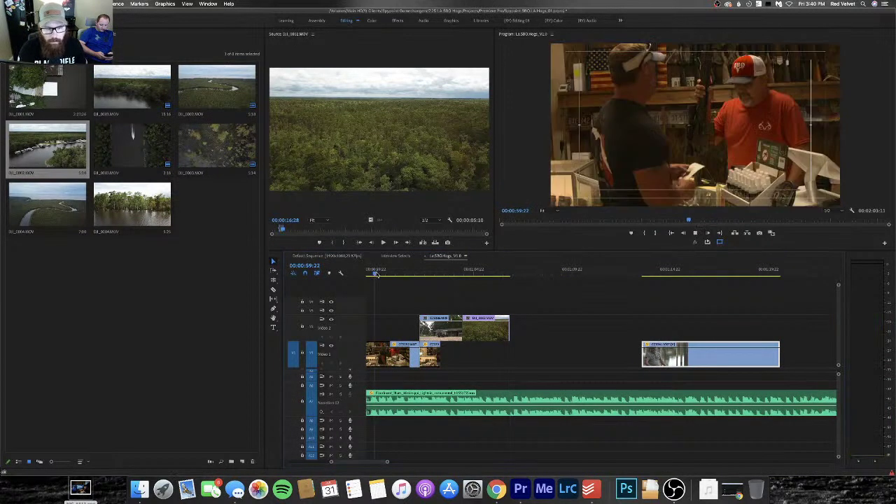
key(space)
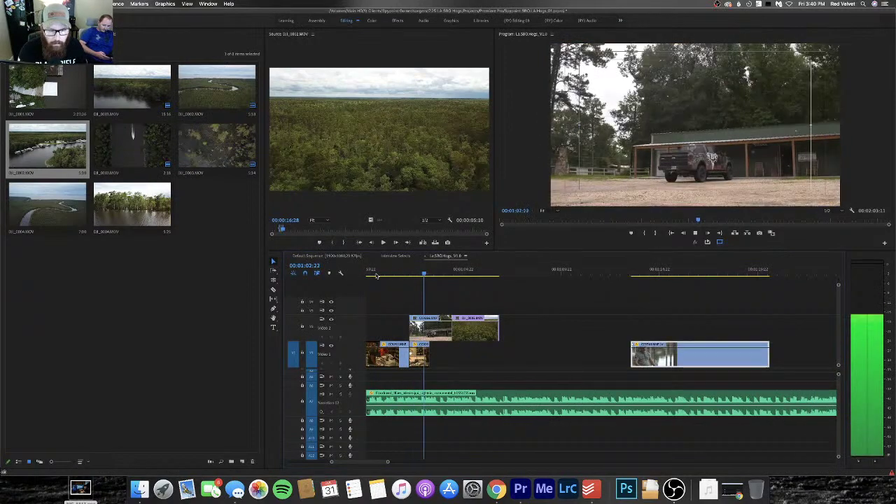
key(space)
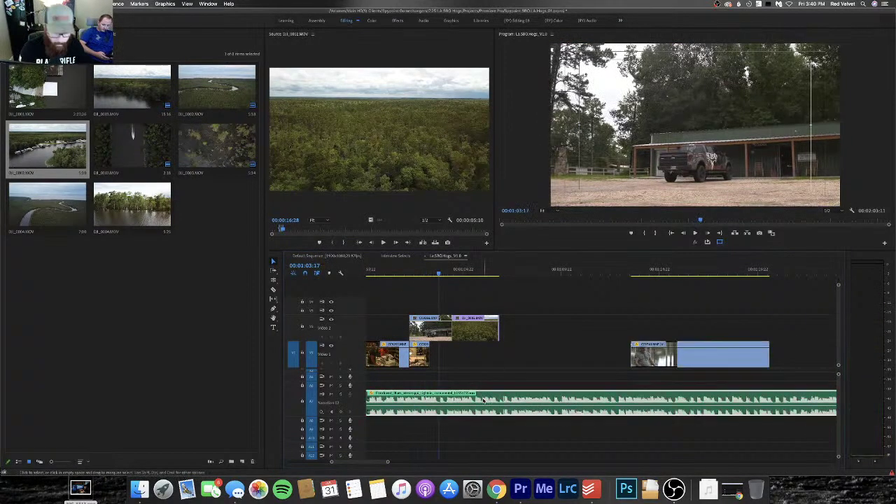
key(minus)
key(minus)
key(minus)
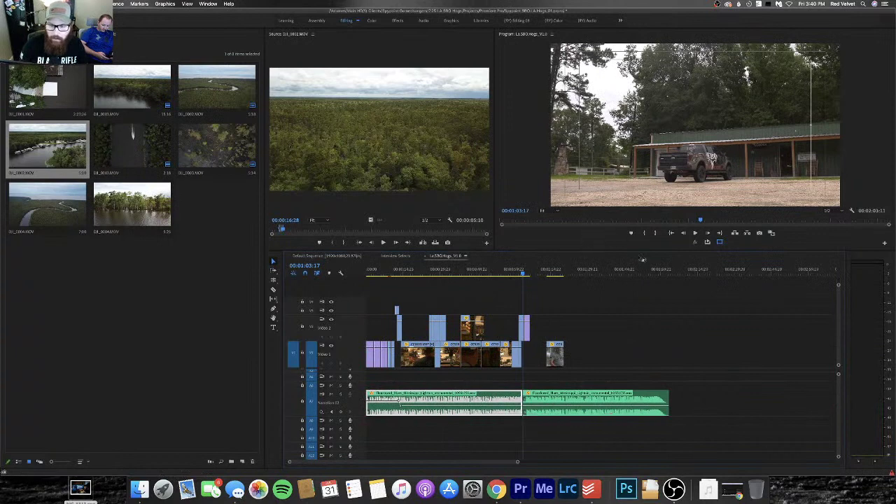
Locate the closing part of the music by ear and cut the music track at 00:01:53:10
click(643, 269)
key(equal)
key(equal)
key(equal)
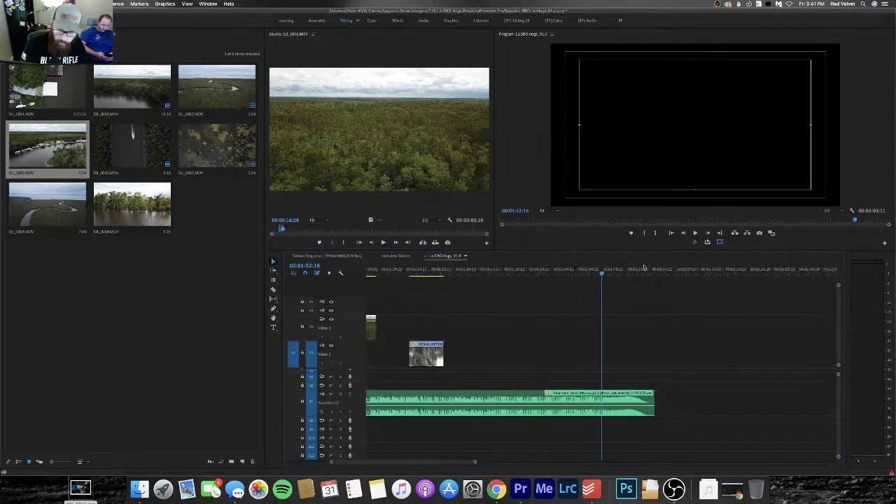
drag(607, 274, 513, 290)
key(space)
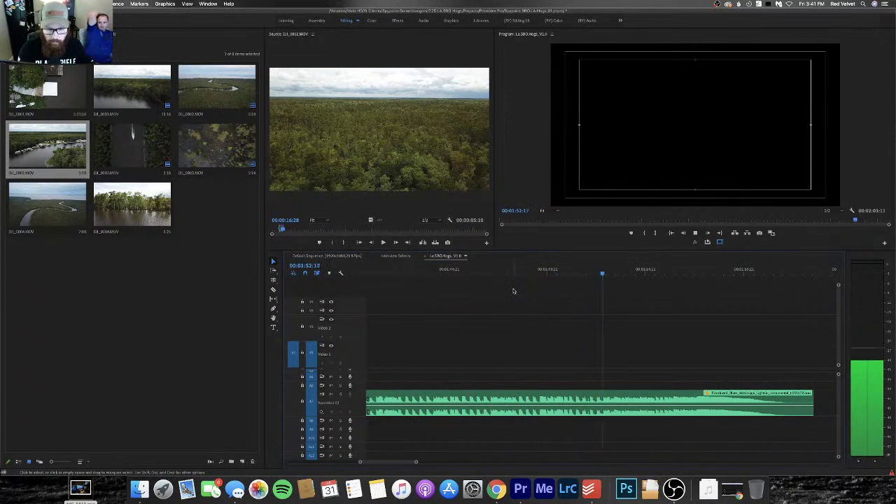
click(598, 276)
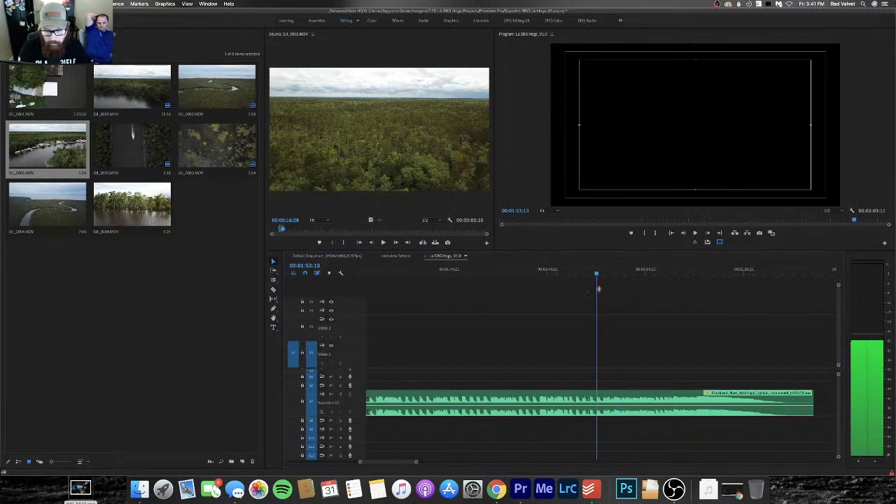
click(638, 392)
key(super+k)
Delete the music between the two cuts and move the closing piece against the end of the first music piece
key(minus)
key(minus)
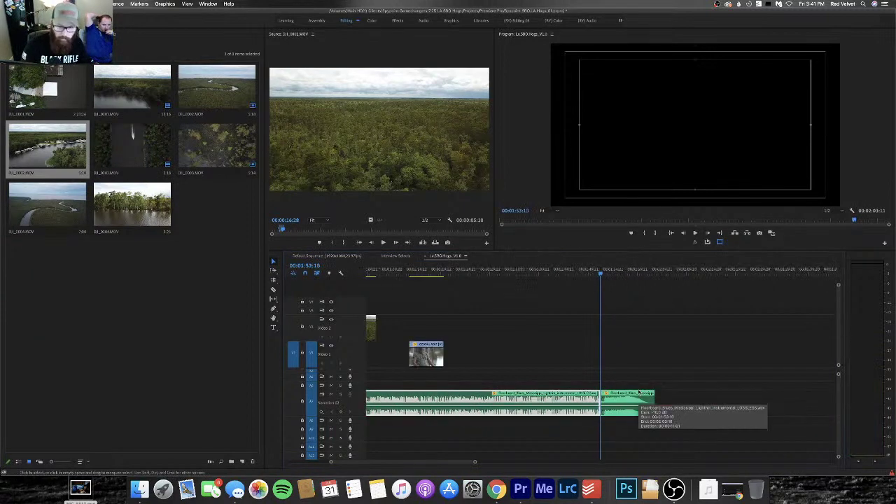
key(minus)
key(Delete)
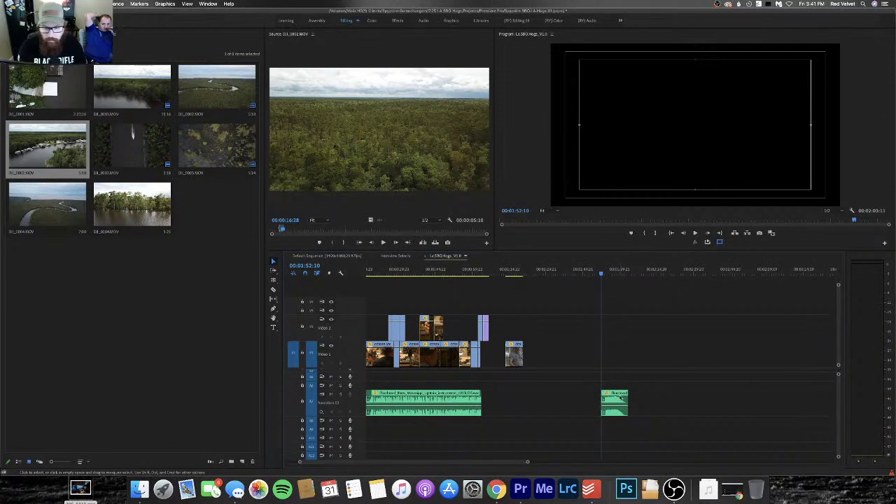
drag(621, 397, 497, 402)
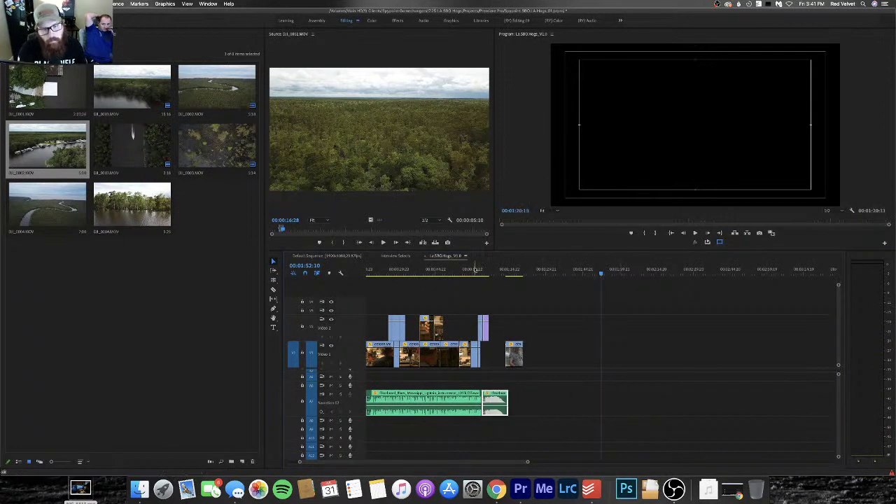
Play back the end of the counter scene to check the join between the two music pieces
click(474, 270)
key(space)
key(backslash)
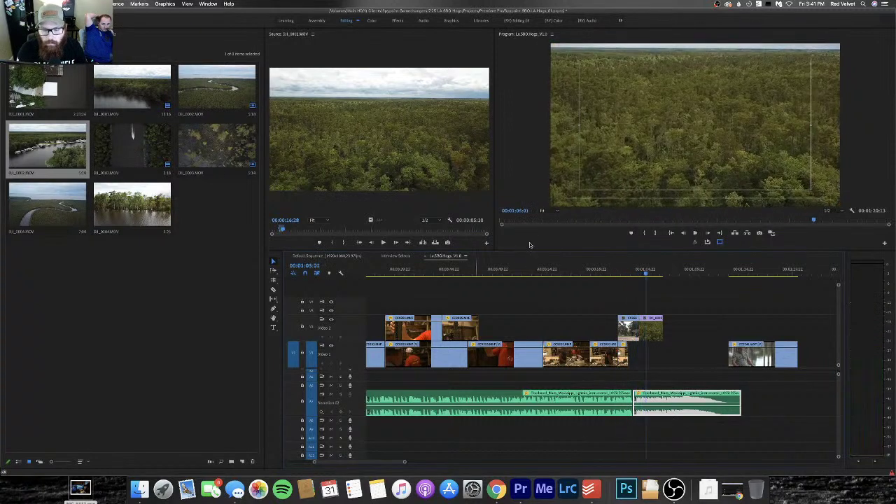
click(614, 271)
key(equal)
key(equal)
key(space)
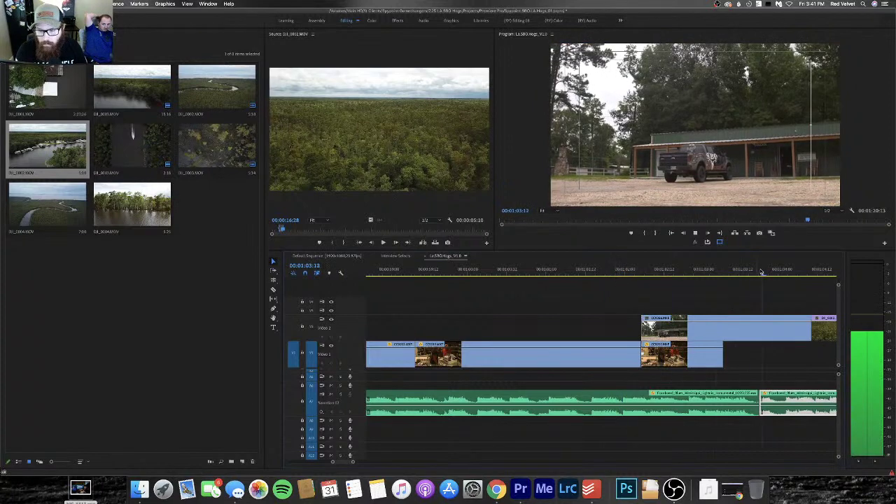
key(space)
Trim the start of the closing music piece to 00:01:04:00
scroll(761, 271, up, 3)
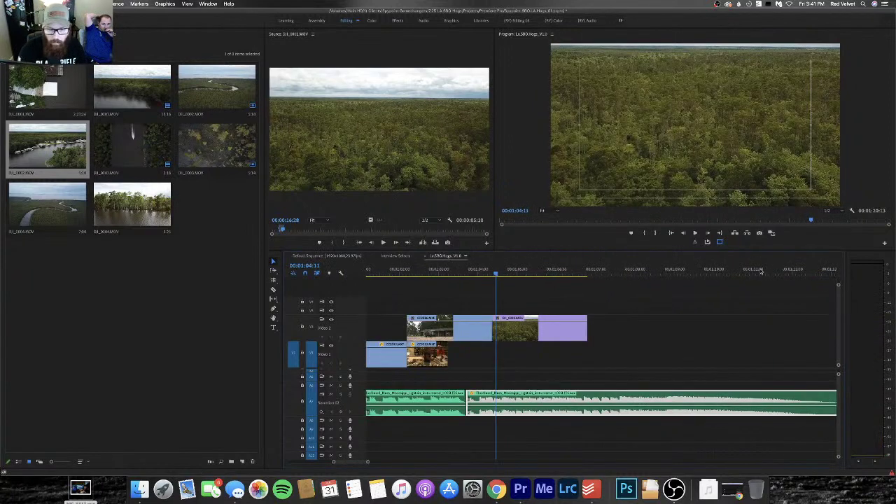
click(483, 272)
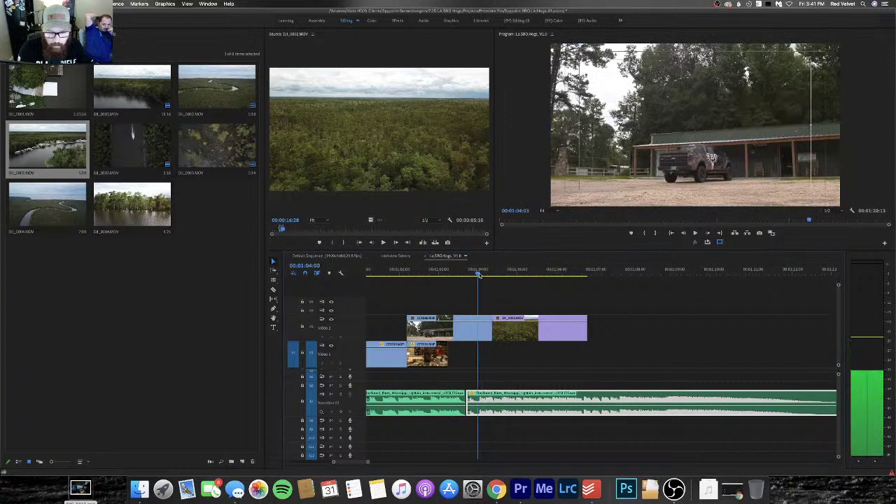
key(equal)
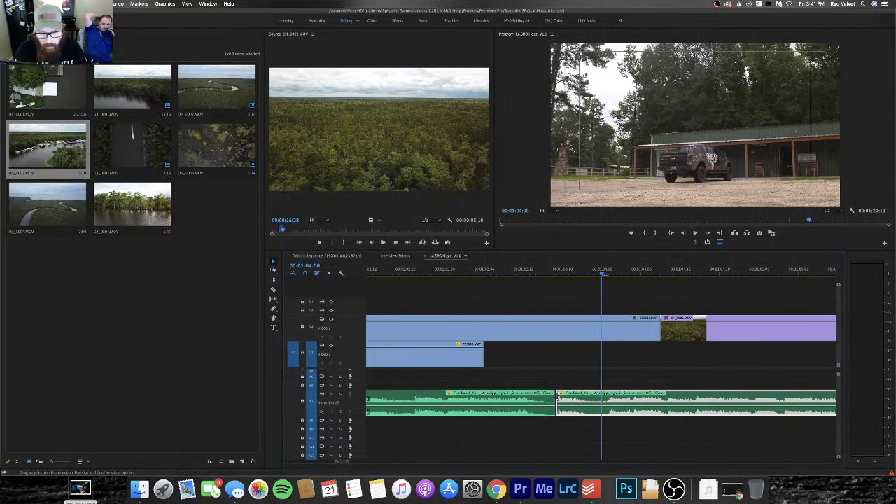
drag(557, 396, 604, 392)
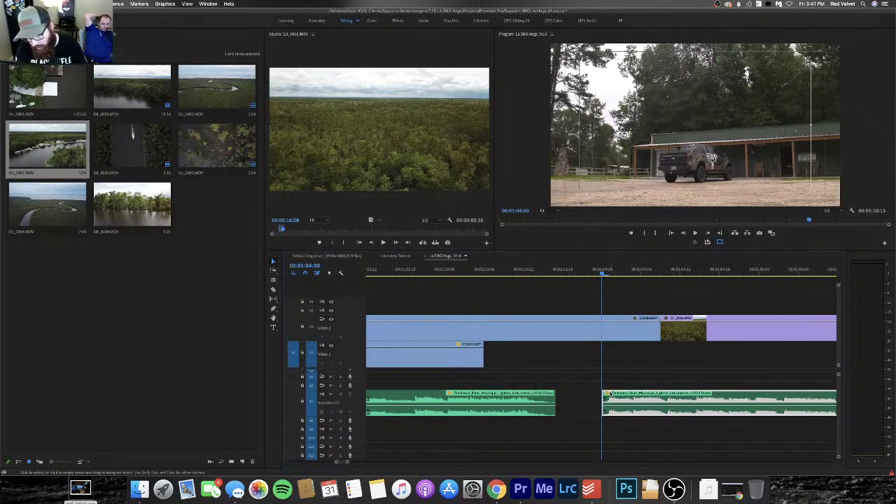
Play the scene back and move the closing music piece about 1.2 seconds earlier, overwriting the end of the first music piece
key(minus)
key(space)
click(413, 273)
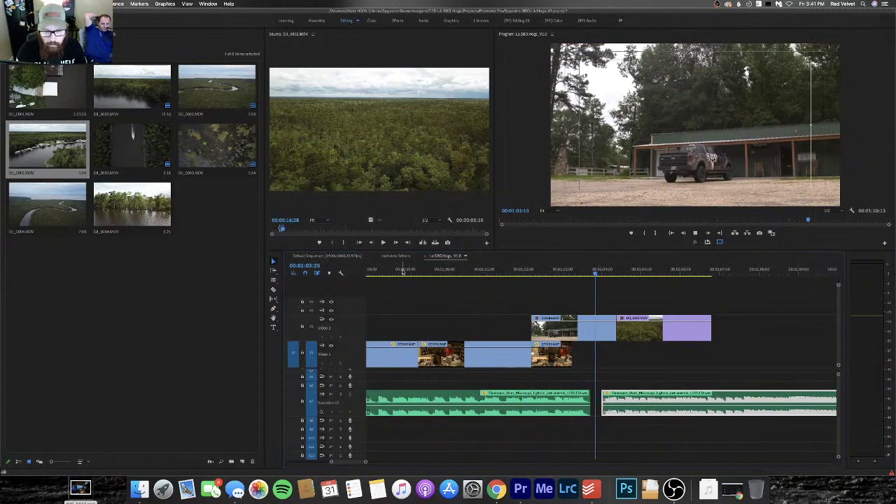
click(535, 274)
key(space)
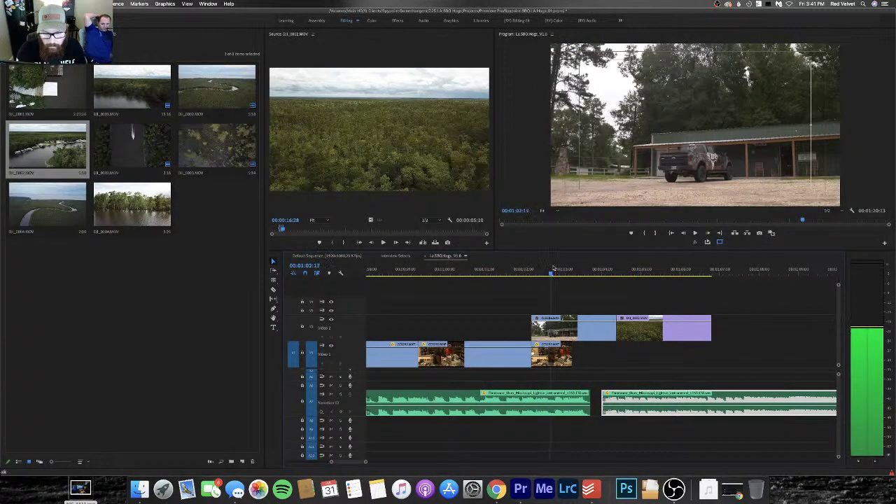
drag(638, 399, 573, 386)
Trim a few frames off the start of the closing music piece and move it back against the first piece
click(479, 274)
key(space)
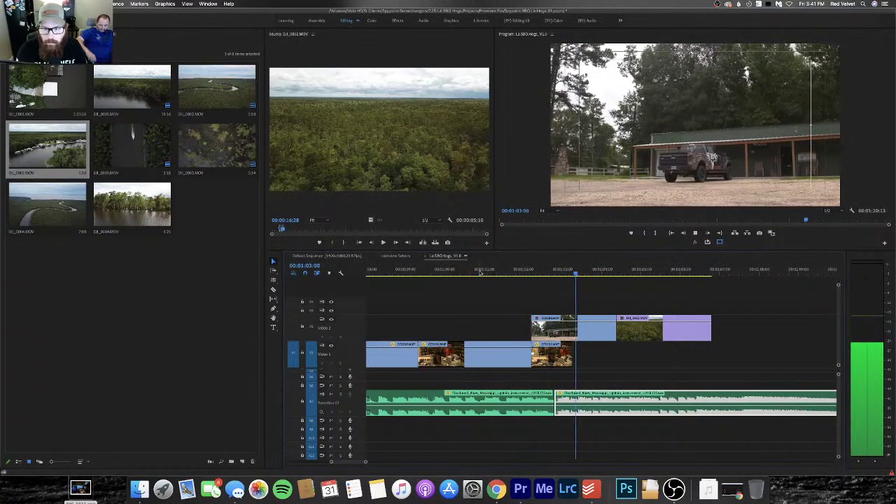
key(space)
drag(580, 392, 592, 393)
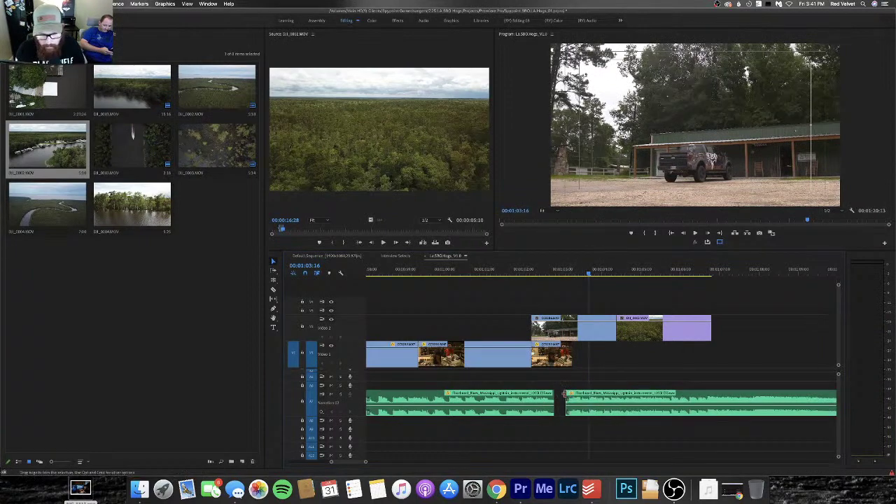
drag(567, 394, 560, 403)
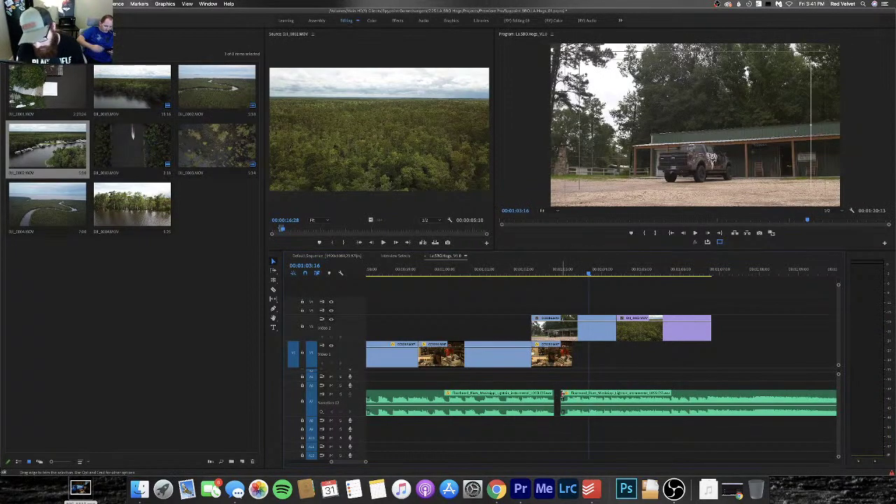
key(equal)
key(equal)
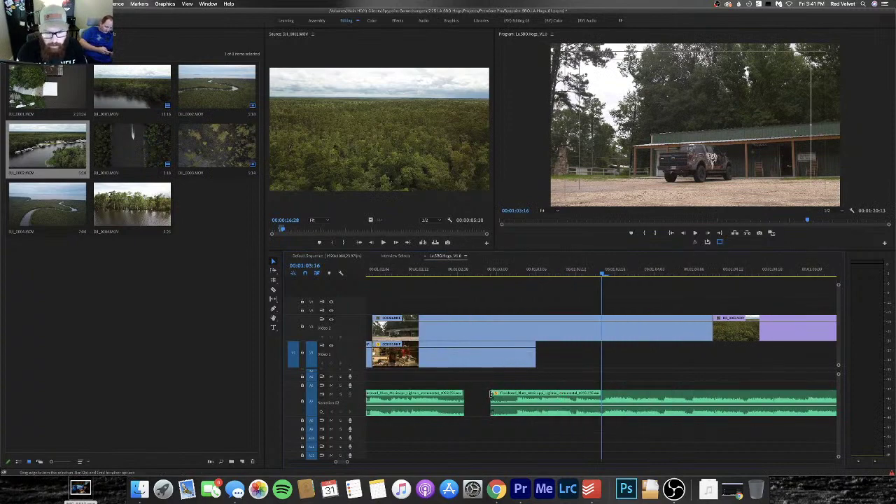
mouse_move(492, 394)
mouse_down()
mouse_move(469, 394)
mouse_move(516, 392)
mouse_move(490, 400)
mouse_up()
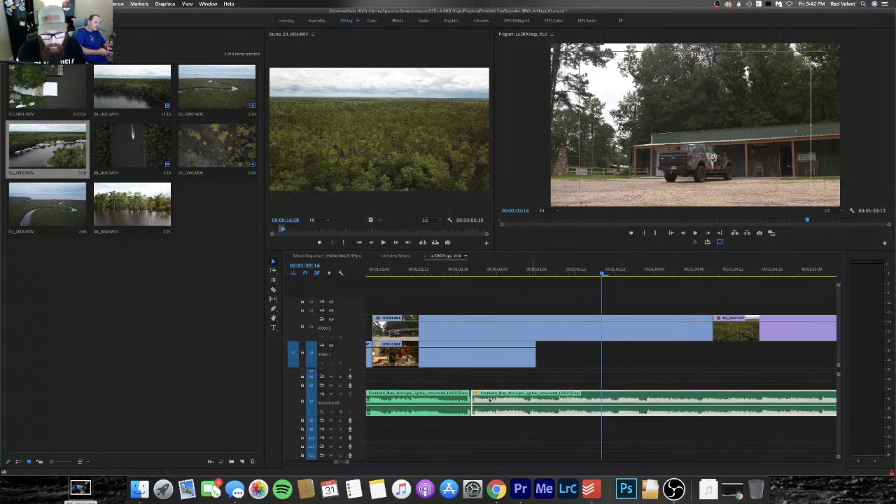
Move the start of the closing music piece to 00:01:02:19 and play back the join
click(466, 273)
key(=)
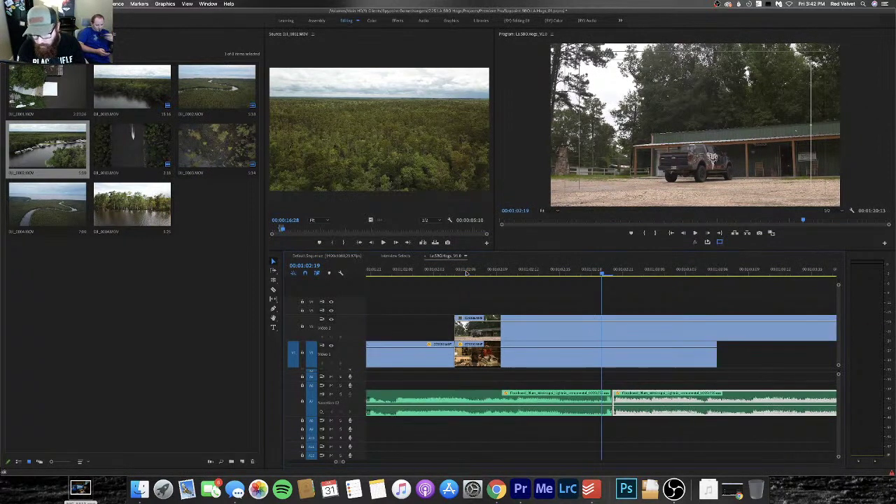
mouse_move(611, 395)
mouse_down()
mouse_move(634, 399)
mouse_move(605, 396)
mouse_up()
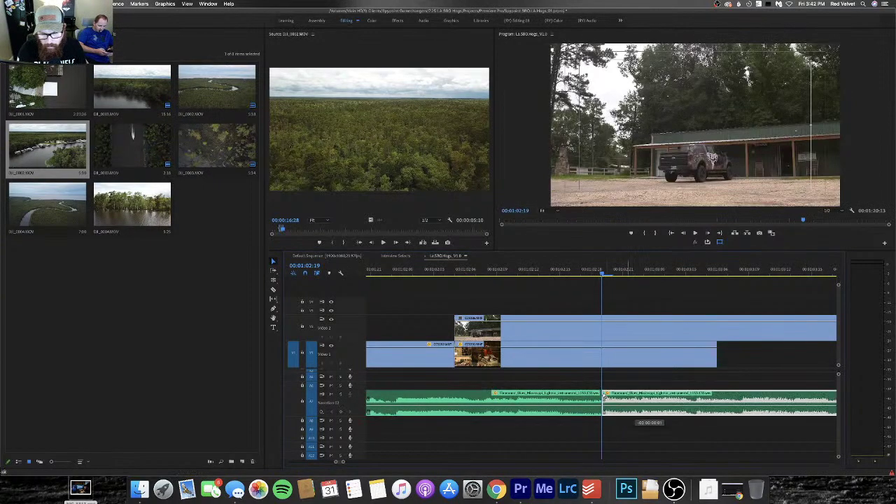
click(459, 273)
key(space)
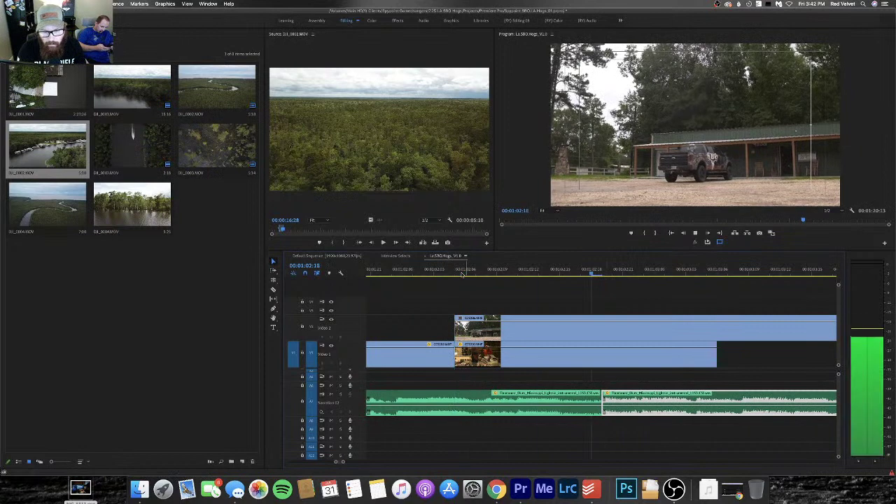
key(space)
Play back the music join repeatedly from the counter scene into the truck and forest aerial shots
key(minus)
key(minus)
key(minus)
key(minus)
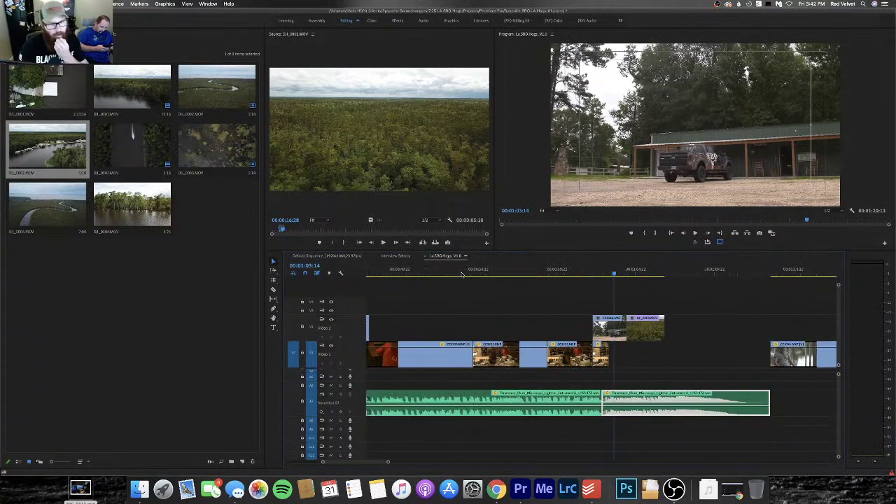
click(549, 270)
key(space)
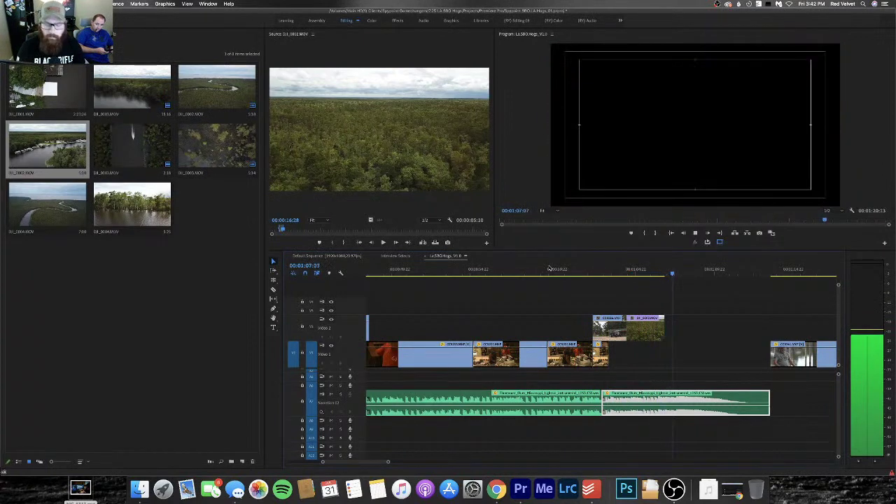
key(space)
key(=)
click(411, 273)
key(space)
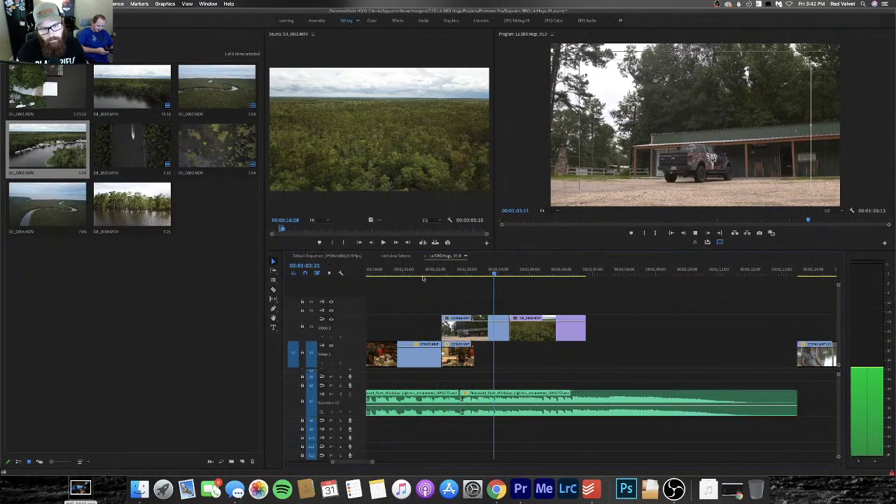
click(418, 273)
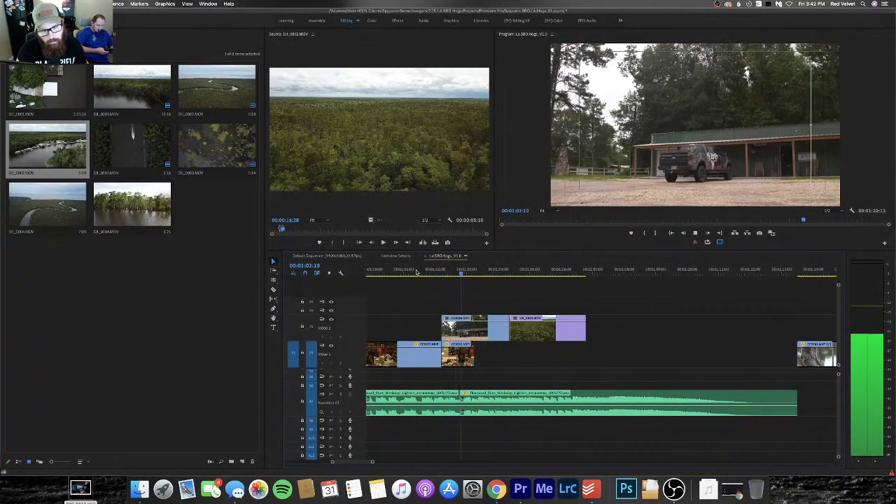
Try starting the closing music piece with the truck shot at 00:01:02:06 and play back the transition
click(416, 273)
key(space)
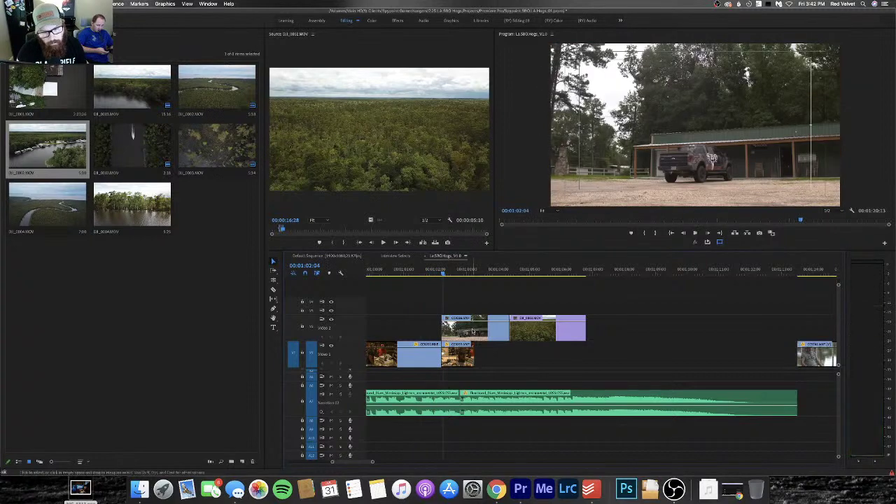
drag(504, 397, 488, 399)
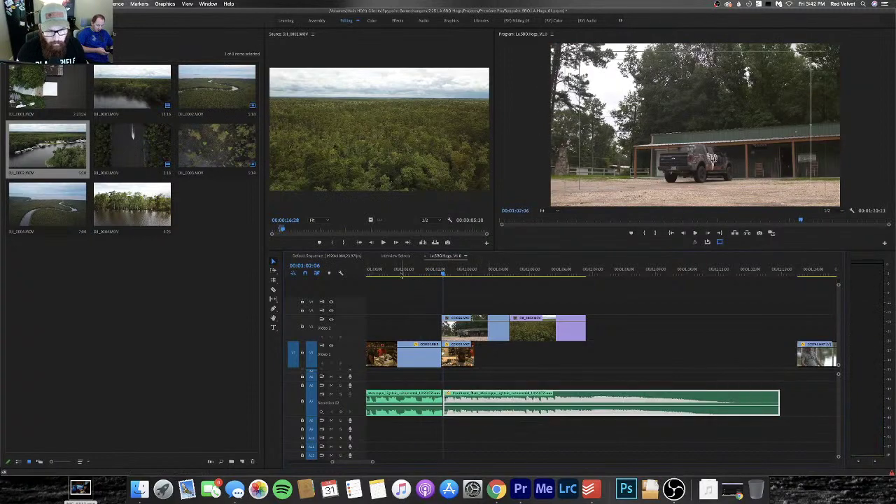
click(396, 273)
key(space)
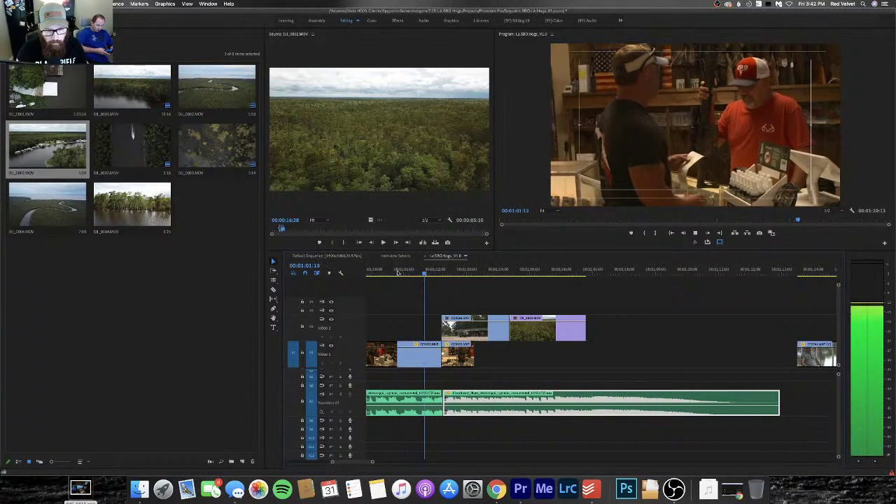
key(space)
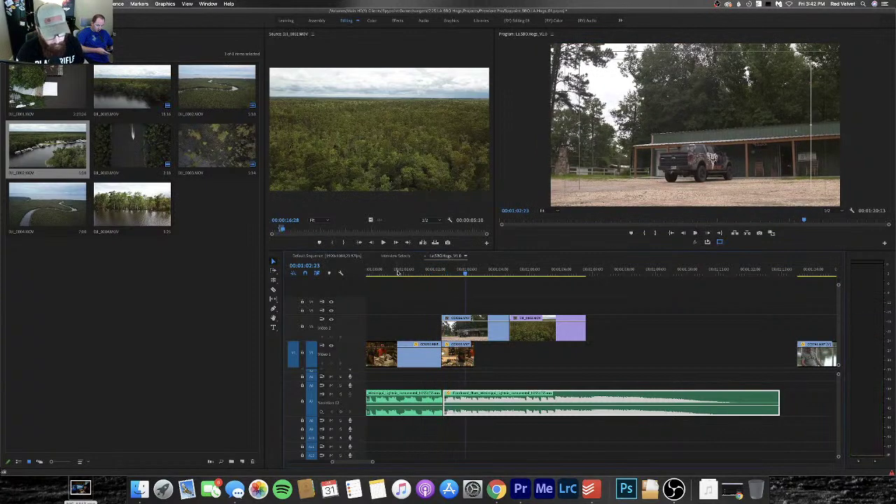
Undo the recent moves and start trims of the closing music piece
key(super+z)
key(super+z)
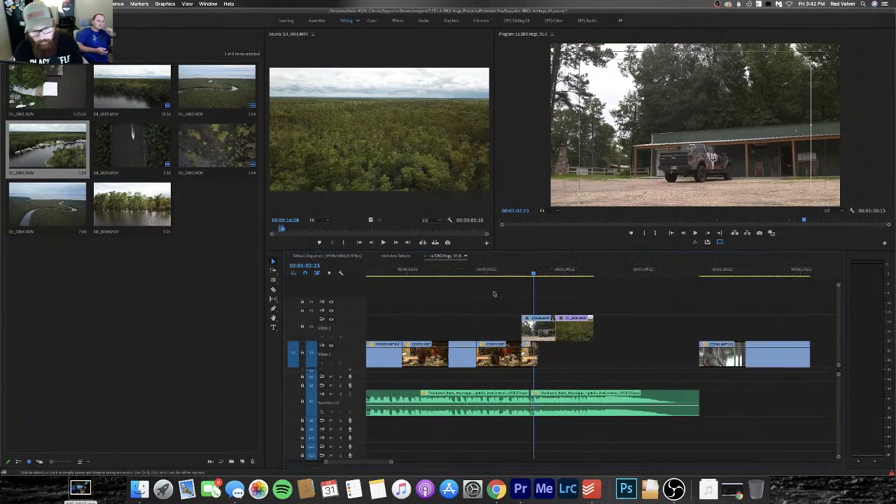
key(super+shift+z)
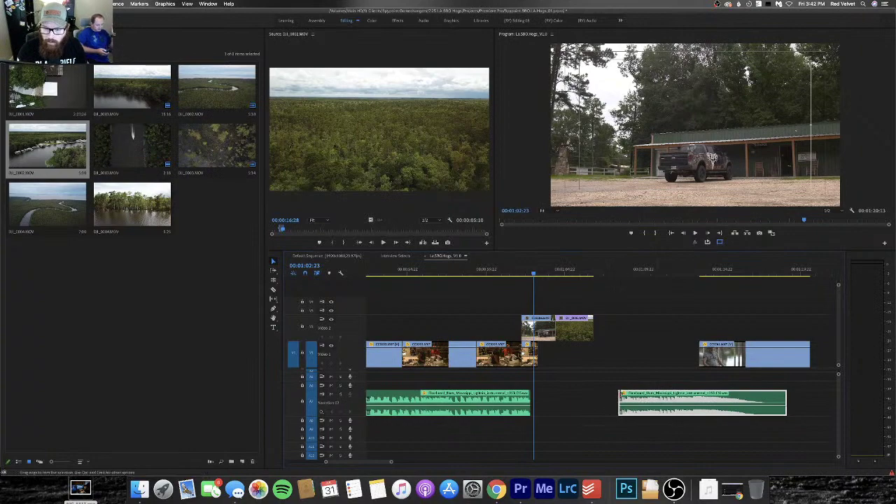
key(super+z)
Listen to the opening of the closing music piece and to the first piece under the counter scene
click(572, 273)
key(space)
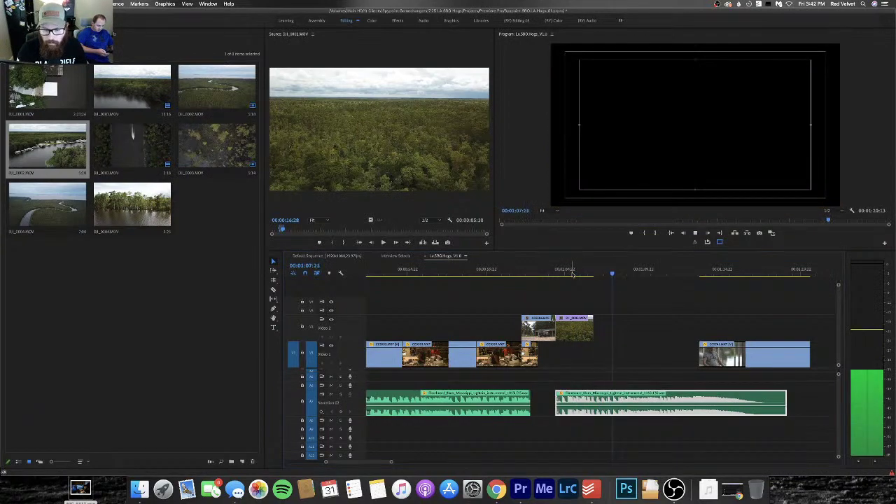
click(591, 273)
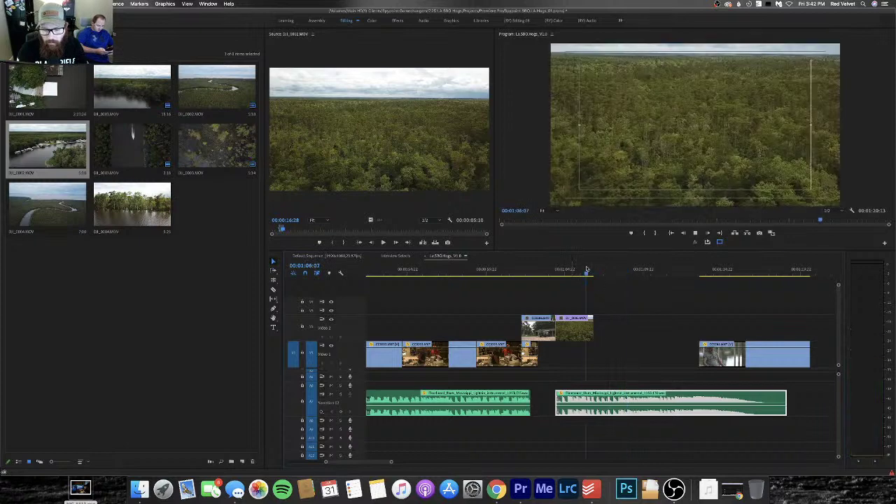
key(space)
click(442, 273)
key(space)
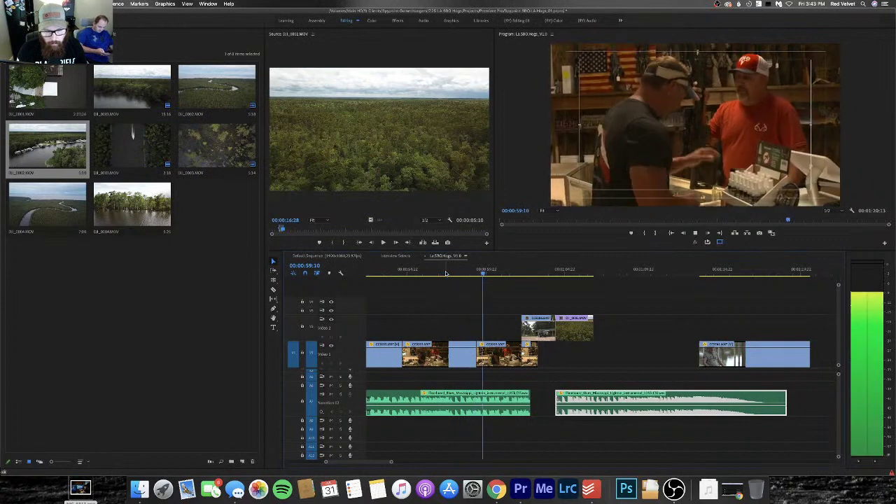
Play the closing music piece with its track soloed and trim its start to 00:01:05:02
key(space)
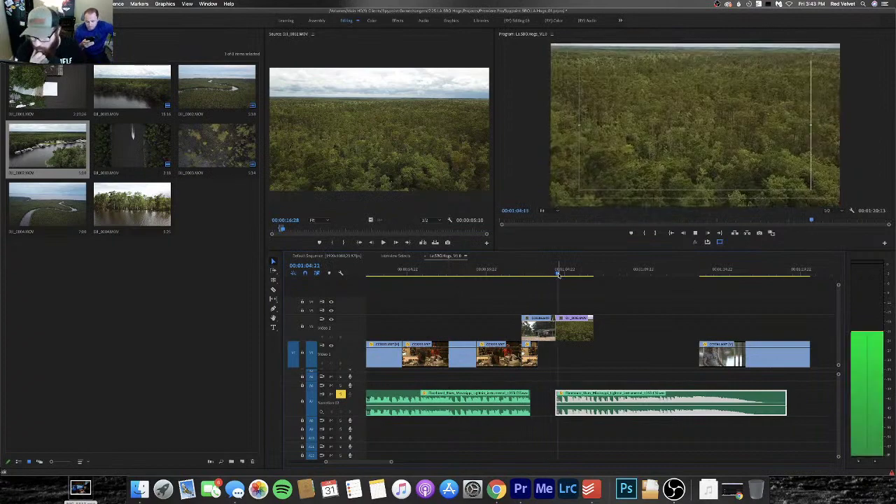
key(space)
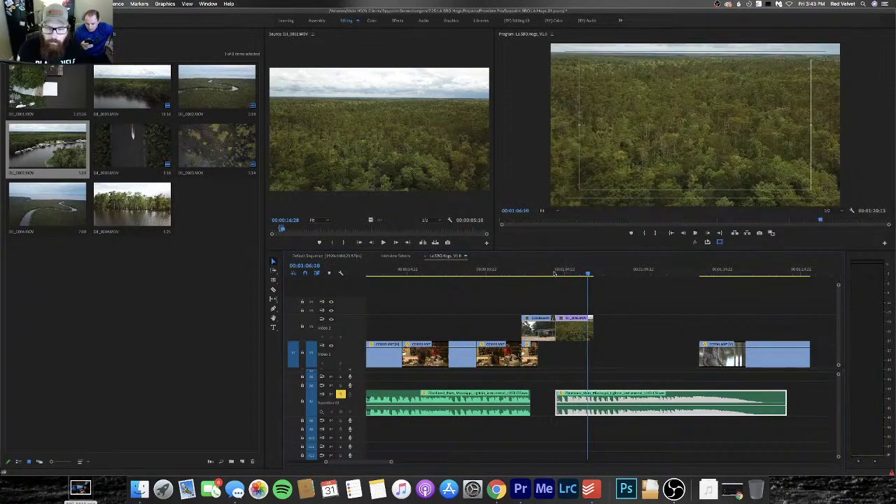
key(space)
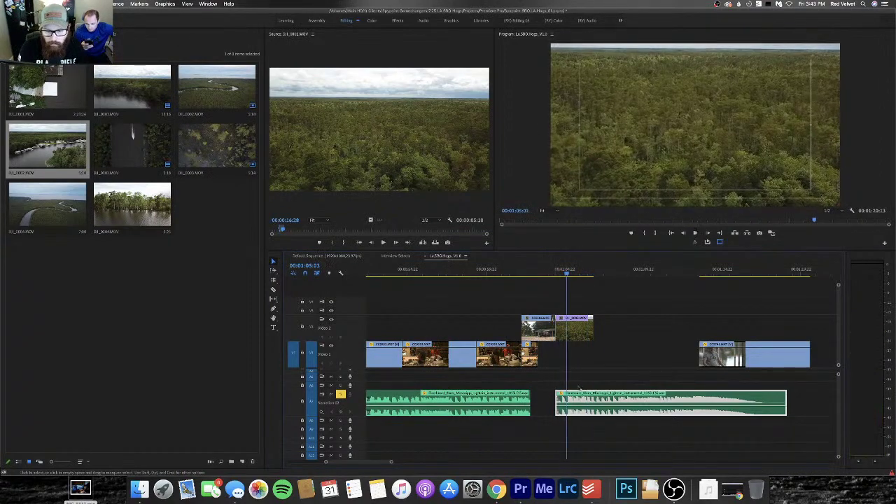
drag(559, 397, 566, 380)
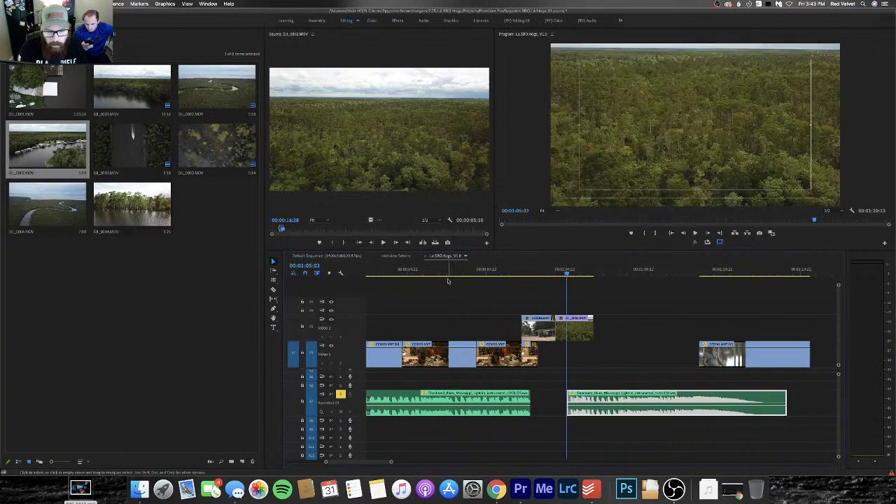
Play the counter scene's music to 00:00:58:14 and place the closing piece just after that point, overwriting the first piece's end
click(451, 275)
key(space)
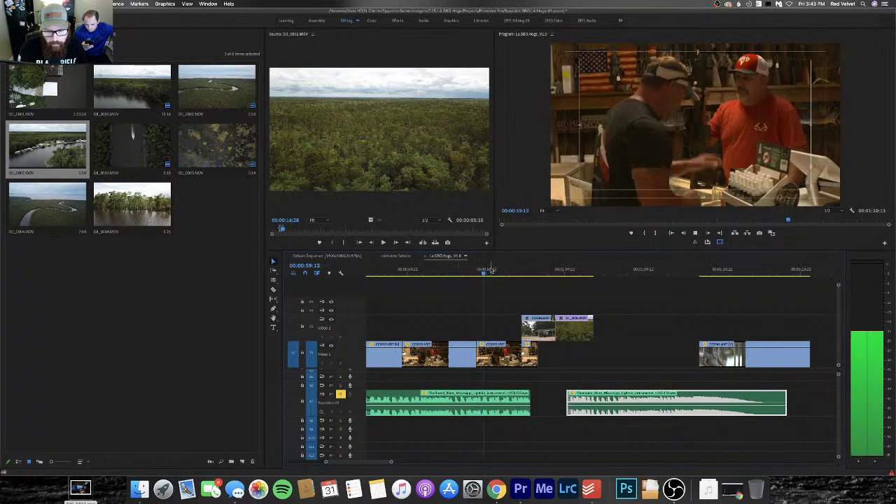
click(447, 273)
click(446, 271)
key(space)
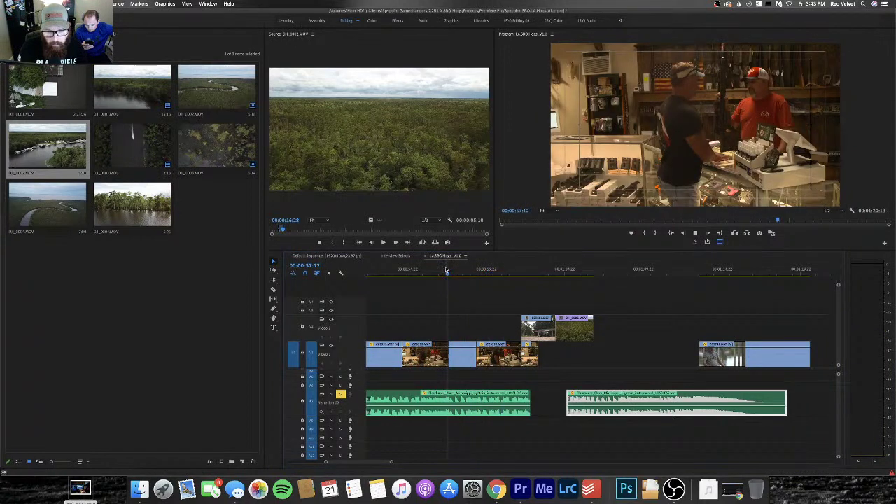
key(space)
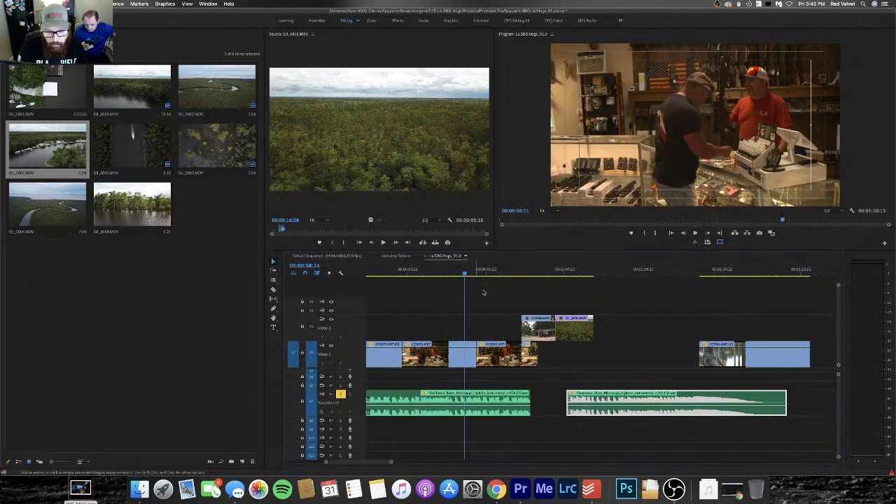
drag(593, 397, 494, 400)
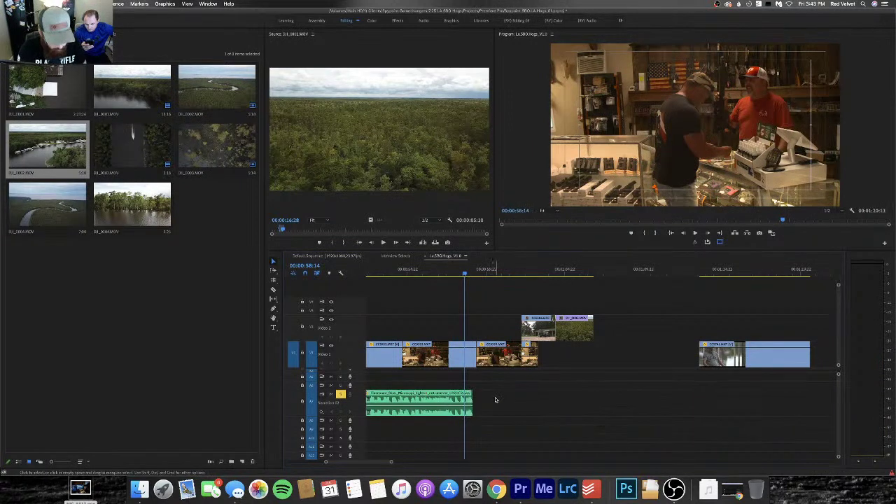
Align the start of the closing music piece with the playhead at 00:00:58:16
key(=)
key(=)
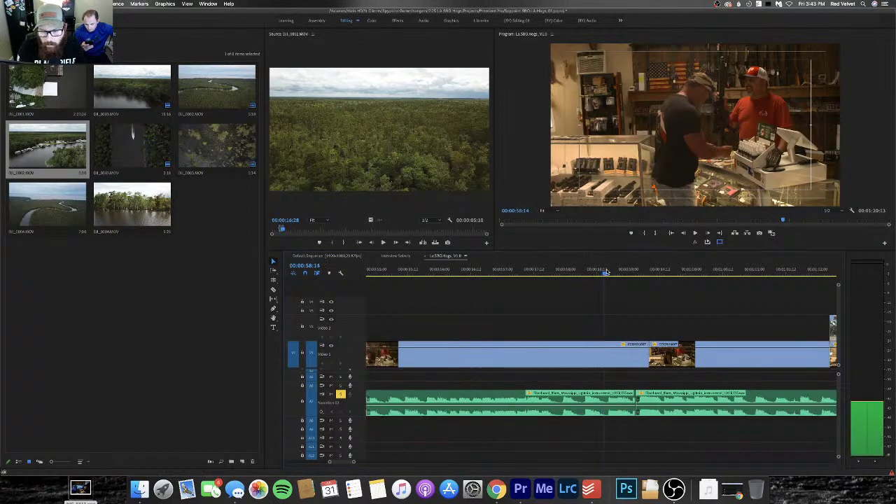
drag(670, 398, 632, 400)
key(minus)
key(minus)
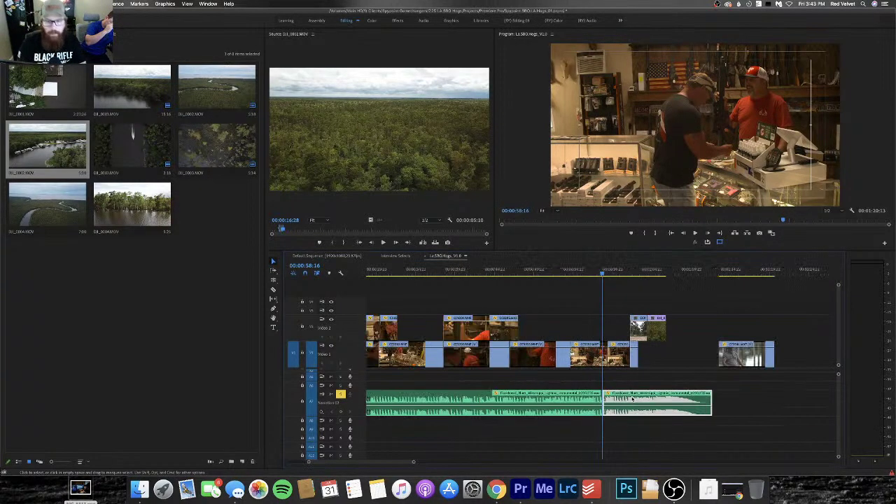
Play back the new music join from the counter scene through the forest aerial shot
key(space)
click(590, 272)
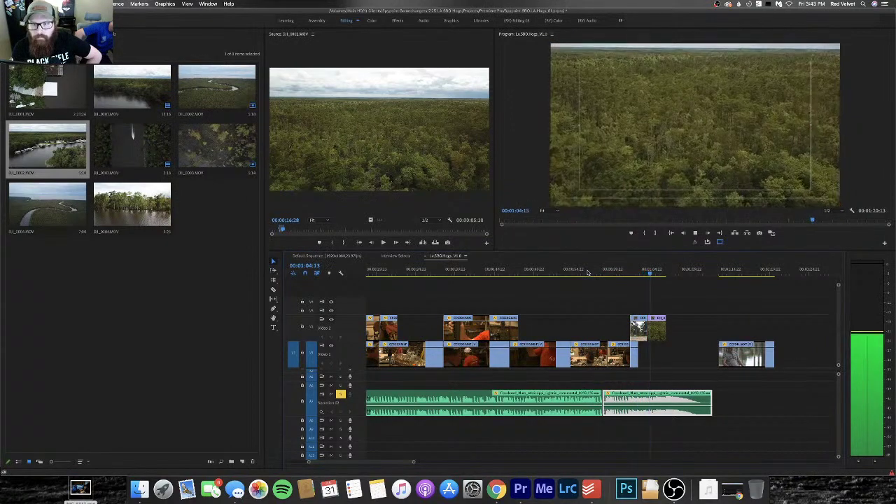
key(space)
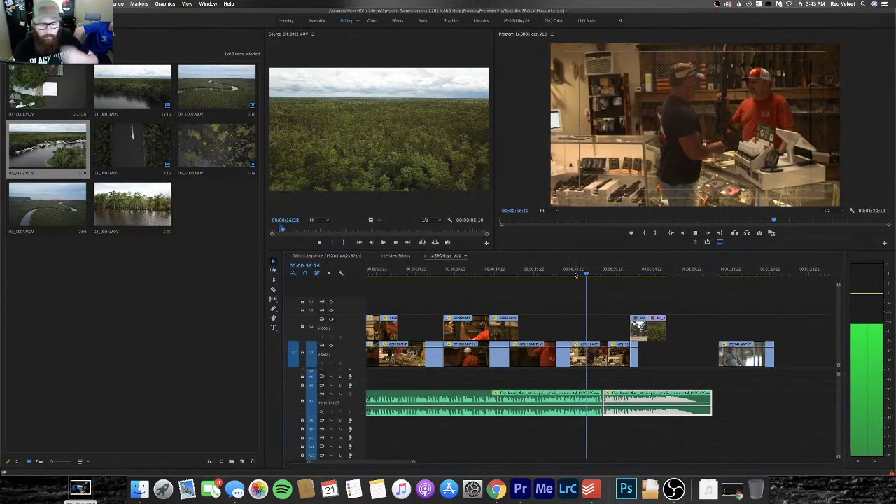
key(=)
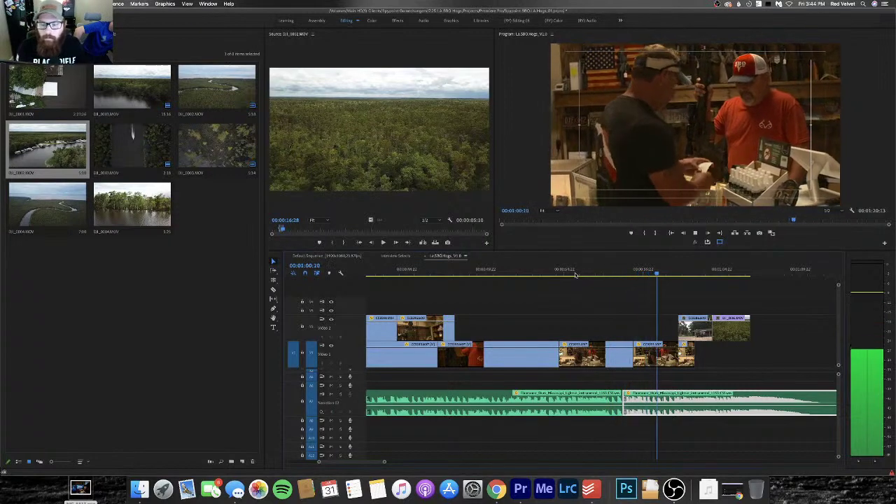
key(space)
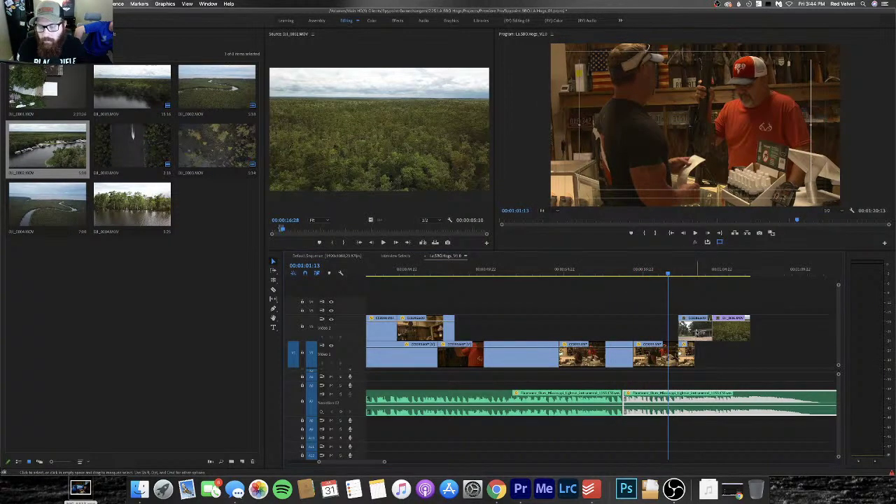
Move the truck shot earlier over the end of the counter scene and extend its end to 00:01:04:00
drag(696, 332, 688, 333)
key(space)
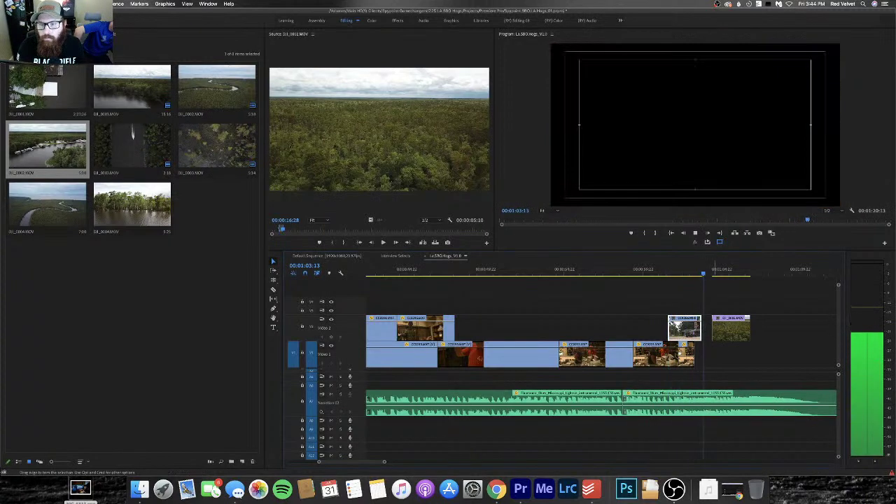
click(691, 273)
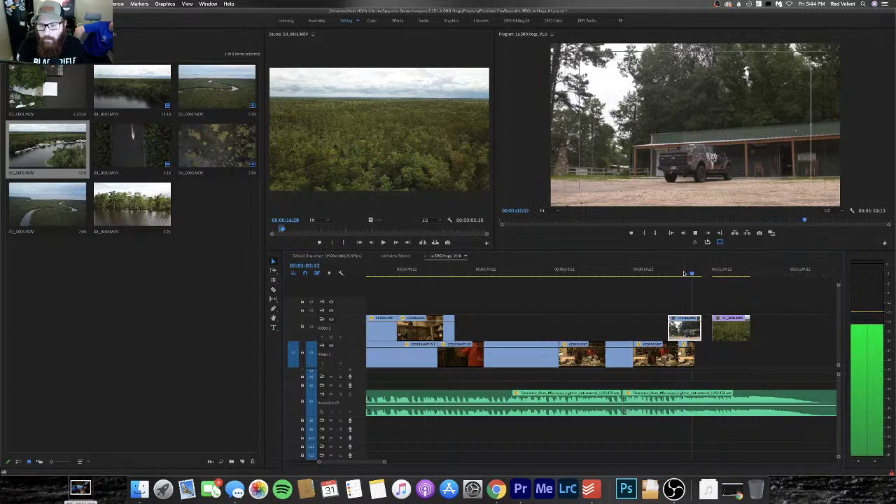
drag(684, 273, 706, 273)
click(693, 328)
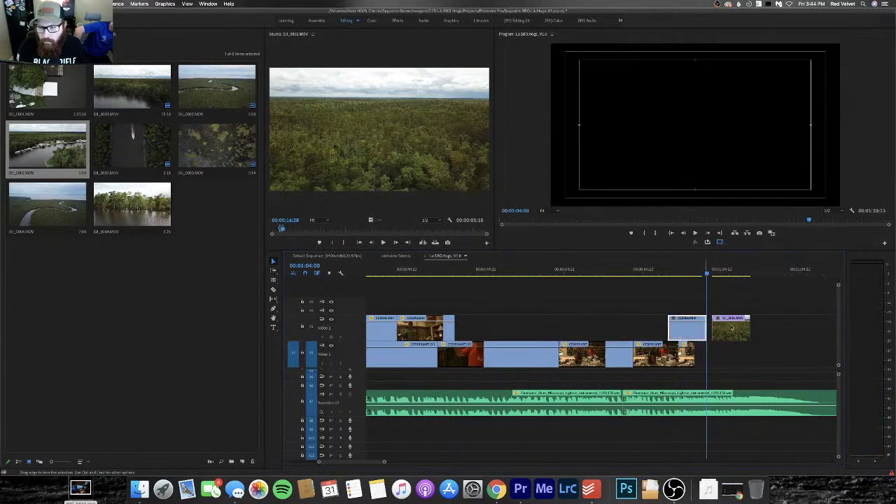
Butt the forest aerial shot against the end of the truck shot and slightly extend the aerial's end
drag(731, 328, 726, 329)
key(space)
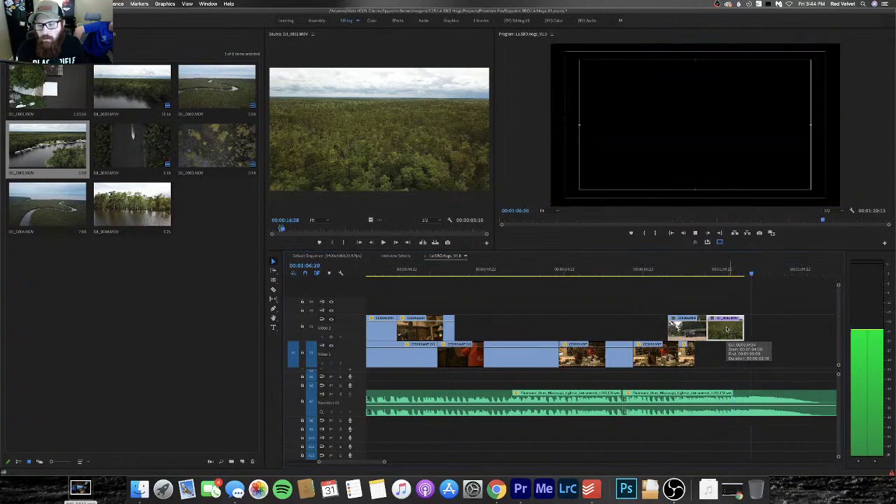
click(730, 273)
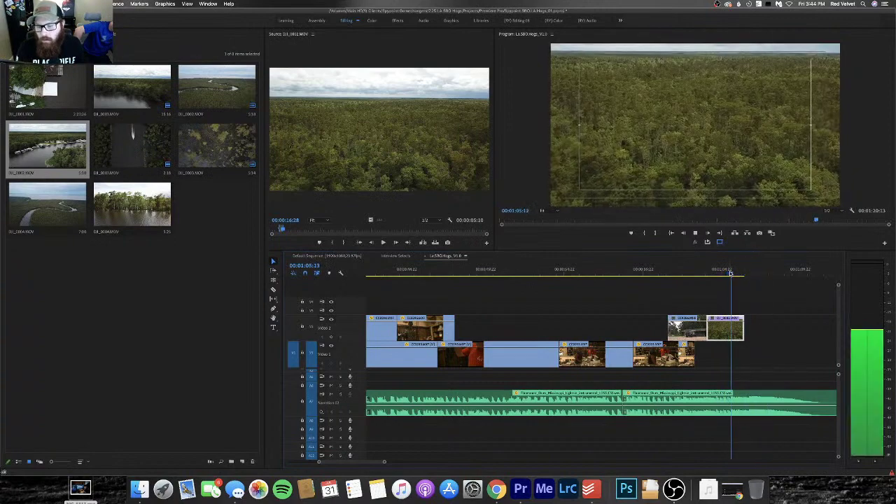
key(space)
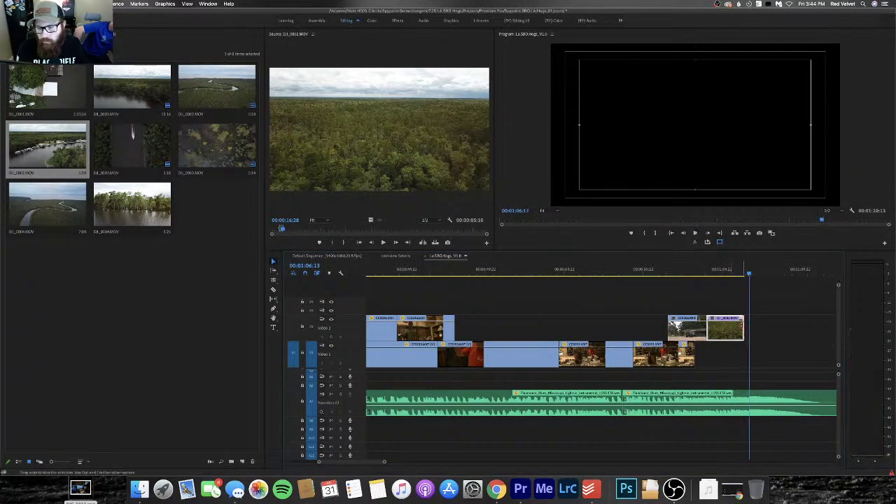
drag(743, 329, 747, 329)
Play back the truck-to-forest sequence and split the music at 00:01:04:14
key(space)
click(648, 273)
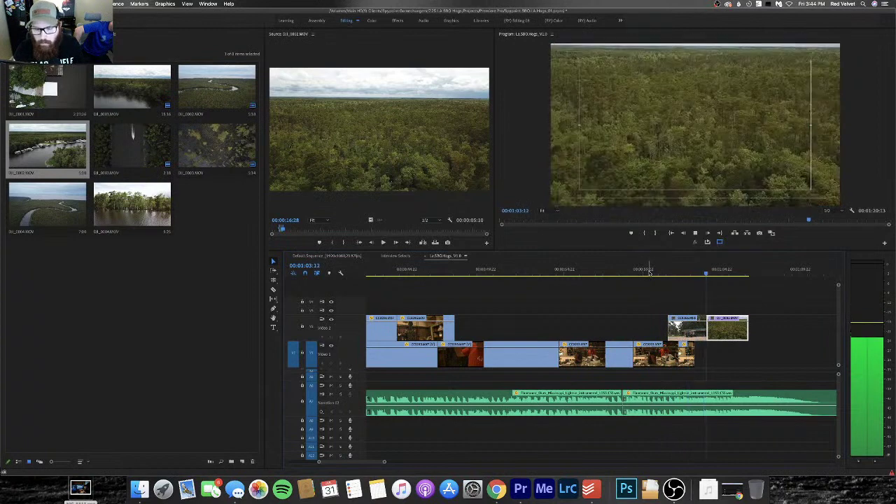
key(space)
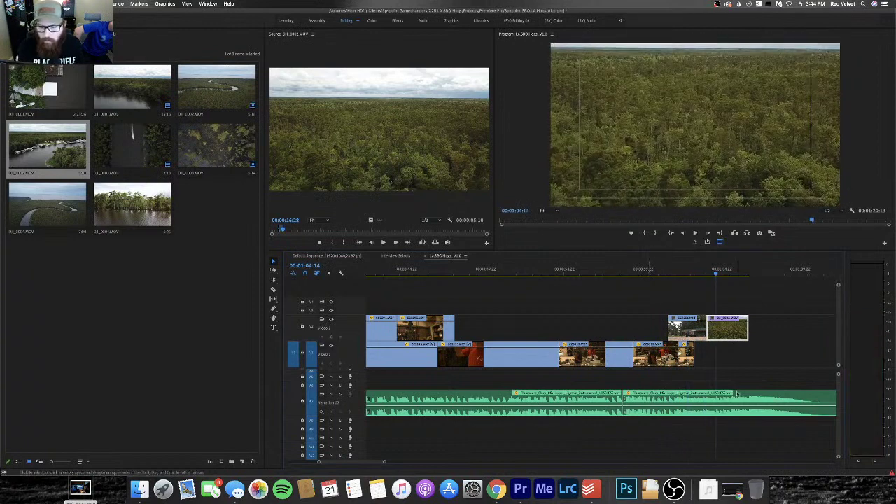
click(737, 394)
key(super+k)
Trim the start of the last music piece and butt it against the music cut at 00:01:04:14
key(space)
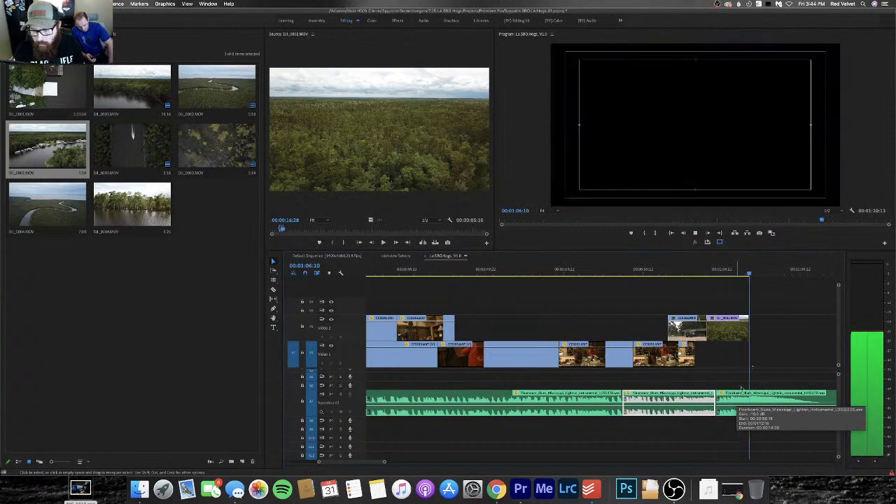
key(space)
drag(751, 277, 747, 276)
drag(719, 393, 739, 400)
Play back the shortened music ending from the counter scene past the forest aerial shot
click(652, 272)
key(space)
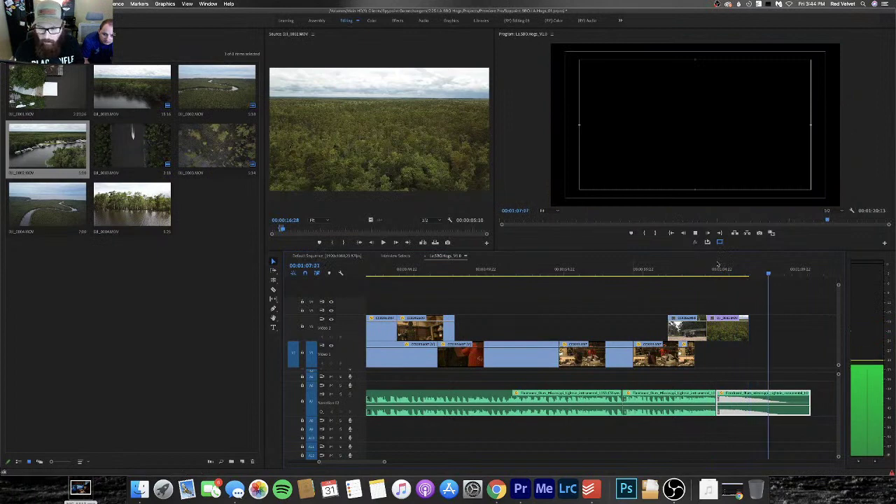
key(space)
click(631, 270)
key(space)
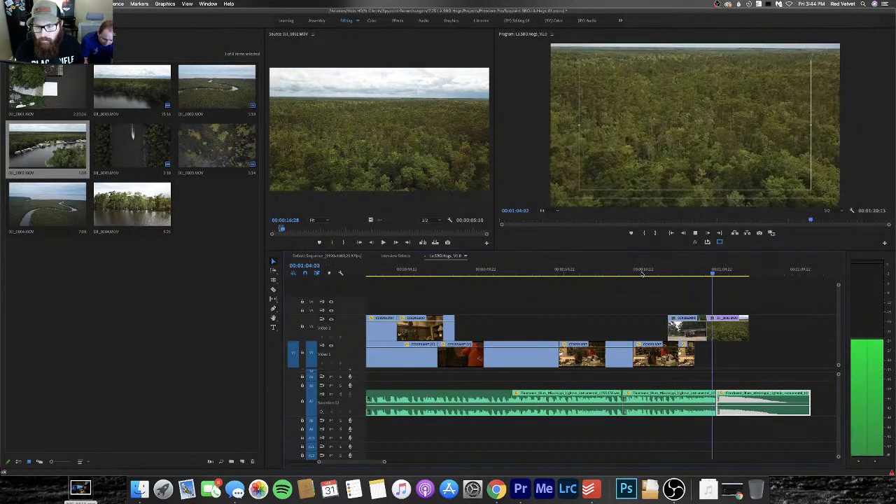
key(space)
Shift the truck and forest shots later to match the music cut, and extend the truck shot's start to 00:01:01:25
mouse_move(720, 332)
mouse_down()
mouse_move(735, 332)
mouse_move(710, 330)
mouse_up()
click(626, 274)
key(space)
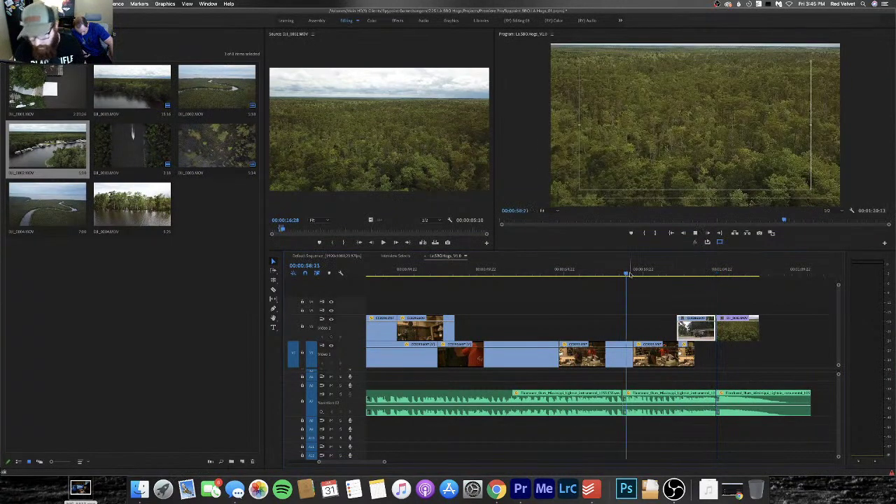
key(minus)
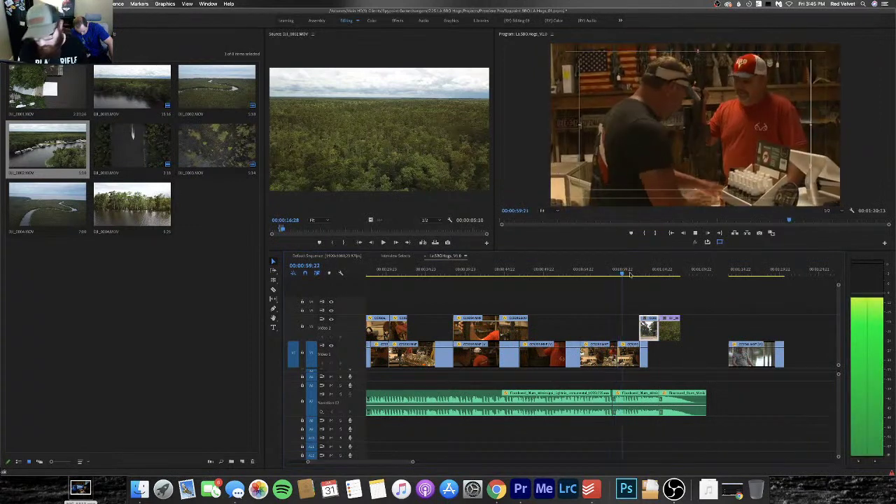
key(equal)
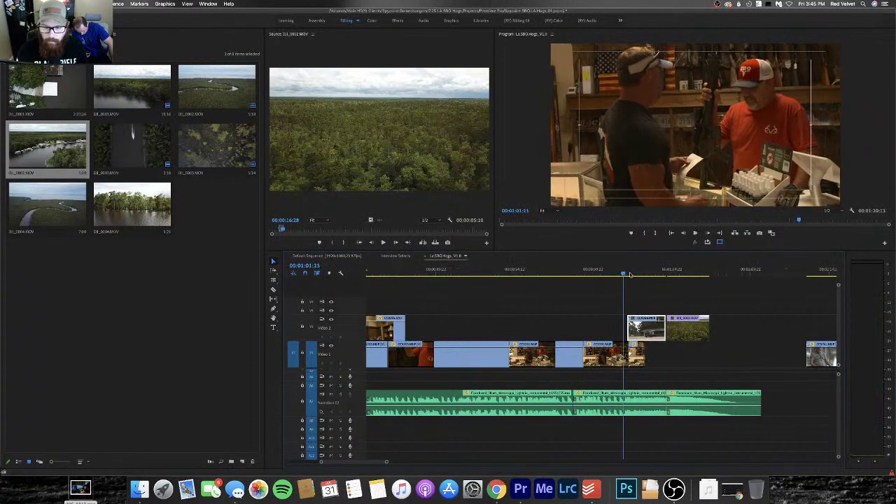
drag(664, 329, 663, 328)
Play back the retimed transition from the counter scene through the truck shot to the forest aerial
key(space)
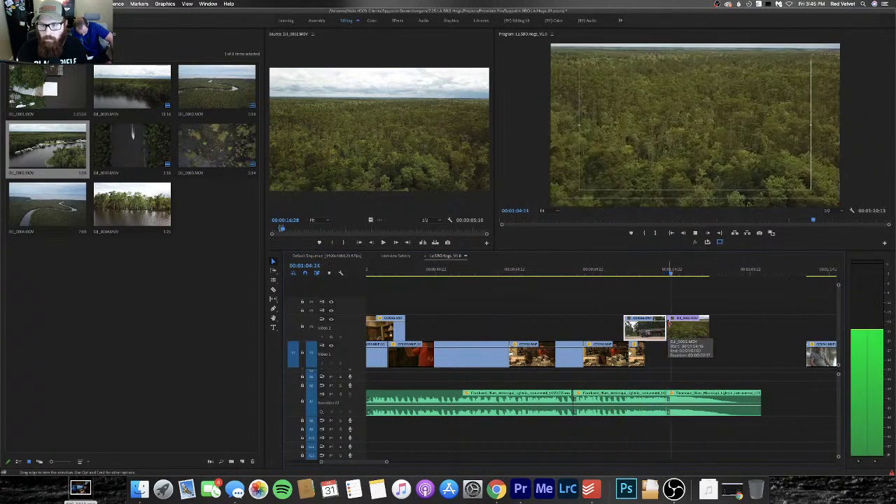
click(607, 272)
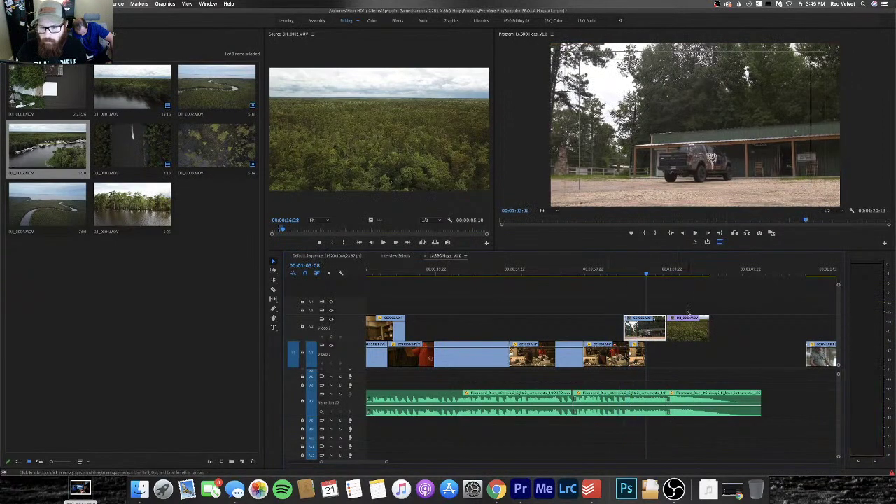
click(620, 273)
key(space)
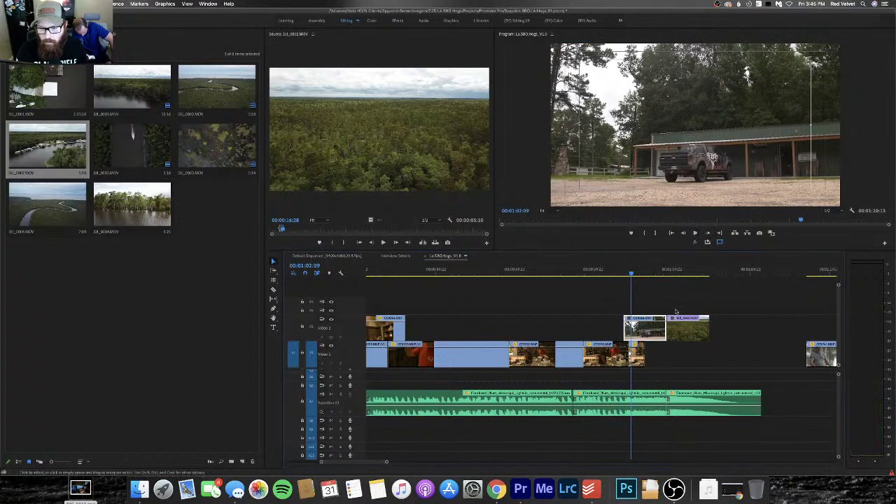
Move the truck and forest shots clear of the counter scene and replay its ending to find the cut point
drag(656, 326, 690, 325)
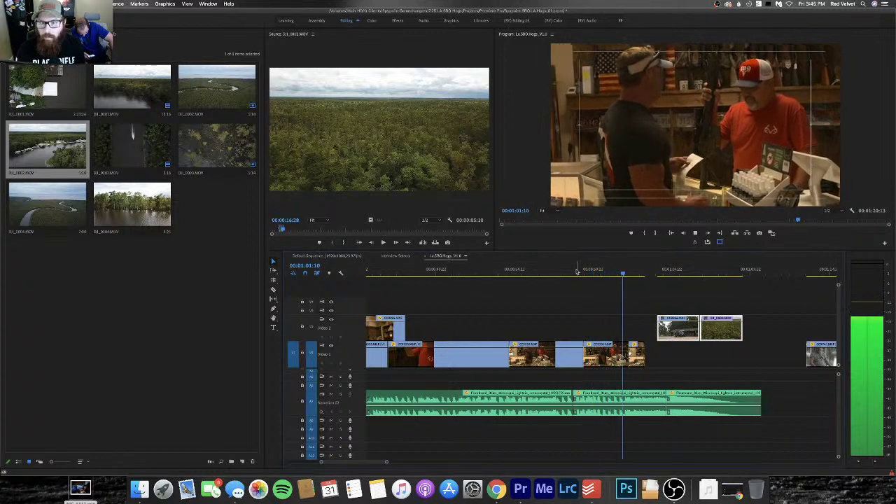
key(space)
click(590, 264)
key(space)
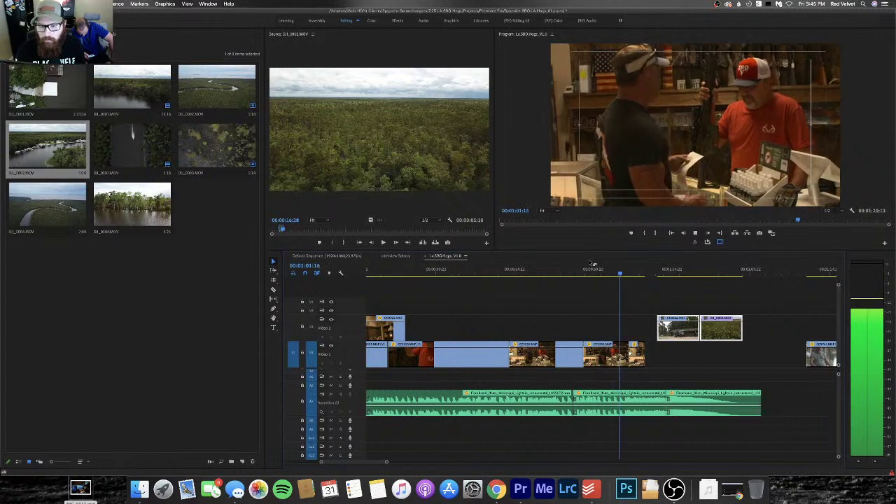
key(space)
click(611, 268)
key(space)
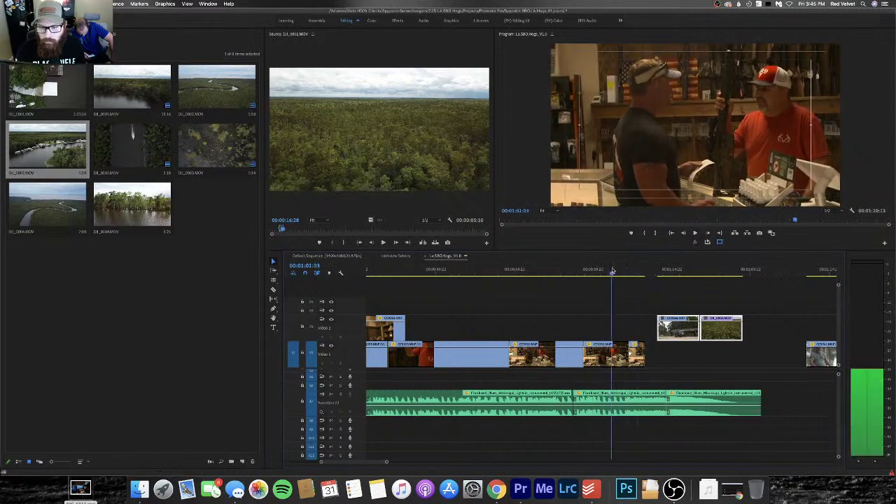
Place the truck shot back over the end of the counter scene and start the forest aerial at 00:01:03:21, overwriting the truck shot's end
drag(674, 328, 638, 329)
key(space)
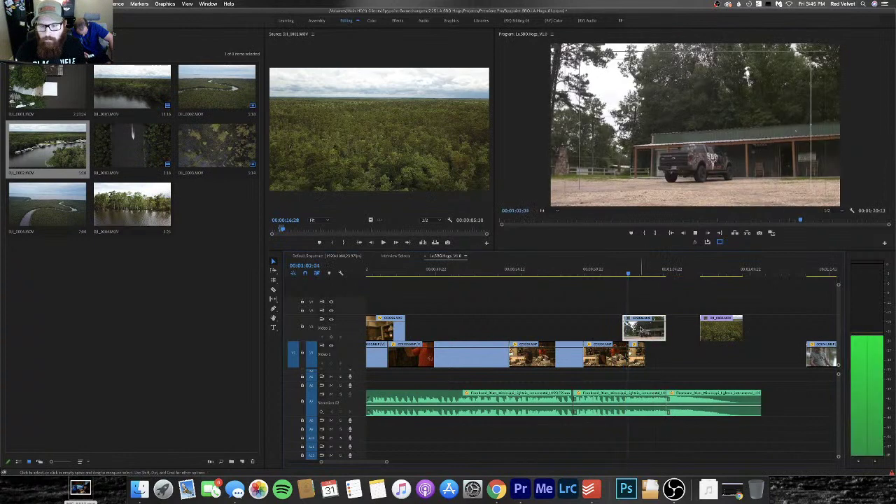
key(space)
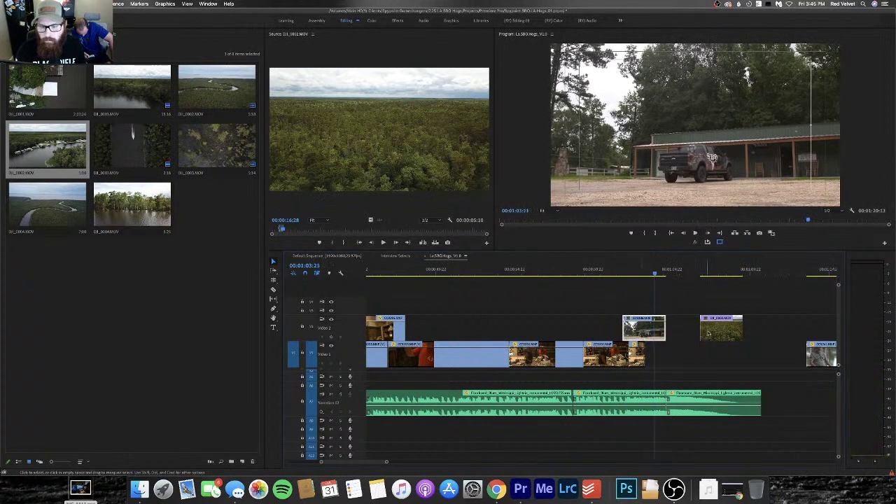
drag(716, 332, 668, 334)
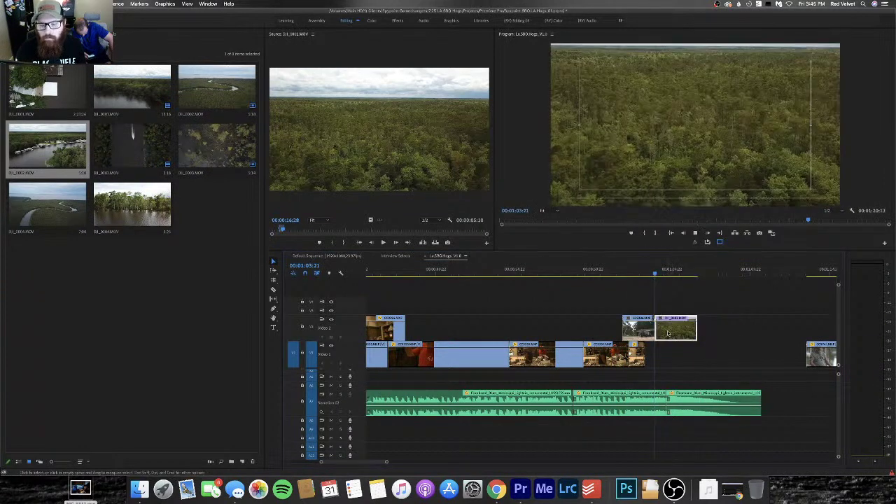
Extend the end of the forest aerial shot and move the interview clip earlier to begin just under its end
key(space)
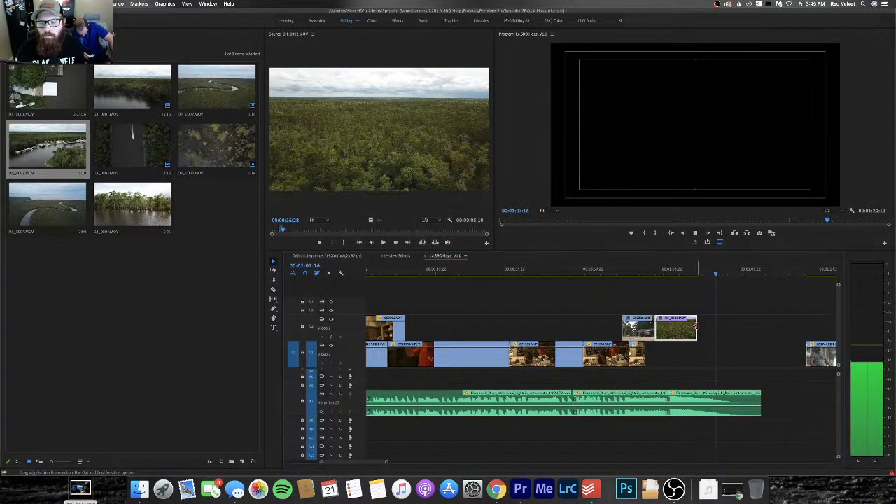
drag(696, 326, 729, 324)
drag(823, 360, 744, 361)
Move the interview clip to start at 00:01:07:10 beneath the forest aerial shot and play the transition into it
click(664, 268)
key(space)
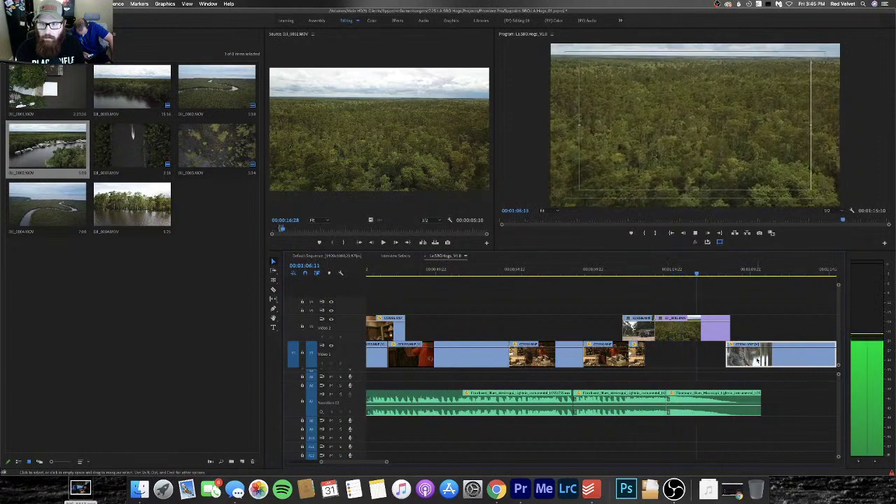
key(space)
key(shift+Right)
key(shift+Right)
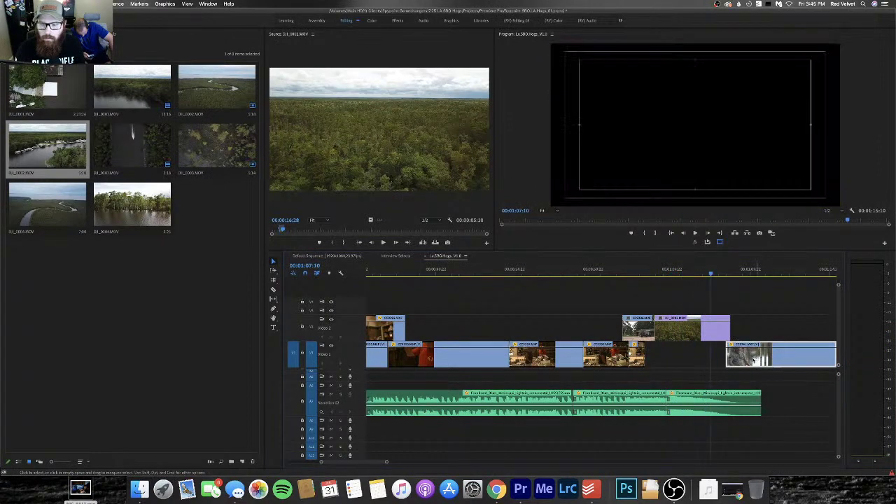
drag(756, 360, 742, 359)
key(space)
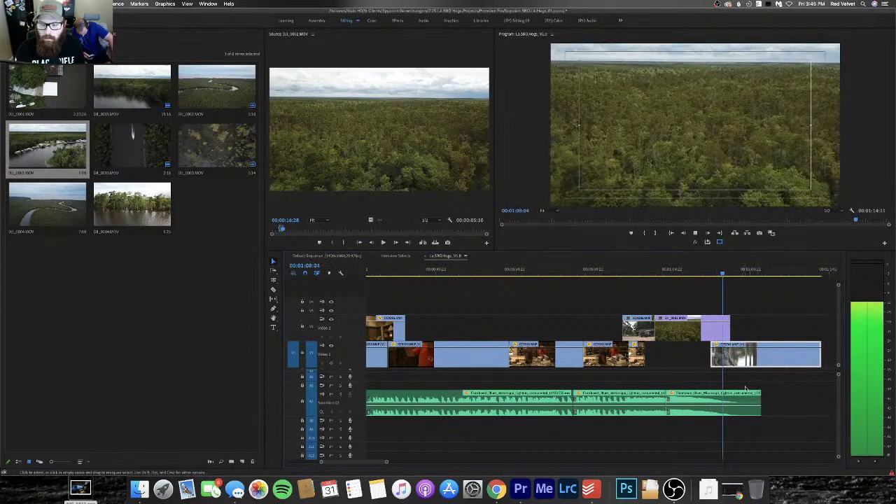
scroll(745, 389, up, 3)
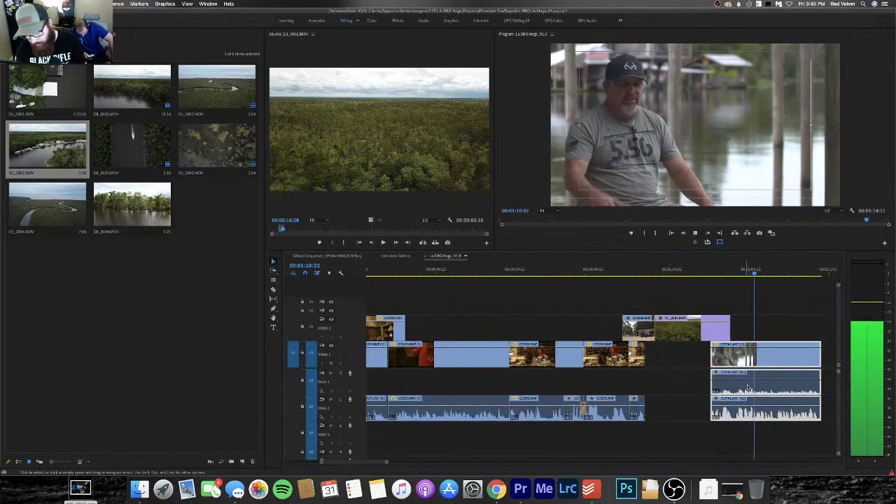
Play the whole edit from its beginning through to the forest aerial shot
key(minus)
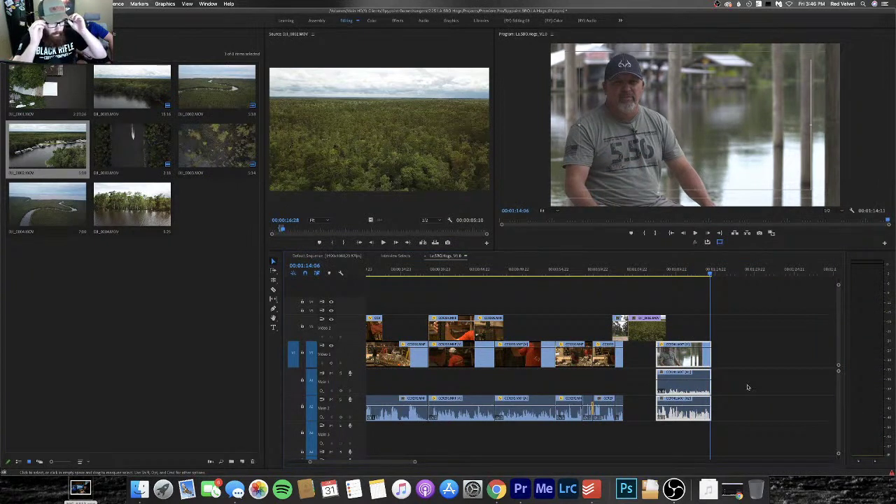
key(minus)
key(minus)
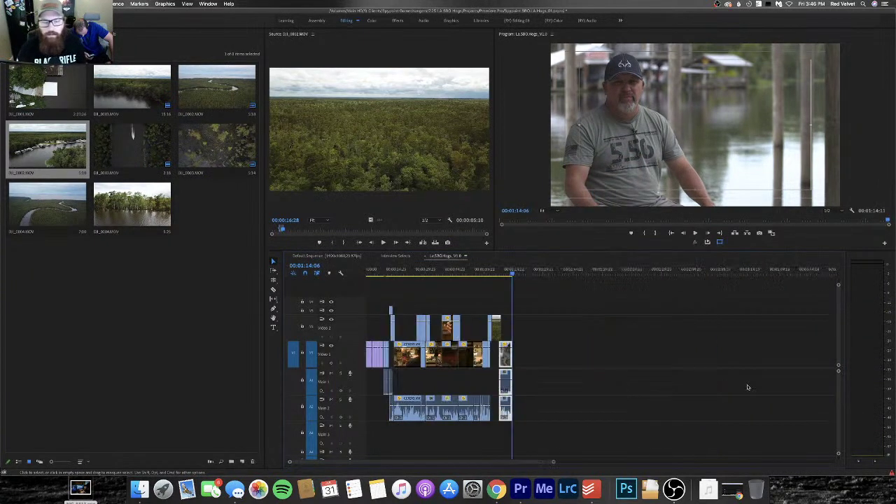
click(437, 273)
key(space)
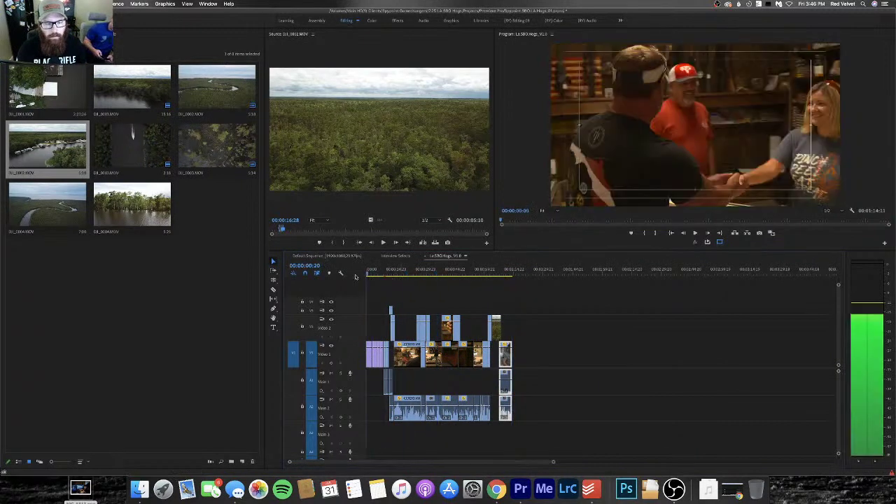
key(Home)
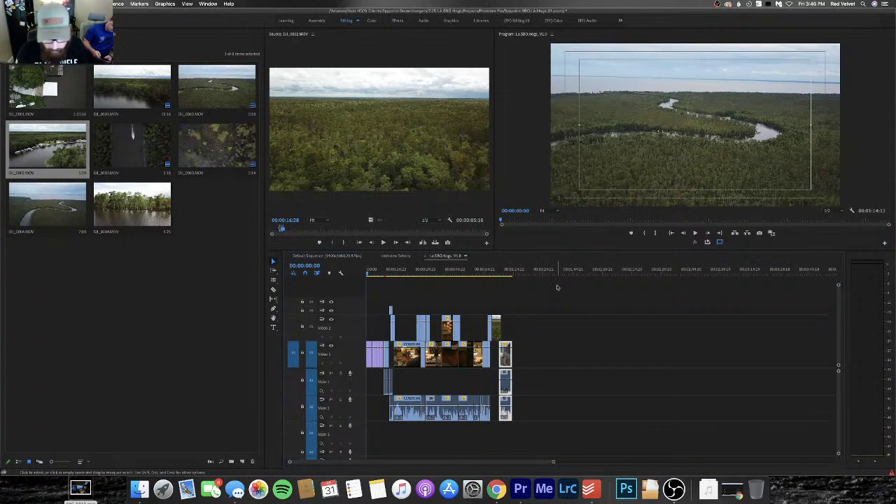
key(=)
key(space)
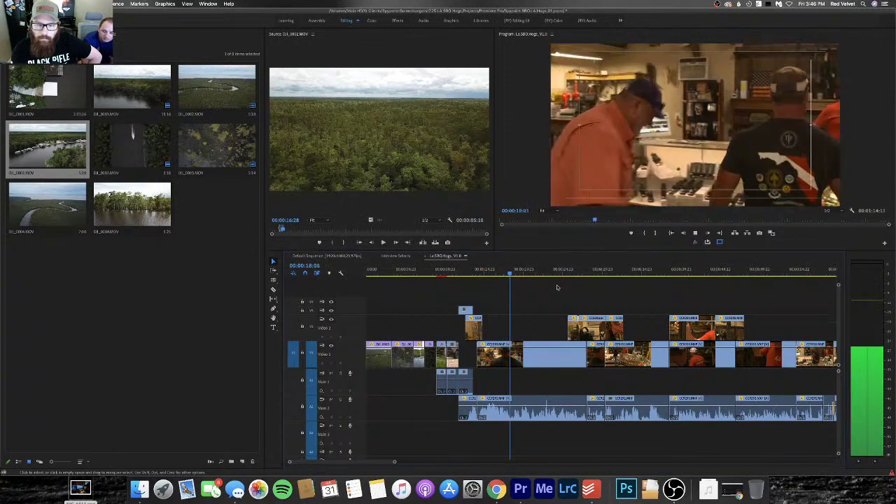
key(minus)
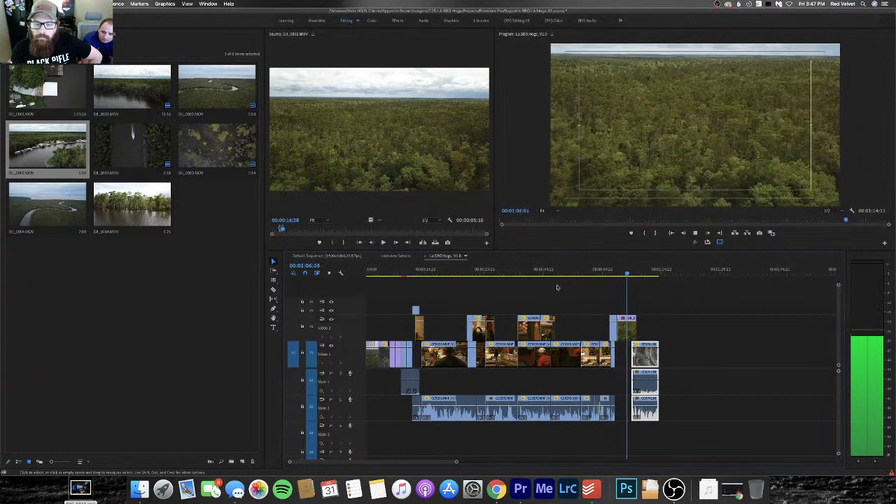
Move the interview clip later to leave a gap and extend the forest aerial shot's end to 00:01:09:19
drag(653, 355, 693, 354)
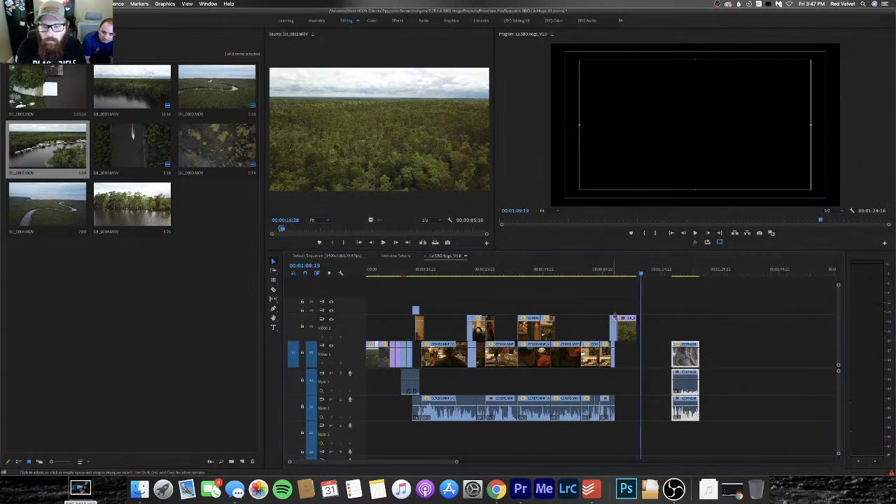
drag(632, 326, 638, 329)
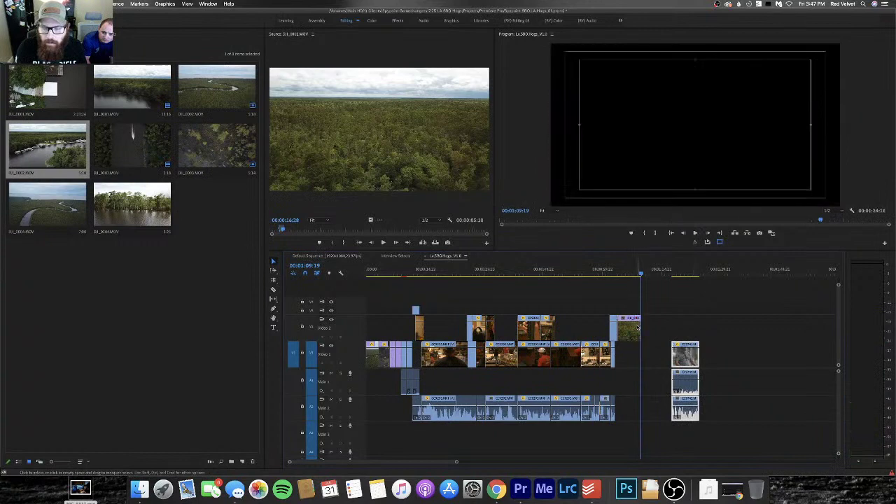
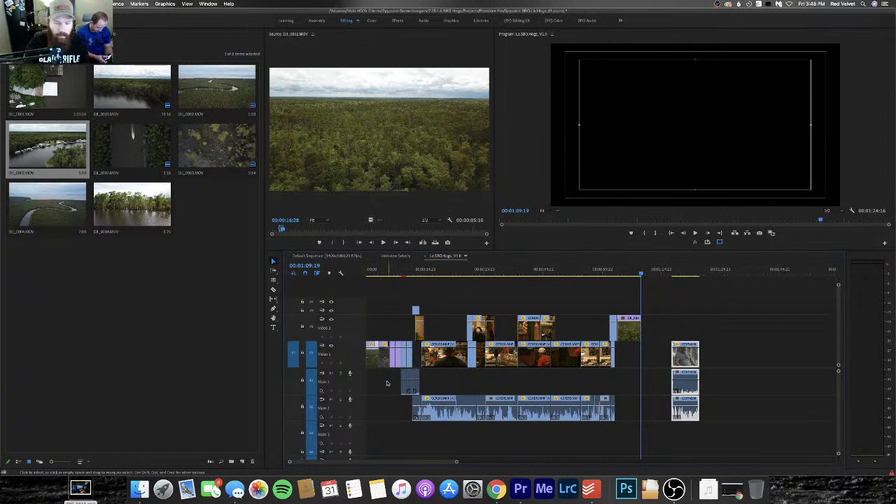
Delete the ambient audio of the walk-up and door shots and extend the store-sign shot's audio past the start of the door shot
drag(414, 274, 406, 274)
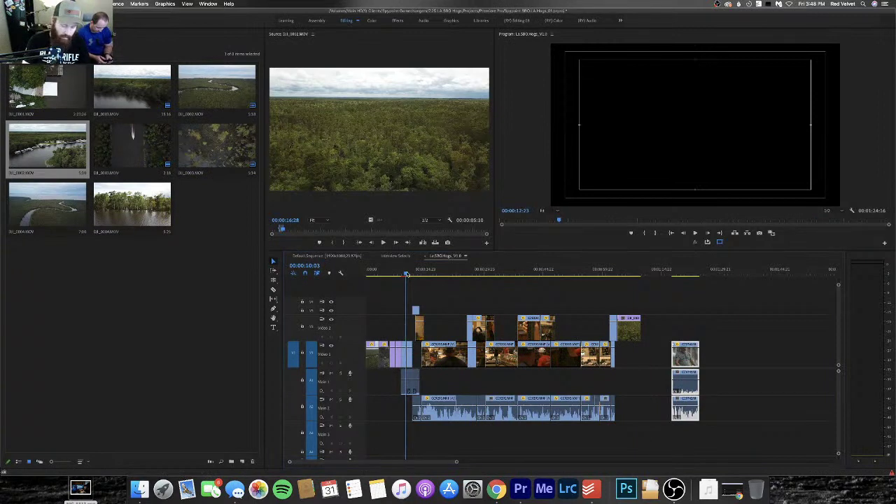
key(=)
key(=)
key(=)
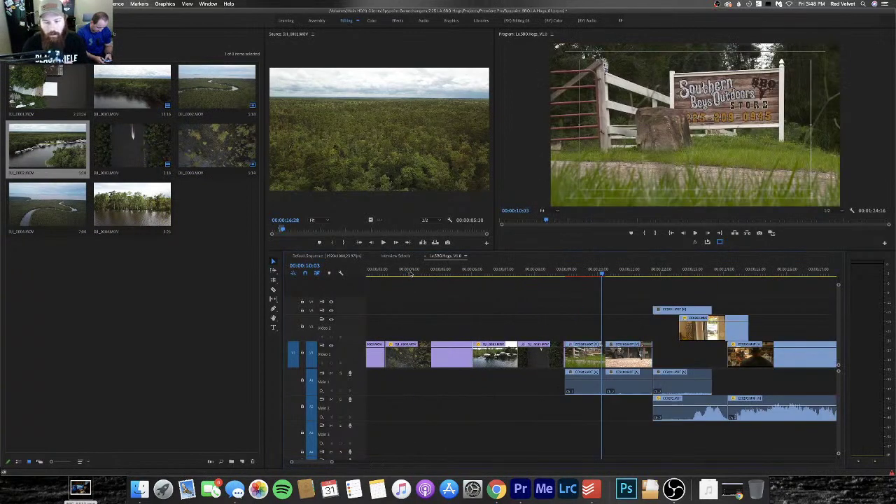
drag(738, 384, 645, 384)
click(737, 382)
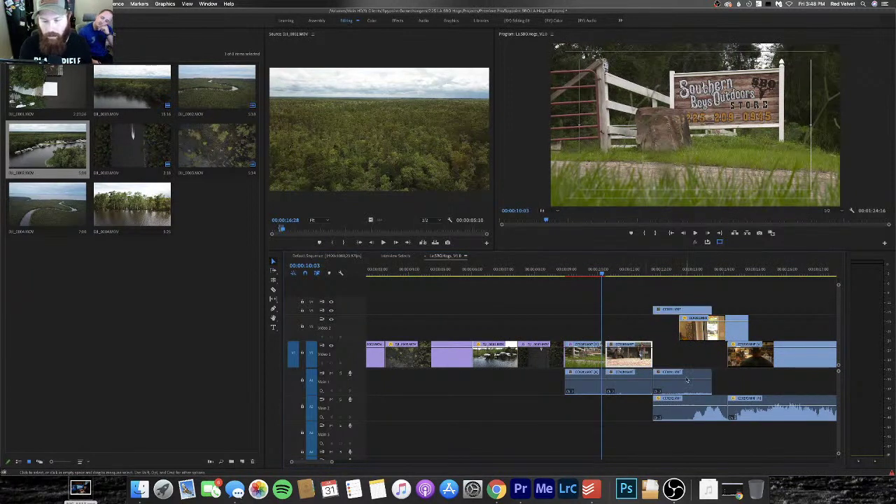
drag(737, 381, 609, 384)
key(Delete)
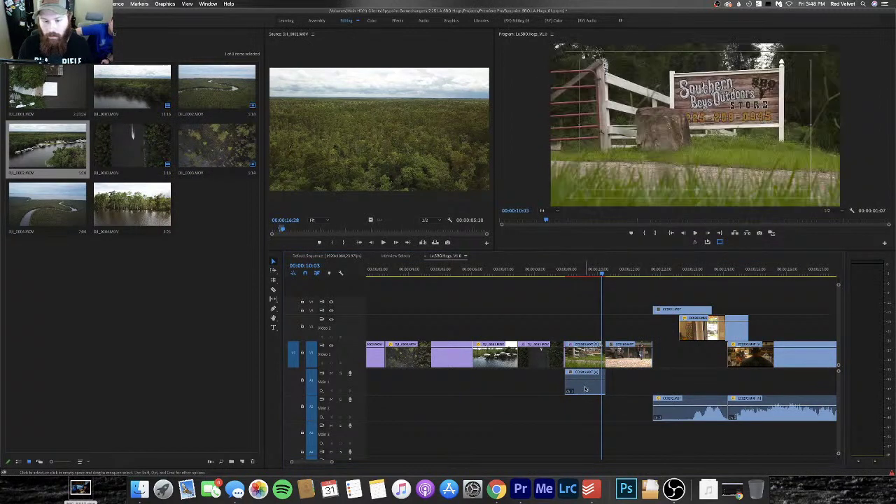
click(586, 389)
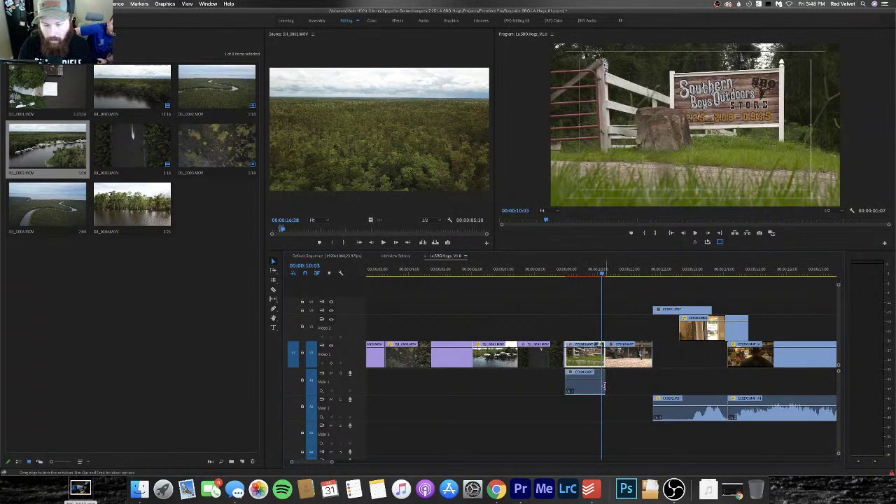
drag(605, 384, 669, 384)
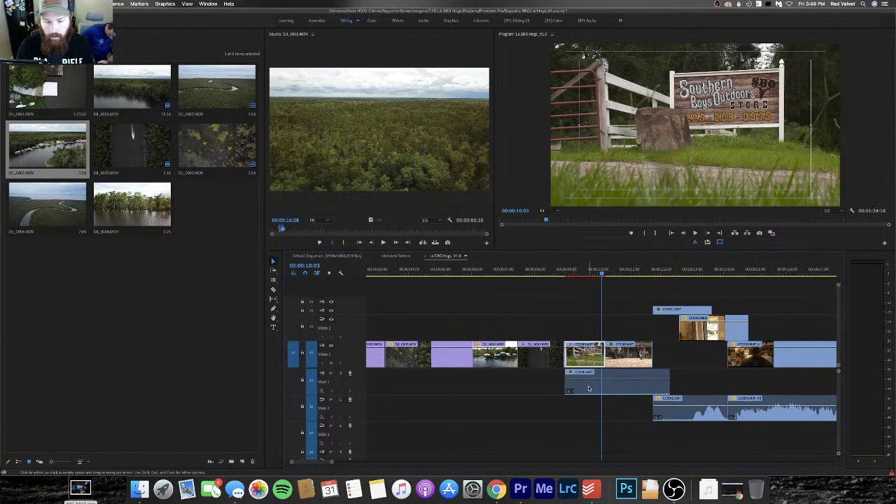
Play the opening from 00:00:07:23 through the store-sign shot and into the walk-up shot
drag(481, 275, 438, 278)
key(Home)
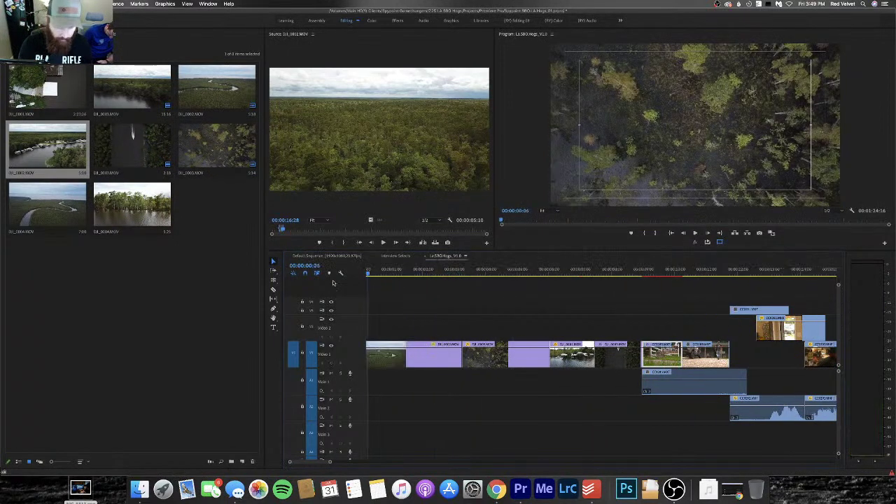
key(minus)
key(Home)
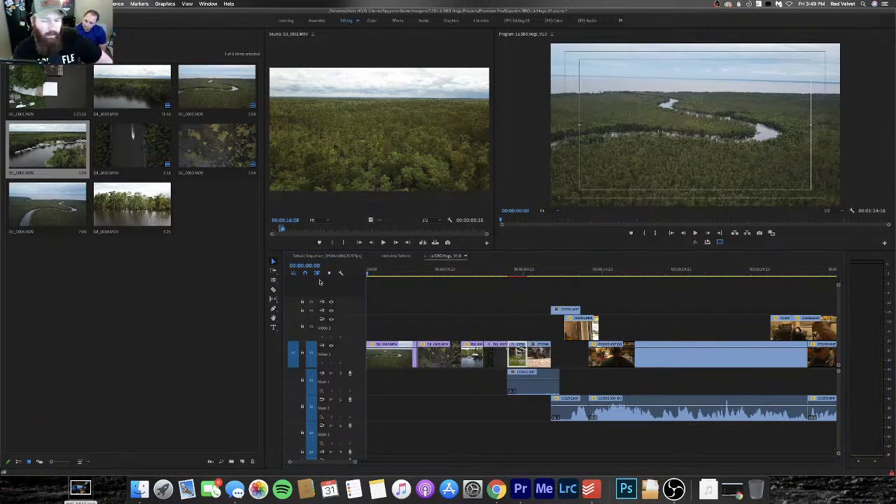
key(minus)
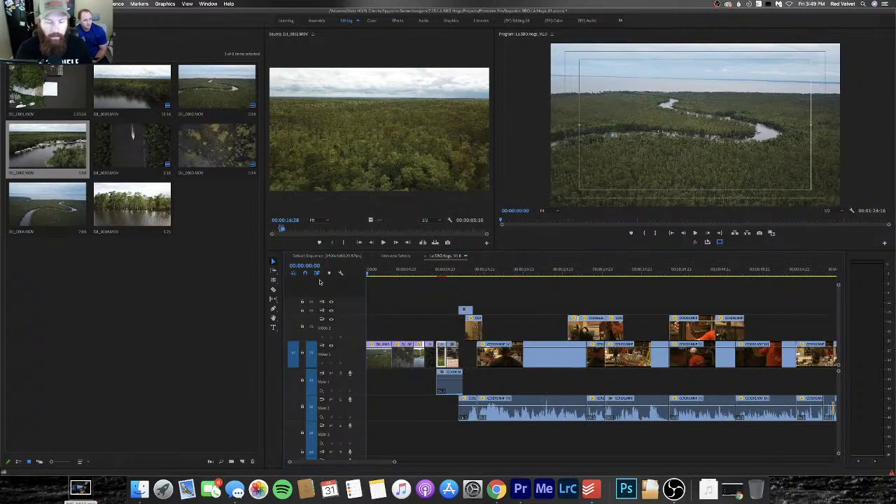
click(429, 272)
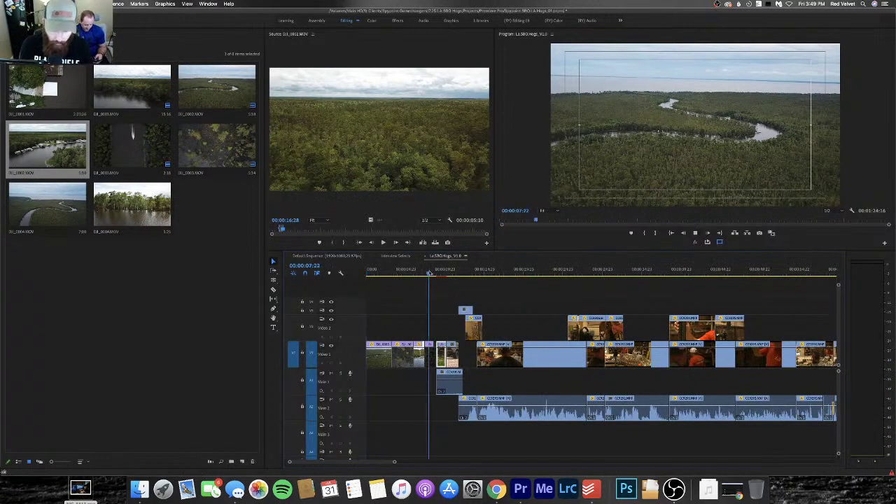
key(equal)
key(space)
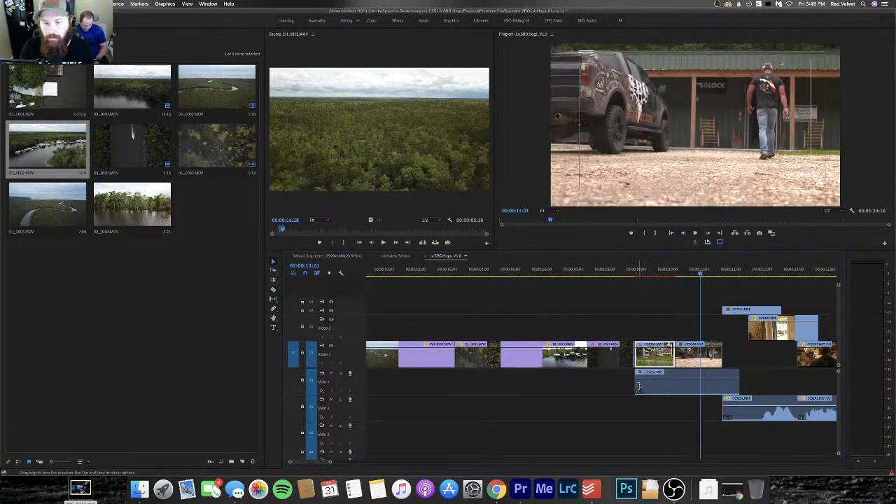
Try extending the store-sign audio back to the sequence start, listen to it soloed, and trim it back to the sign shot's start
drag(638, 385, 367, 383)
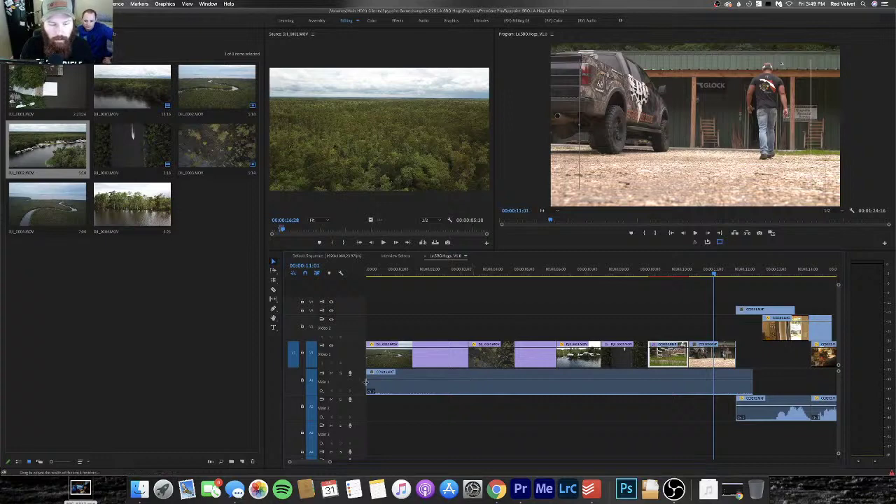
key(Up)
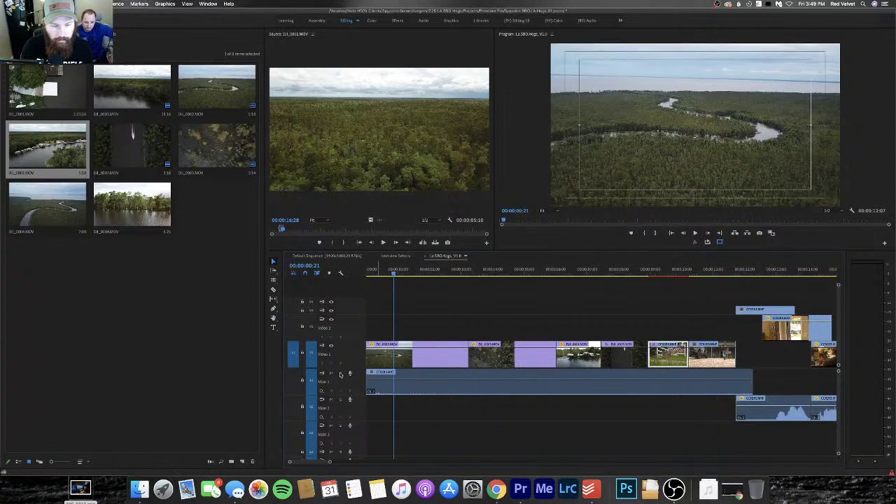
click(341, 373)
key(space)
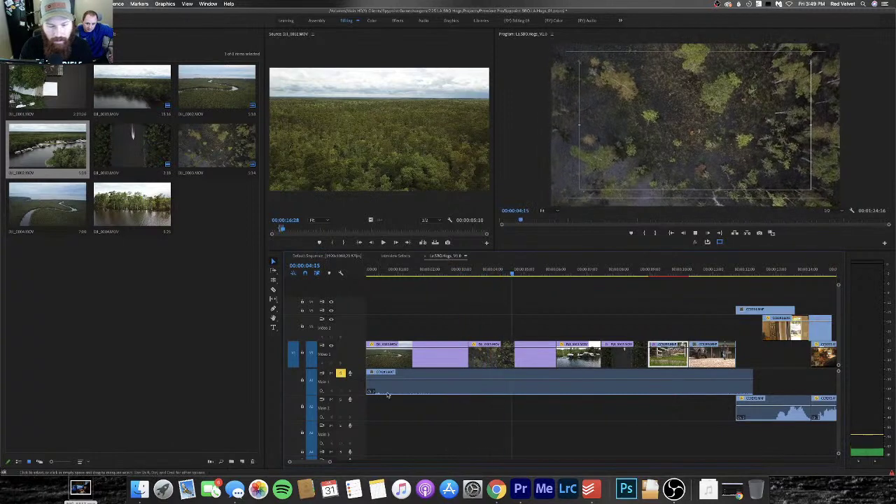
drag(368, 384, 648, 385)
Set the store-sign audio clip's gain to 20 dB and add audio fades at both its ends
click(750, 385)
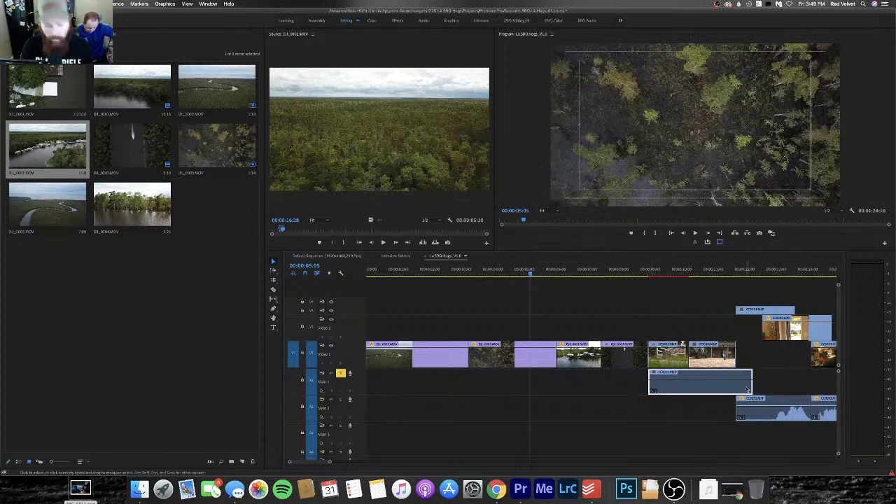
key(g)
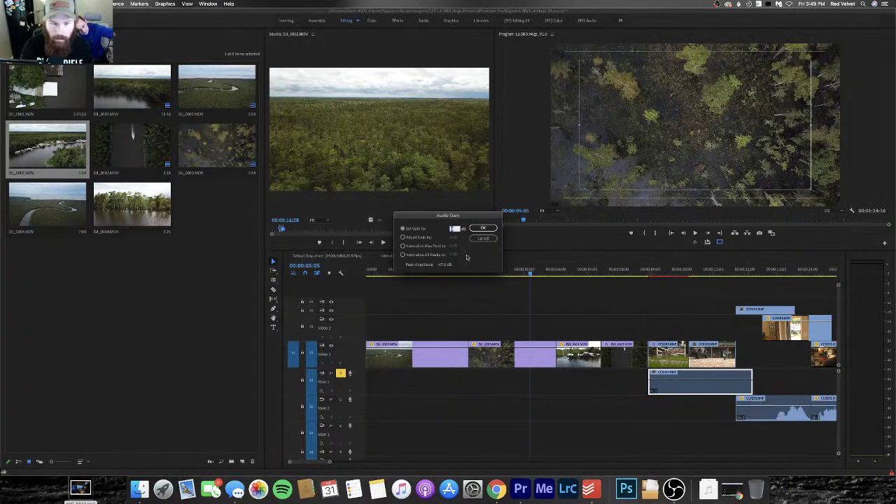
text(20)
key(Return)
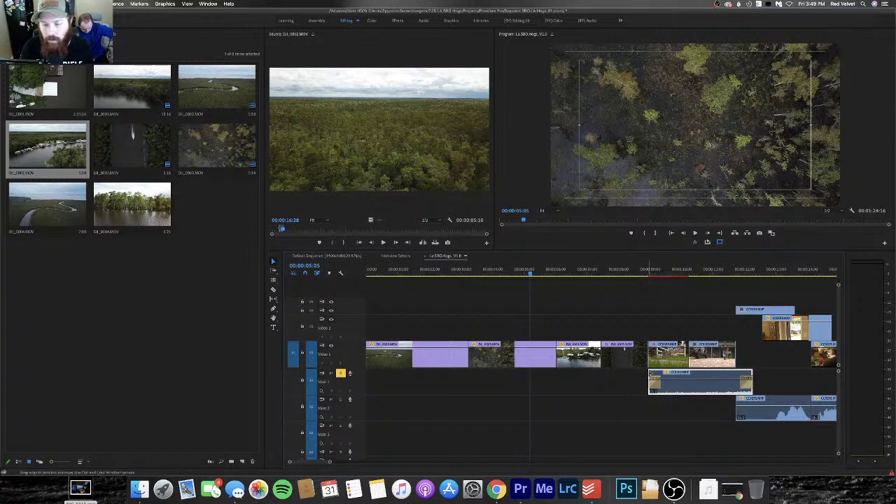
Extend the store-sign audio to start slightly before its shot and, after playing it, to end at 00:00:12:21 under the door shot
drag(648, 381, 630, 381)
key(space)
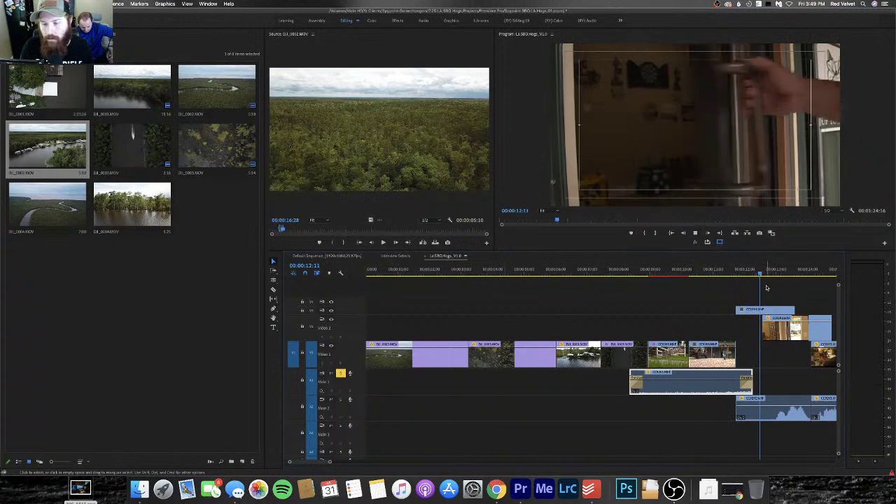
key(space)
drag(752, 377, 771, 377)
Restore the door shot's source audio on the third audio track directly beneath the shot and play the section
click(759, 313)
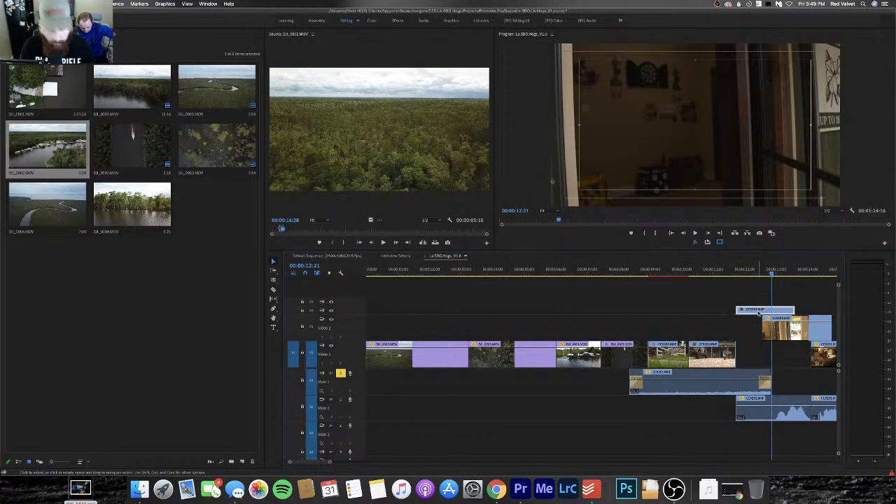
double_click(760, 313)
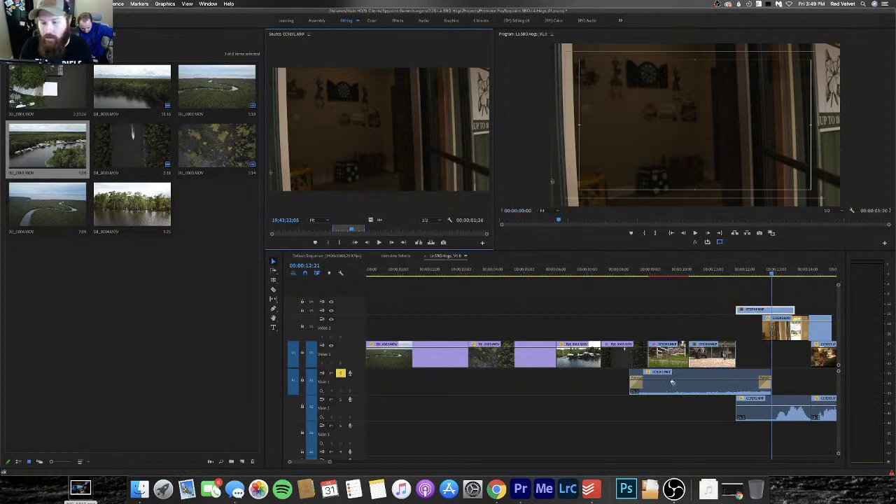
drag(672, 382, 738, 436)
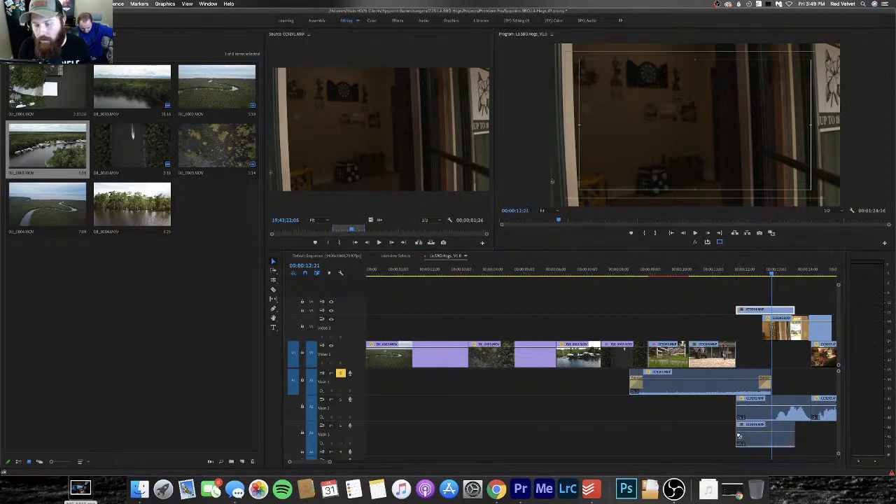
click(731, 274)
key(space)
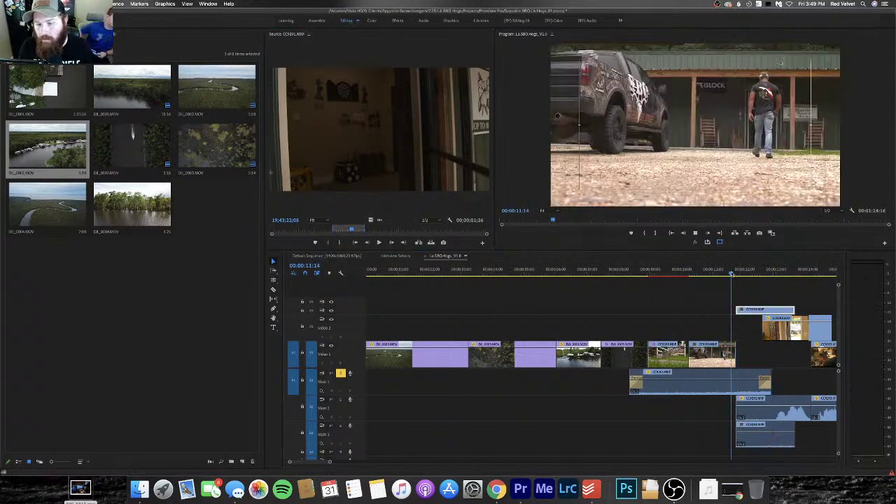
key(space)
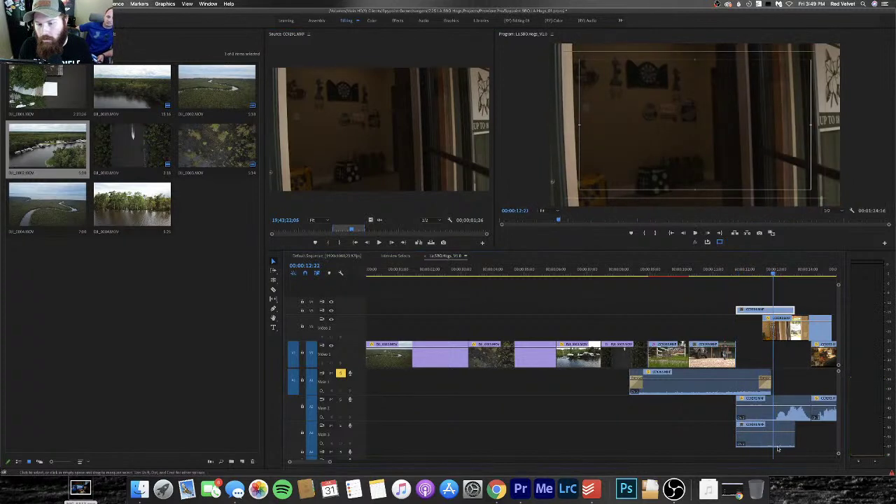
Set the door shot's audio to media source channel 1 and play it from 00:00:11:10
click(773, 445)
key(g)
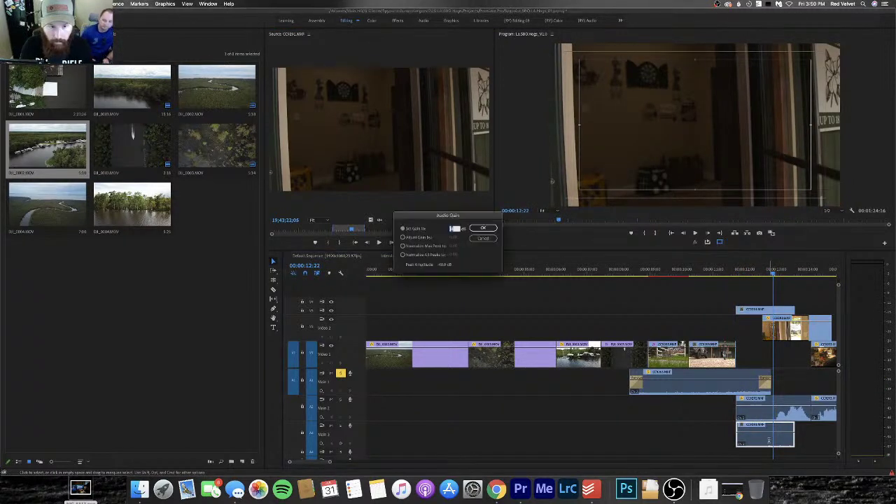
click(483, 238)
key(shift+g)
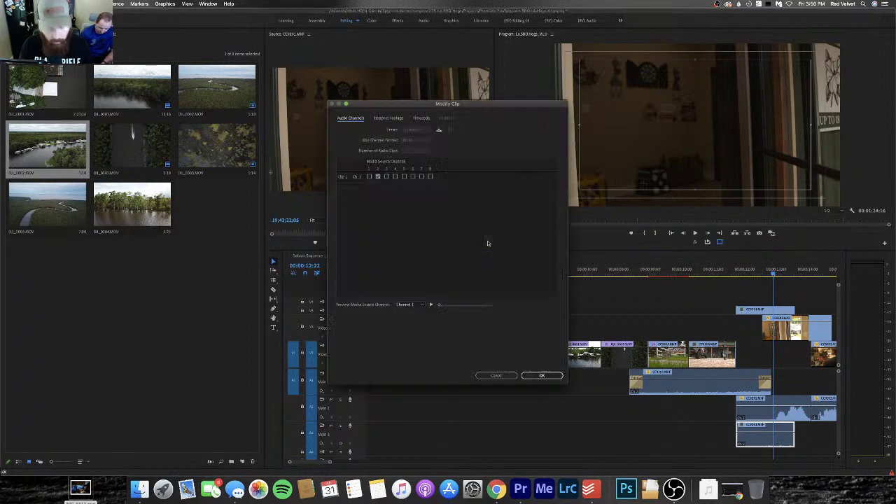
click(369, 177)
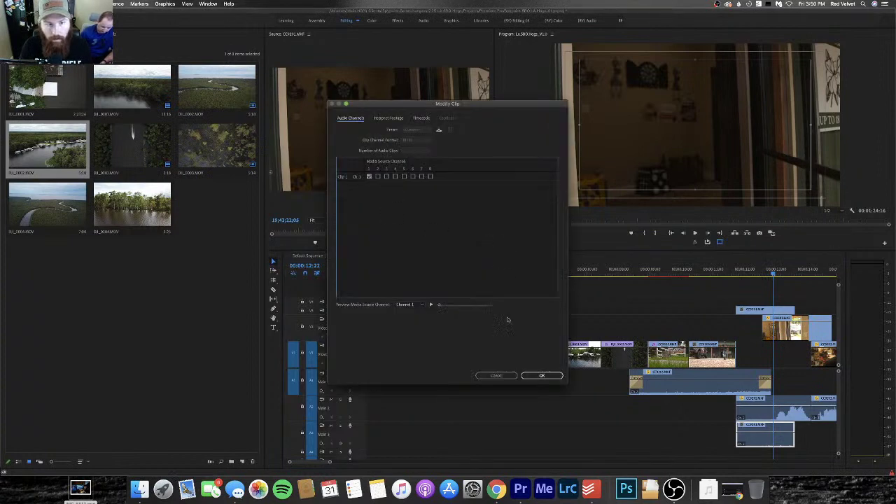
click(541, 375)
click(726, 270)
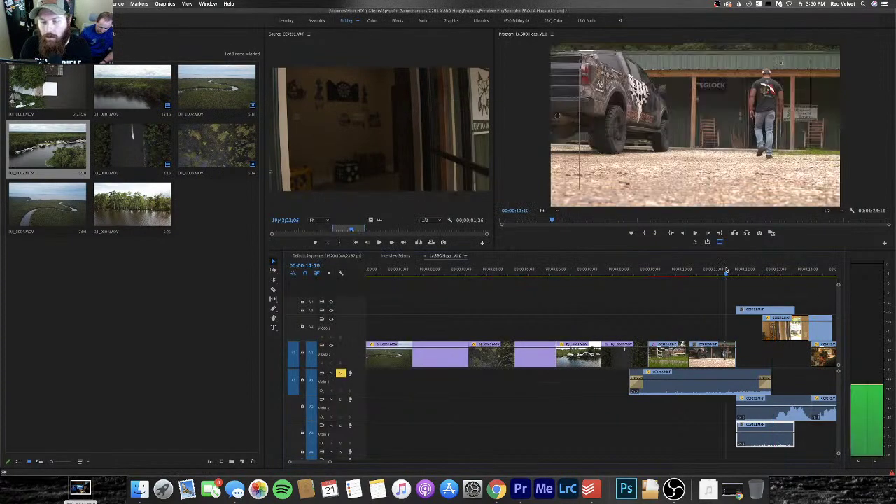
Solo the third audio track instead of the first and play the door shot's audio
click(340, 372)
click(340, 426)
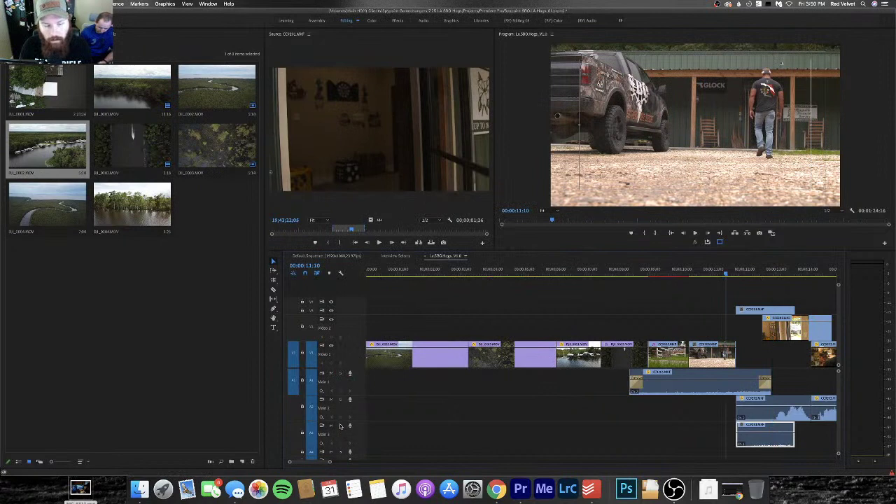
key(space)
key(space)
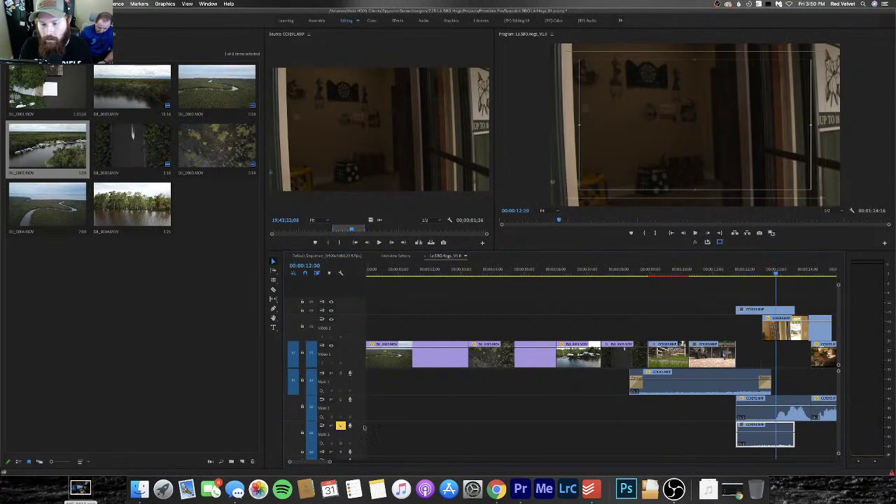
Switch the door shot's audio to media source channel 2 and play it back
key(shift+g)
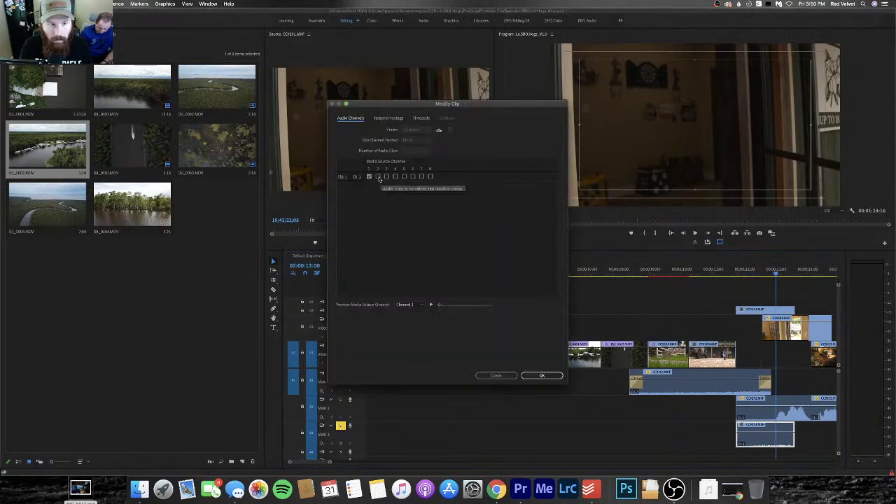
click(542, 376)
click(719, 270)
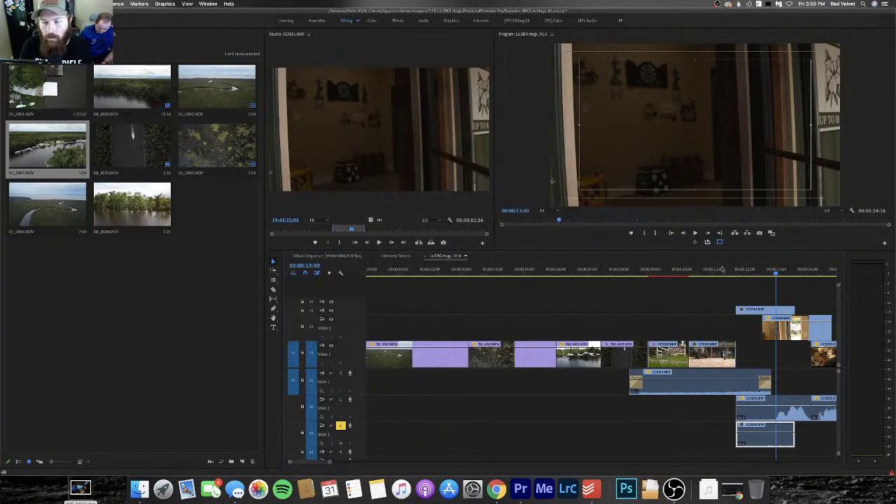
key(space)
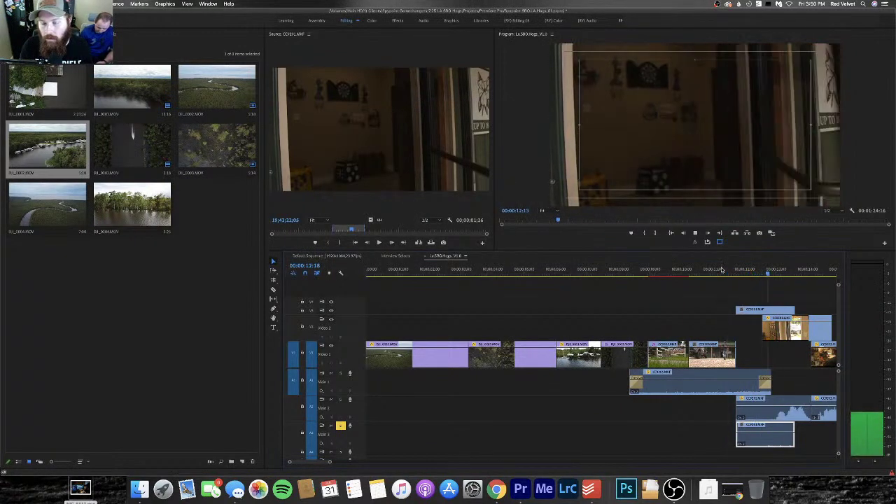
Delete the door shot's audio from the third audio track and turn off that track's solo
key(space)
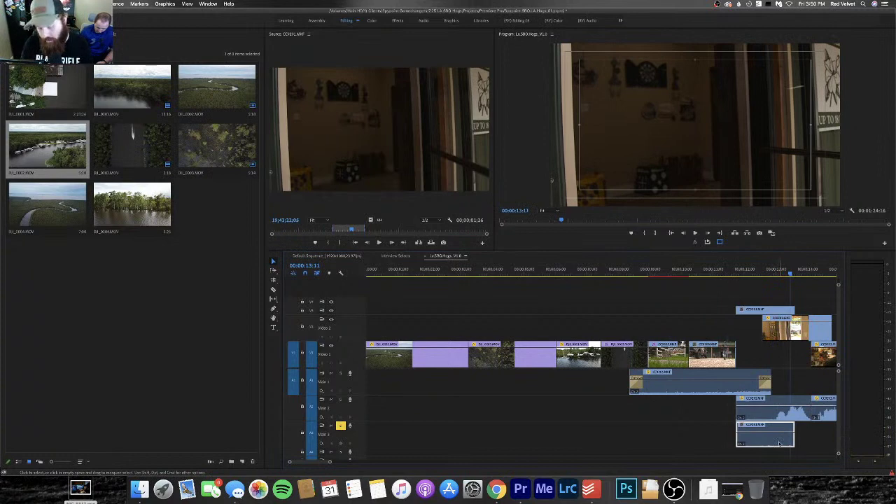
key(Delete)
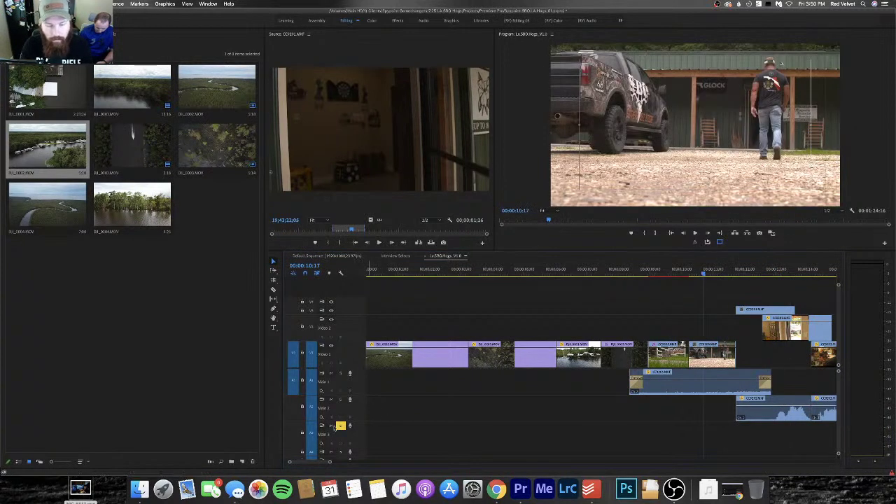
click(330, 426)
Play the sequence from the walk-up shot through the store conversation to review the audio, stopping at 00:00:31:10
key(space)
key(minus)
key(minus)
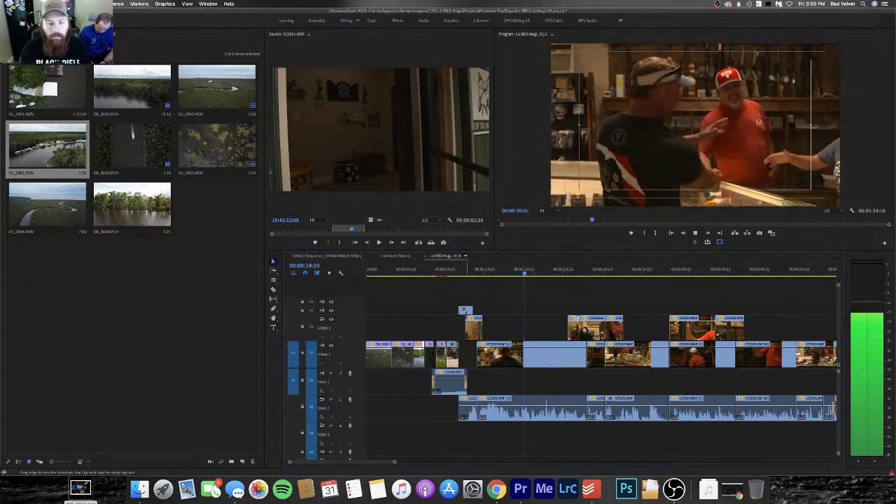
scroll(602, 389, right, 3)
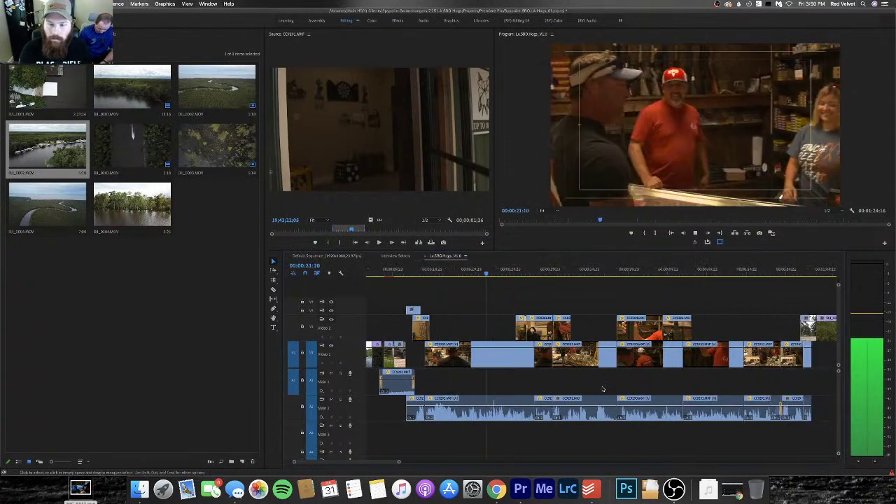
scroll(602, 389, right, 1)
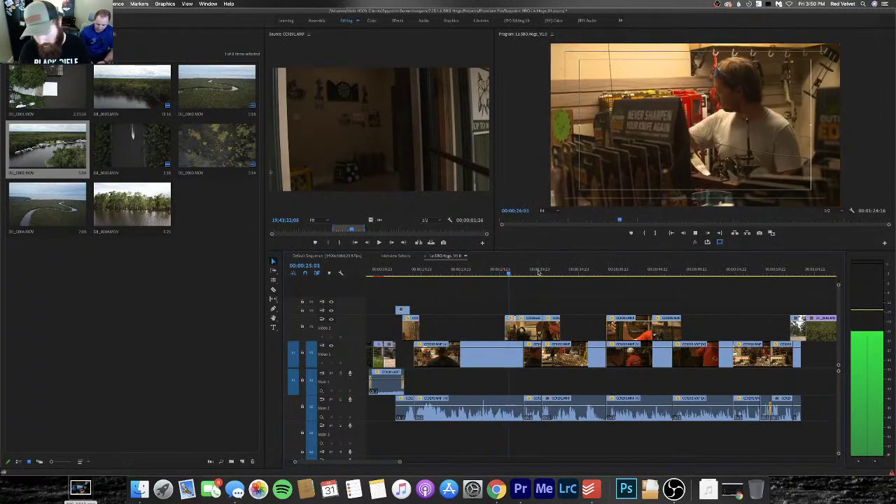
key(=)
scroll(540, 312, right, 3)
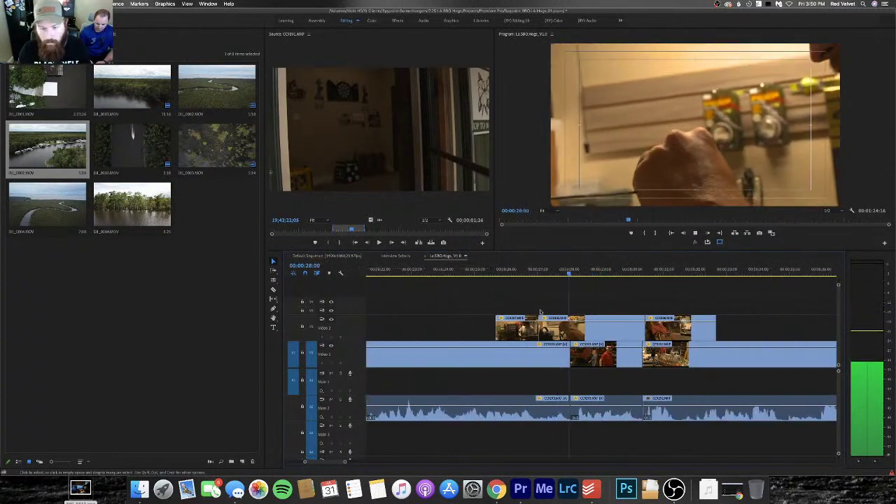
scroll(540, 311, right, 3)
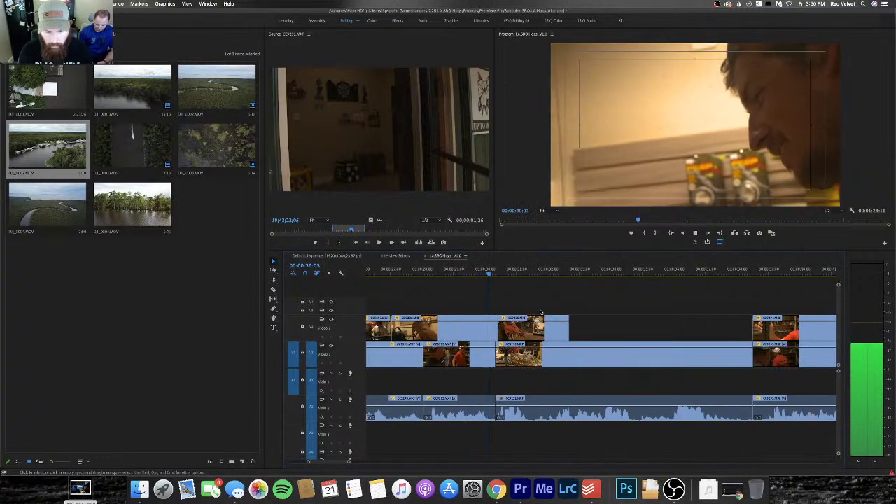
key(space)
Split the store conversation clip, video and audio together, at about 00:00:31:13 and at 00:00:32:01 to isolate the quiet section
click(542, 357)
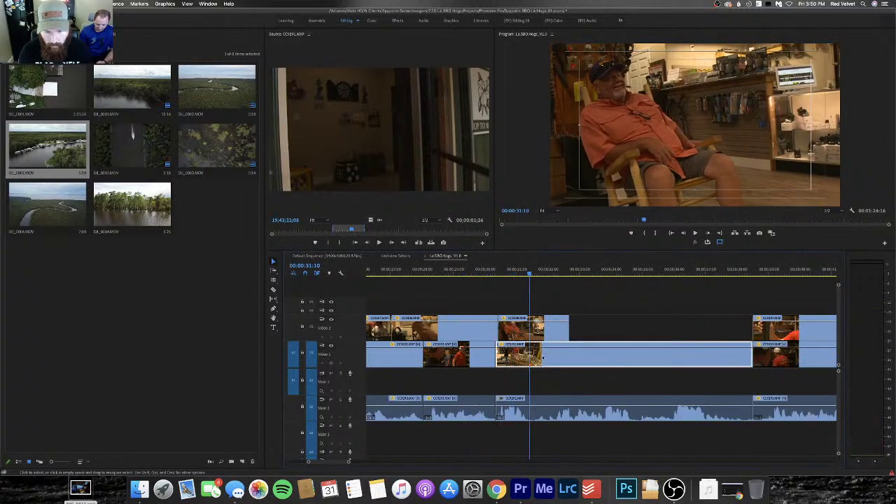
click(557, 423)
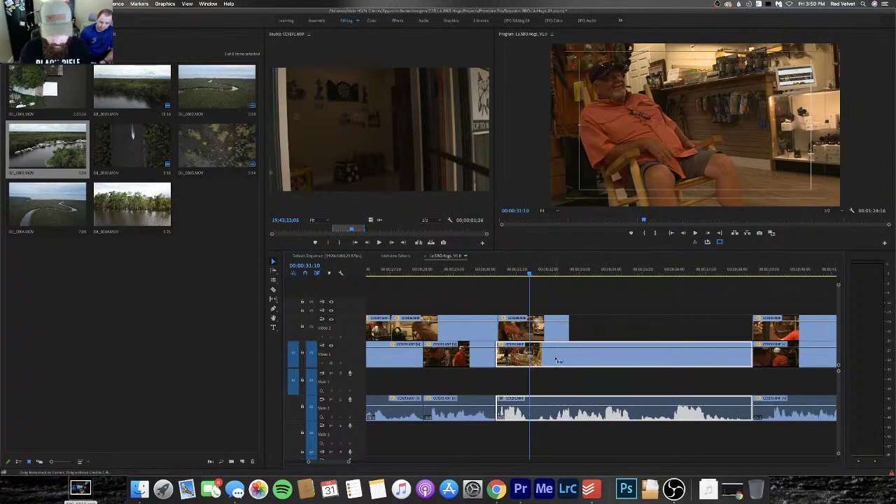
key(space)
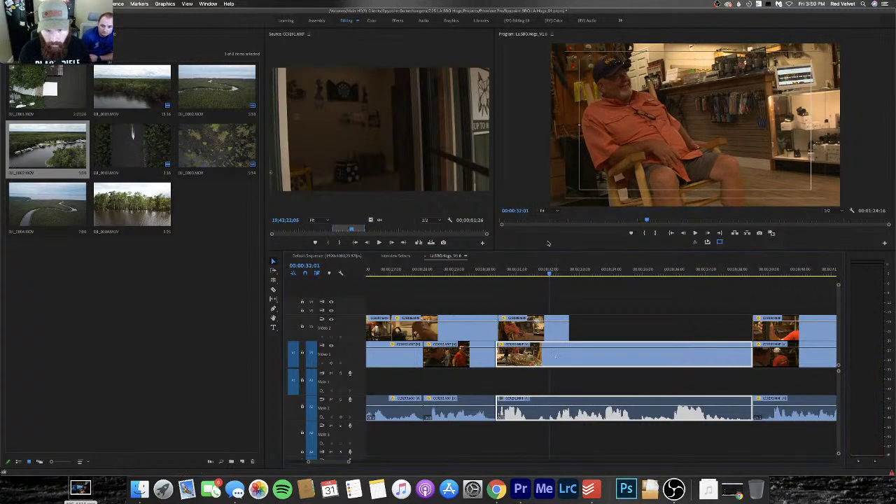
drag(550, 273, 537, 279)
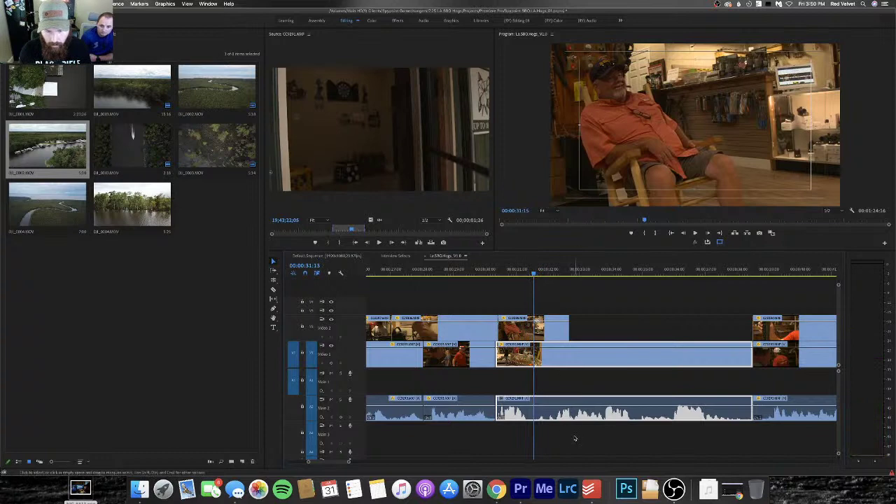
key(super+k)
key(space)
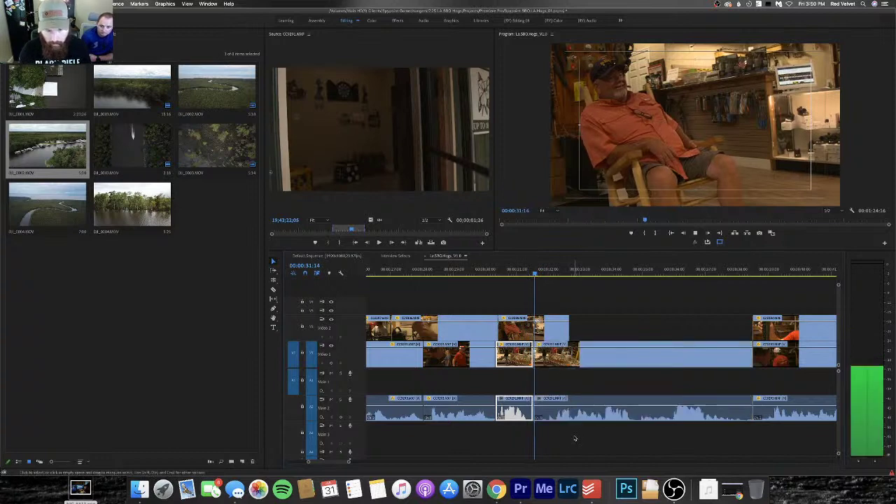
drag(570, 432, 567, 371)
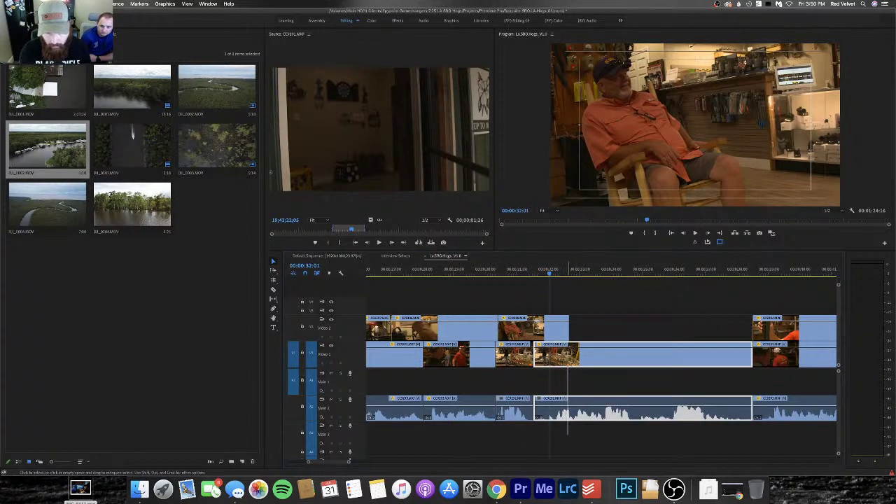
click(568, 369)
key(super+k)
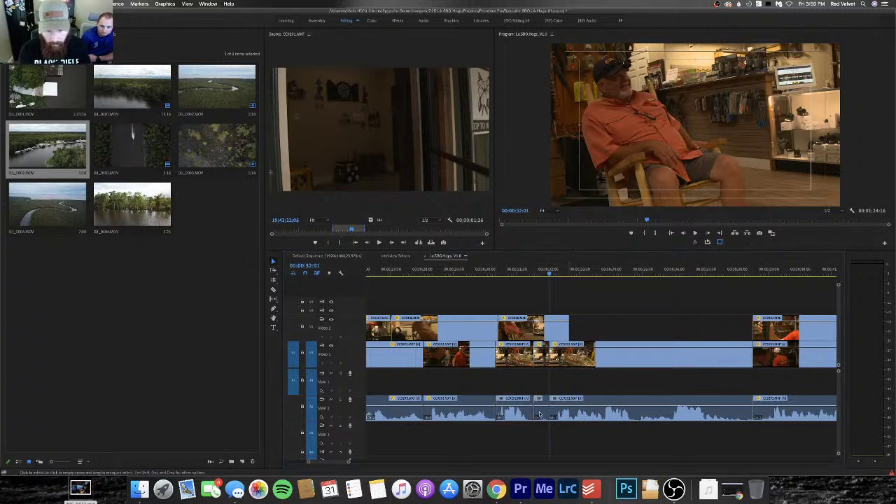
Normalize the max peak of the short clip between the two cuts to -3 dB
click(540, 350)
key(g)
click(403, 246)
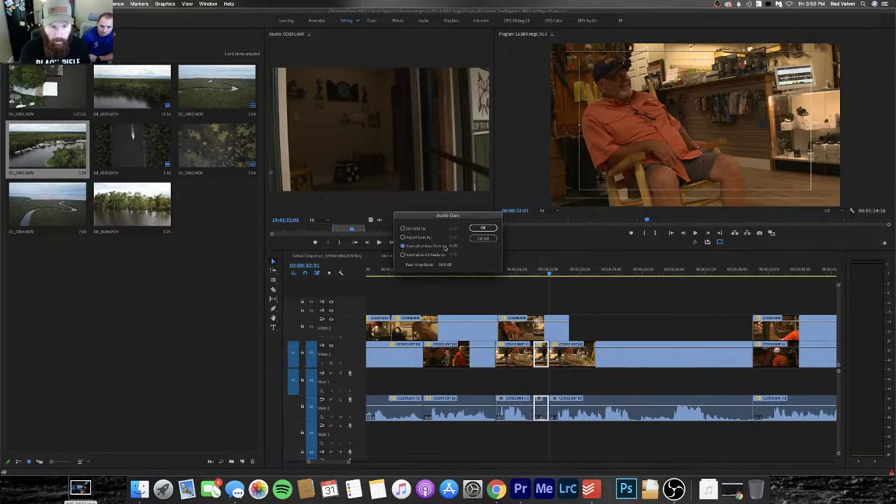
click(453, 246)
text(-3)
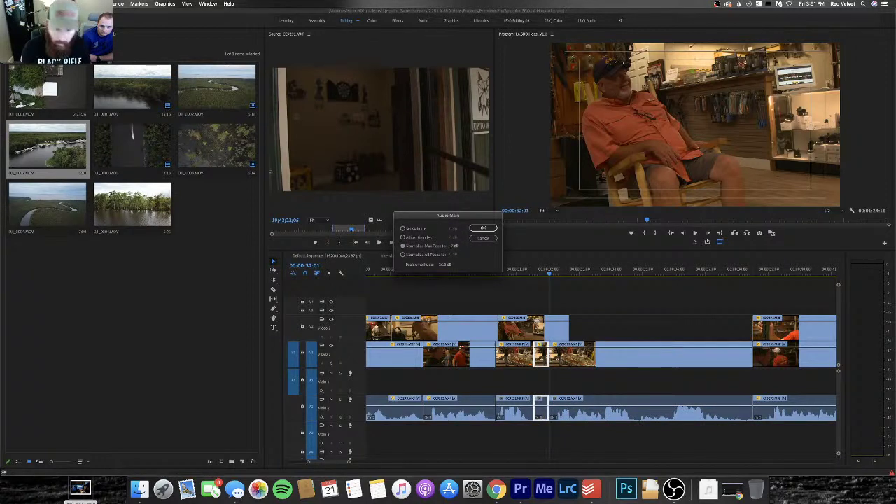
key(Return)
Play on through the store conversation and split the remaining long clip with its audio at 00:00:34:18
key(space)
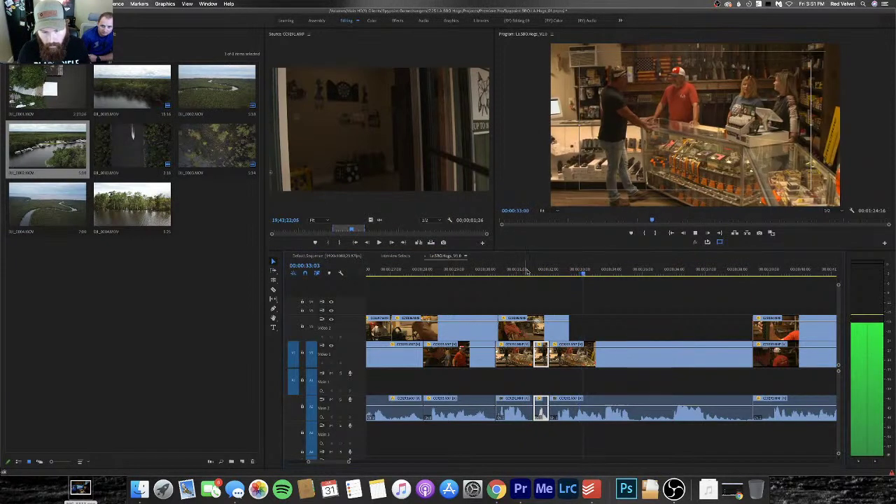
key(space)
click(651, 417)
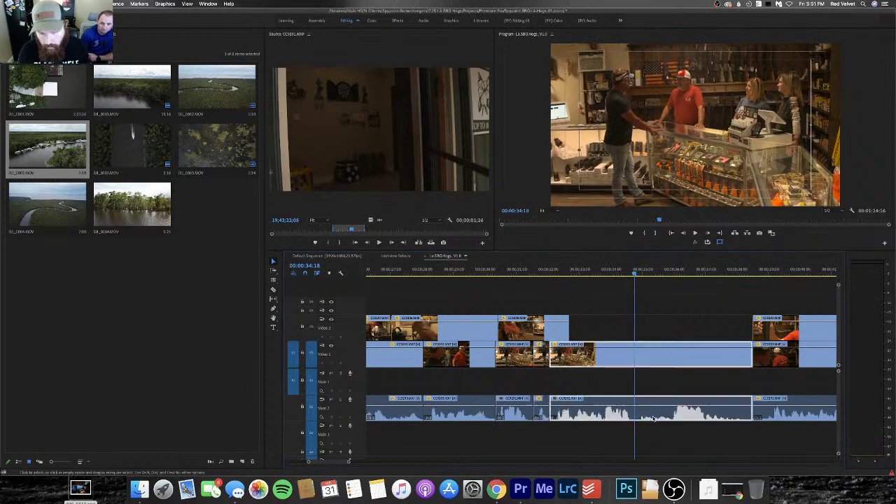
key(super+k)
Split the counter shot again at 00:00:35:22 and normalize the max peak of the piece between 00:00:34:18 and this cut
key(space)
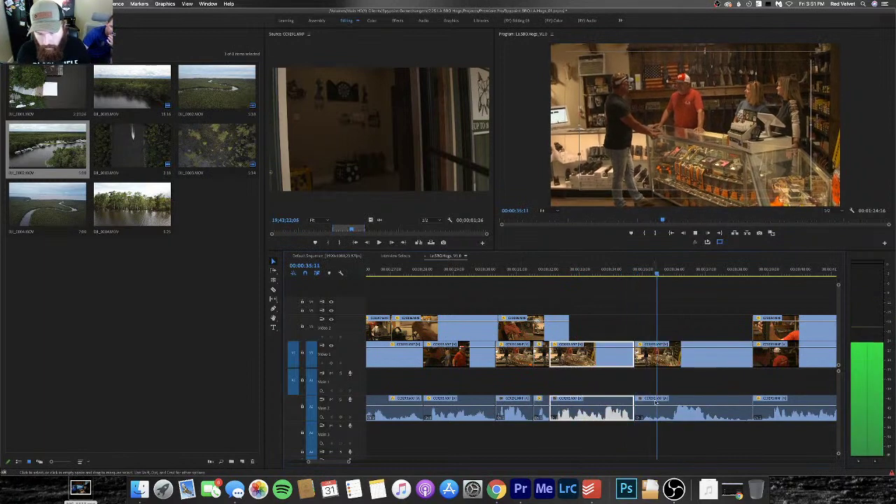
key(space)
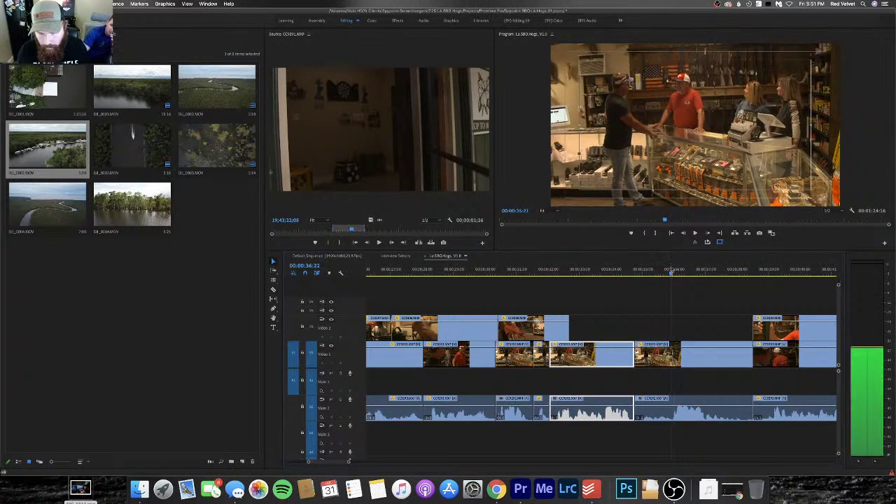
click(703, 416)
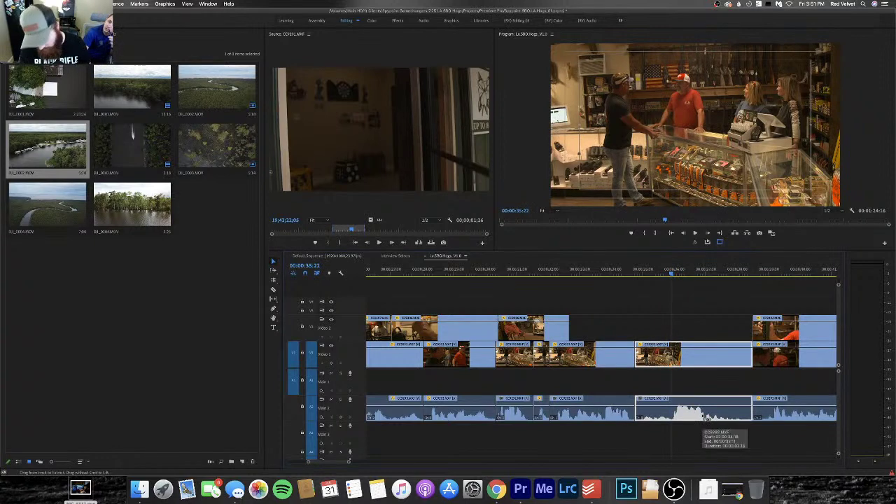
key(super+k)
key(g)
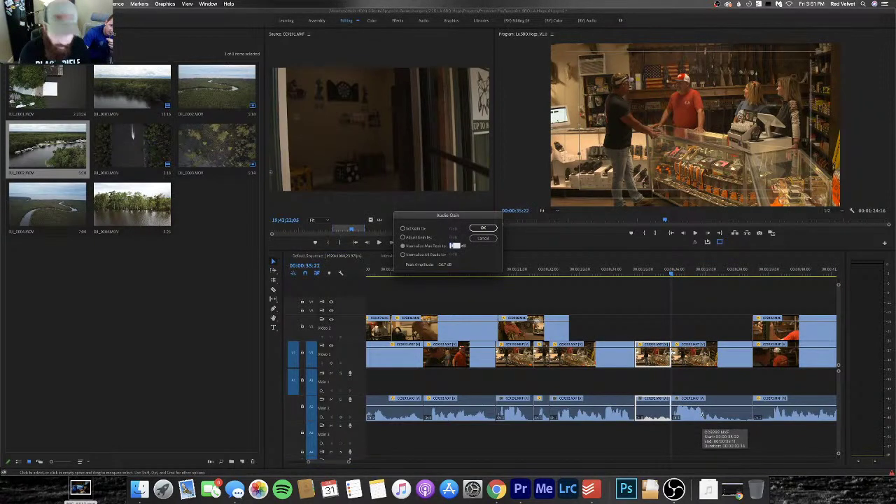
key(Return)
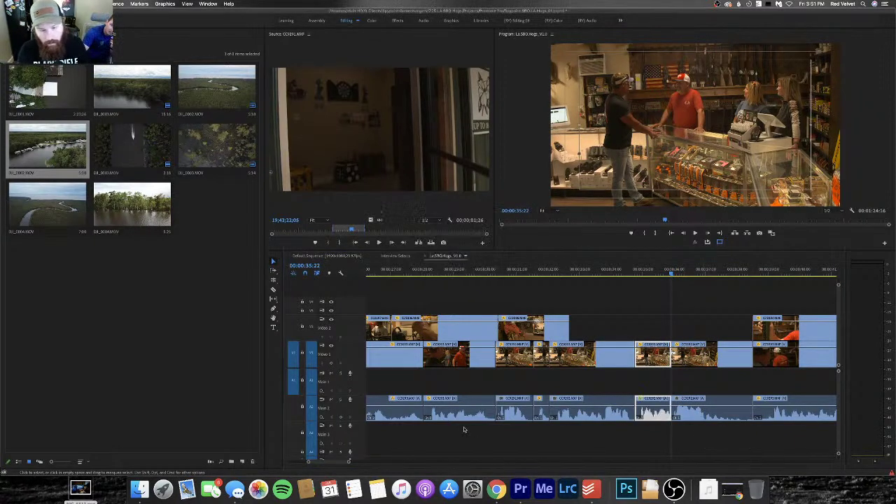
Apply the default audio transition to all cuts between the selected store conversation clips and play them back from 00:00:27:10
drag(743, 438, 451, 420)
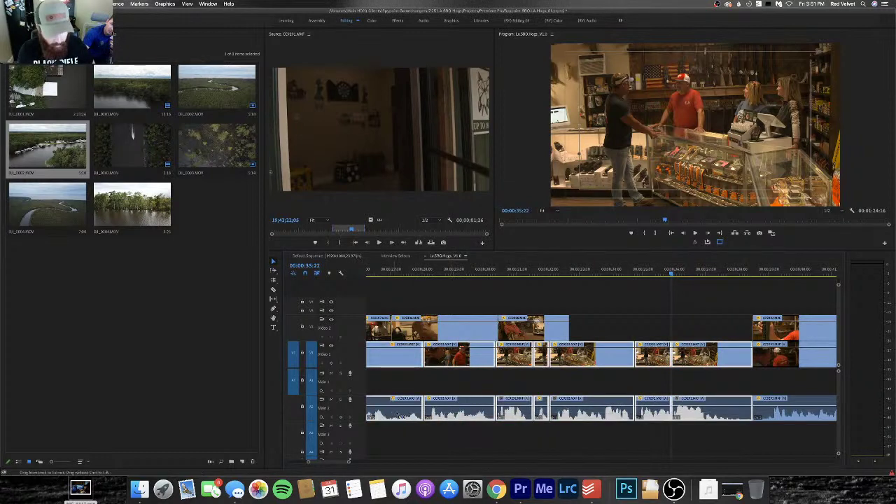
key(shift+d)
click(403, 268)
key(space)
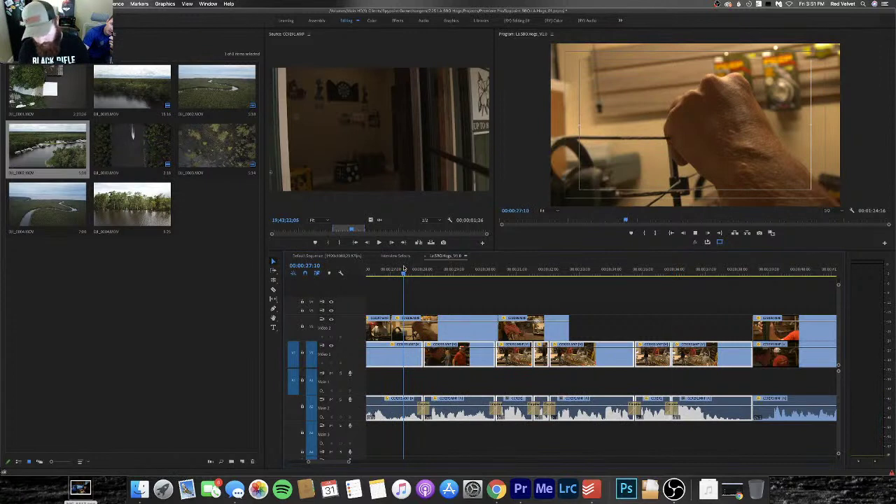
key(minus)
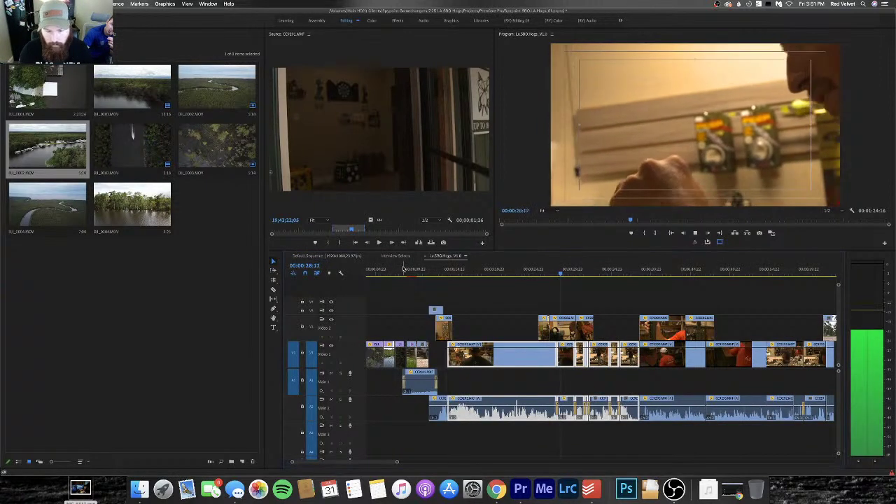
key(equal)
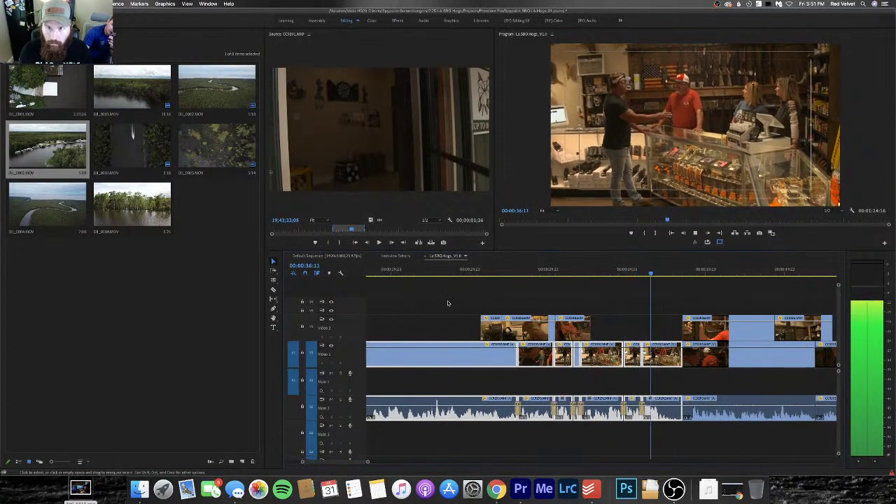
key(space)
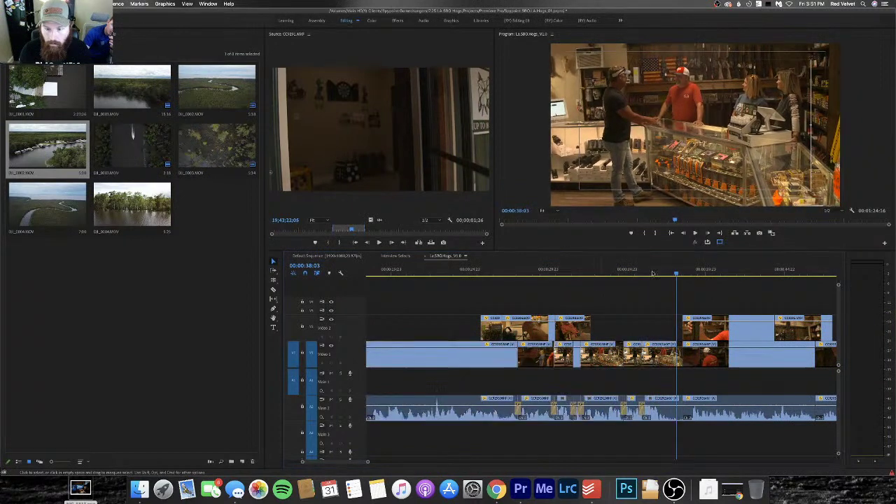
Split the last counter-shot clip and its audio at 00:00:37:00, where the loud speech ends
click(659, 274)
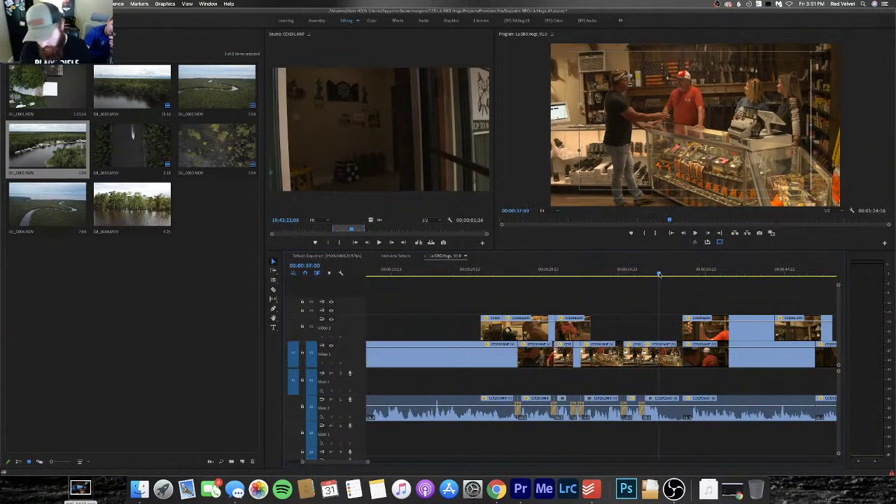
key(=)
key(=)
key(=)
key(=)
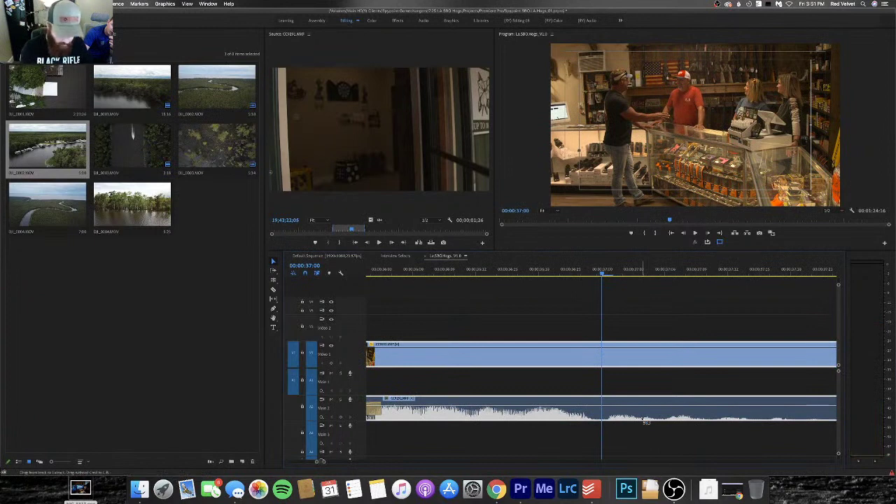
key(super+k)
Normalize the max peak of the quiet counter-shot clip that starts at 00:00:37:00
click(644, 420)
key(g)
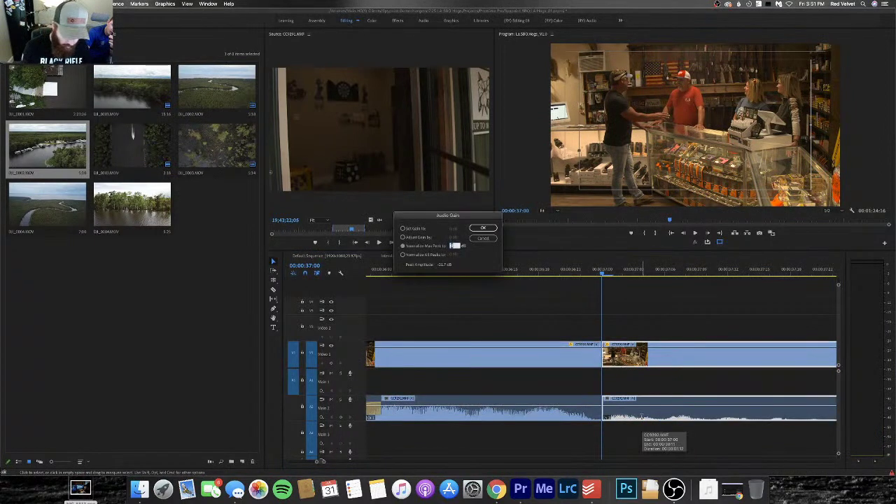
key(Return)
key(g)
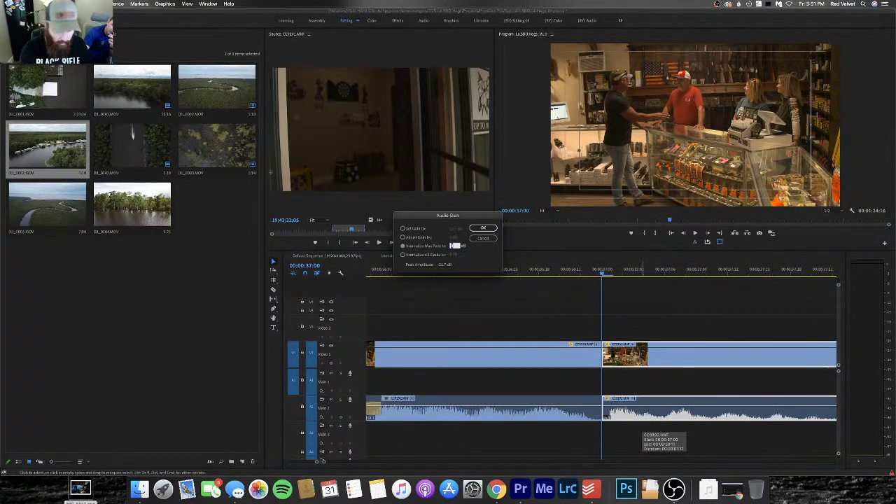
key(Return)
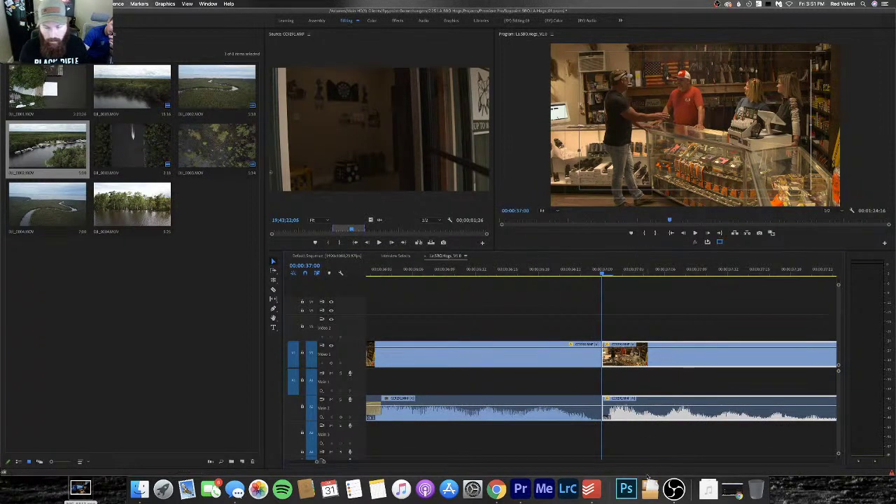
Add a Constant Power crossfade at the 00:00:37:00 audio cut and shift it so most of it falls after the cut
key(super+a)
key(super+shift+d)
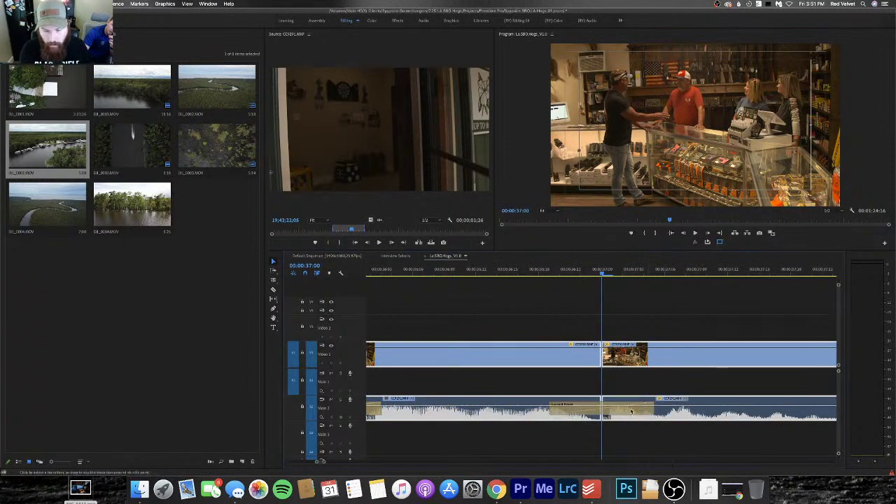
drag(630, 411, 670, 410)
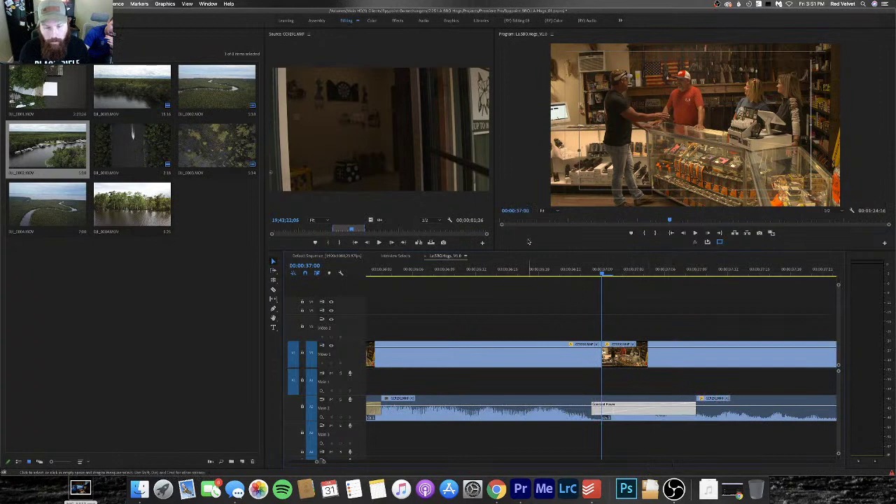
Play back the store conversation from just before the 00:00:37:00 crossfade into the following rifle shots to check the levels
click(529, 269)
key(space)
key(minus)
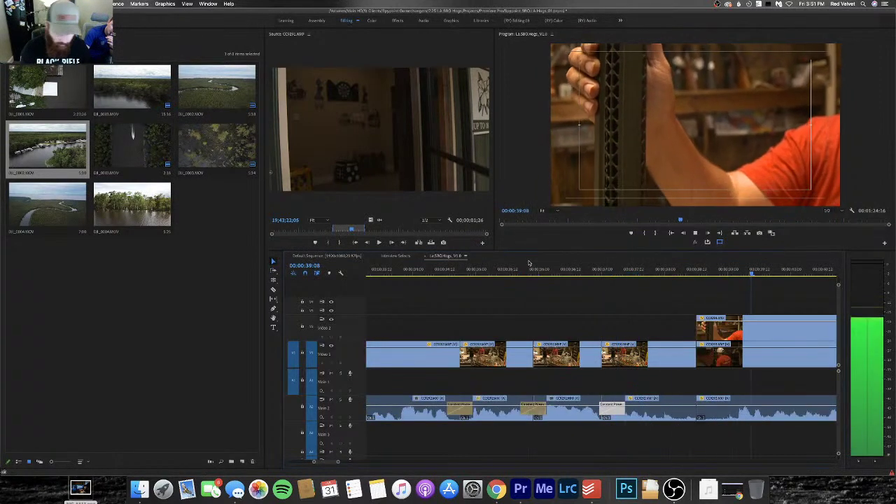
key(minus)
key(minus)
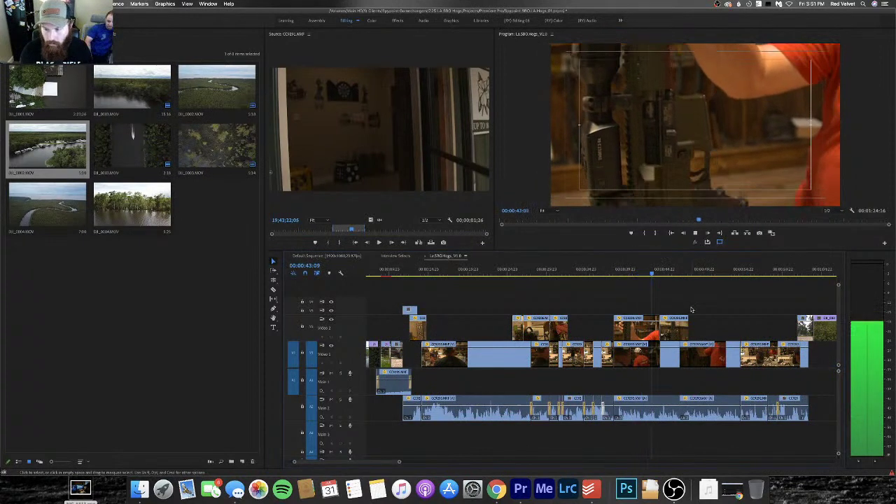
Apply a relative gain adjustment to the two adjacent store dialogue clips that run from about 00:00:39 to 00:00:54
drag(648, 440, 705, 418)
key(g)
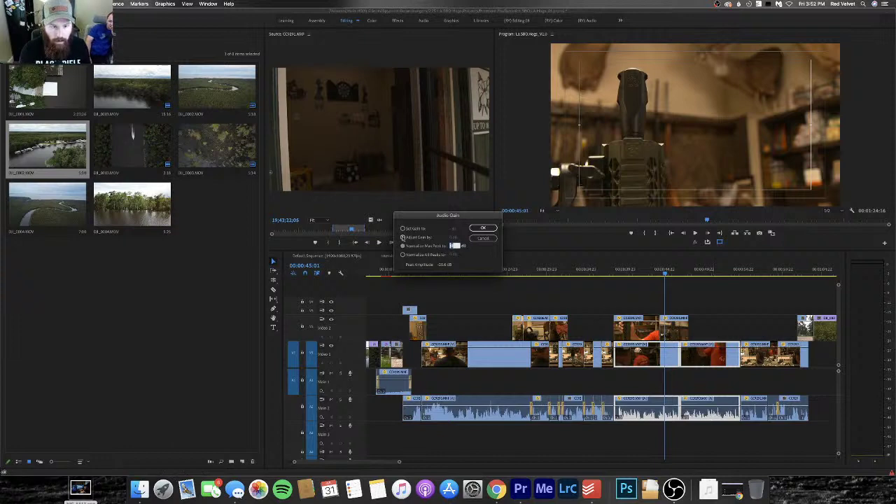
click(402, 238)
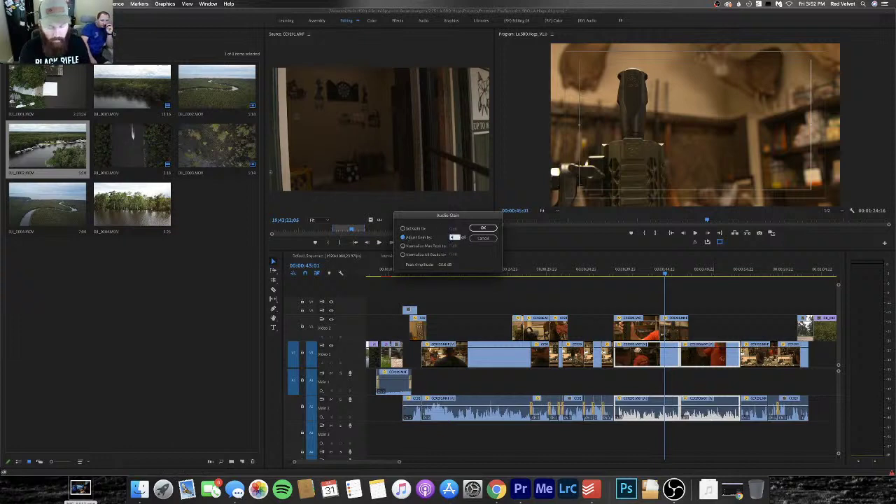
key(Return)
Play the gain-adjusted dialogue clips from 00:00:45:01 through the end of the store conversation into the drone forest shot
key(space)
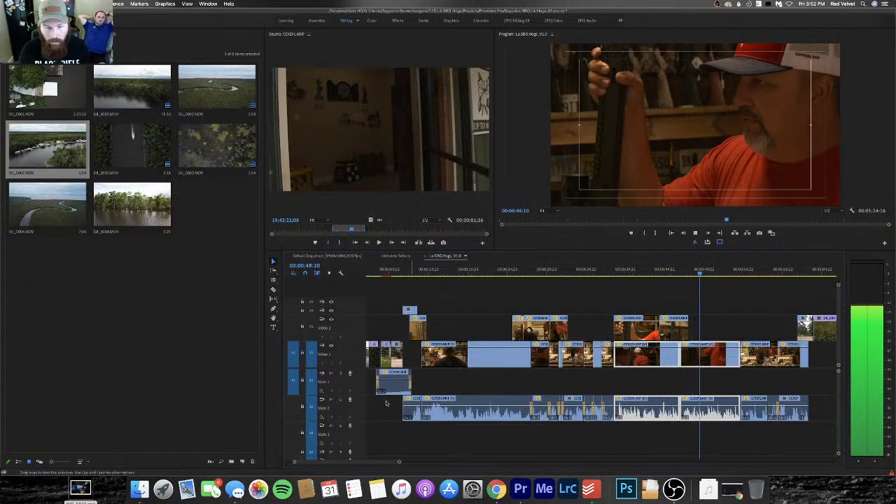
click(340, 400)
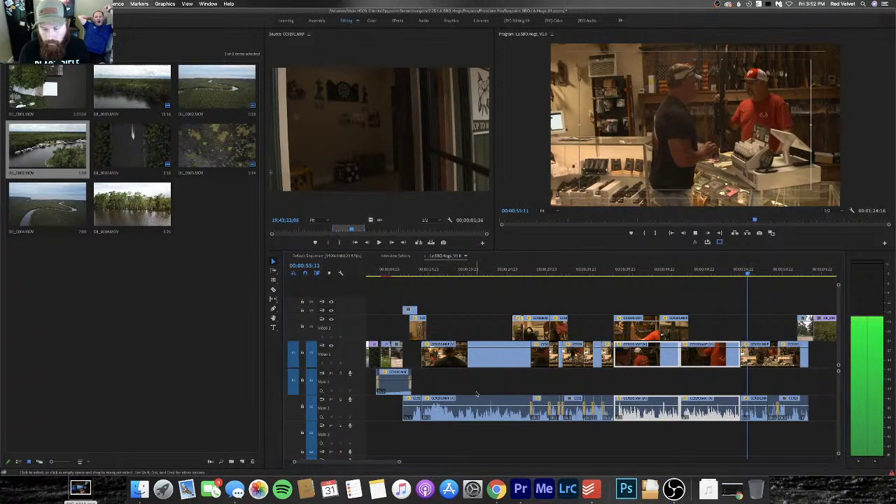
key(space)
key(space)
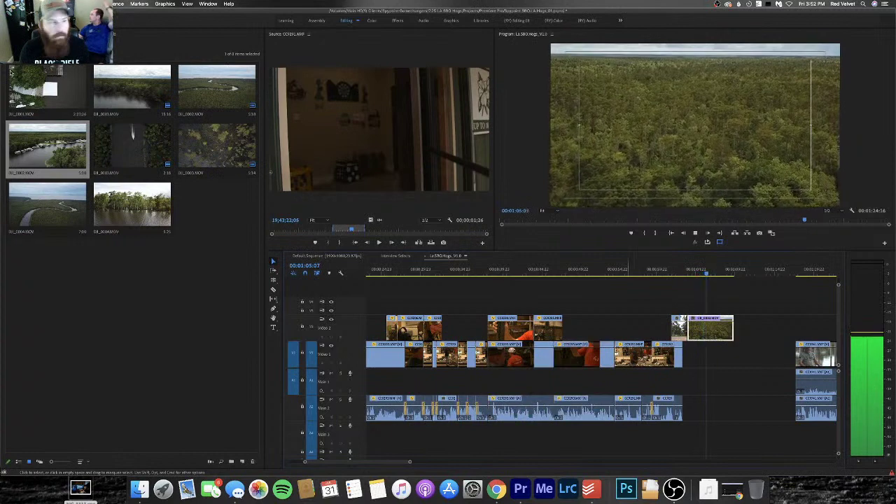
Set the scale of the drone forest clip after the store conversation to 75 and play it through to its end
key(space)
click(708, 329)
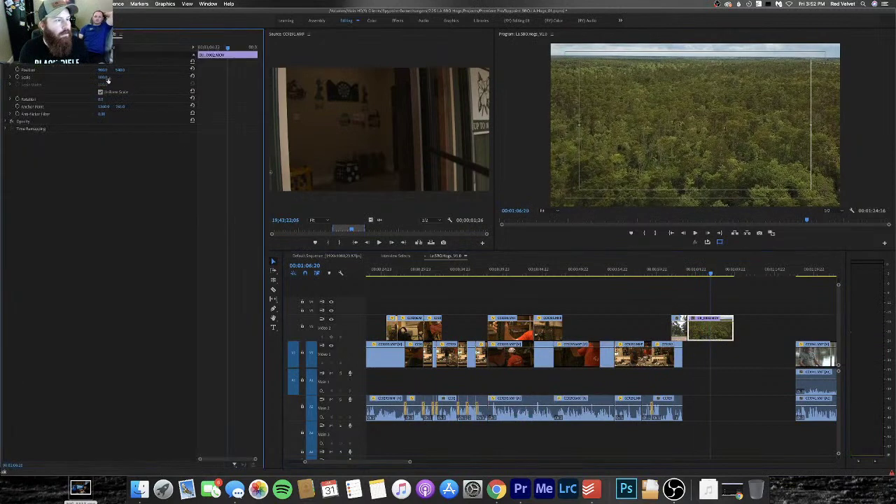
text(50)
key(Return)
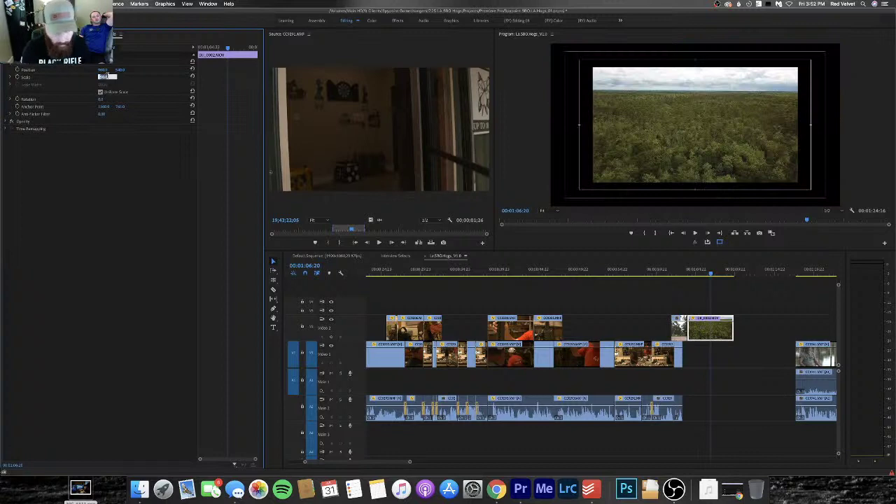
text(75)
key(Return)
key(space)
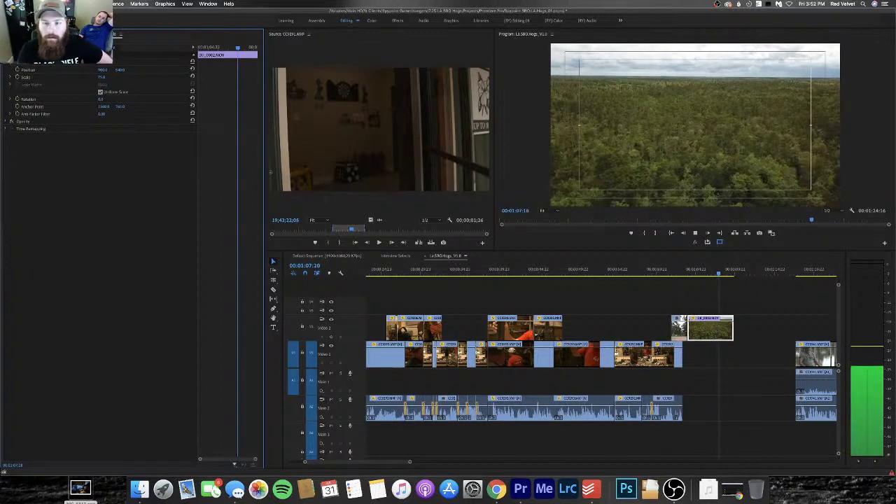
key(space)
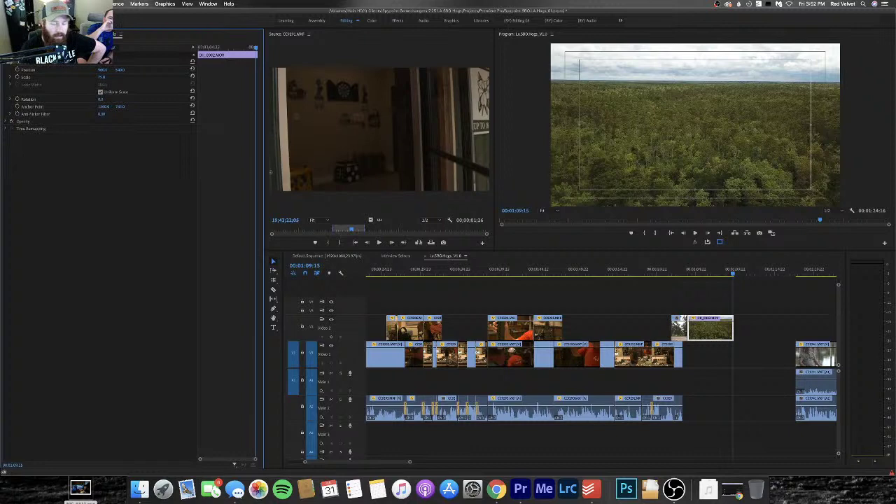
Review the sequence layout around the store conversation and the empty gap at 00:01:12:17 before the last clip
click(515, 274)
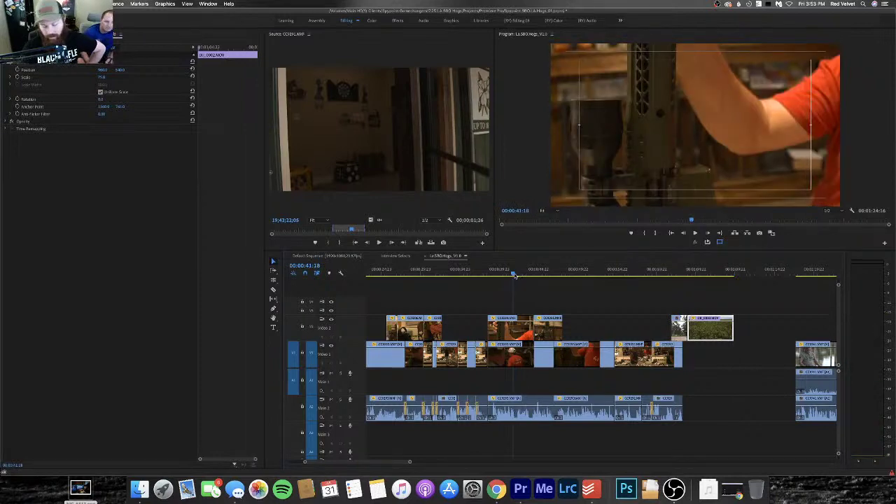
key(minus)
key(minus)
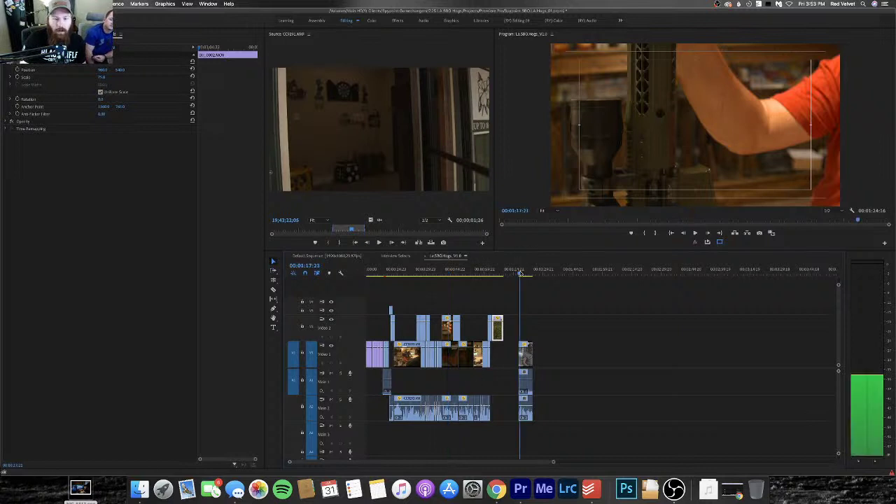
click(510, 272)
drag(510, 275, 509, 275)
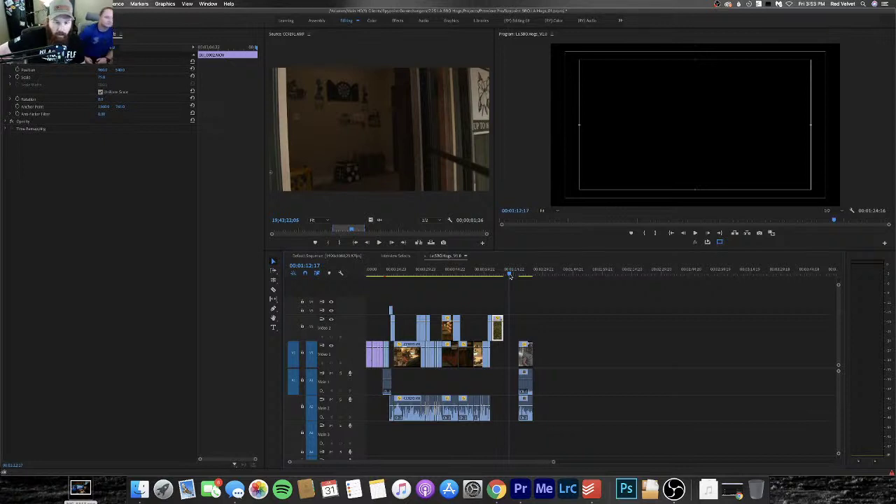
key(=)
key(=)
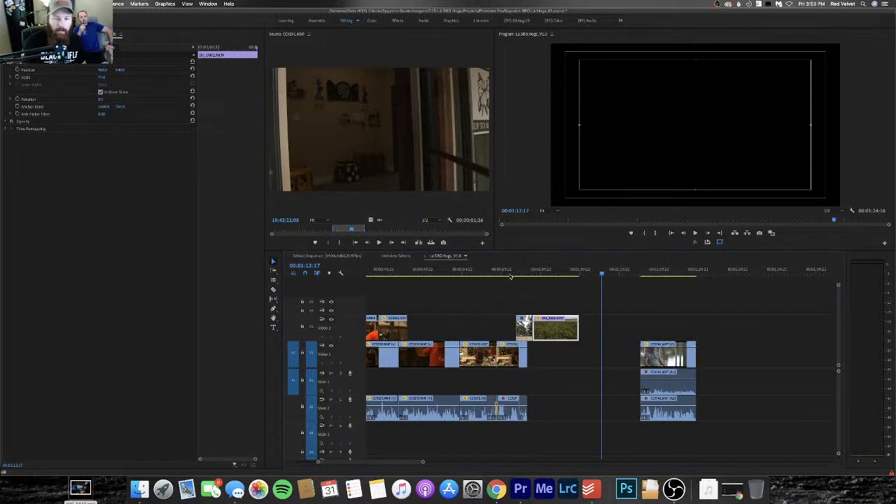
key(=)
scroll(509, 289, up, 3)
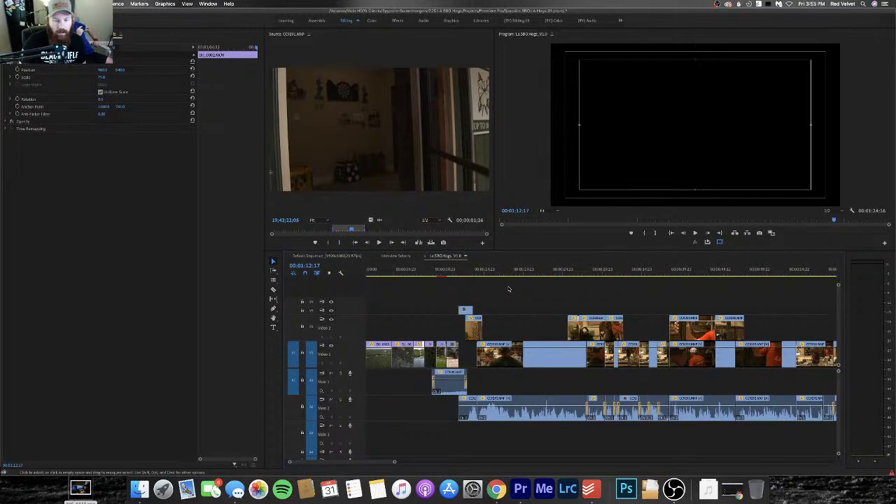
key(minus)
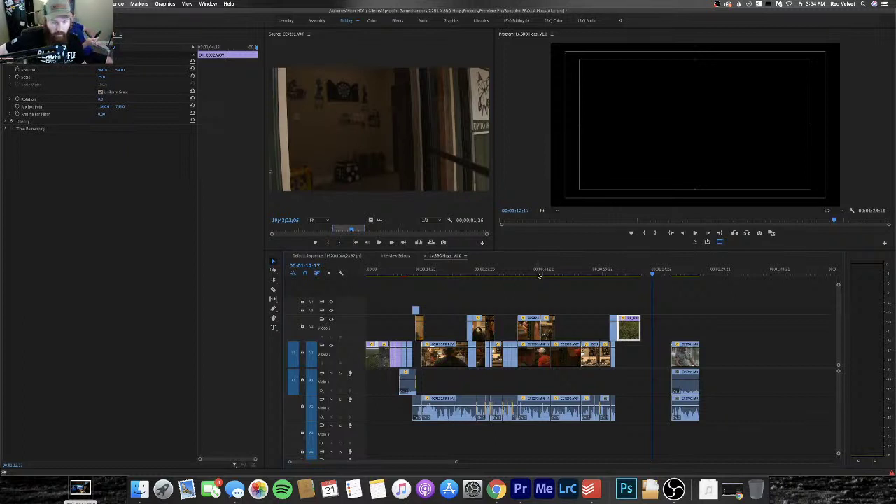
Play the sequence from its start and scrub through to the rifle close-up at 00:00:39:22
click(369, 273)
key(space)
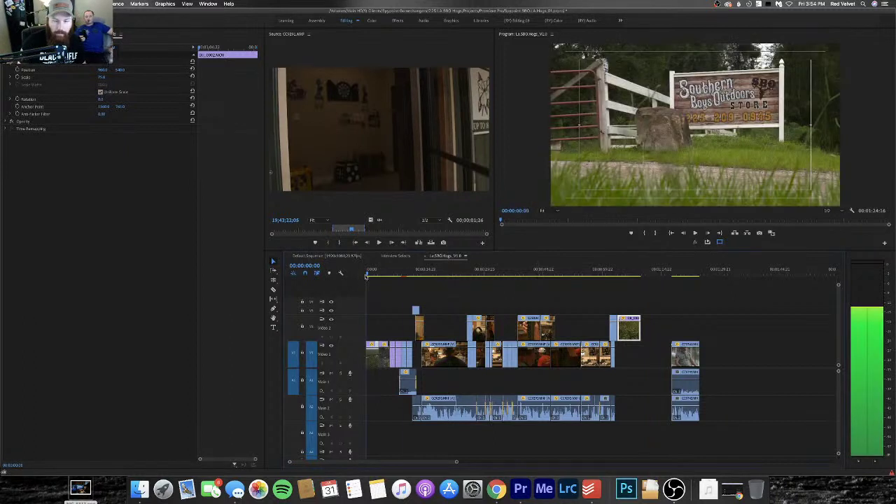
drag(372, 277, 525, 269)
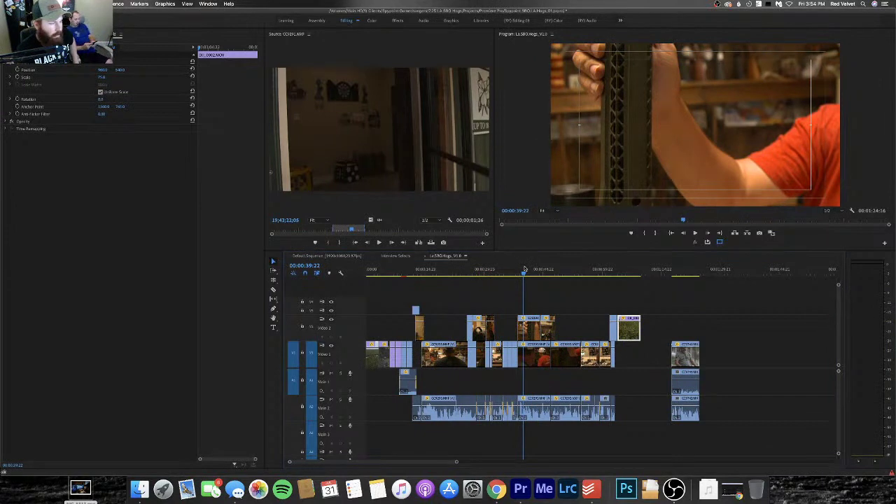